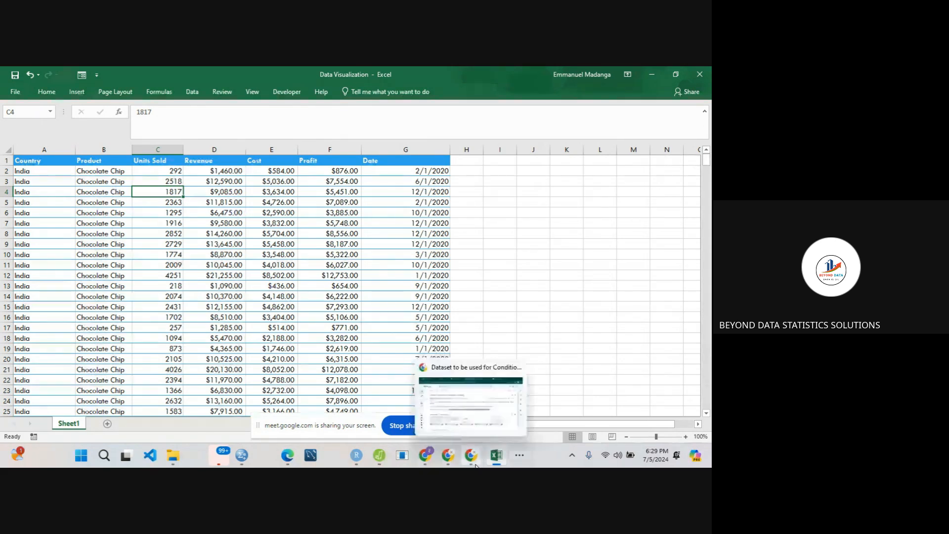
- Examine the dataset's column headings, from Country and Product through Units Sold, Revenue, Cost and Profit to Date
mouse_move(444, 454)
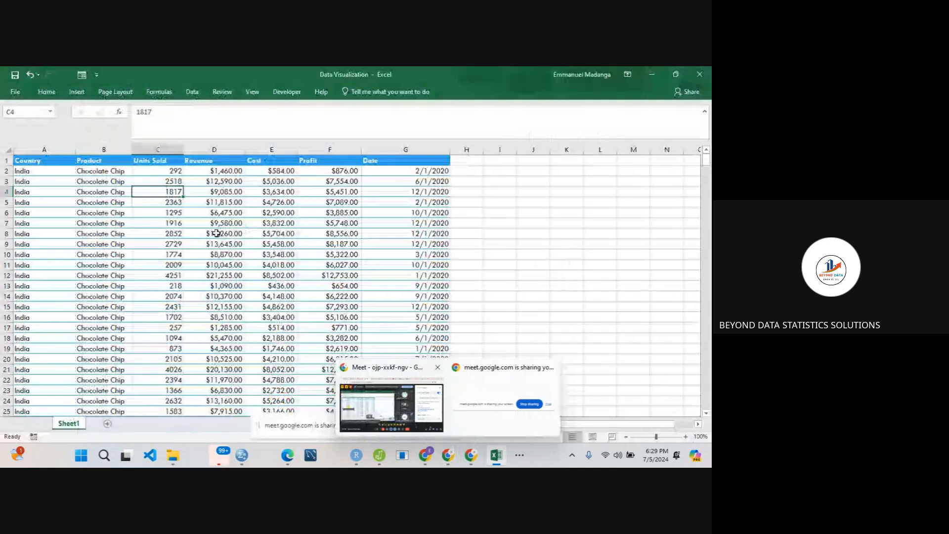
left_click(67, 202)
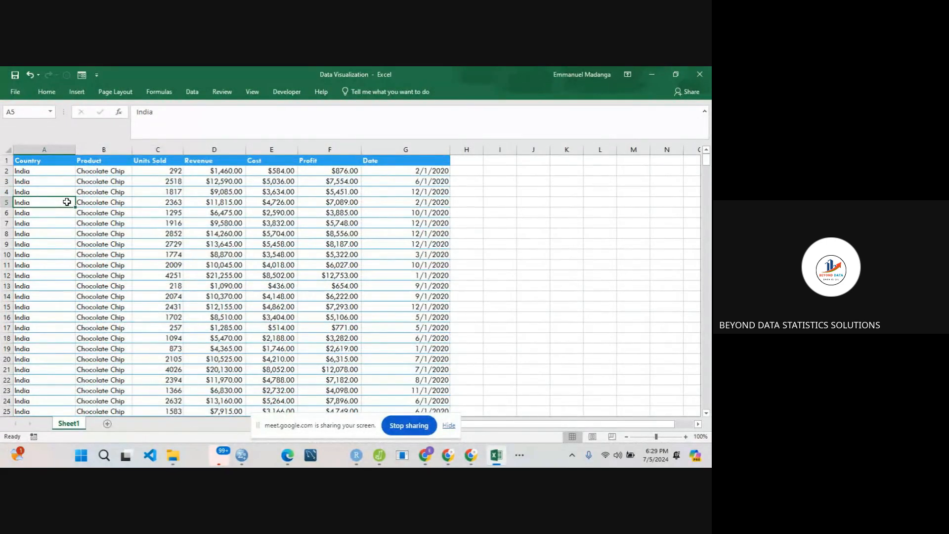
left_click(63, 162)
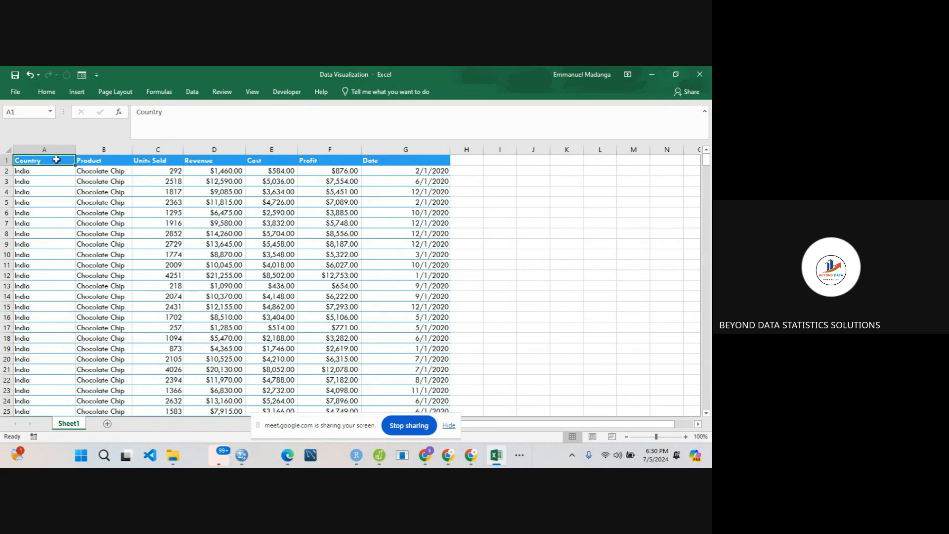
left_click(80, 160)
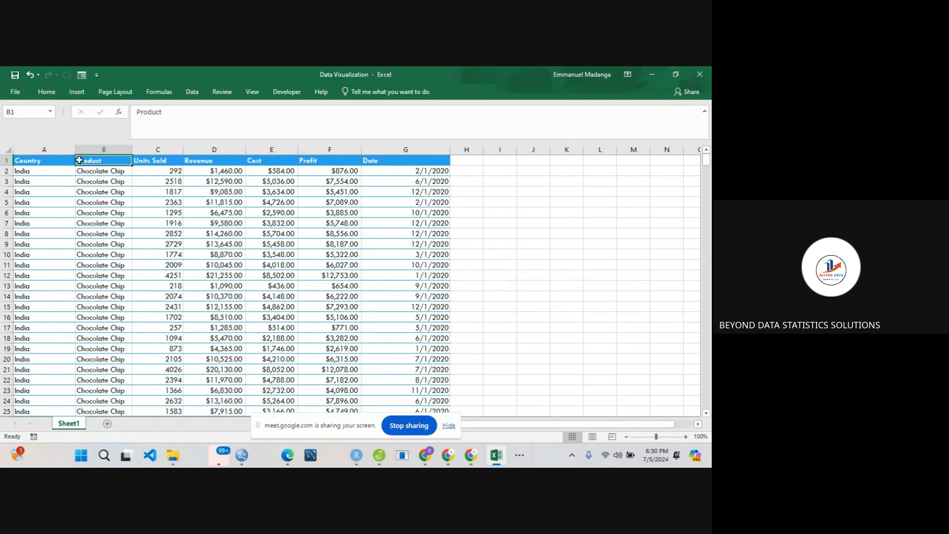
left_click(154, 166)
left_click(226, 160)
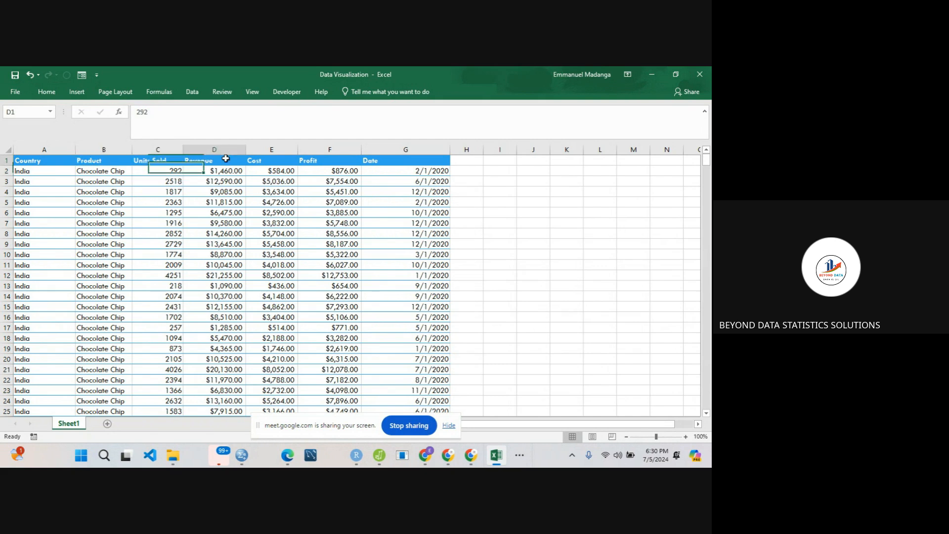
left_click(287, 162)
left_click(323, 158)
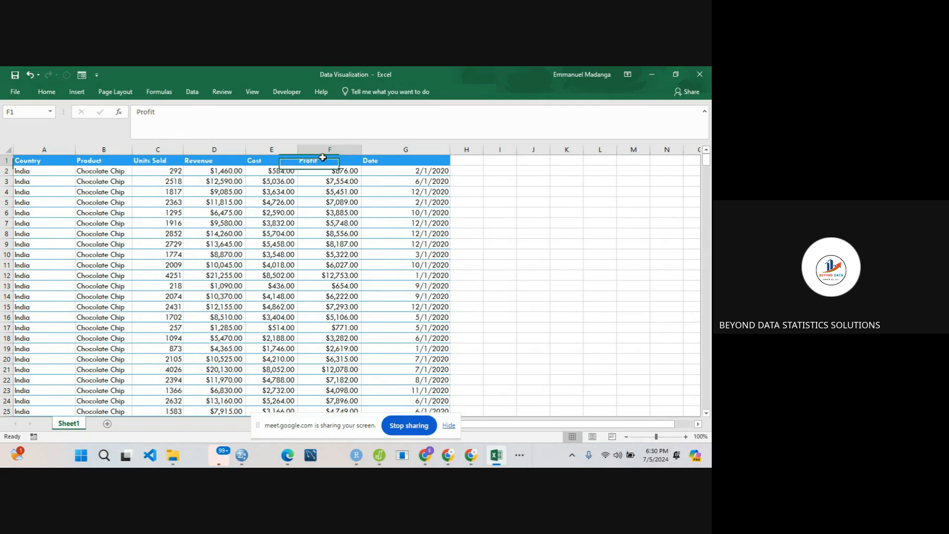
left_click(393, 161)
left_click(243, 182)
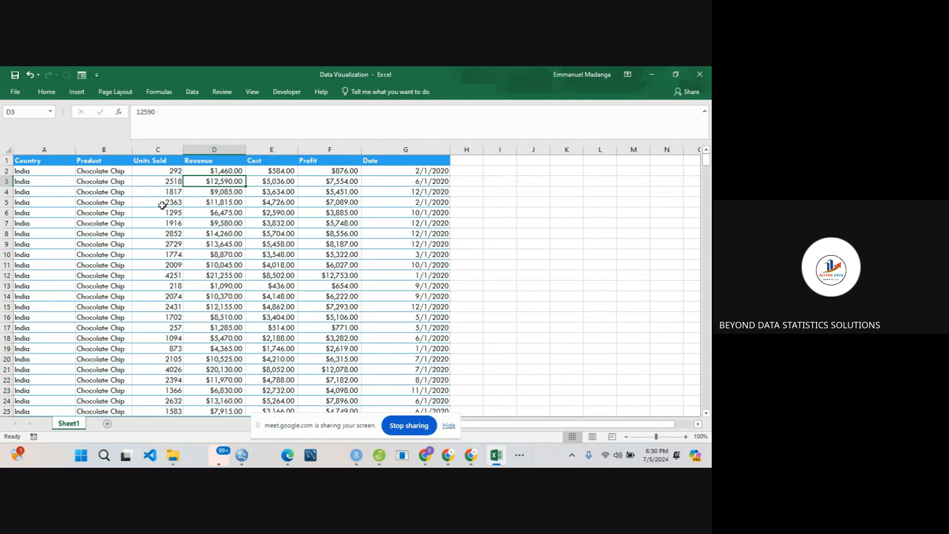
- Add a new worksheet after Sheet1 and name it Static Charts
left_click(107, 424)
left_click(69, 424)
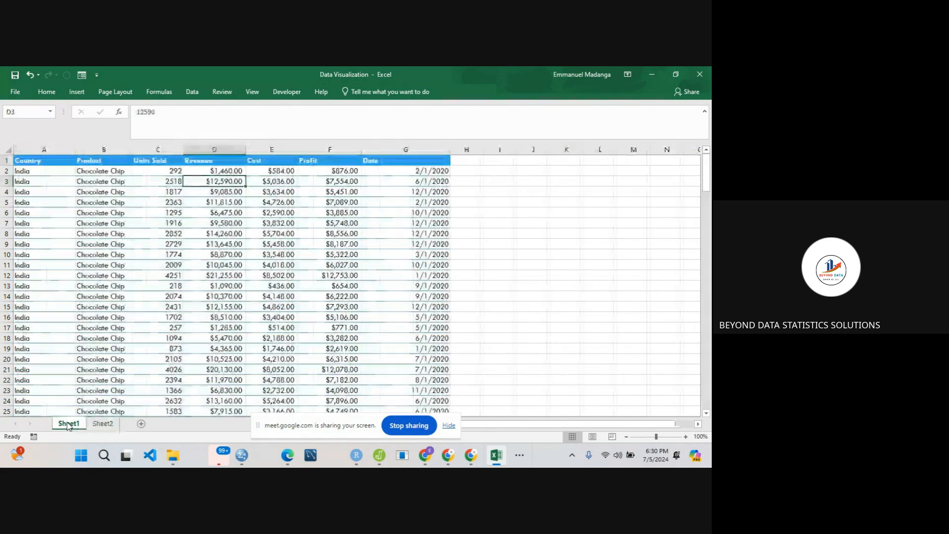
left_click(101, 424)
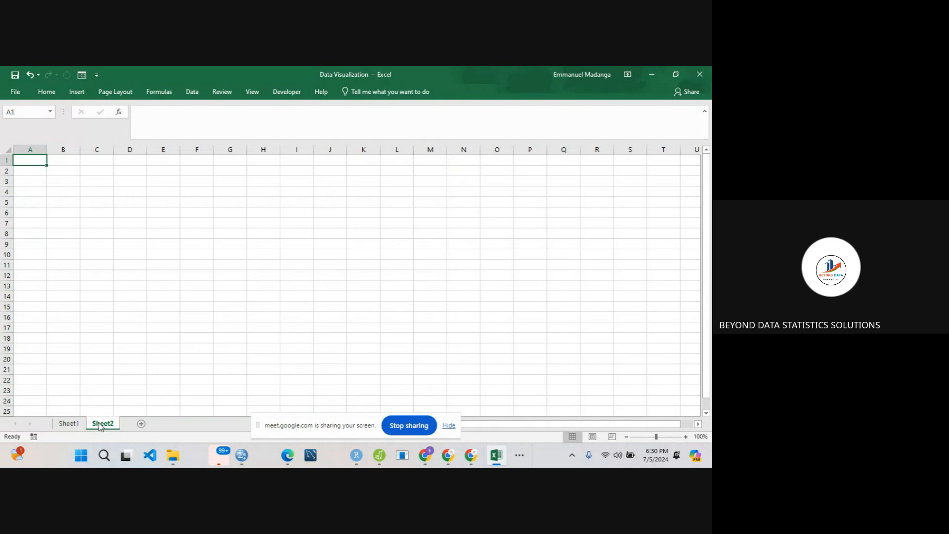
right_click(99, 427)
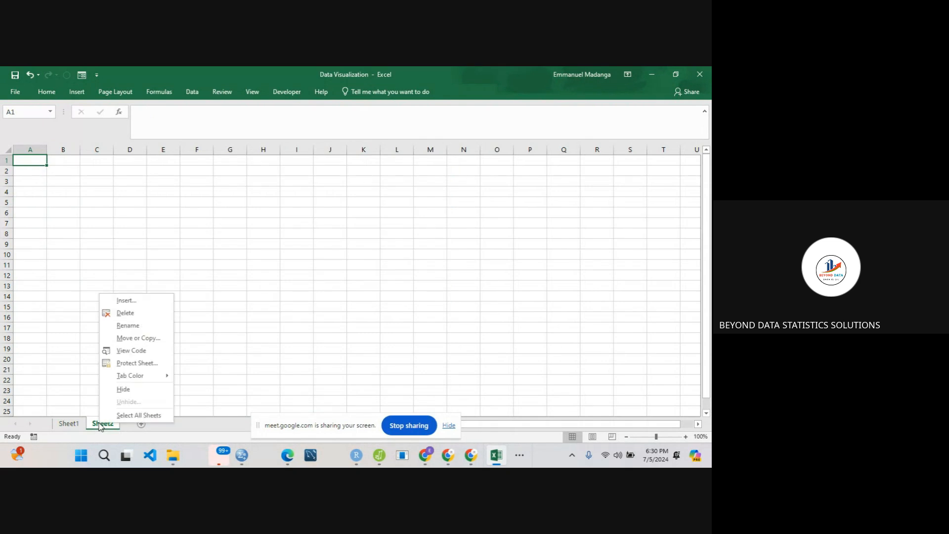
left_click(130, 325)
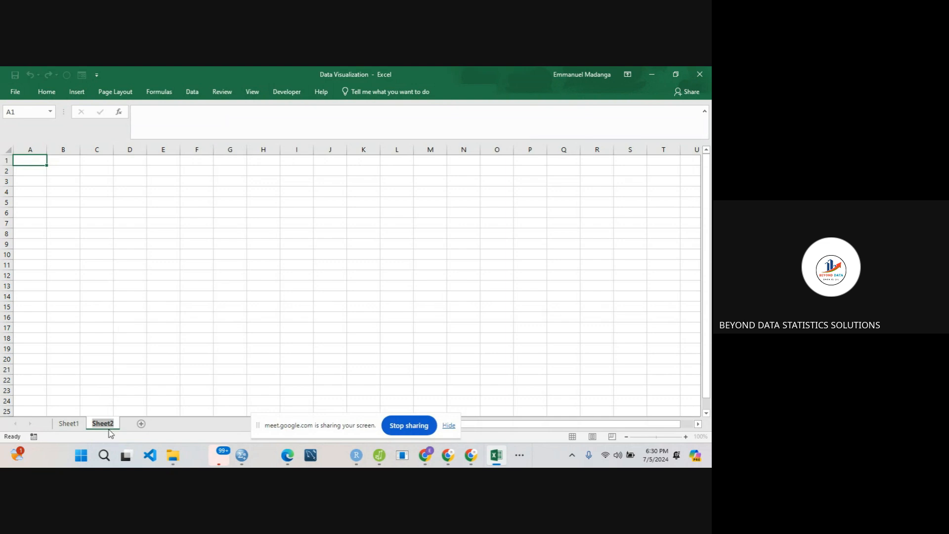
type("Static Charts")
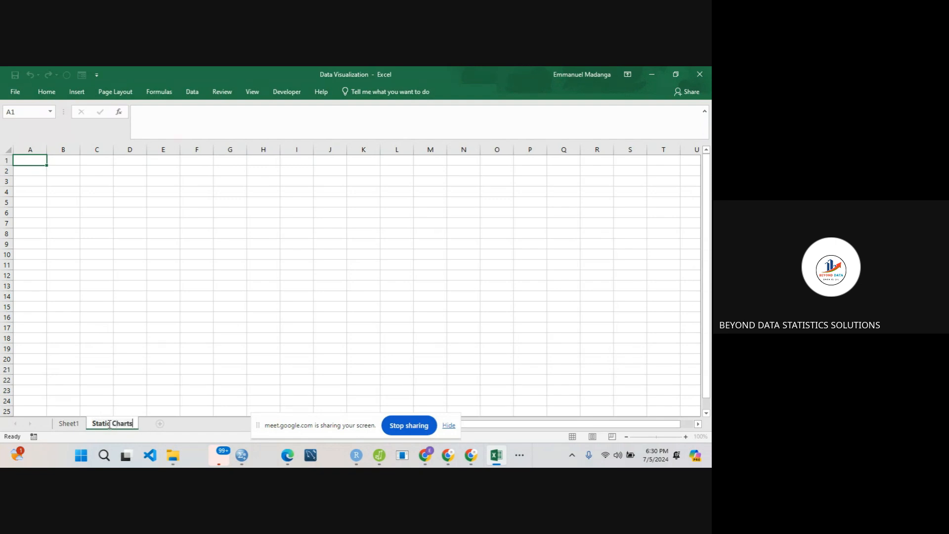
key("Return")
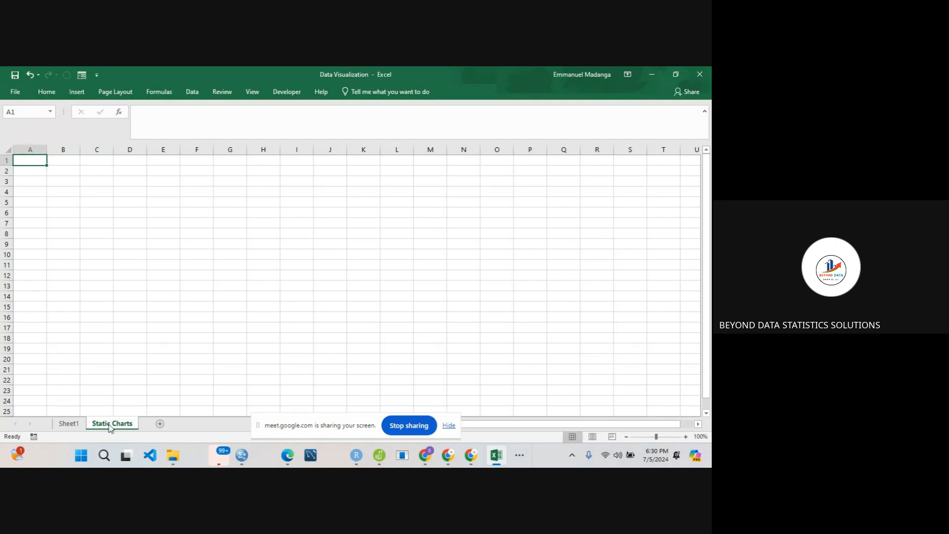
- Rename Sheet1, which holds the sales data, as Database
left_click(79, 424)
right_click(79, 424)
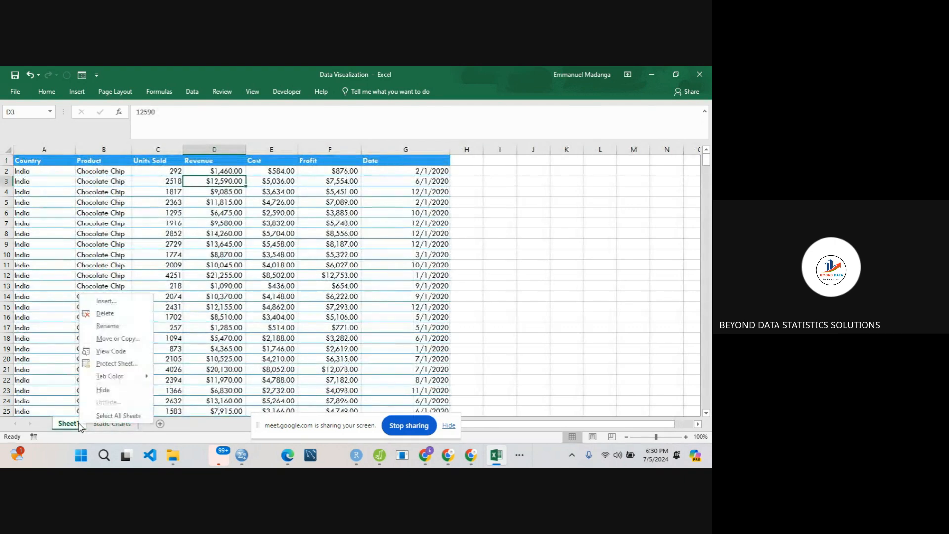
left_click(118, 328)
type("Da")
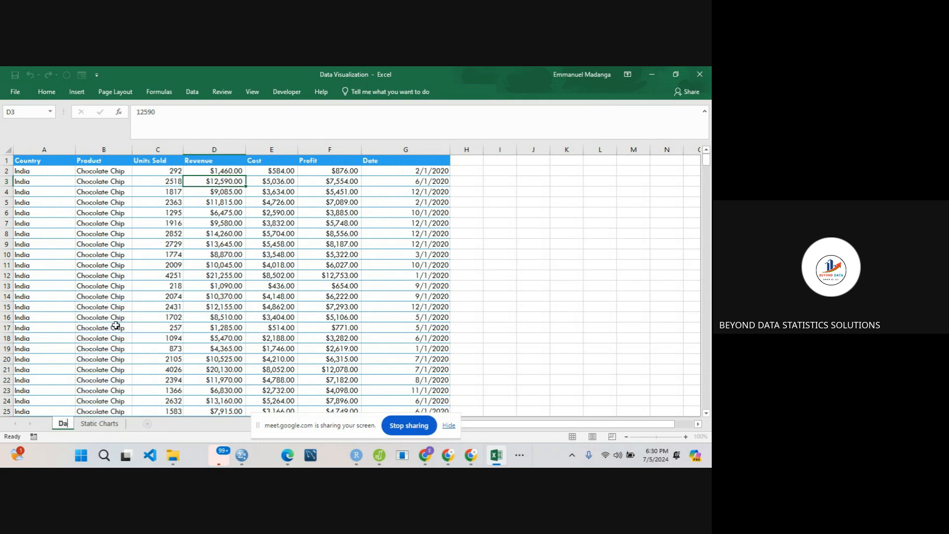
type("tabase")
key("Return")
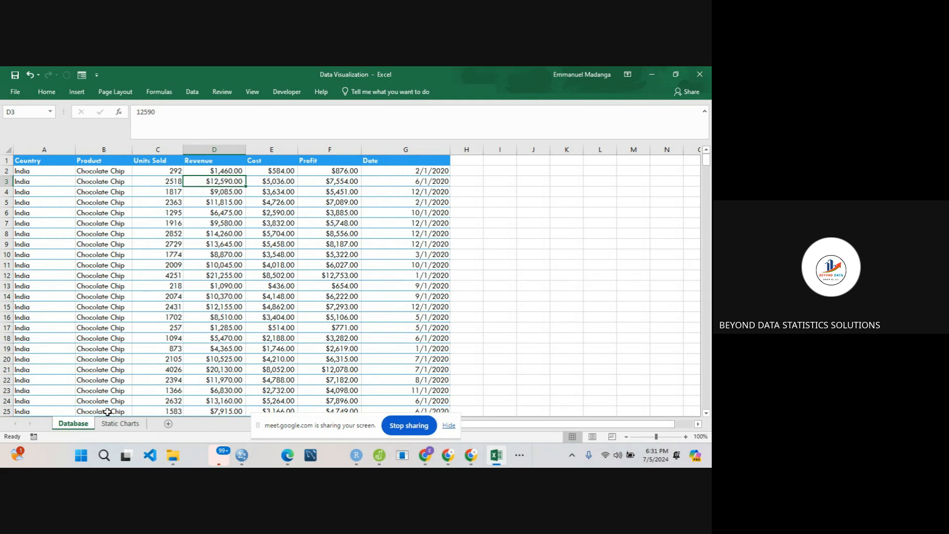
- On the Static Charts sheet, enter the headings Country in A2 and Sum of Profit in B2, and widen column B to fit
left_click(120, 424)
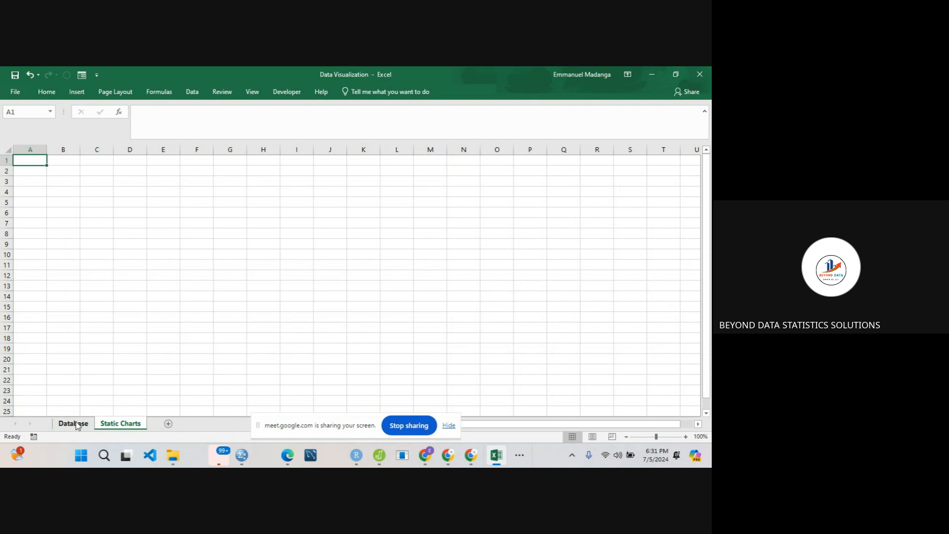
left_click(26, 173)
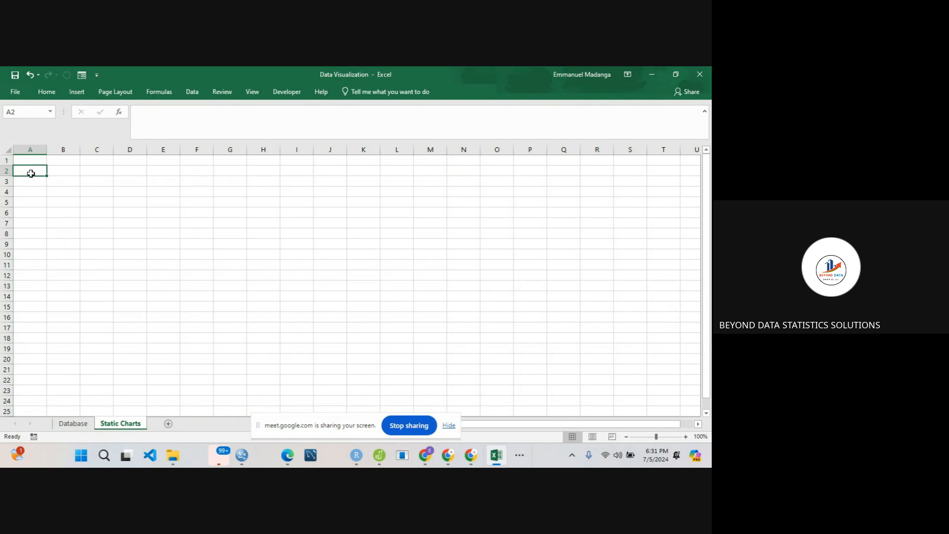
type("C")
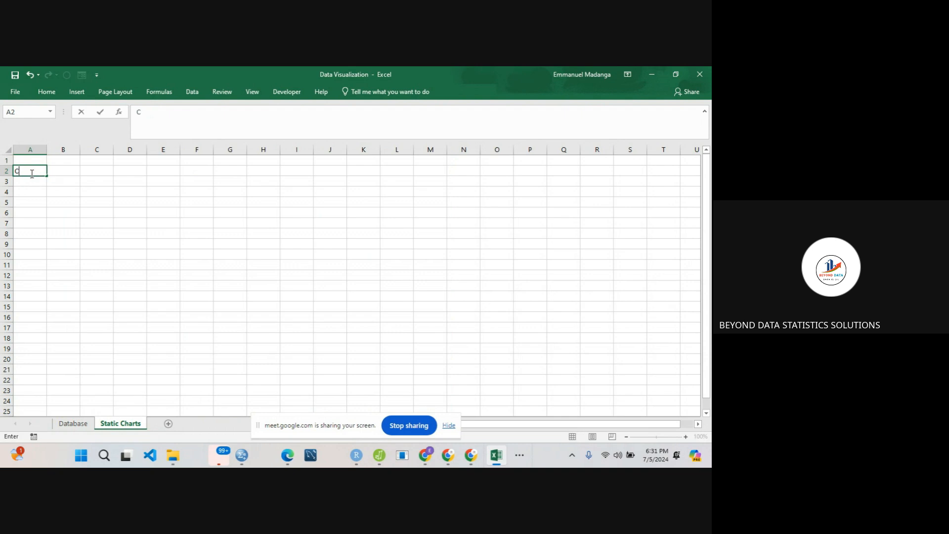
type("ountriy")
left_click(70, 173)
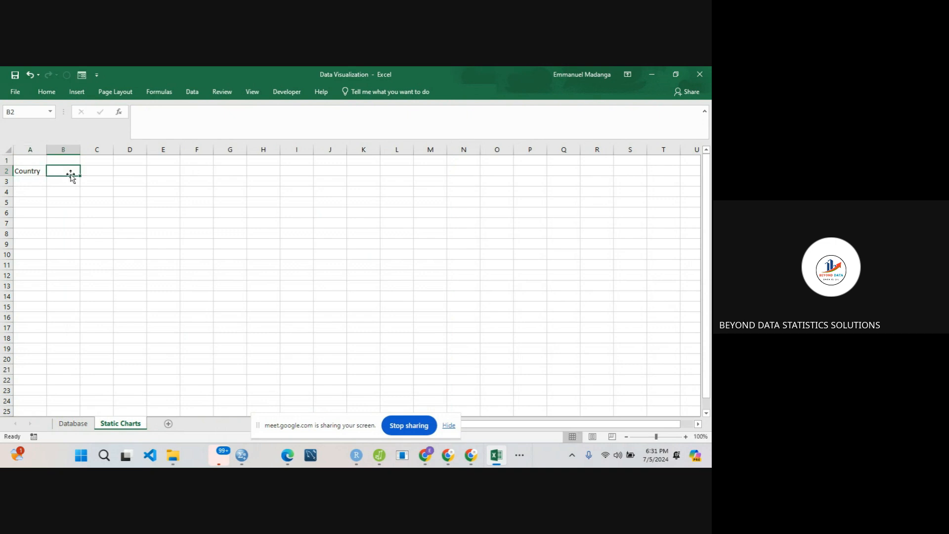
type("Sum")
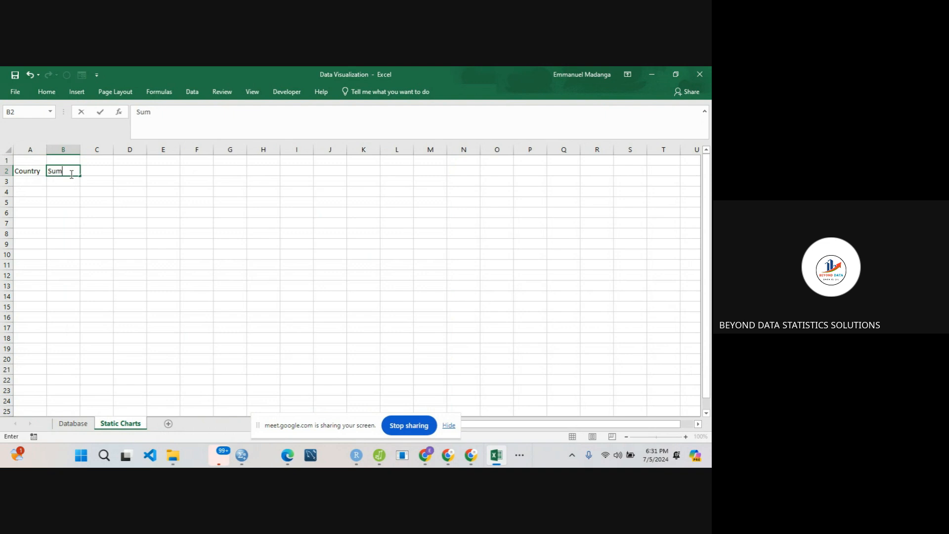
type(" of Profit")
left_click(40, 181)
left_click_drag(81, 153, 96, 153)
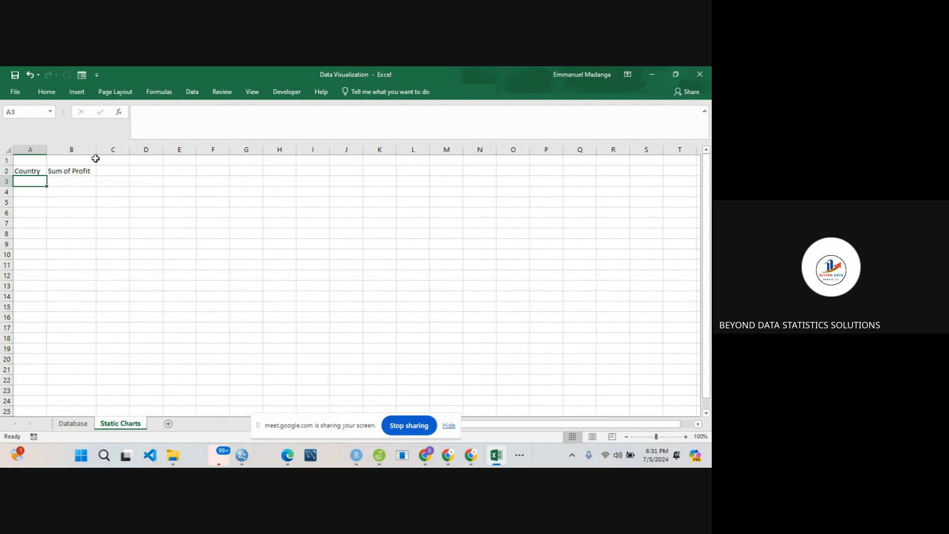
- Set a custom zoom magnification of 125% for the Static Charts sheet
left_click(38, 171)
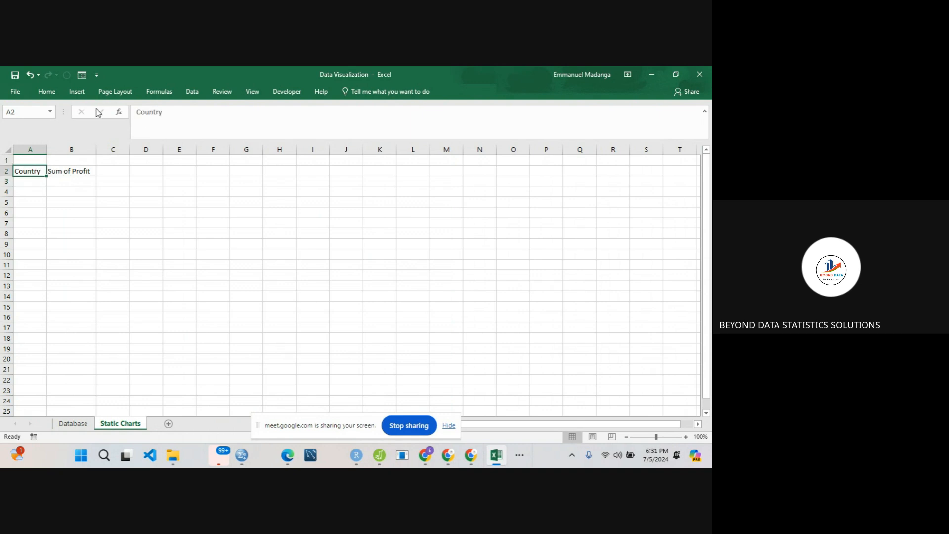
left_click(252, 92)
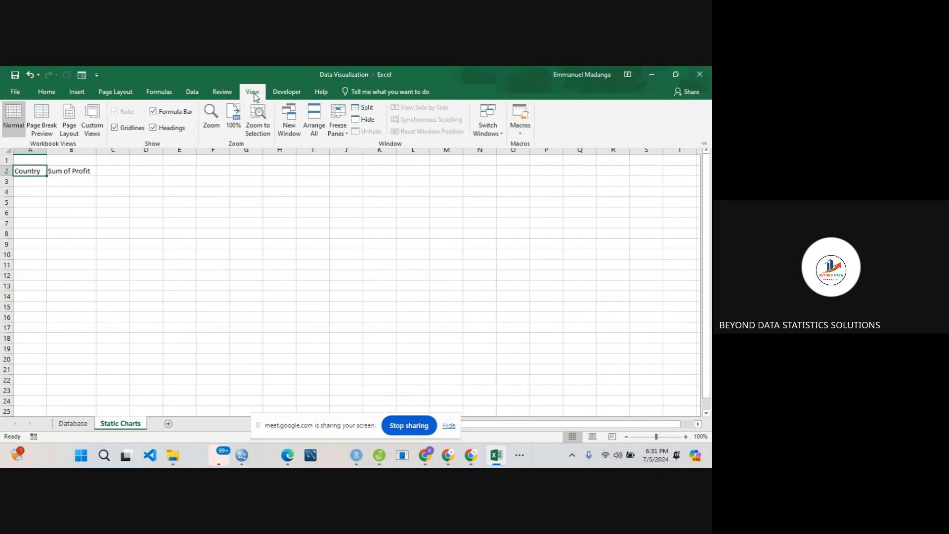
left_click(211, 118)
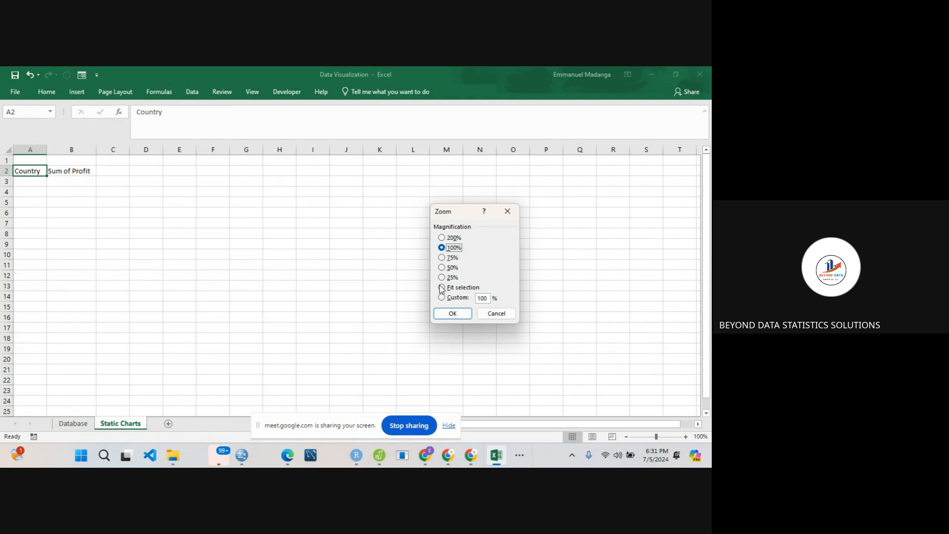
left_click(456, 298)
left_click(483, 299)
key("BackSpace")
type("2")
key("Delete")
type("5")
left_click(451, 316)
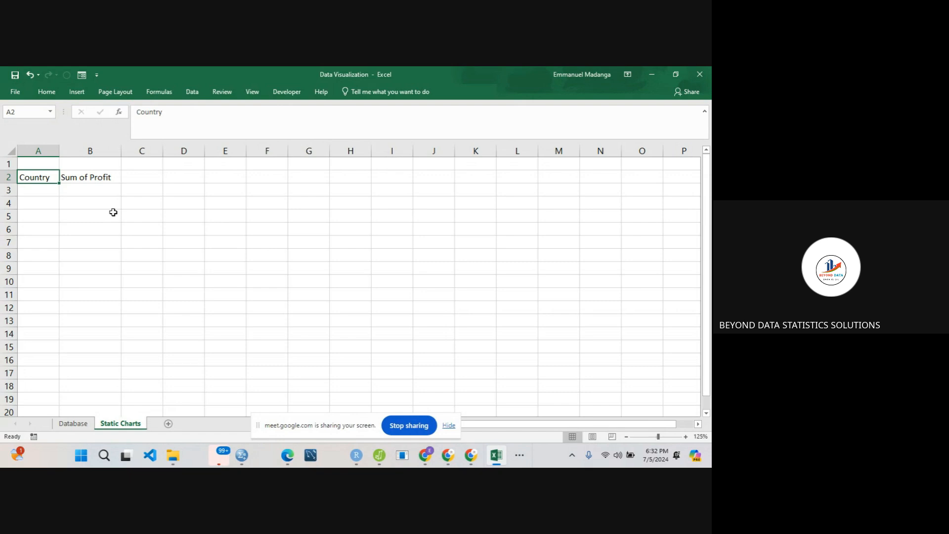
left_click(52, 190)
left_click_drag(47, 176, 76, 176)
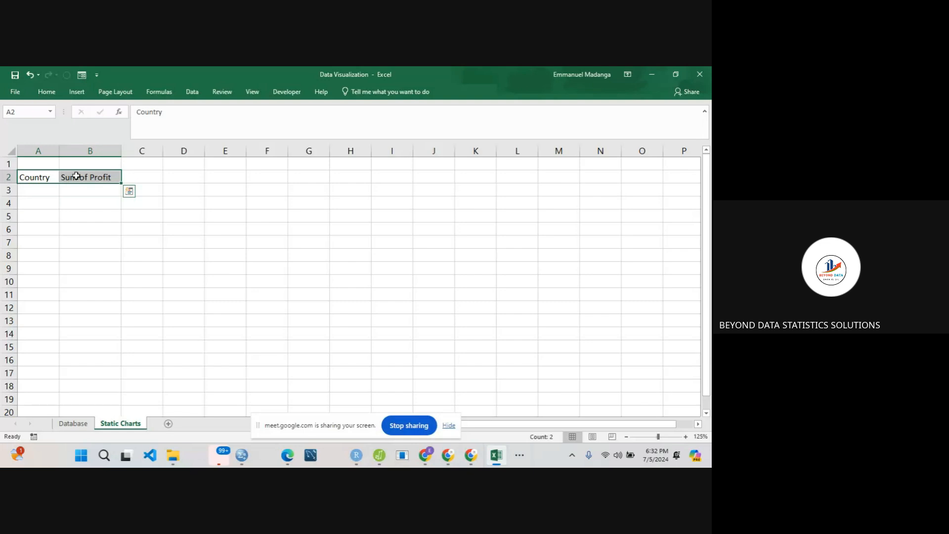
left_click(41, 188)
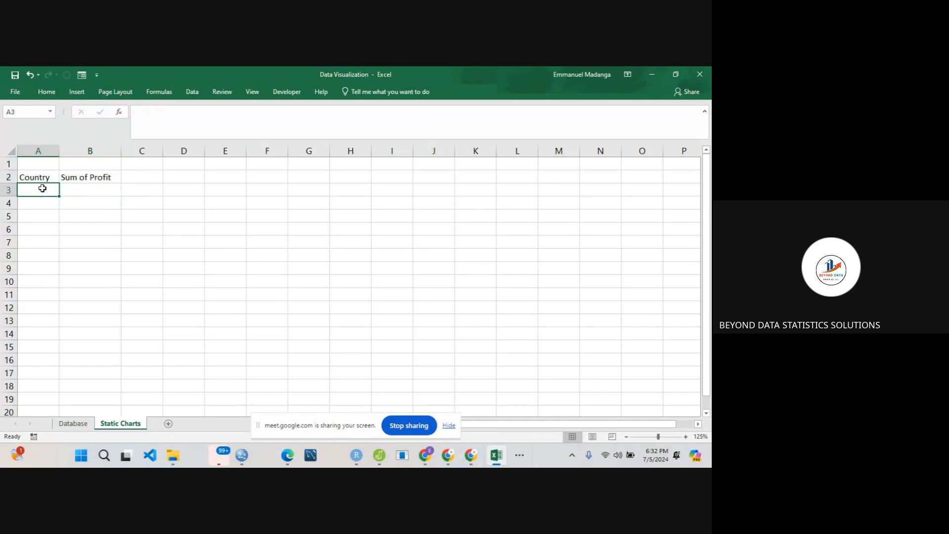
left_click(73, 424)
left_click(119, 424)
type("=")
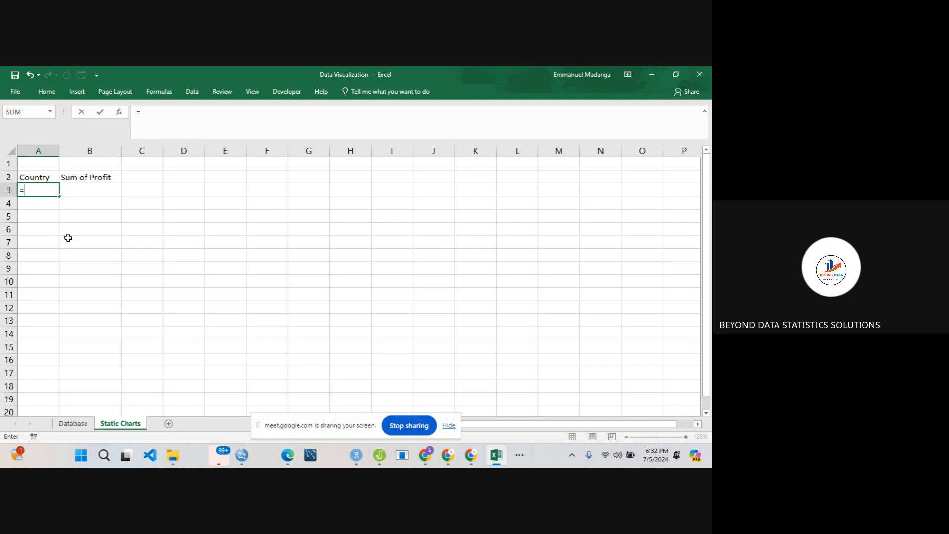
type("un")
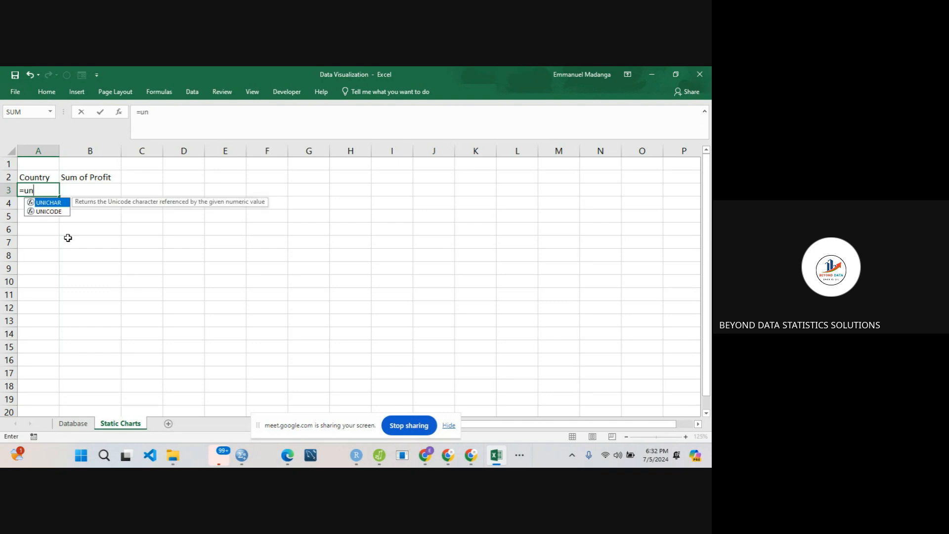
type("i")
key("BackSpace")
key("BackSpace")
key("BackSpace")
key("BackSpace")
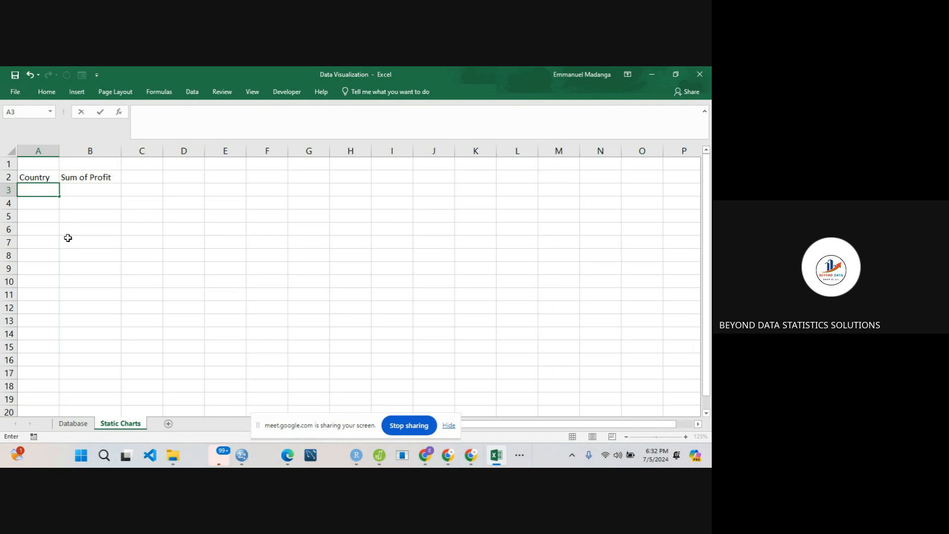
left_click(82, 290)
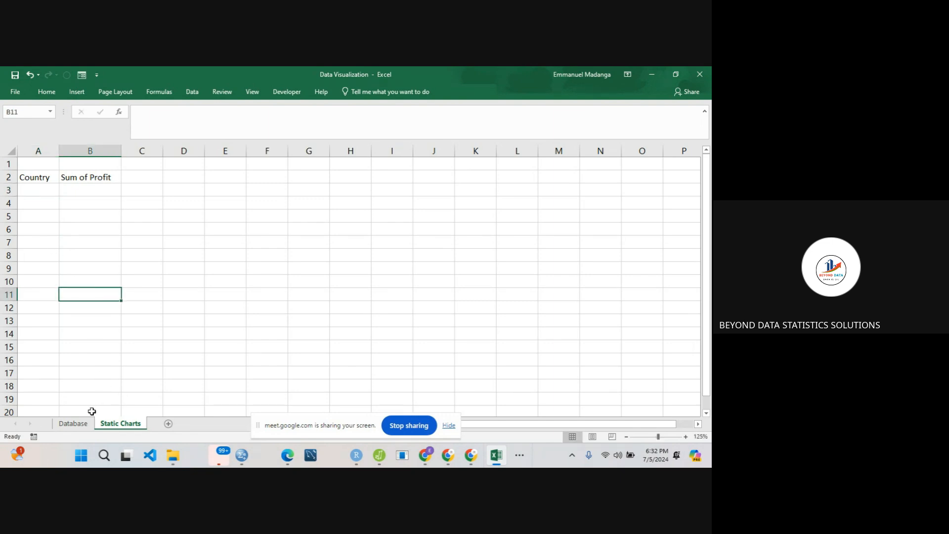
- Return to the Database sheet and look over the Product column's entries
left_click(79, 424)
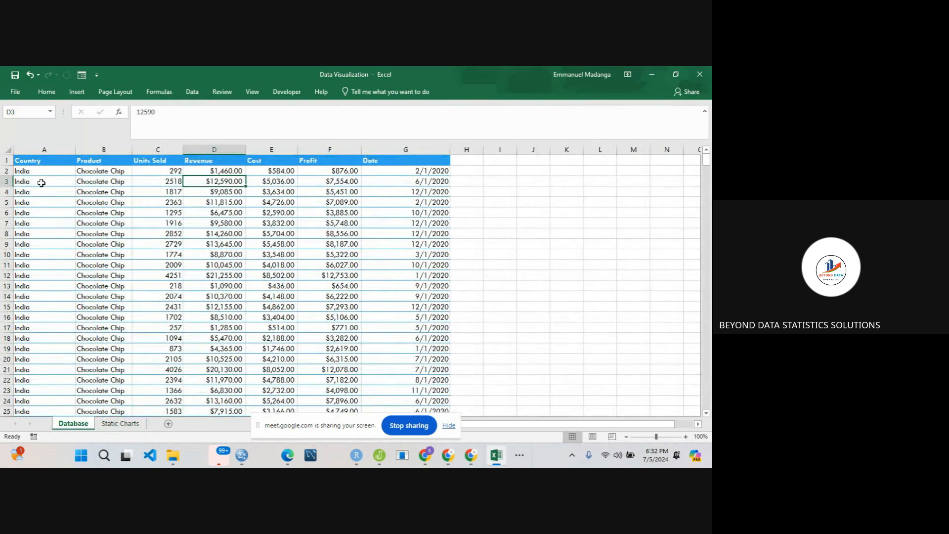
left_click(99, 203)
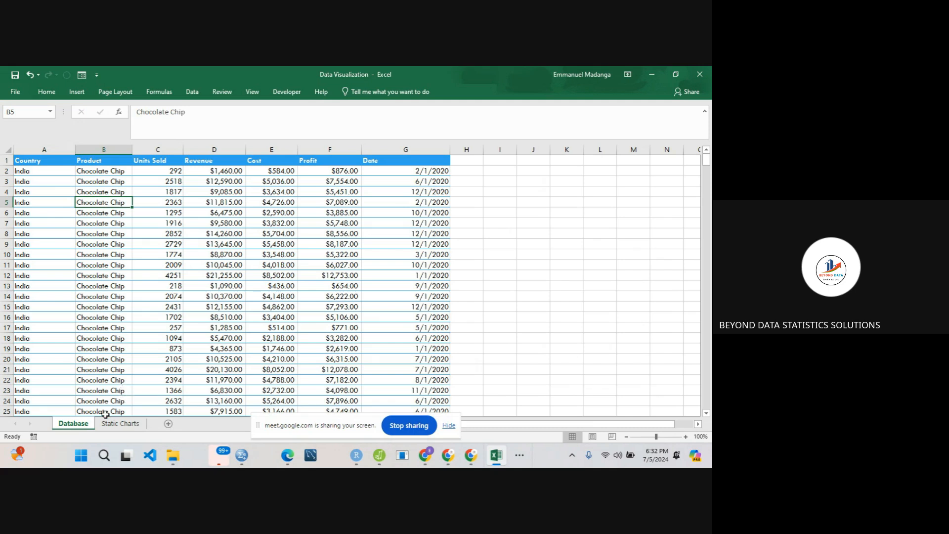
left_click(106, 255)
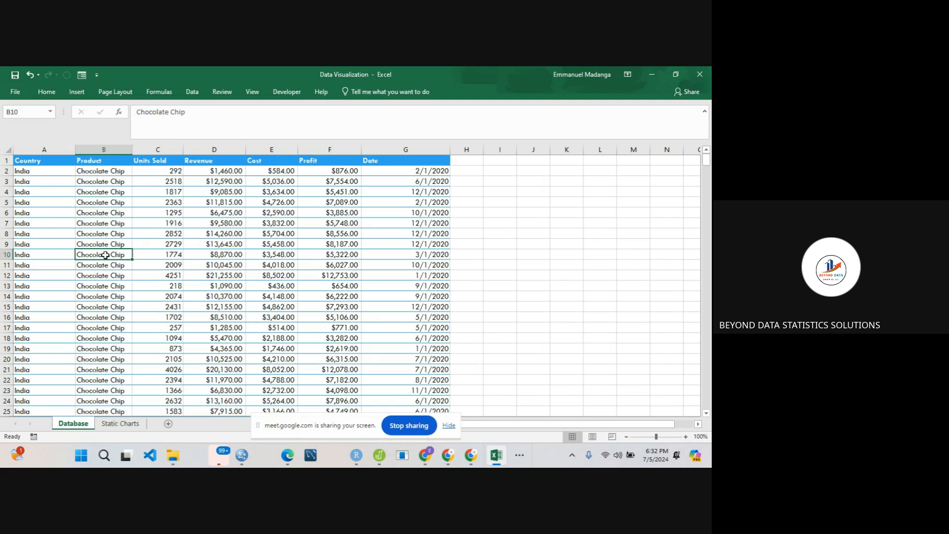
- Create a PivotTable on a new worksheet from the Database sheet's range A1:G526
key("ctrl+a")
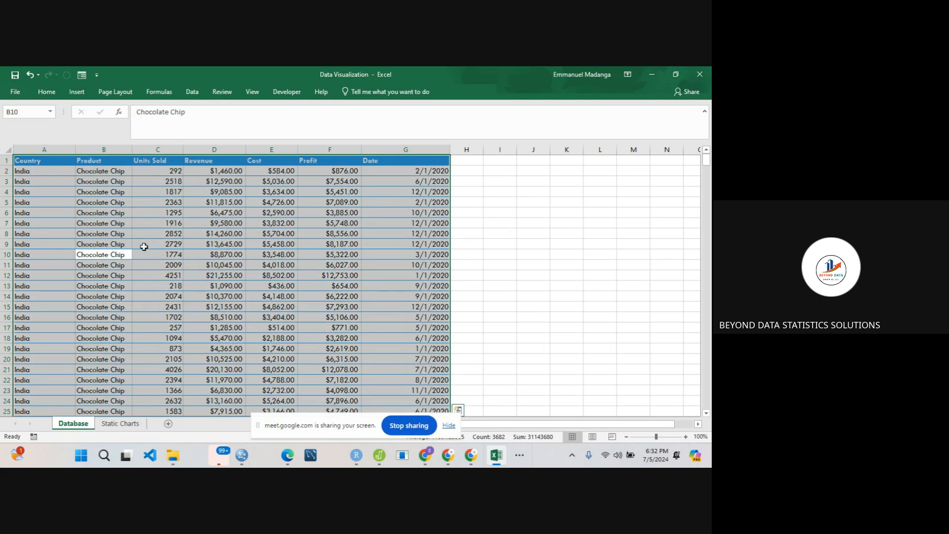
left_click(144, 246)
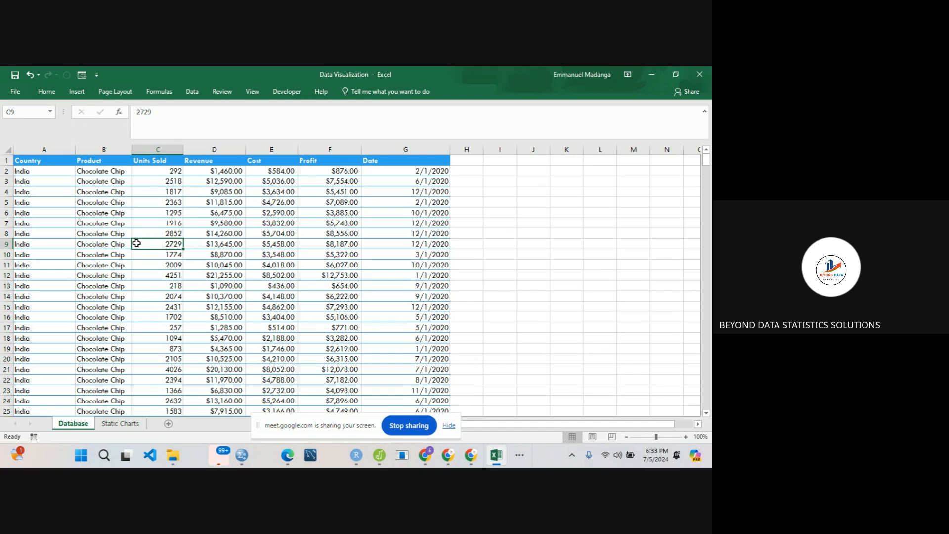
left_click(77, 93)
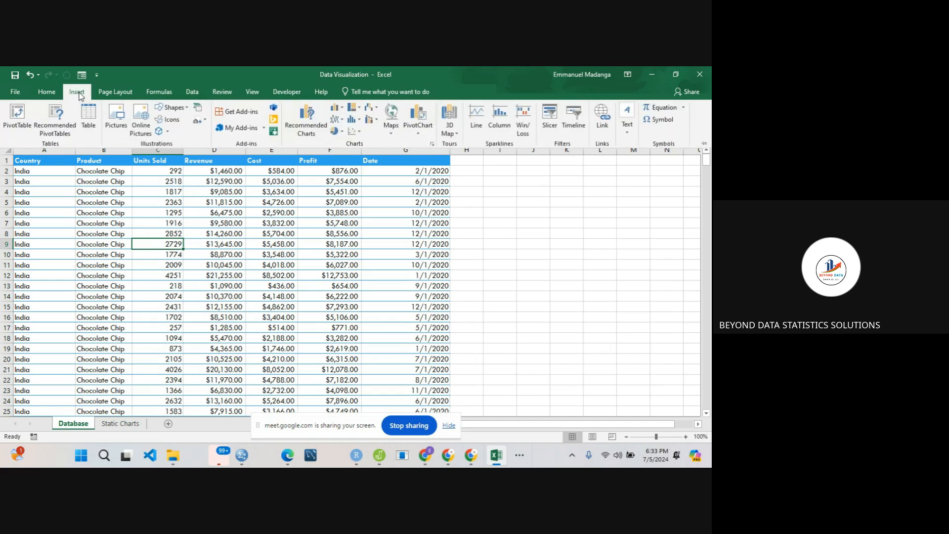
left_click(18, 116)
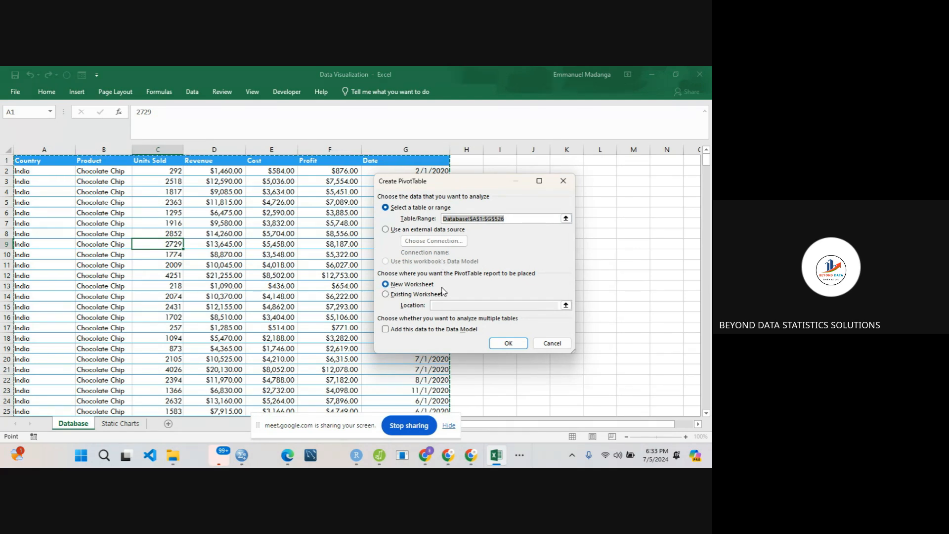
left_click(507, 343)
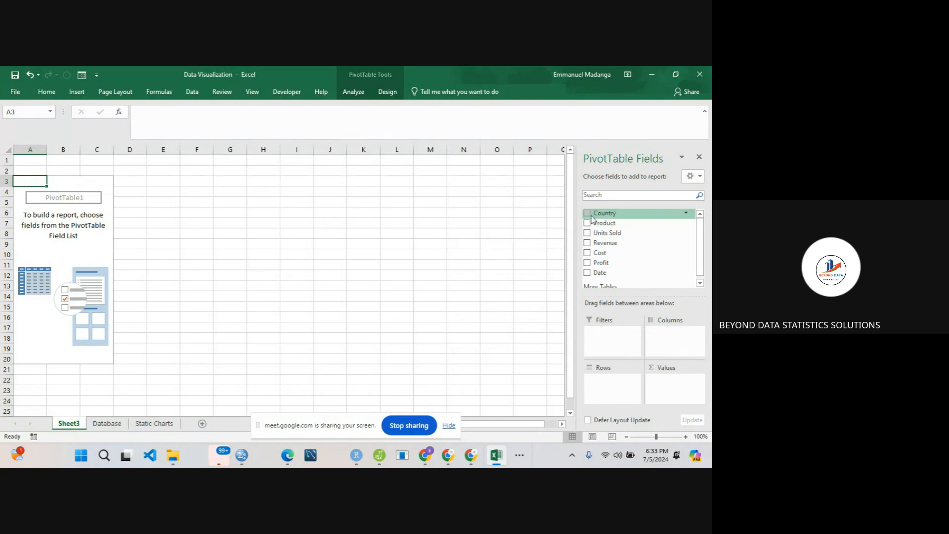
- Add Country as the PivotTable's rows and Profit as its summed values, and close the field list
left_click_drag(592, 216, 620, 378)
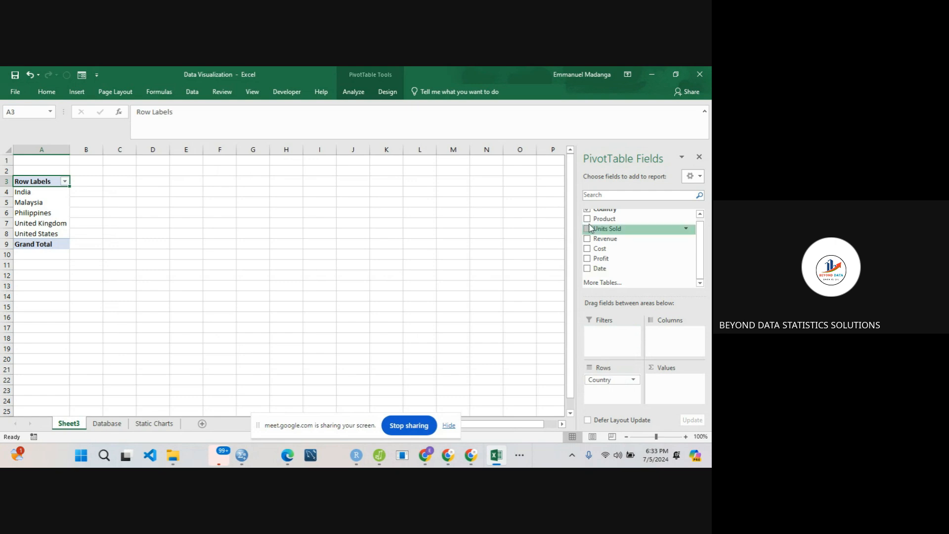
left_click_drag(600, 258, 671, 380)
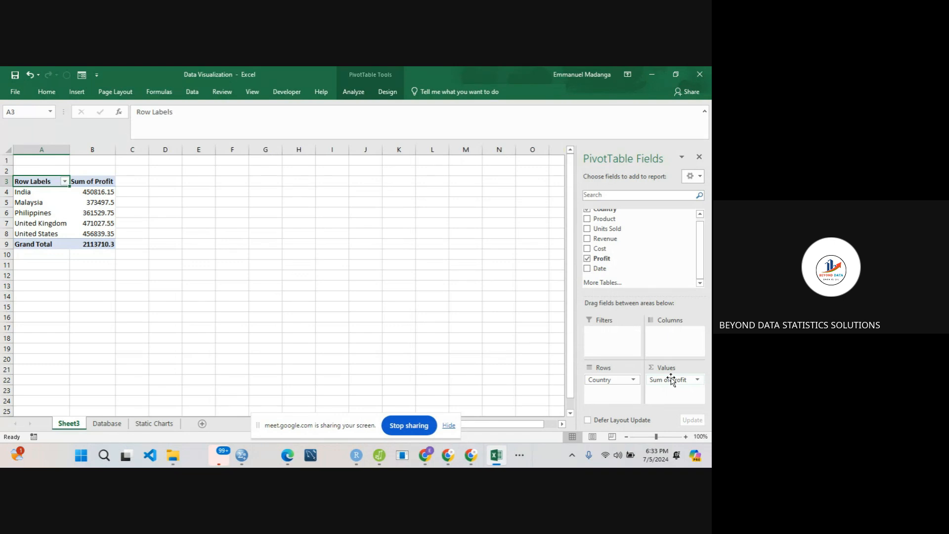
left_click(699, 157)
- Copy the country names from the PivotTable, India through United States, into the Static Charts sheet starting at A3
left_click(27, 191)
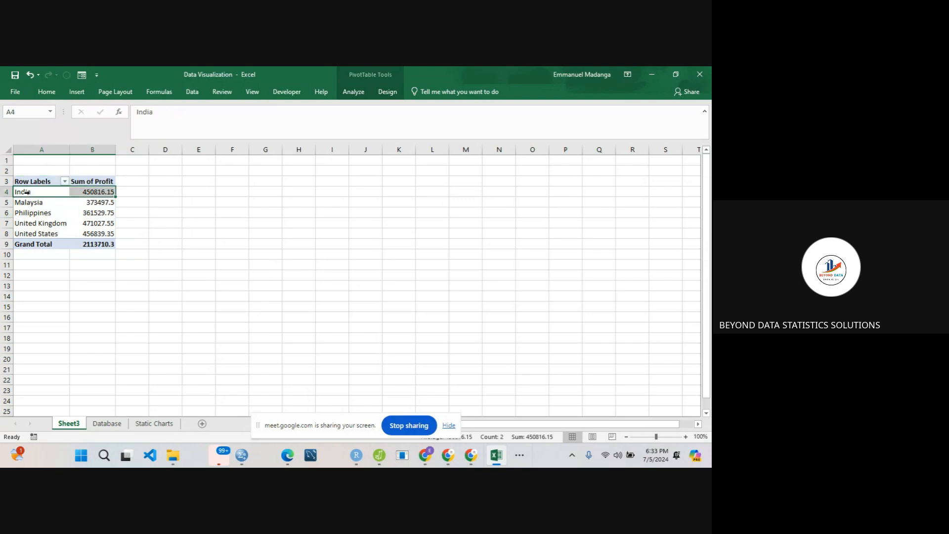
left_click(33, 207)
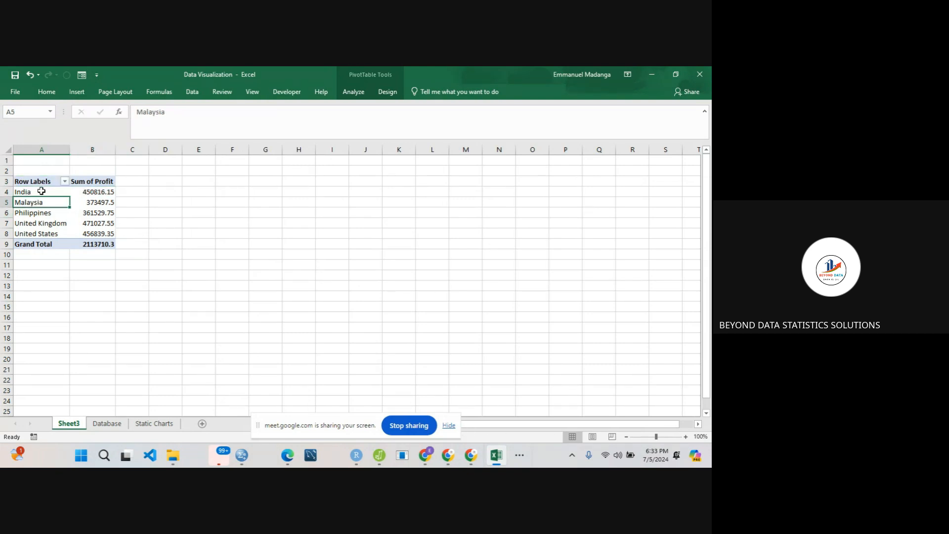
left_click_drag(42, 191, 43, 227)
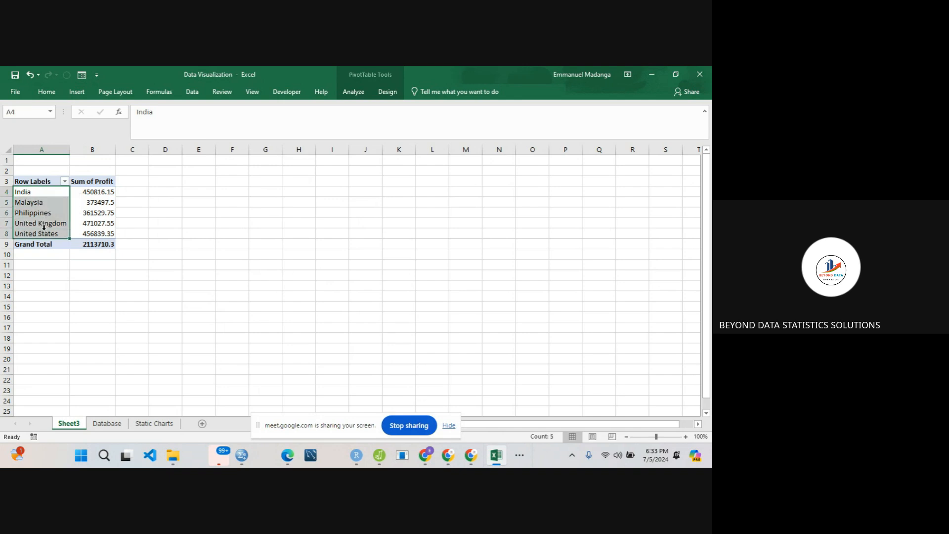
key("ctrl+c")
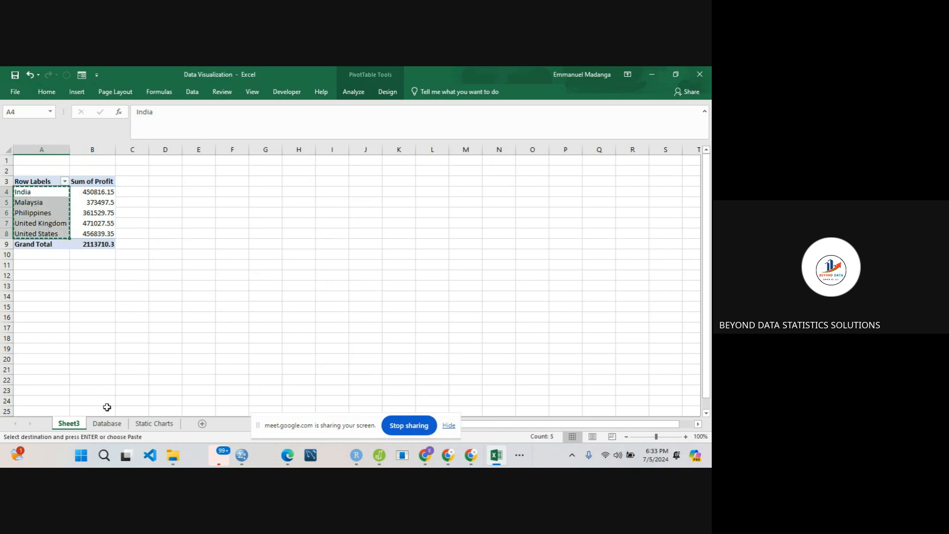
left_click(154, 423)
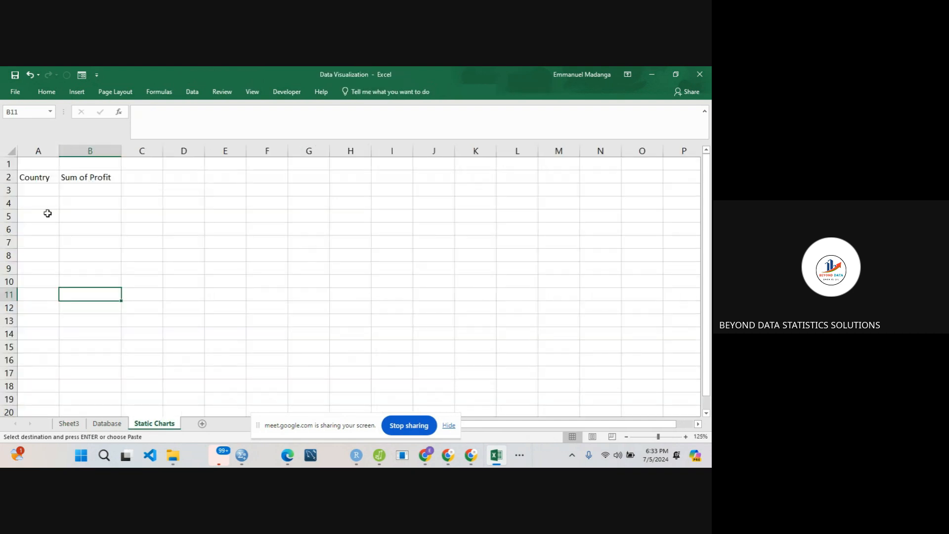
left_click(38, 188)
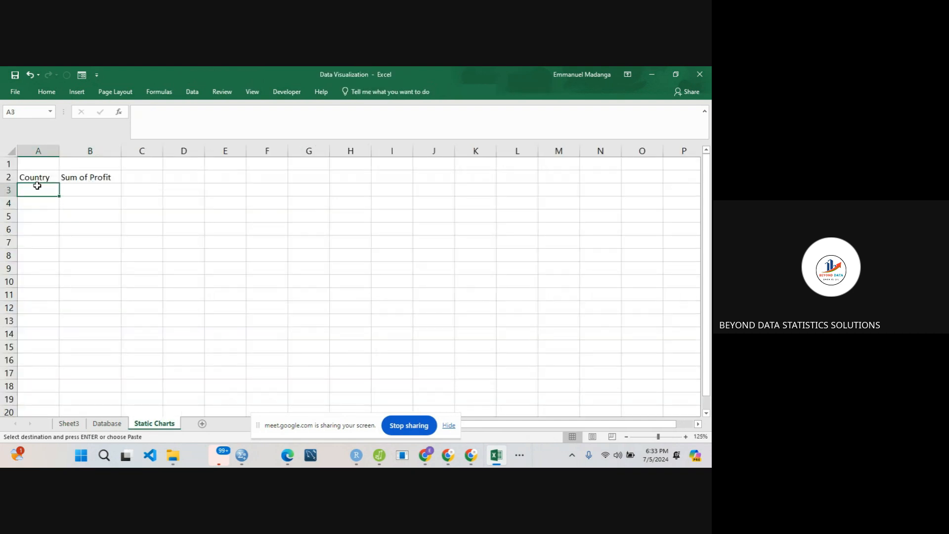
key("ctrl+v")
left_click(94, 216)
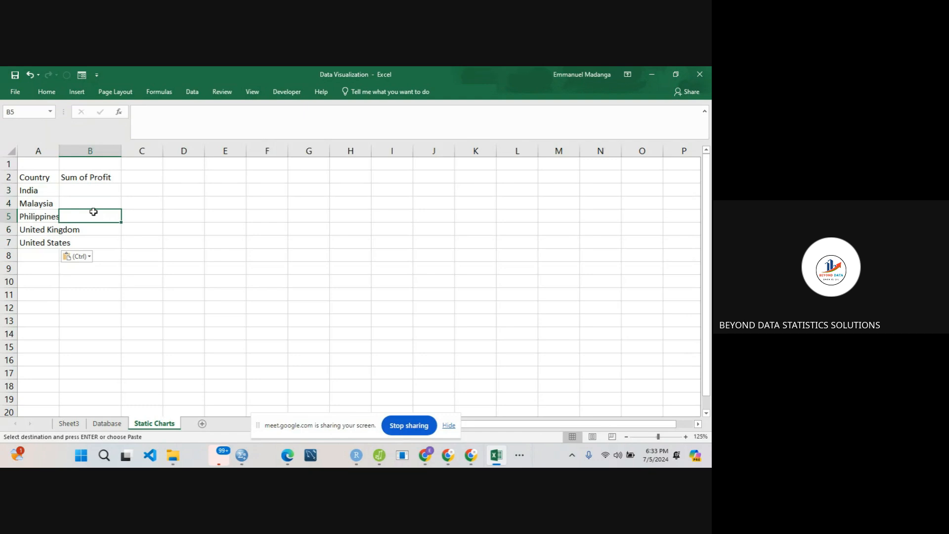
left_click(41, 189)
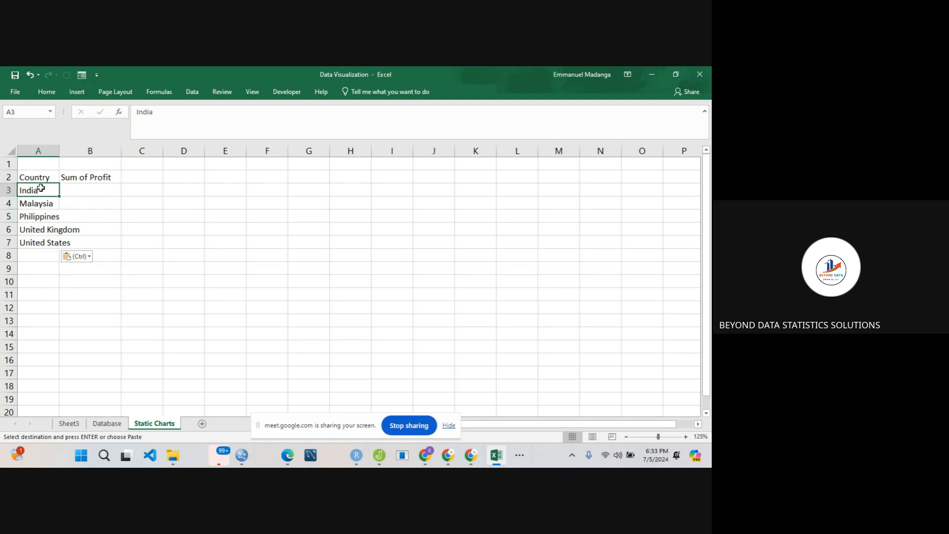
left_click(70, 423)
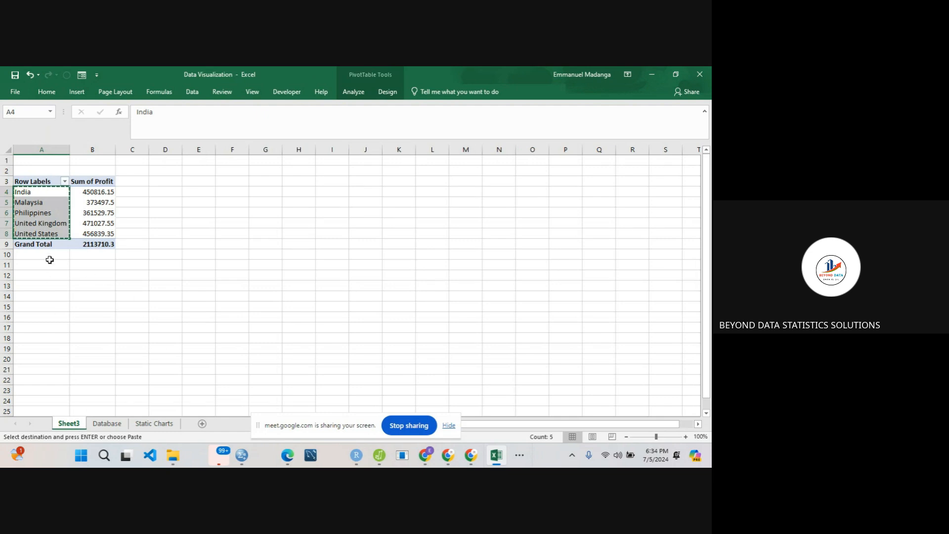
left_click(47, 275)
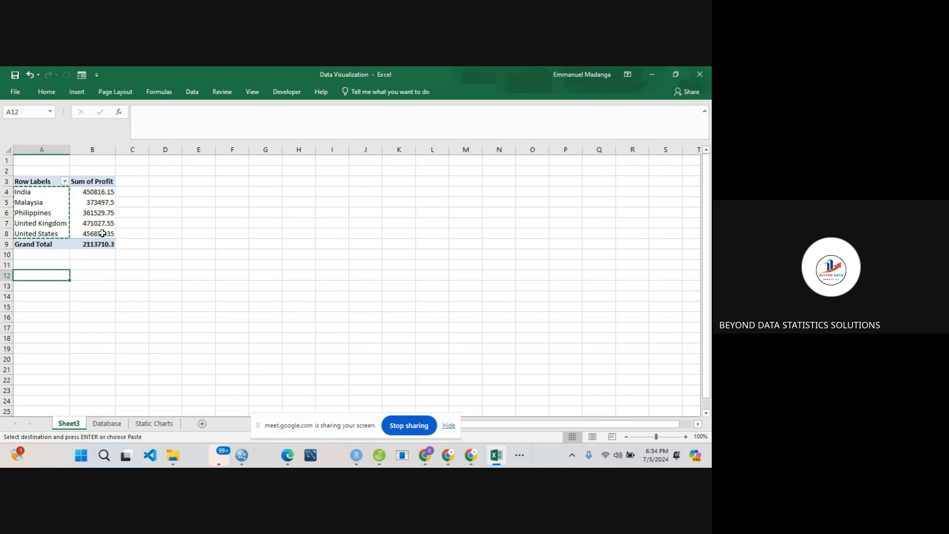
left_click(147, 424)
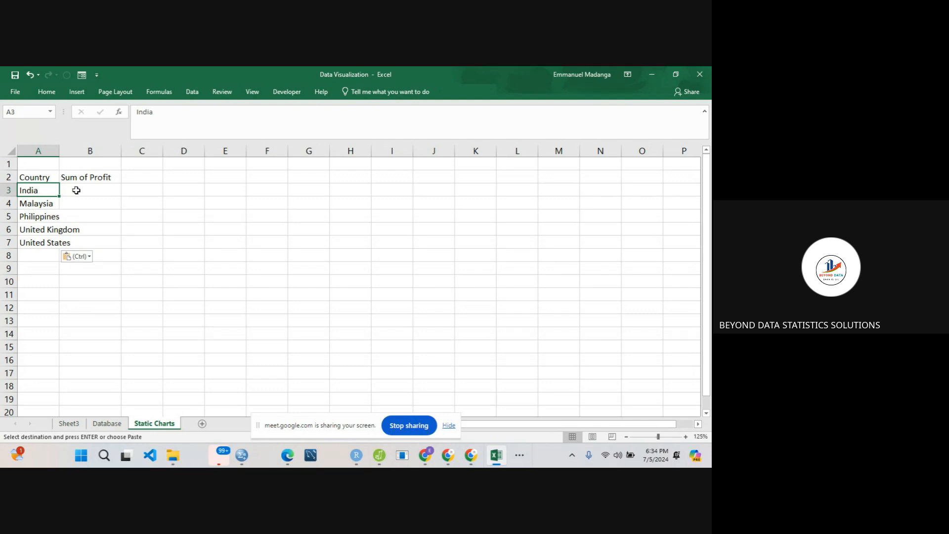
- Begin a SUMIF formula in B3 of Static Charts, selecting Database A1:G526 as the criteria range
left_click(77, 190)
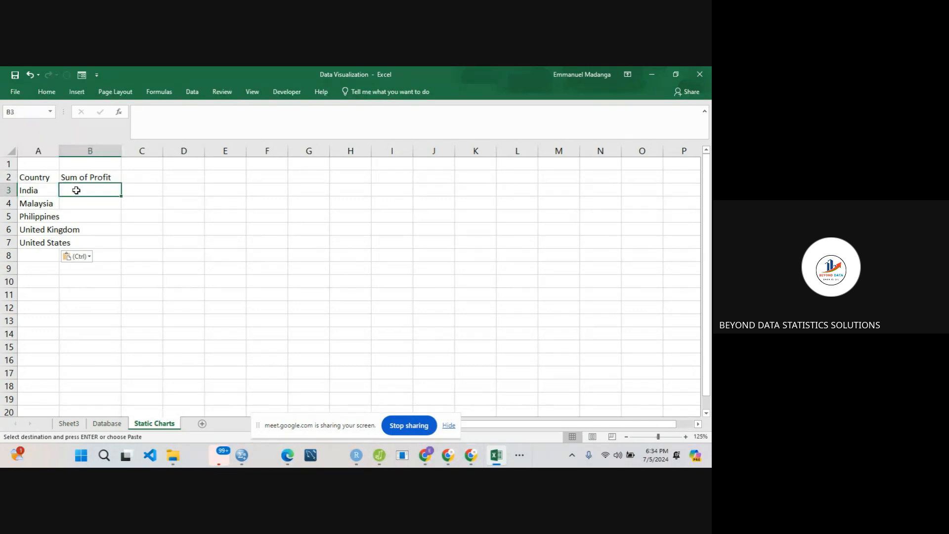
type("=")
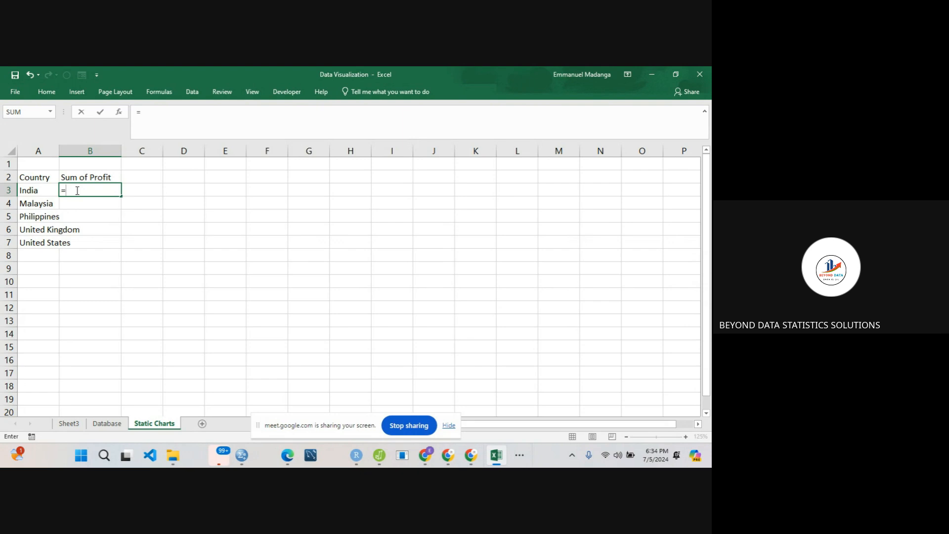
type("sumif")
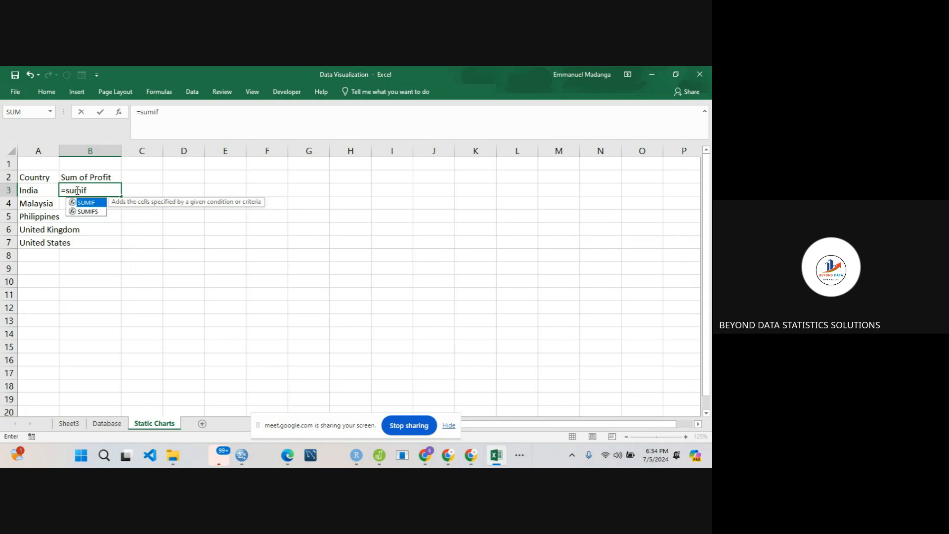
type("(")
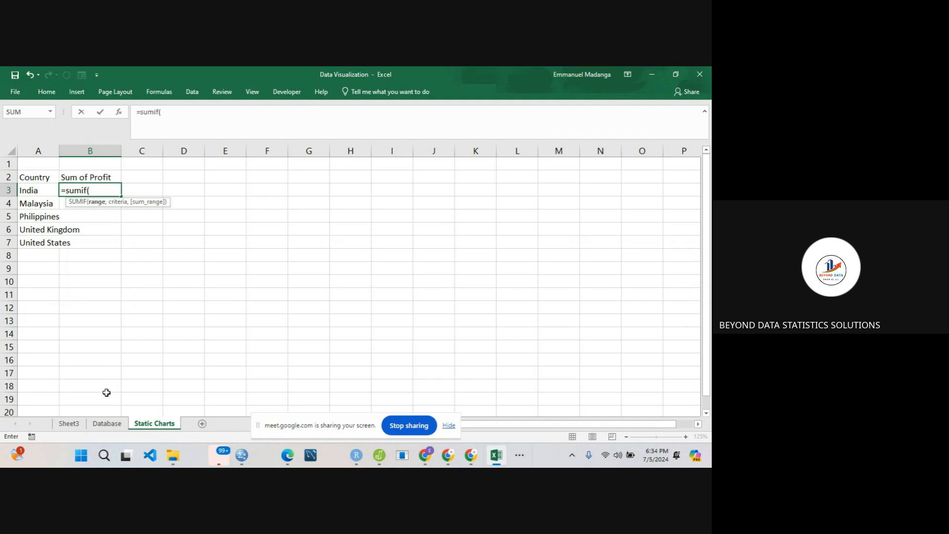
left_click(109, 423)
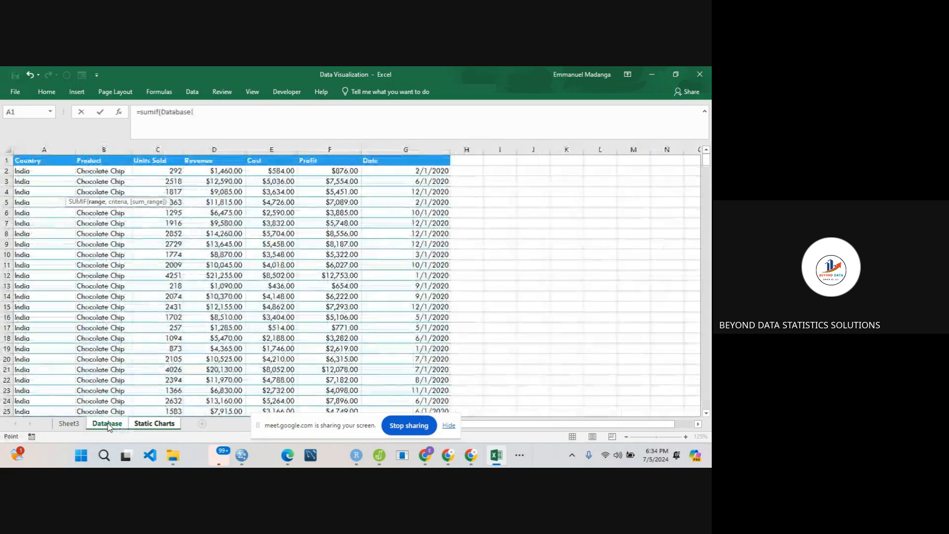
left_click(32, 160)
left_click(33, 161)
key("ctrl+shift+Right")
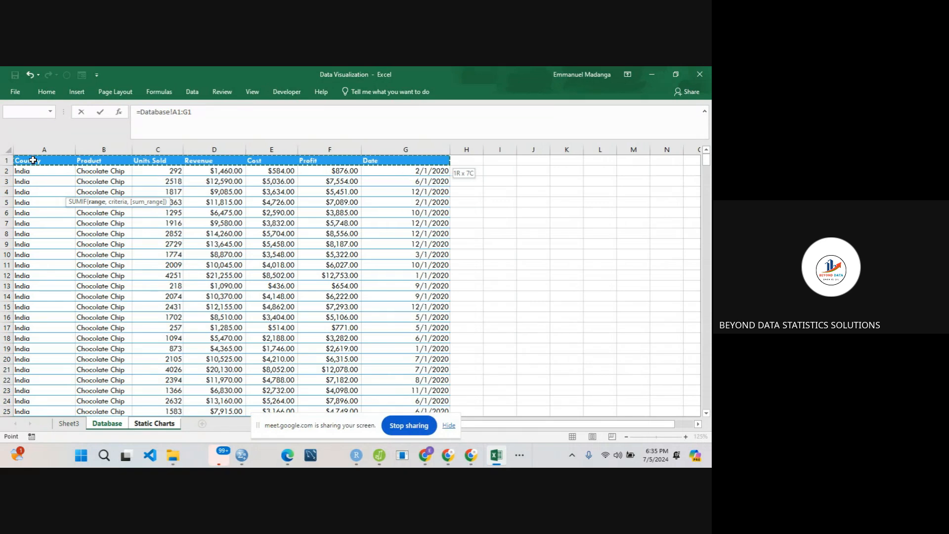
key("ctrl+shift+Down")
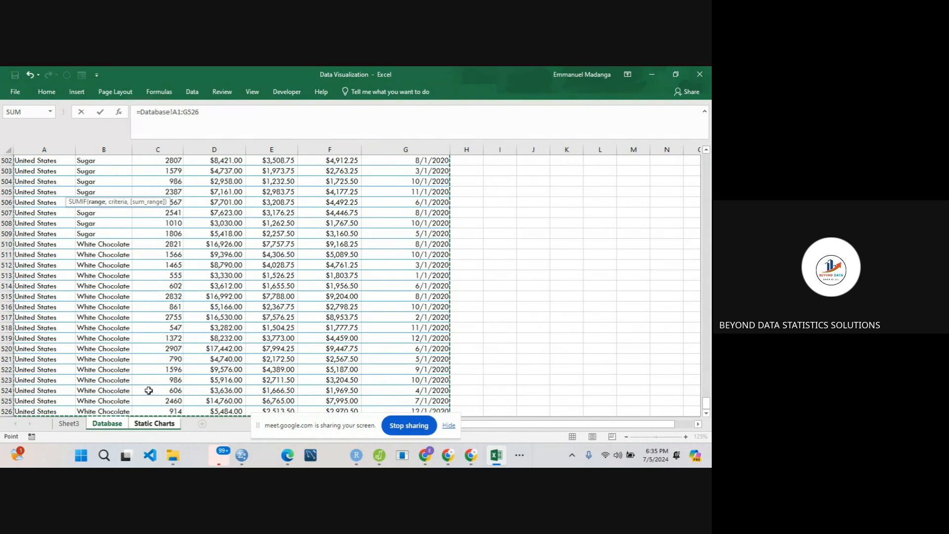
type(",")
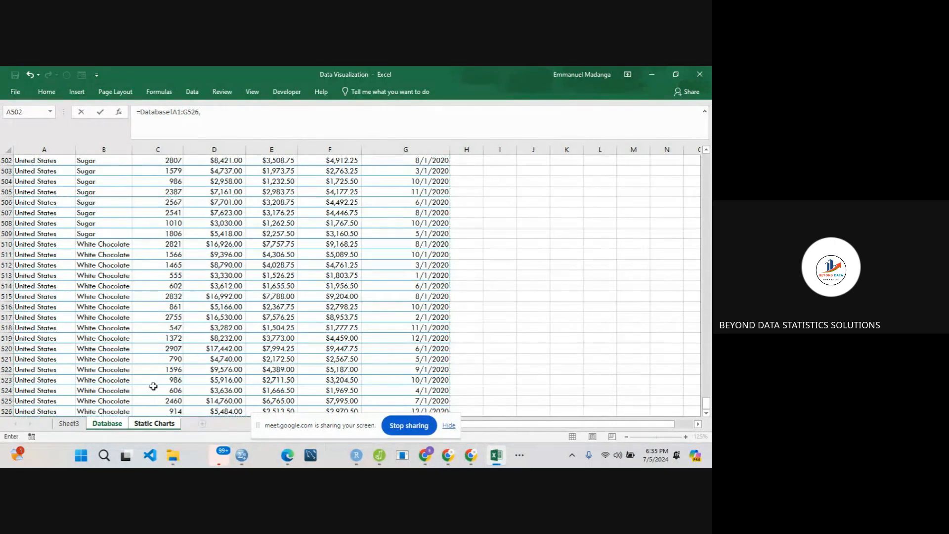
- Correct B3's formula to read =Sumif(Database!A1:G526, by adding the function name and removing the stray Static Charts reference
left_click(147, 426)
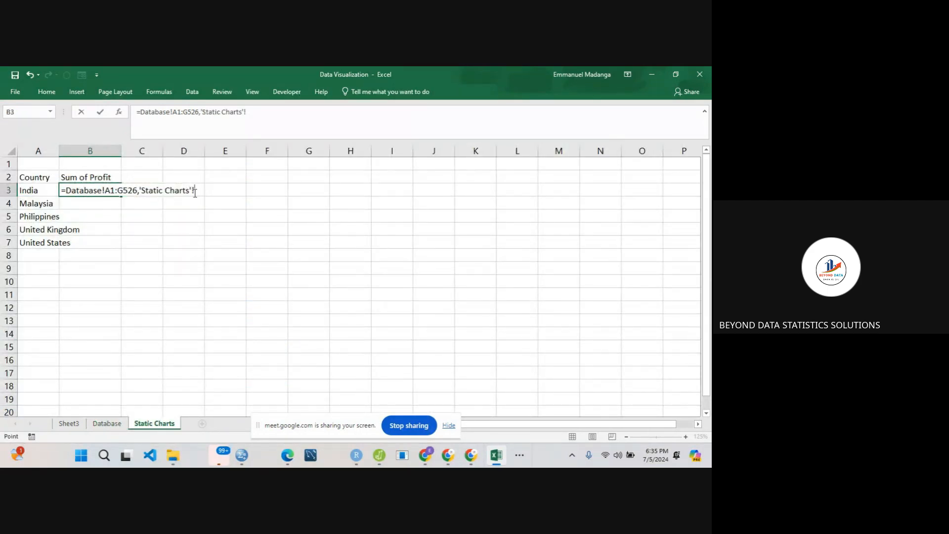
left_click(129, 190)
left_click(66, 190)
type("Sum(")
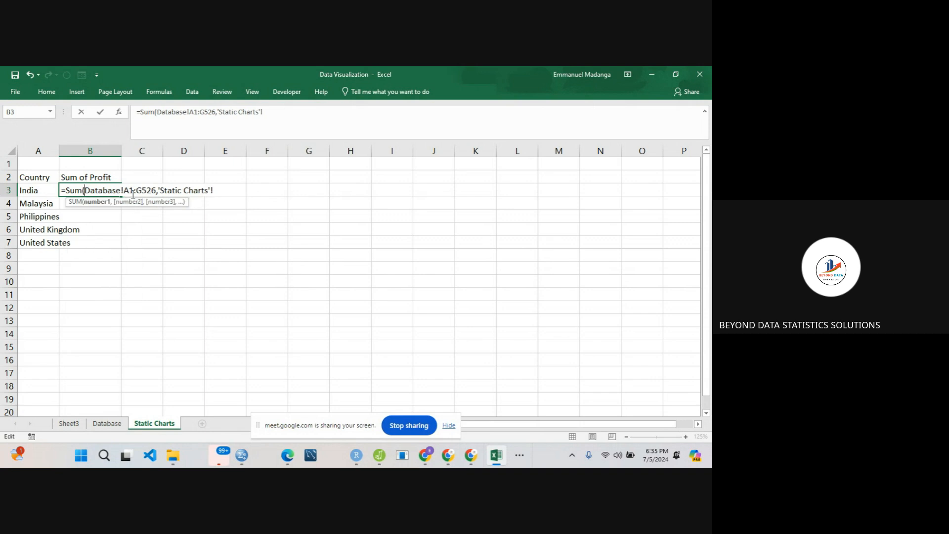
key("BackSpace")
type("if(")
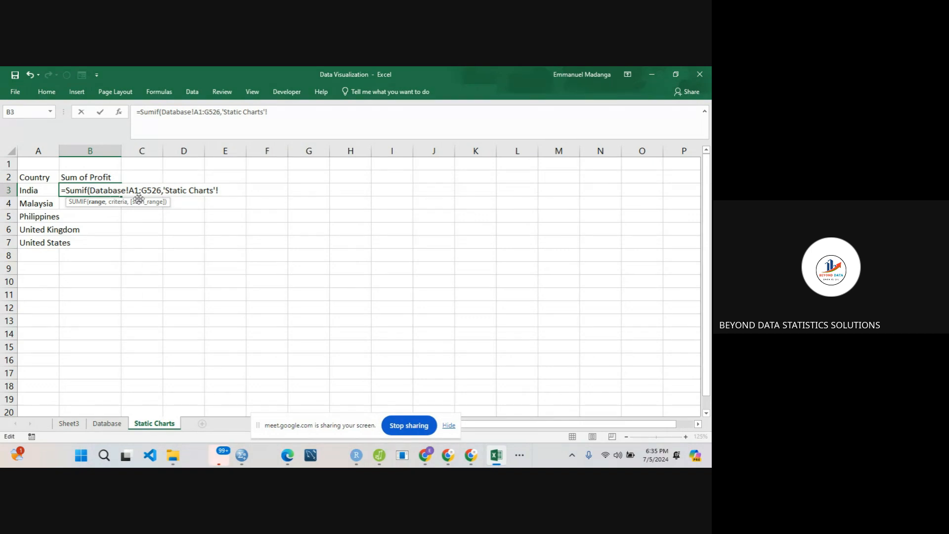
left_click(163, 190)
key("BackSpace")
key("BackSpace")
key("BackSpace")
key("BackSpace")
key("BackSpace")
key("BackSpace")
key("BackSpace")
key("BackSpace")
key("BackSpace")
key("BackSpace")
key("BackSpace")
key("BackSpace")
key("BackSpace")
key("BackSpace")
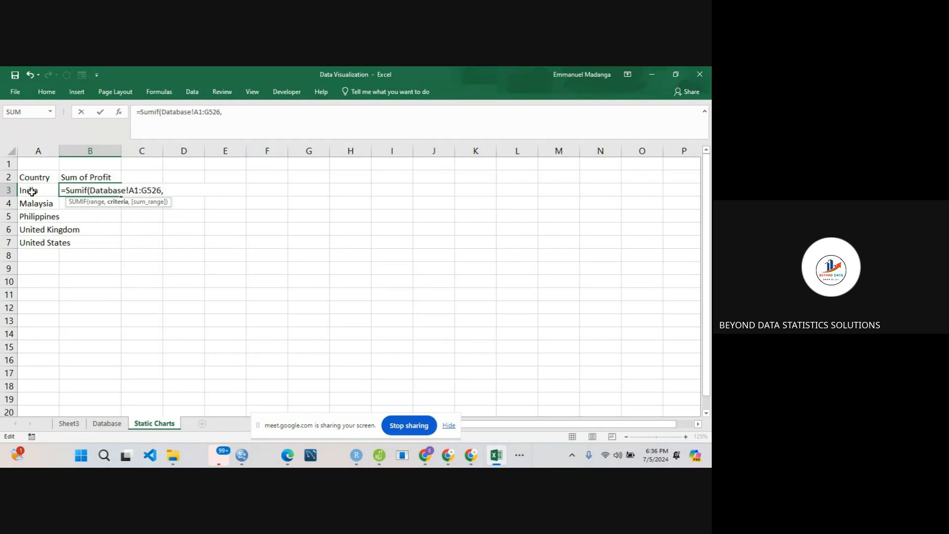
- Complete B3's SUMIF formula with A3 as the criteria and Database F1:F526 as the sum range, and review the entered formula
left_click(31, 192)
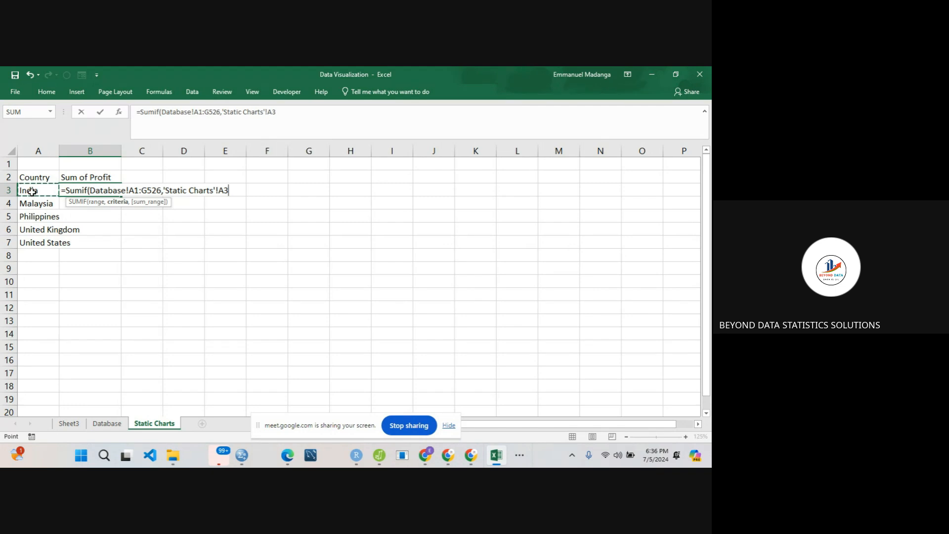
type(",")
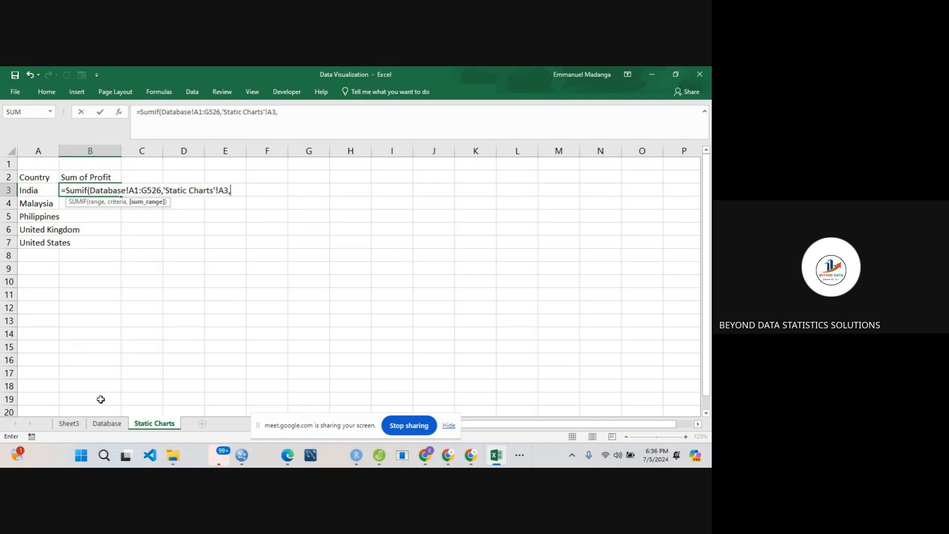
left_click(109, 428)
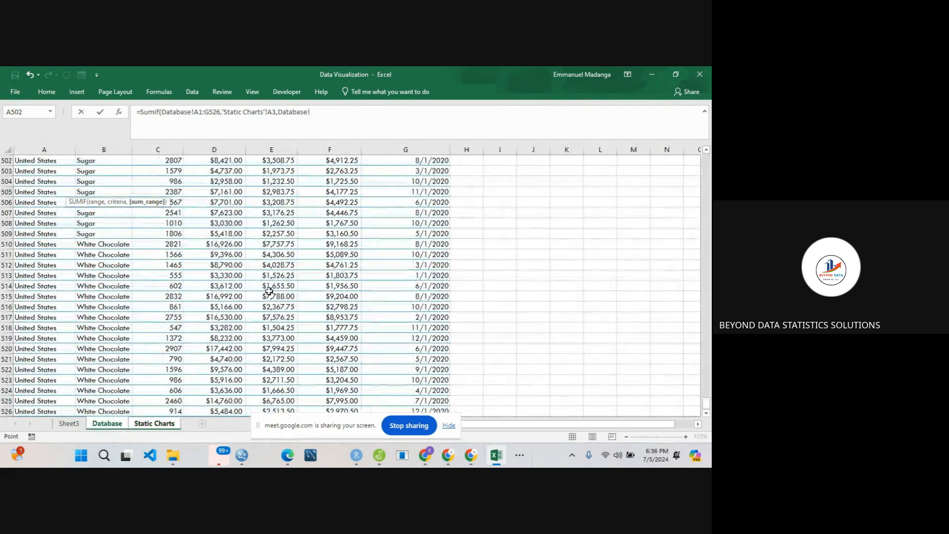
left_click_drag(706, 403, 693, 157)
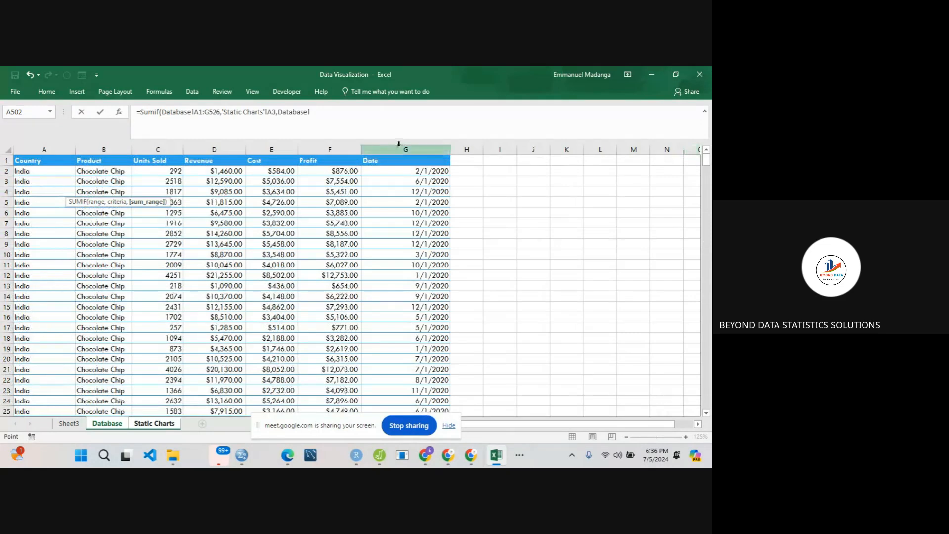
left_click(334, 162)
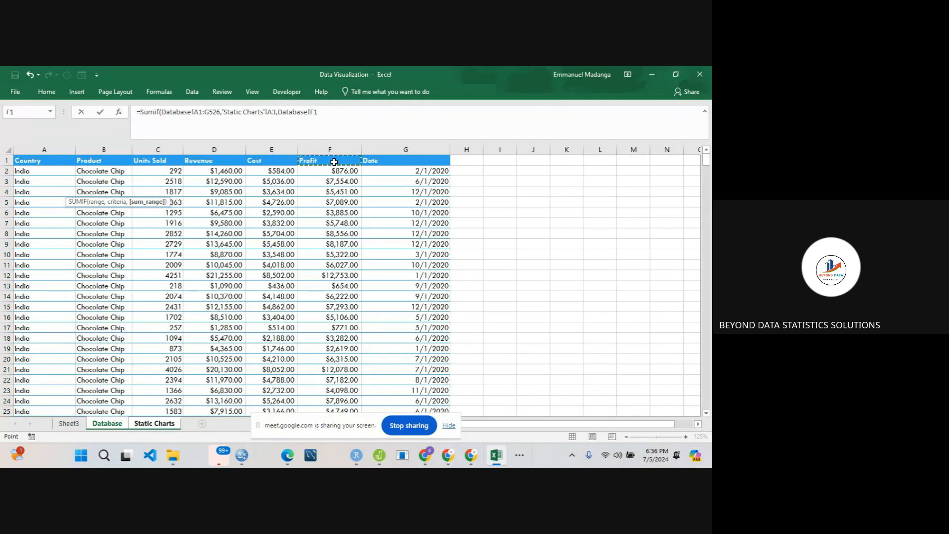
key("ctrl+shift+Down")
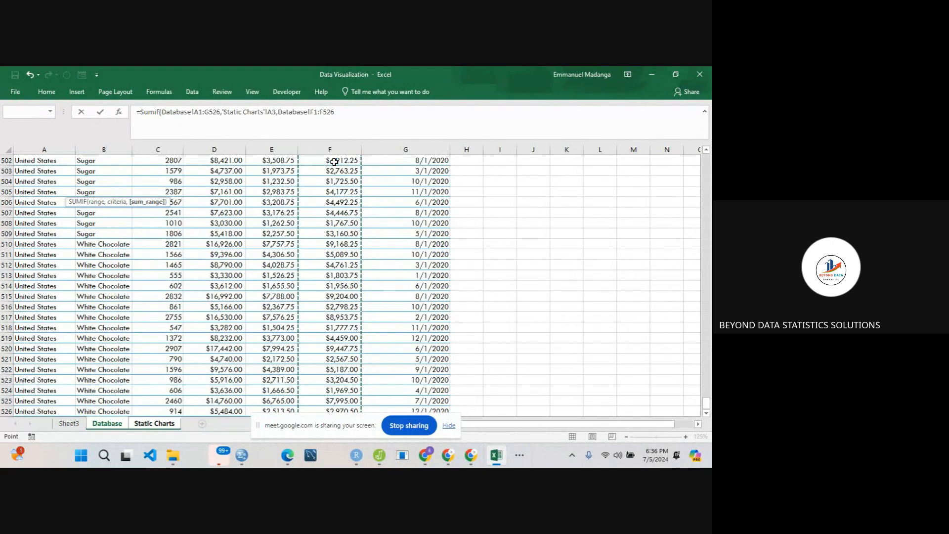
type(")")
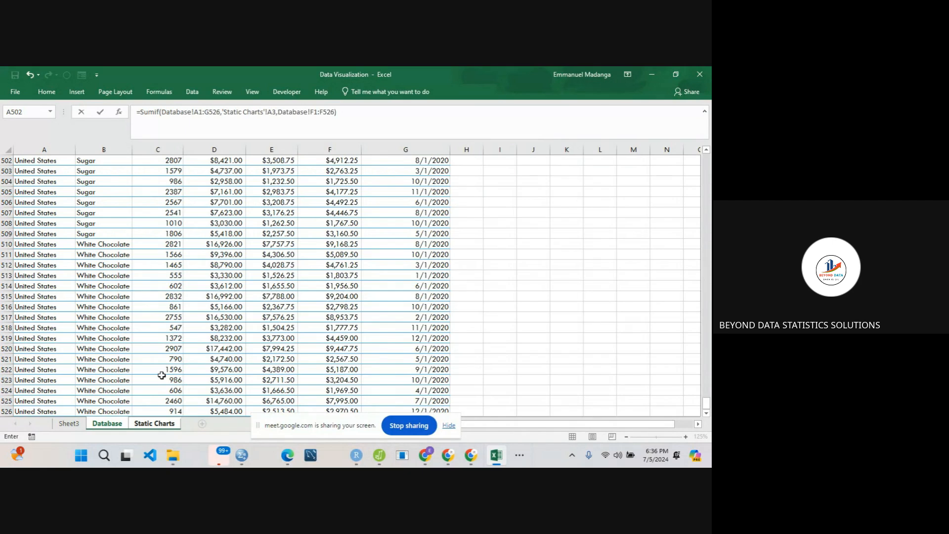
key("Return")
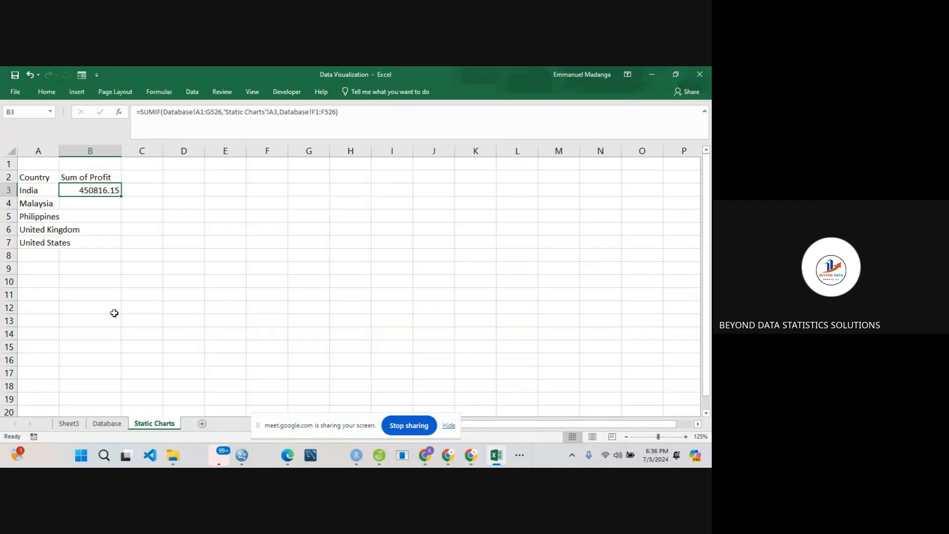
double_click(83, 189)
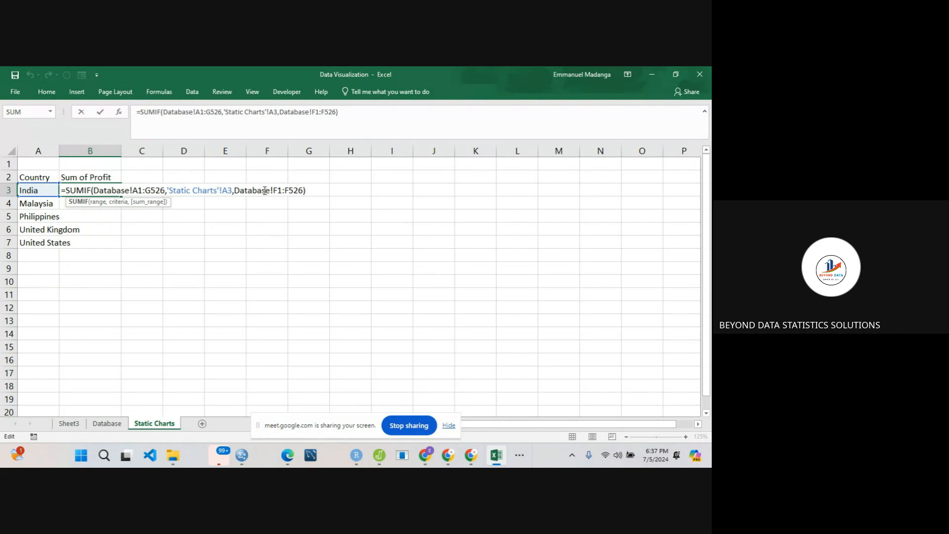
key("Return")
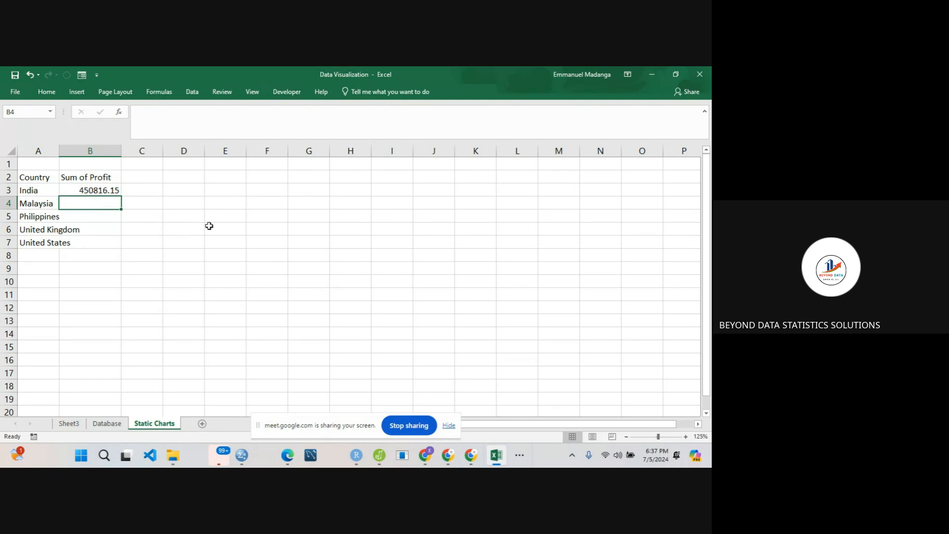
- Enter the headers Product in G3 and Price in H3 for a small example table
left_click(306, 188)
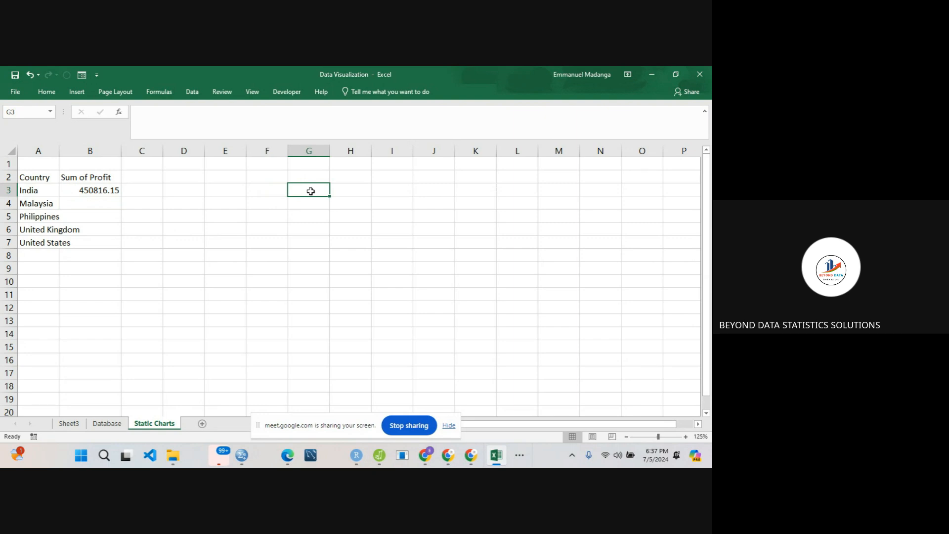
type("CProduct")
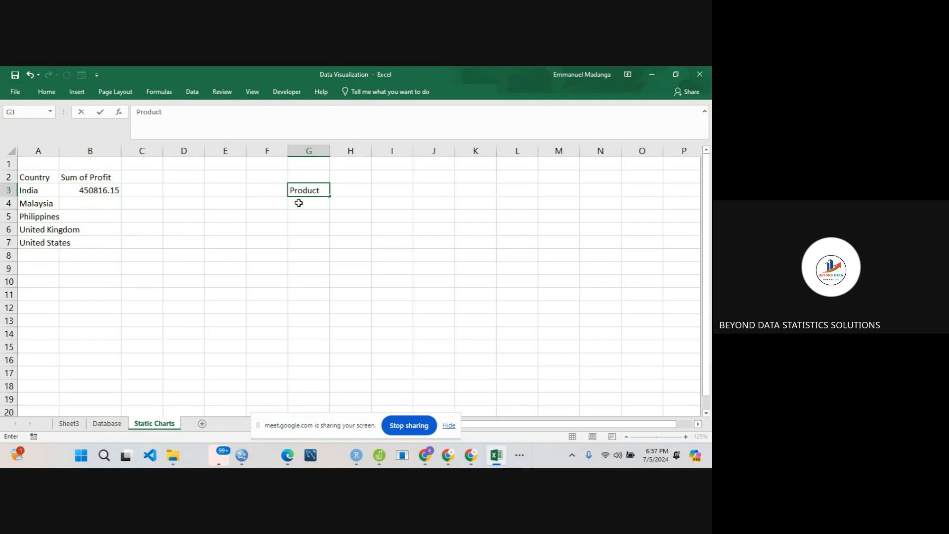
key("Return")
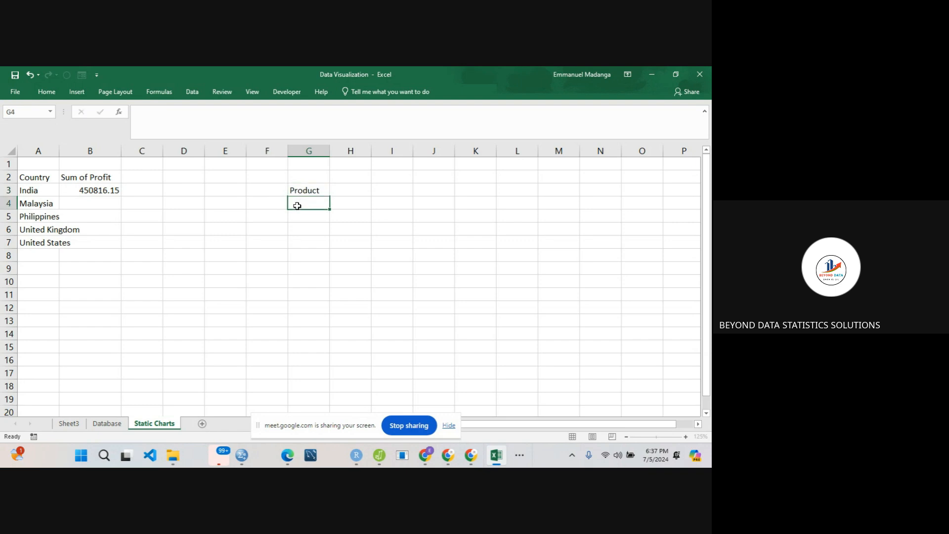
left_click(276, 192)
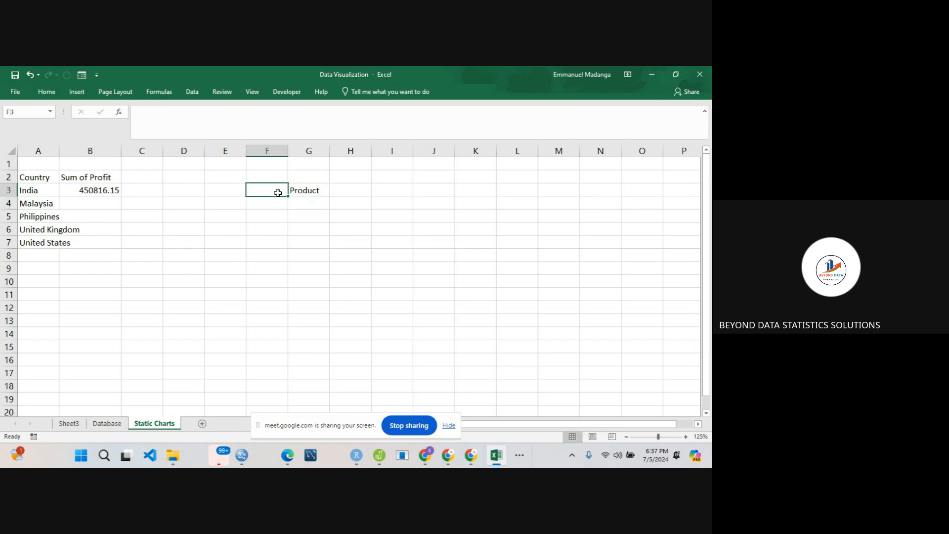
left_click(340, 193)
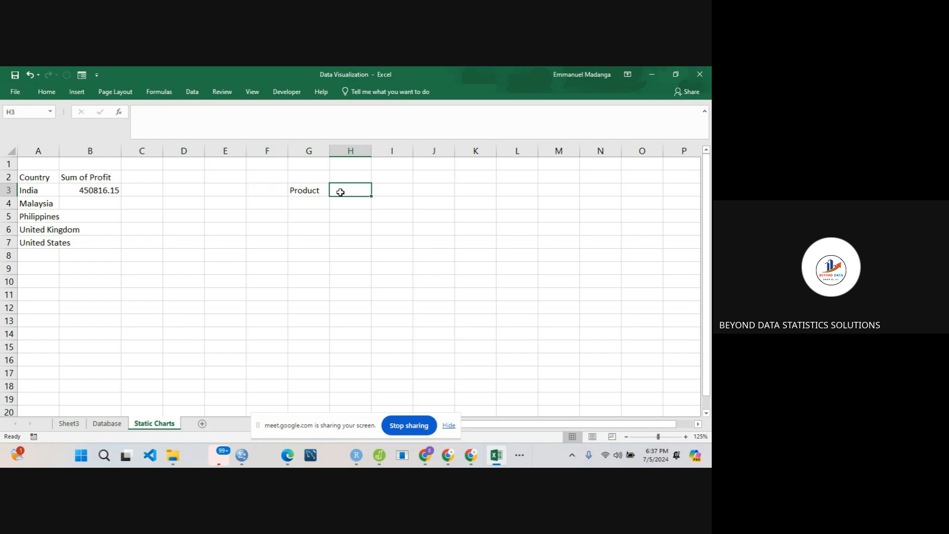
type("Pri")
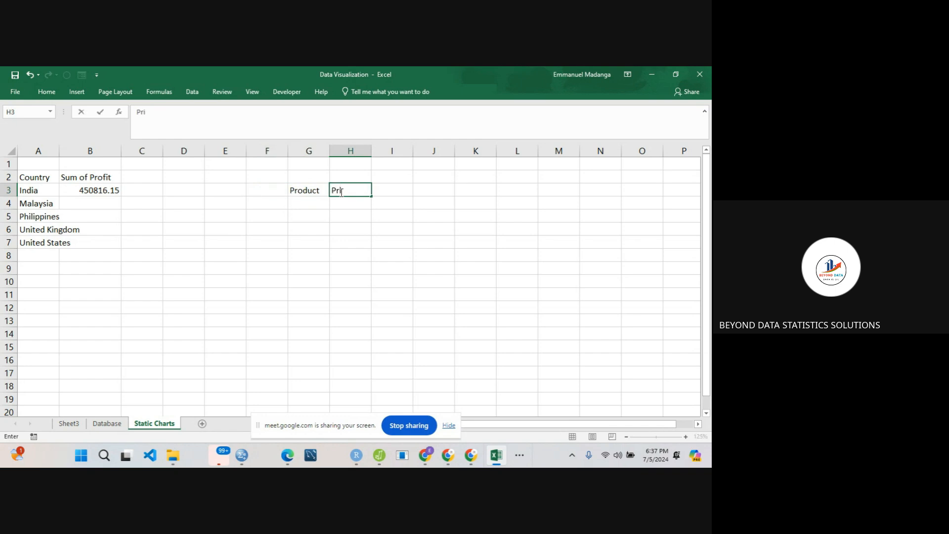
type("ce")
- Fill G4:G7 under the Product header with Table, Chair, Plate and Table
left_click(308, 206)
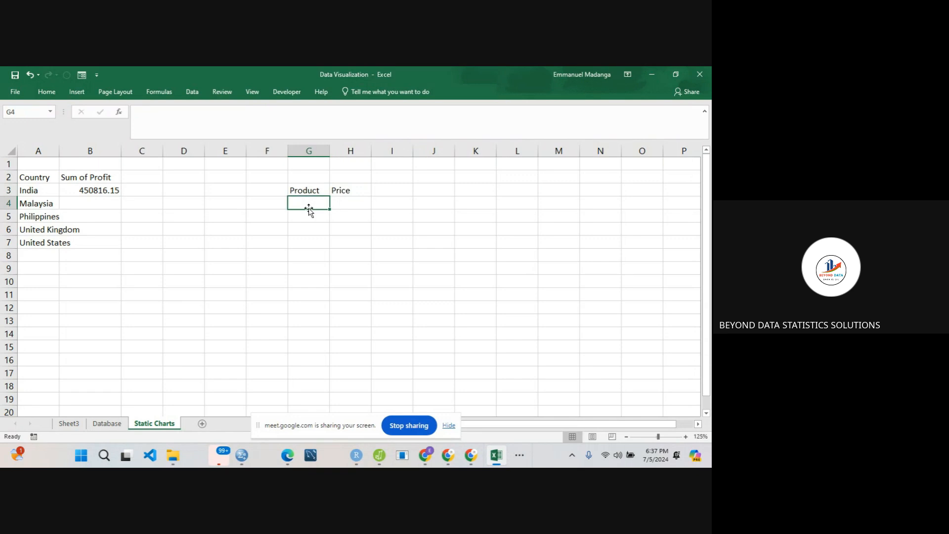
type("Table")
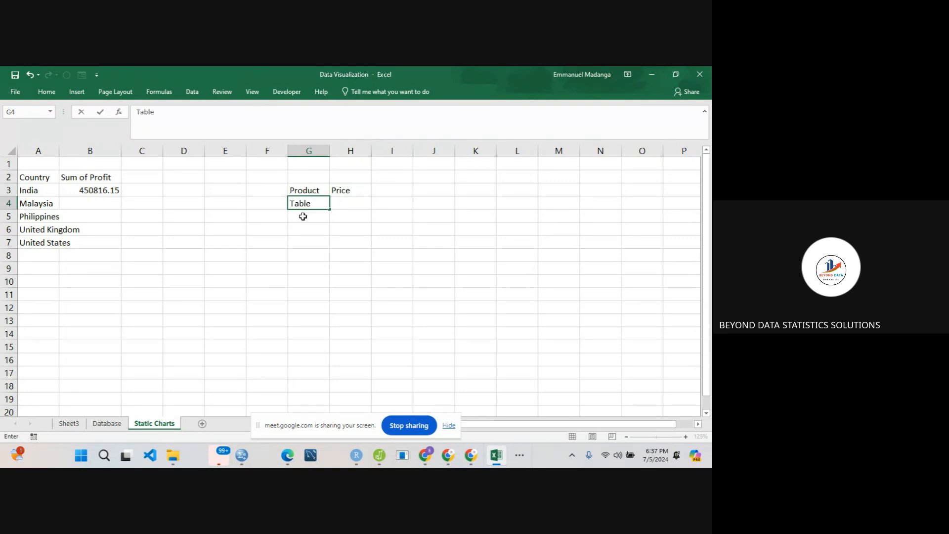
left_click(303, 215)
type("Ch")
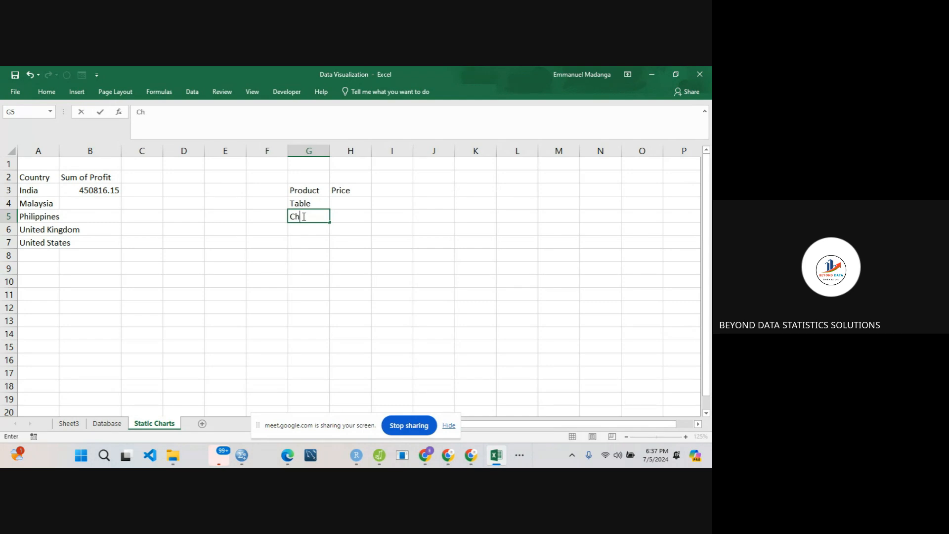
type("air")
left_click(303, 230)
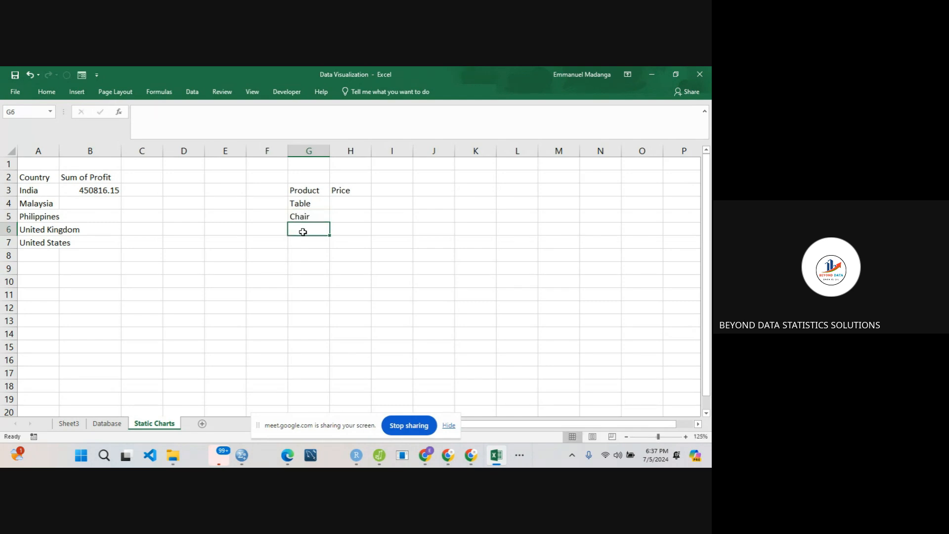
type("Plate")
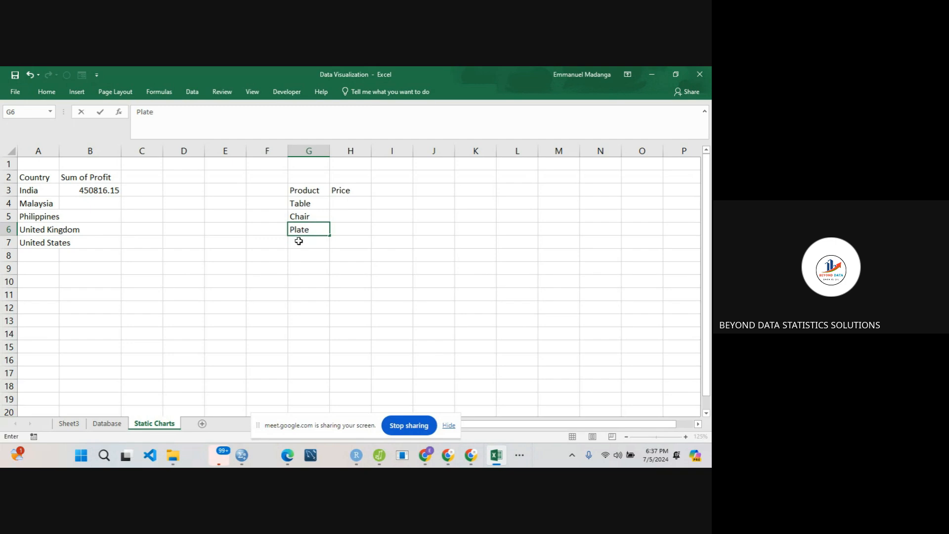
left_click(298, 240)
type("Table")
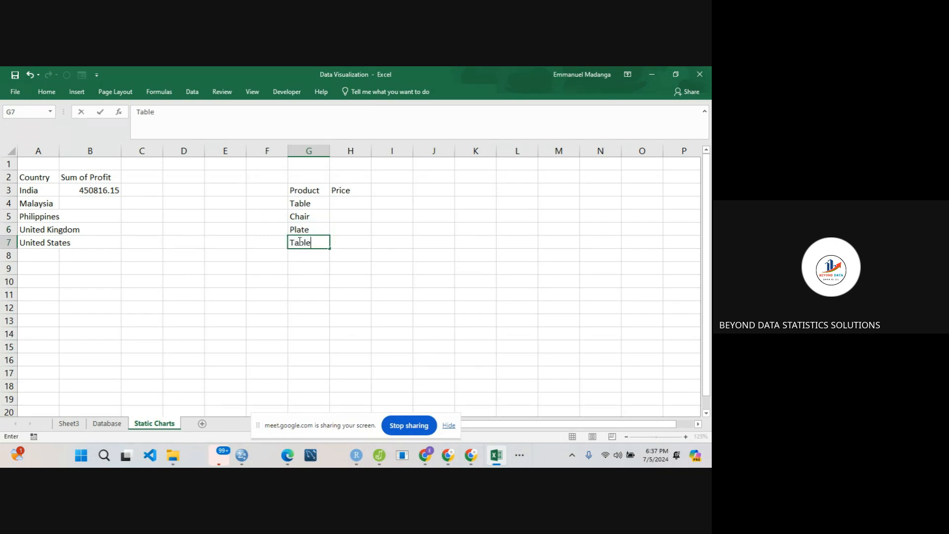
- Fill H4:H7 under the Price header with 678, 568, 678 and 9080
left_click(345, 199)
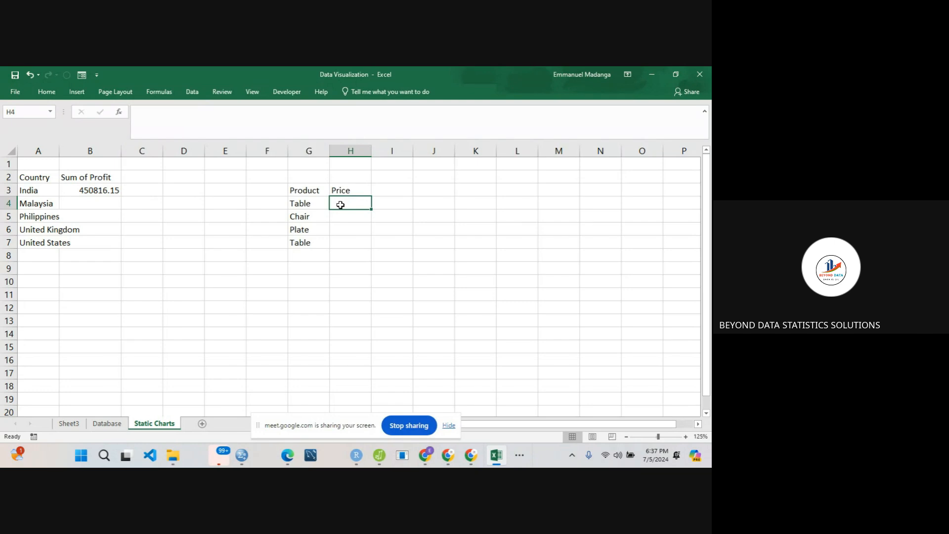
type("678")
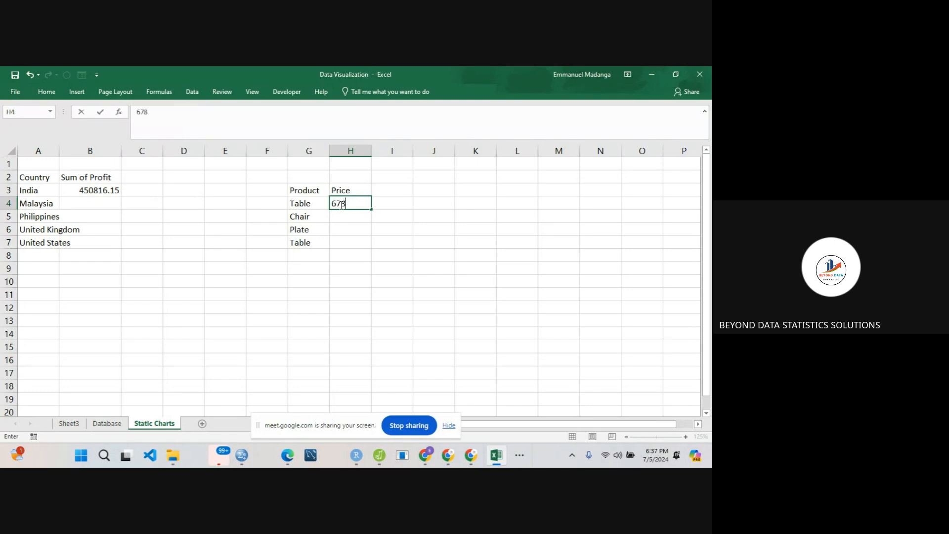
left_click(337, 220)
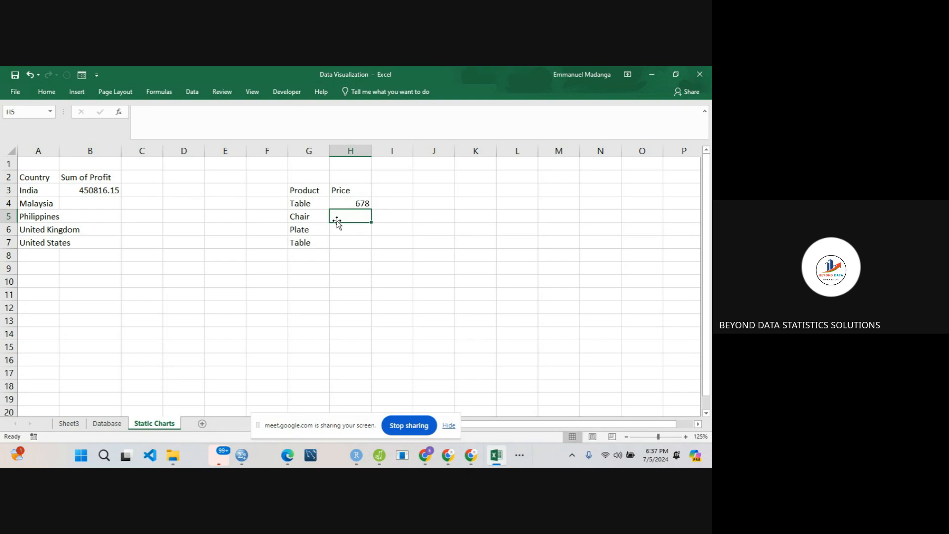
type("568")
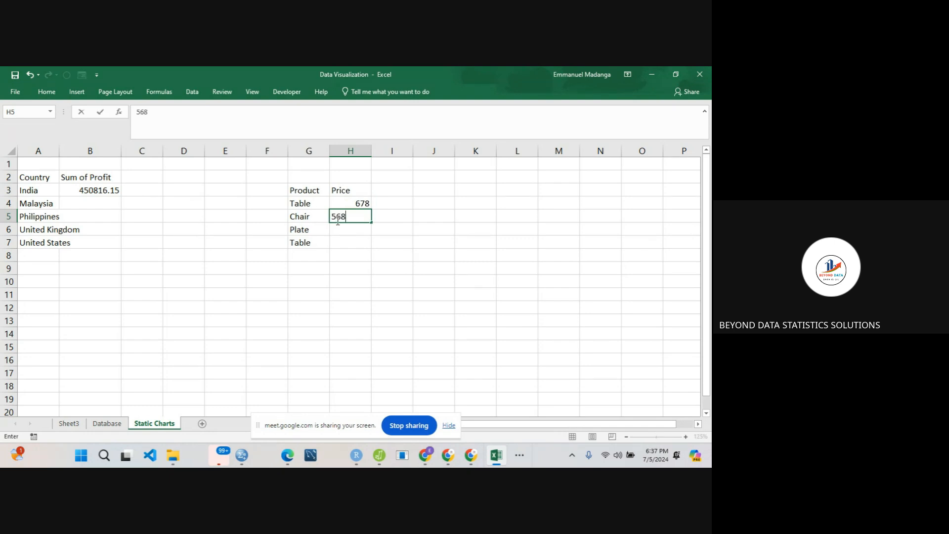
type("78")
key("BackSpace")
key("BackSpace")
key("BackSpace")
key("Return")
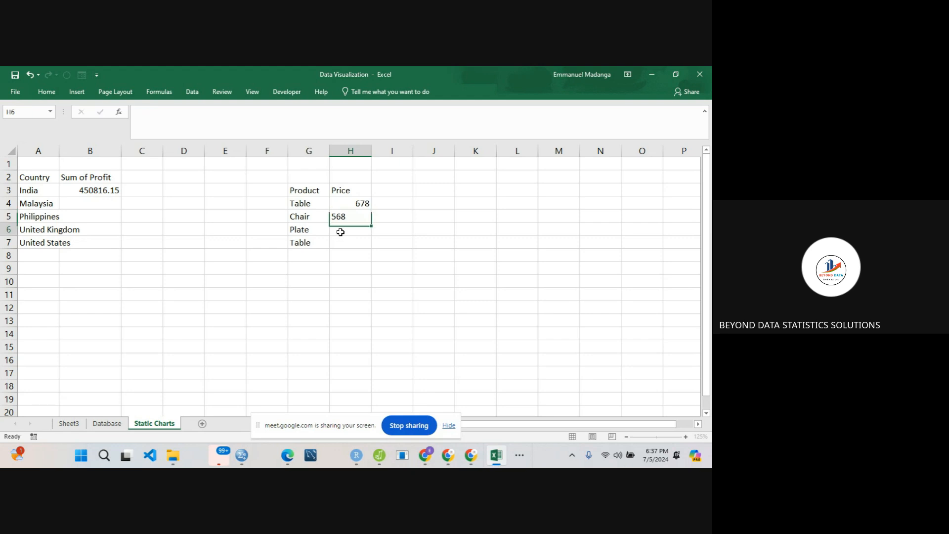
type("678")
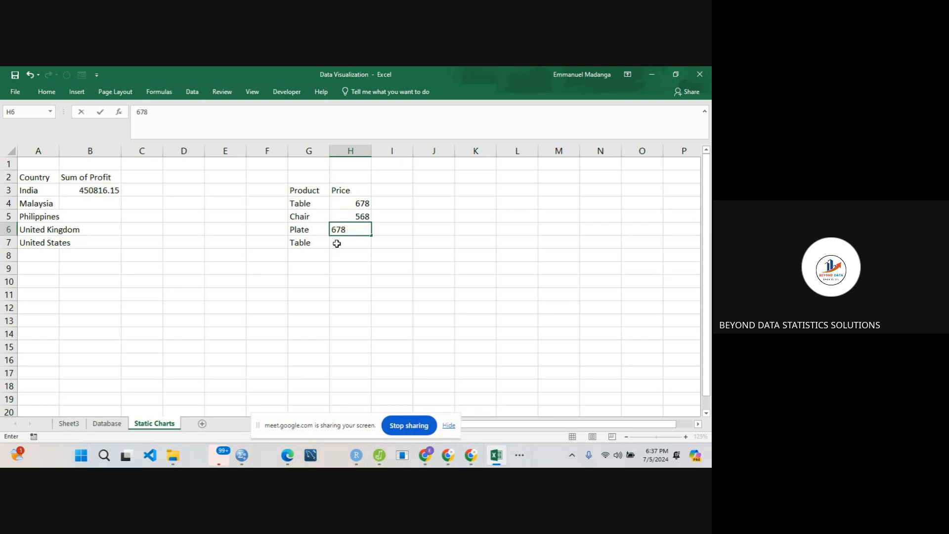
left_click(336, 244)
type("9080")
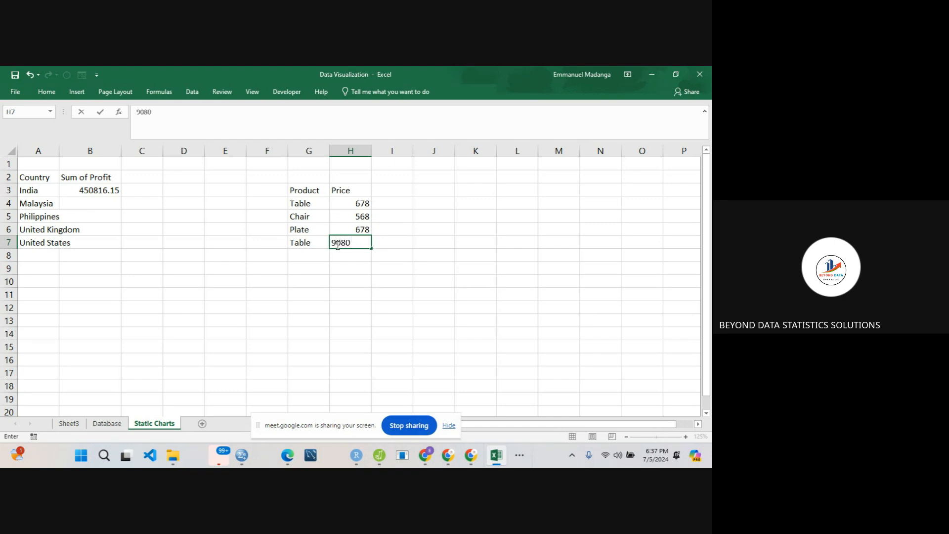
- Start a SUMIF formula in I4 beside the example table, using G3:H7 as its range
left_click(384, 205)
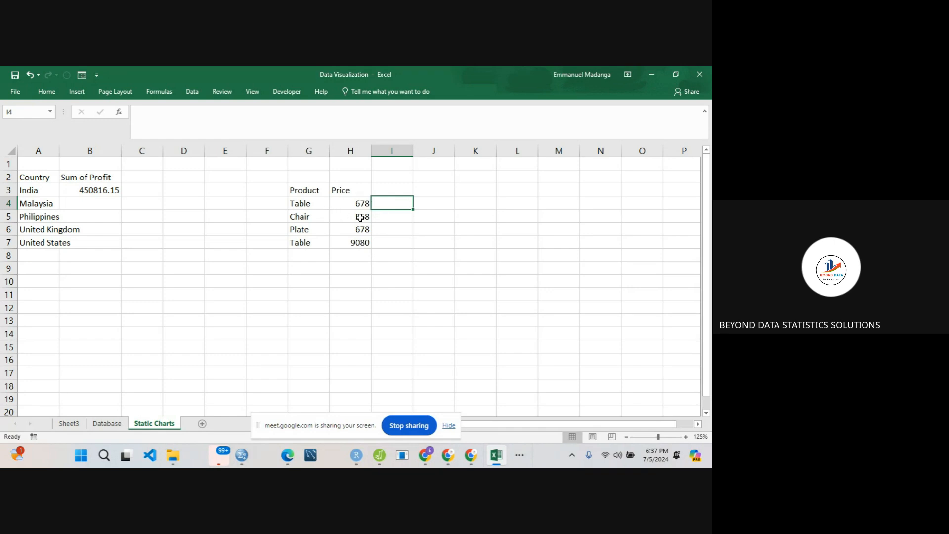
type("=")
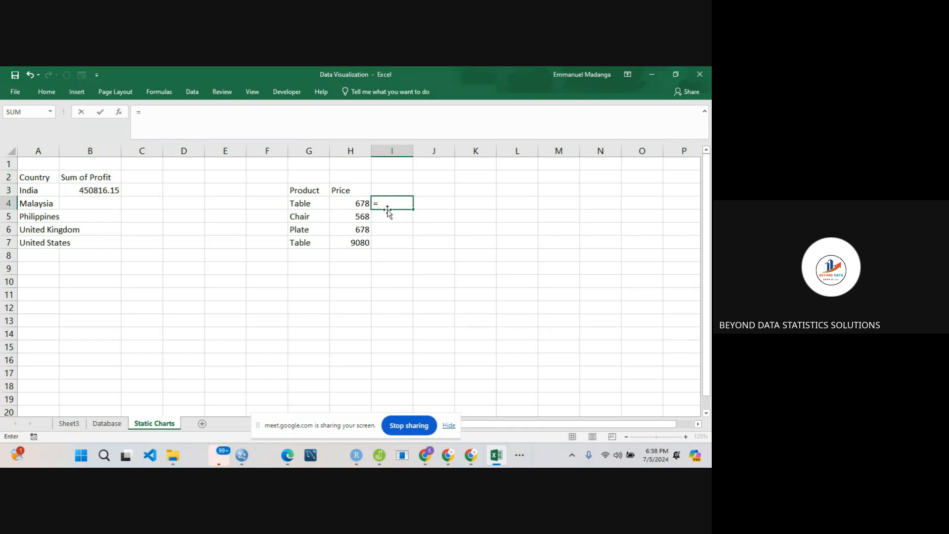
type("sumi")
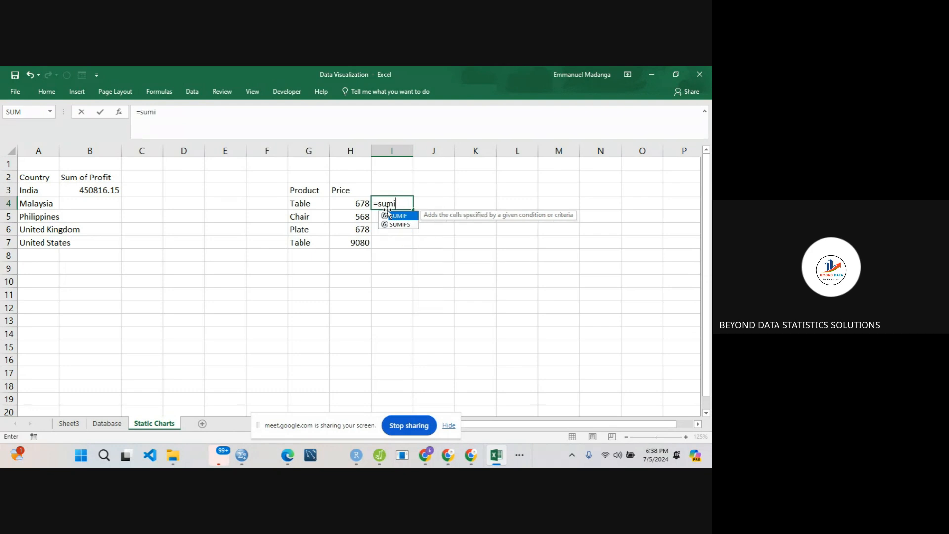
type("f(")
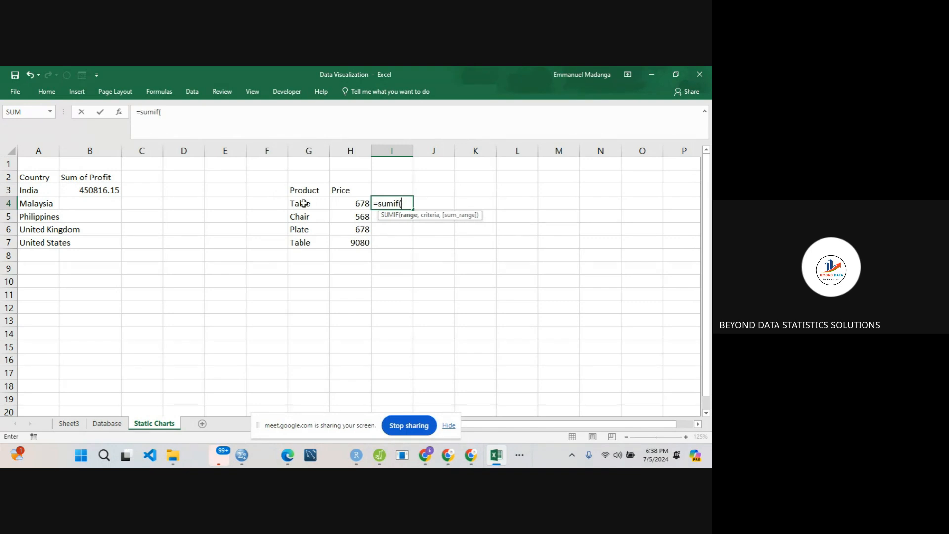
left_click_drag(303, 192, 345, 242)
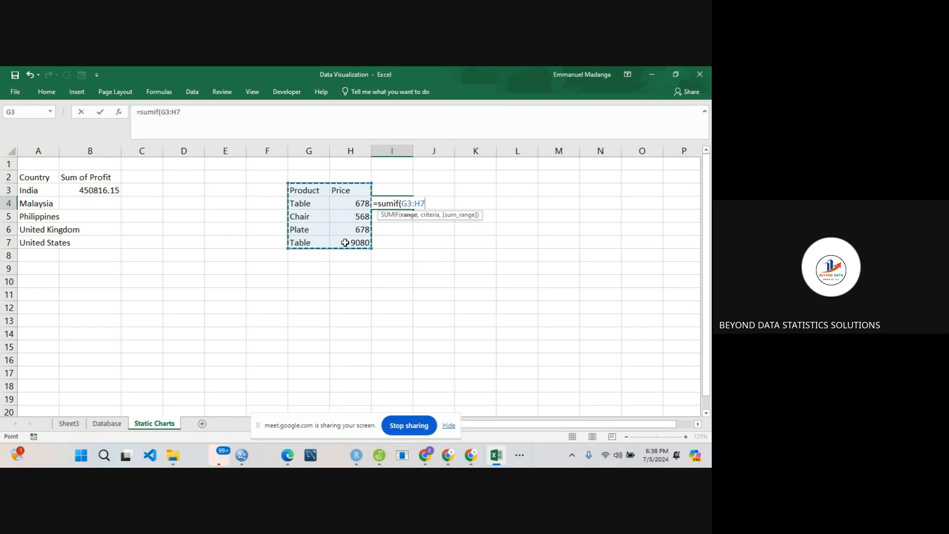
type(",")
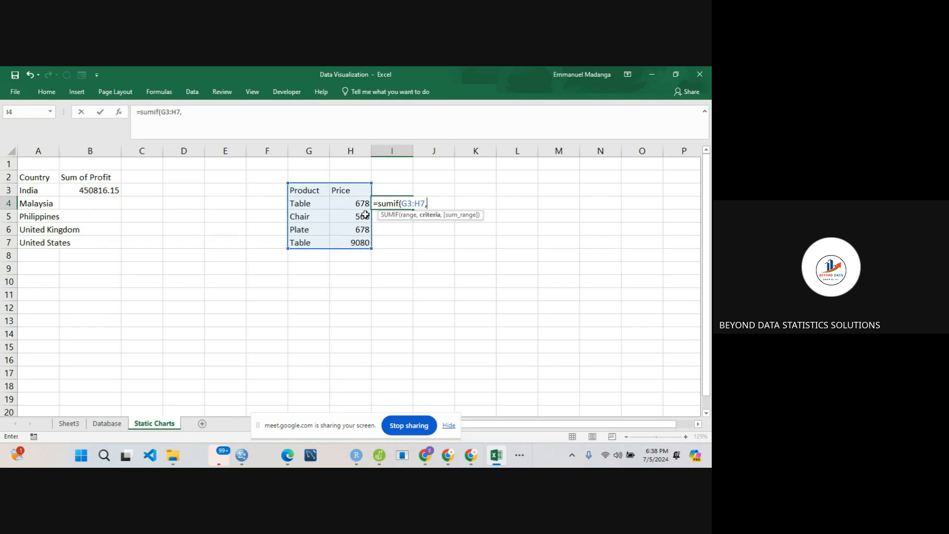
- Complete I4's SUMIF formula with G4 as the criteria and H3:H7 as the sum range, and check the result against the two Table prices
left_click(300, 203)
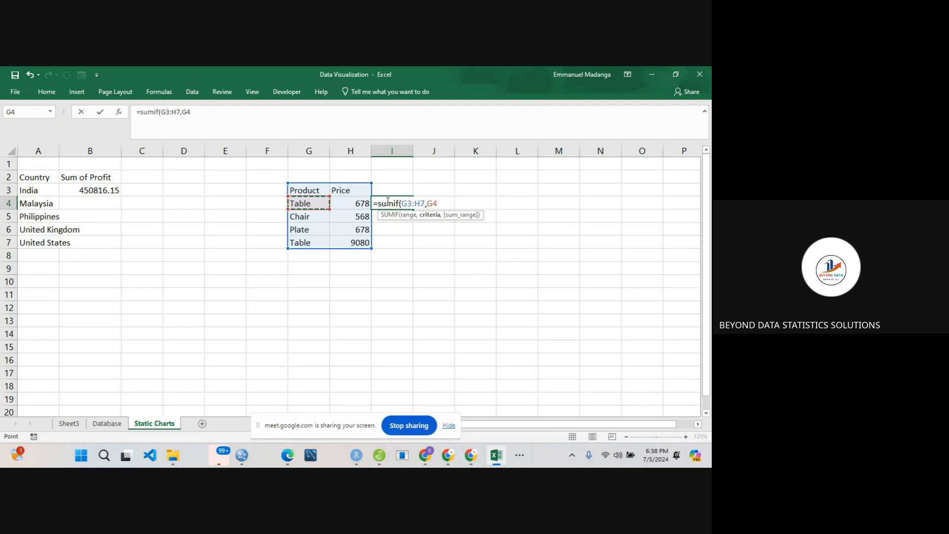
type(",")
left_click(350, 203)
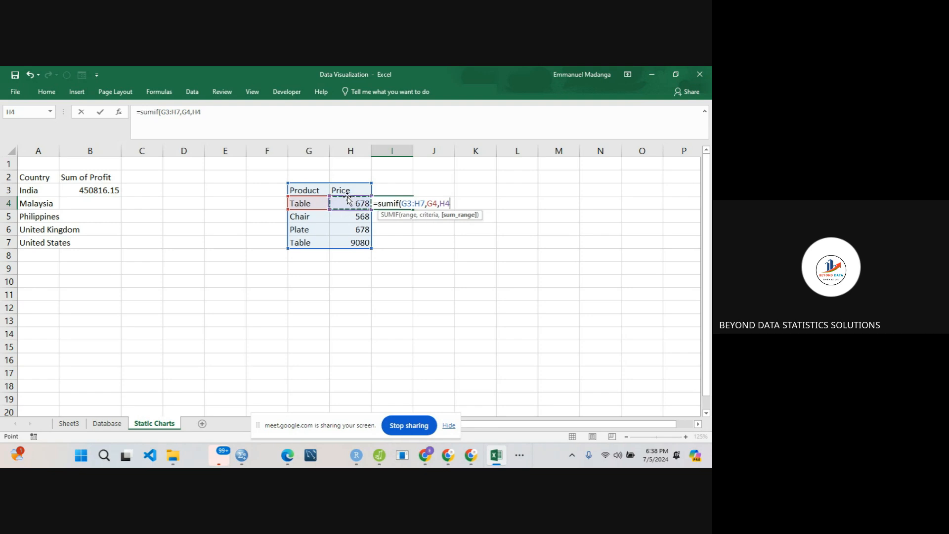
left_click_drag(349, 193, 356, 244)
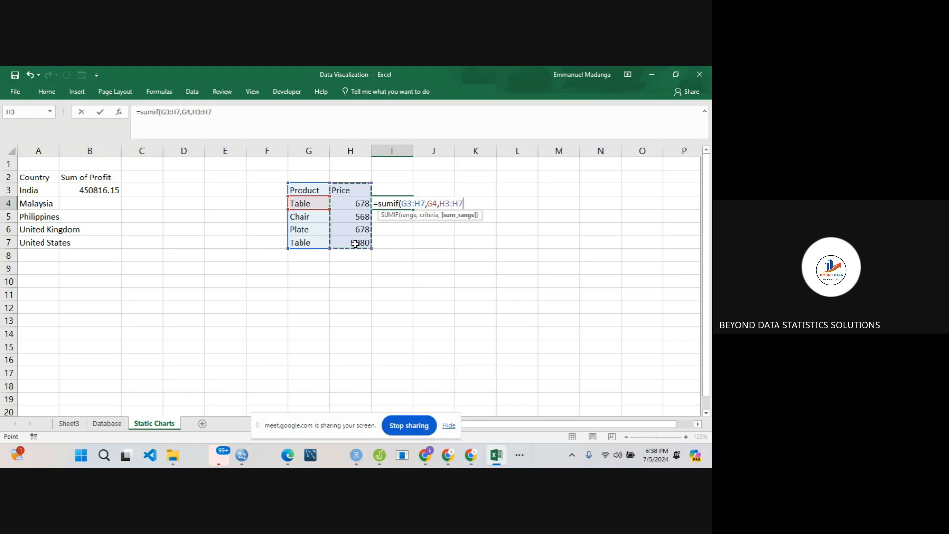
type(")")
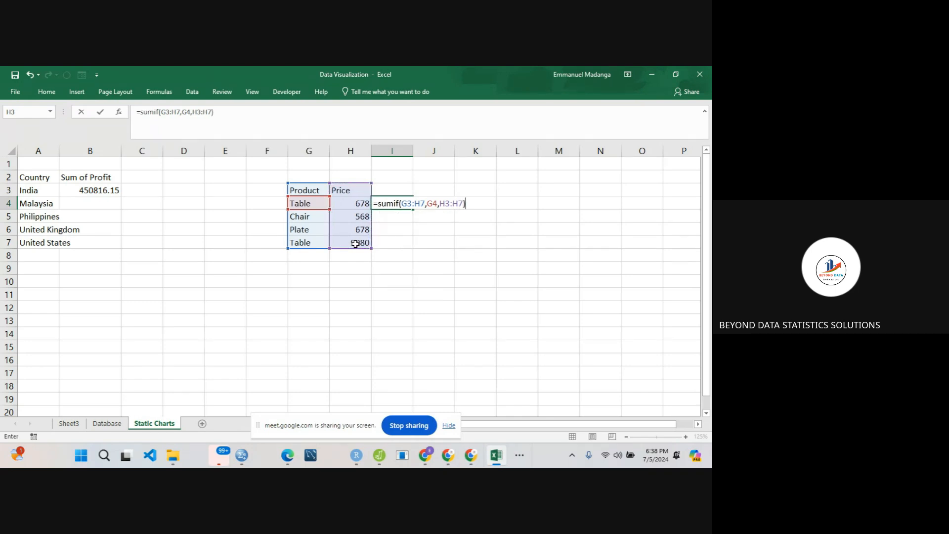
key("Return")
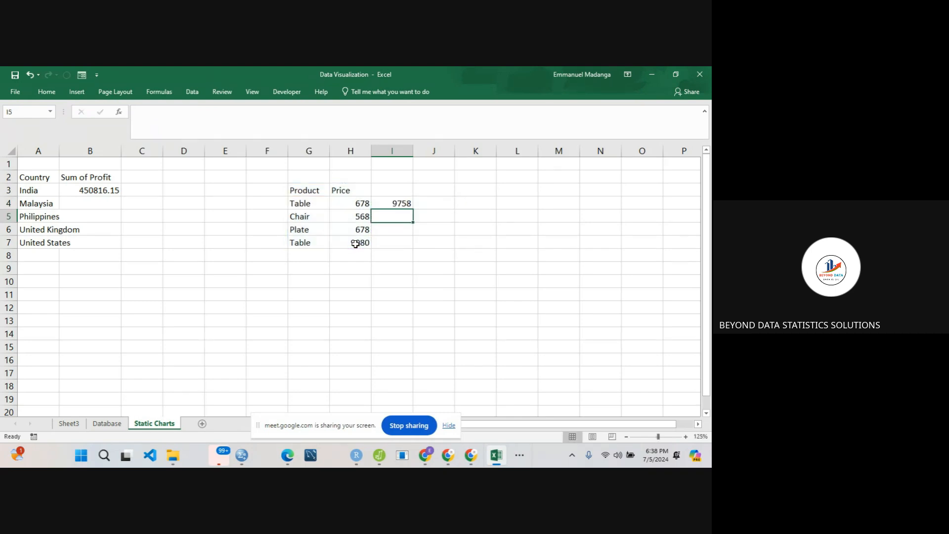
left_click(391, 201)
left_click(354, 201)
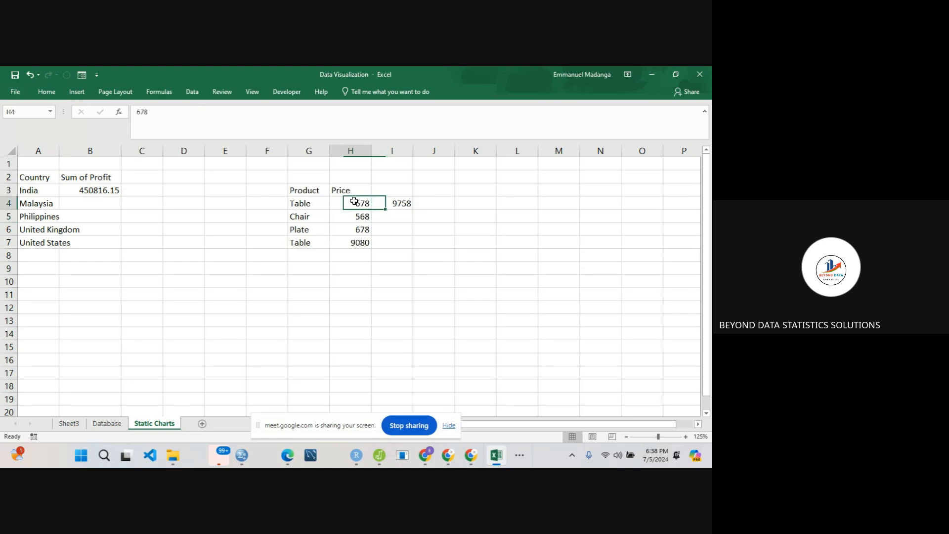
left_click(358, 244)
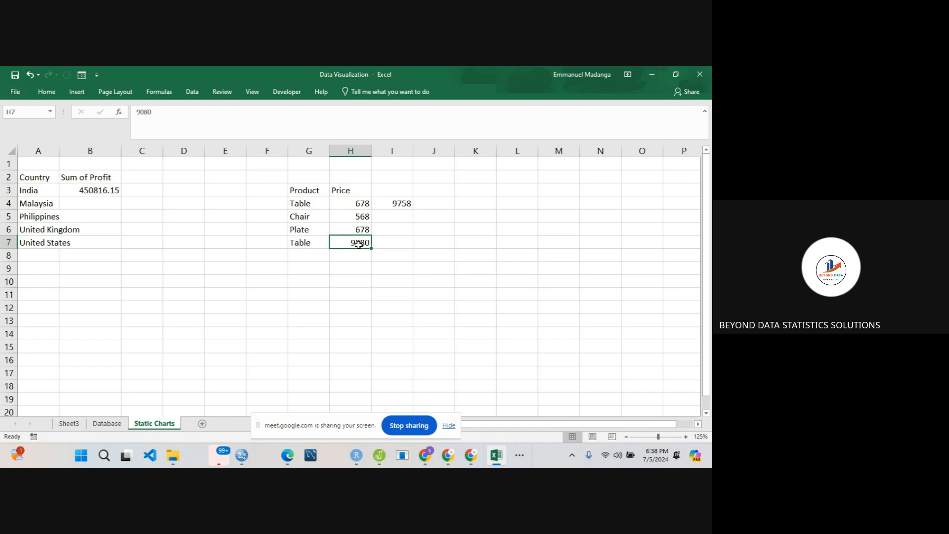
left_click(400, 202)
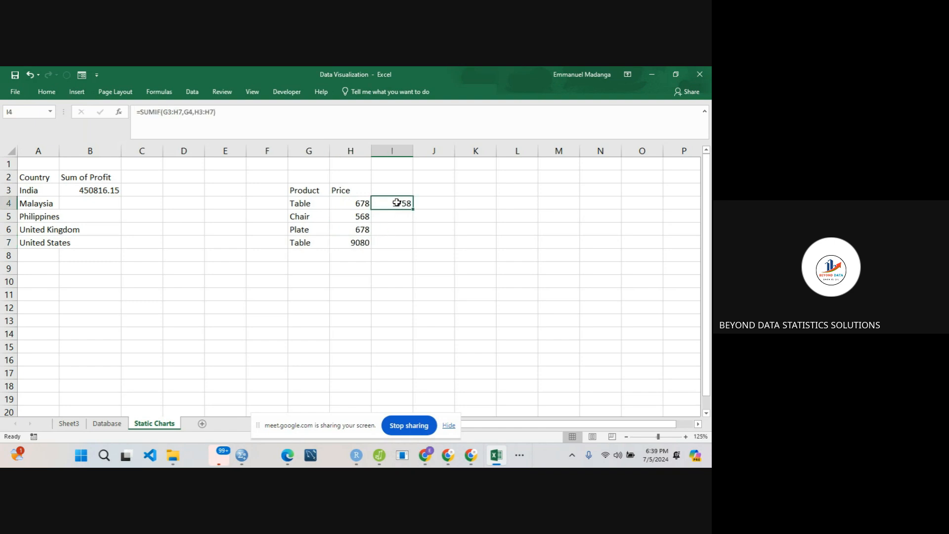
- Fill B3's SUMIF formula down through B7 for the remaining countries, and review the formula in B3
left_click(62, 182)
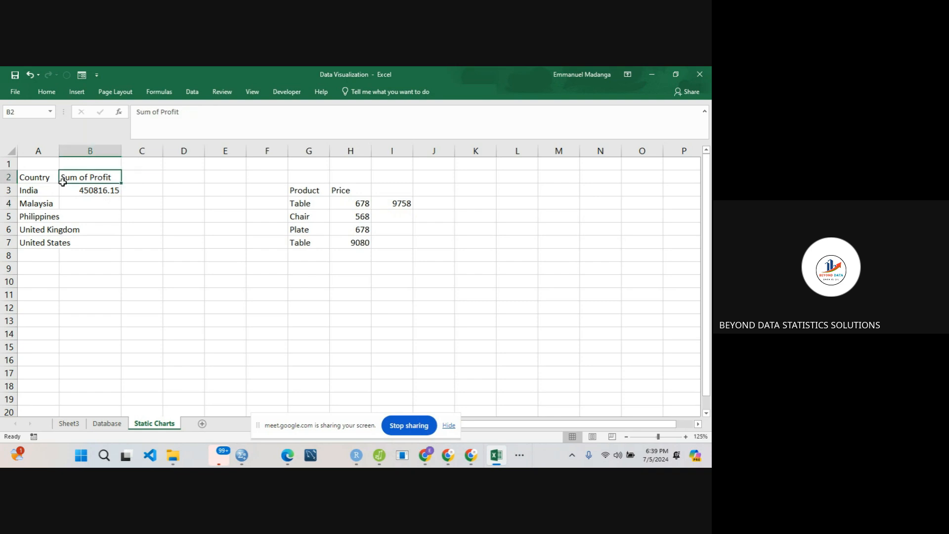
left_click(78, 194)
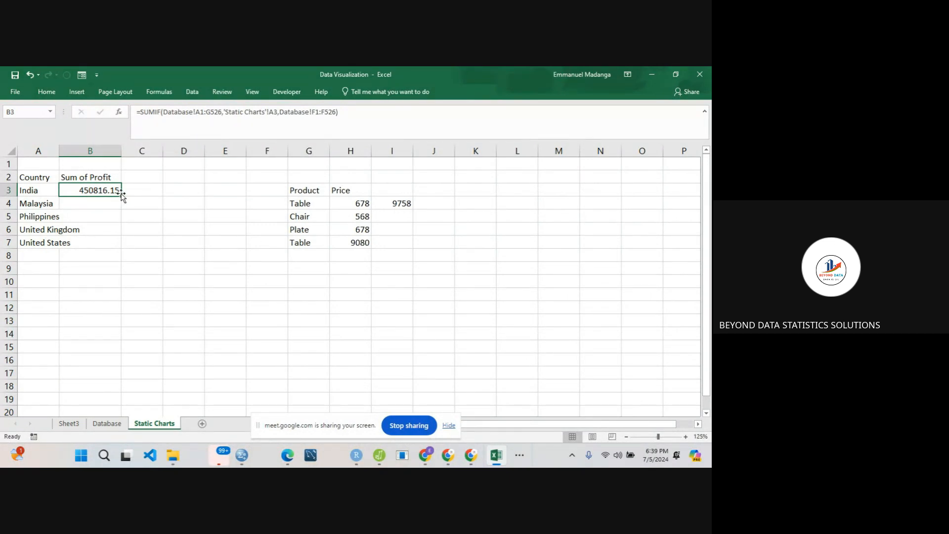
left_click_drag(122, 195, 121, 245)
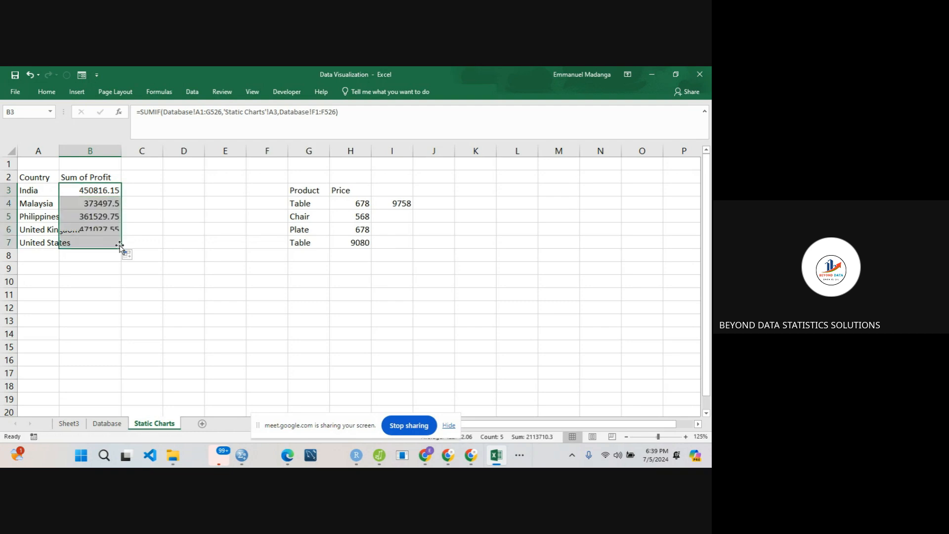
left_click(93, 196)
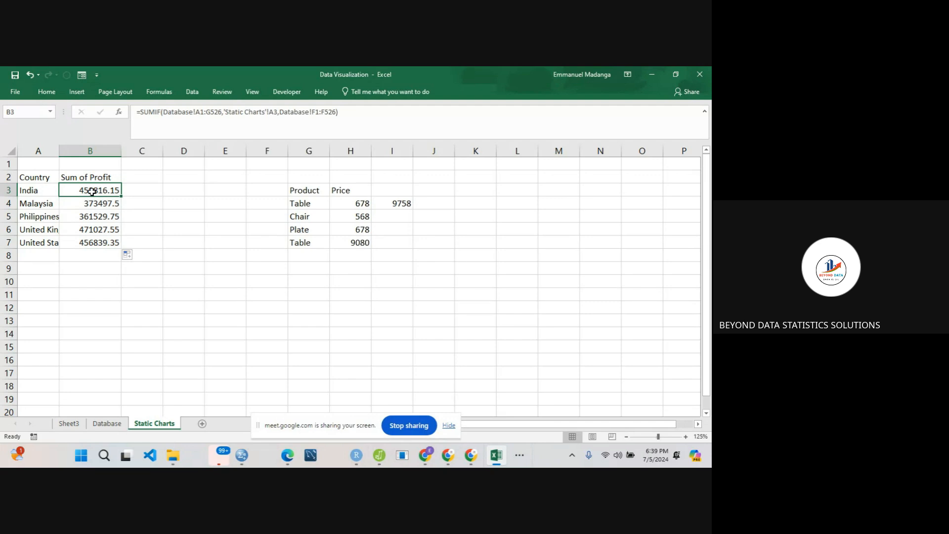
double_click(92, 193)
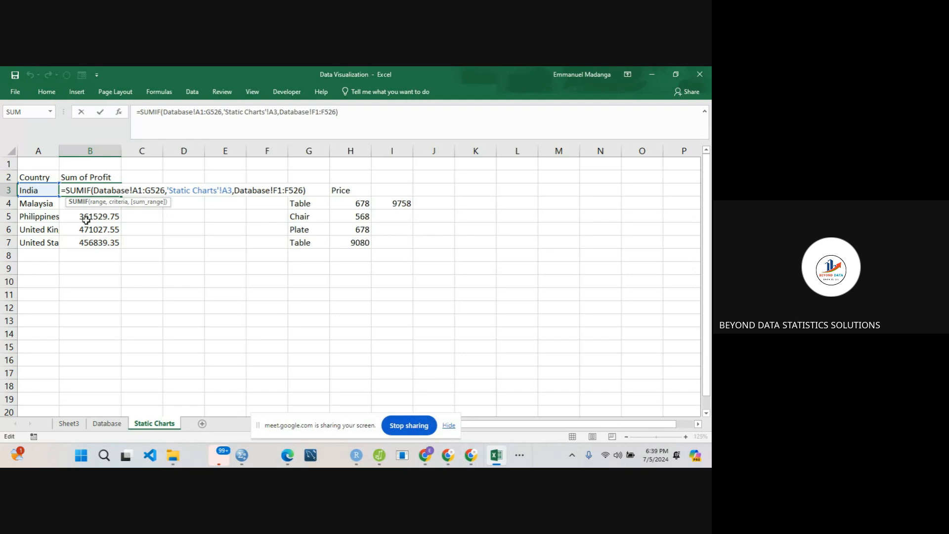
key("Return")
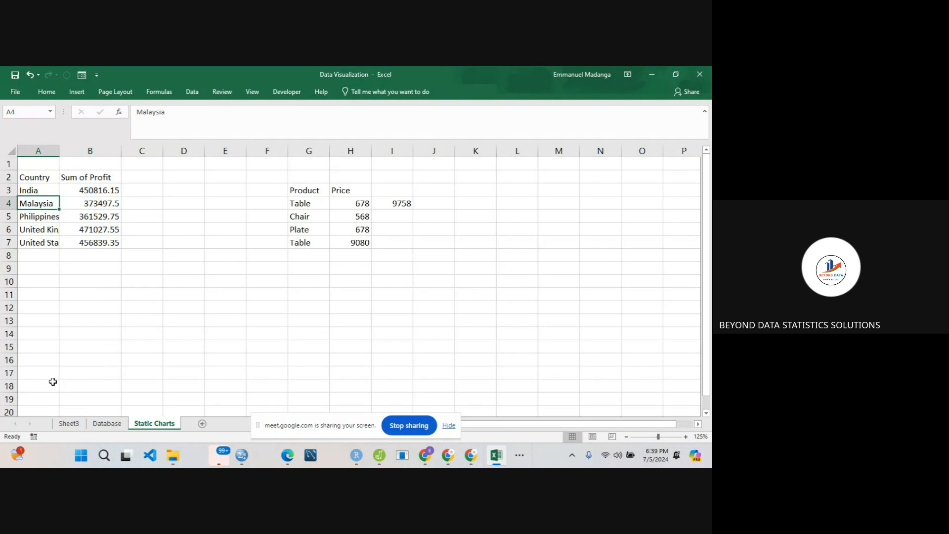
- Compare the India and Malaysia profit totals in Sheet3's PivotTable with the SUMIF results on Static Charts
left_click(68, 425)
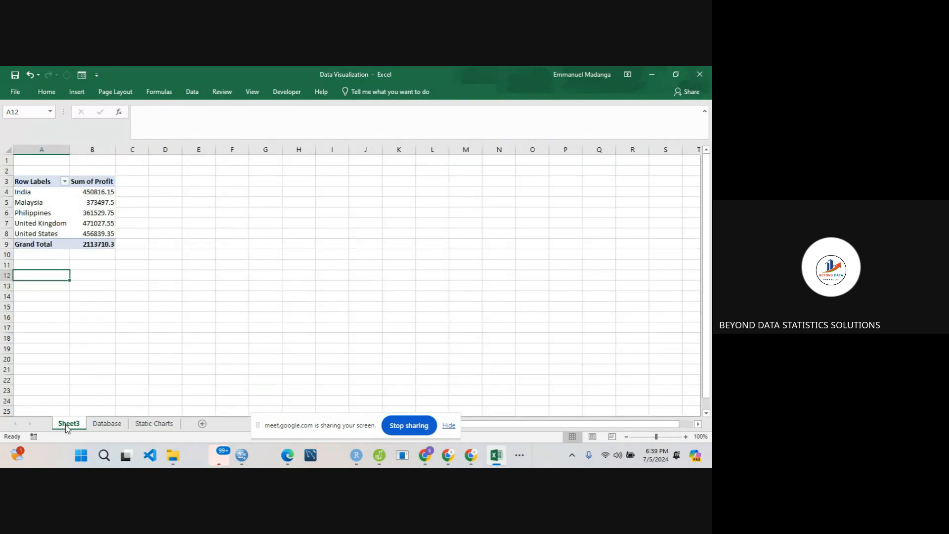
left_click(92, 206)
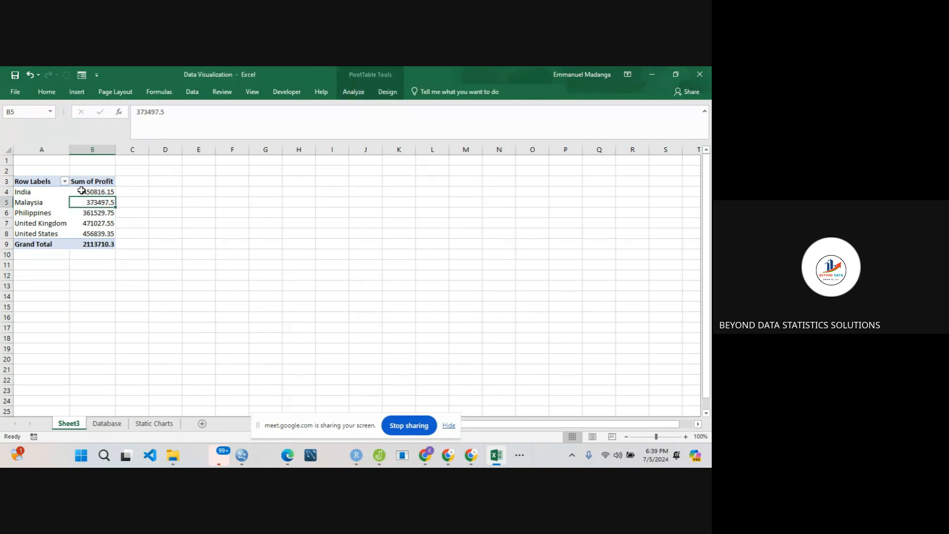
left_click(81, 191)
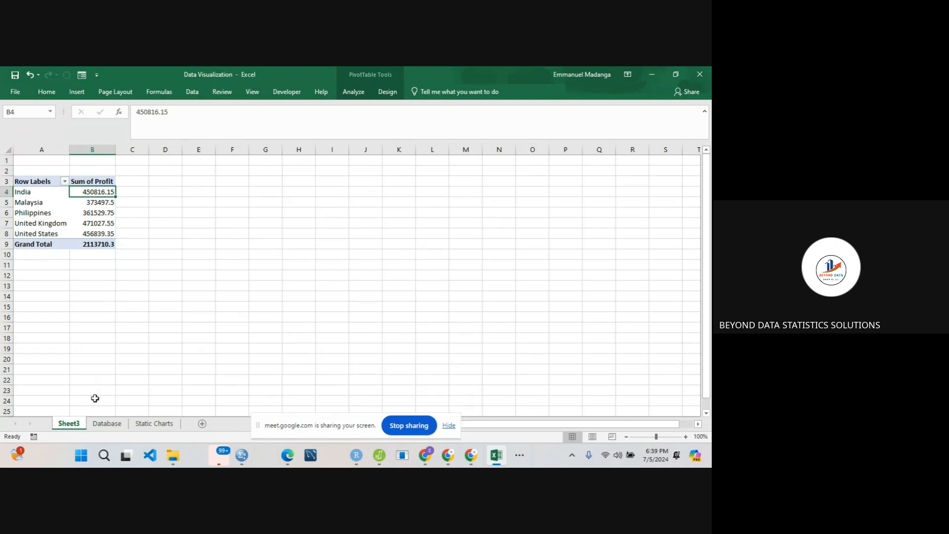
left_click(107, 423)
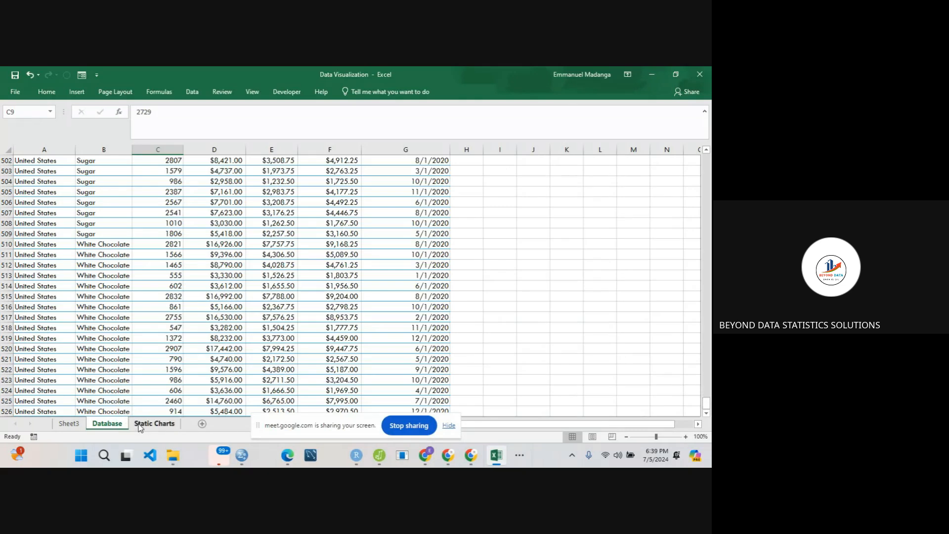
left_click(154, 423)
left_click(72, 187)
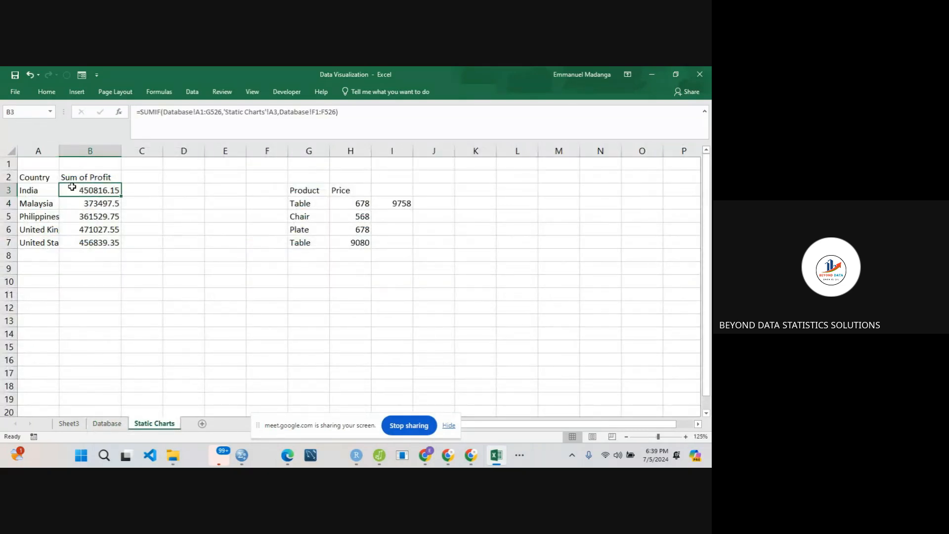
left_click(72, 203)
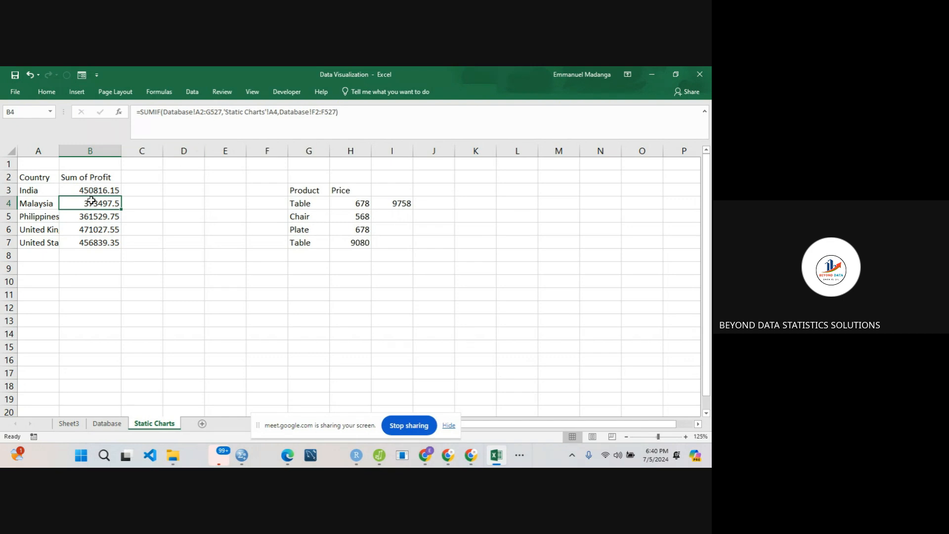
left_click(69, 423)
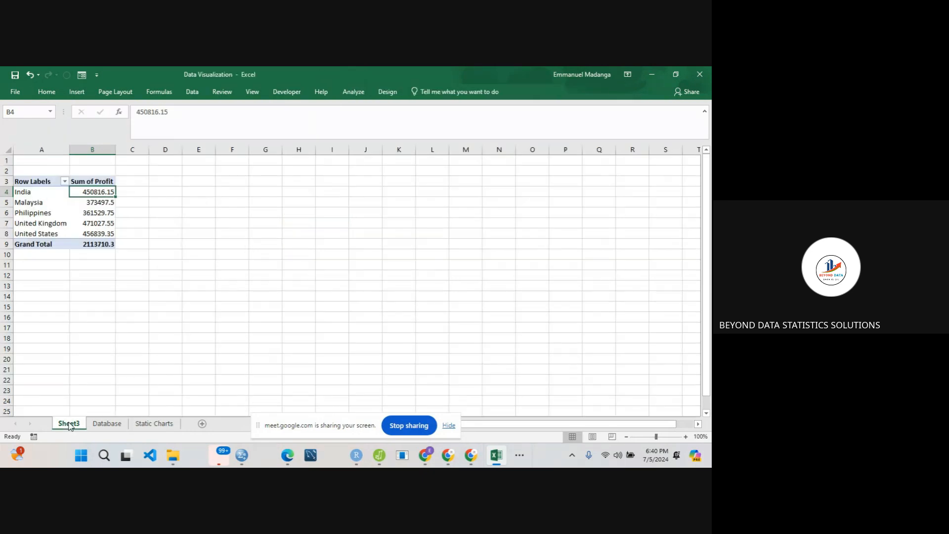
left_click(85, 202)
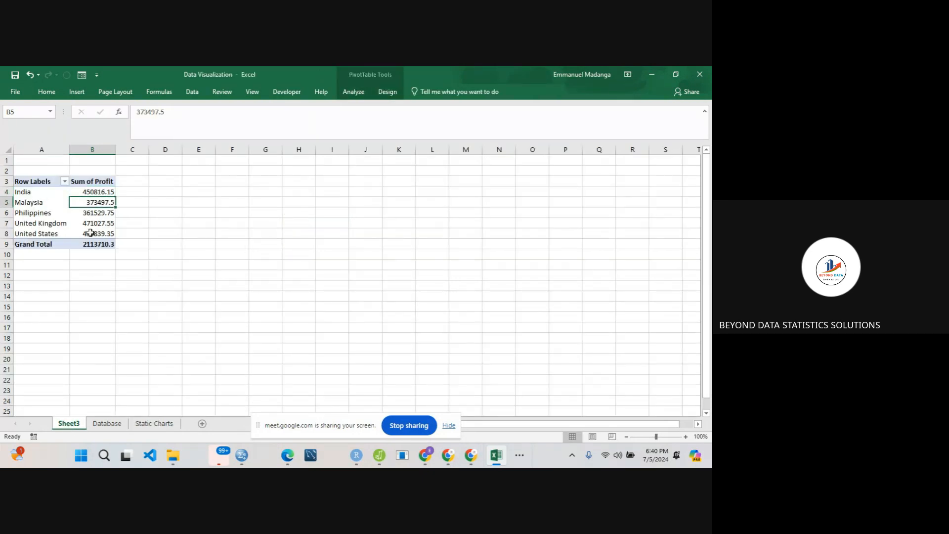
left_click(154, 423)
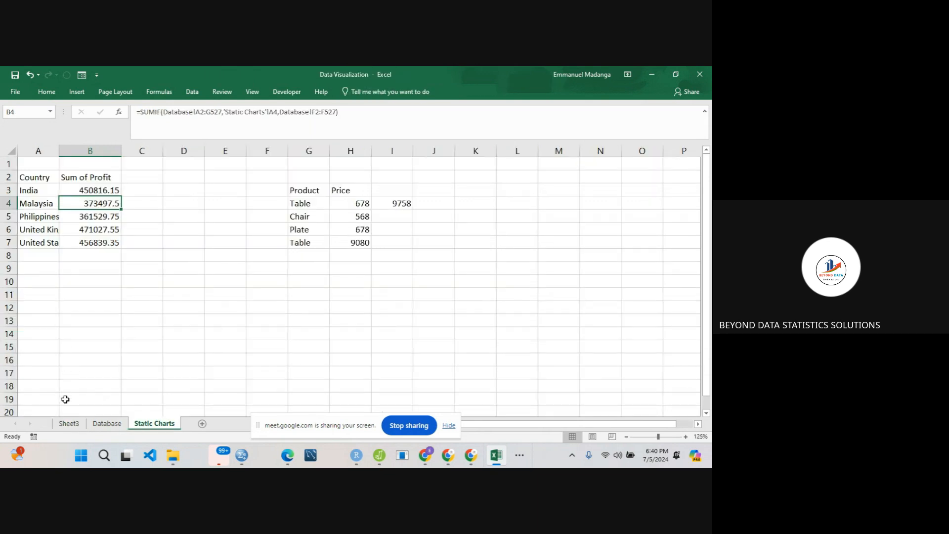
- Compare the Philippines profit total in Sheet3's PivotTable with the SUMIF formula result in B5 on Static Charts
left_click(69, 424)
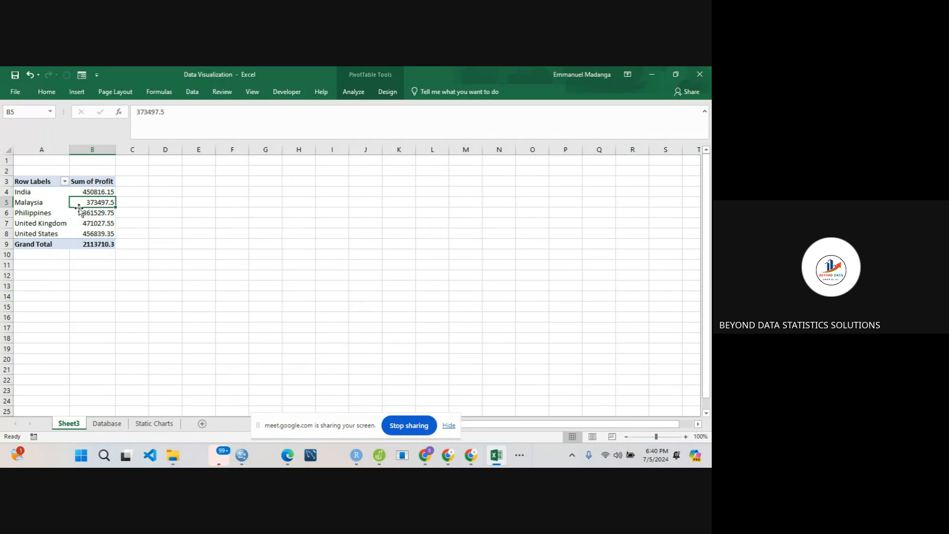
mouse_move(79, 202)
left_click(80, 213)
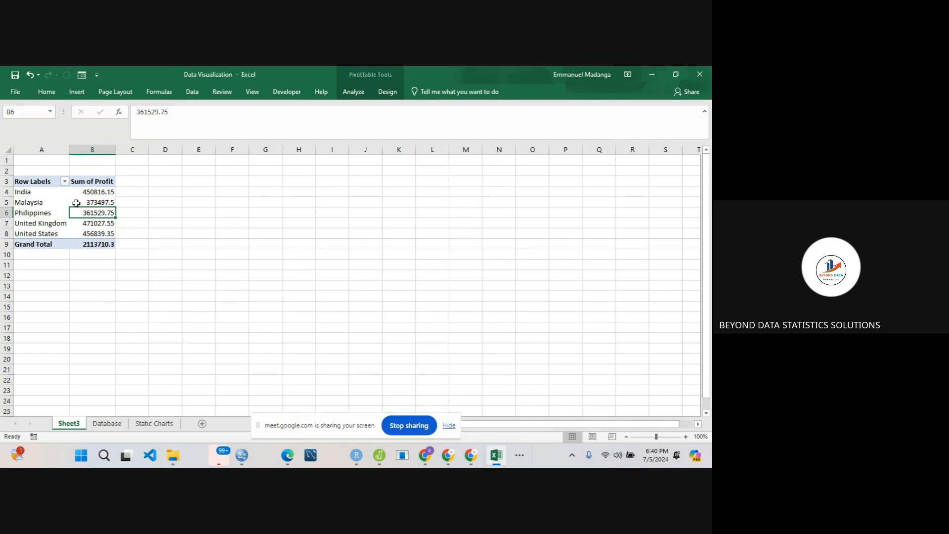
left_click(150, 425)
left_click(80, 218)
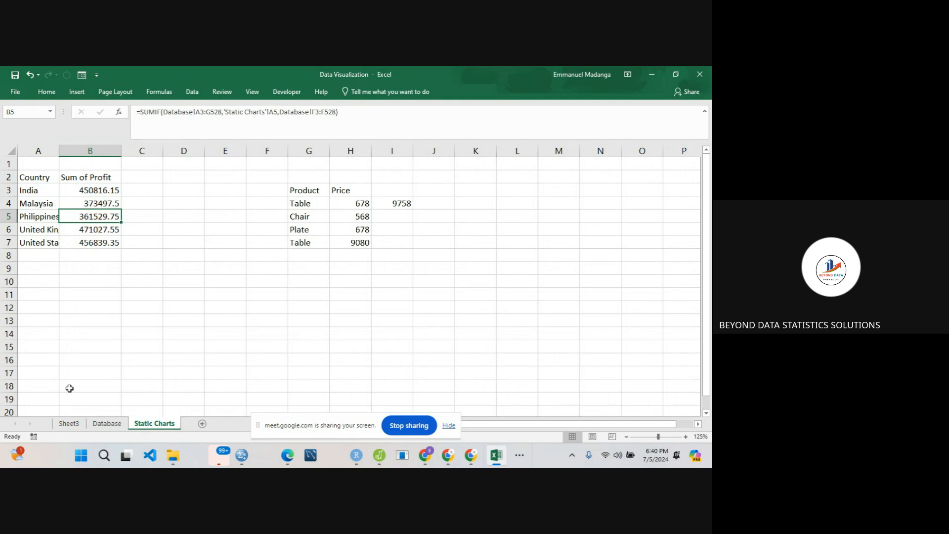
left_click(68, 424)
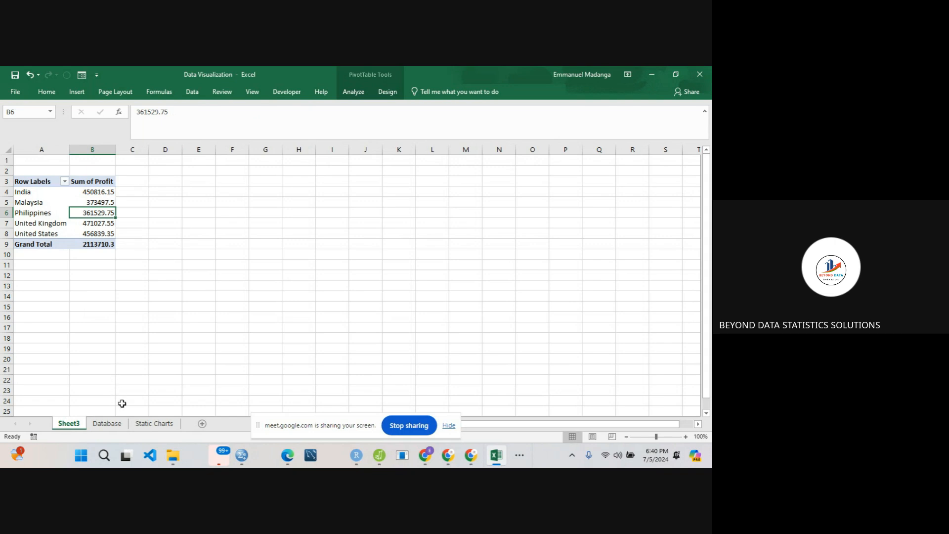
left_click(149, 424)
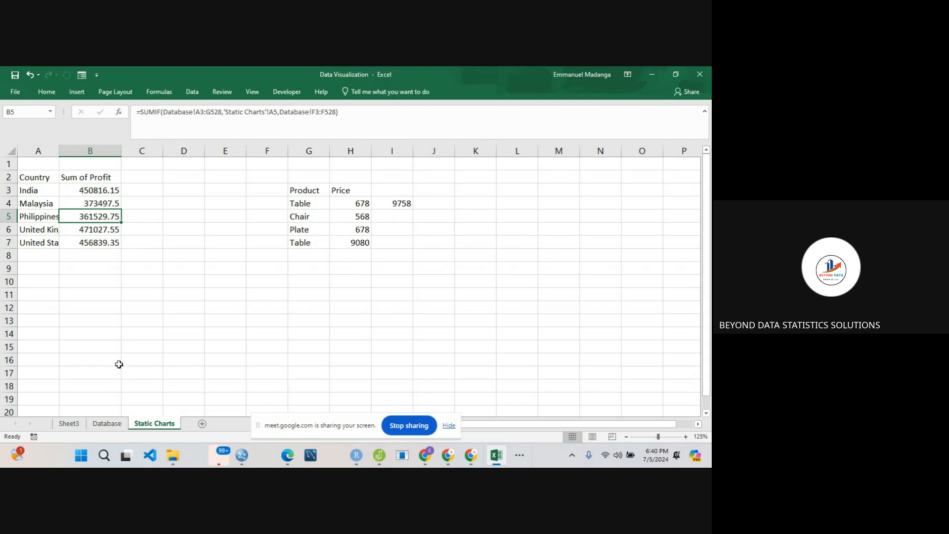
left_click(72, 425)
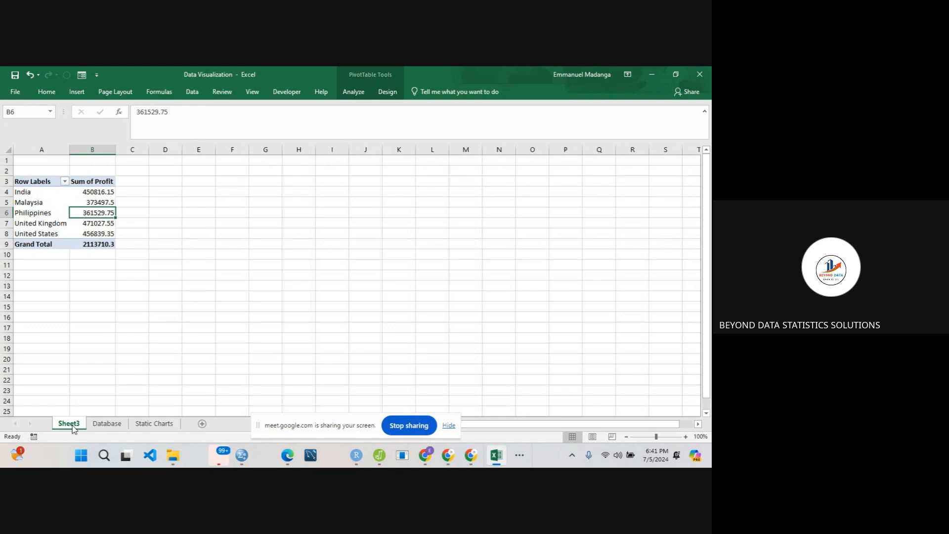
- On Static Charts, make the criteria range in B3's SUMIF formula absolute as Database!$A$1:$G$526
left_click(154, 427)
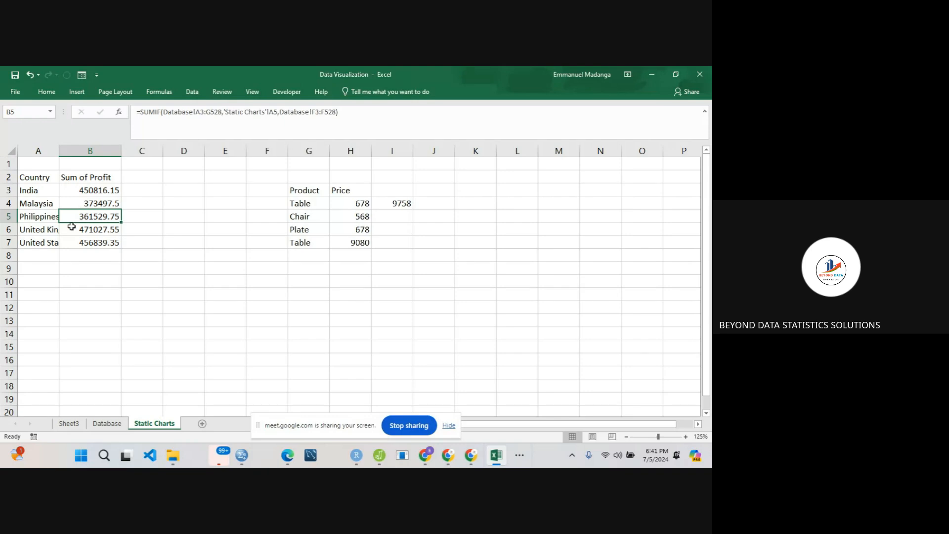
left_click(80, 188)
double_click(81, 187)
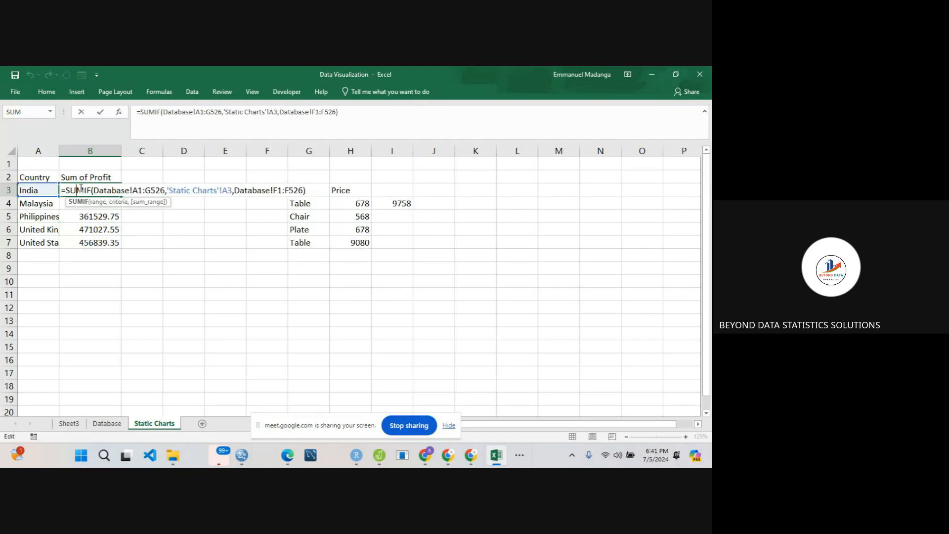
left_click(134, 191)
type("$")
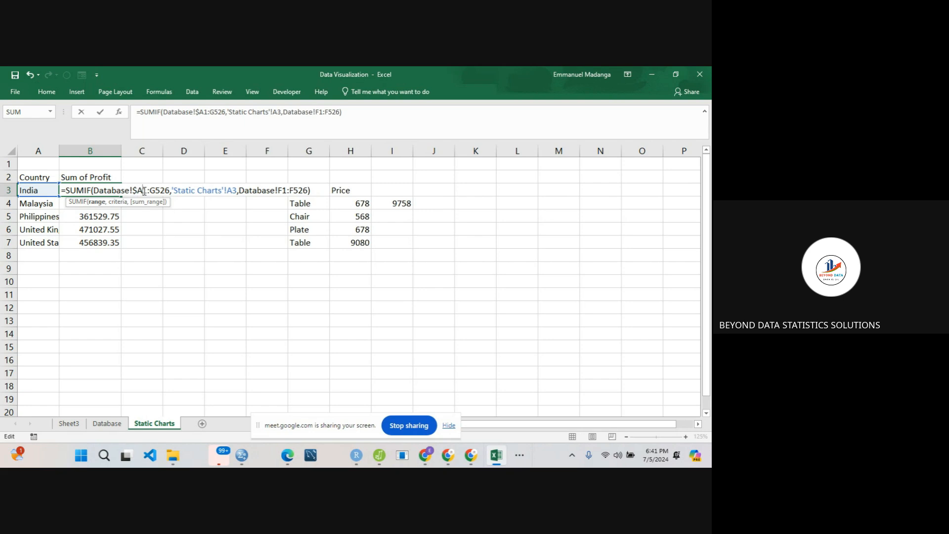
left_click(144, 192)
type("$")
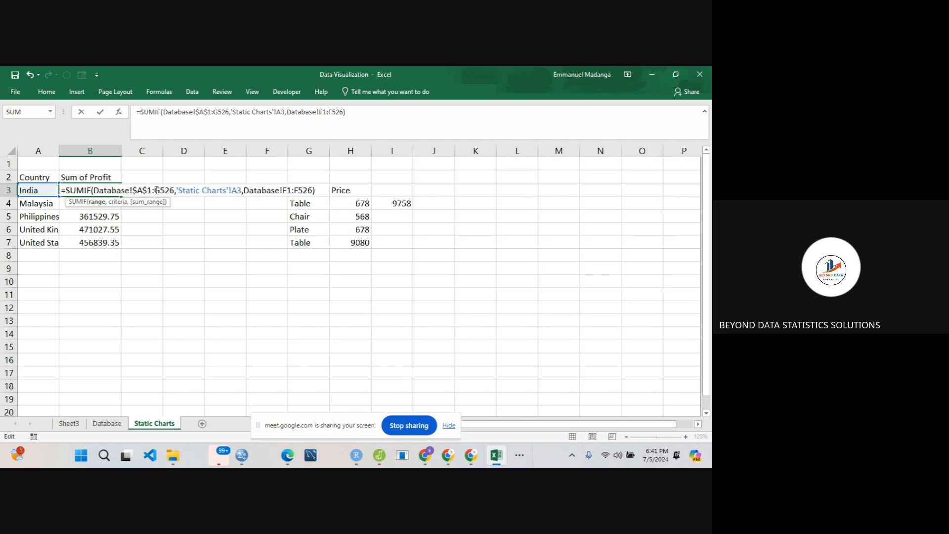
left_click(156, 190)
type("$")
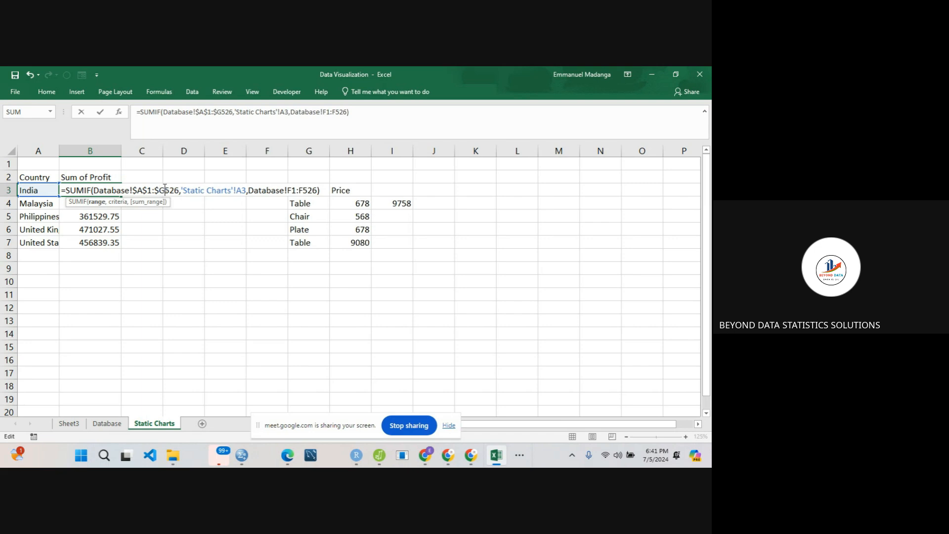
left_click(165, 190)
type("$")
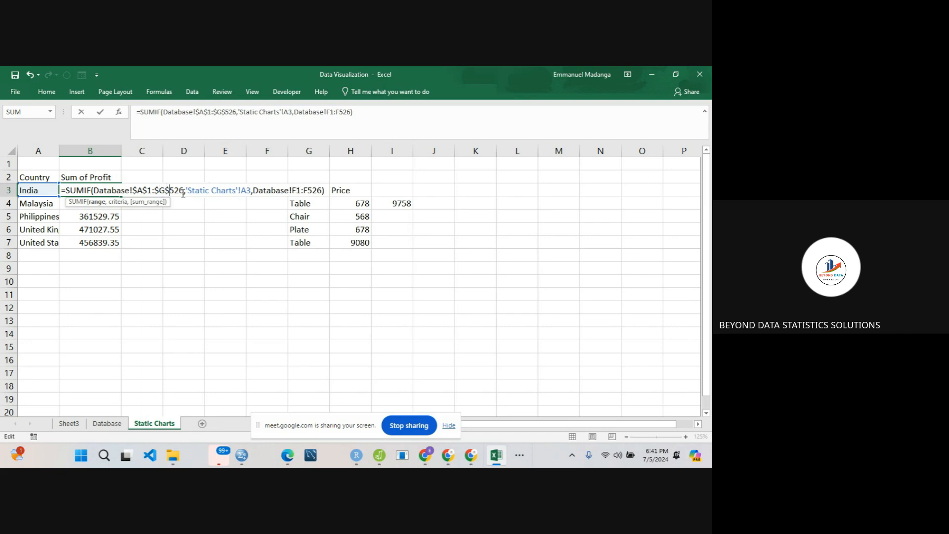
- Make the sum range in B3's SUMIF formula absolute as Database!$F$1:$F$526 and commit the formula
left_click(289, 191)
type("$")
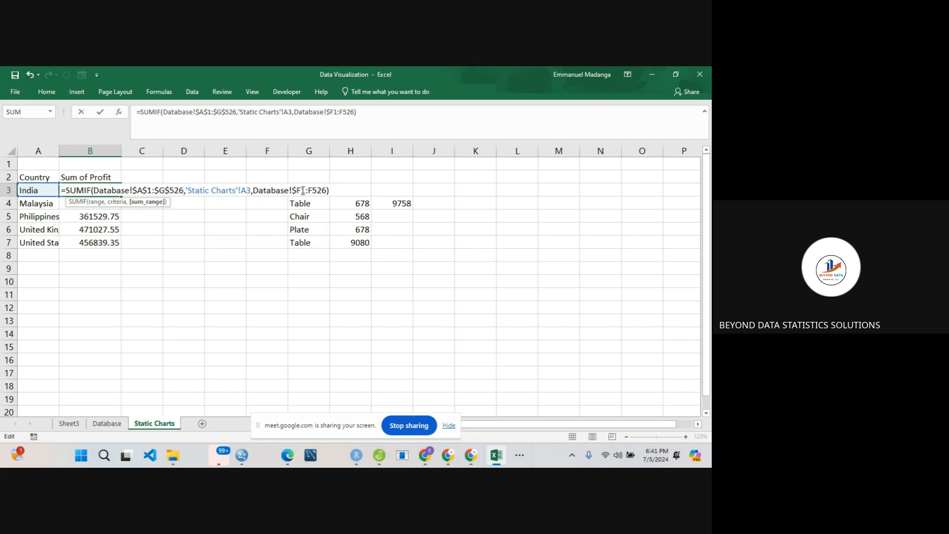
left_click(302, 190)
type("$")
left_click(314, 190)
type("$")
left_click(322, 190)
type("$")
key("Return")
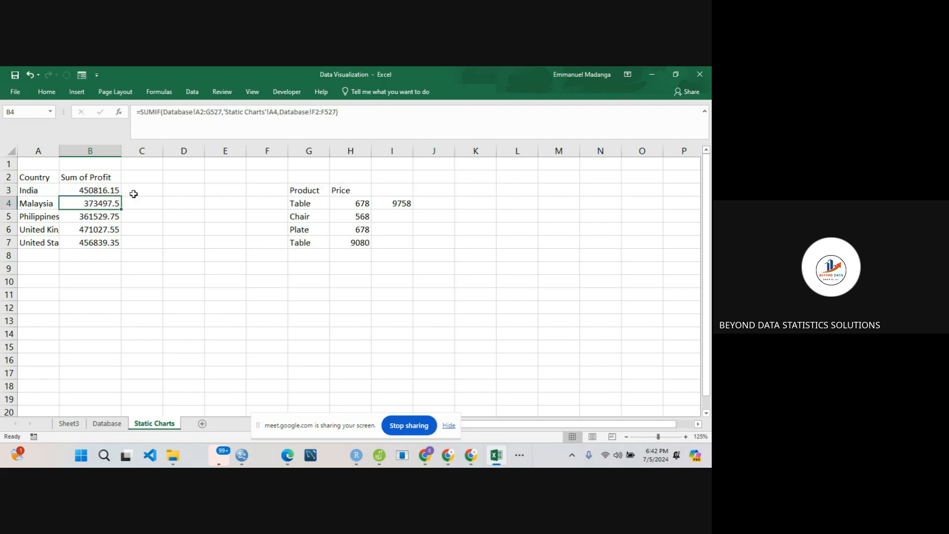
- Fill B3's absolute-range SUMIF formula down through B7 and check the copied formulas in B5, B6 and B7
left_click(117, 193)
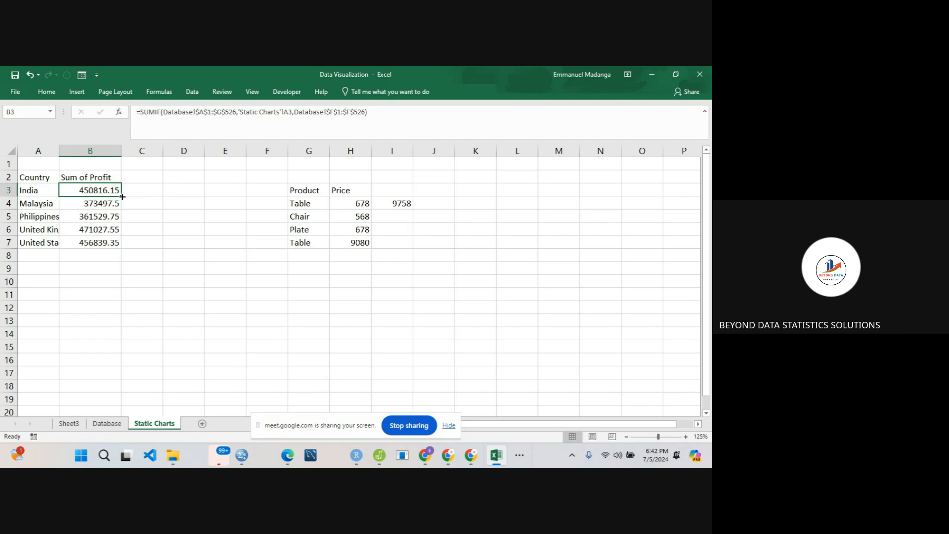
left_click_drag(122, 196, 121, 242)
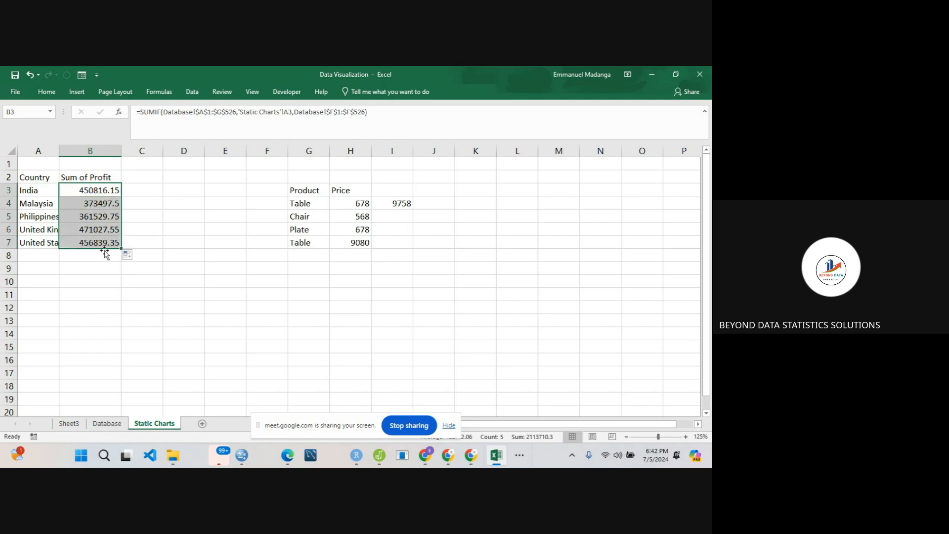
left_click(92, 257)
left_click(92, 237)
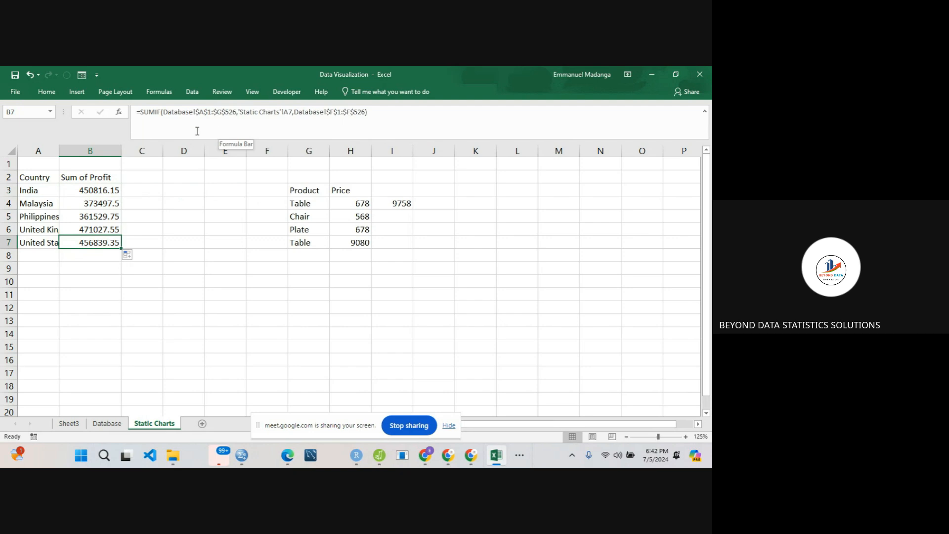
left_click(95, 218)
left_click(90, 233)
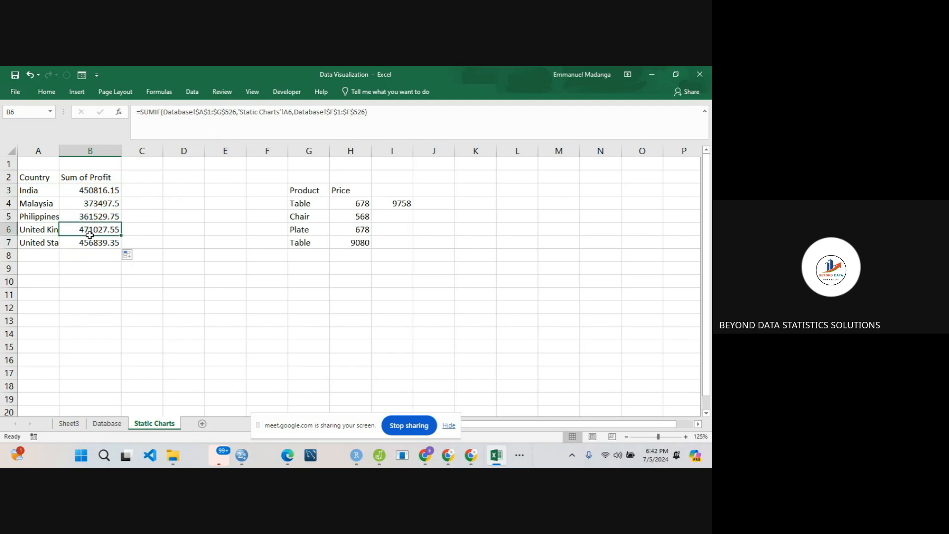
- Rename Sheet3 as Pivot Table and return to the Product and Price table on the Static Charts worksheet
left_click(69, 424)
right_click(68, 425)
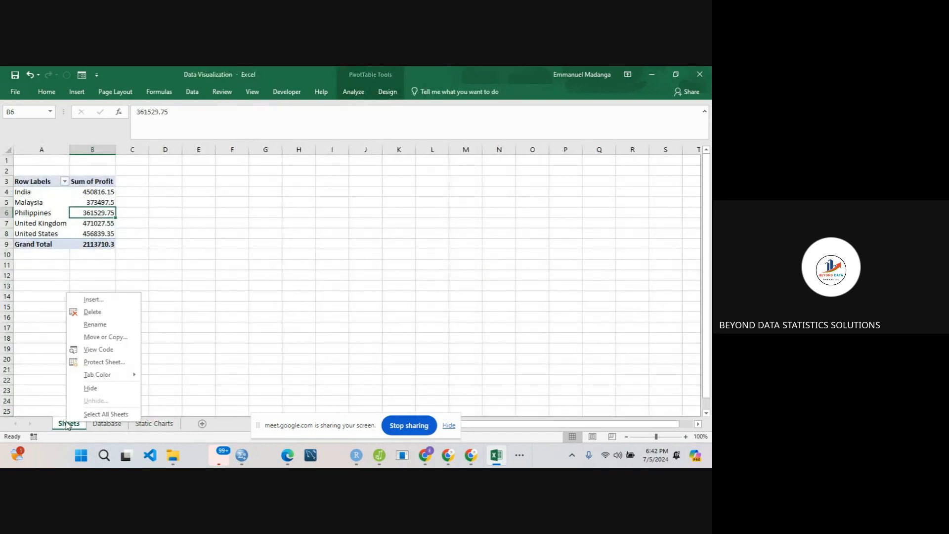
left_click(93, 323)
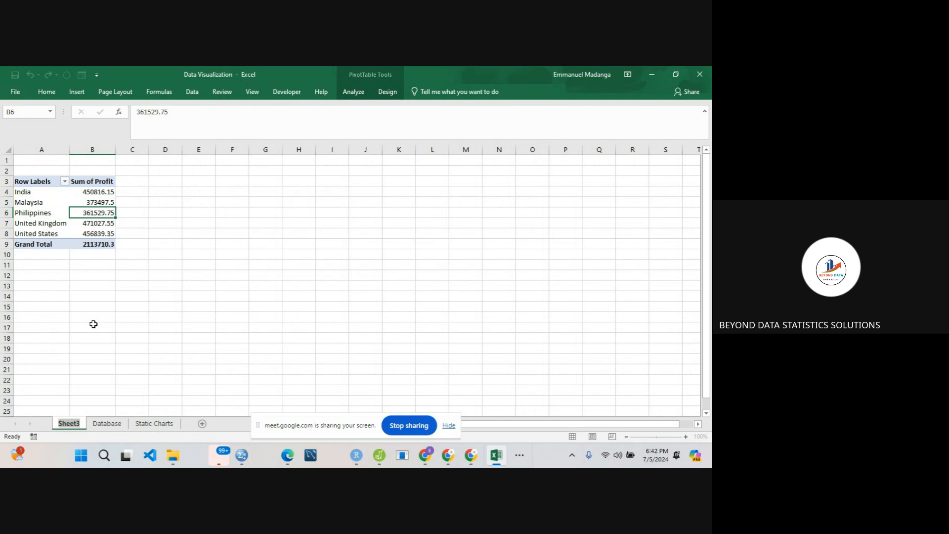
type("Pivot")
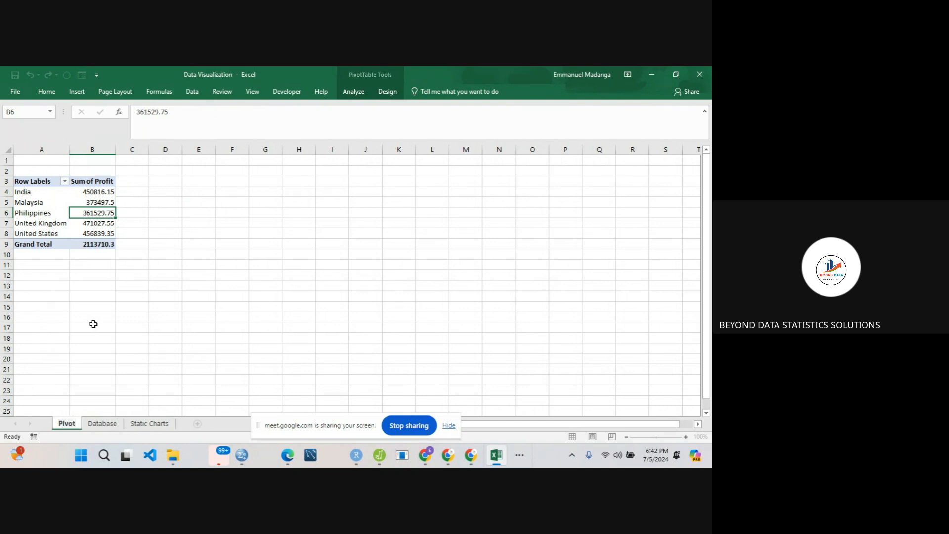
type(" Table")
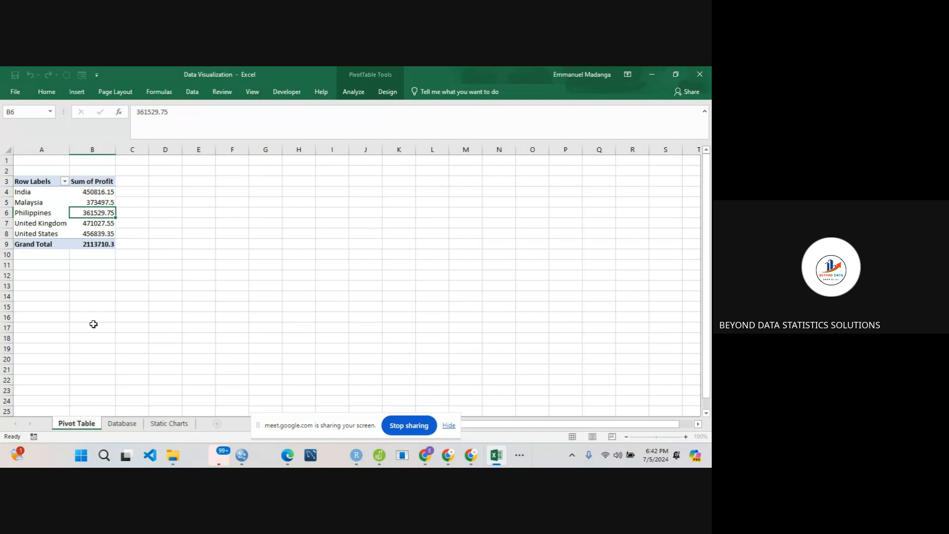
key("Return")
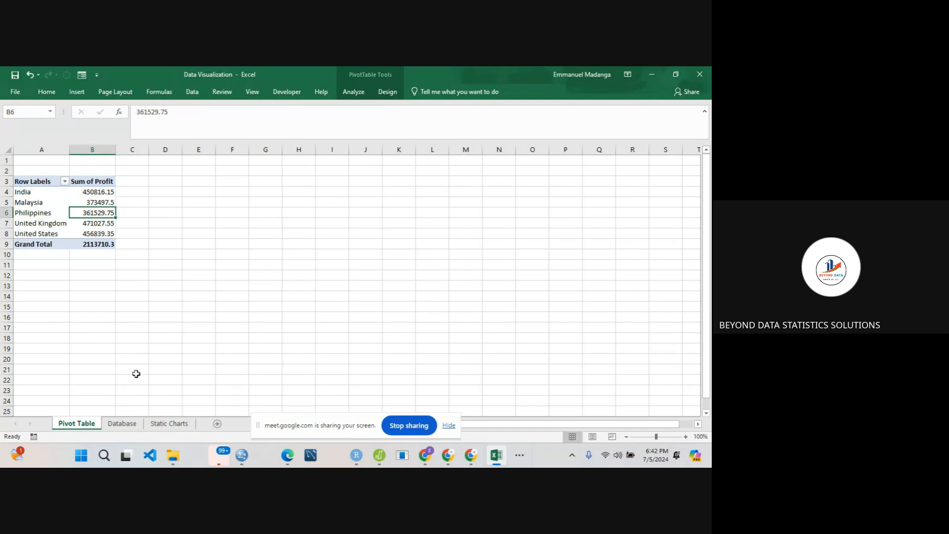
left_click(162, 424)
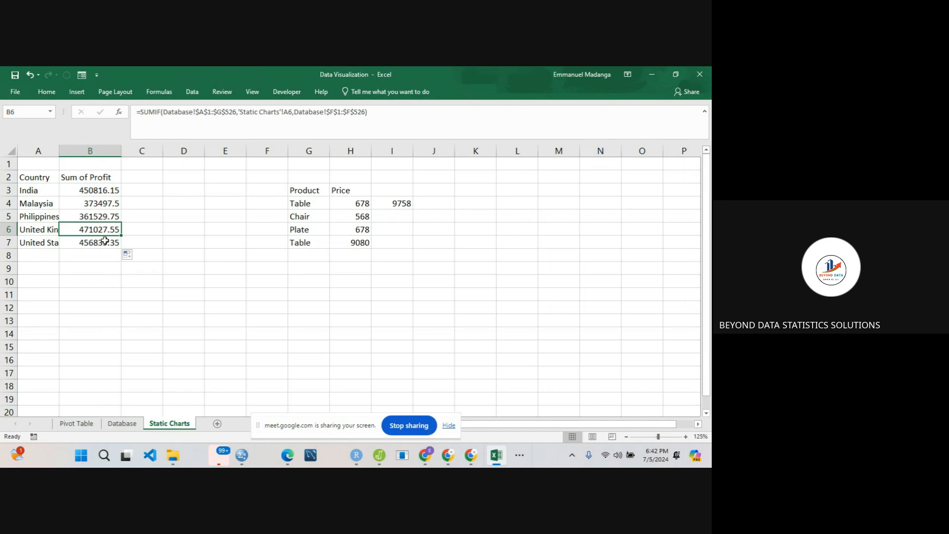
left_click(326, 203)
left_click(345, 203)
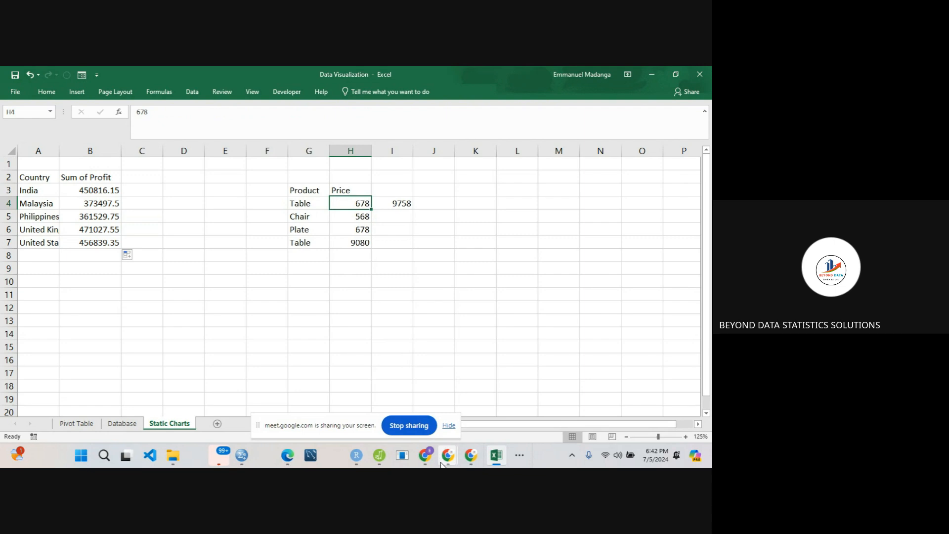
- Switch to the Google Meet call, read the latest in-call messages, and close the chat
mouse_move(447, 455)
left_click(407, 420)
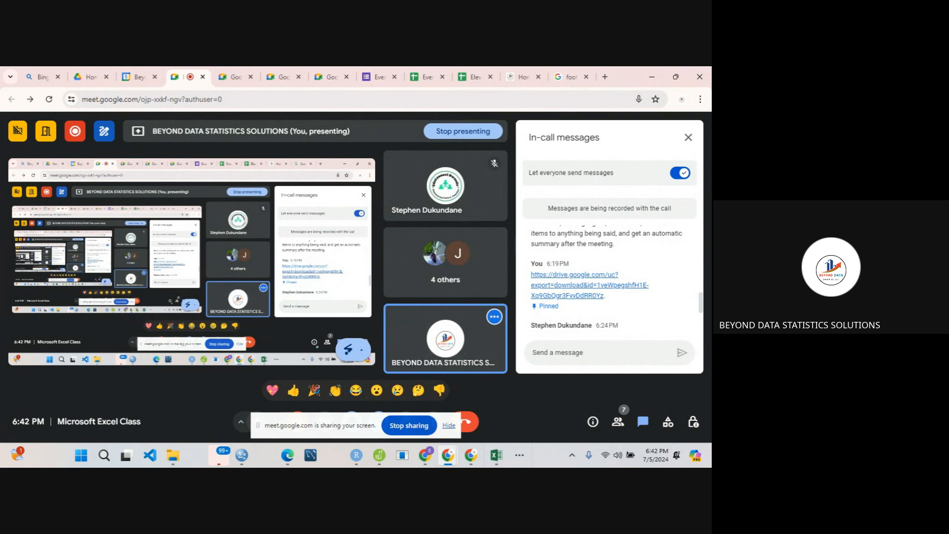
mouse_move(690, 311)
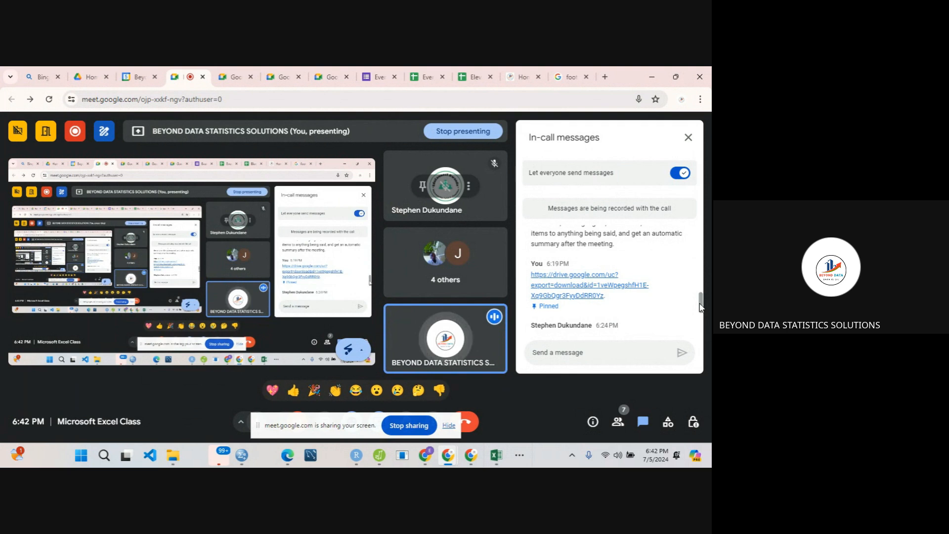
scroll(695, 316, "down", 3)
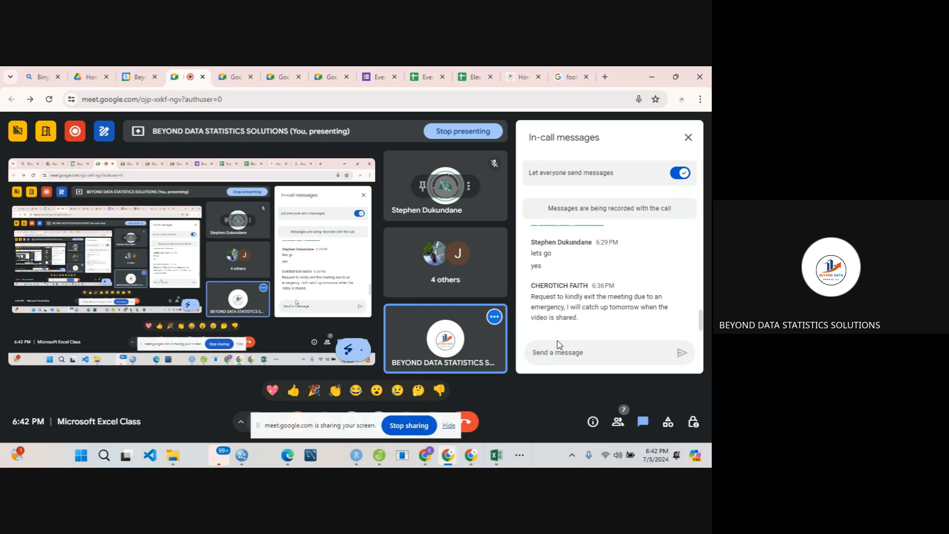
left_click(695, 139)
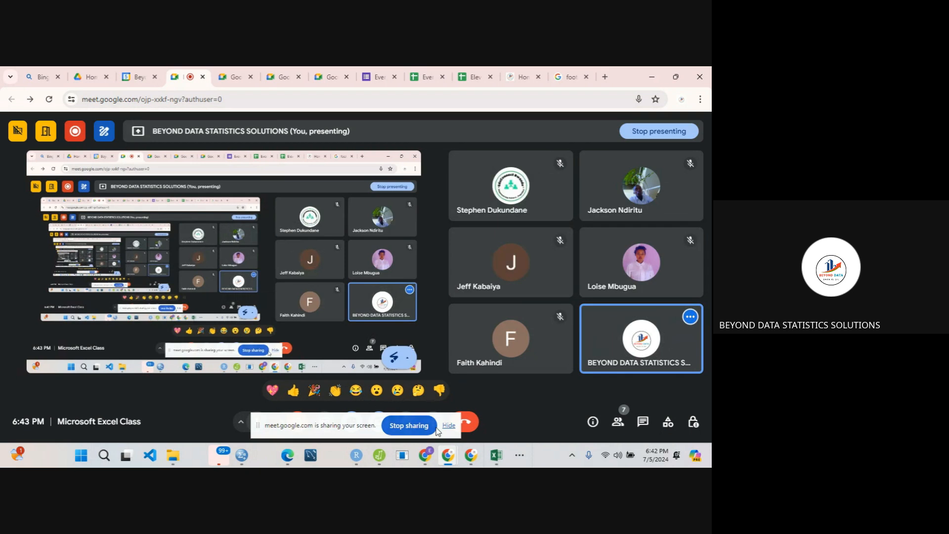
- Return to the Data Visualization workbook in Excel and stop sharing the screen with the Google Meet call
mouse_move(493, 459)
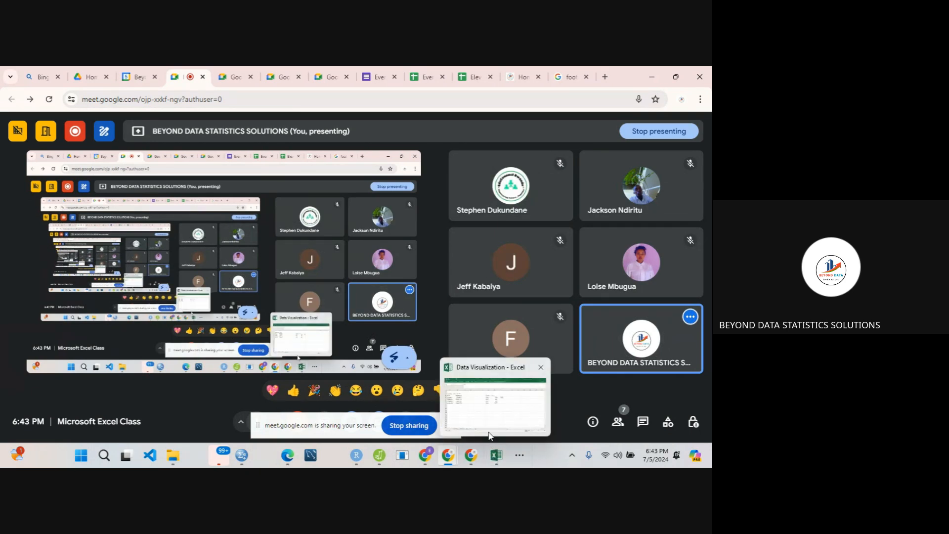
left_click(487, 410)
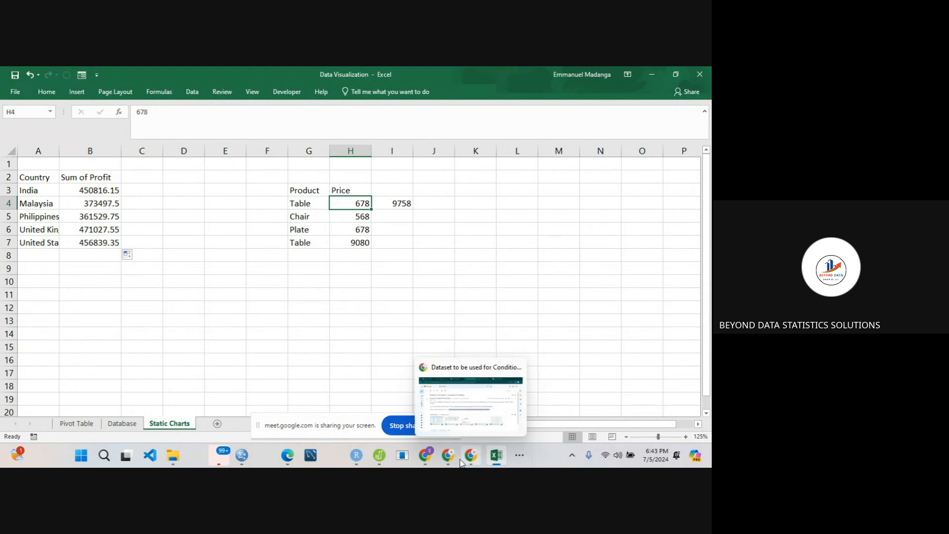
mouse_move(450, 461)
left_click(411, 406)
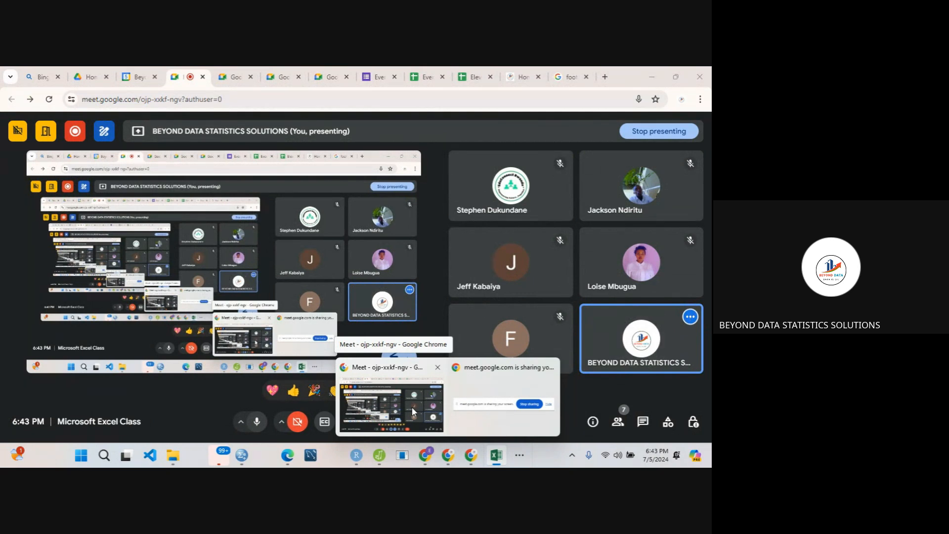
left_click(411, 407)
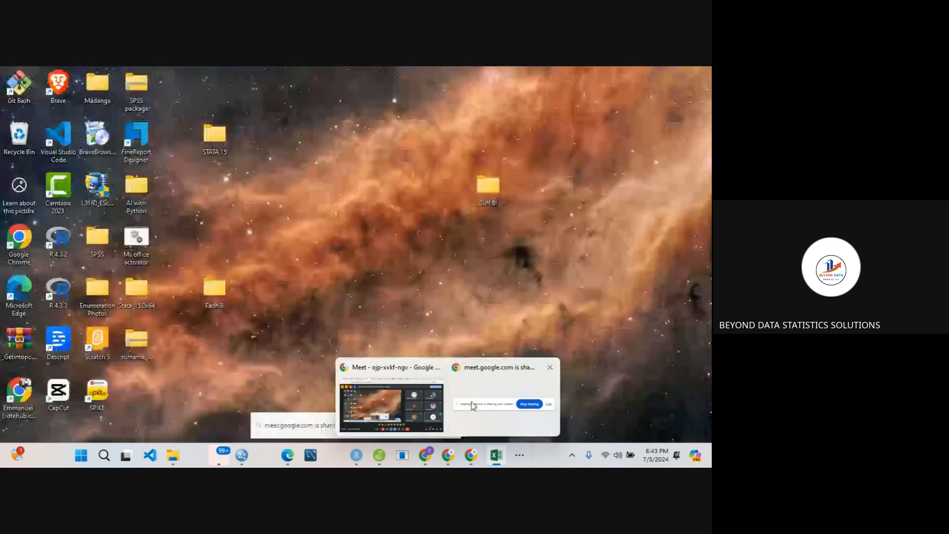
left_click(528, 408)
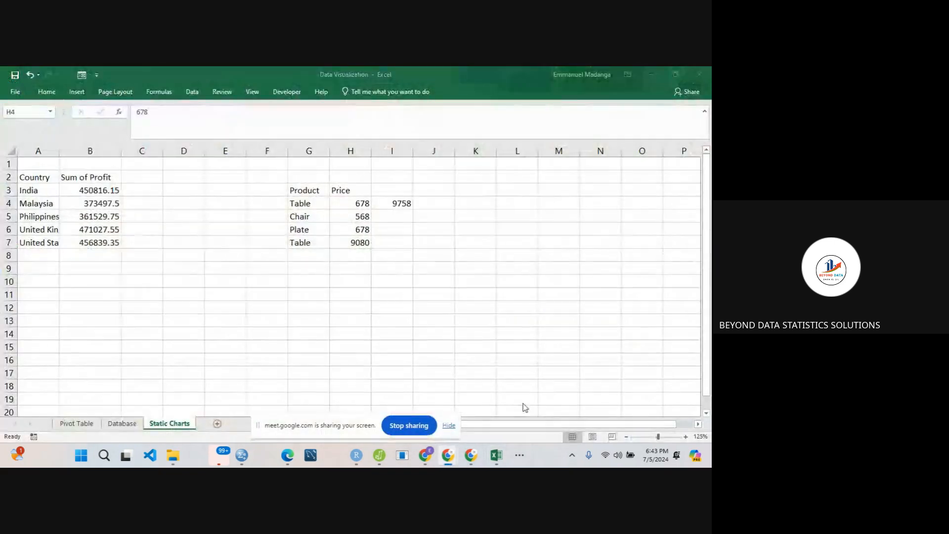
left_click(401, 426)
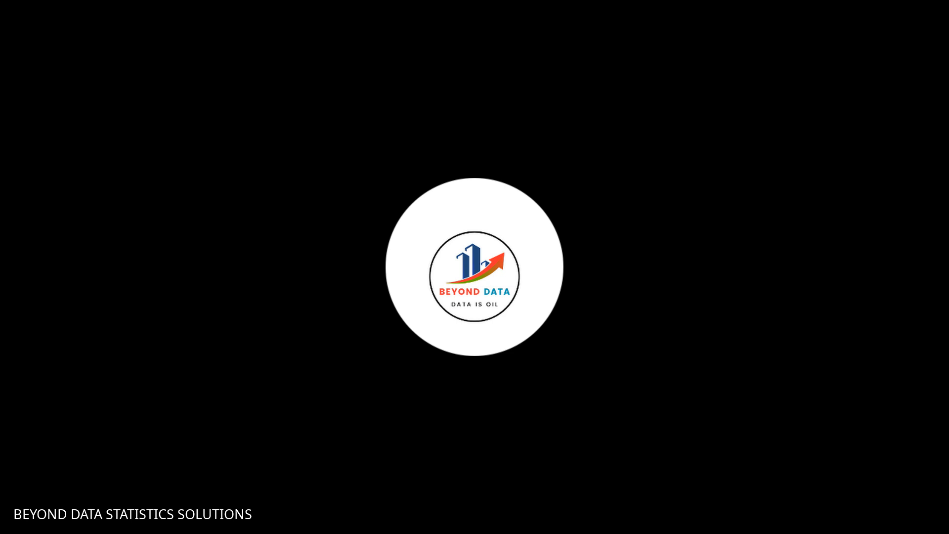
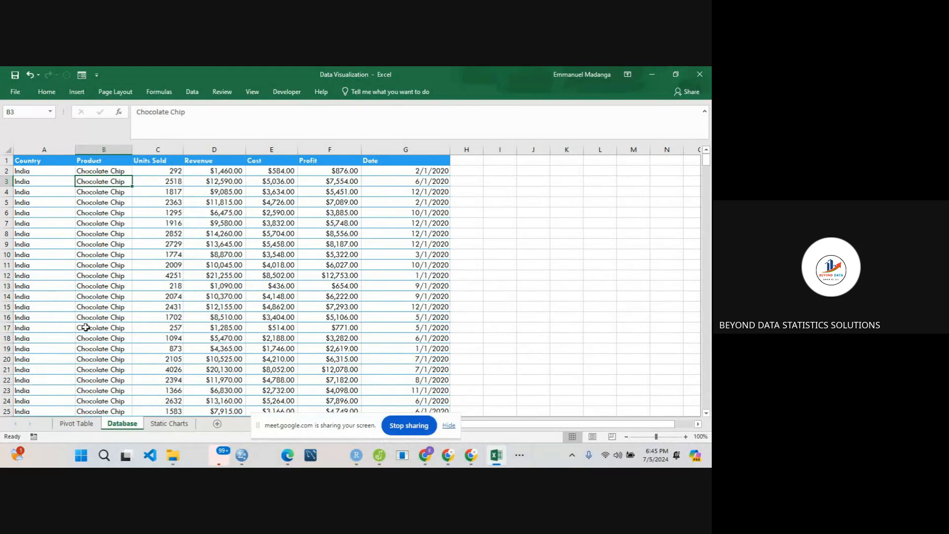
- Create a PivotTable from Database range A1:G526 on the existing Pivot Table worksheet, placed at cell A12
left_click(96, 265)
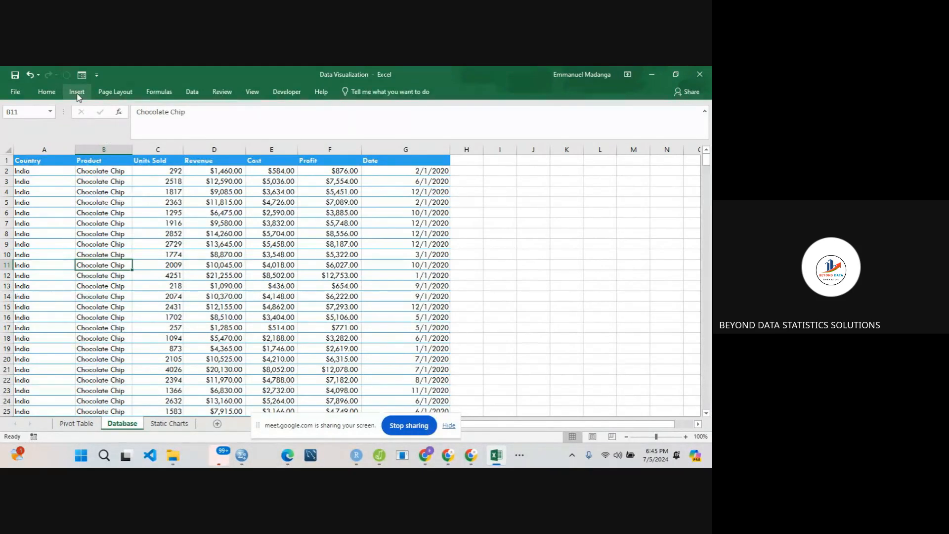
left_click(76, 92)
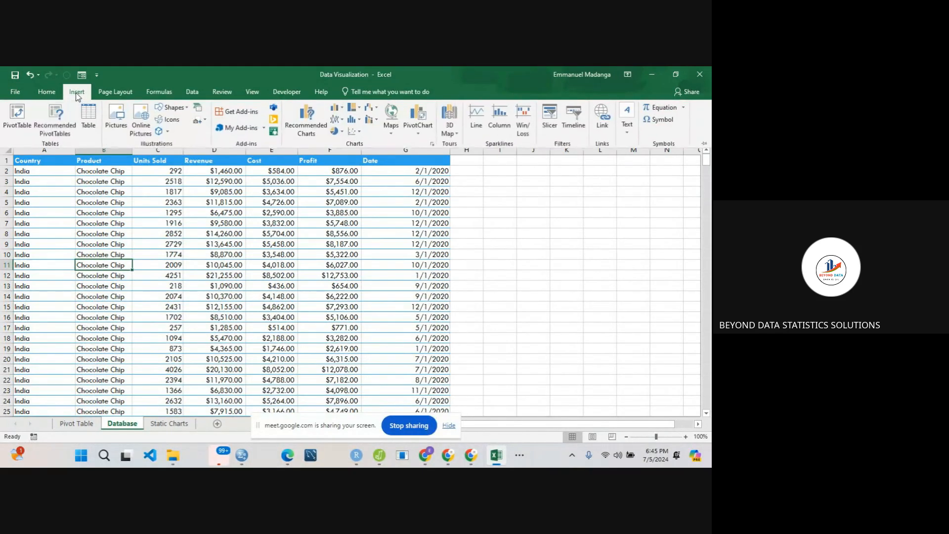
left_click(19, 121)
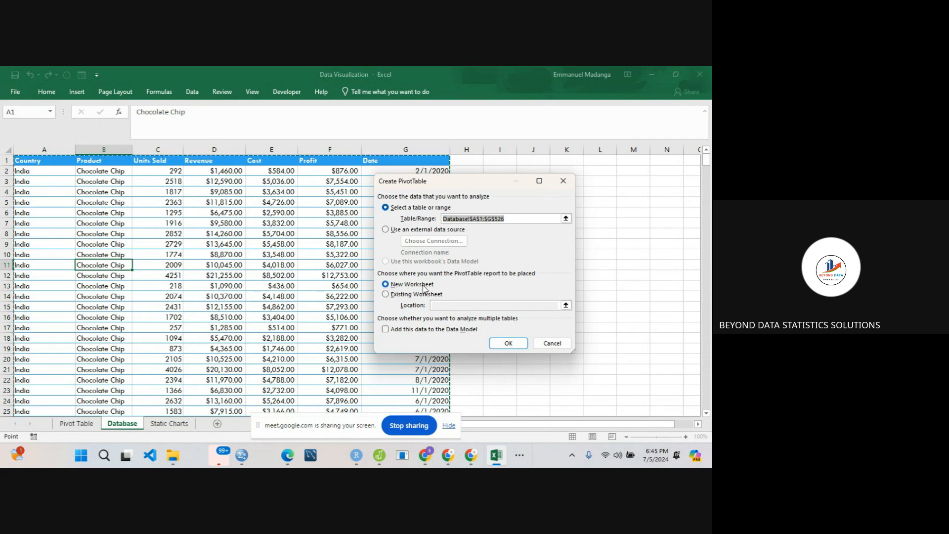
left_click(386, 295)
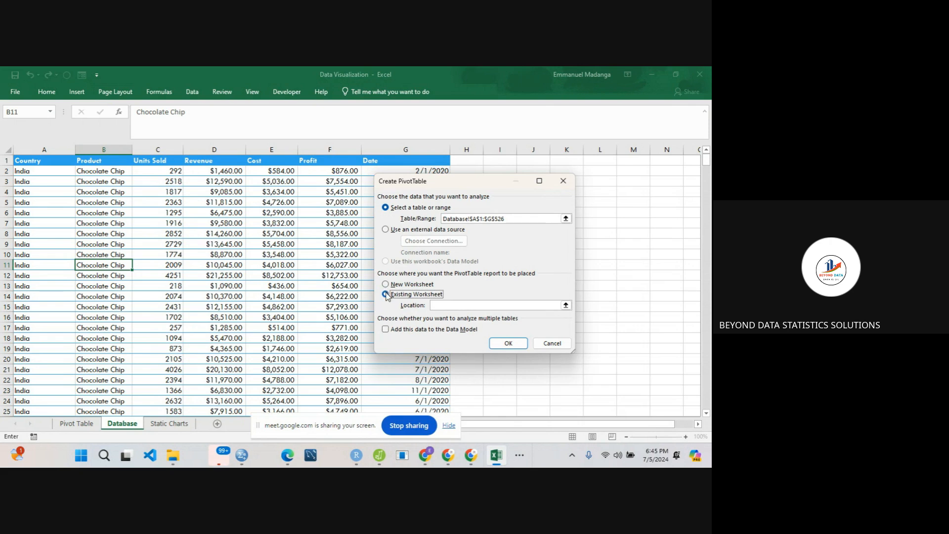
left_click(442, 305)
left_click(565, 305)
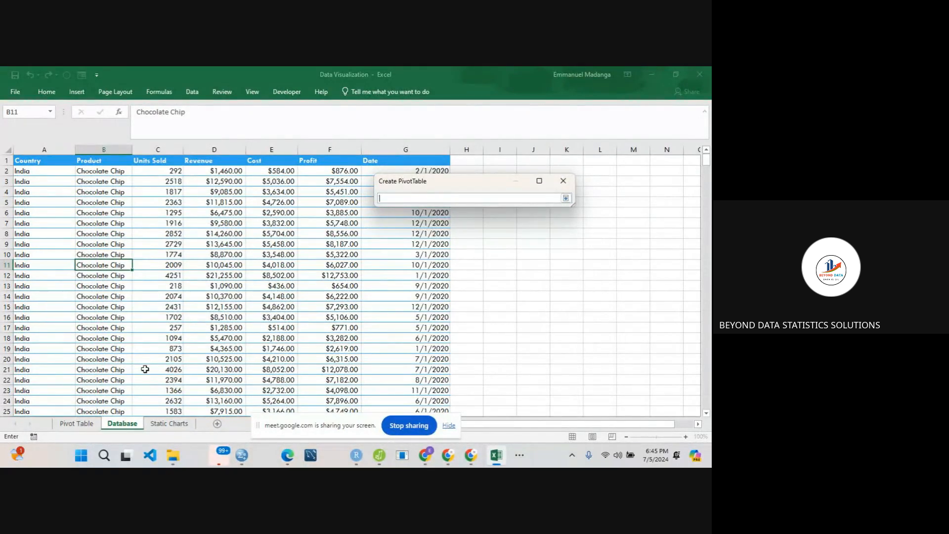
left_click(76, 423)
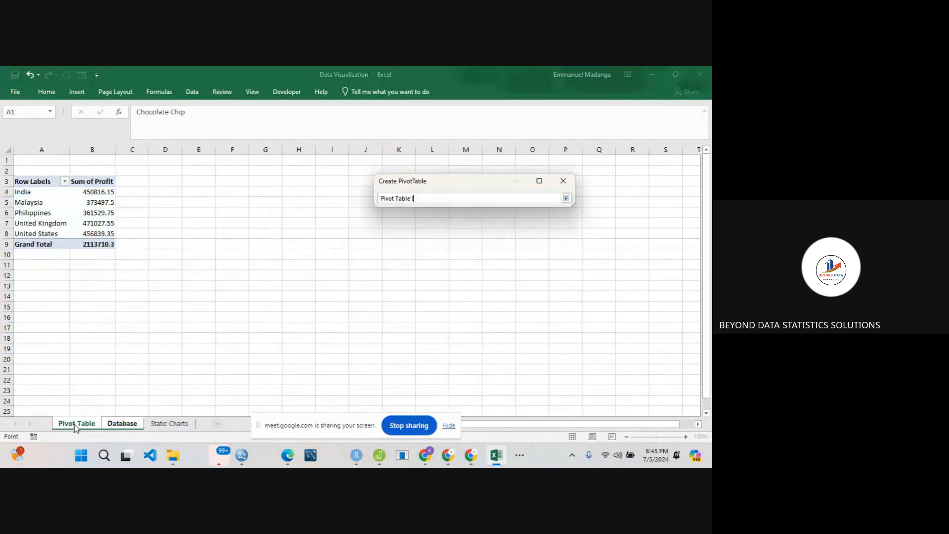
left_click(25, 277)
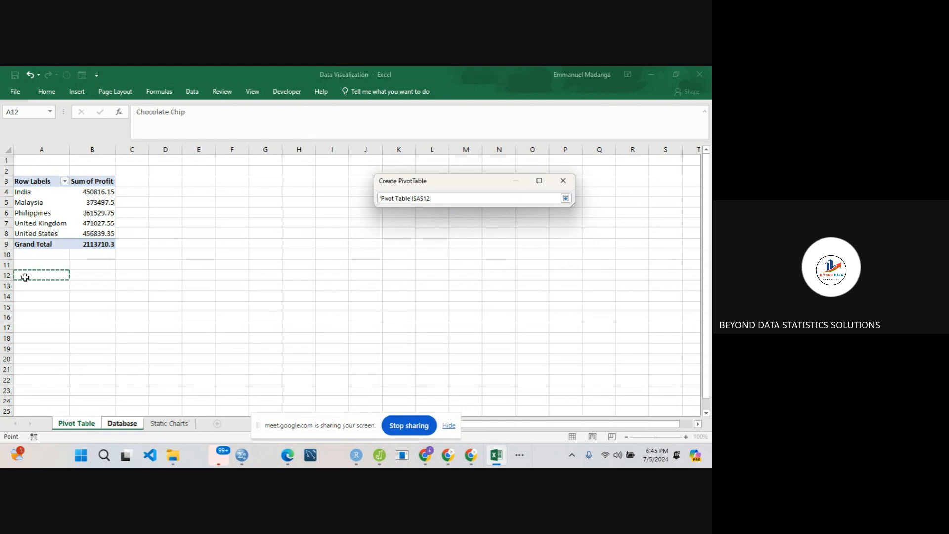
left_click(566, 198)
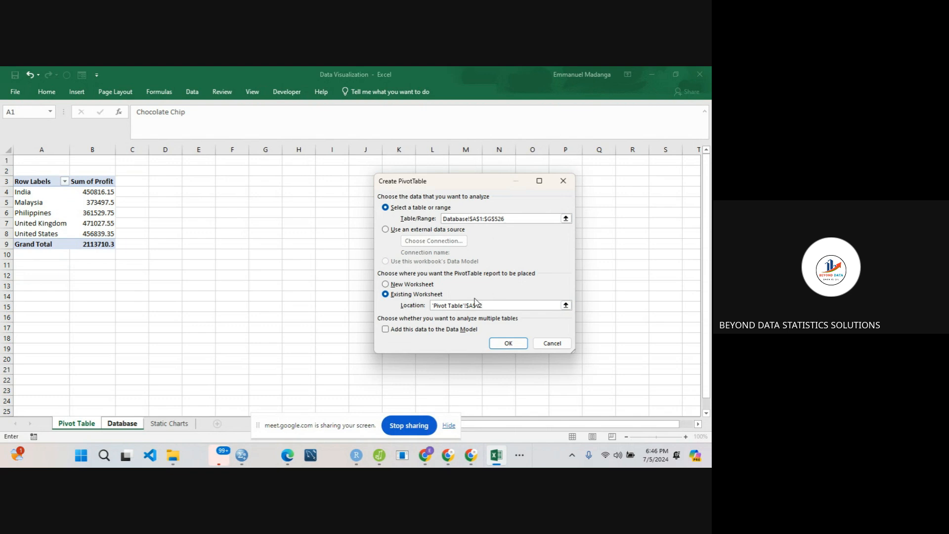
left_click(508, 344)
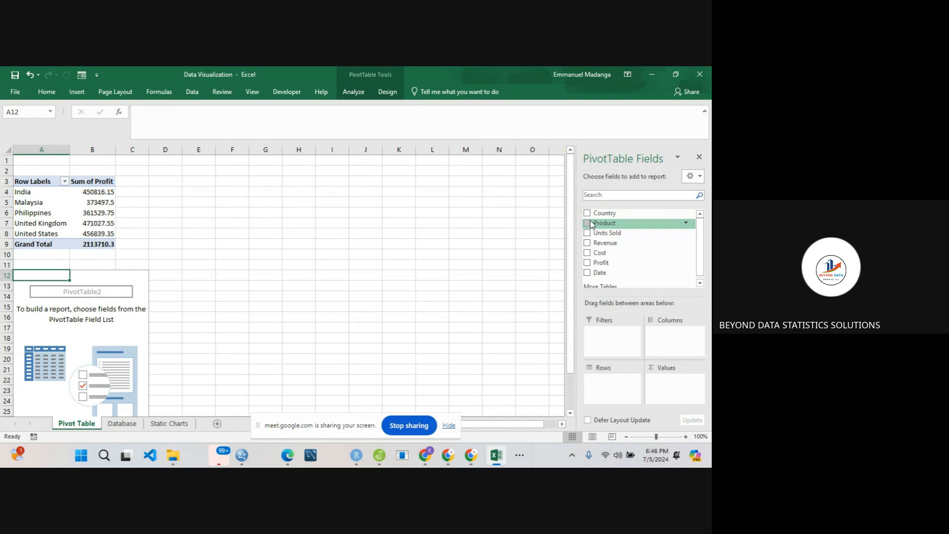
- Add Product to the rows and Profit to the values of the new PivotTable, then close the field list
left_click_drag(587, 225, 601, 378)
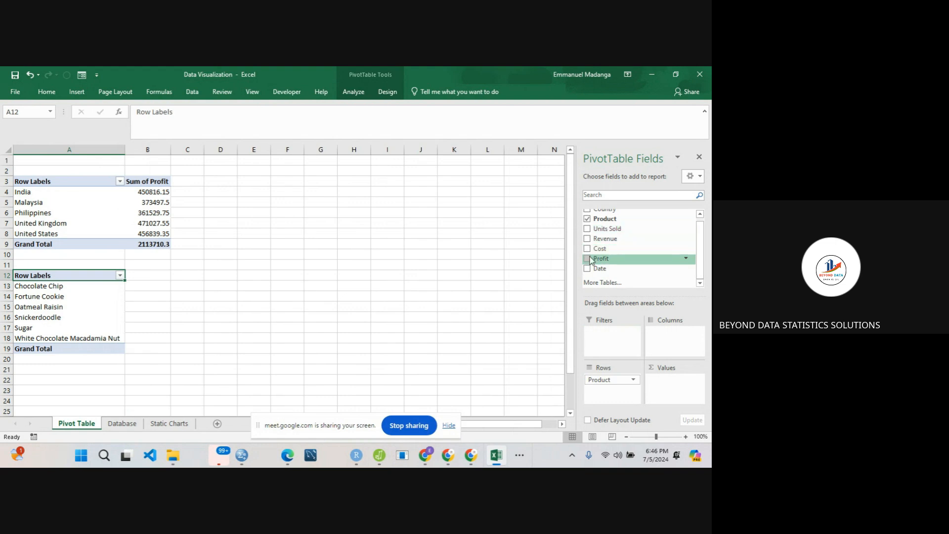
left_click_drag(589, 261, 672, 392)
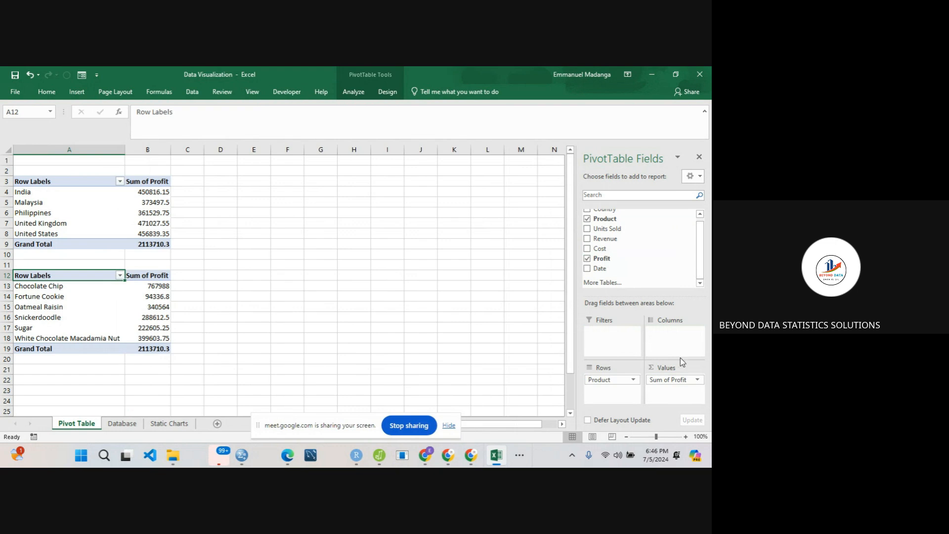
left_click(698, 157)
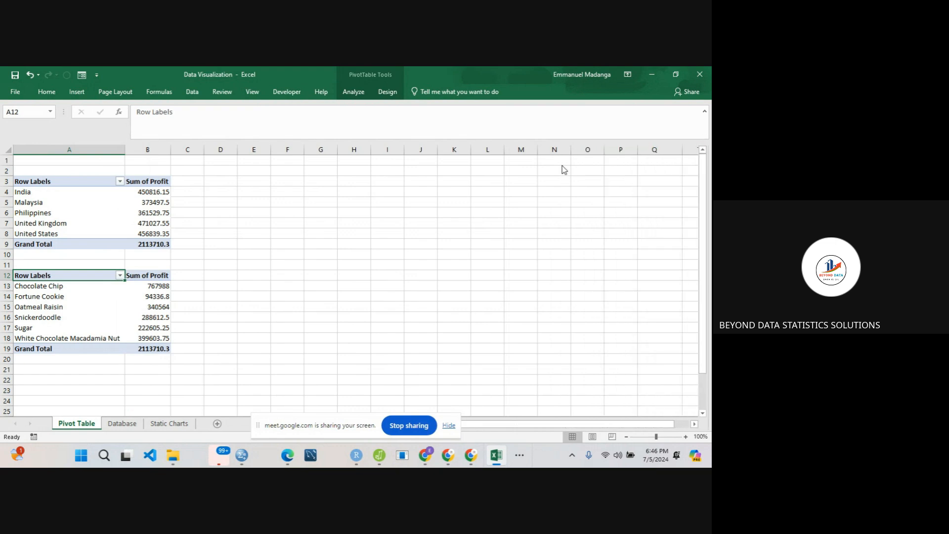
- Rename the row label headers to Product in A12 and Country in A3
left_click(42, 286)
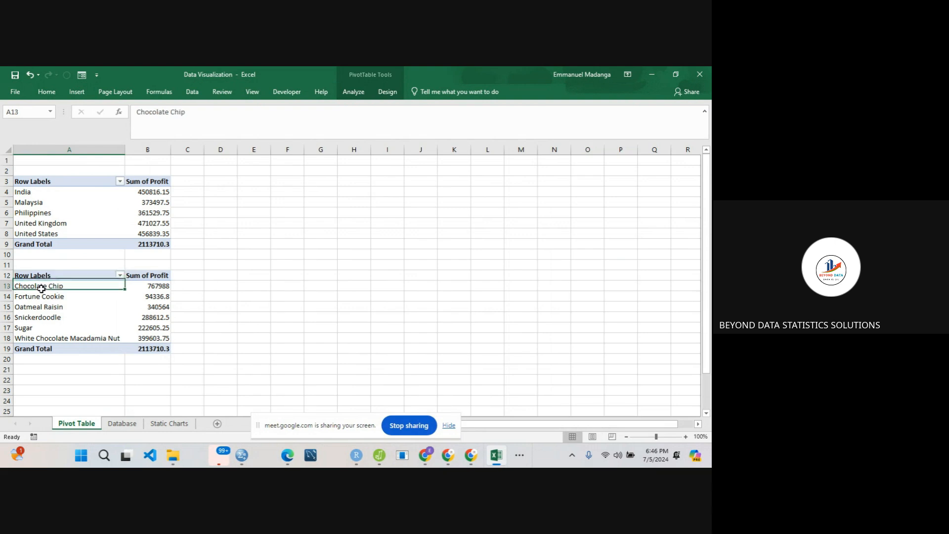
left_click(33, 276)
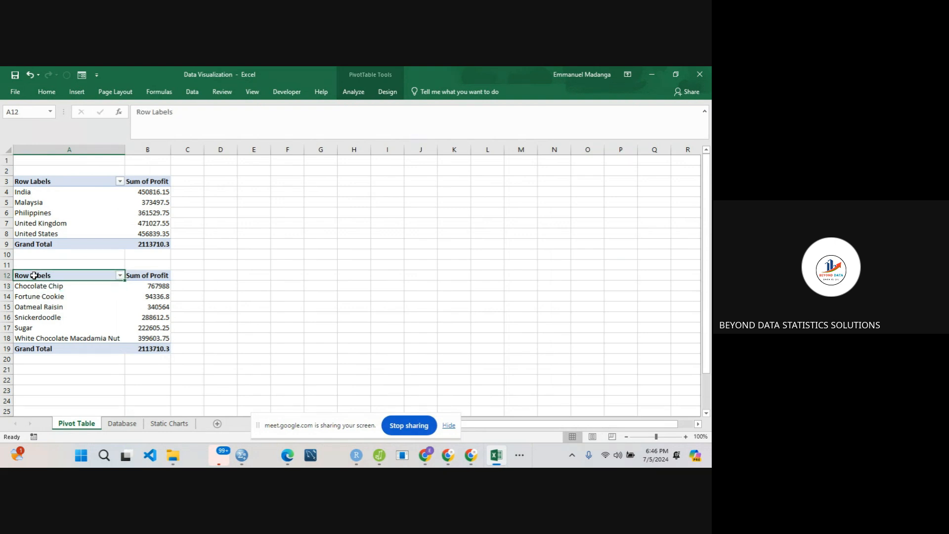
type("Product")
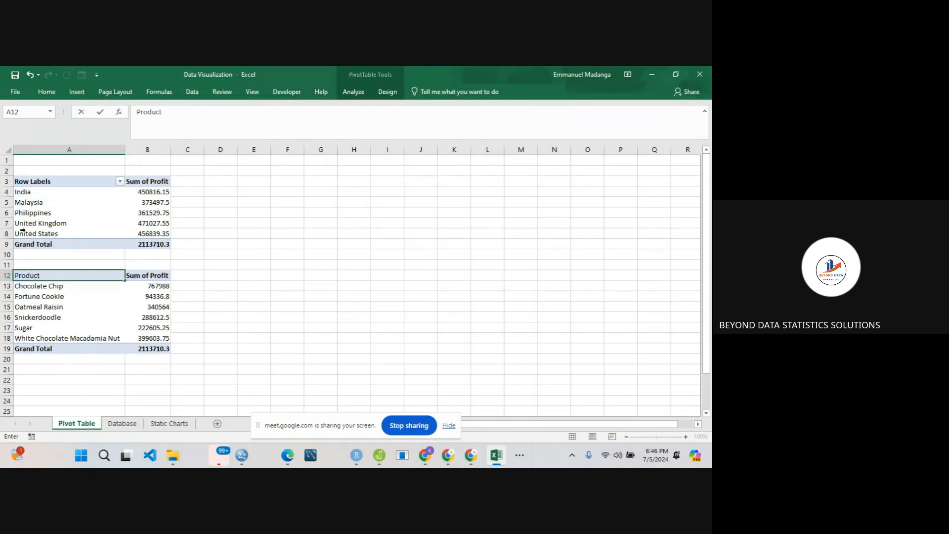
left_click(36, 181)
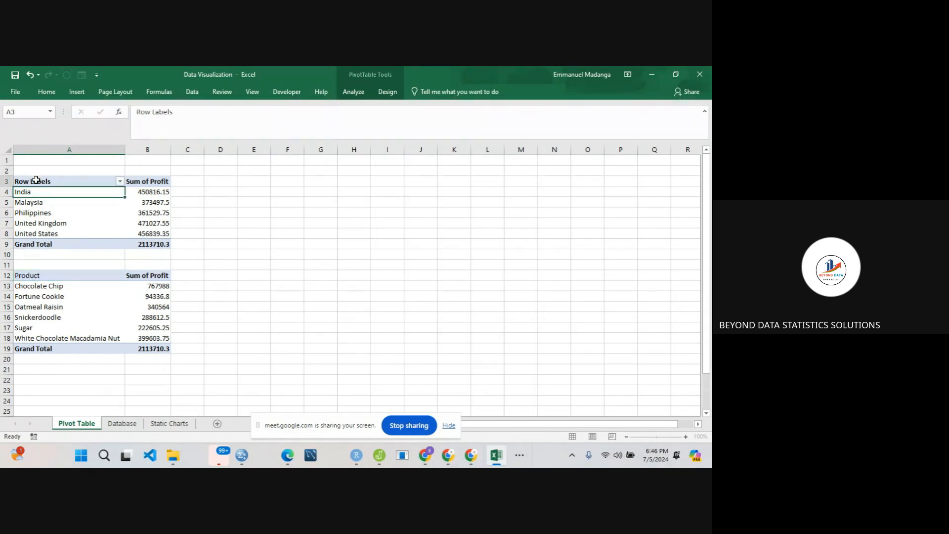
type("Country")
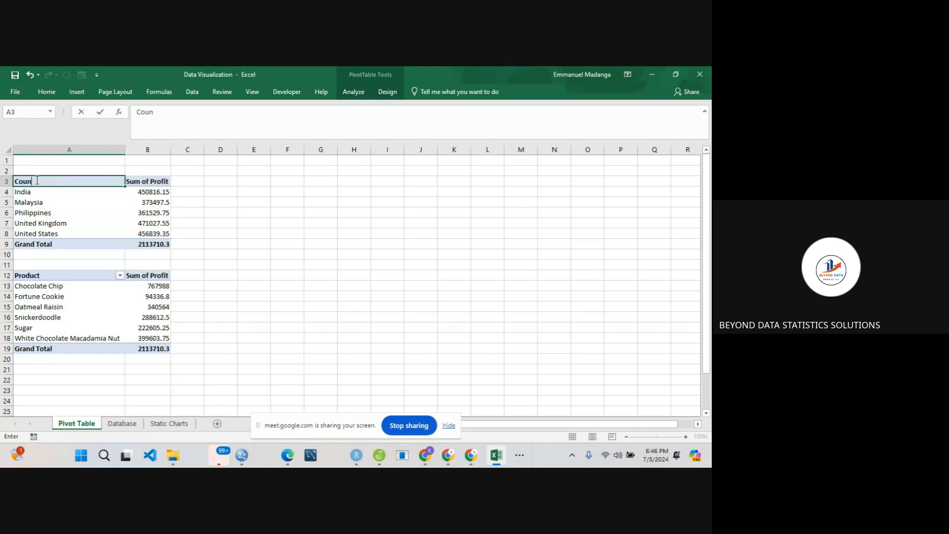
left_click(35, 292)
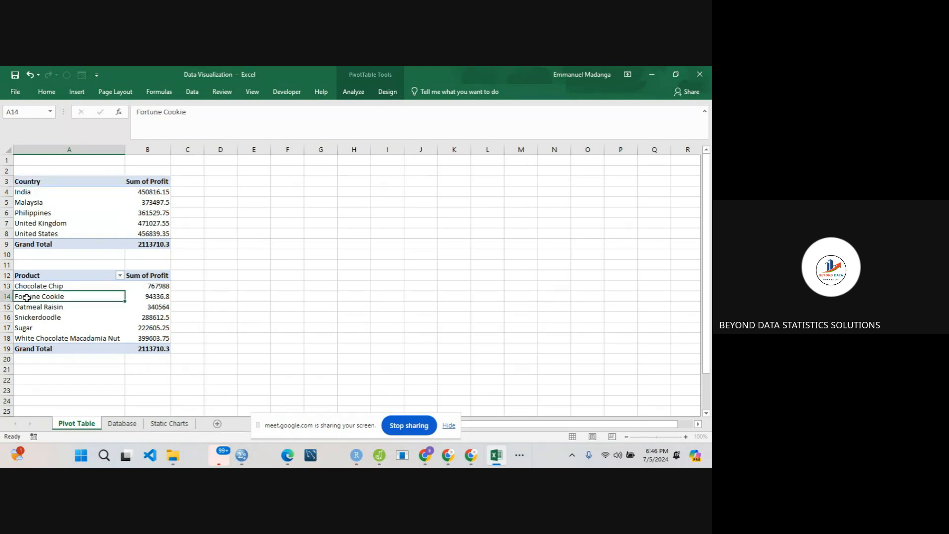
- Copy the six product names in A13:A18 and paste them into the Static Charts worksheet starting at A10
left_click(36, 286)
left_click_drag(36, 286, 40, 339)
key("ctrl+c")
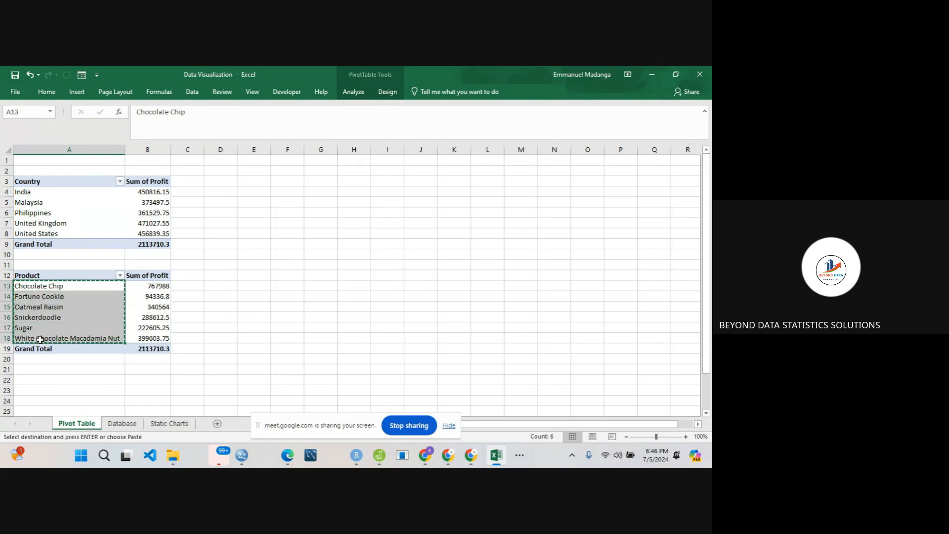
left_click(169, 423)
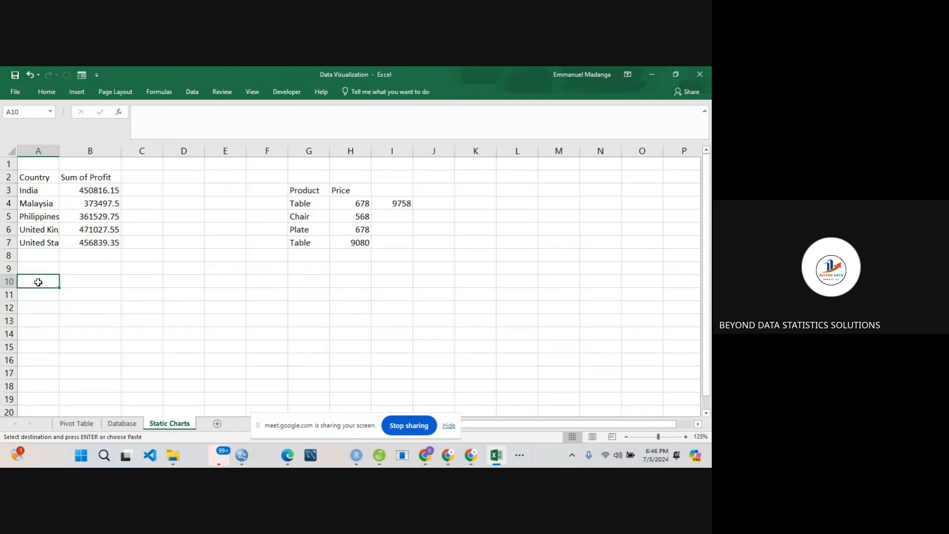
key("ctrl+v")
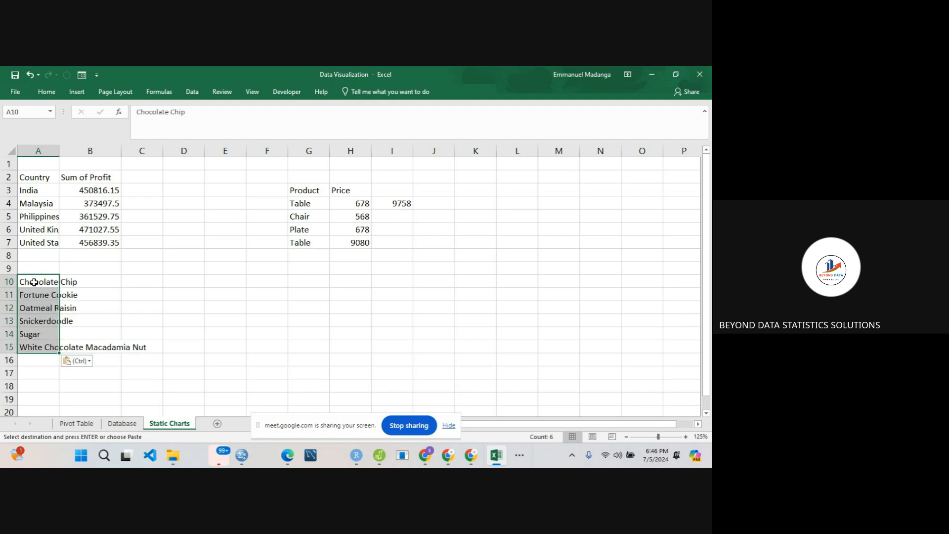
- Enter the header Product in A9 above the pasted product names
double_click(36, 271)
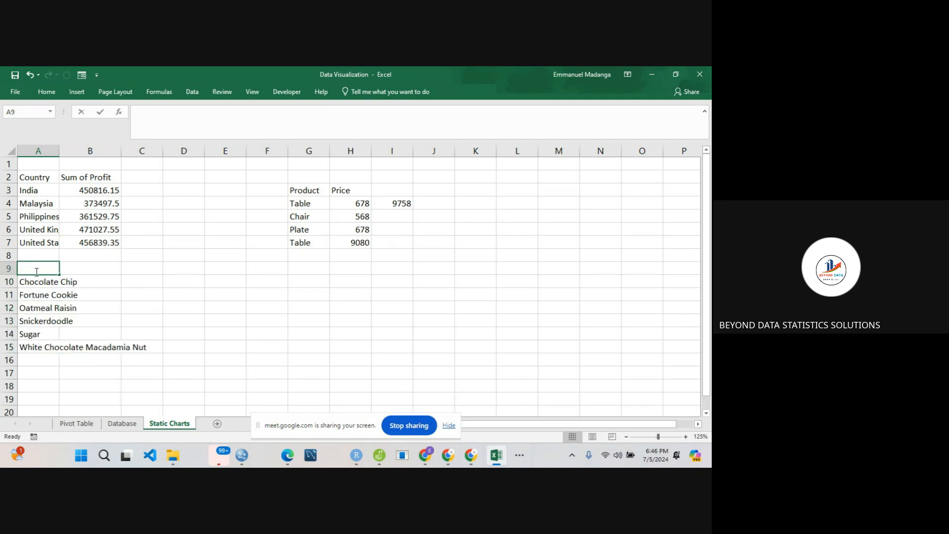
type("Product")
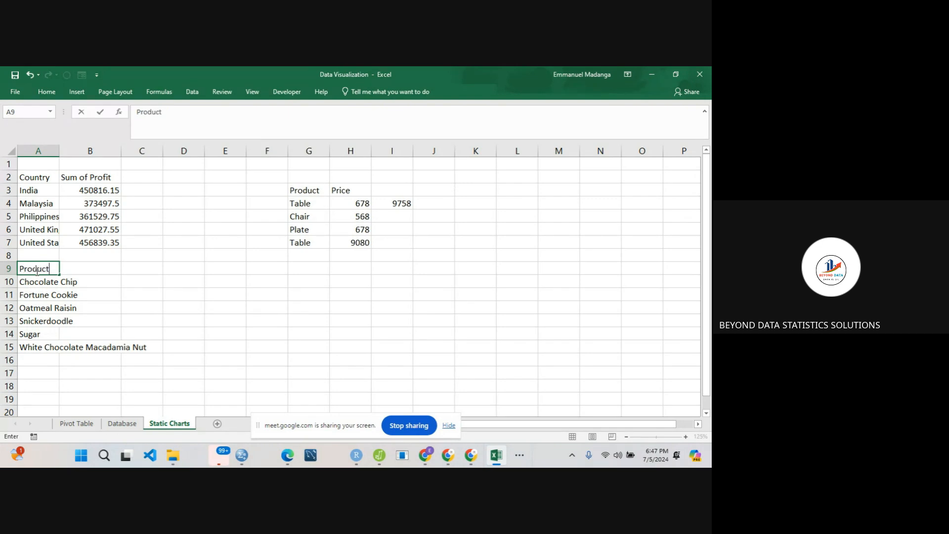
left_click(77, 267)
left_click(41, 279)
left_click(35, 303)
left_click(29, 334)
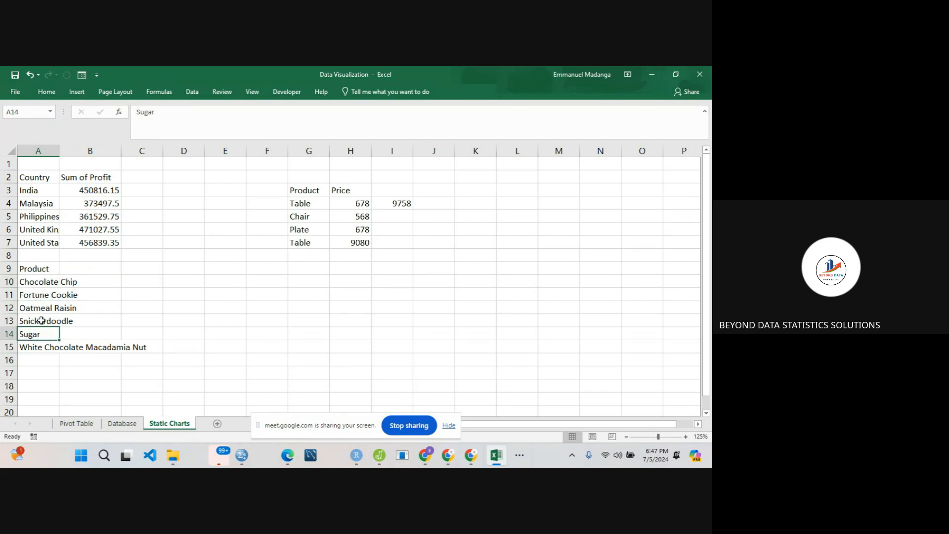
- Enter the header Sum of Profit in B9 beside the Product header
left_click(91, 270)
type("Su")
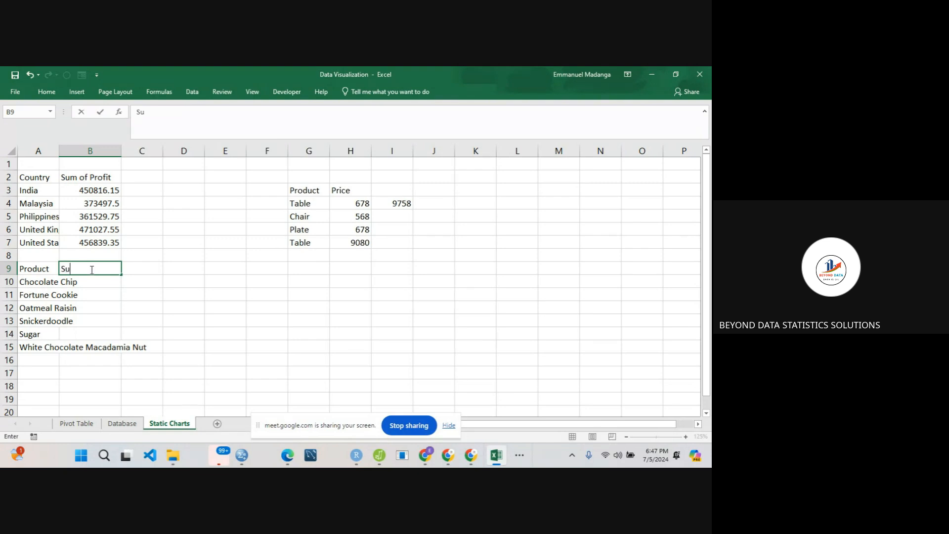
type("m of Profit")
left_click(93, 283)
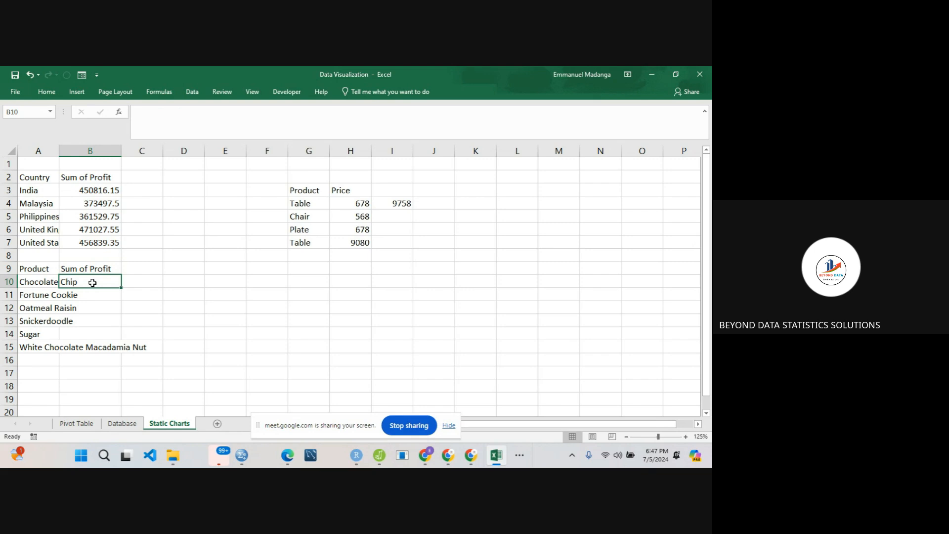
- Review the existing SUMIF formulas in I4 and B3 as references for the product totals
type("=")
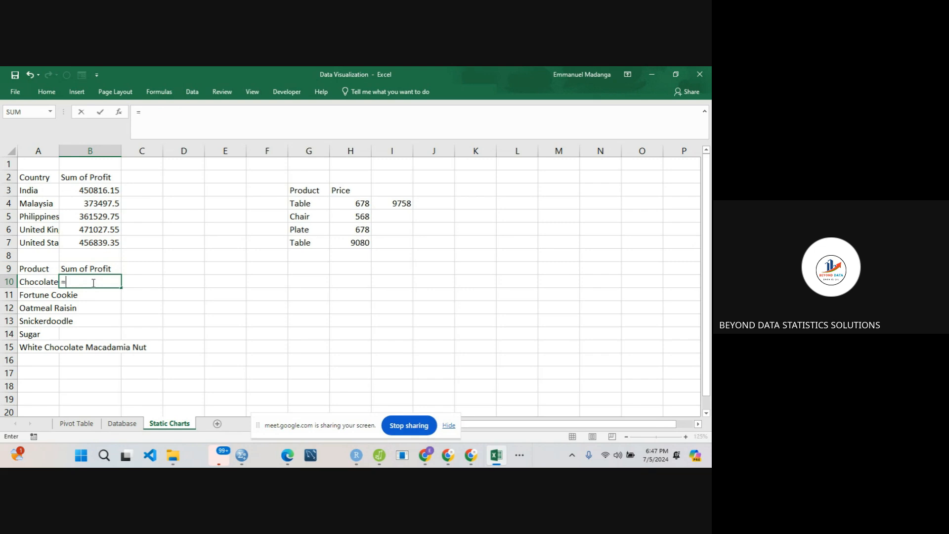
key("Escape")
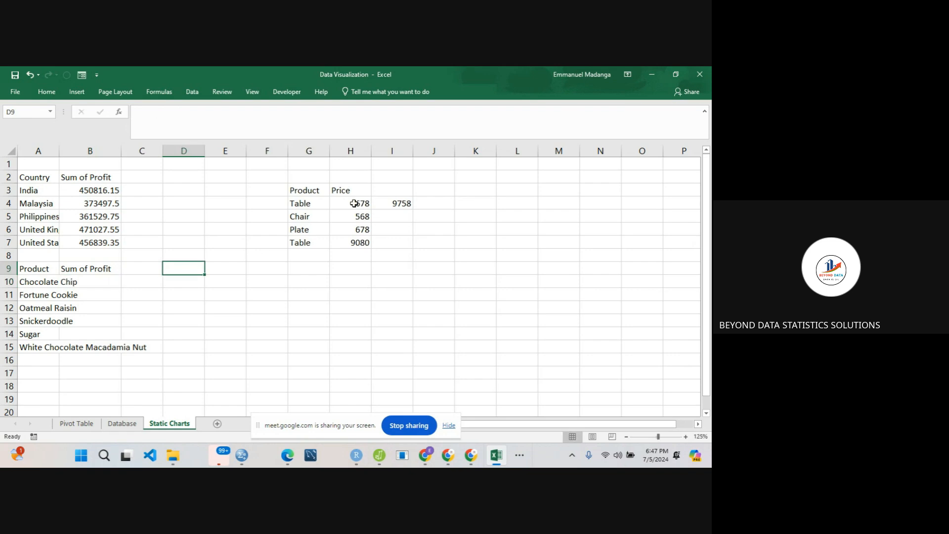
left_click(358, 207)
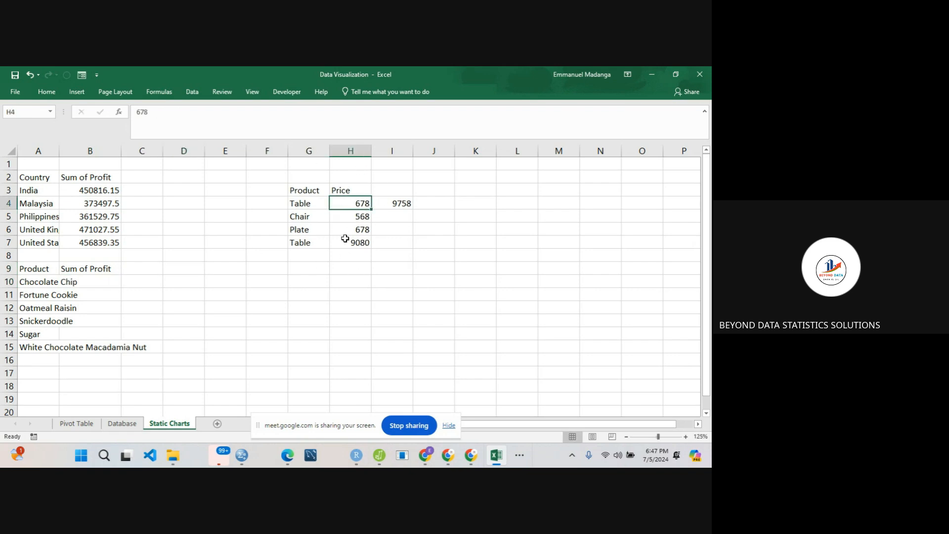
left_click(386, 203)
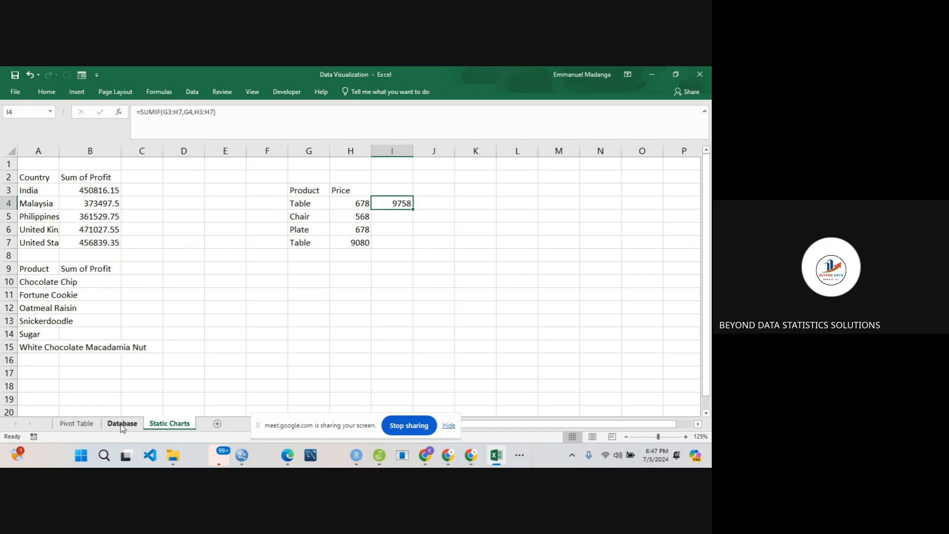
left_click(98, 192)
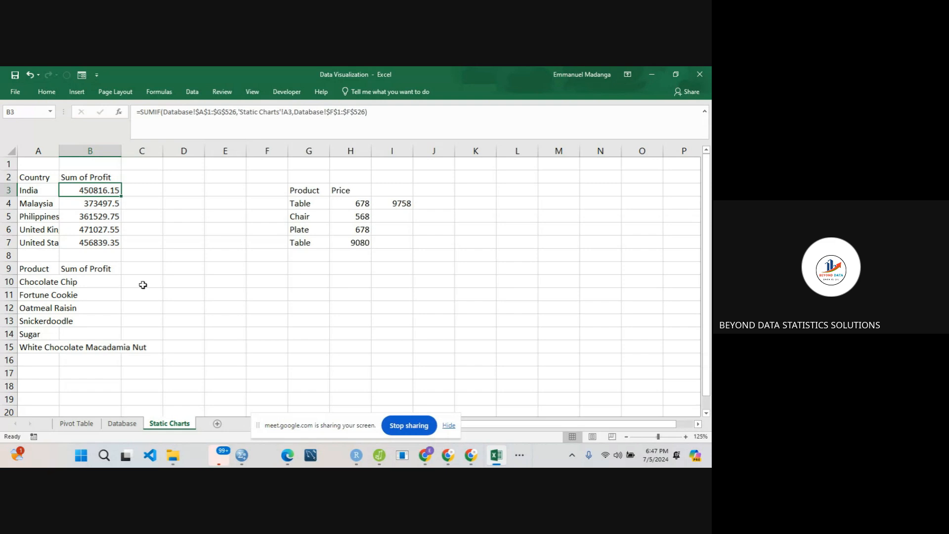
left_click(92, 278)
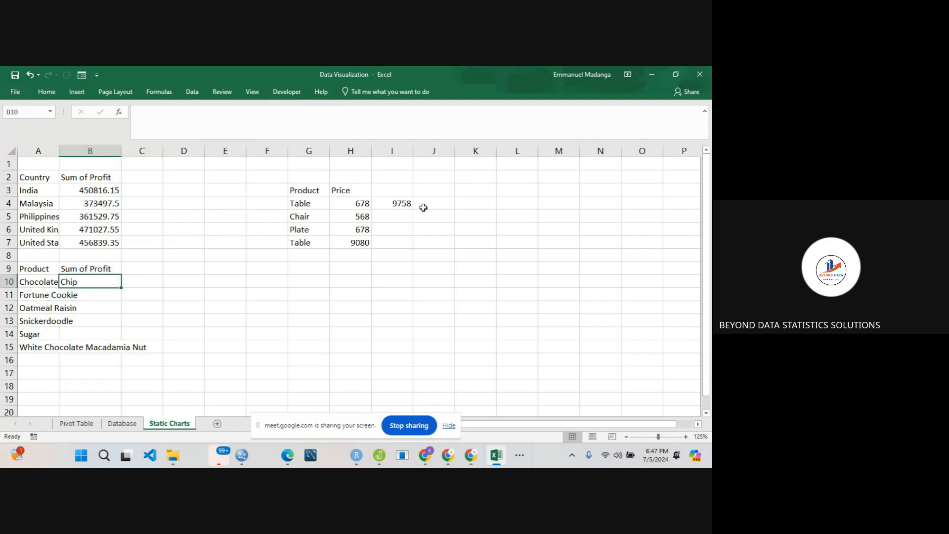
left_click(394, 202)
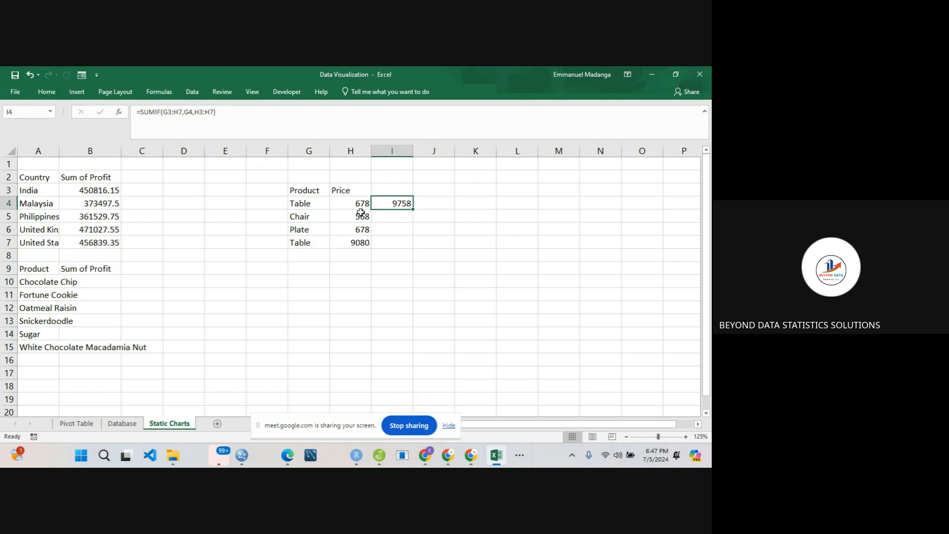
- Begin a SUMIF formula in B10 with the Database worksheet's A1:G526 as its criteria range
left_click(96, 281)
type("=")
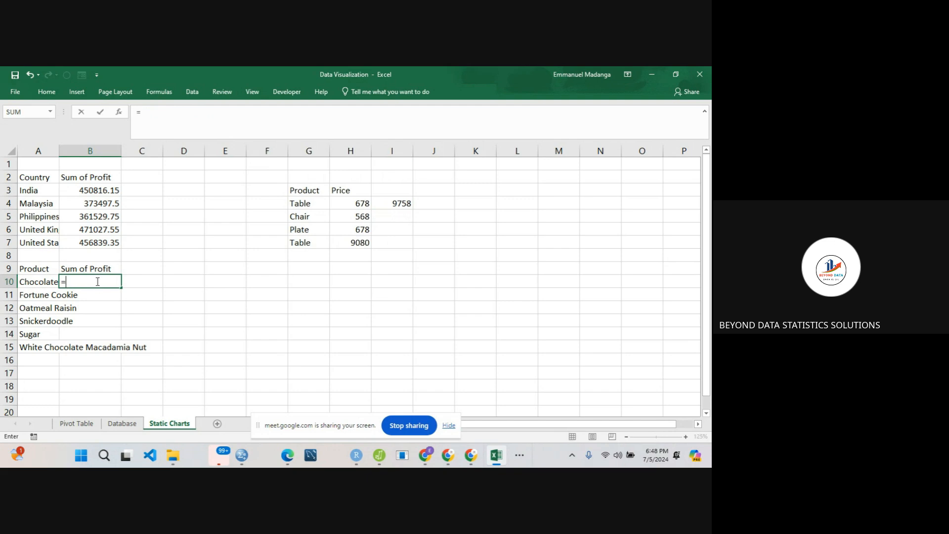
type("SUM")
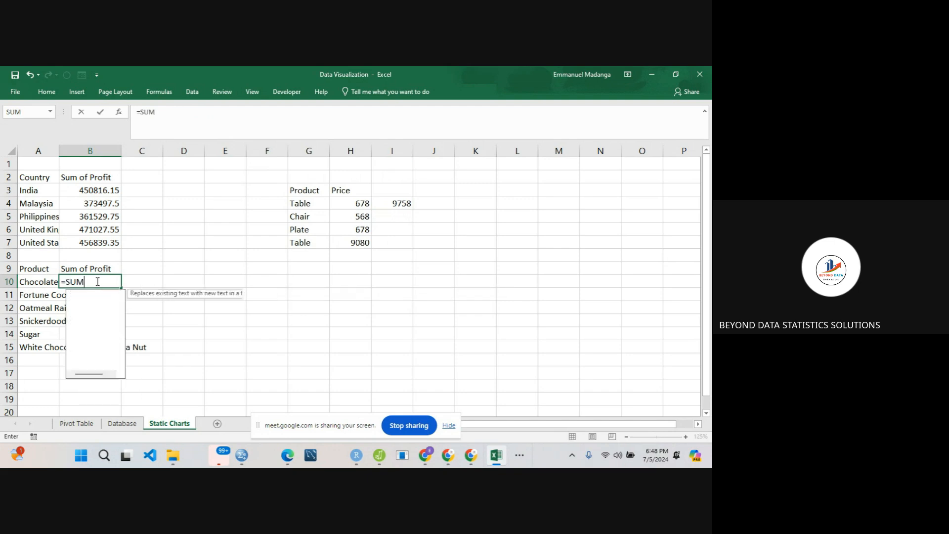
type("IF(")
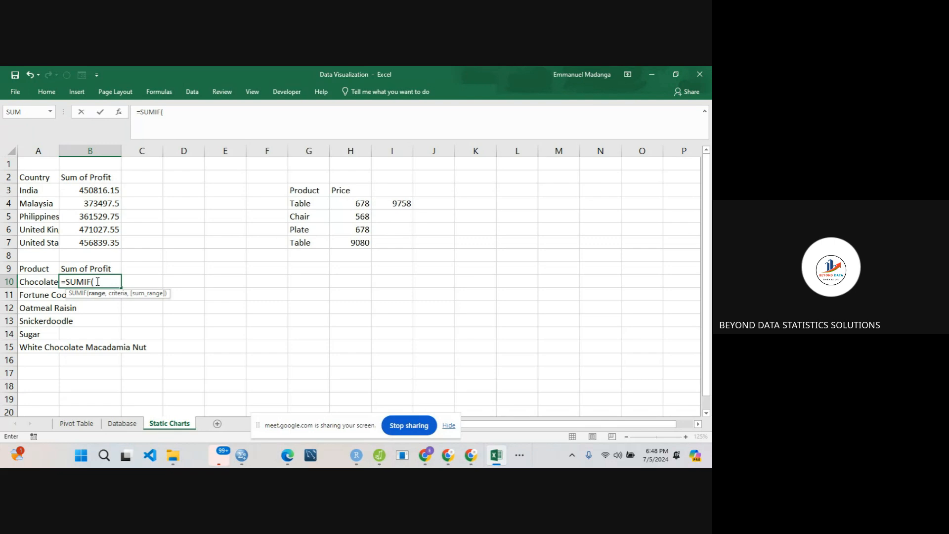
left_click(121, 424)
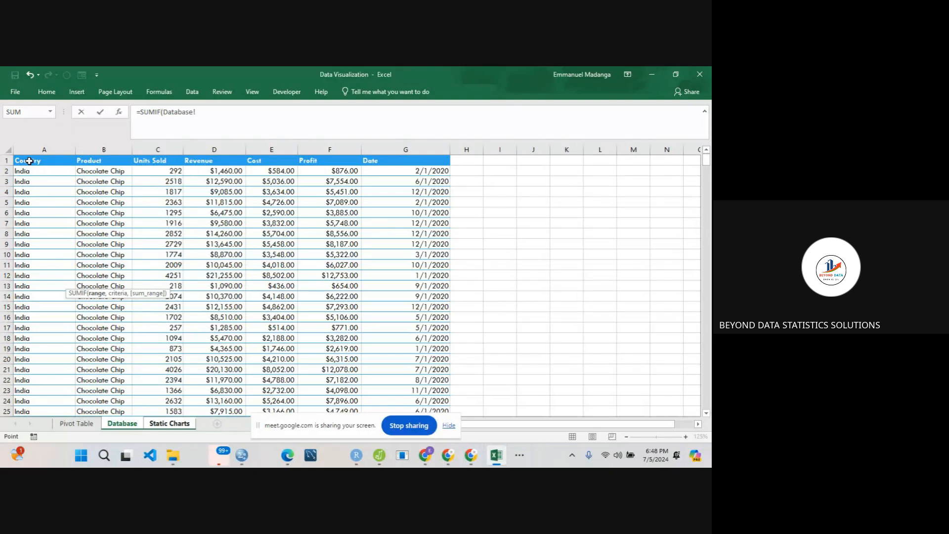
left_click(29, 161)
key("ctrl+shift+Right")
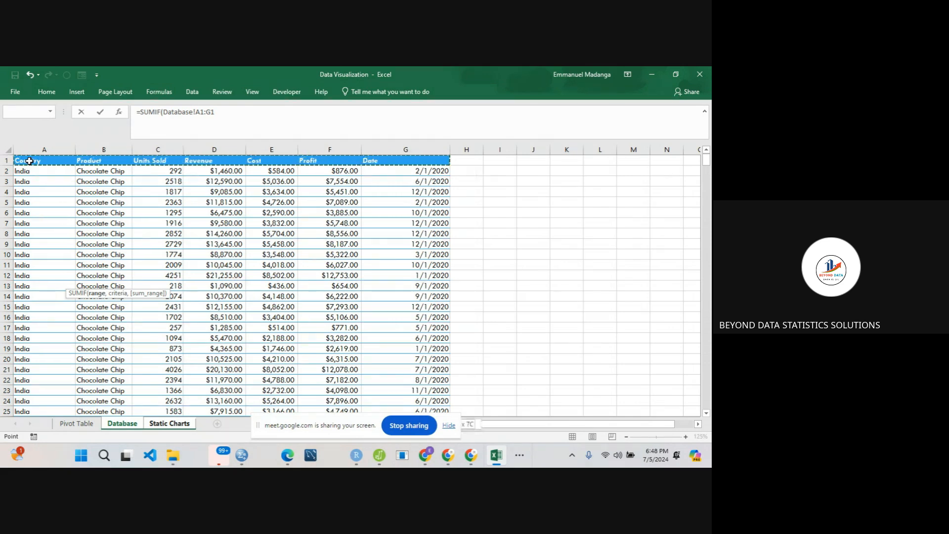
key("ctrl+shift+Down")
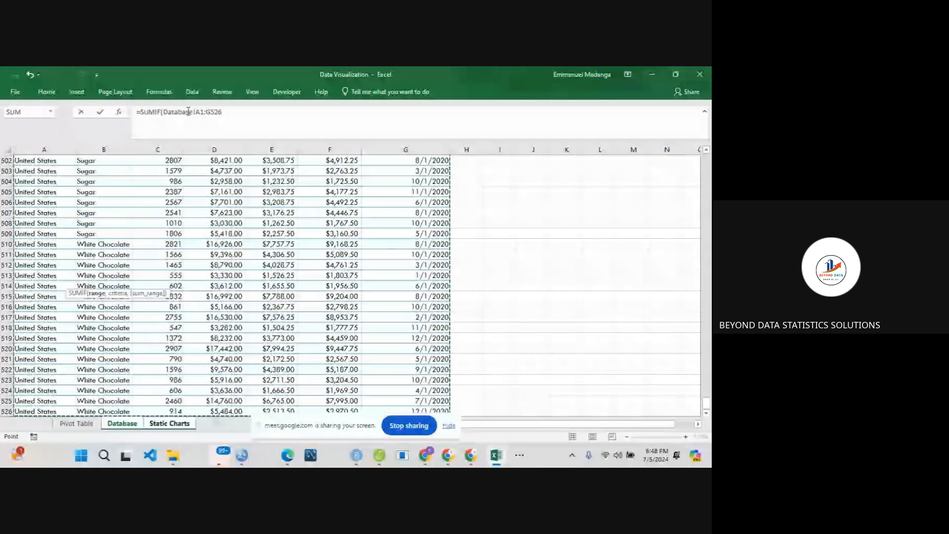
left_click(231, 114)
type(",")
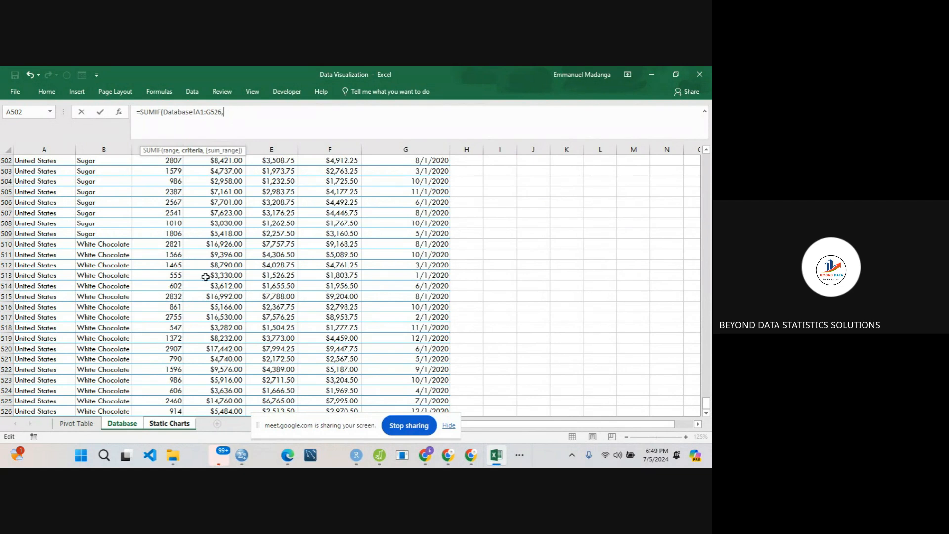
- Set the criteria of the B10 SUMIF formula to cell A10 on the Static Charts worksheet
left_click(161, 424)
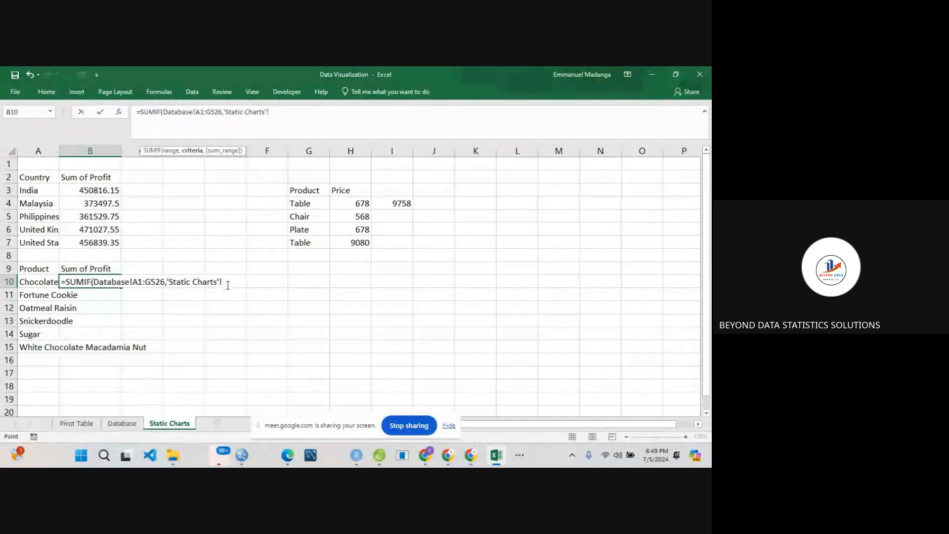
left_click(168, 283)
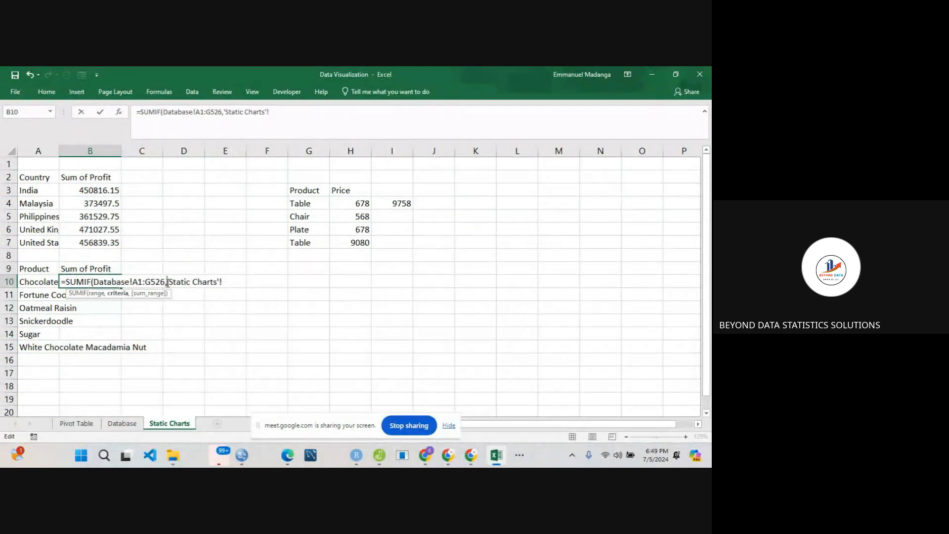
left_click(230, 279)
key("BackSpace")
key("BackSpace")
key("BackSpace")
key("BackSpace")
key("BackSpace")
key("BackSpace")
key("BackSpace")
key("BackSpace")
key("BackSpace")
key("BackSpace")
key("BackSpace")
key("BackSpace")
key("BackSpace")
key("BackSpace")
key("BackSpace")
key("BackSpace")
left_click(41, 282)
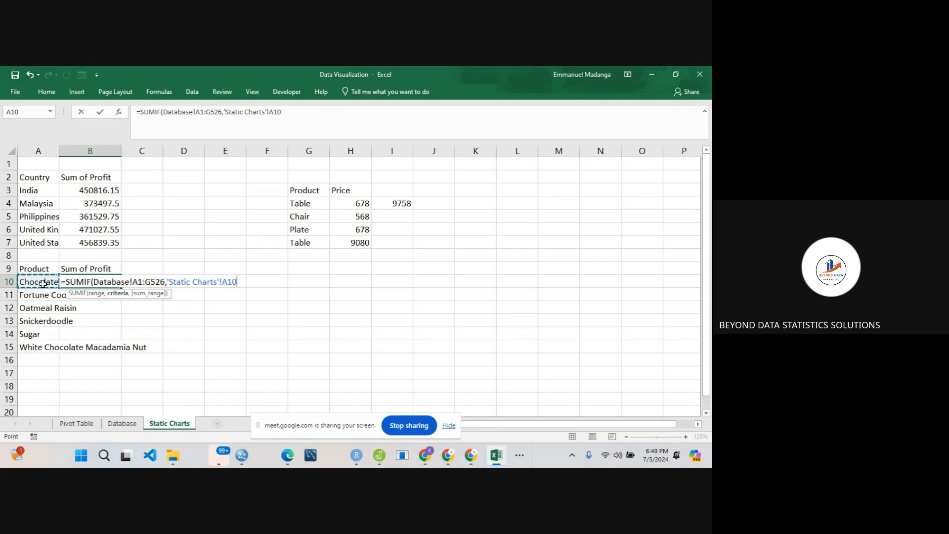
type(",")
- Complete the B10 SUMIF formula with the Profit column F1:F526 on the Database worksheet as the sum range
left_click(123, 424)
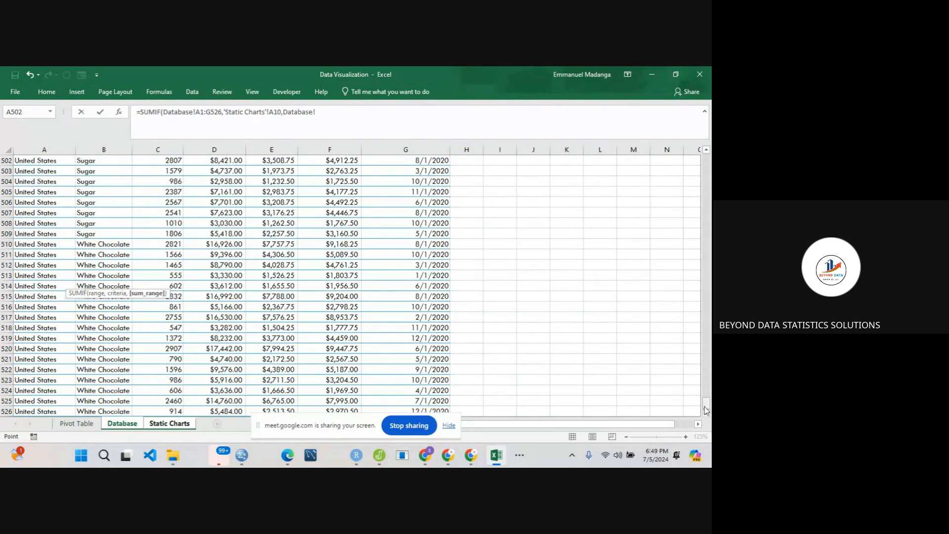
left_click_drag(706, 409, 705, 157)
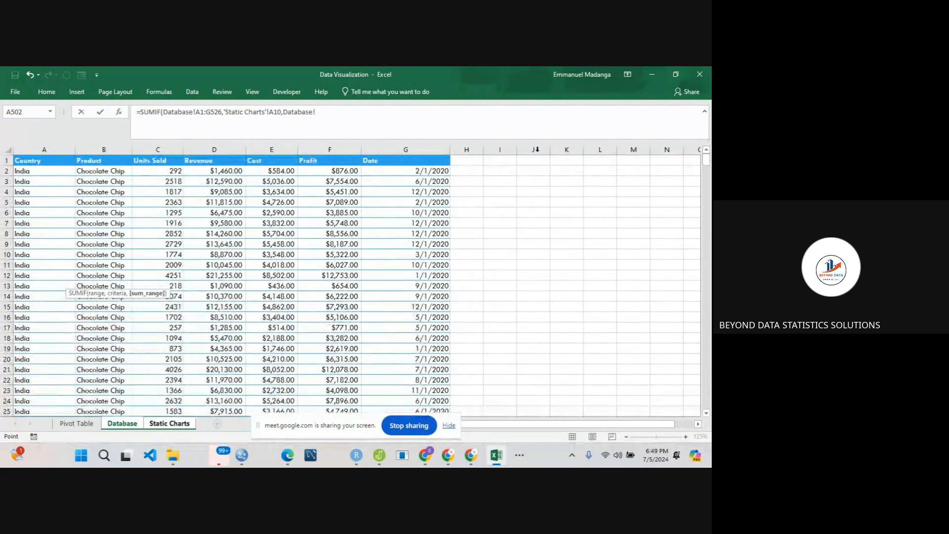
left_click(316, 160)
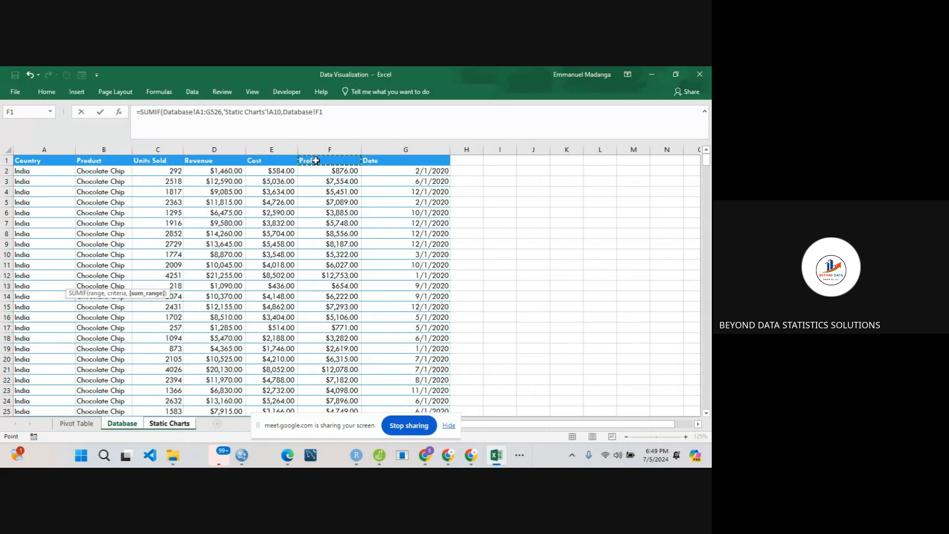
key("ctrl+shift+Down")
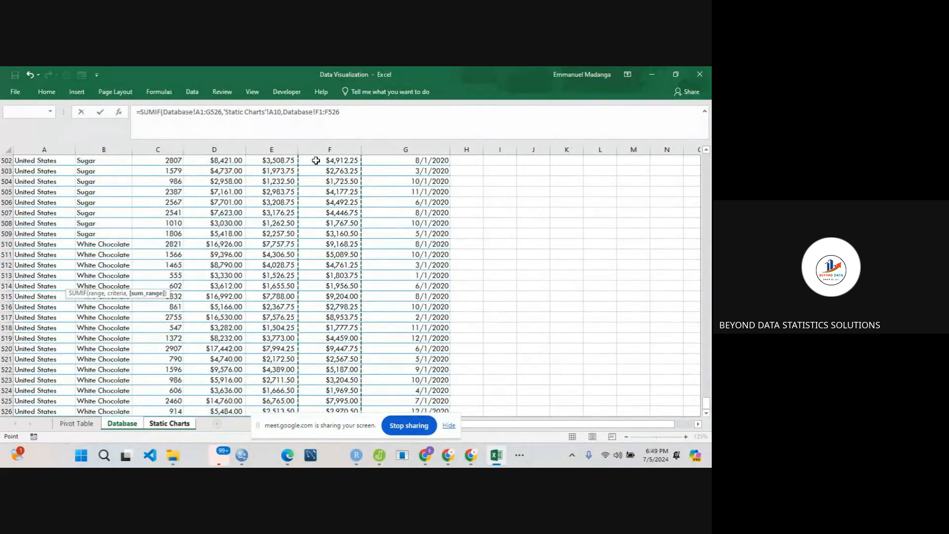
left_click(343, 112)
type(")")
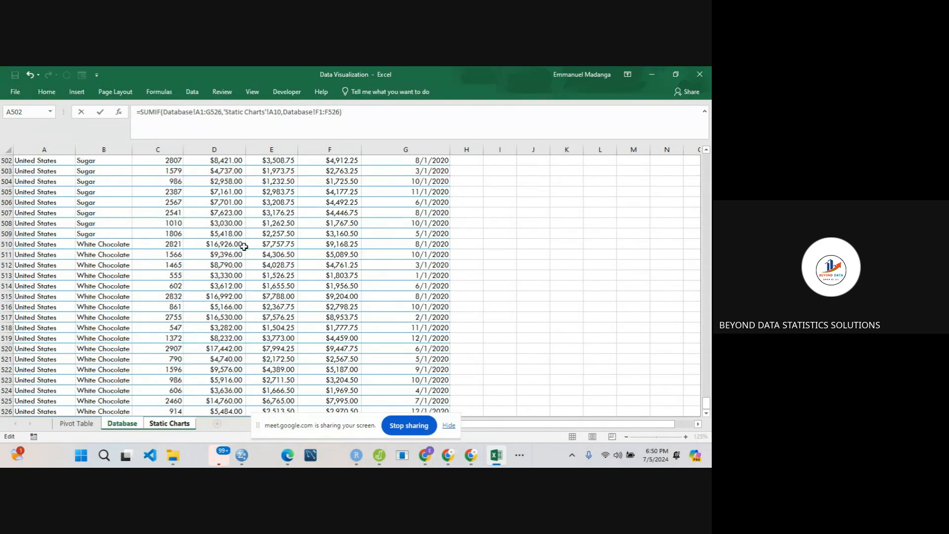
key("Return")
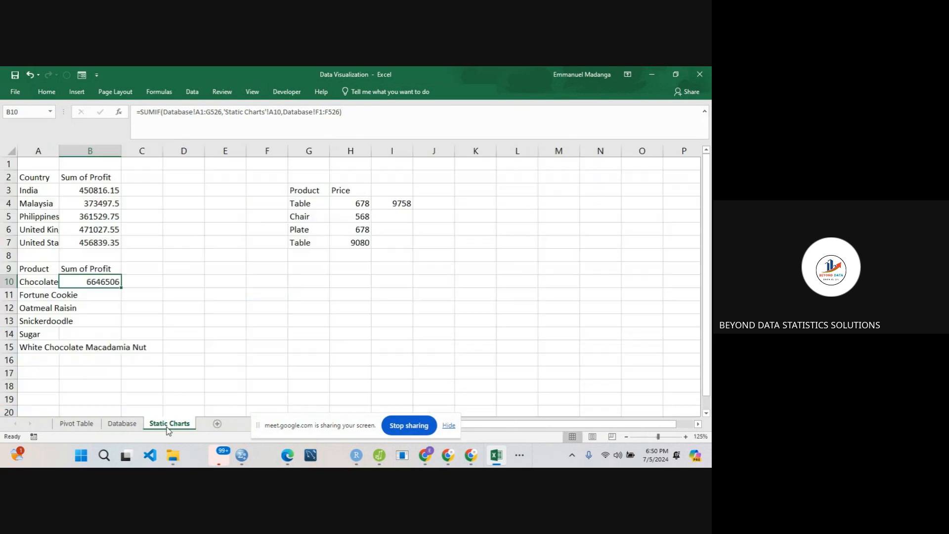
- Make the criteria range in the B10 formula absolute as $A$1:$G$526
double_click(96, 281)
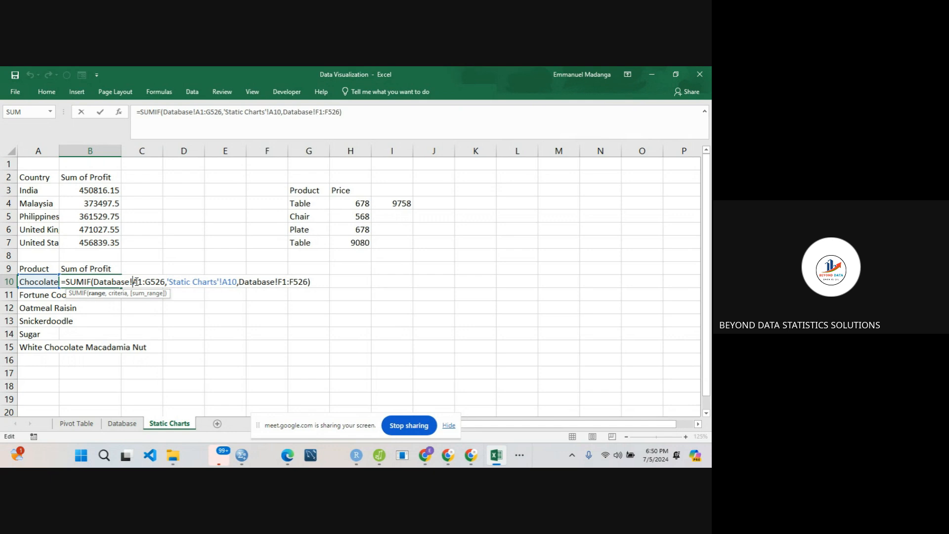
type("$")
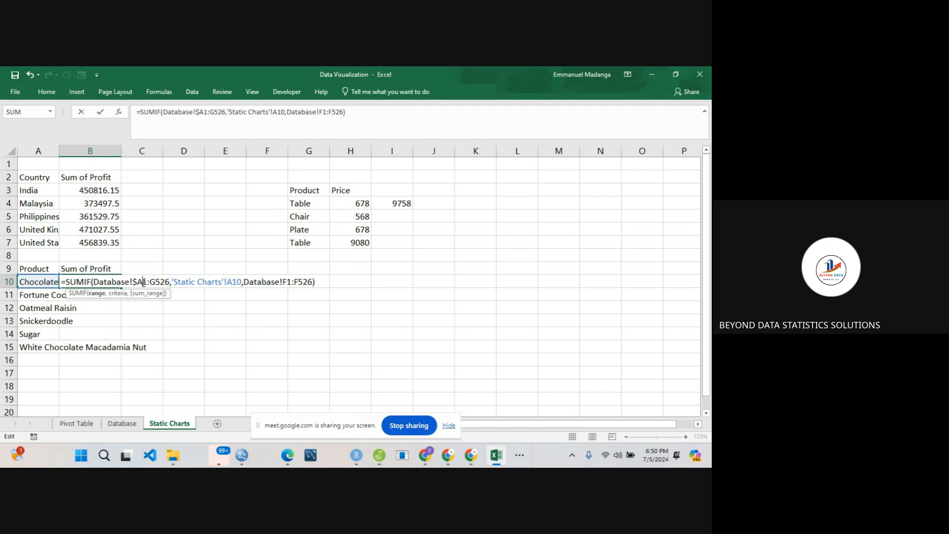
left_click(143, 282)
type("$")
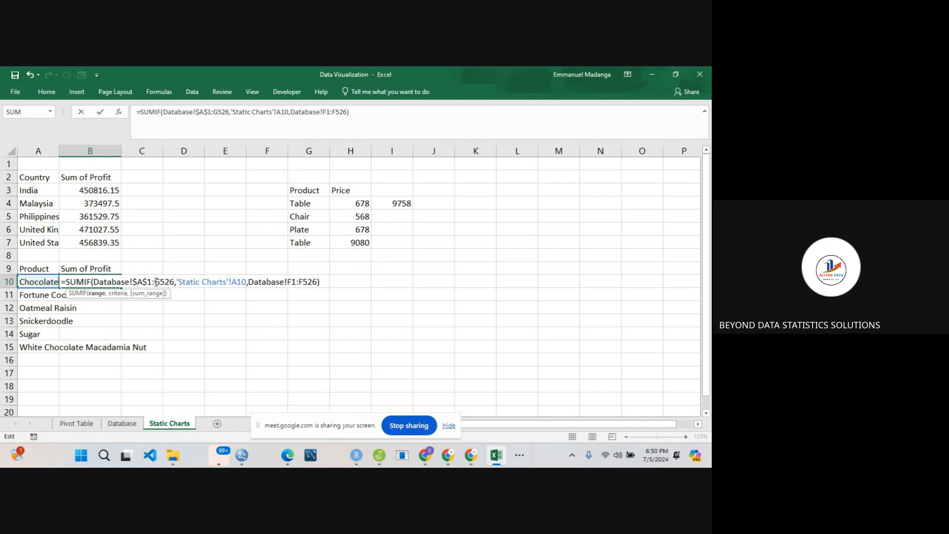
left_click(155, 282)
type("$")
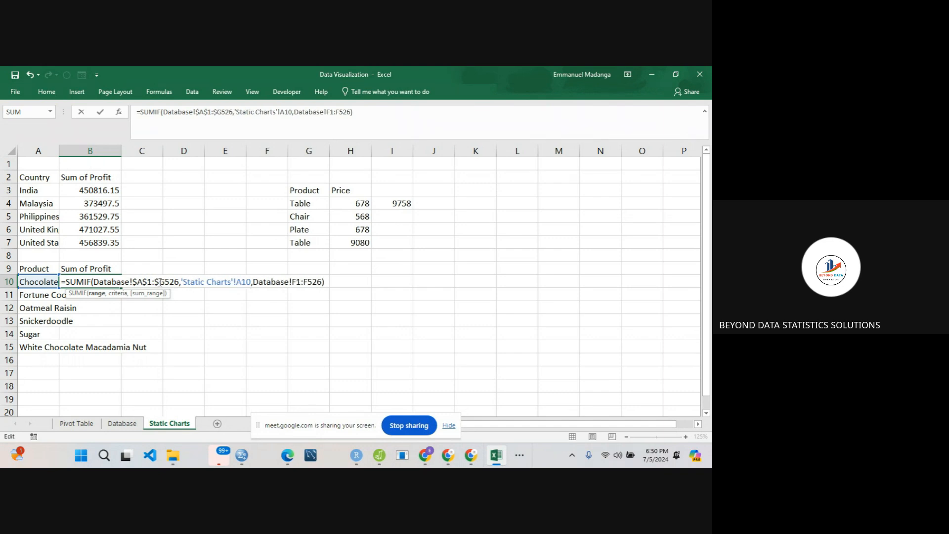
left_click(166, 281)
type("$")
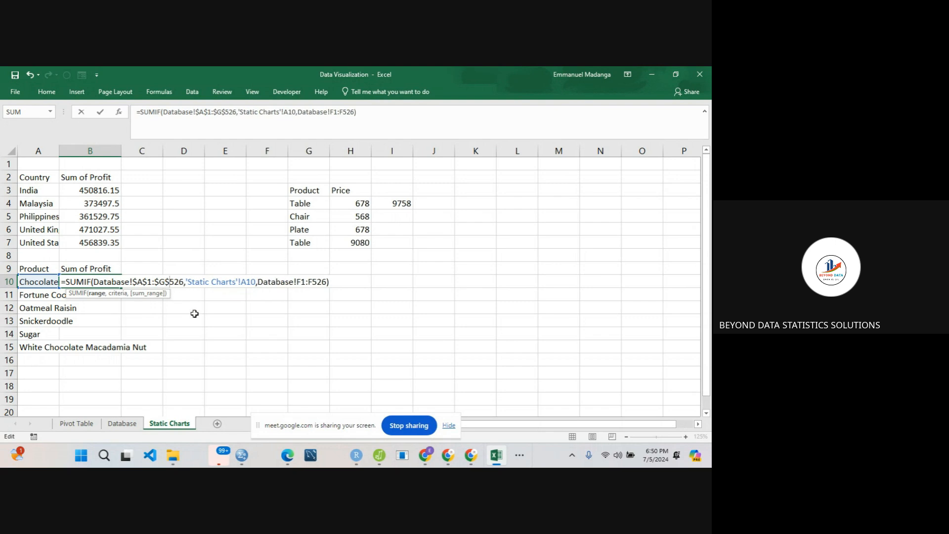
- Make the sum range in the B10 formula absolute as $F$1:$F$526 and commit the formula
left_click(298, 281)
type("$A")
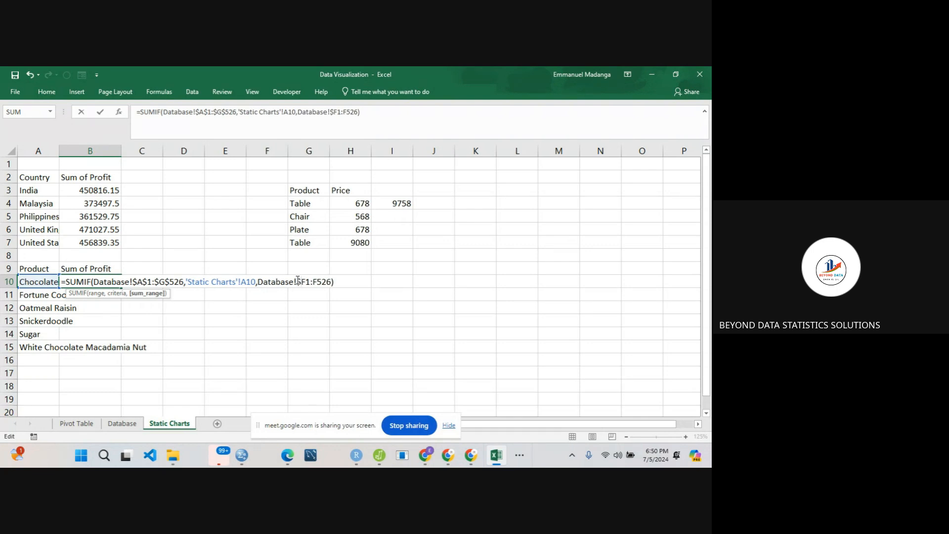
type("$")
left_click(319, 282)
type("$")
left_click(328, 283)
type("$")
key("Return")
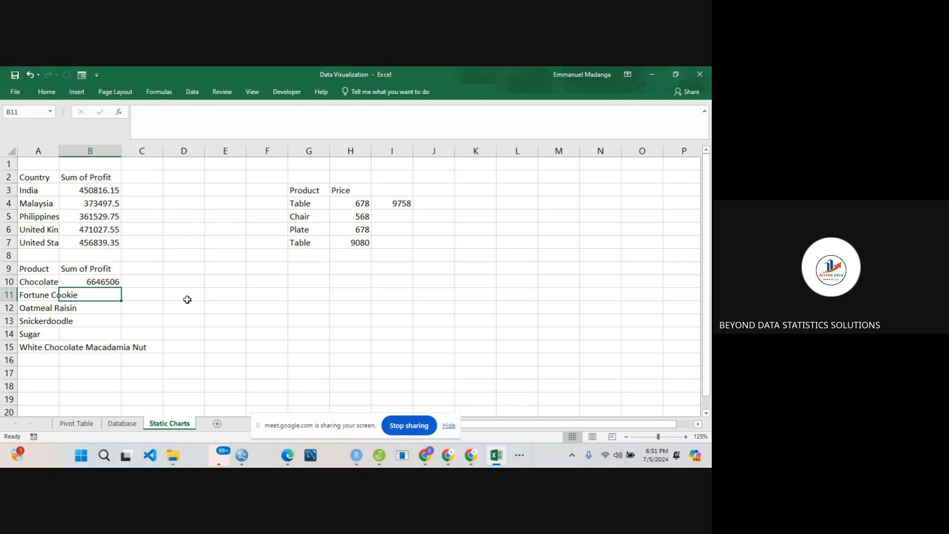
- Fill the SUMIF formula from B10 down to B15 for the remaining products
left_click(95, 278)
left_click_drag(121, 288, 121, 288)
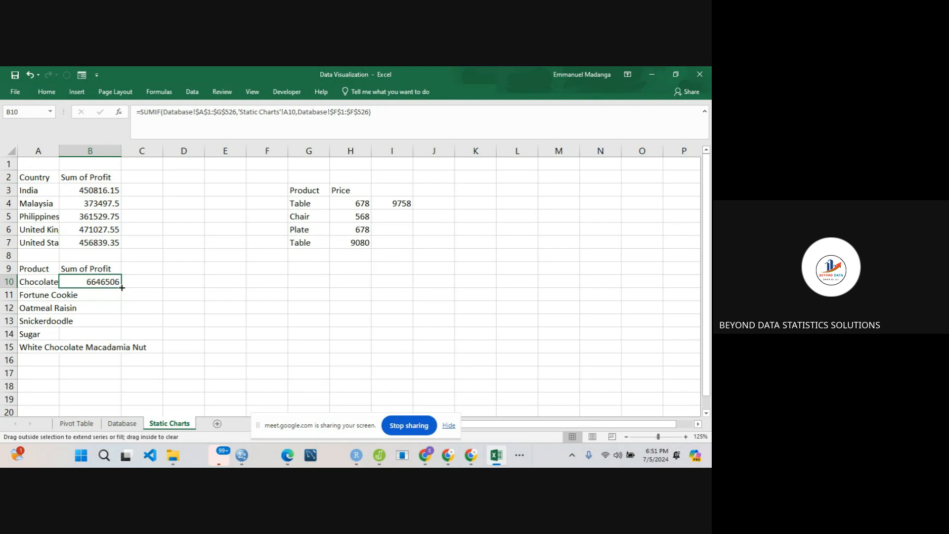
left_click_drag(121, 287, 118, 348)
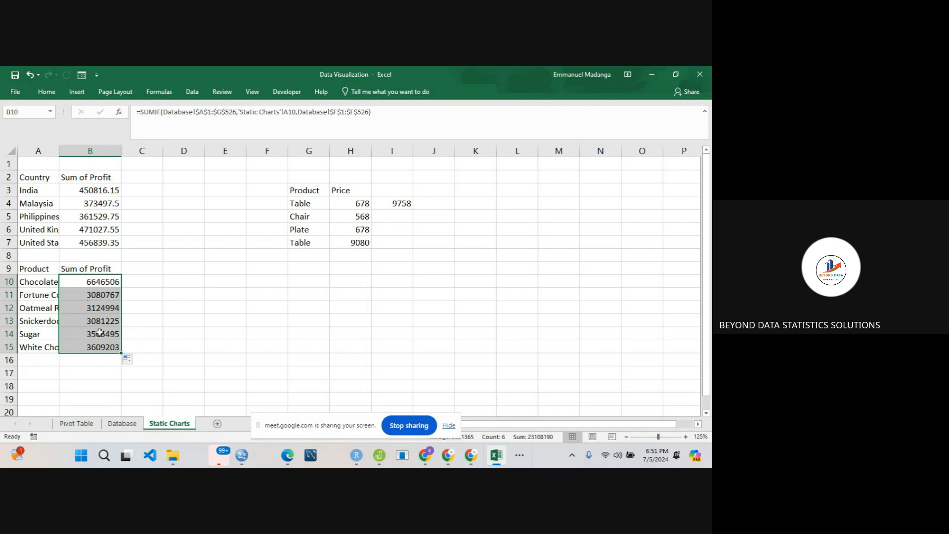
- Apply the dollar Accounting format to the product profits in B10:B15 and autofit column B
left_click(49, 93)
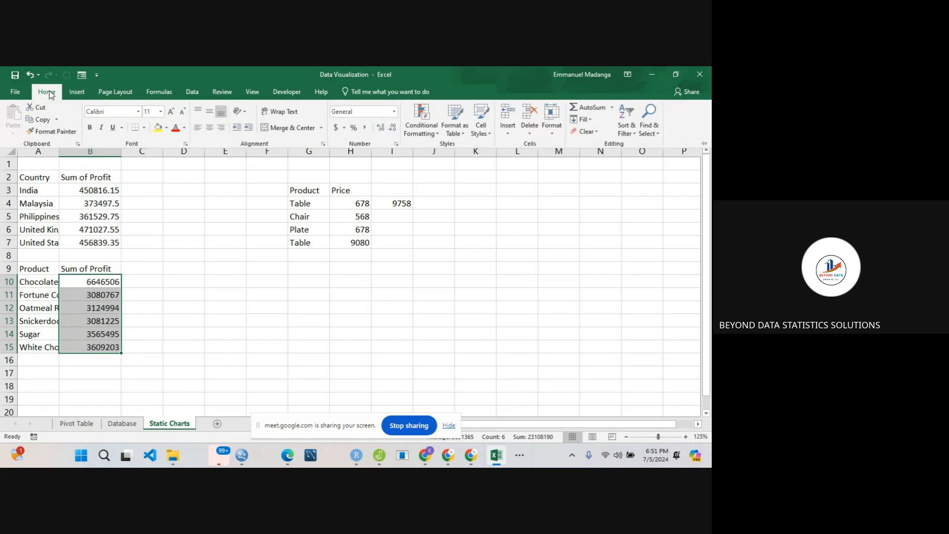
left_click(336, 129)
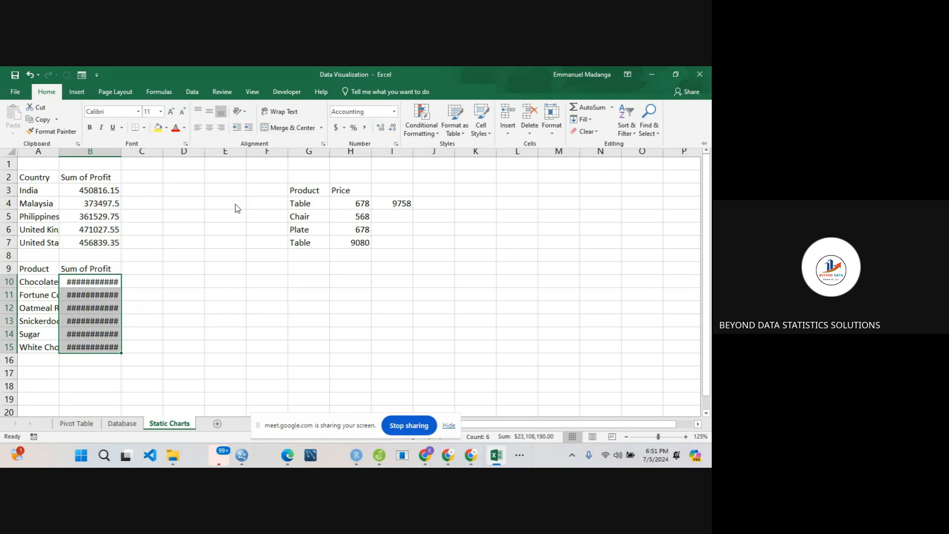
left_click(121, 151)
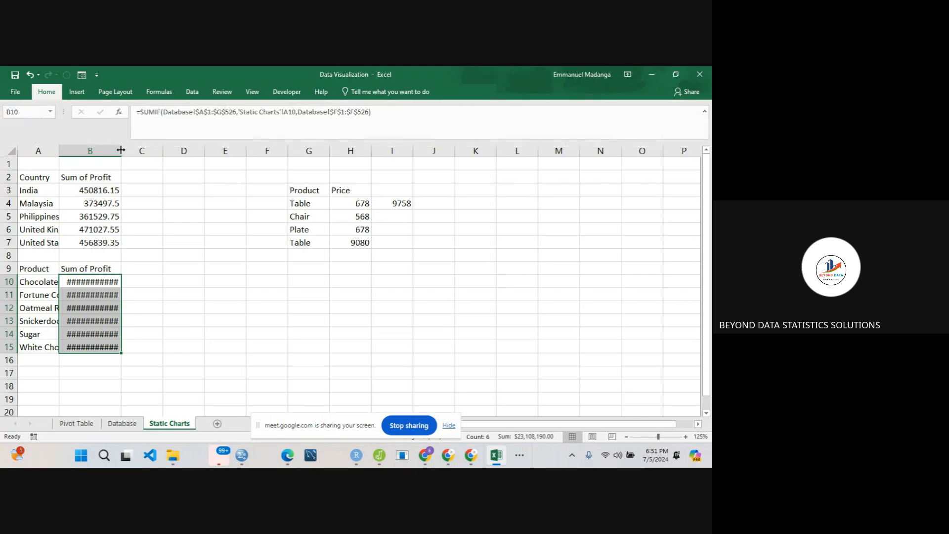
double_click(121, 152)
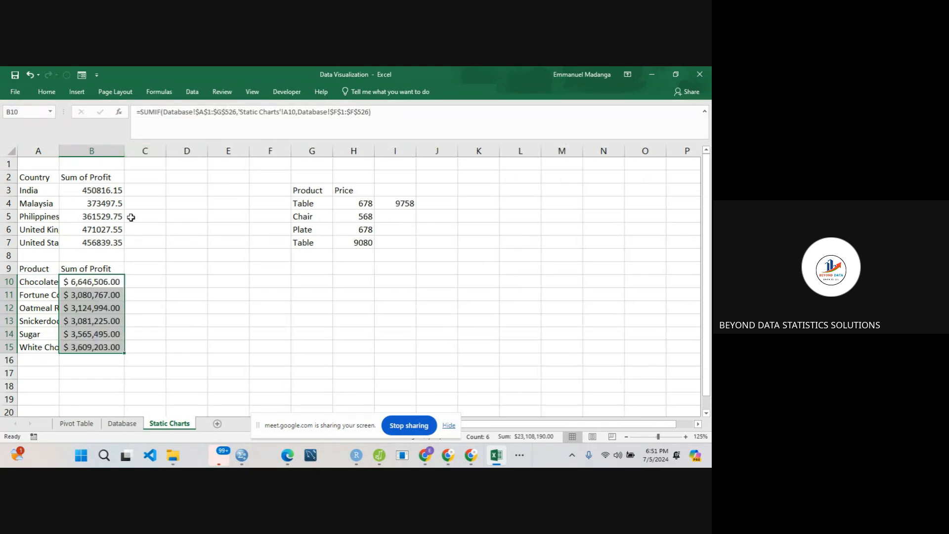
- Apply the dollar Accounting format to the country profits in B3:B7
left_click(93, 189)
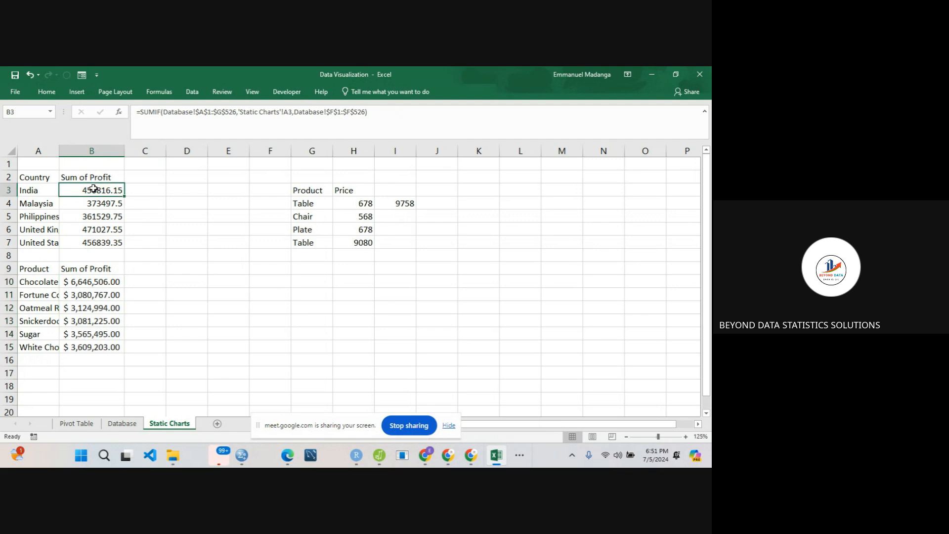
left_click_drag(93, 188, 102, 241)
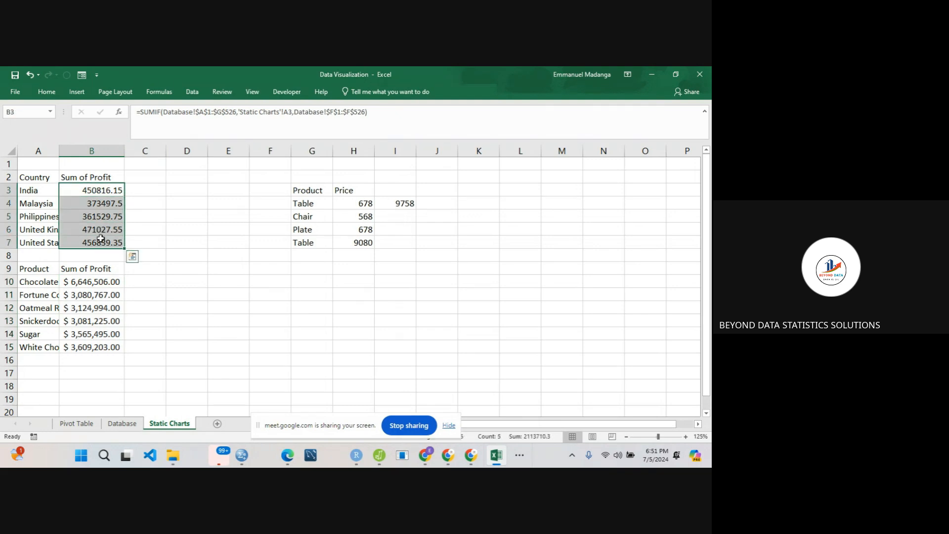
left_click(47, 92)
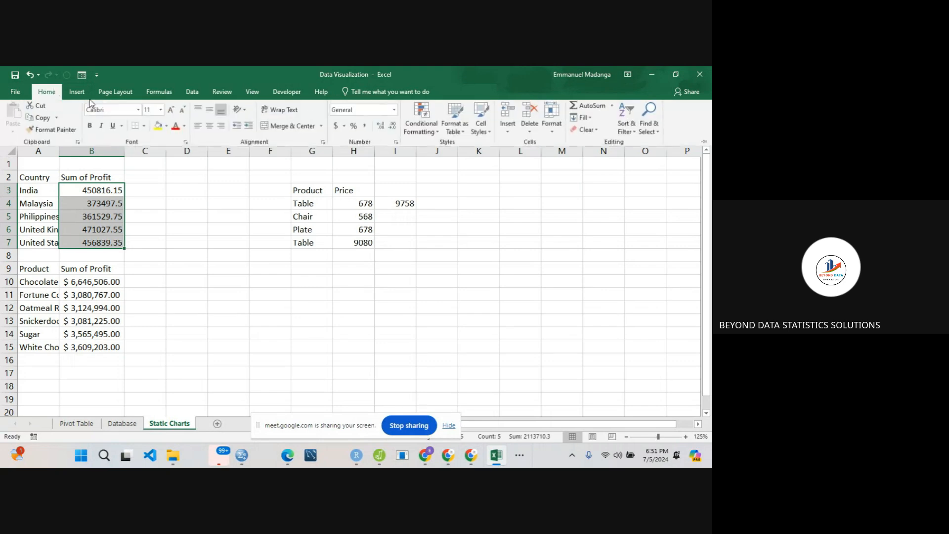
left_click(336, 128)
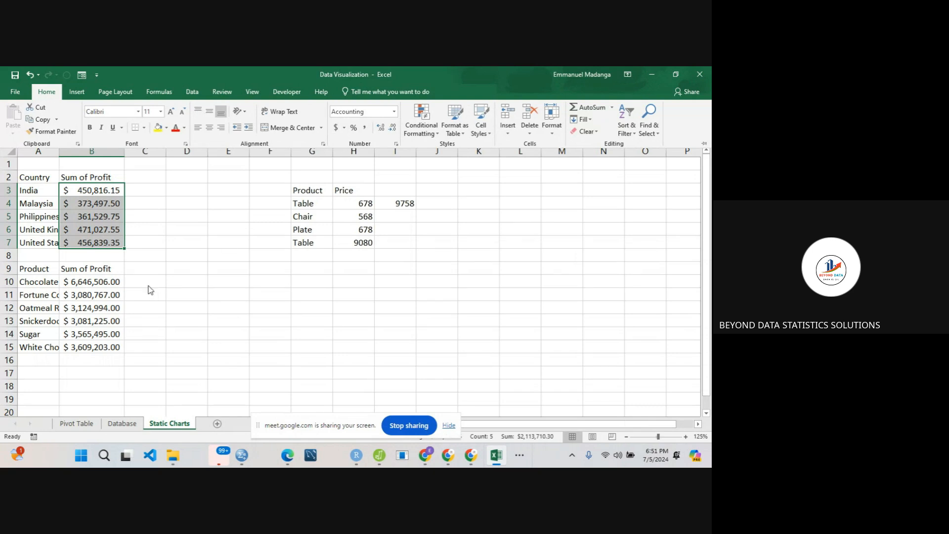
left_click(93, 301)
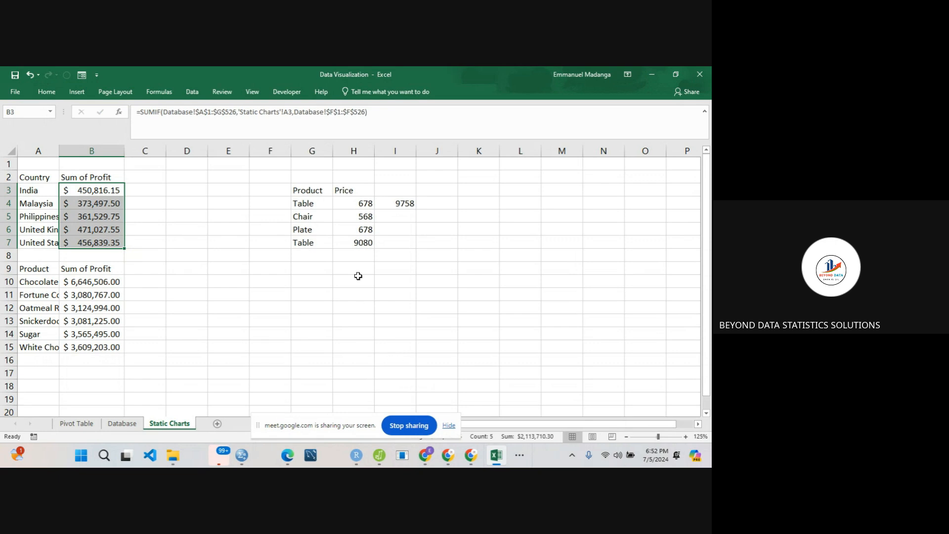
- Clear the contents of the sample Product and Price table in G3:I7
left_click_drag(314, 193, 390, 245)
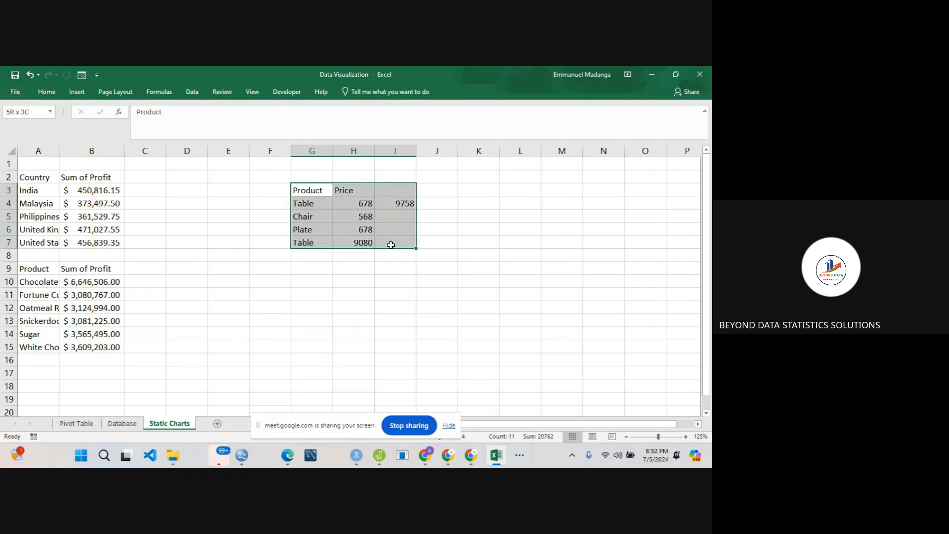
right_click(354, 210)
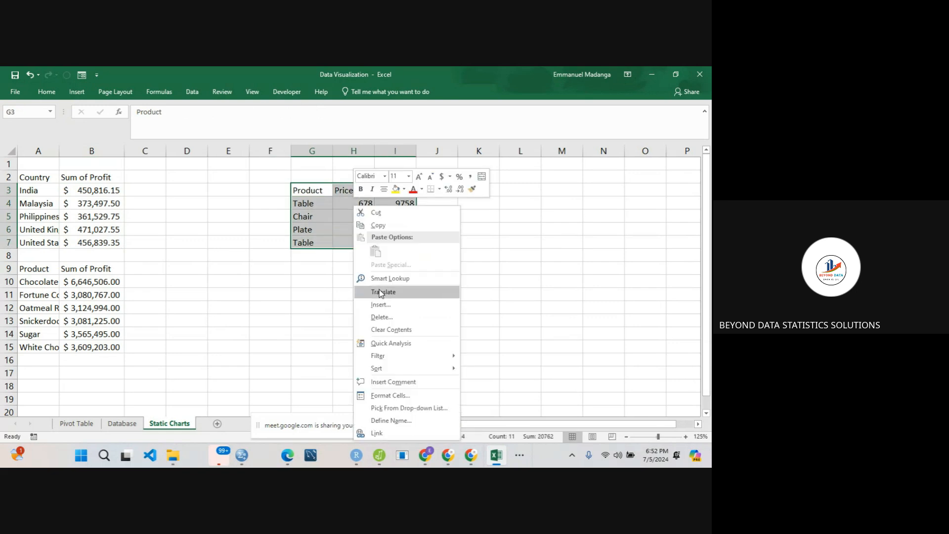
left_click(384, 329)
left_click(285, 267)
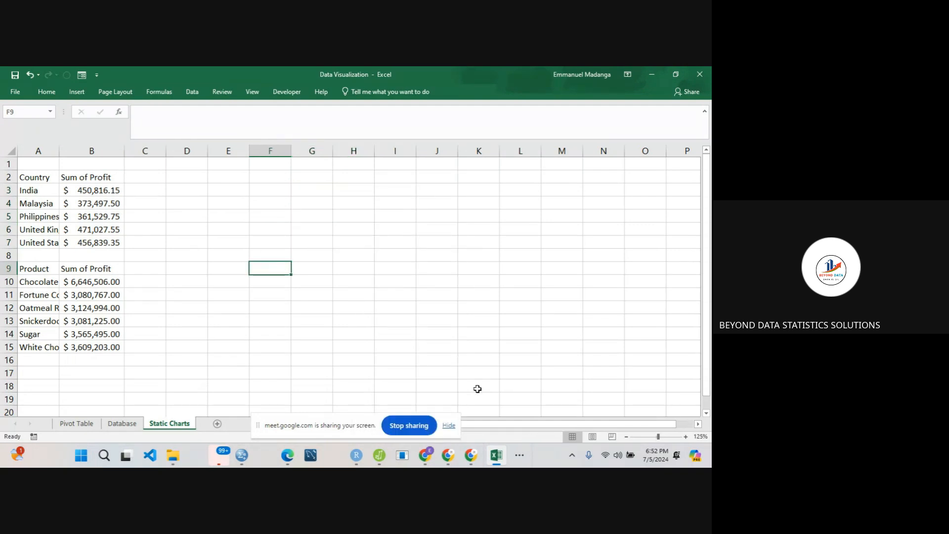
left_click(416, 427)
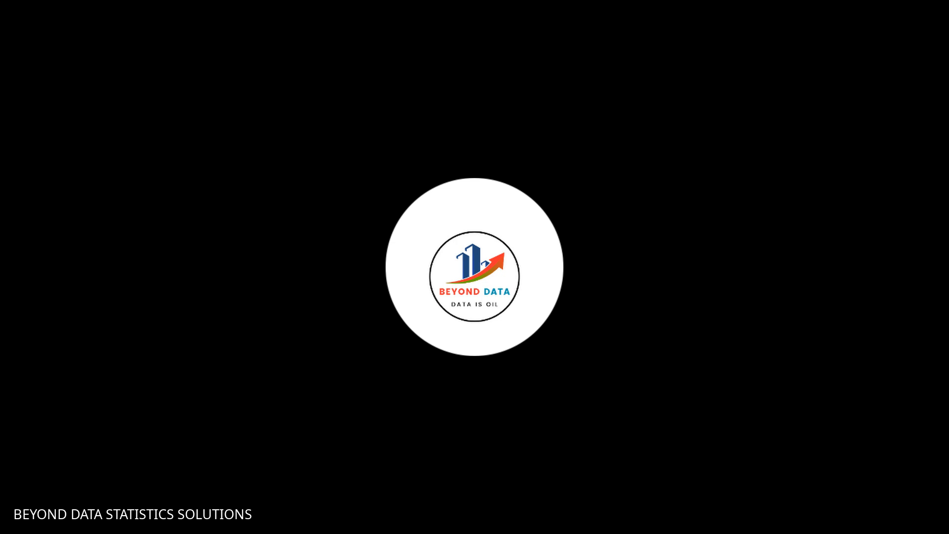
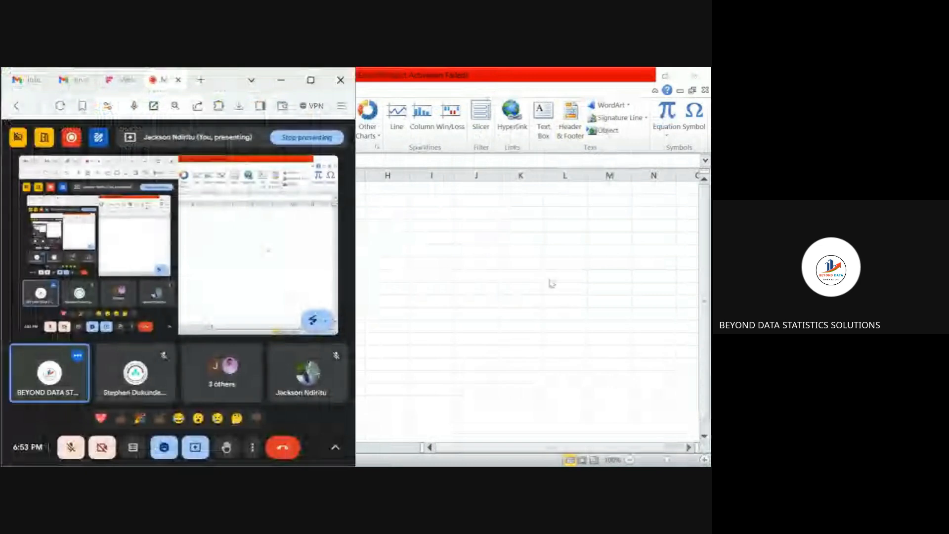
- Switch to the Excel workbook and look through the Database and Sheet3 worksheets, ending on the Static charts worksheet
left_click(550, 283)
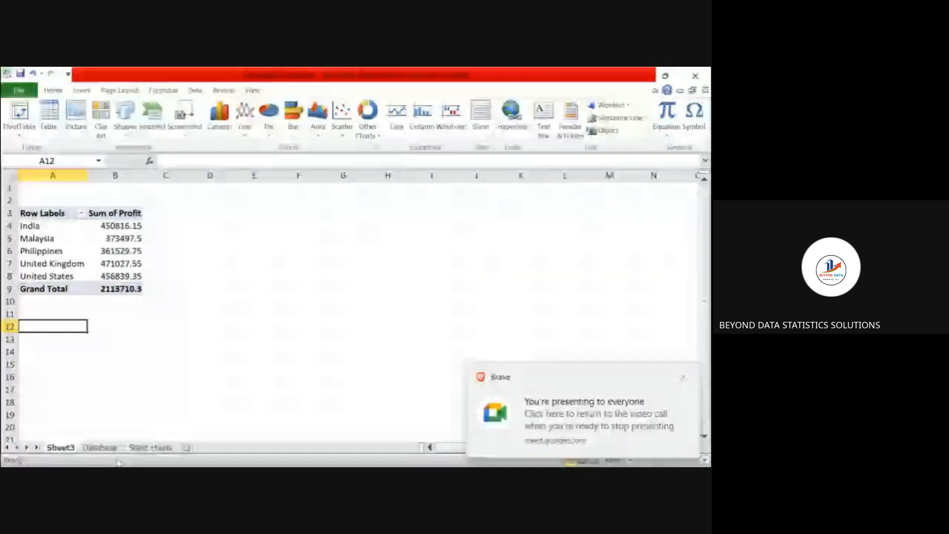
left_click(102, 448)
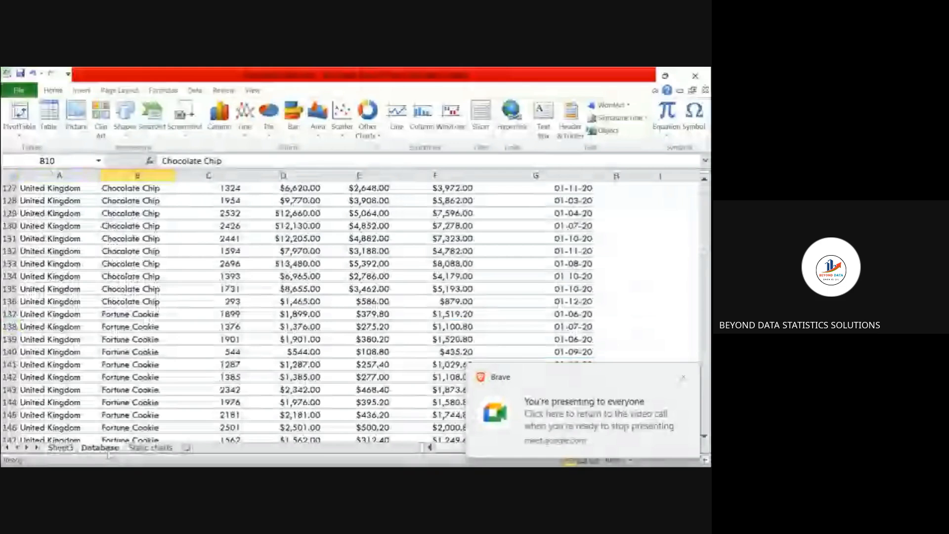
left_click(143, 448)
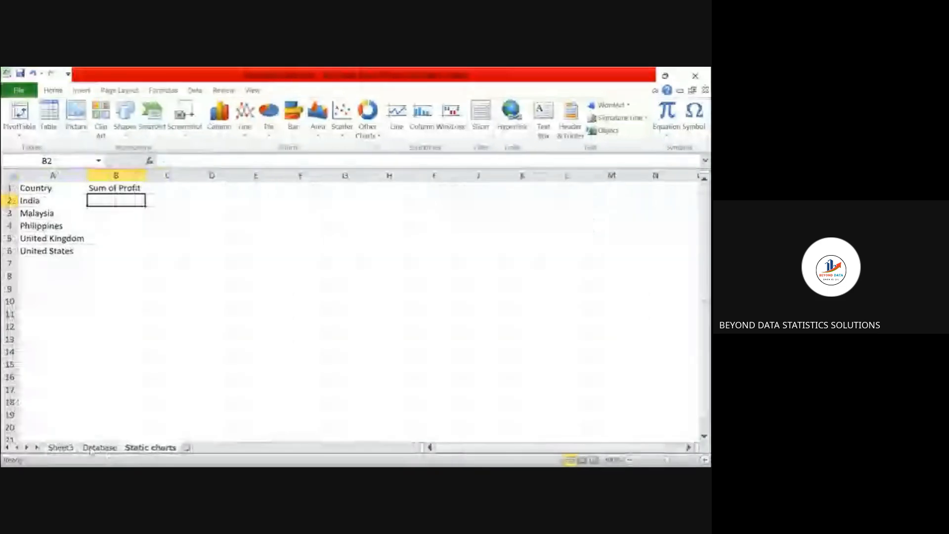
left_click(64, 448)
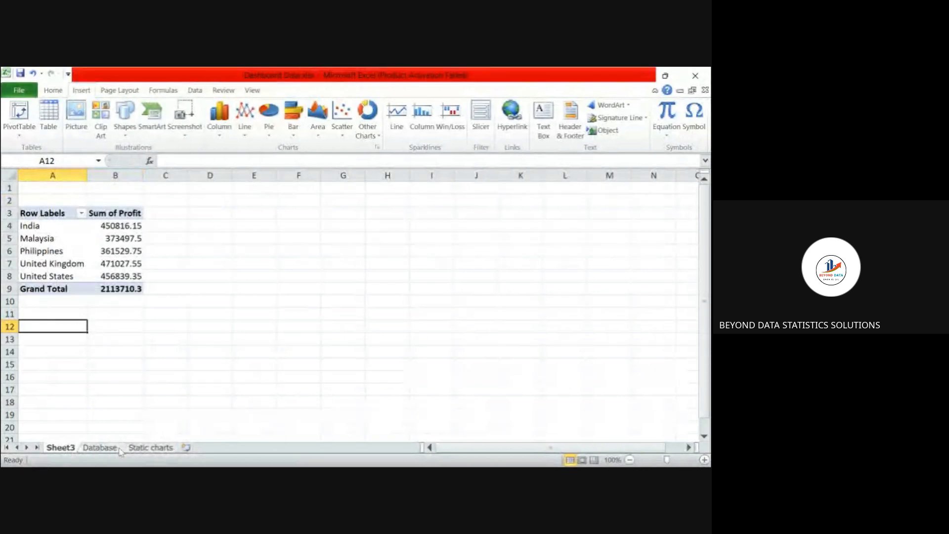
left_click(138, 448)
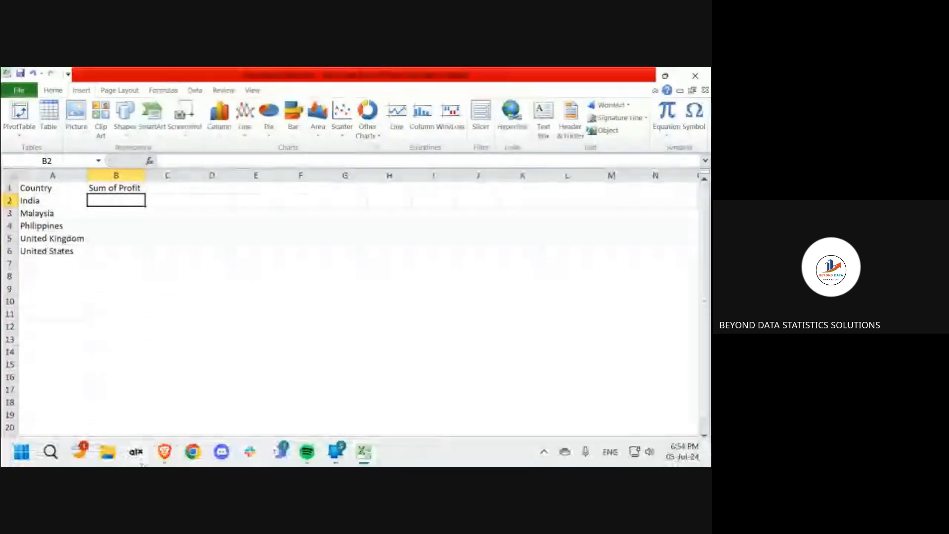
- Switch to the Google Meet call, unmute the microphone and return to the Excel workbook
mouse_move(165, 451)
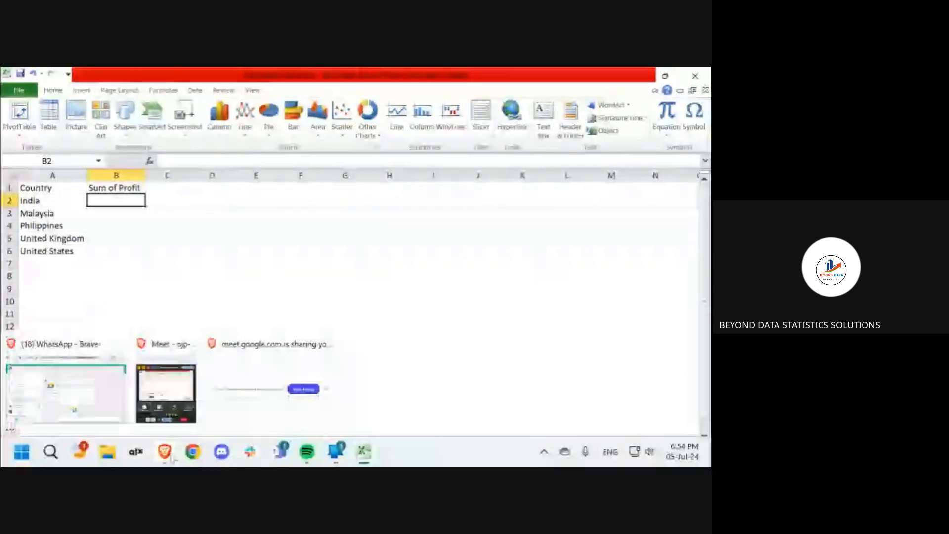
left_click(166, 394)
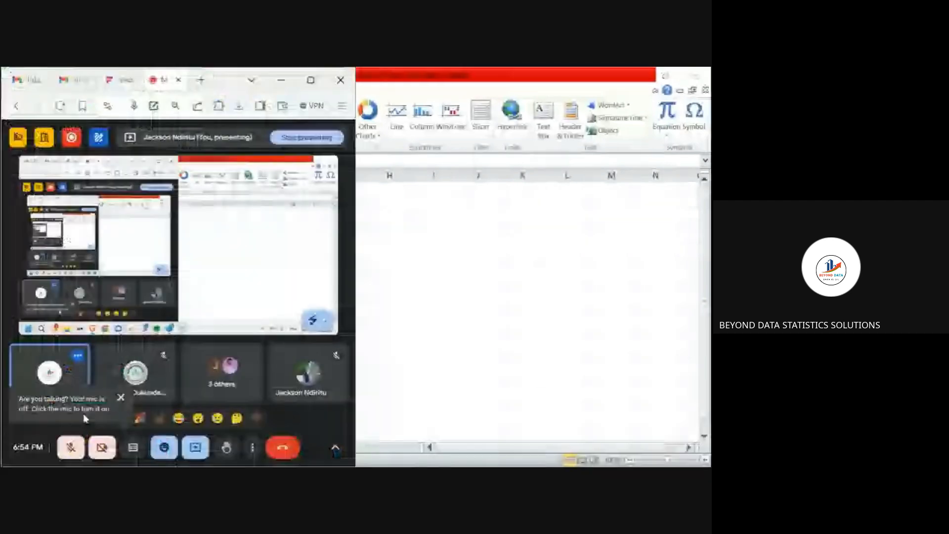
left_click(122, 397)
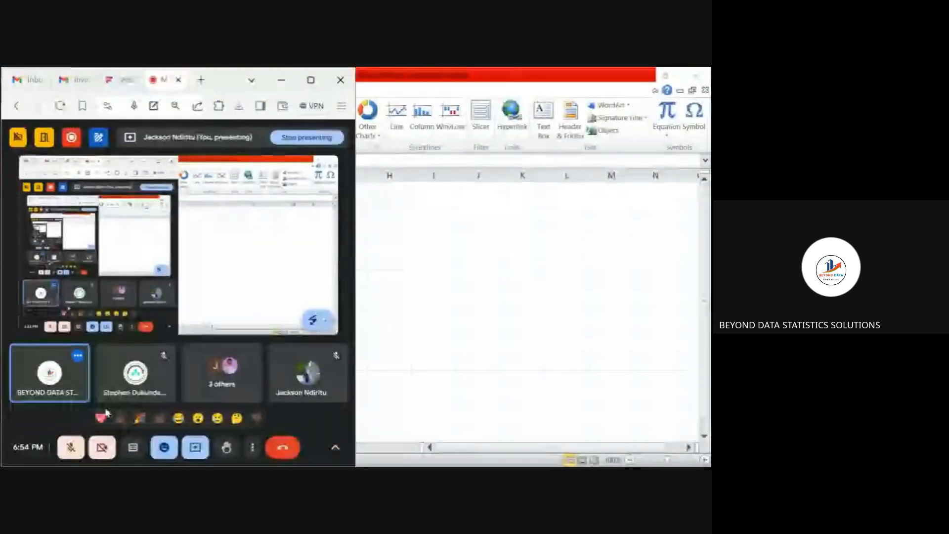
left_click(72, 448)
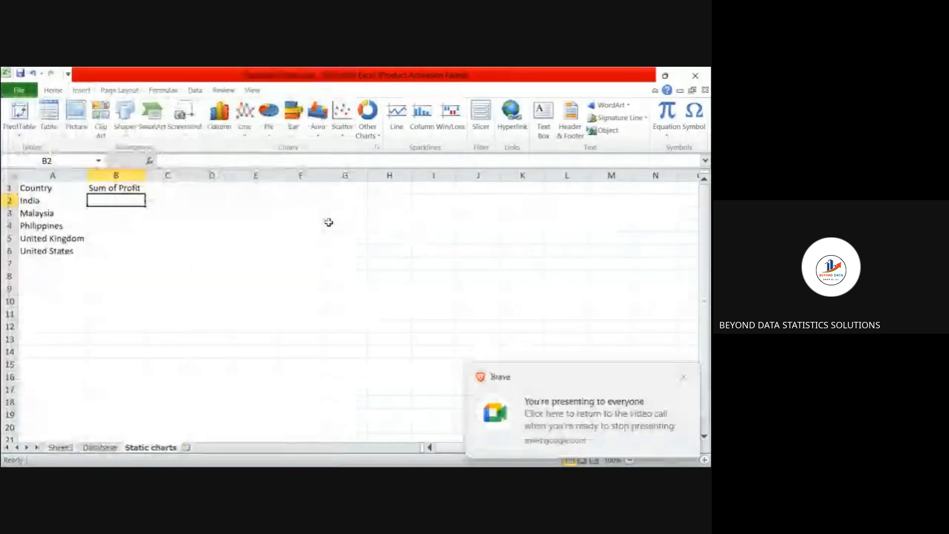
left_click(403, 220)
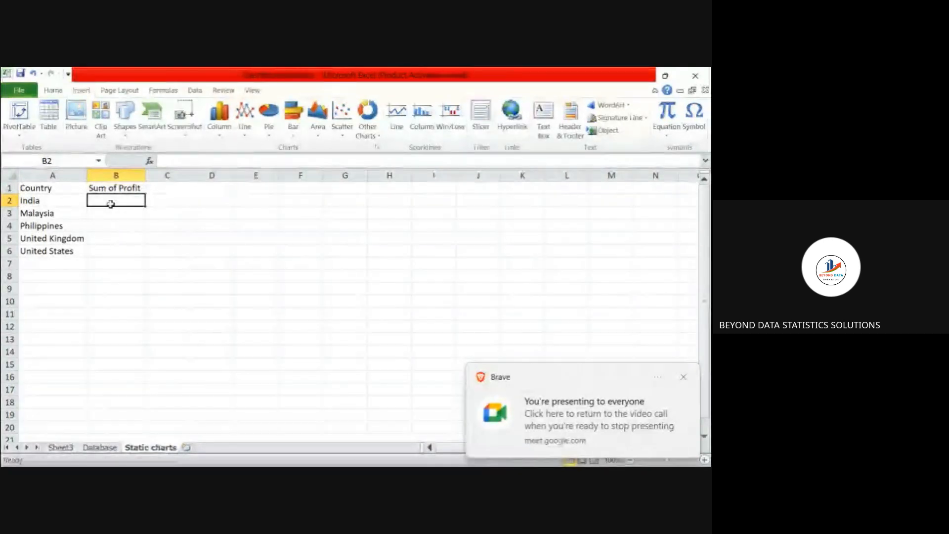
- Start a SUMIF formula in B2 for India's sum of profit
type("=")
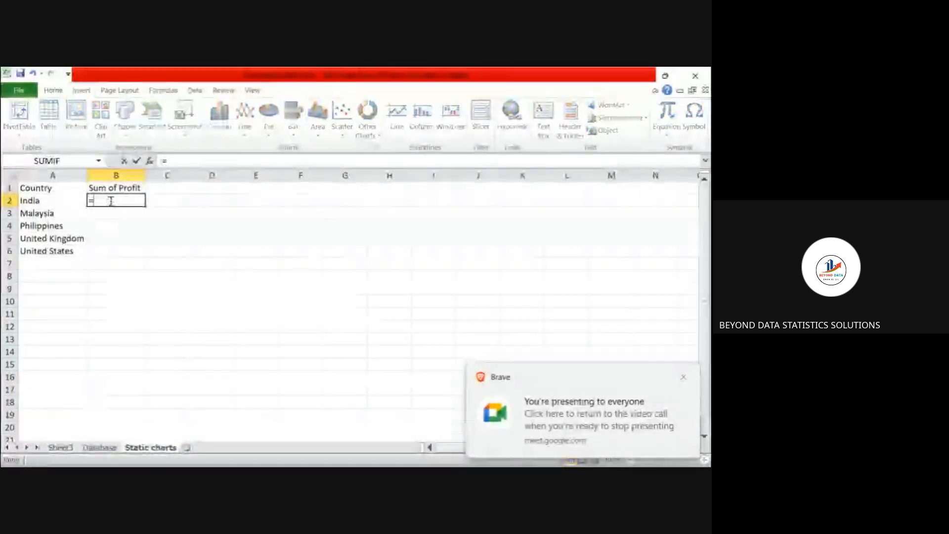
type("SU")
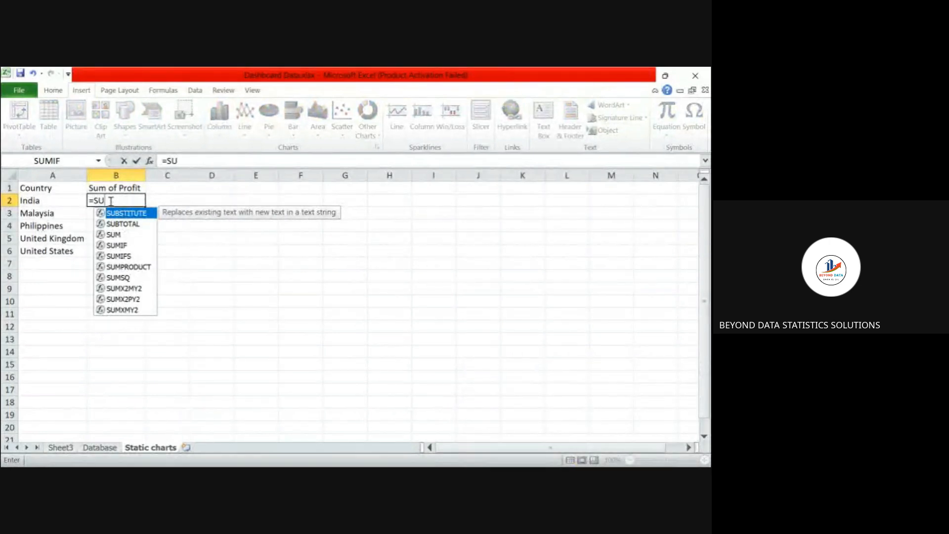
type("M")
left_click(126, 224)
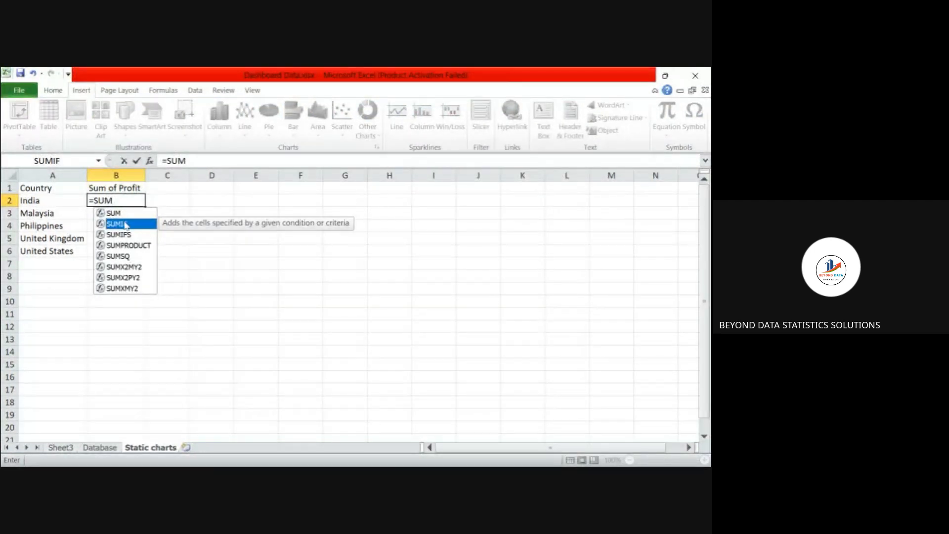
left_click(117, 203)
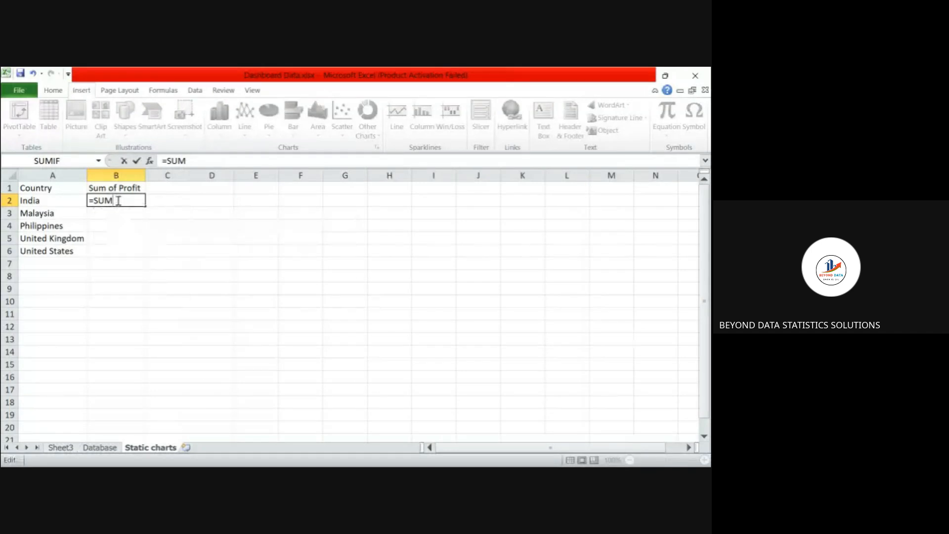
type("I")
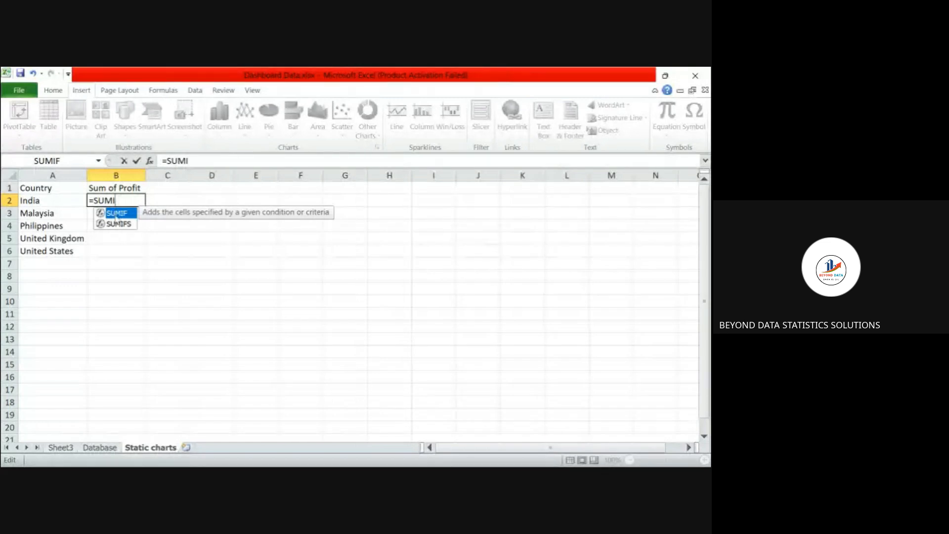
double_click(117, 213)
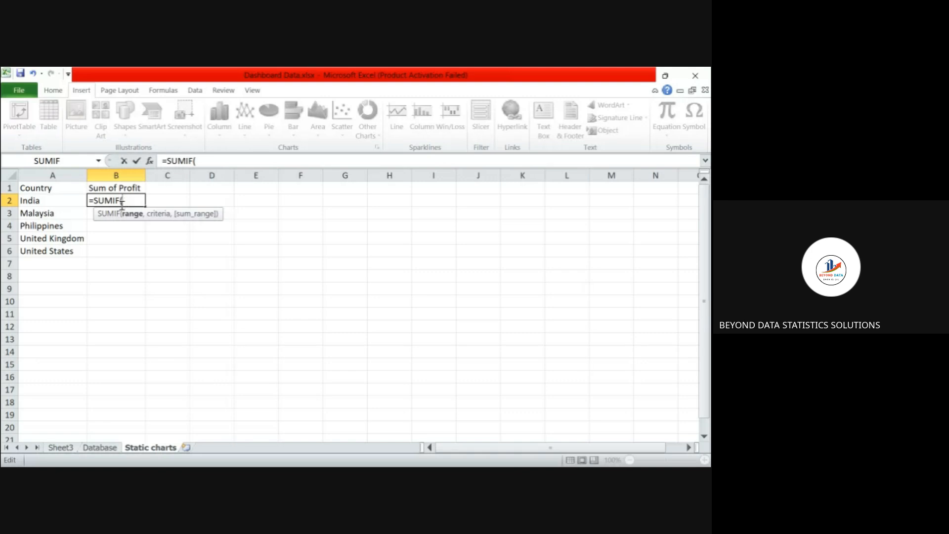
- Set the SUMIF range argument to A1:G526 on the Database worksheet
left_click(106, 450)
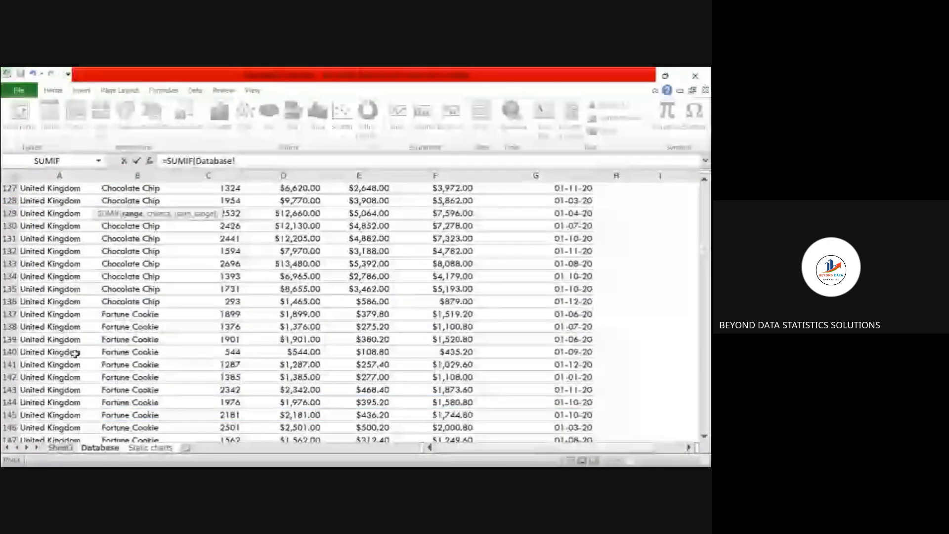
left_click(40, 186)
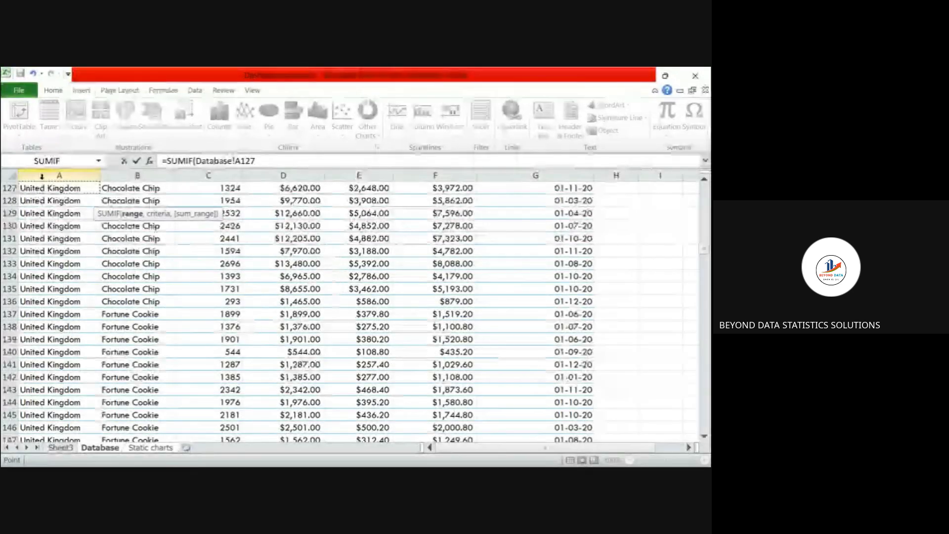
left_click(42, 176)
scroll(42, 175, "up", 4)
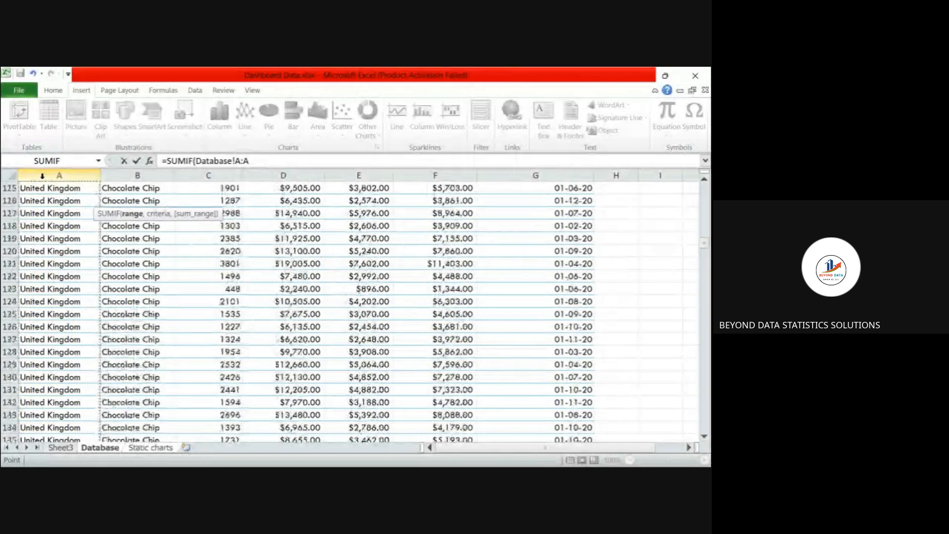
scroll(409, 218, "up", 11)
left_click_drag(706, 229, 707, 182)
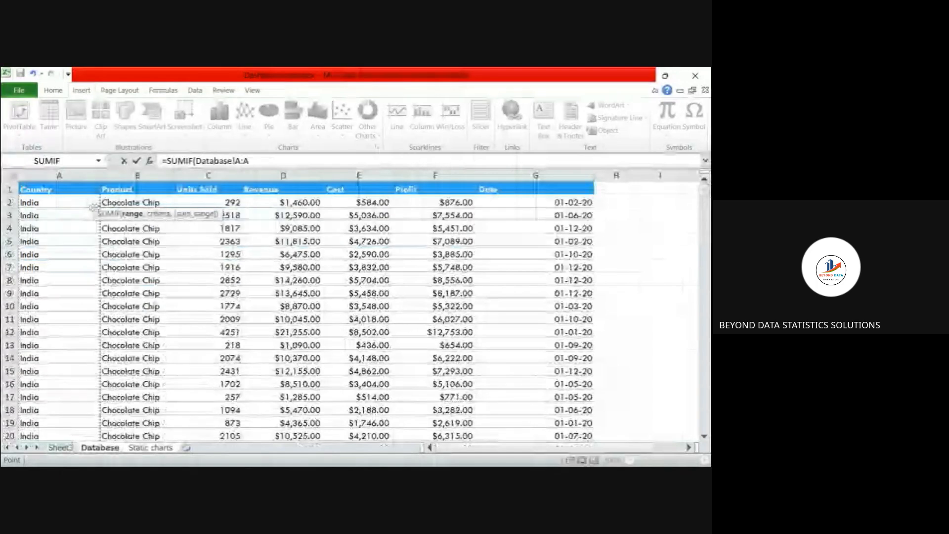
left_click(74, 188)
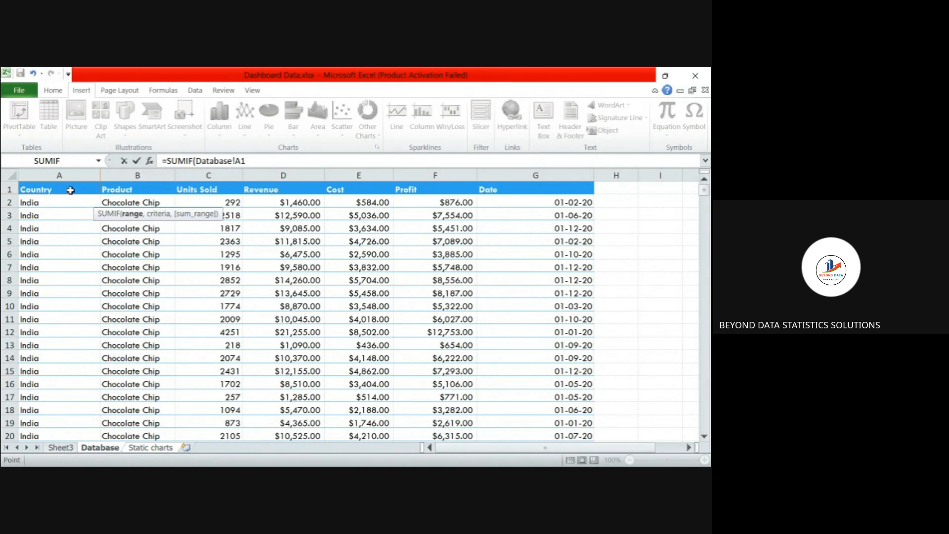
key("ctrl+shift+Right")
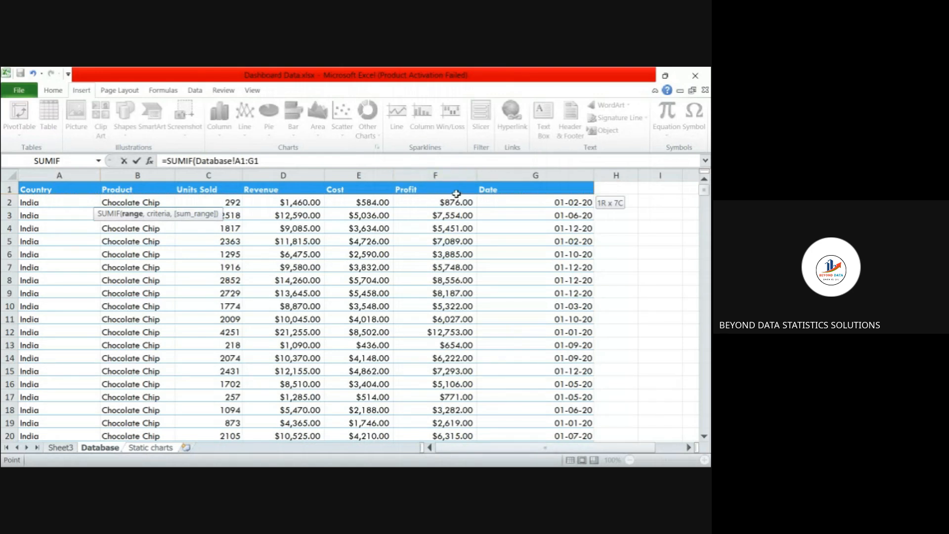
key("ctrl+shift+Down")
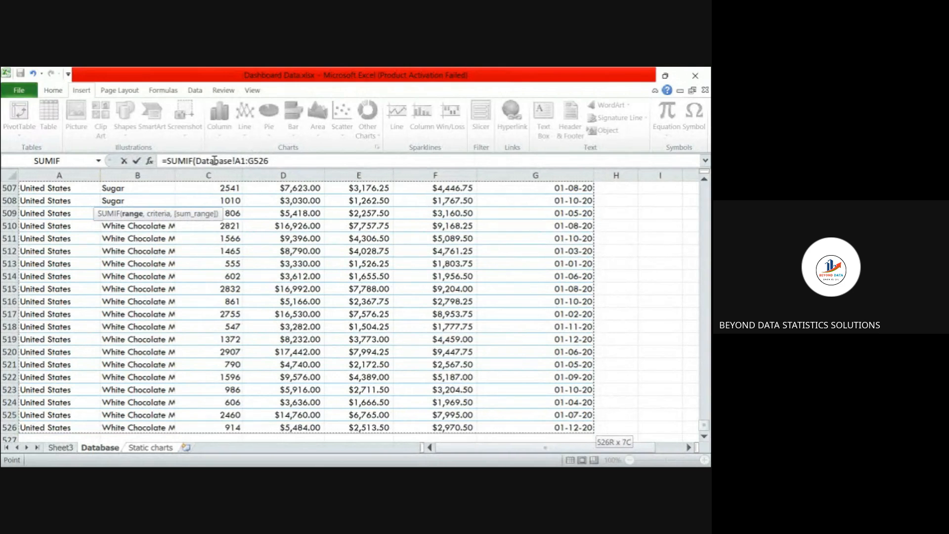
left_click(273, 161)
type(",")
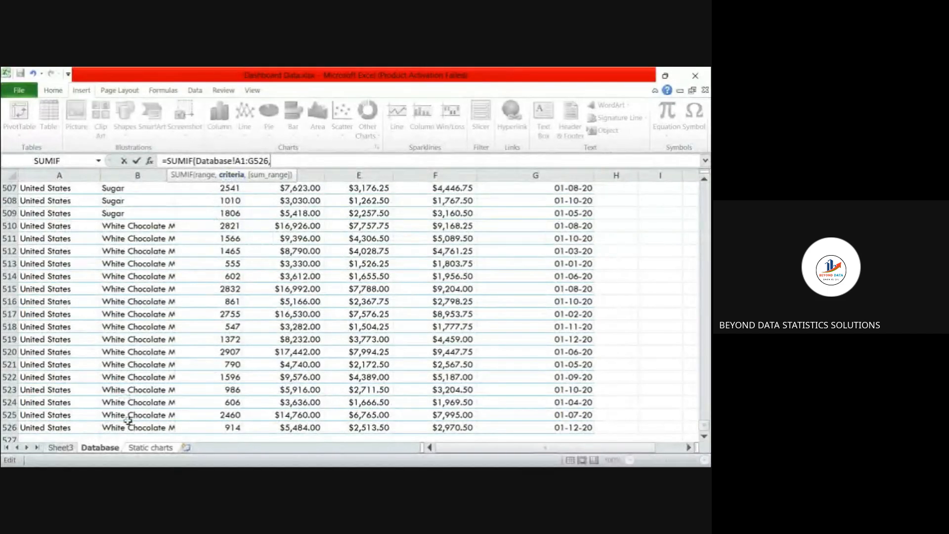
- Set the SUMIF criteria argument to cell A2 (India) on the Static charts worksheet
left_click(148, 450)
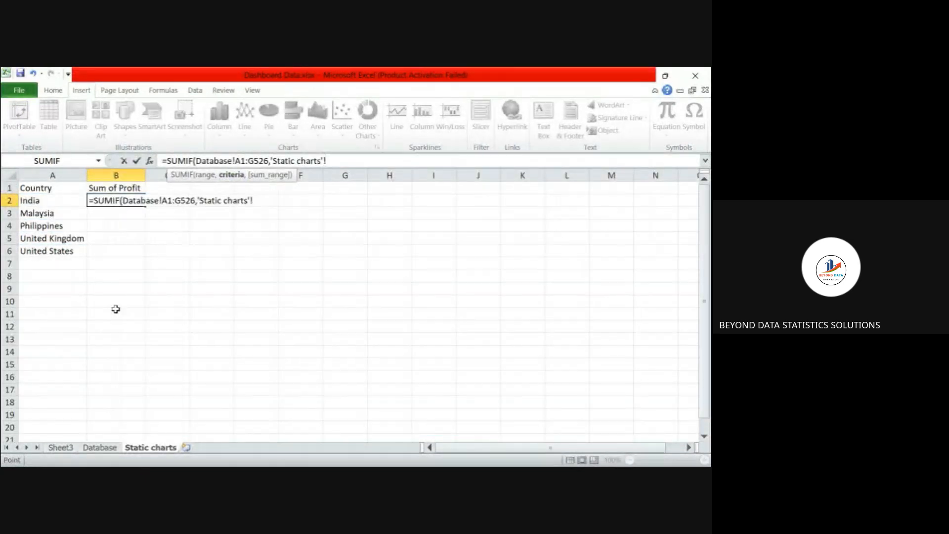
left_click(43, 201)
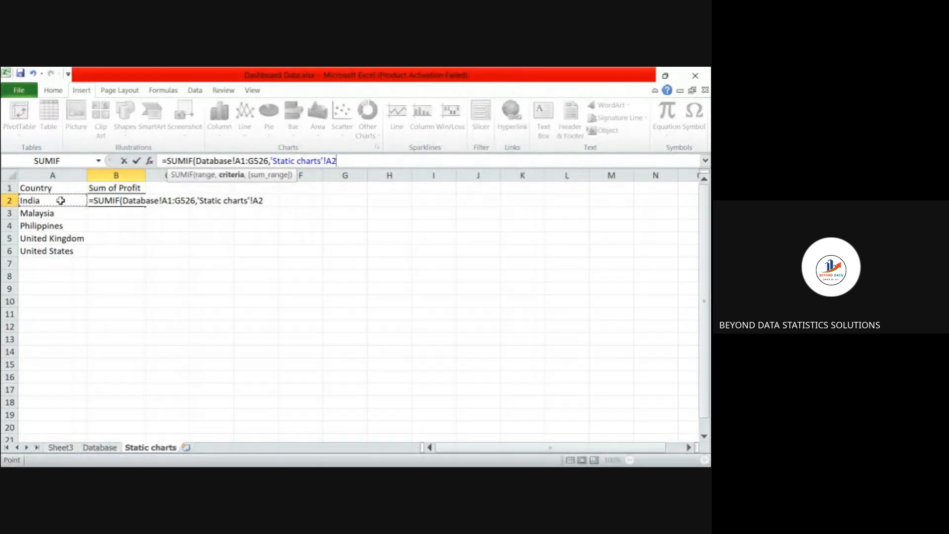
type(",")
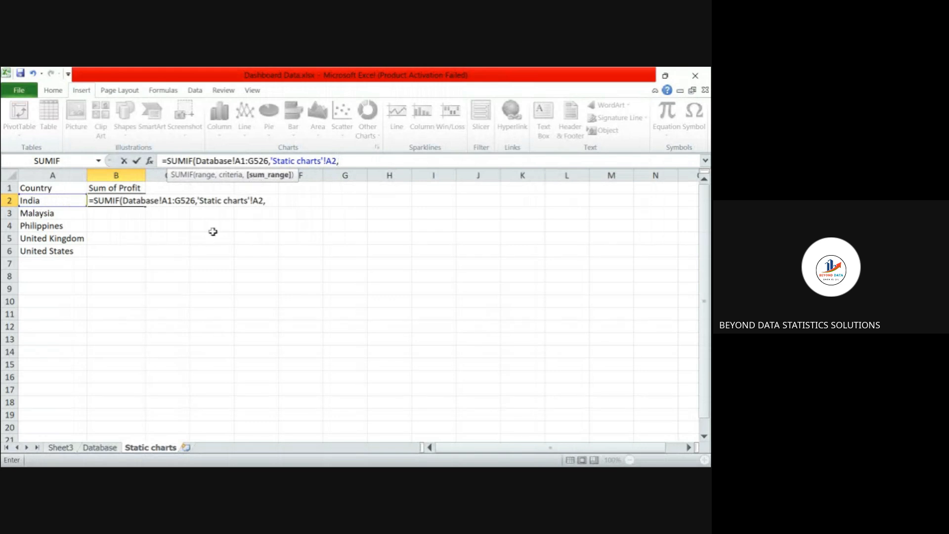
- Set the SUMIF sum range to the Profit cells F1:F526 on the Database worksheet and complete the formula
left_click(105, 448)
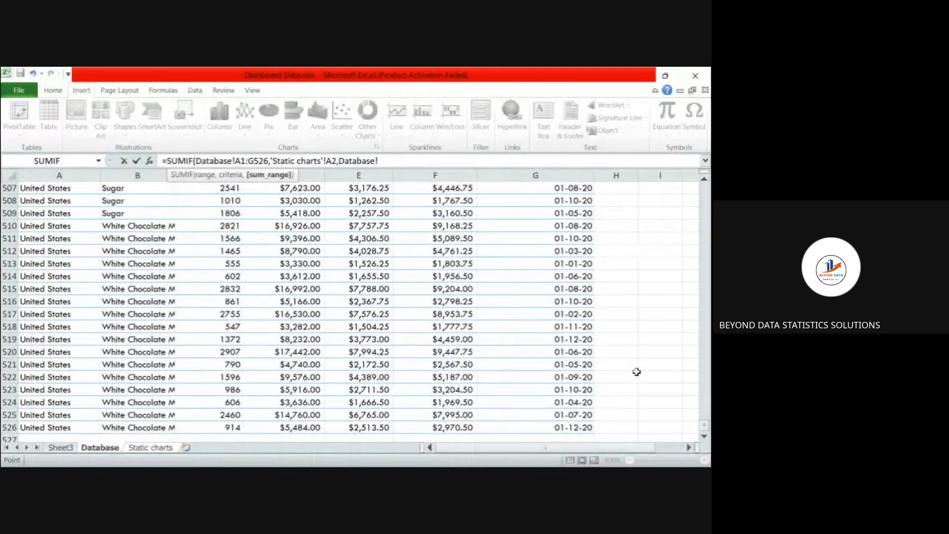
left_click_drag(705, 427, 704, 184)
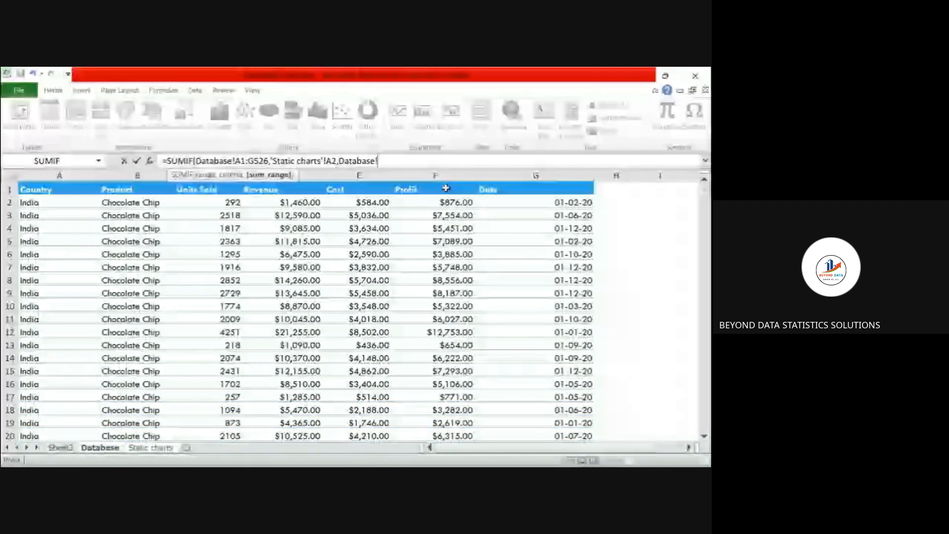
left_click(446, 187)
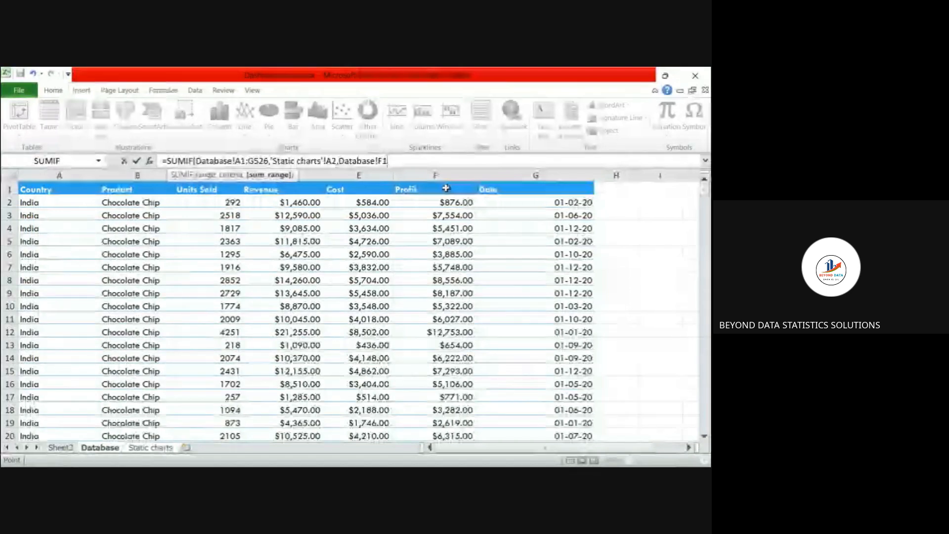
key("ctrl+shift+Down")
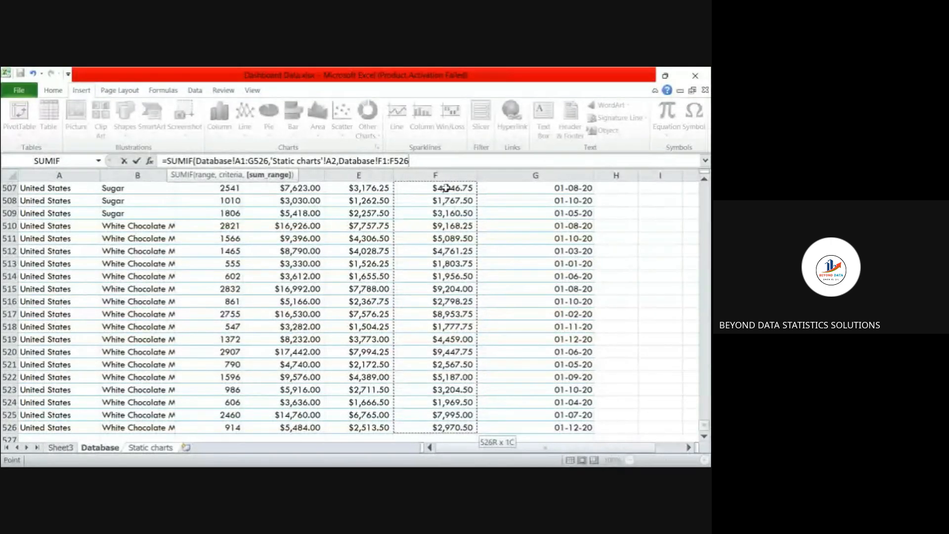
type(")")
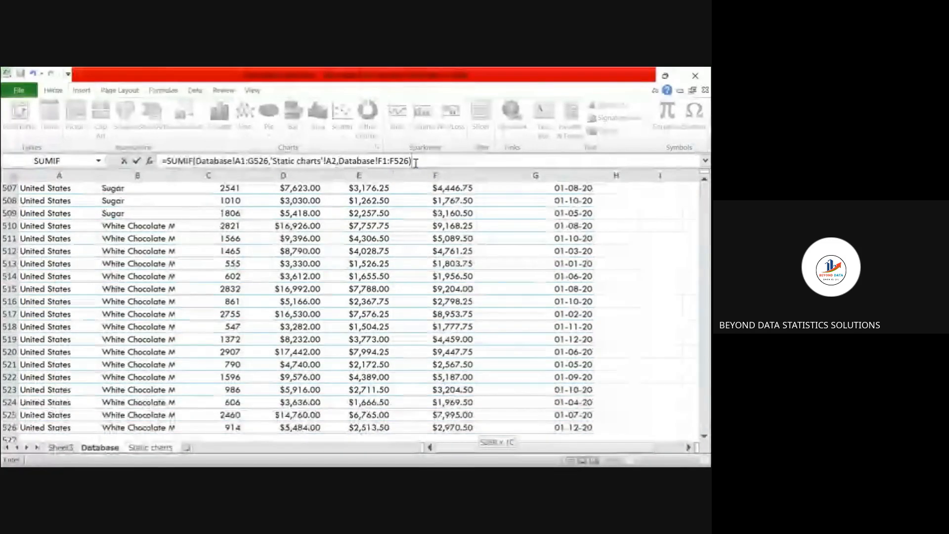
key("Return")
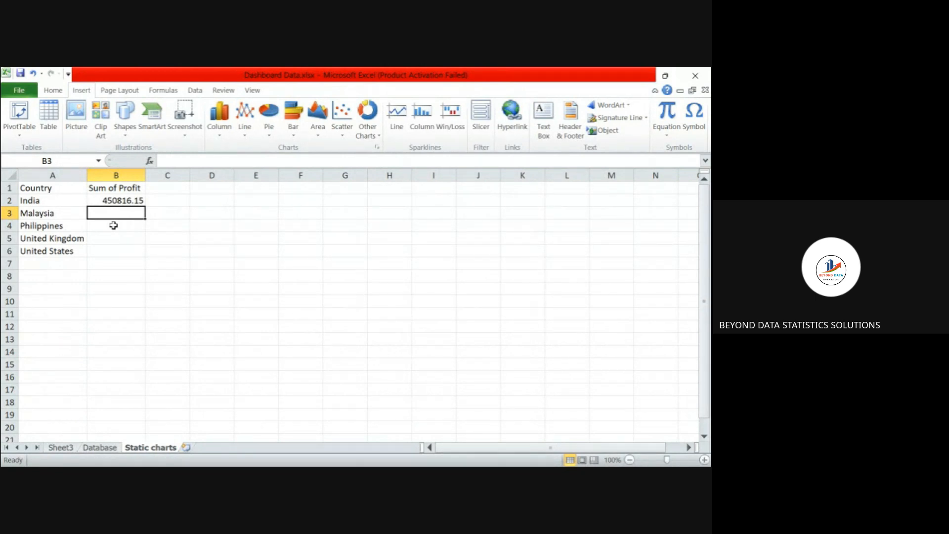
- Edit the SUMIF formula in B2 so its range starts at the absolute reference $A$1
left_click(120, 196)
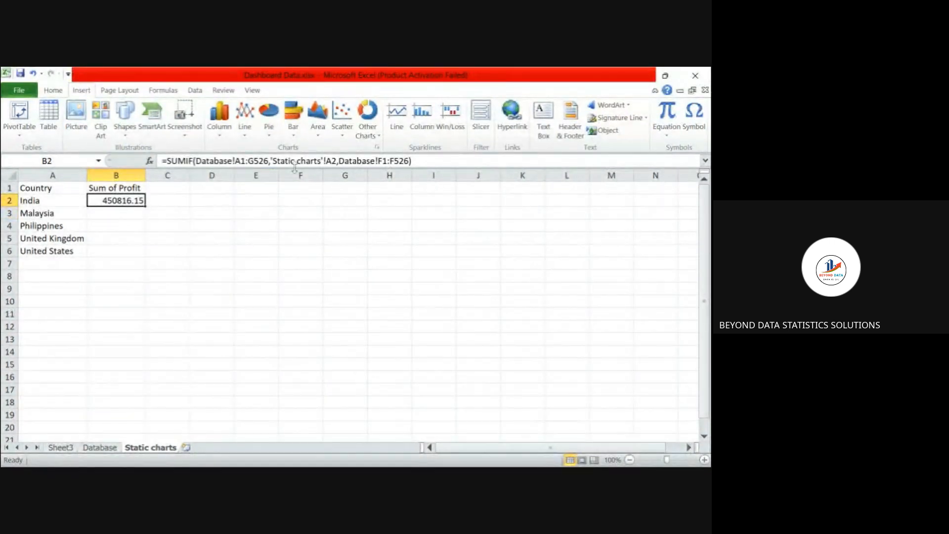
left_click(236, 160)
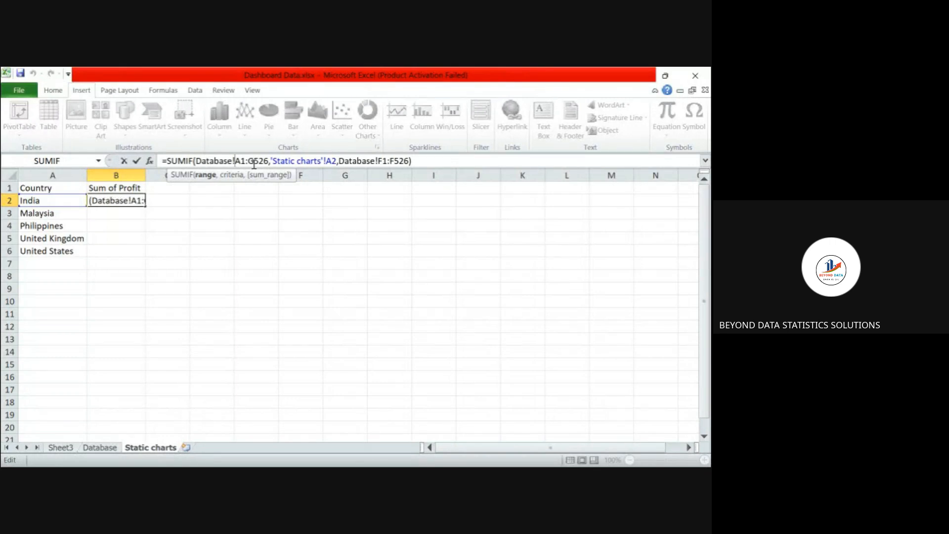
type("$")
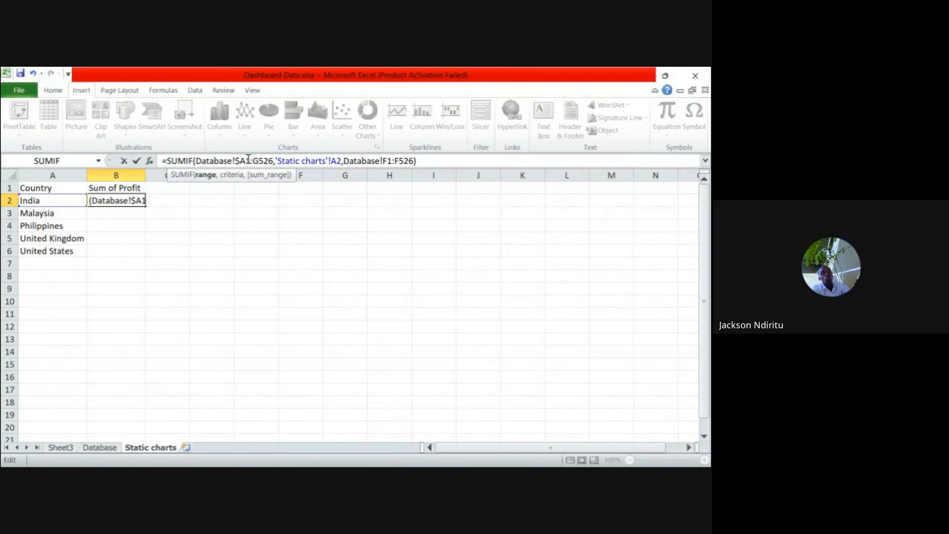
type("$")
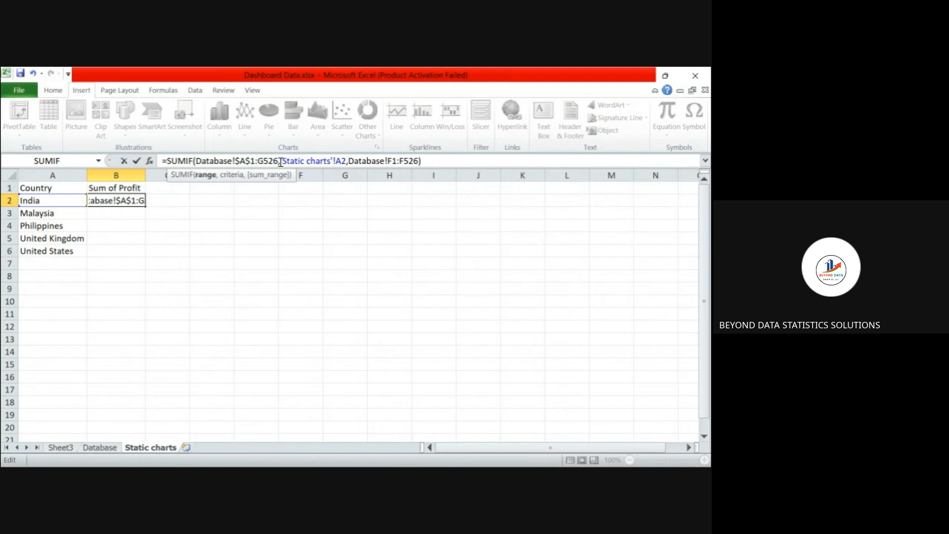
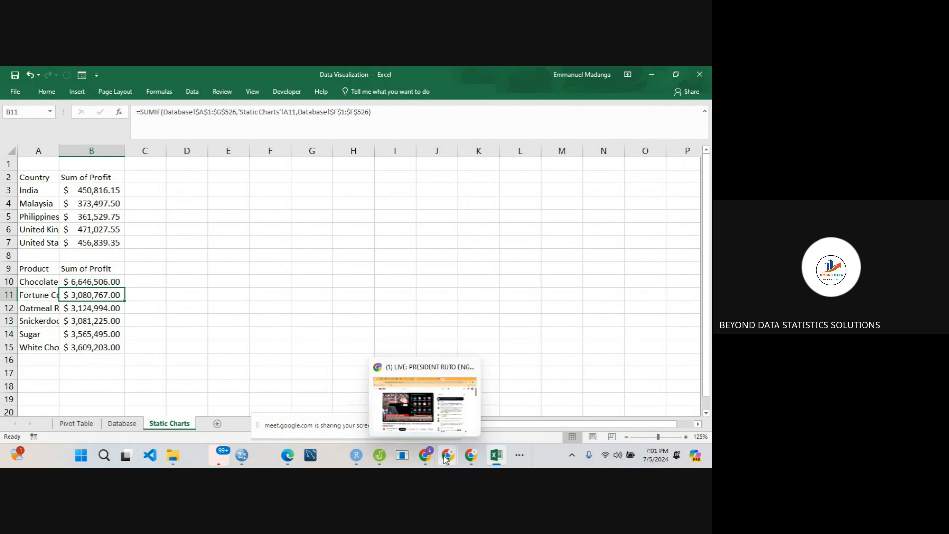
- Switch to the Google Meet call to mute and unmute the microphone, and return to the Excel workbook
left_click(390, 403)
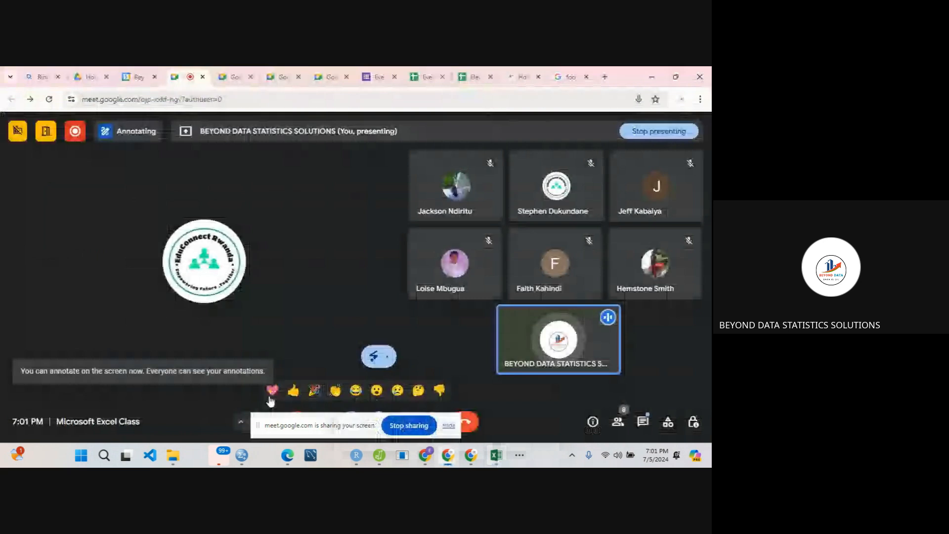
left_click(250, 424)
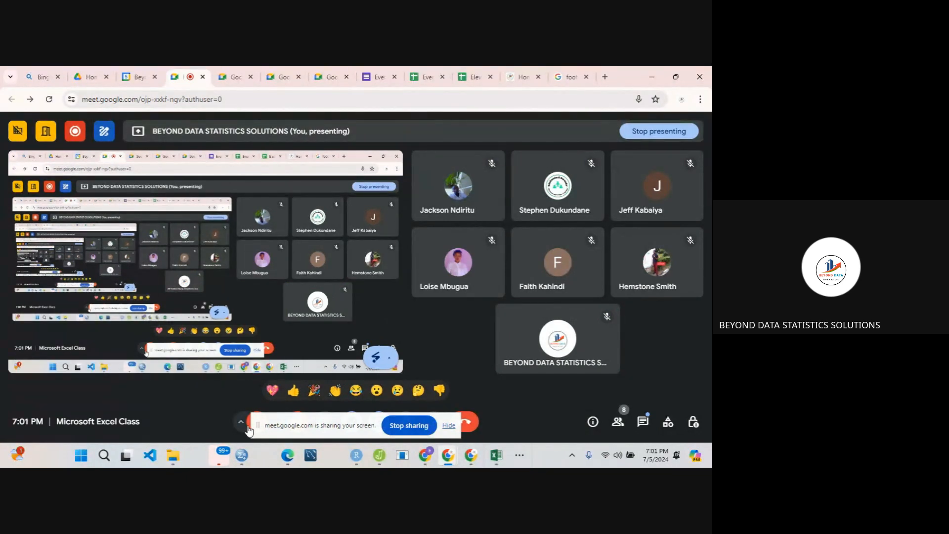
left_click(249, 430)
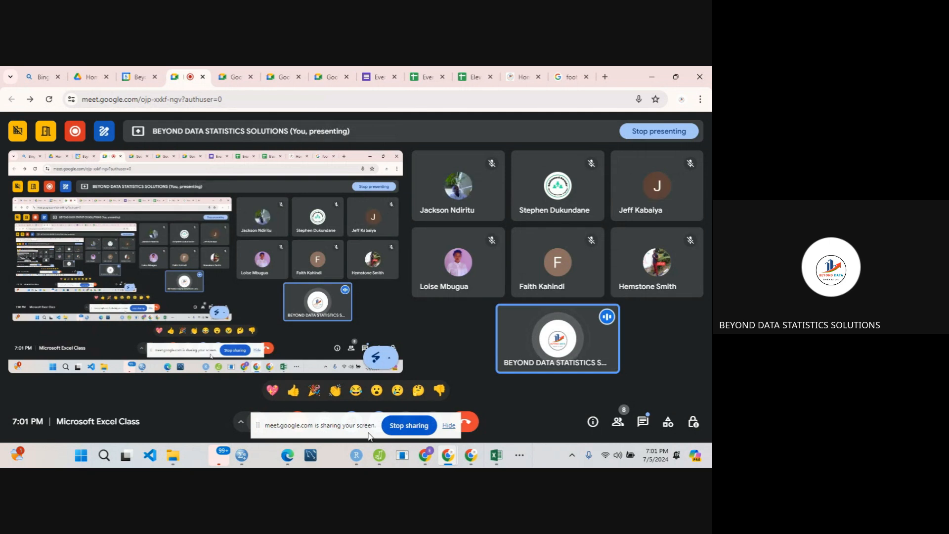
mouse_move(496, 455)
left_click(483, 402)
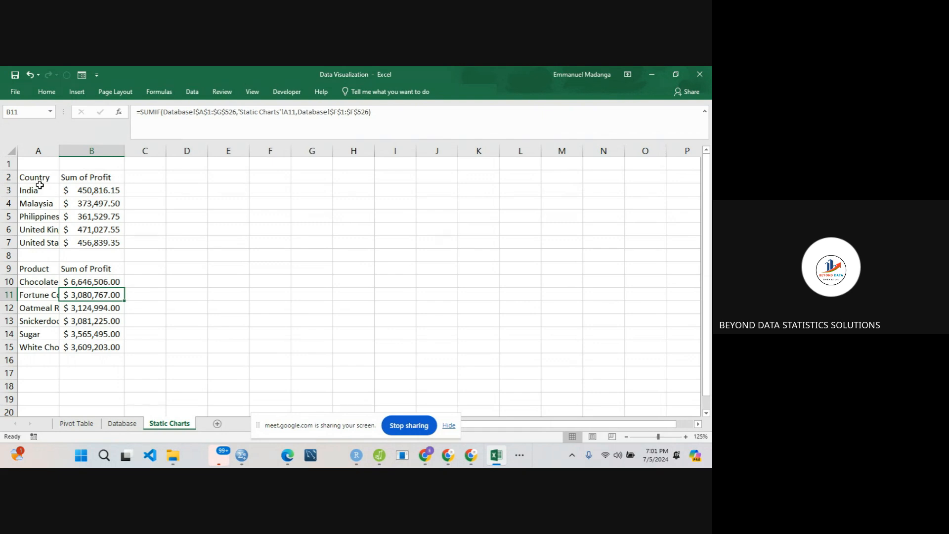
- Insert a 2-D clustered column chart from the country profit data in A3:B7
left_click_drag(43, 190, 96, 242)
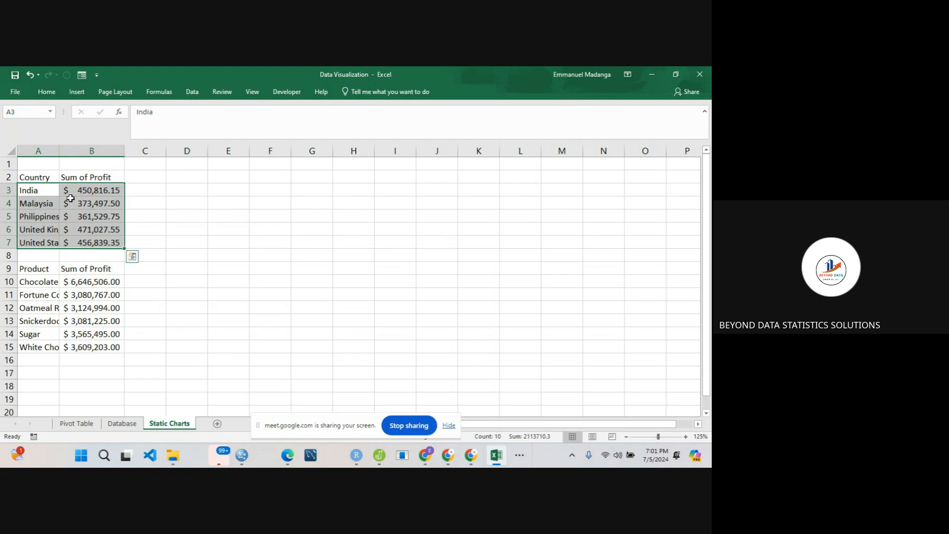
left_click(77, 93)
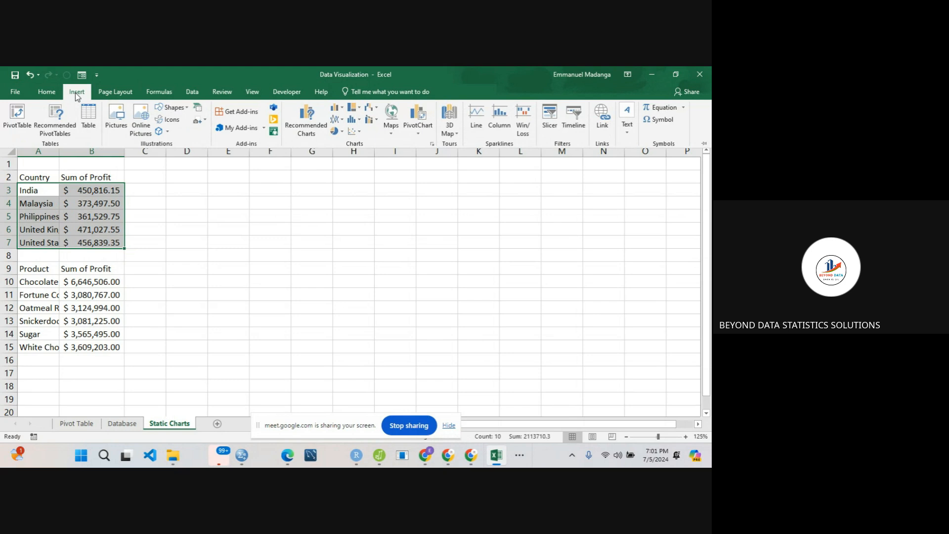
left_click(343, 109)
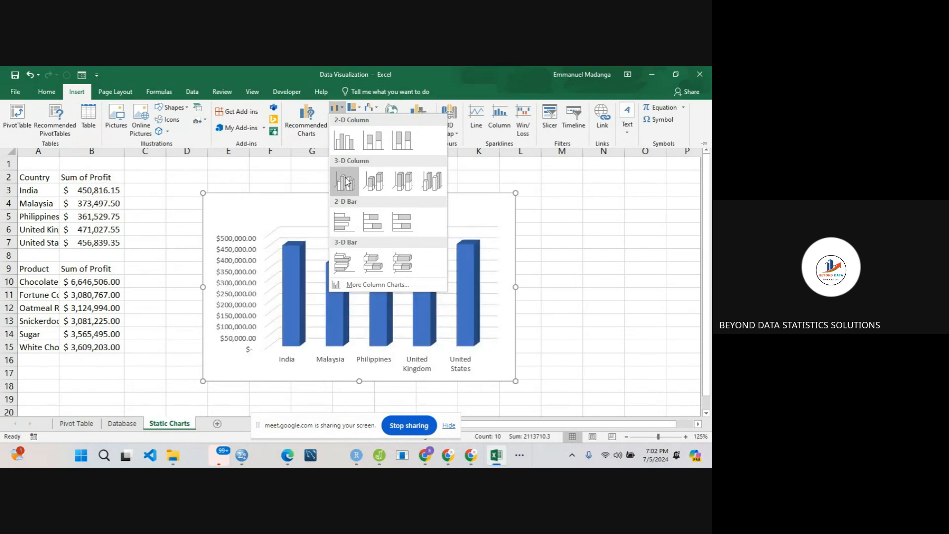
left_click(345, 151)
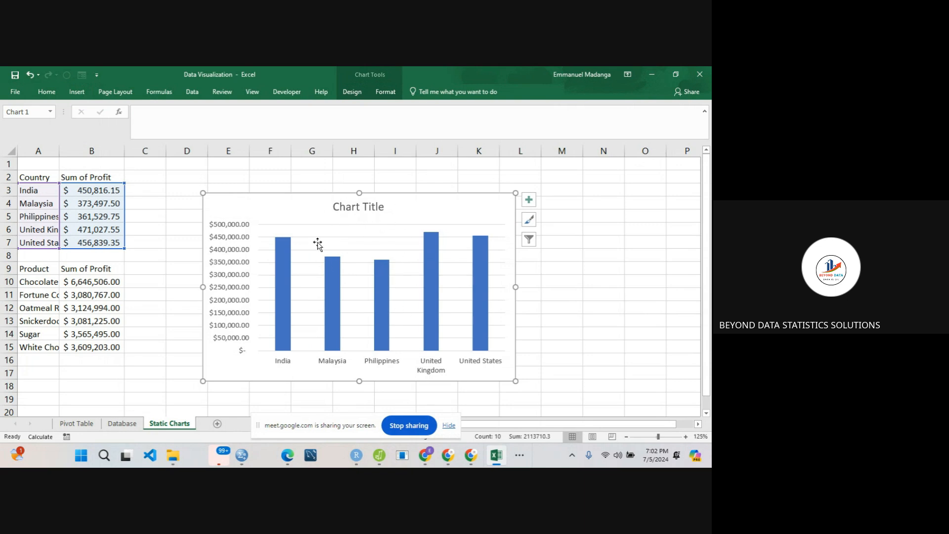
- Title the column chart "Profit by Country" and move it up closer to the country table
left_click(352, 207)
double_click(353, 207)
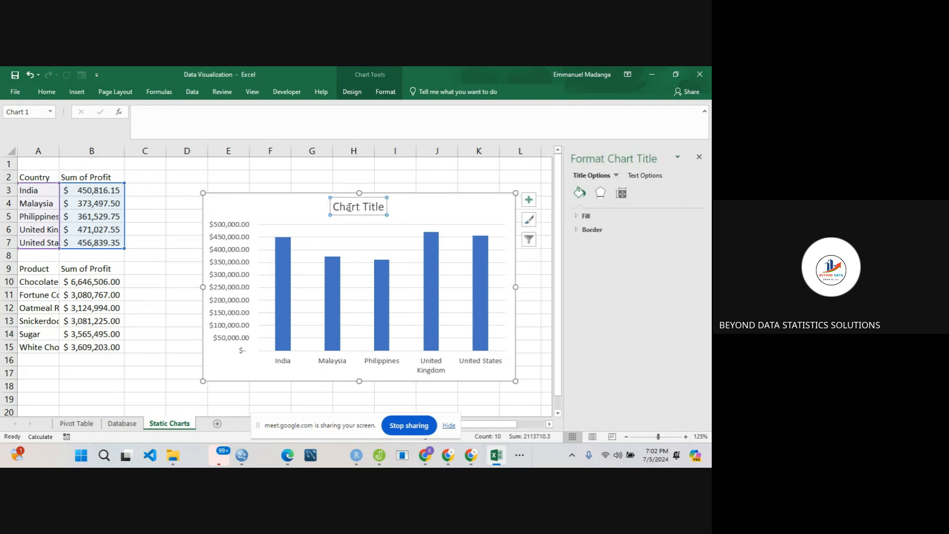
left_click(351, 207)
triple_click(350, 208)
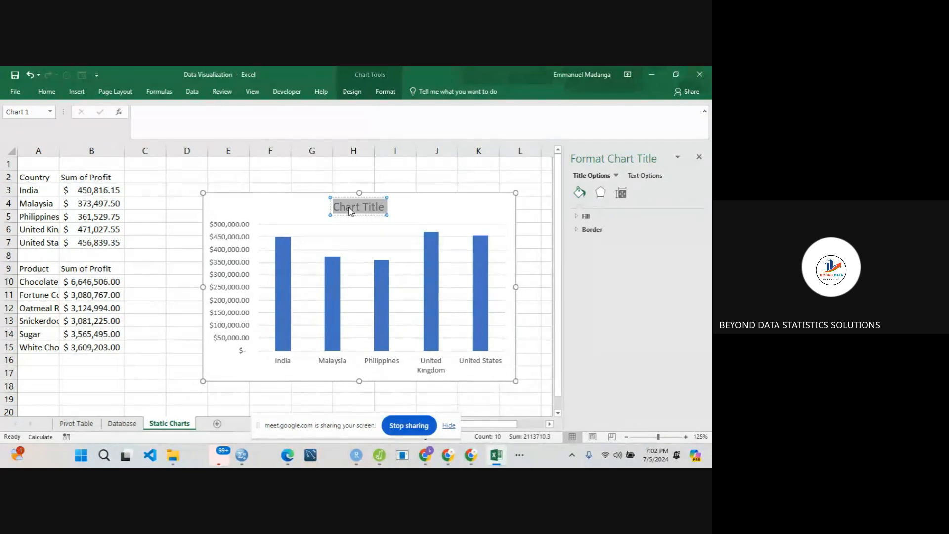
type("P")
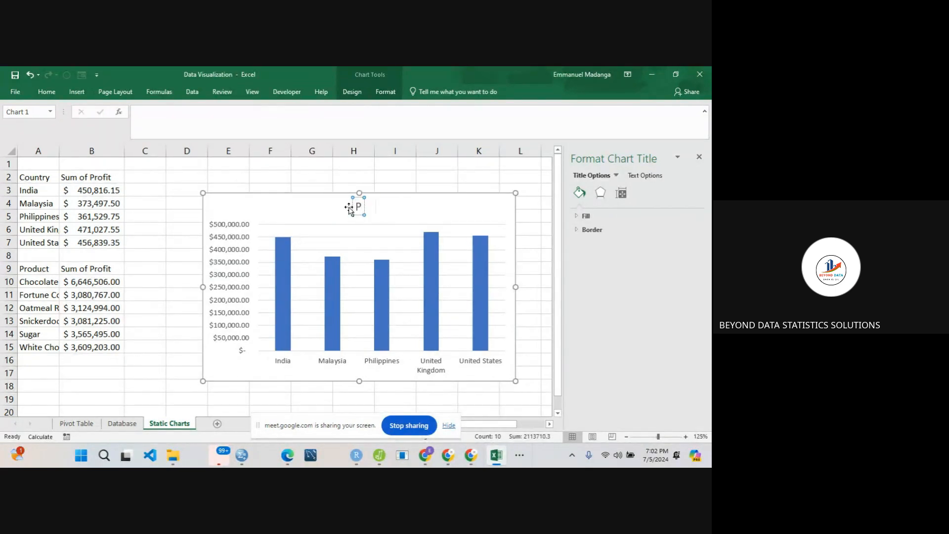
type("rofit by Country")
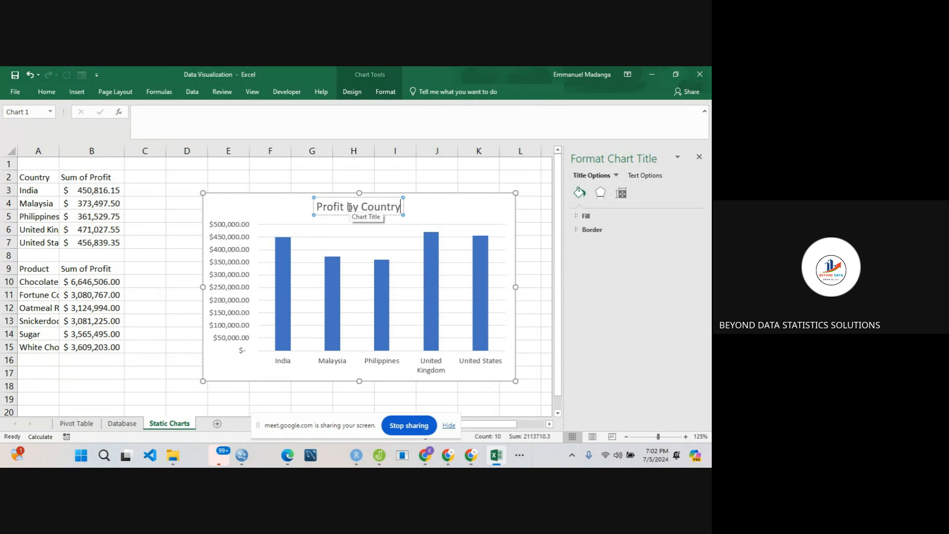
left_click(452, 201)
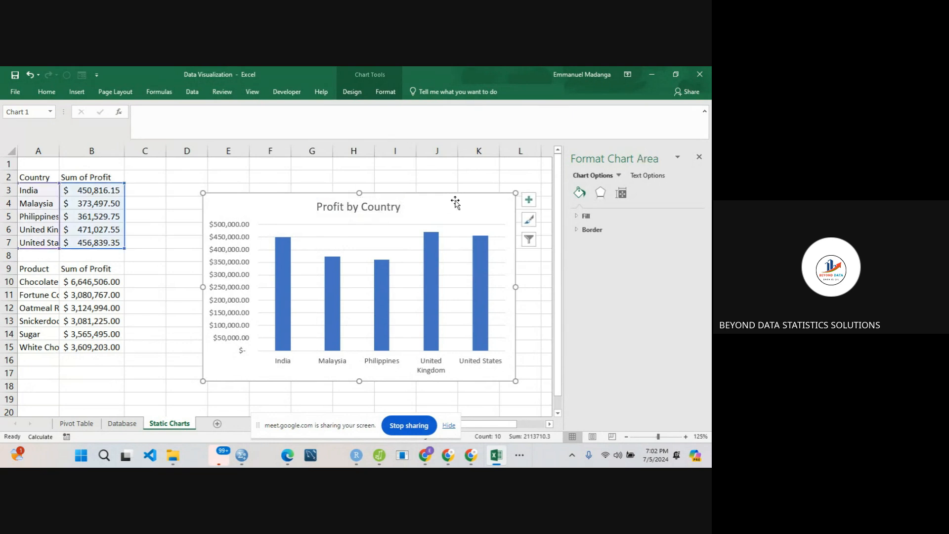
left_click_drag(294, 212, 261, 193)
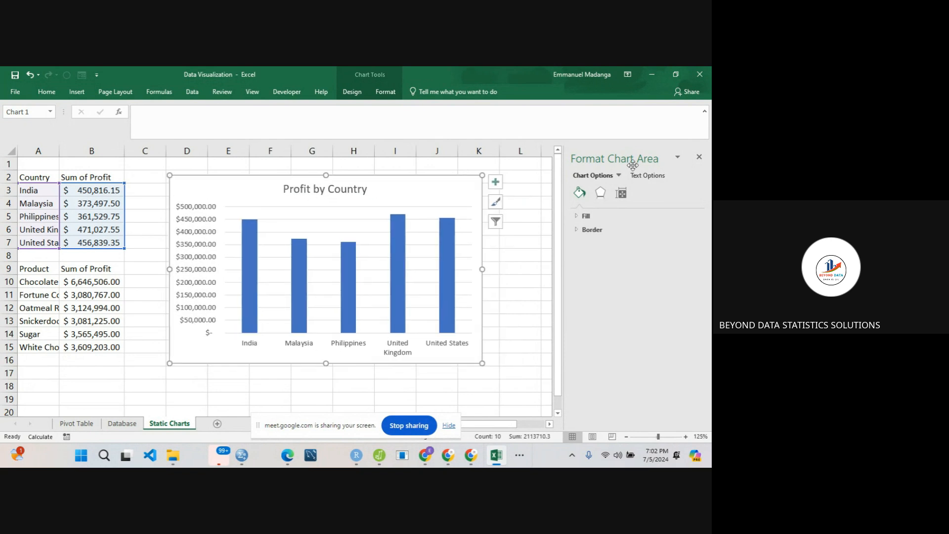
left_click(700, 157)
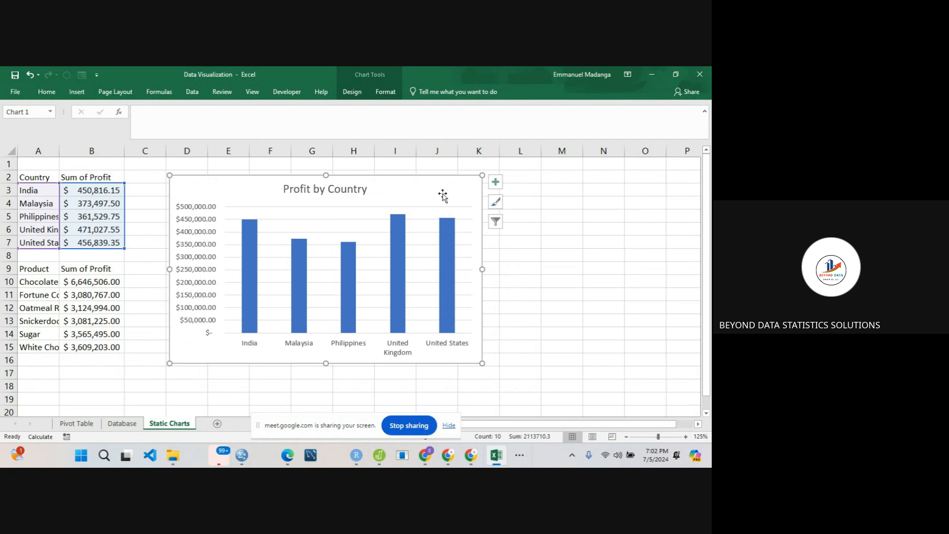
- Add axis titles to the chart and name the horizontal axis "Country"
left_click(494, 184)
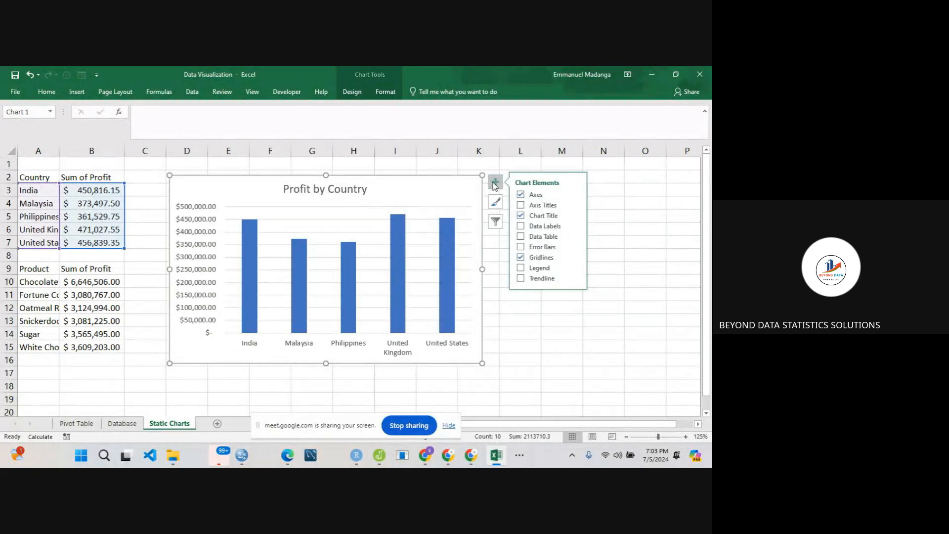
left_click(522, 205)
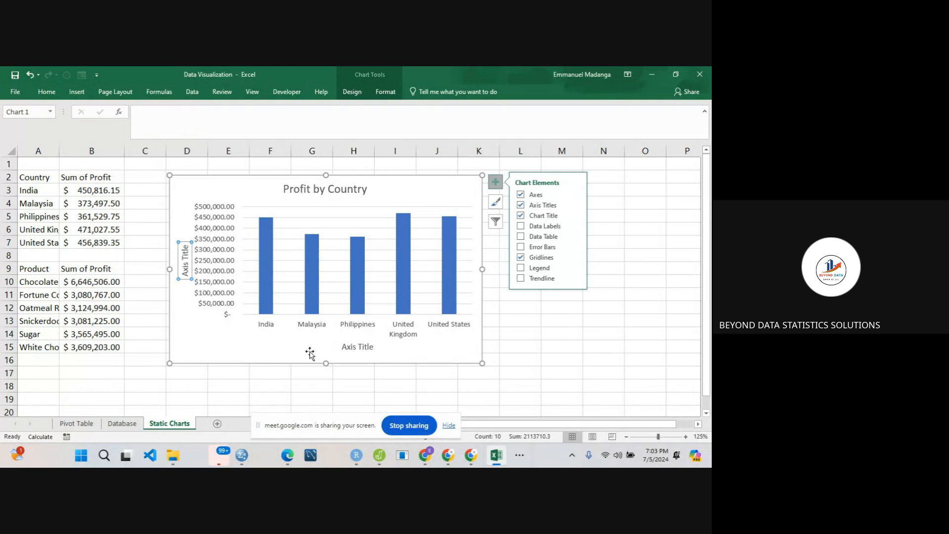
left_click(352, 348)
double_click(352, 348)
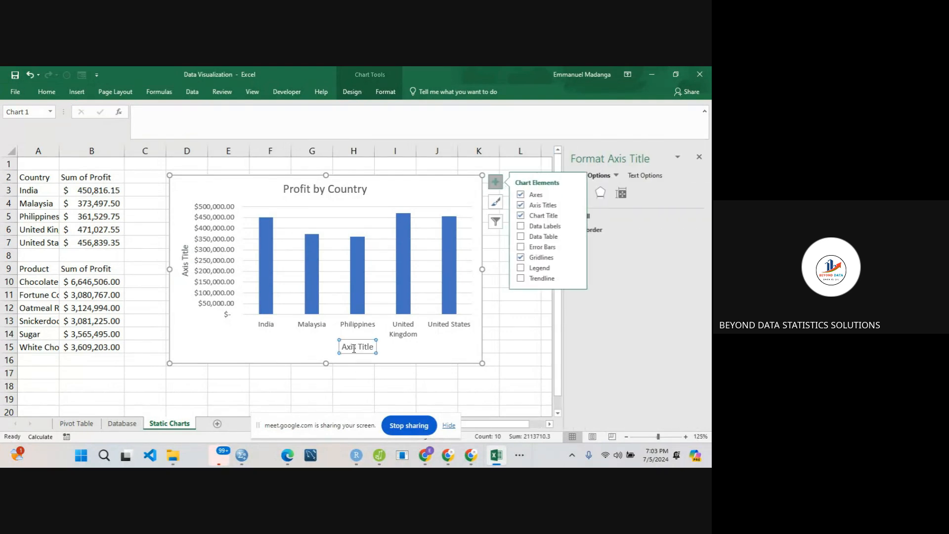
double_click(352, 348)
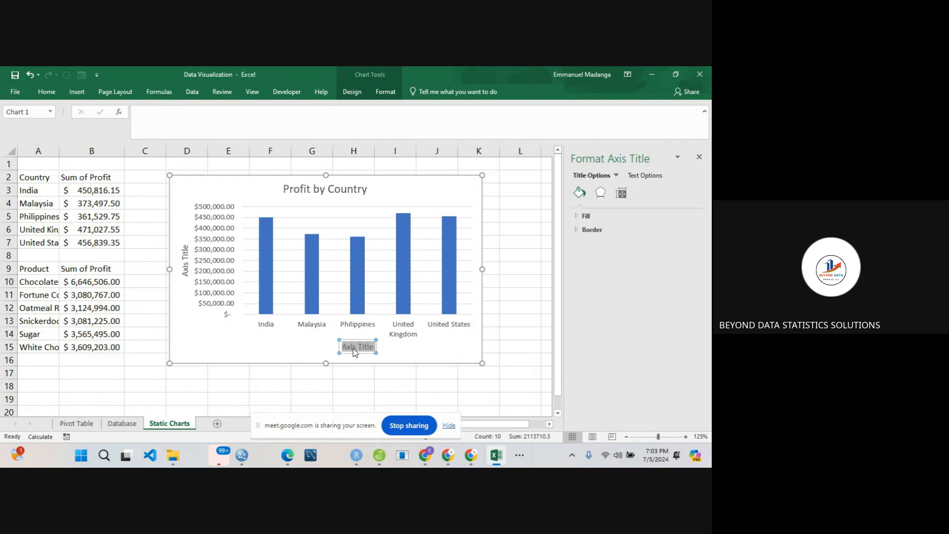
type("Country")
- Name the chart's vertical axis "Sum of Profit"
double_click(186, 266)
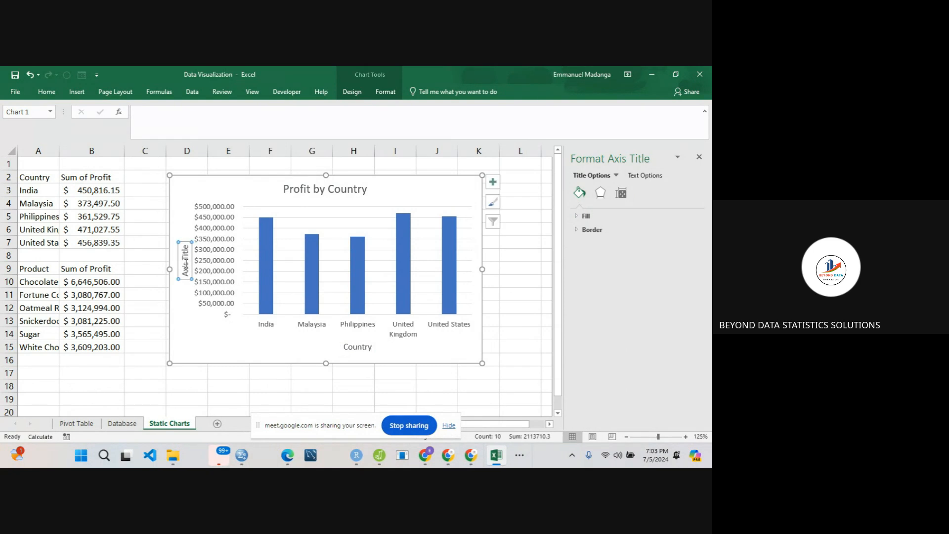
key("BackSpace")
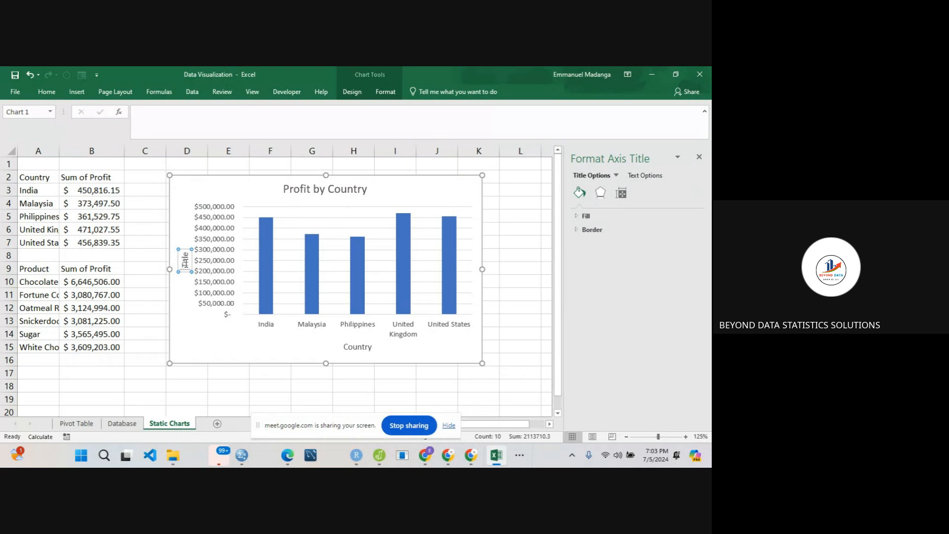
key("Delete")
key("Delete")
type("P")
type("um of")
type(" Profit")
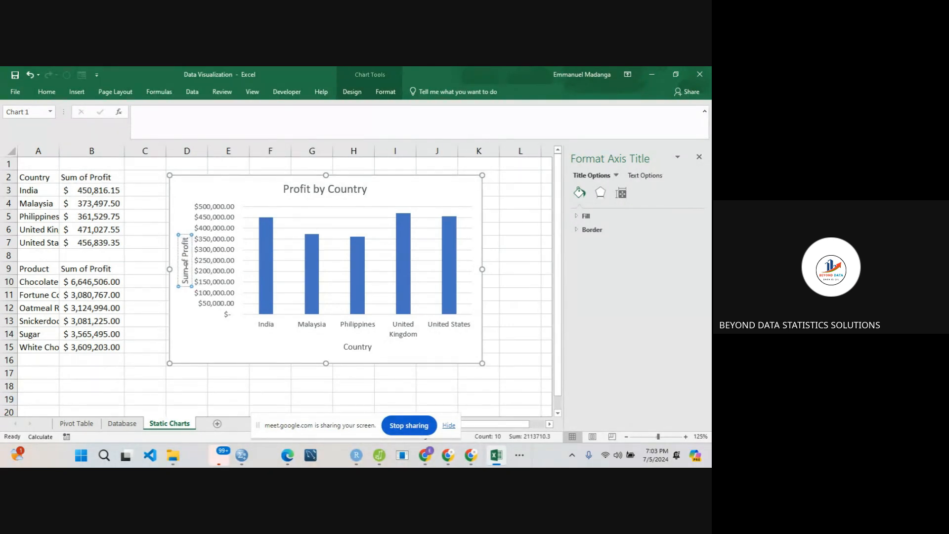
- Resize the Profit by Country chart to be narrower and taller, spanning about columns D to I down to row 17
left_click(192, 332)
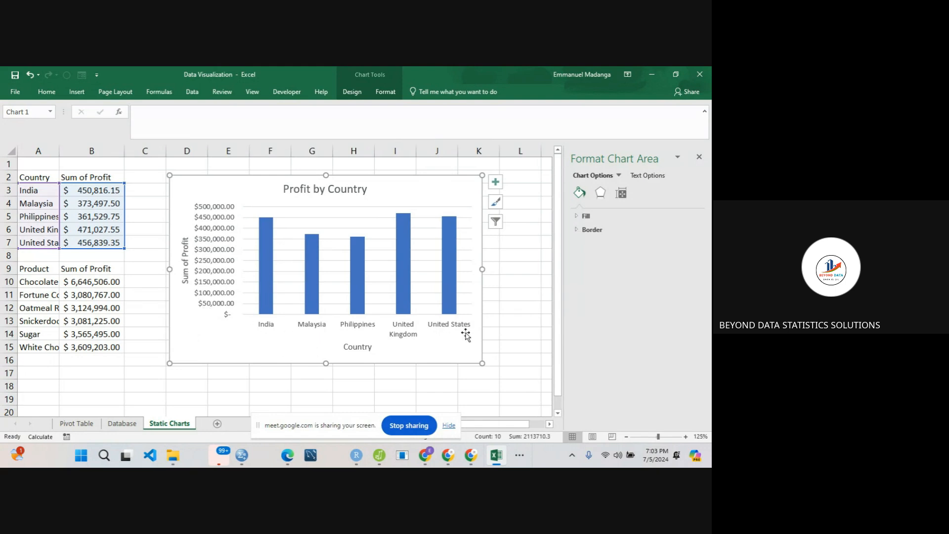
left_click_drag(482, 363, 424, 385)
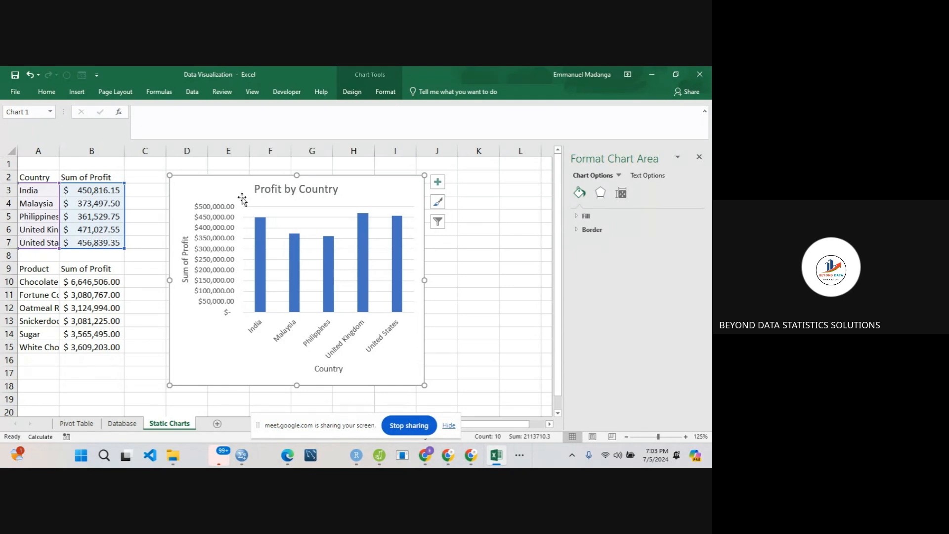
left_click(278, 191)
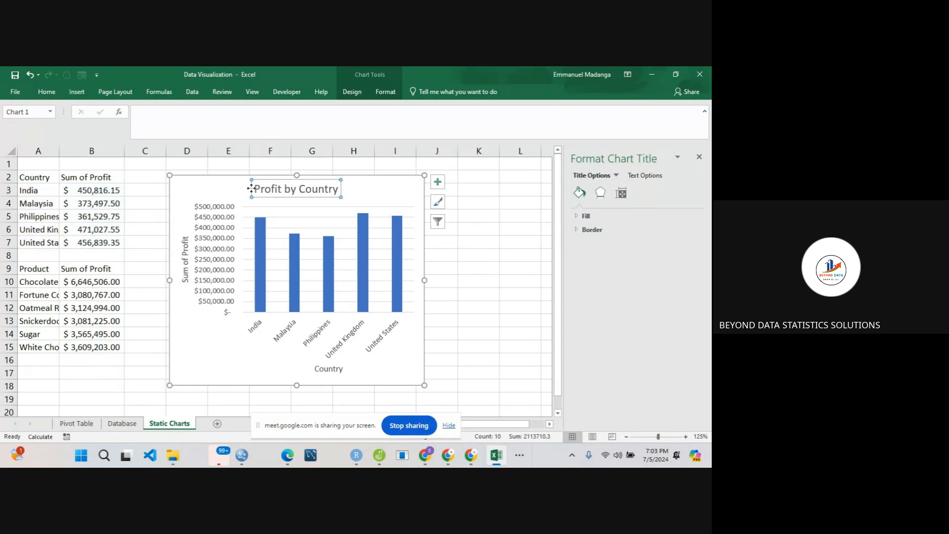
- Fill the chart's column series with the dark blue-gray theme color
left_click(257, 228)
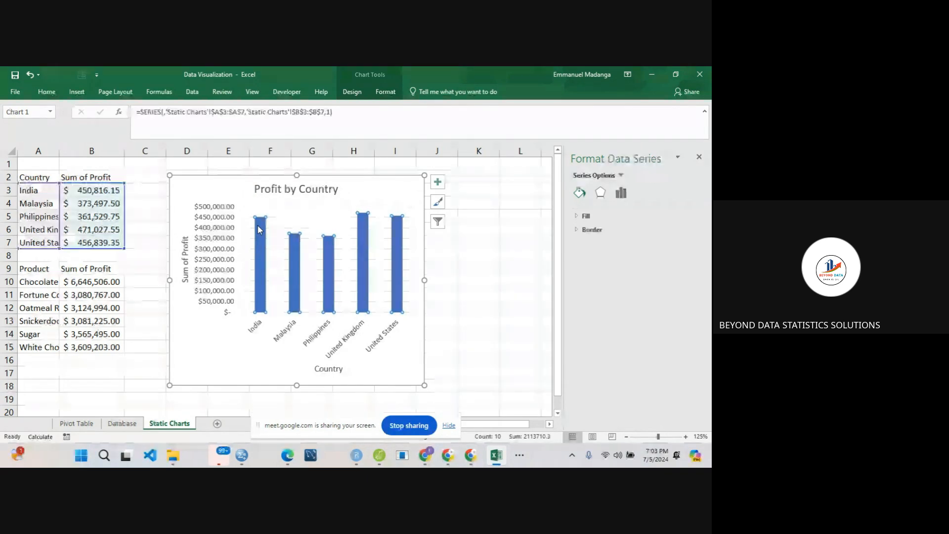
left_click(584, 216)
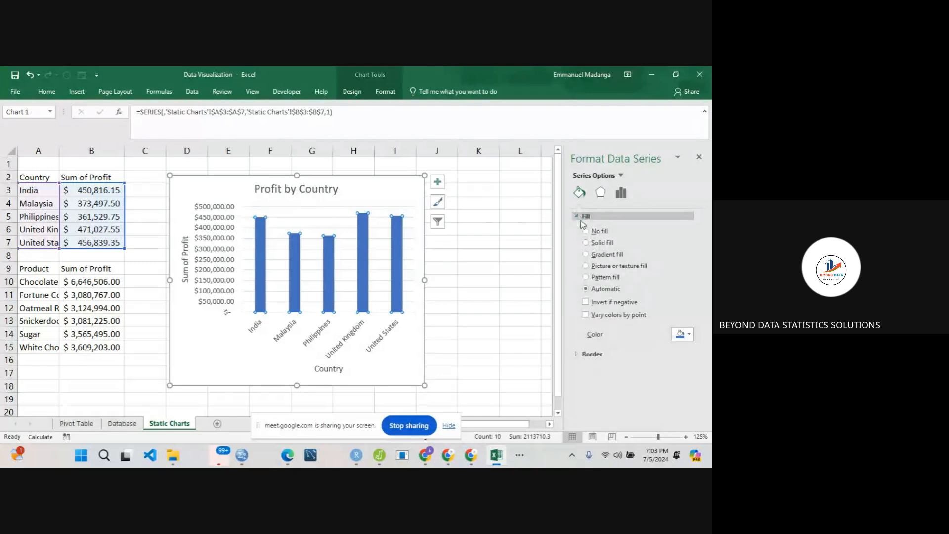
left_click(680, 335)
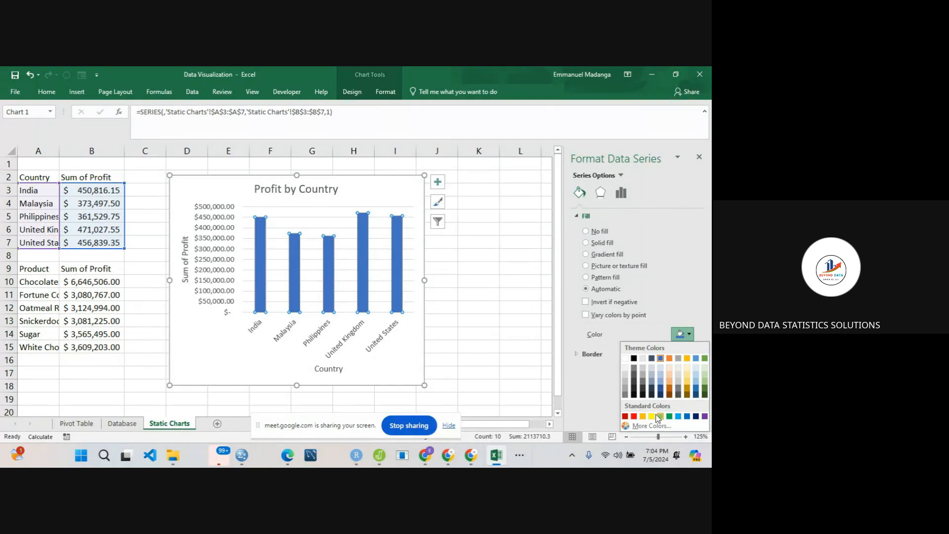
left_click(651, 359)
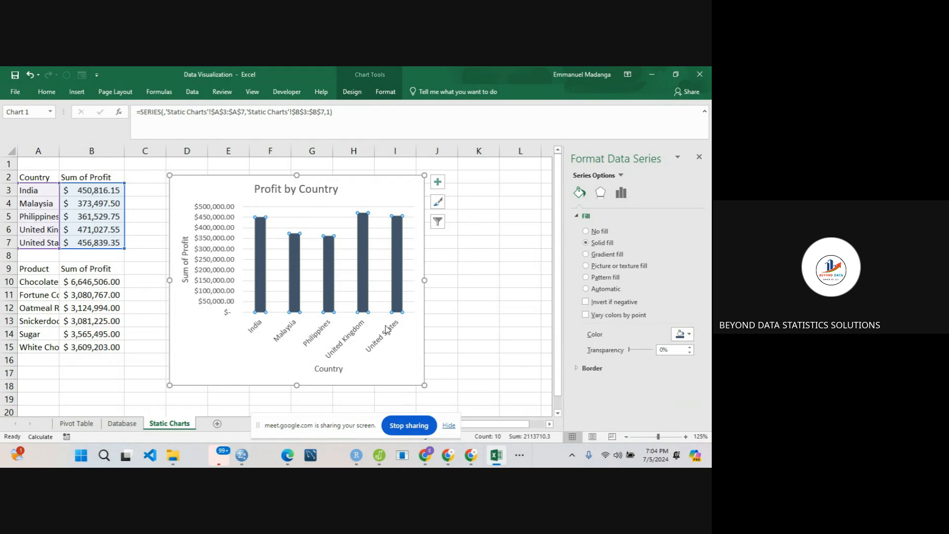
- Set the font color of the chart's country axis labels to black
left_click(359, 337)
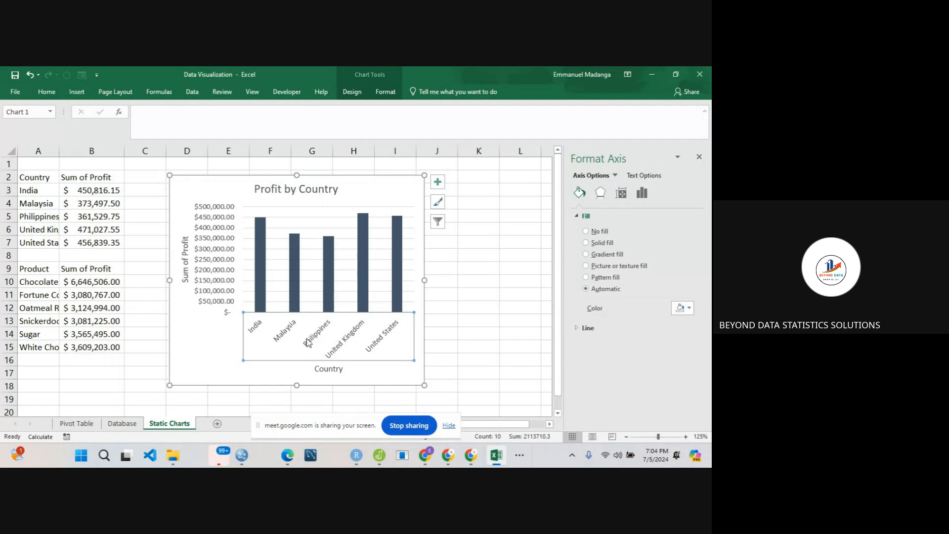
left_click(46, 94)
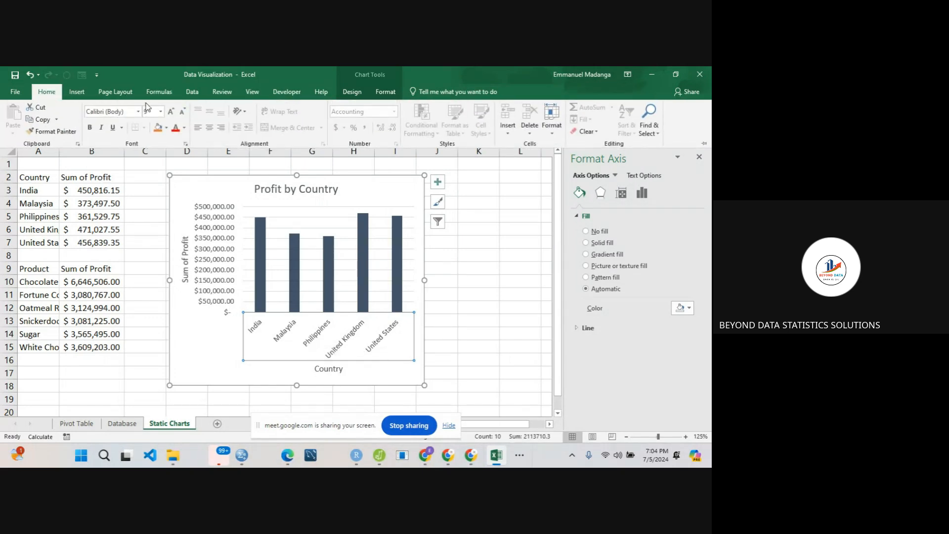
left_click(184, 127)
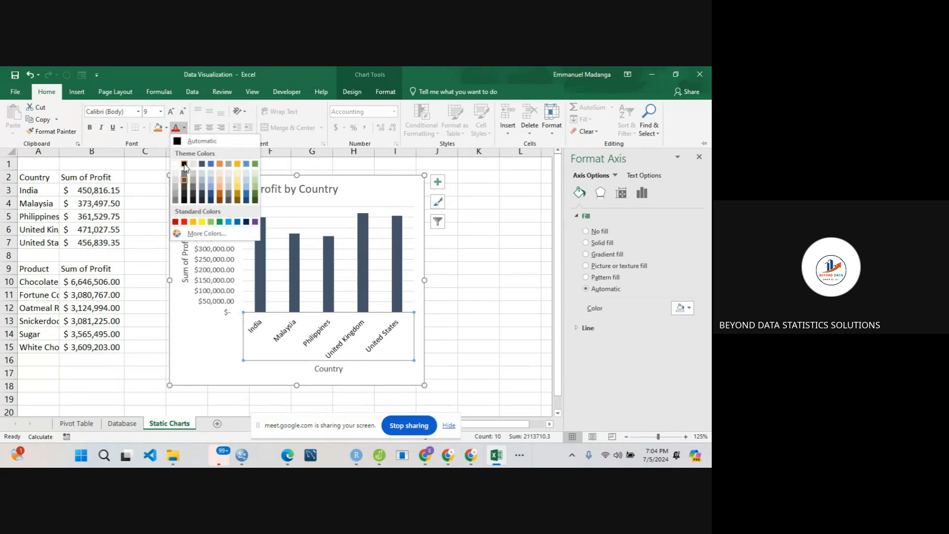
left_click(184, 165)
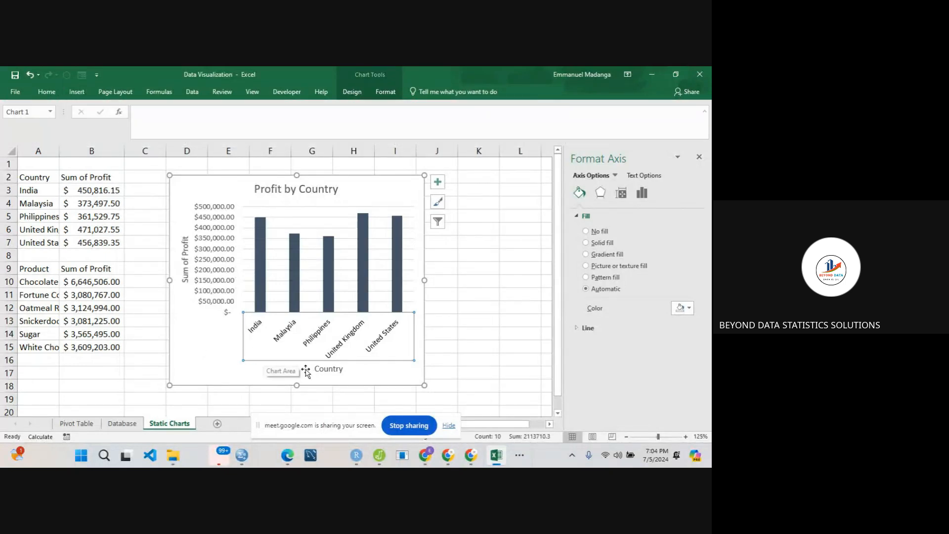
- Set the font color of both axis titles, Country and Sum of Profit, to black
left_click(321, 370)
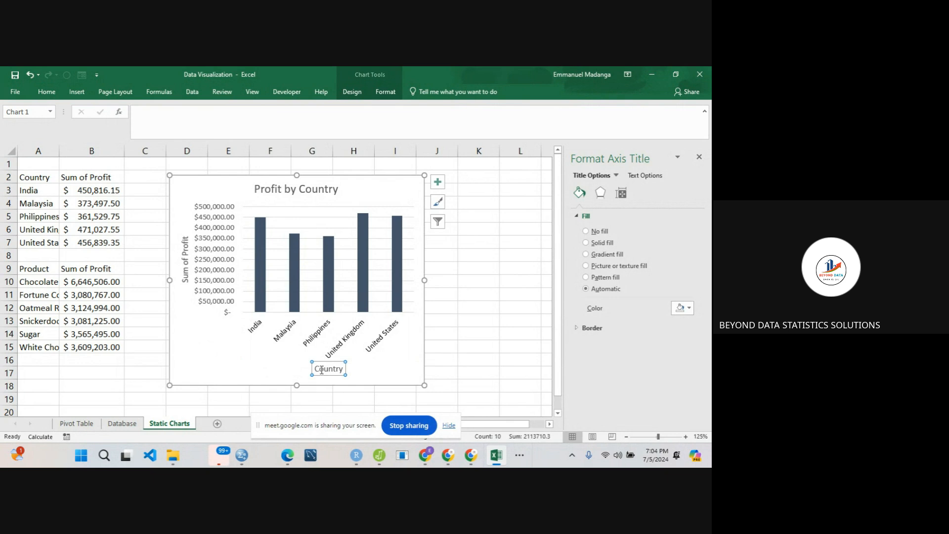
left_click(47, 93)
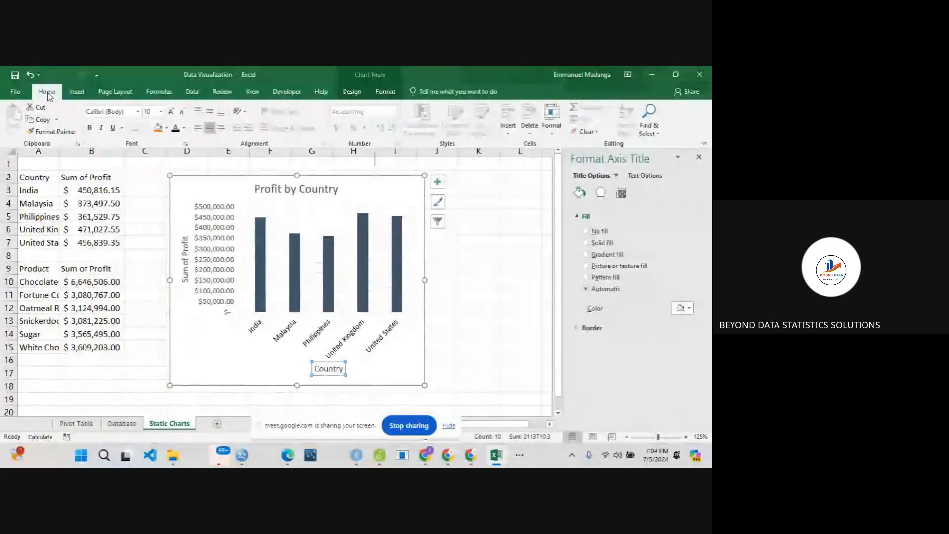
left_click(174, 129)
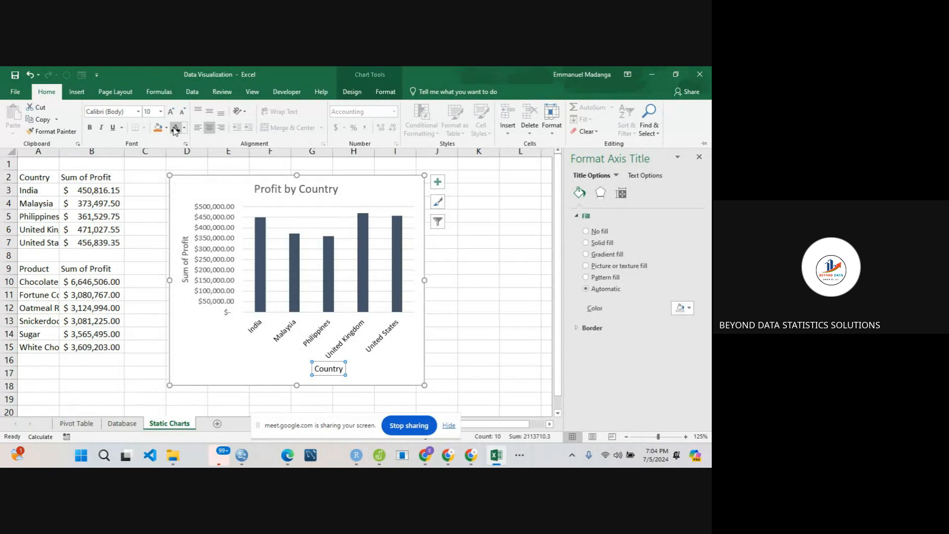
left_click(183, 255)
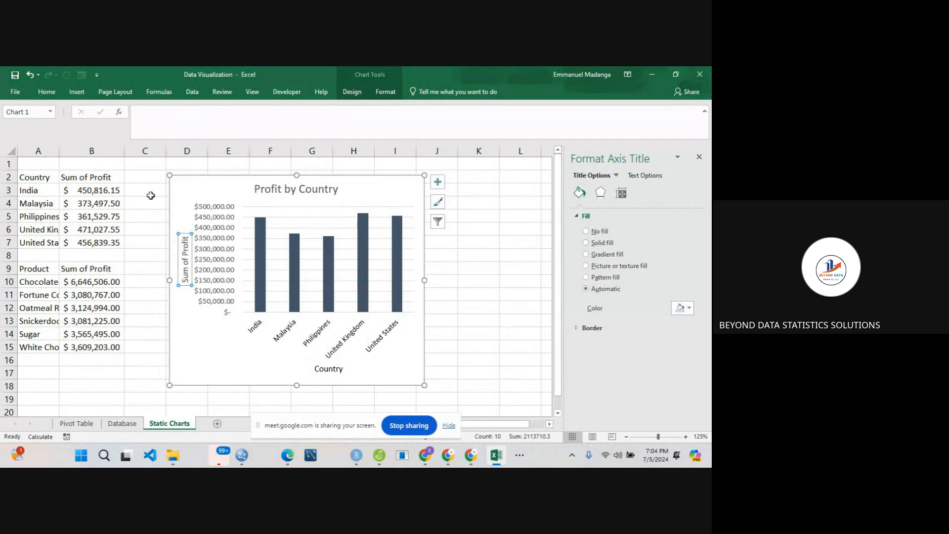
left_click(47, 92)
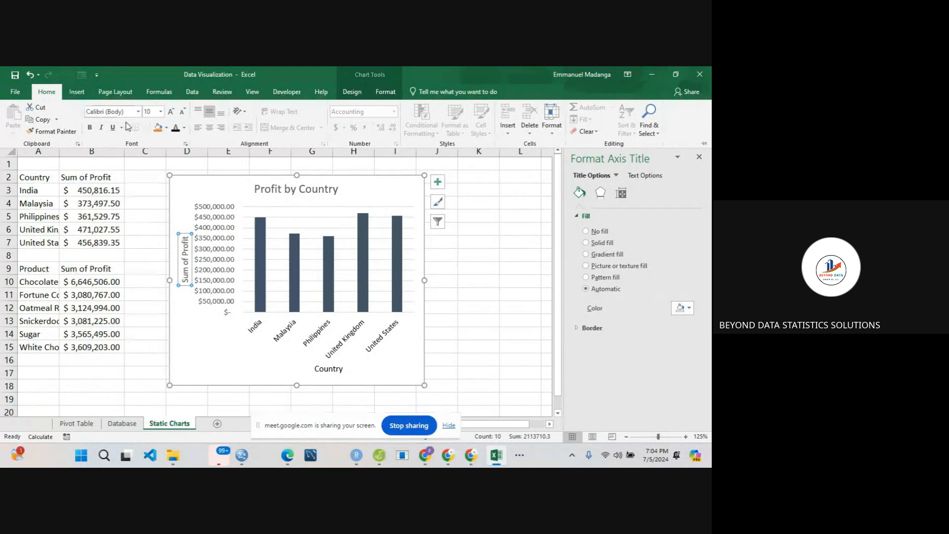
left_click(176, 131)
- Set the font color of the Profit by Country chart title to black
left_click(267, 190)
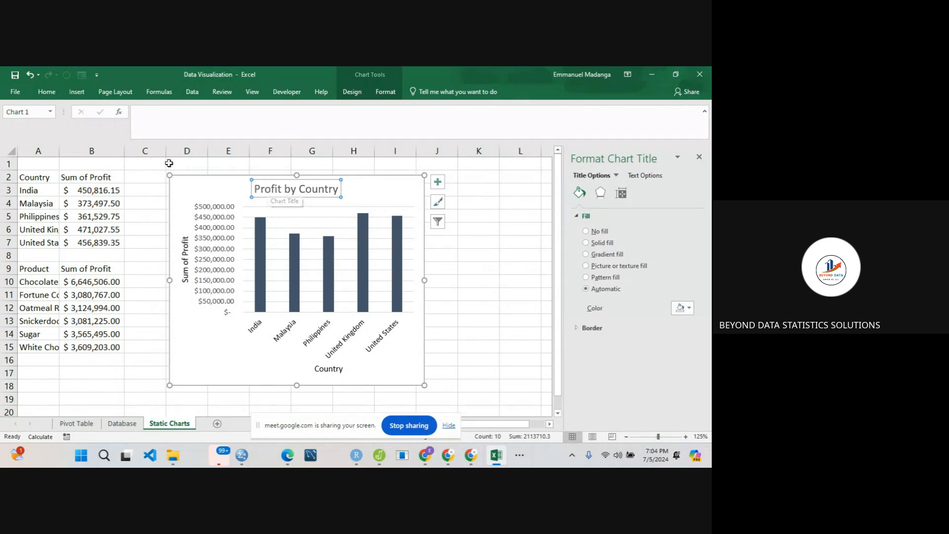
left_click(47, 91)
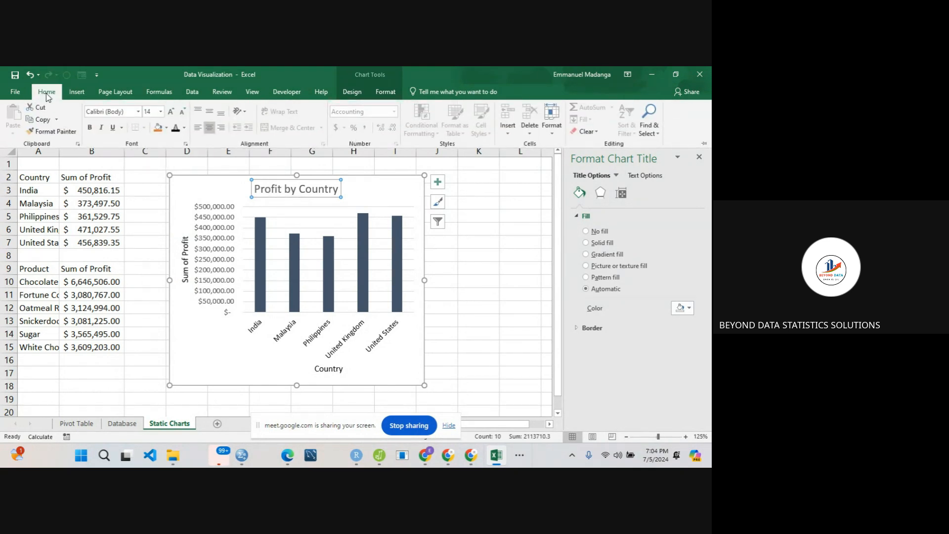
left_click(175, 130)
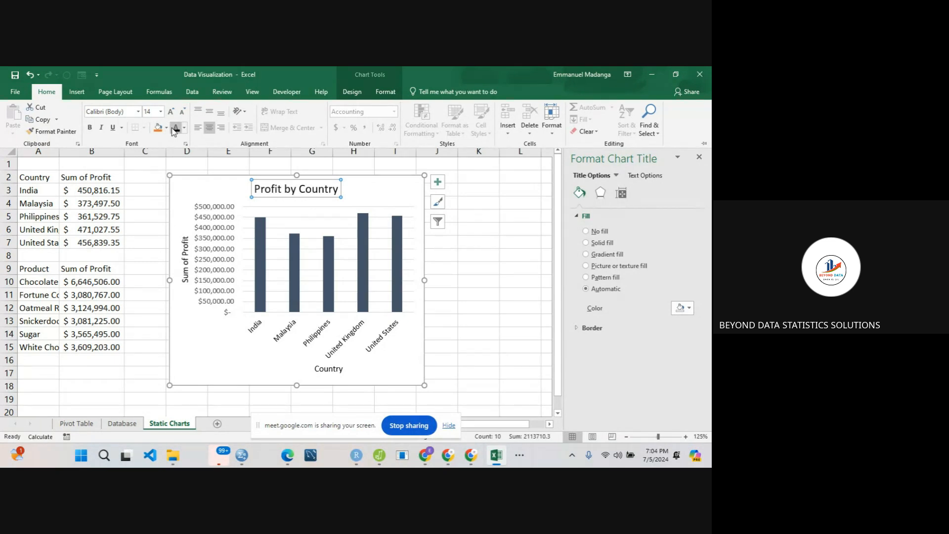
- Remove the major gridlines from the Profit by Country chart
left_click(206, 356)
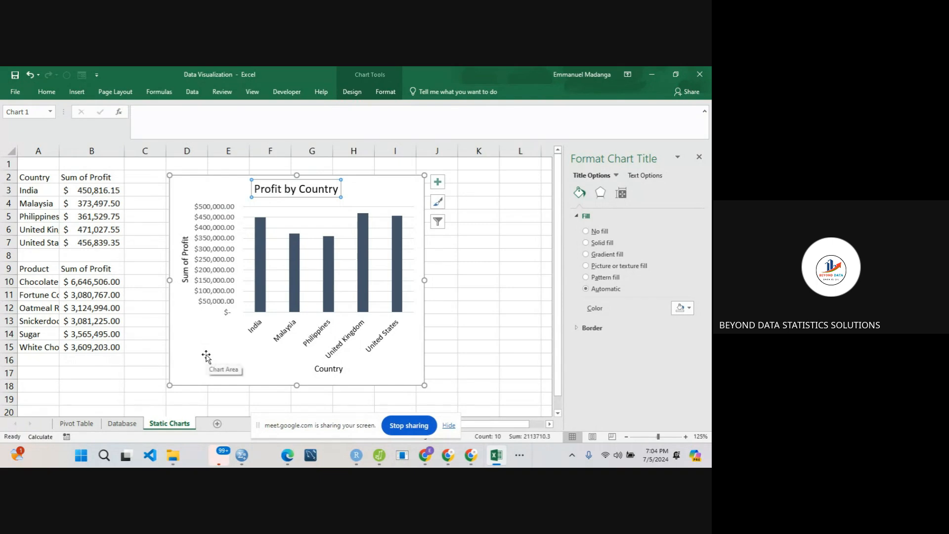
left_click(289, 217)
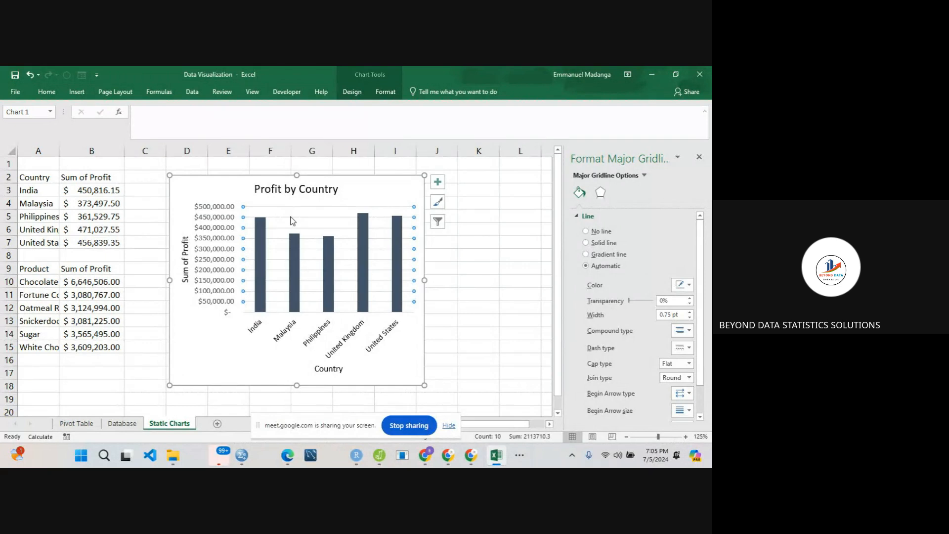
key("Escape")
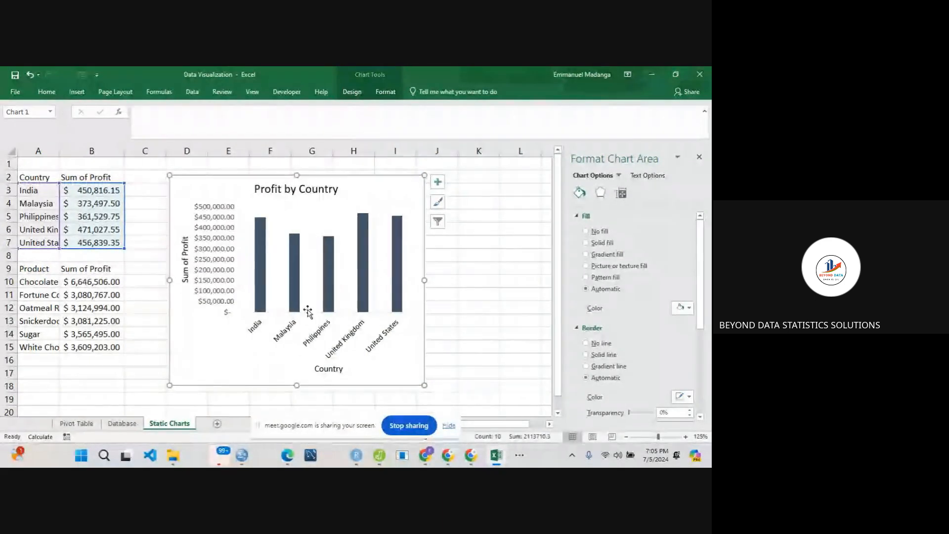
- Make the Profit by Country chart slightly taller and move it to about columns G to M, rows 1 to 18
left_click_drag(296, 385, 303, 401)
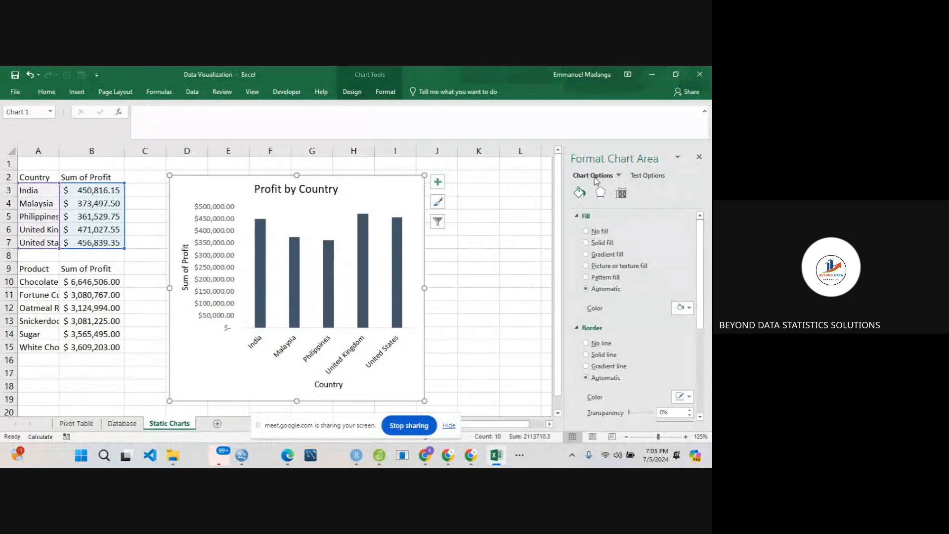
left_click(698, 159)
left_click_drag(401, 195, 540, 184)
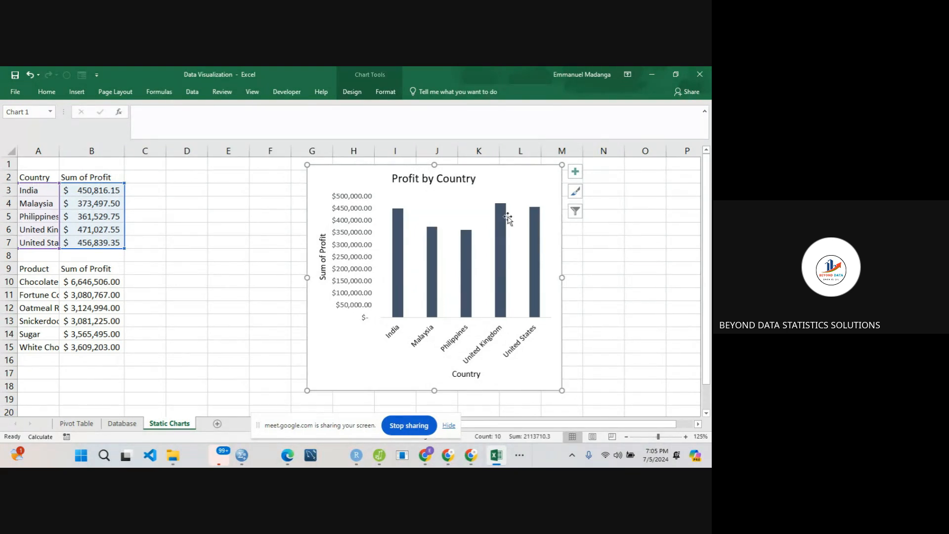
- Try out data labels and a data table on the Profit by Country chart, and remove both again
left_click(574, 173)
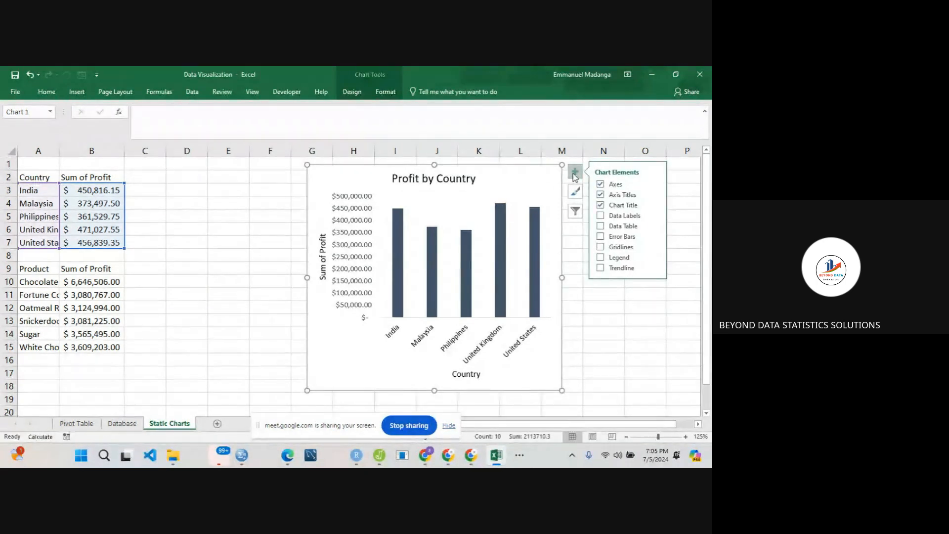
left_click(600, 216)
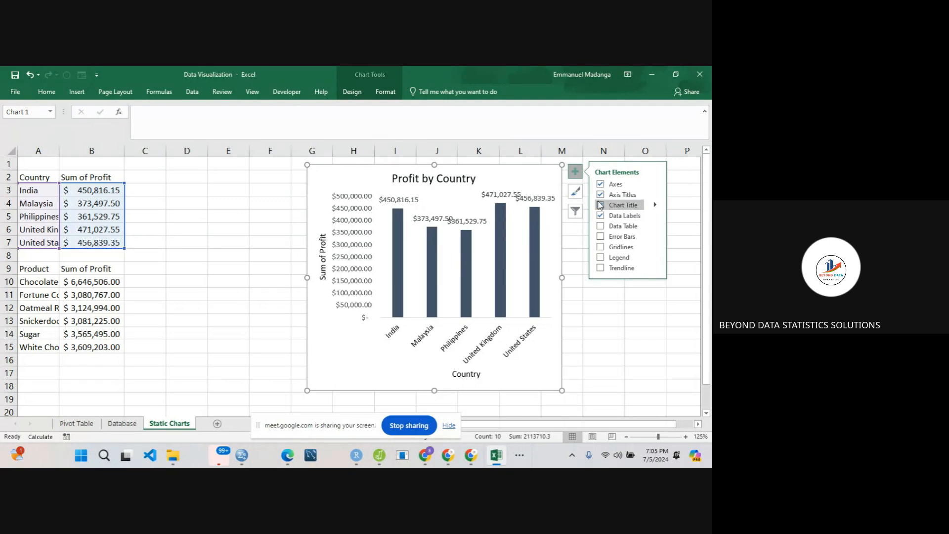
left_click(655, 217)
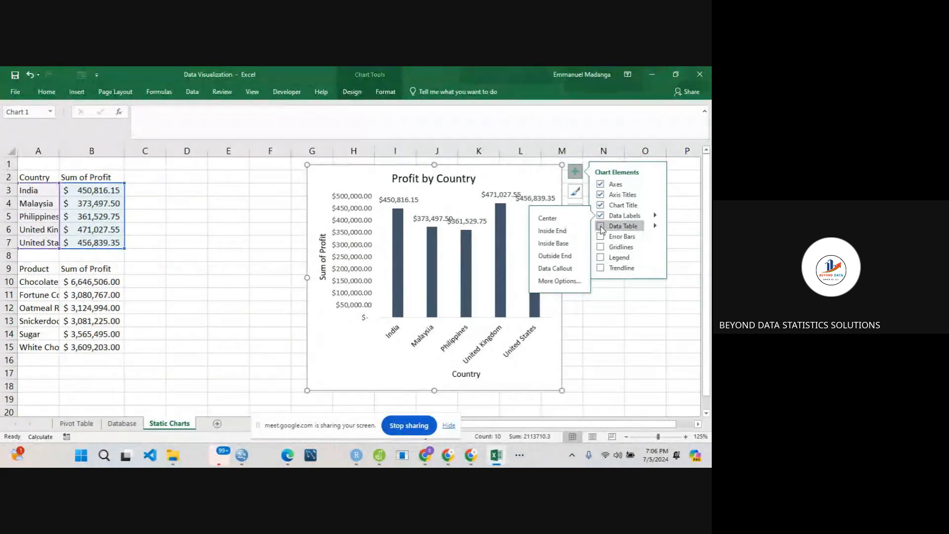
left_click(601, 226)
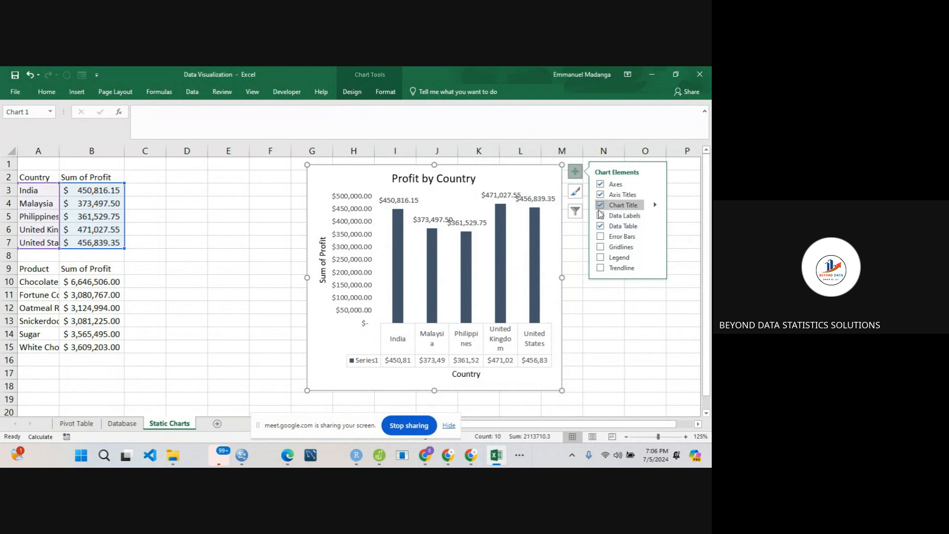
left_click(601, 216)
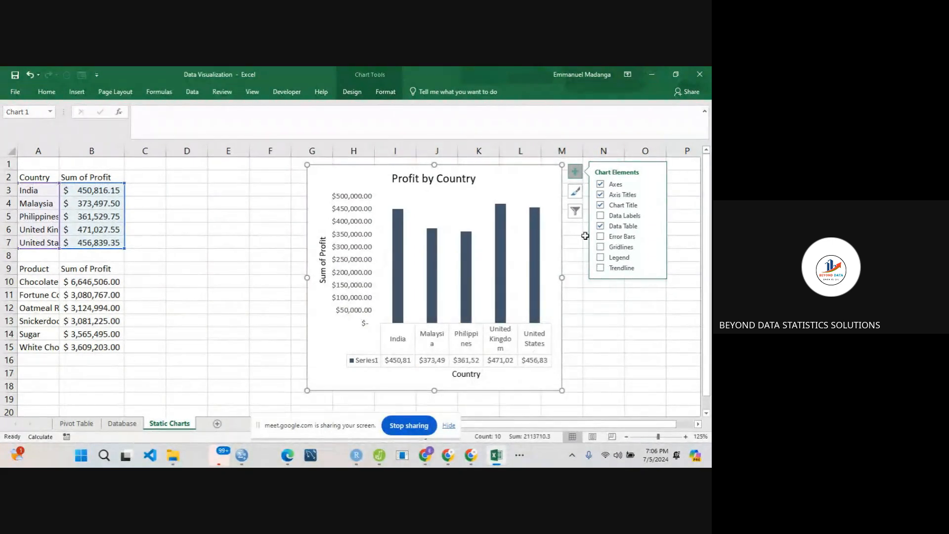
left_click(600, 227)
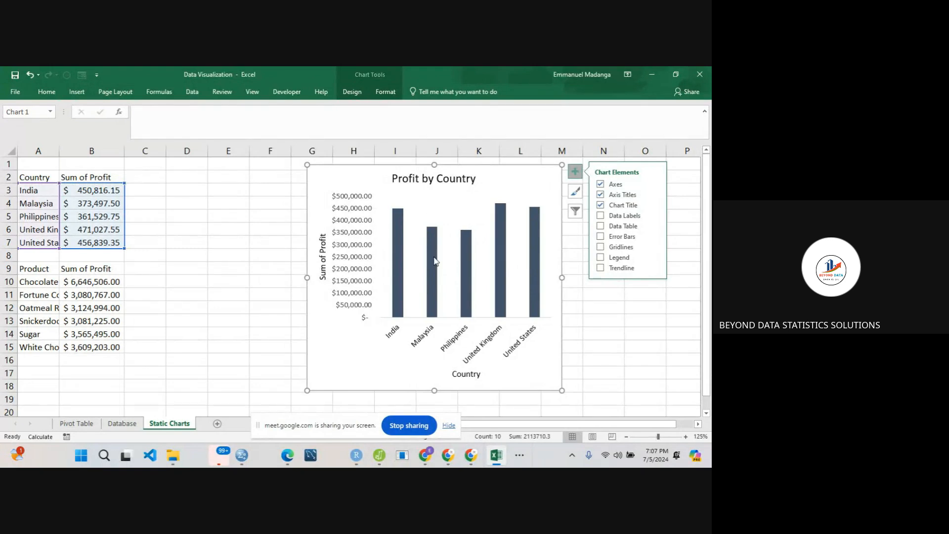
- Sort the country table by Sum of Profit from largest to smallest
left_click(101, 209)
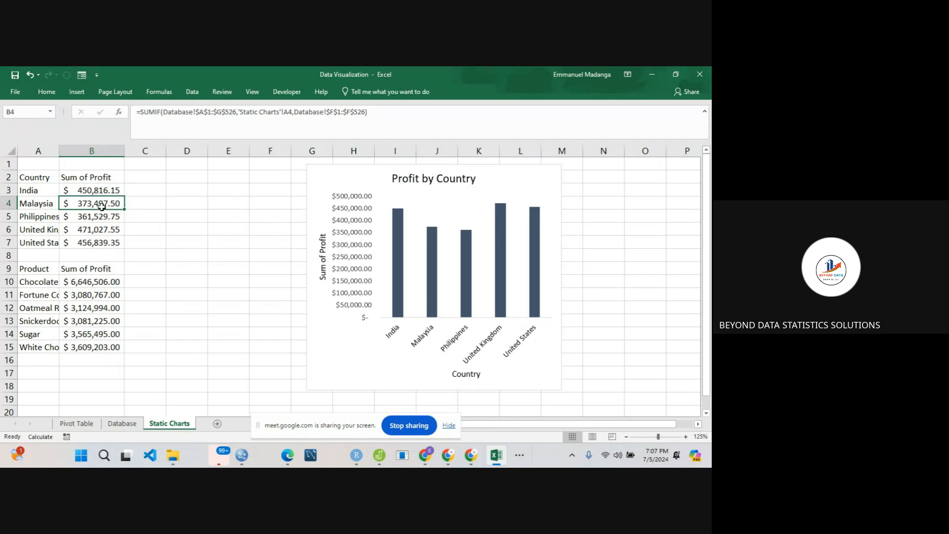
right_click(101, 207)
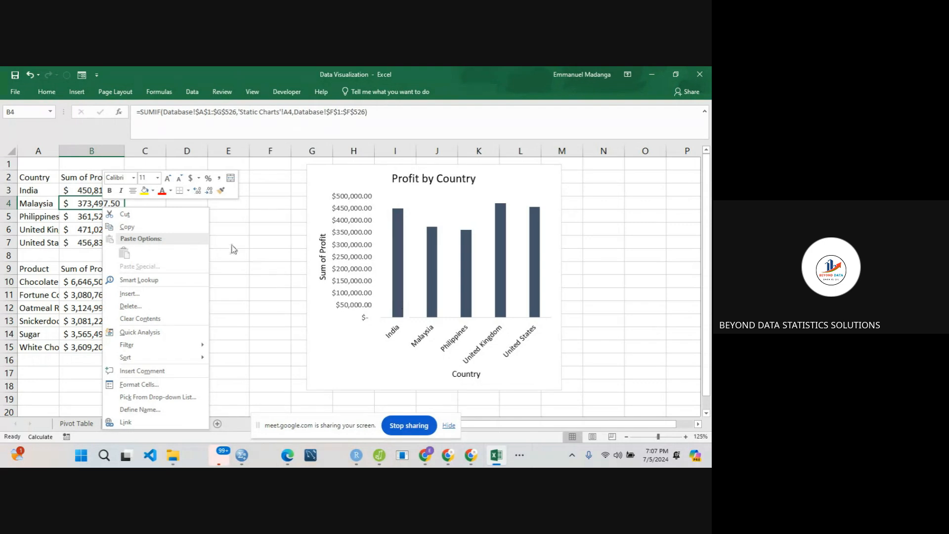
left_click(84, 202)
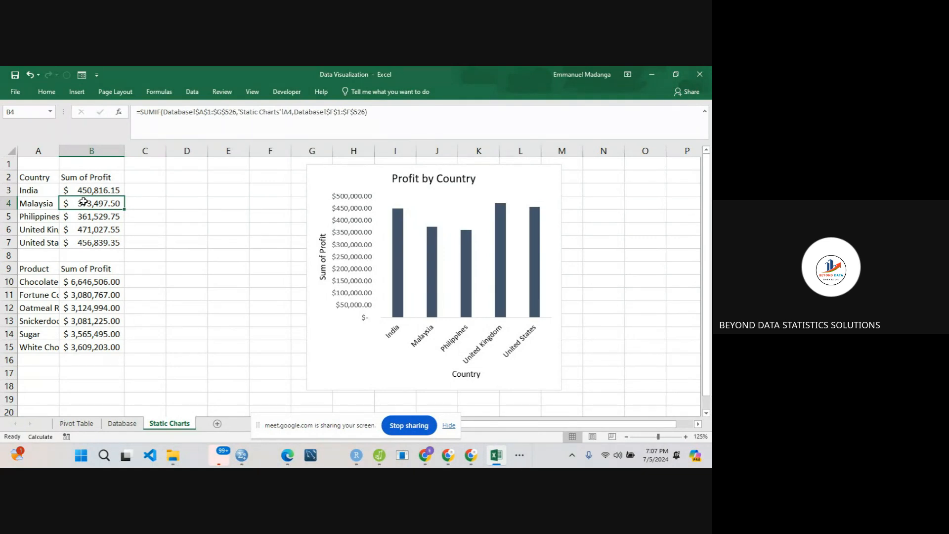
right_click(84, 201)
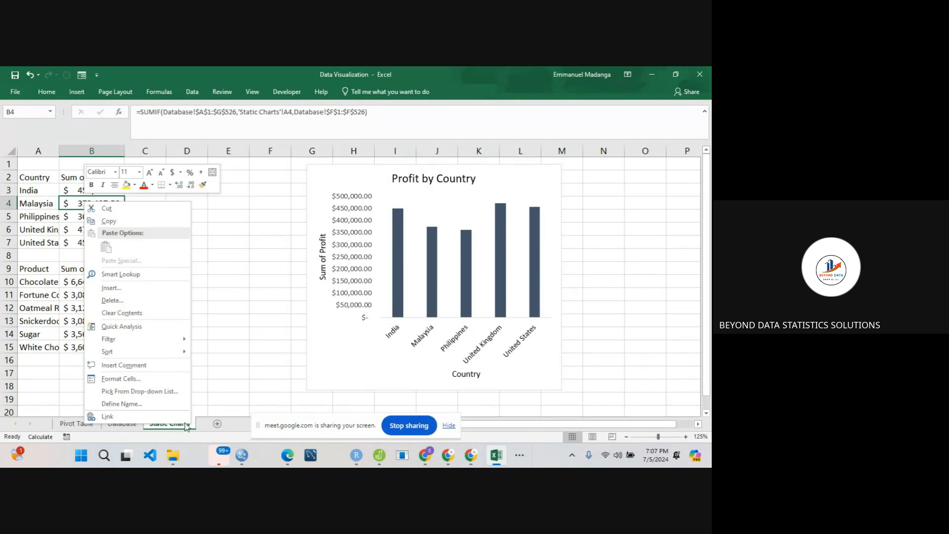
mouse_move(180, 358)
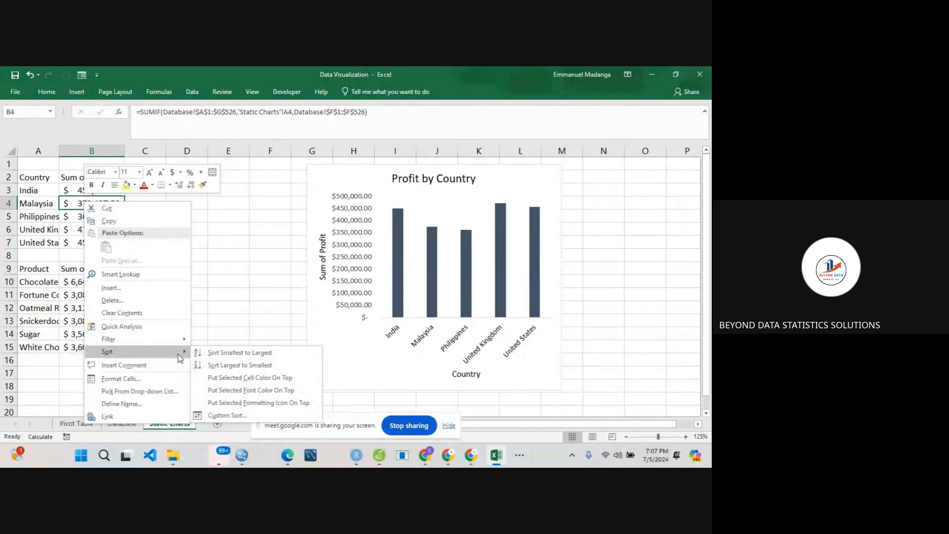
left_click(231, 368)
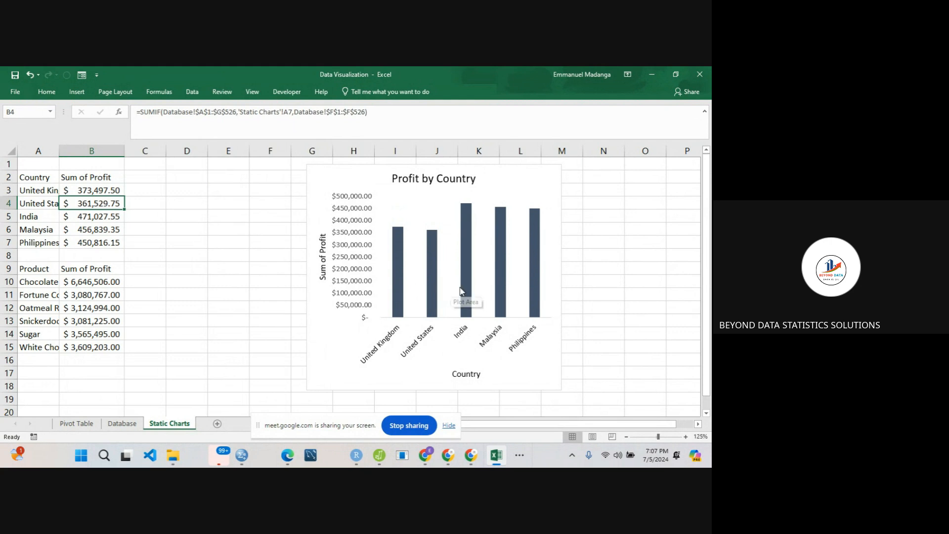
- Examine the reordered chart and the SUMIF formulas in the country table's Sum of Profit cells
mouse_move(463, 291)
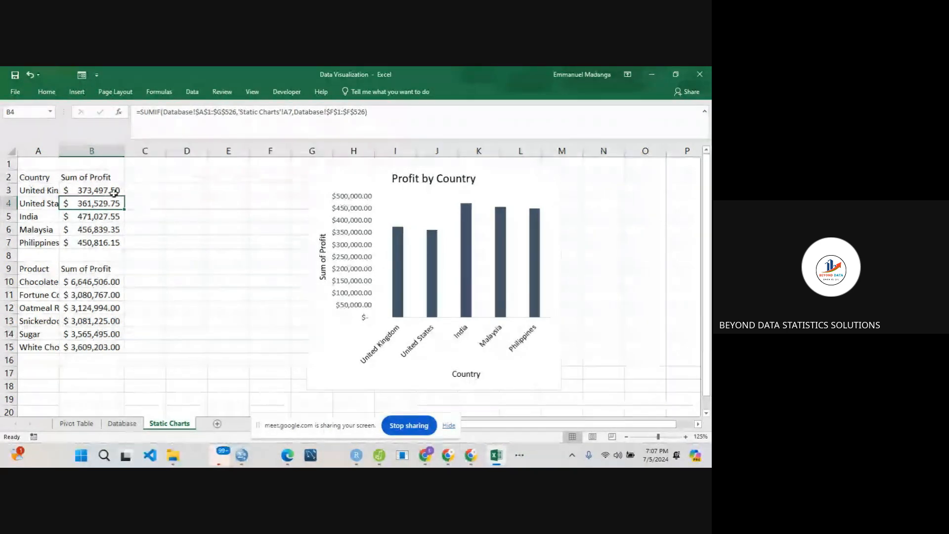
left_click(98, 188)
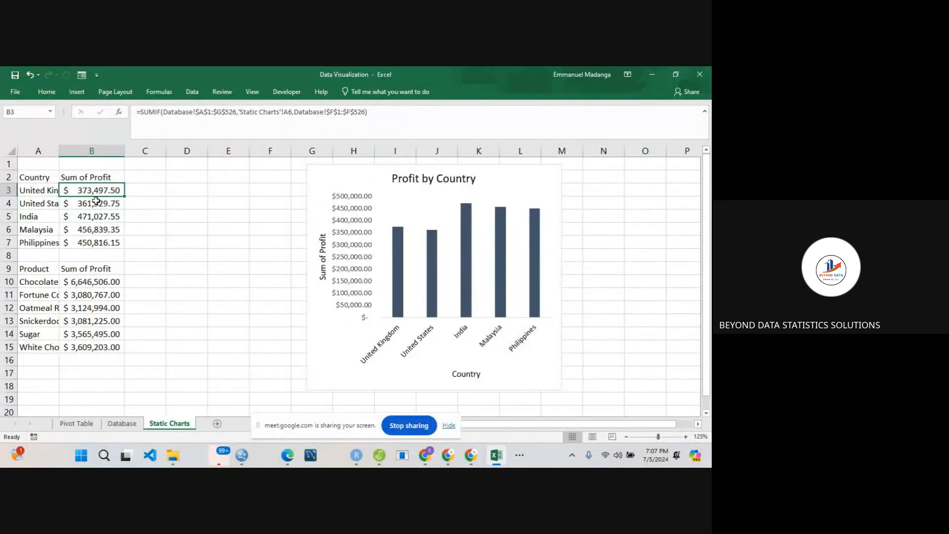
left_click(96, 200)
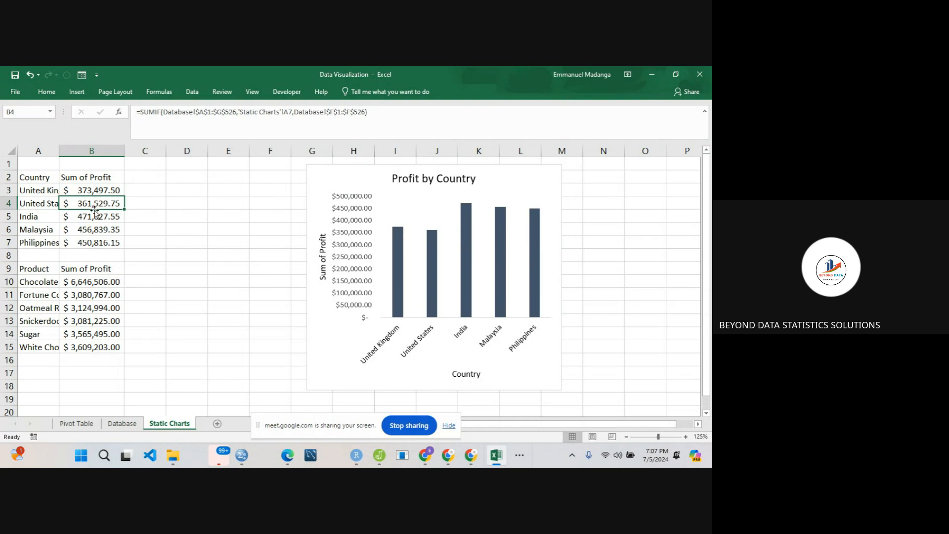
left_click(94, 218)
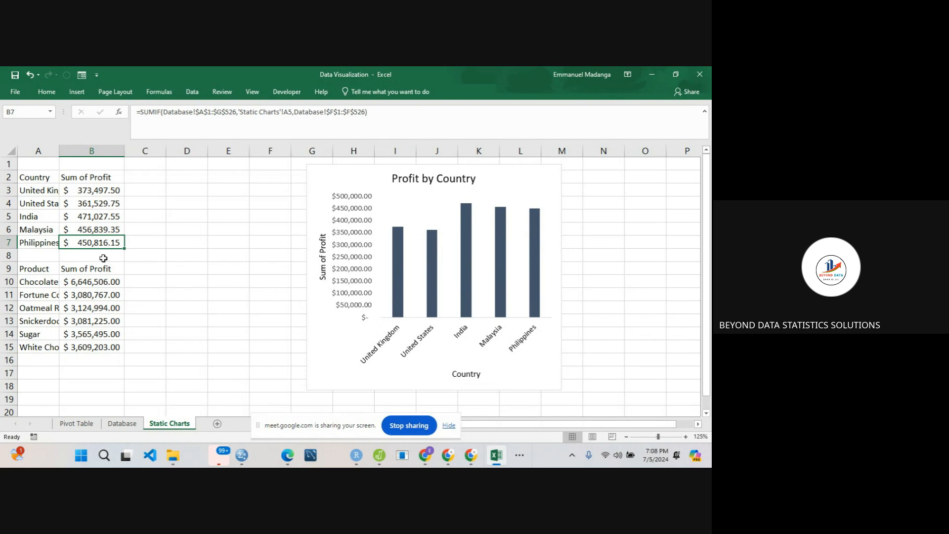
- Move the Profit by Country chart to about columns J to P to free space beside the tables
left_click(326, 187)
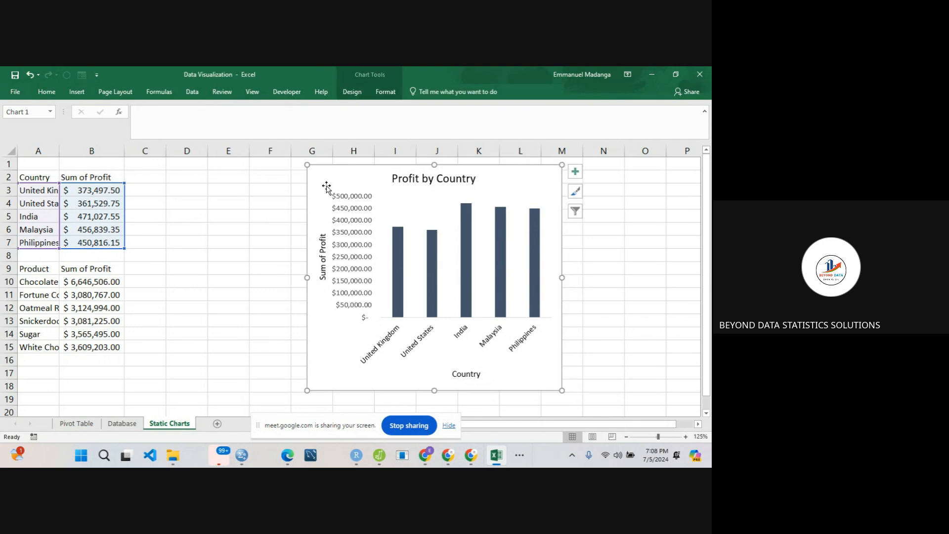
left_click_drag(327, 185, 458, 181)
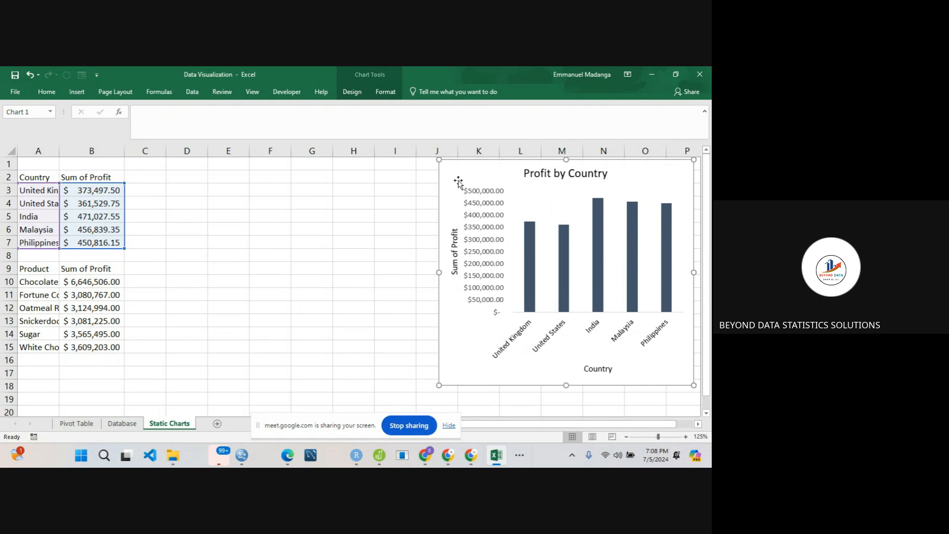
- Insert a 2-D clustered bar chart of the product data in A10:B15 and place it, widened, over about columns C to K
left_click(65, 283)
left_click(36, 288)
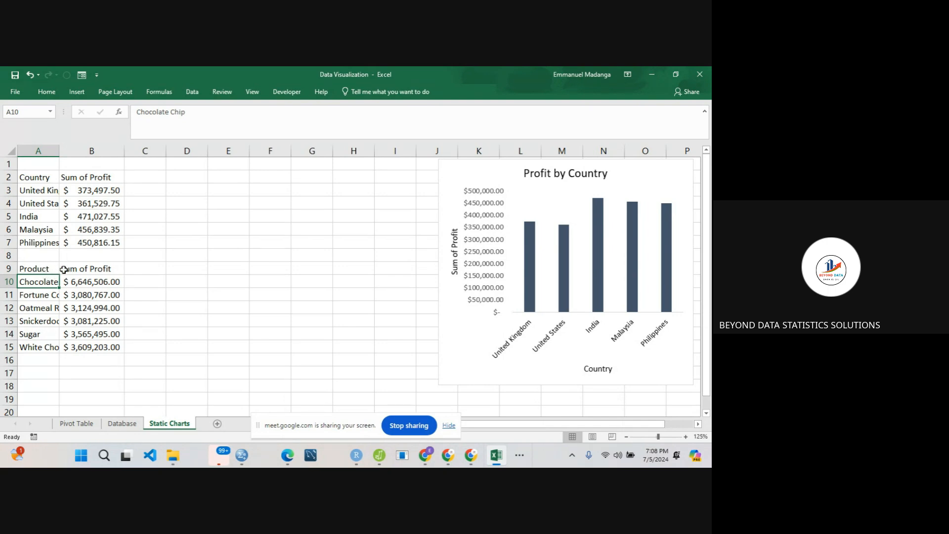
left_click_drag(44, 281, 88, 349)
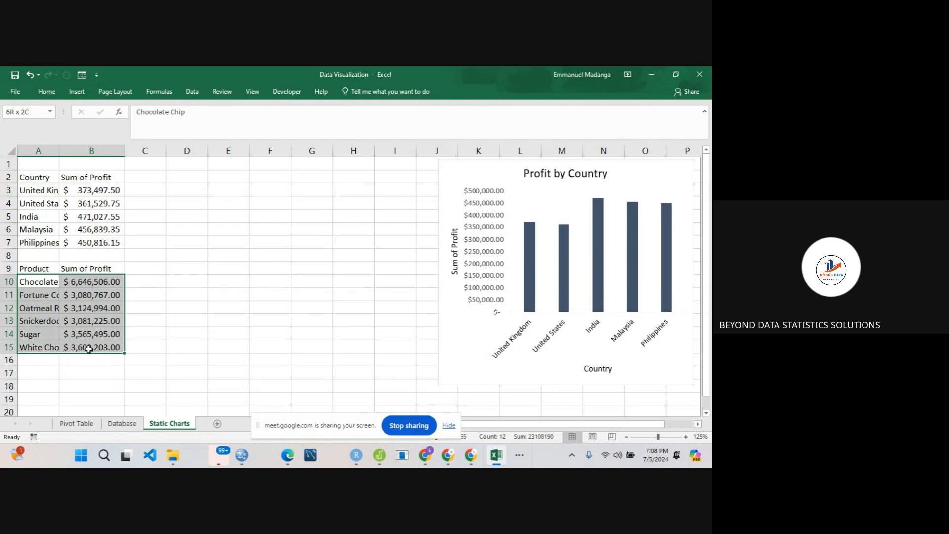
left_click(78, 92)
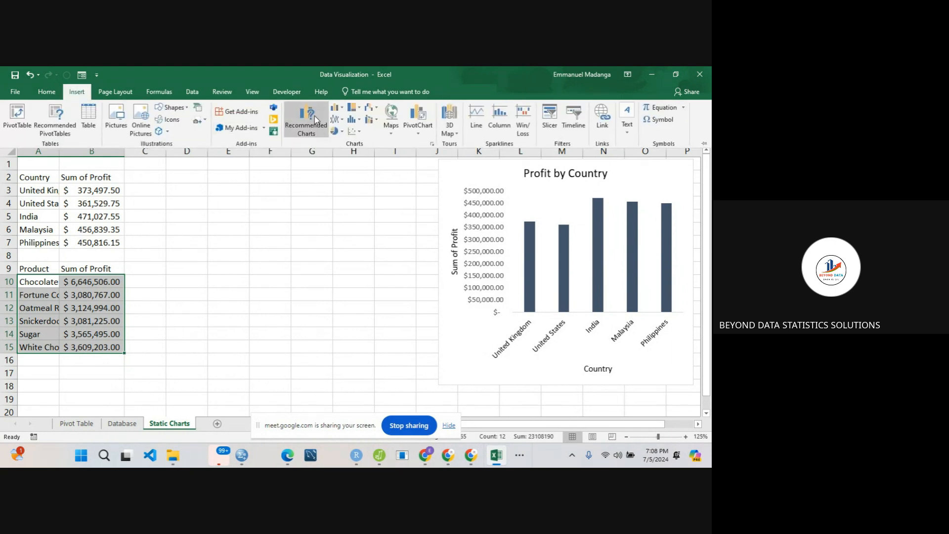
left_click(338, 109)
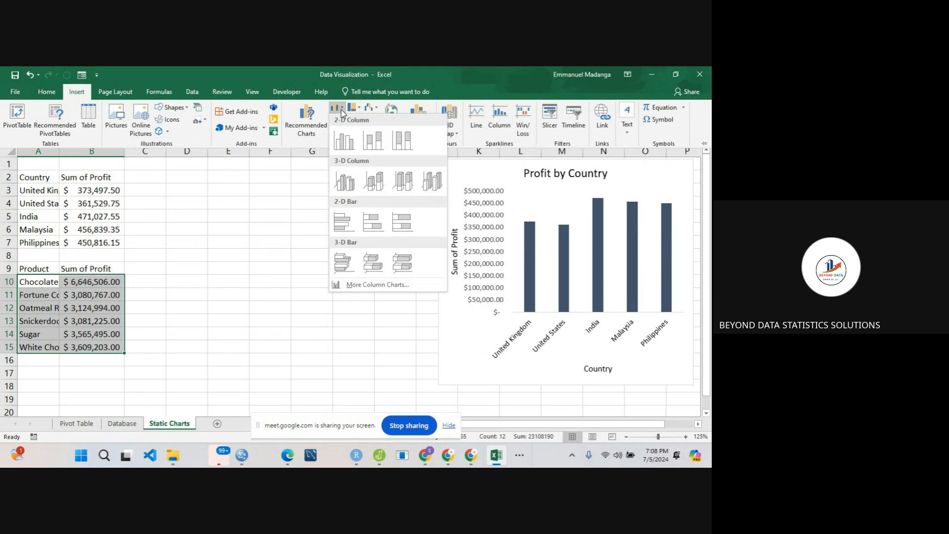
left_click(345, 225)
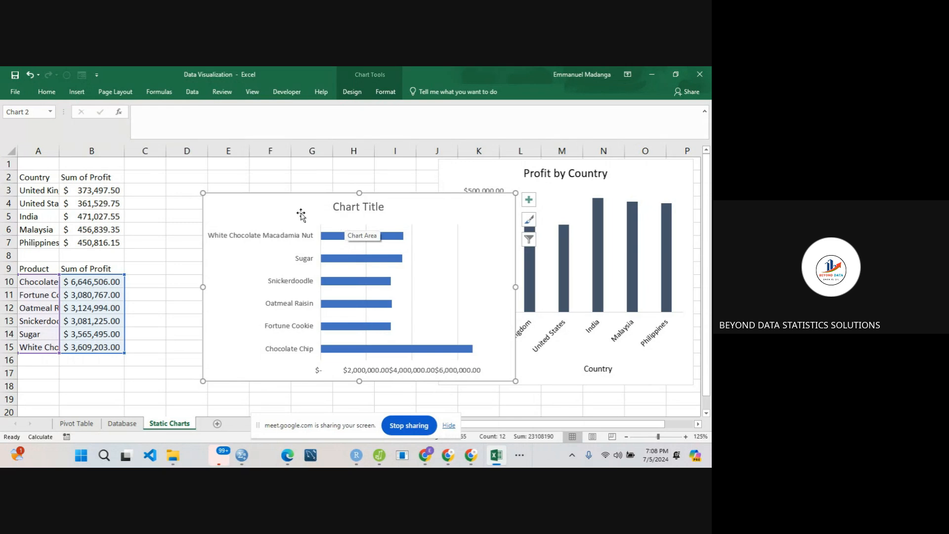
left_click_drag(300, 212, 246, 199)
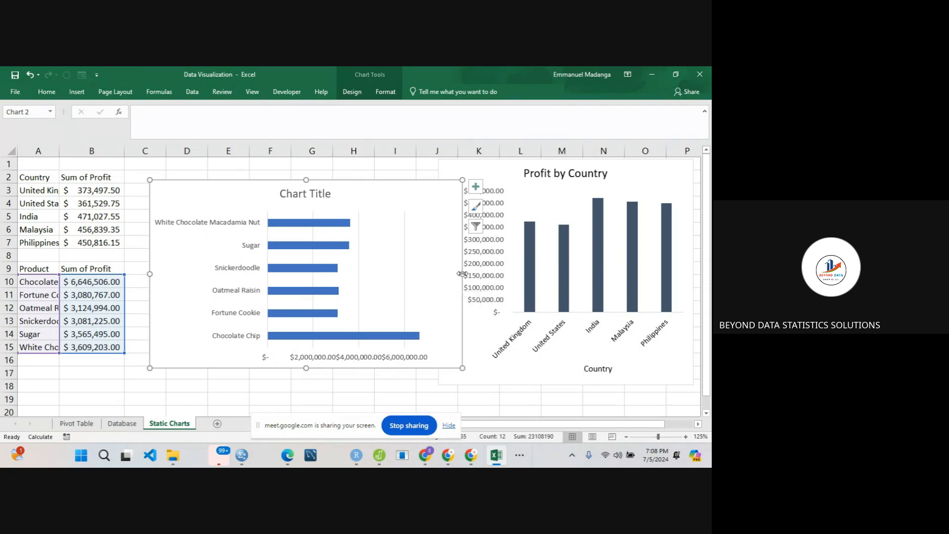
left_click_drag(462, 274, 495, 273)
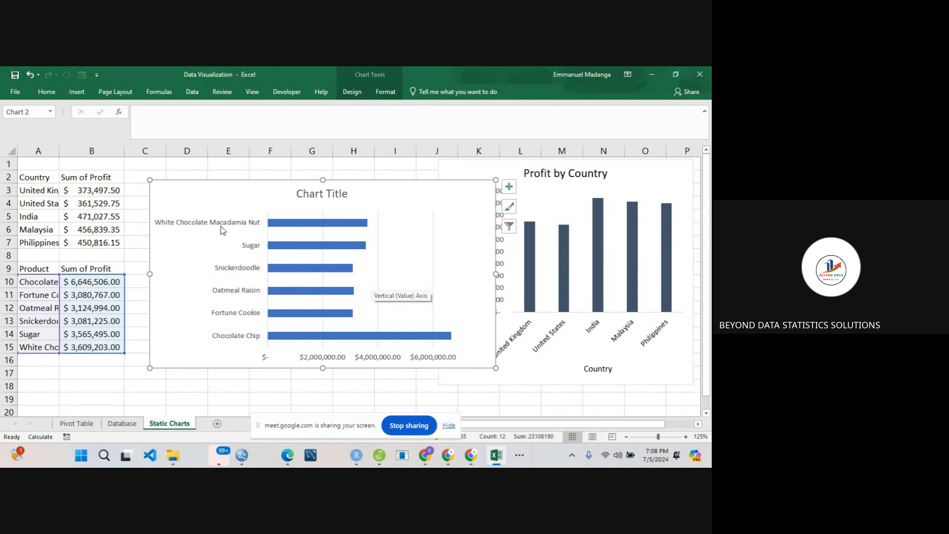
- Set the title of the product bar chart to "Profit by Product"
double_click(320, 193)
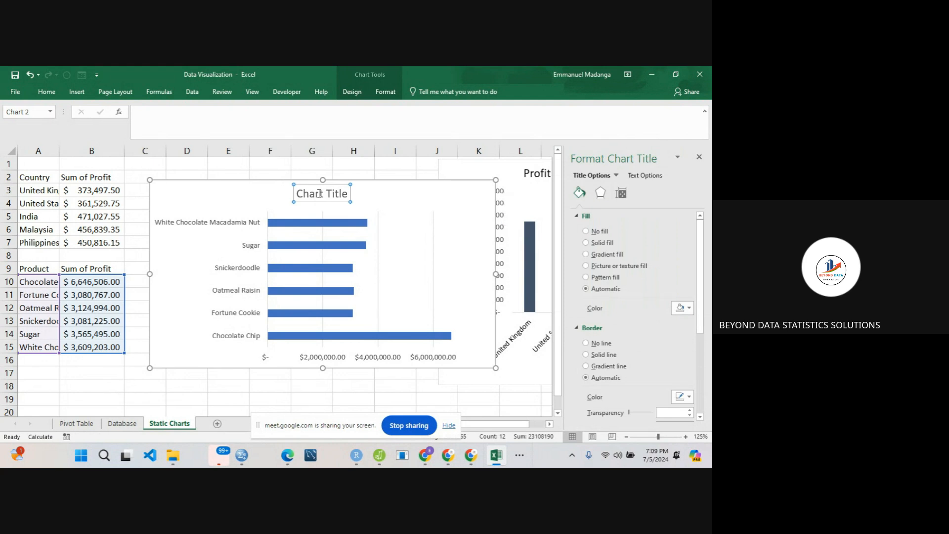
triple_click(319, 193)
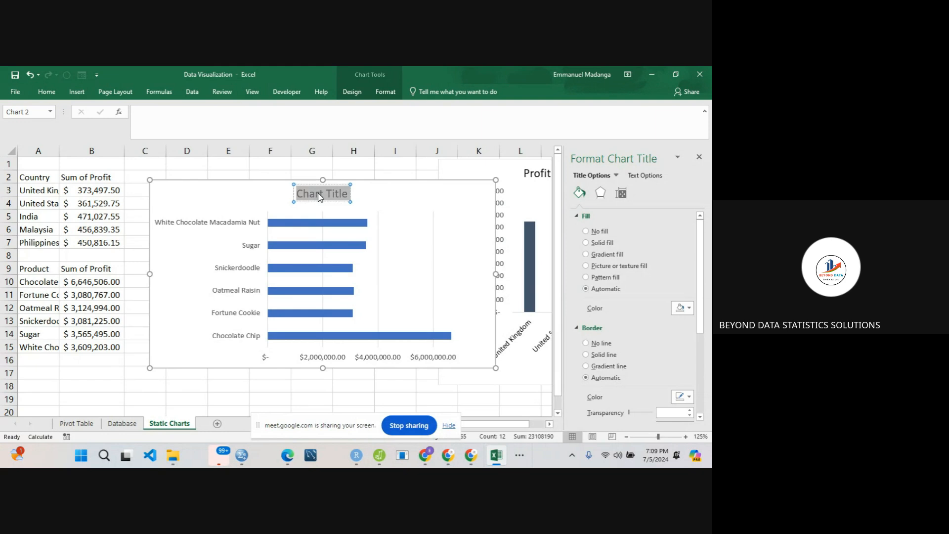
type("Proft")
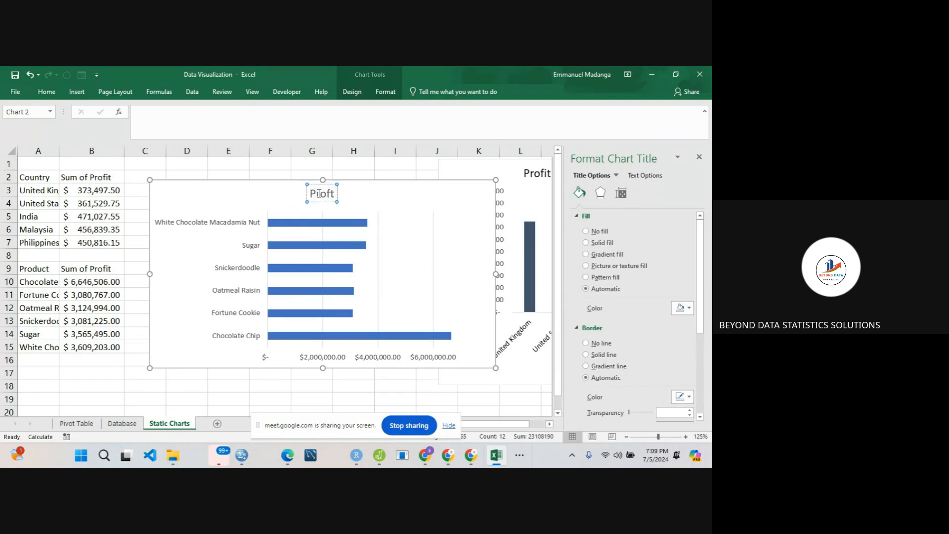
key("BackSpace")
type("it by")
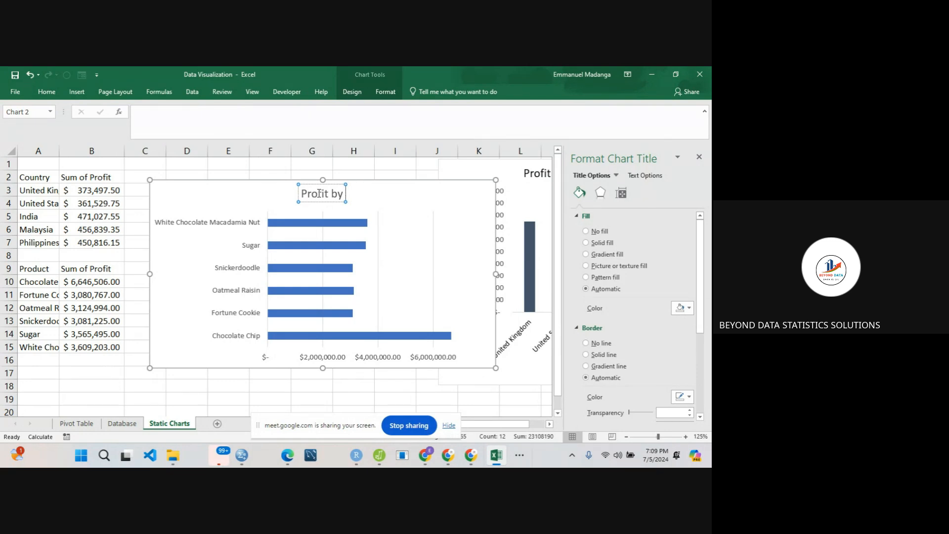
type("Product")
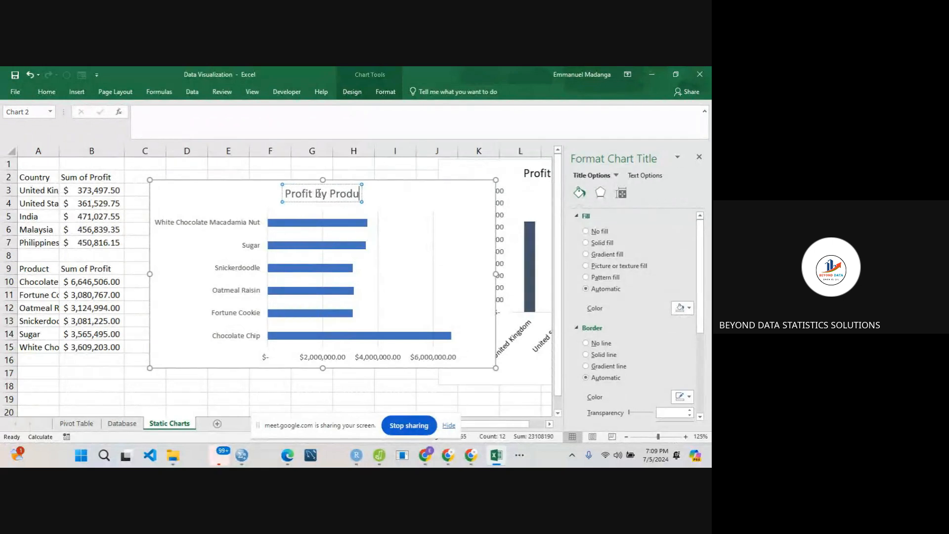
left_click(250, 193)
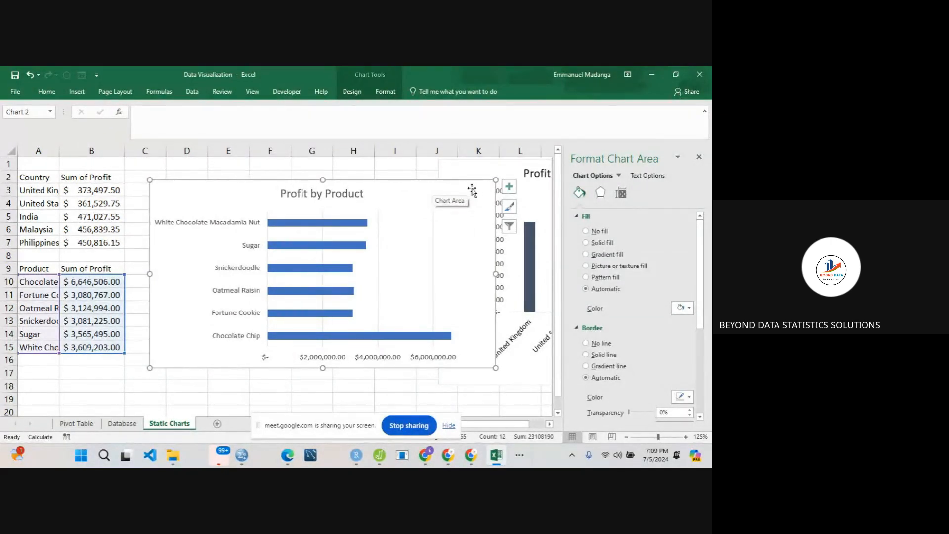
- Add axis titles to the Profit by Product chart and name the horizontal one "Sum of Profit"
left_click(509, 186)
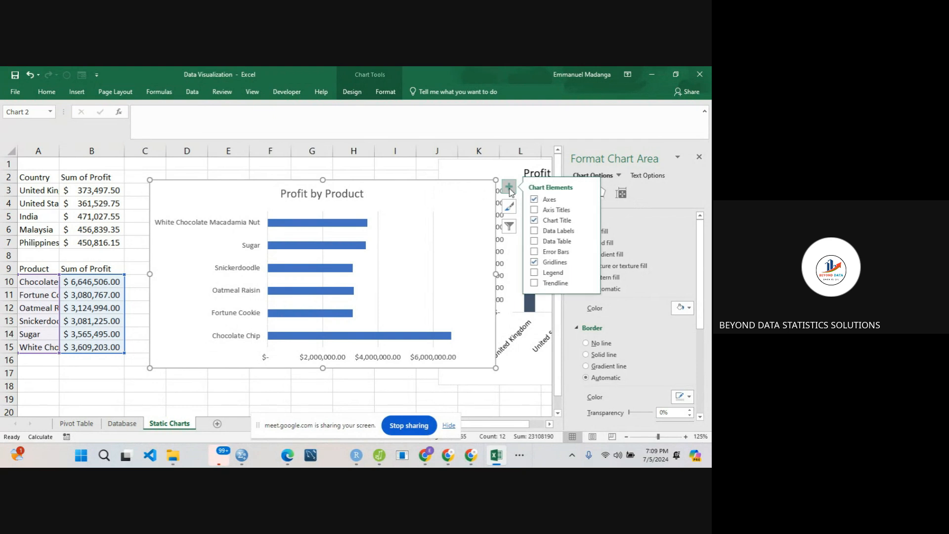
left_click(534, 210)
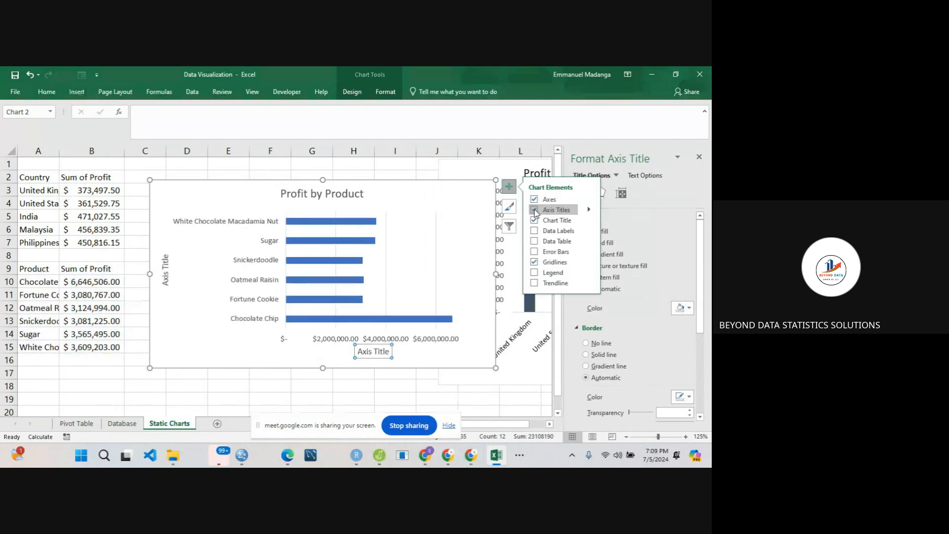
double_click(371, 353)
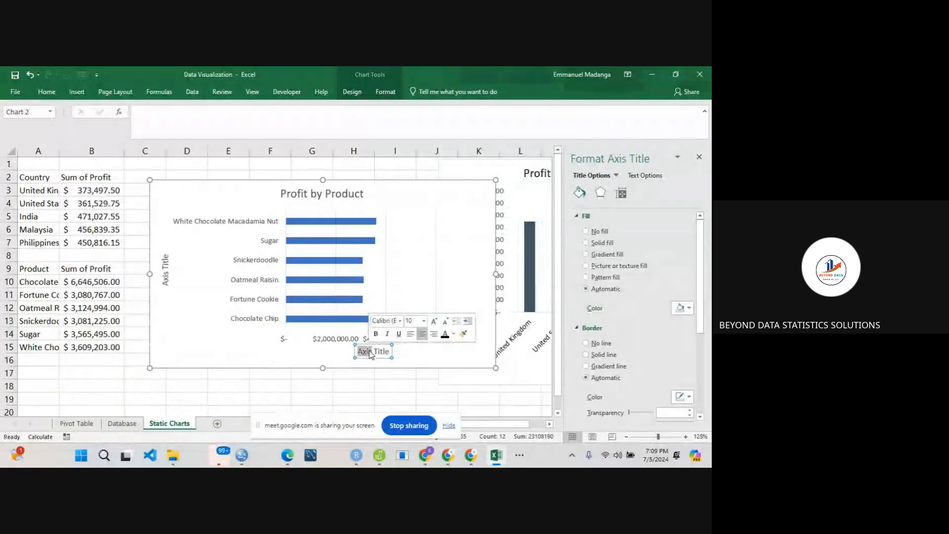
left_click(370, 354)
type("Su")
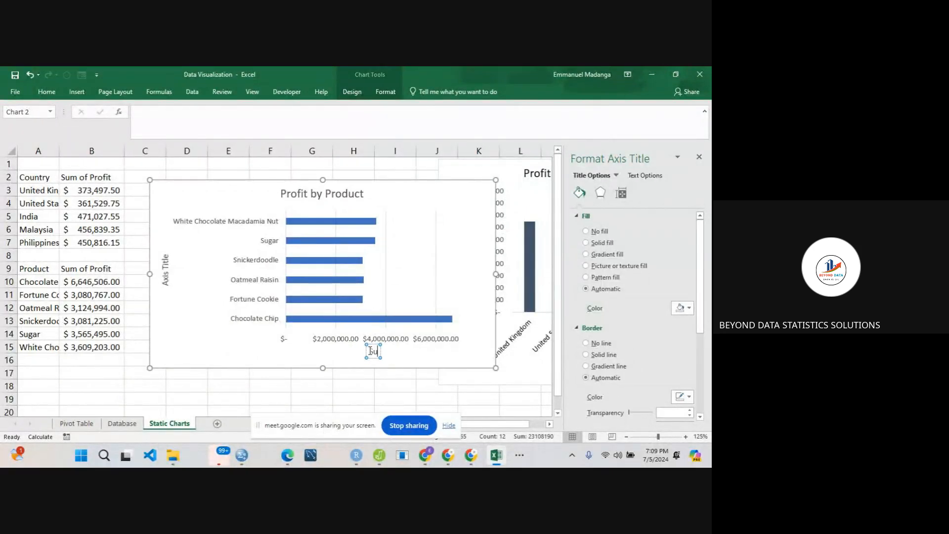
type("m of Proft")
key("BackSpace")
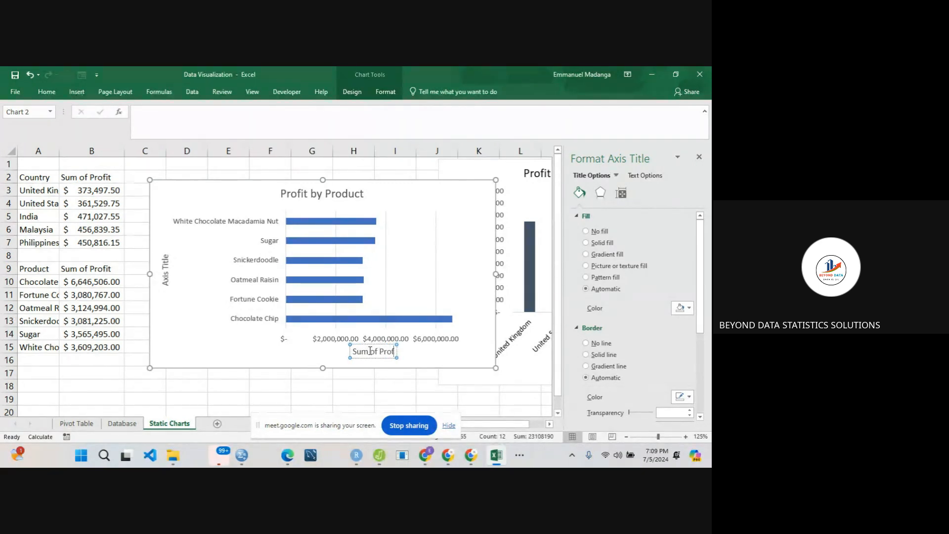
type("it")
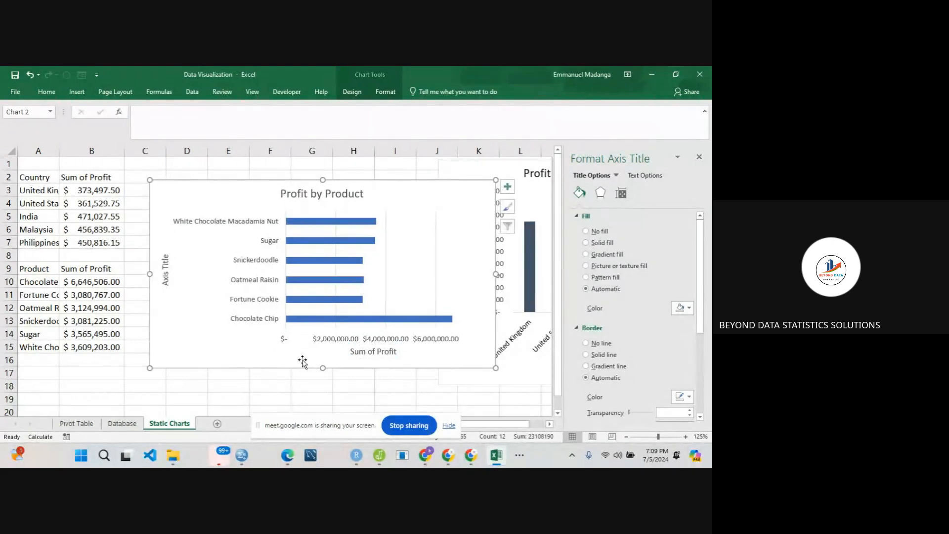
left_click(303, 363)
- Name the vertical axis title of the Profit by Product chart "Product"
left_click(166, 269)
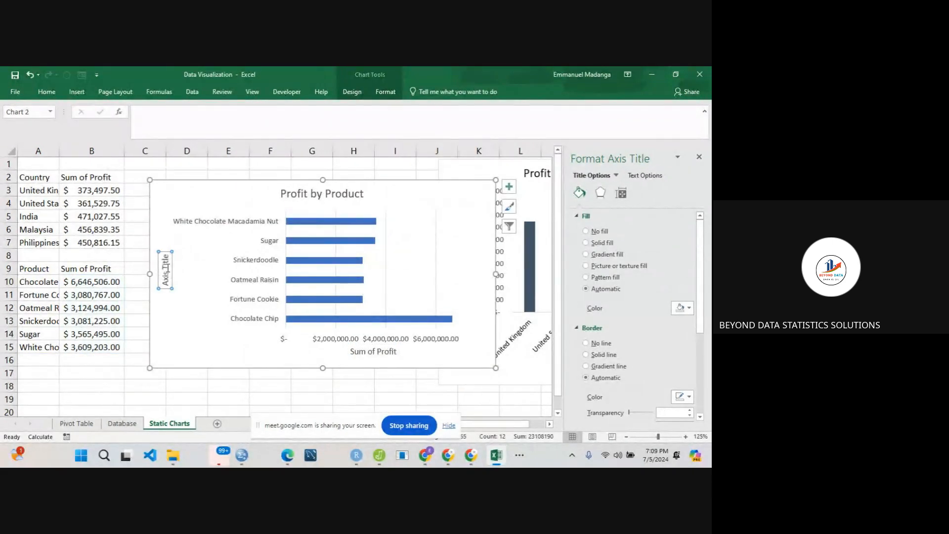
triple_click(168, 267)
type("Product")
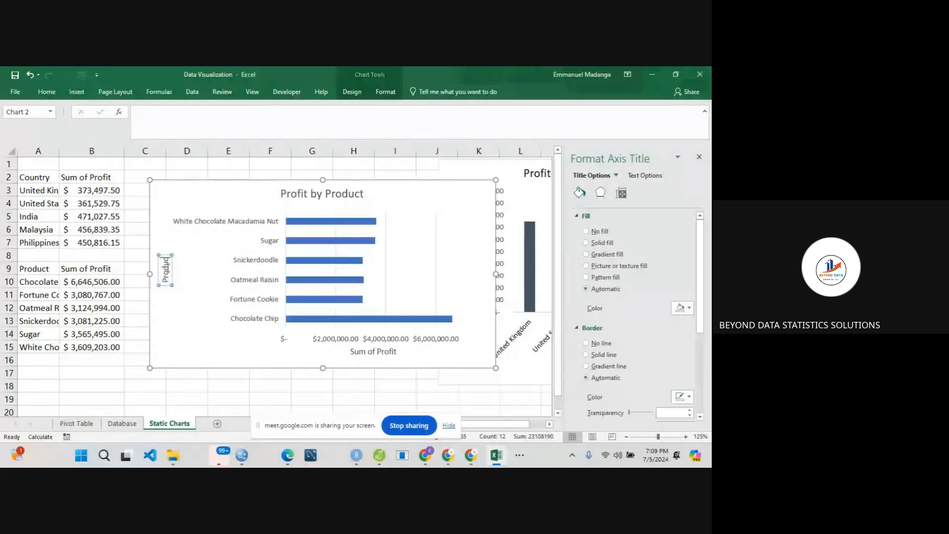
left_click(189, 320)
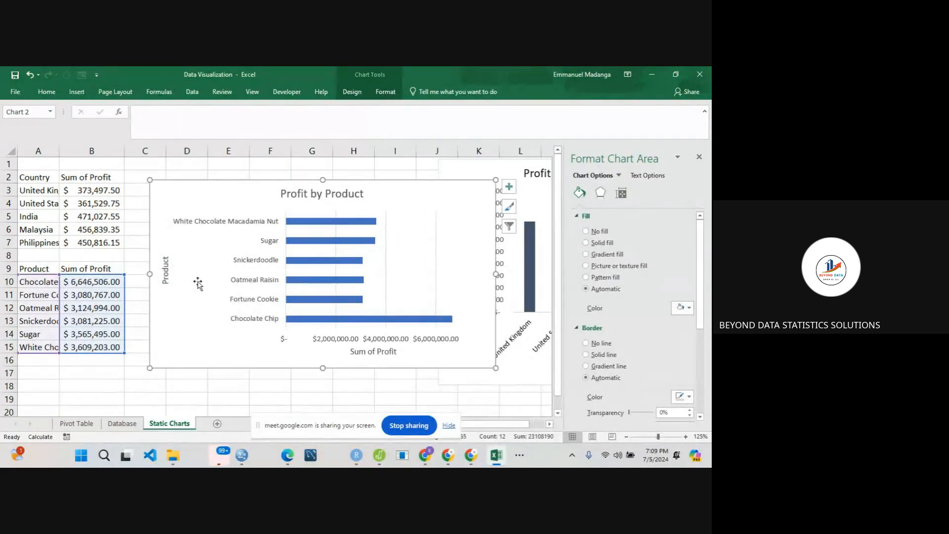
- Change the font colour of the Product axis title and the Profit by Product chart title to black
left_click(166, 271)
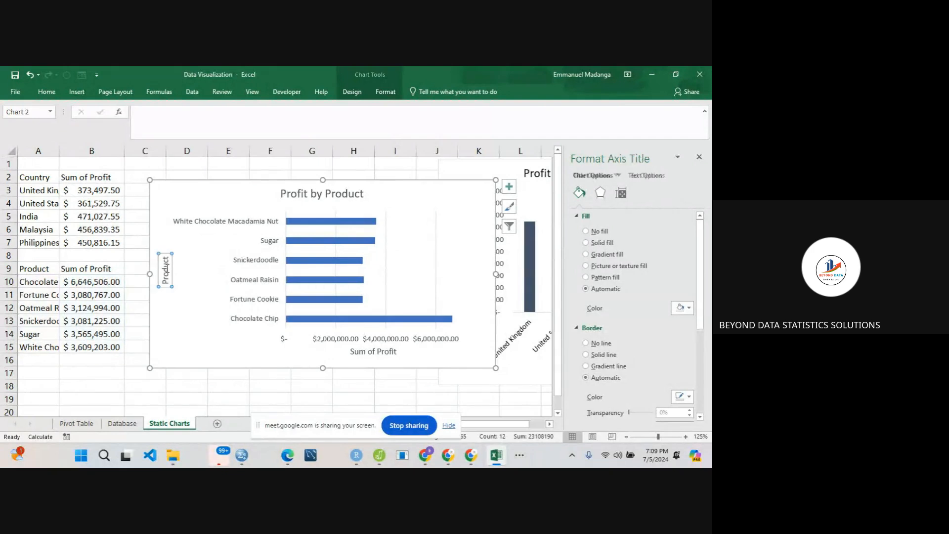
left_click(51, 89)
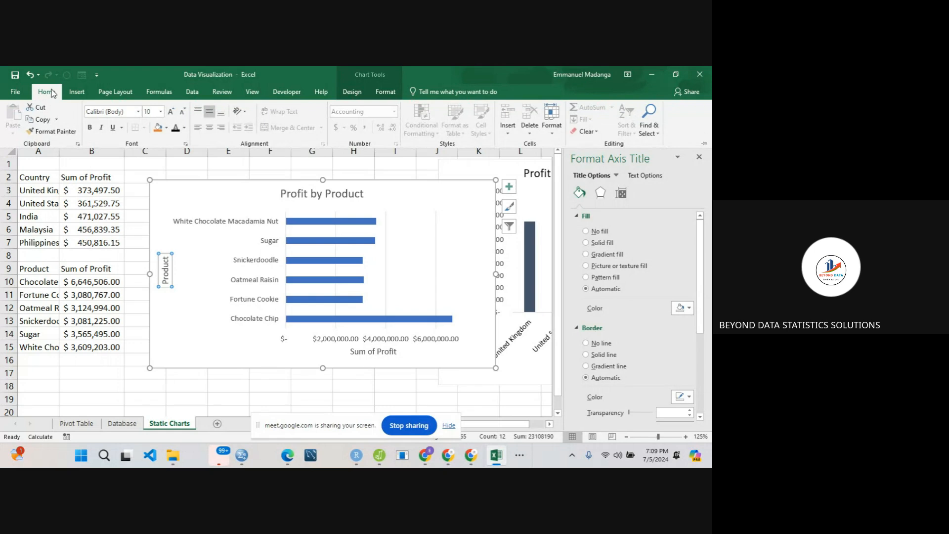
left_click(174, 128)
left_click(285, 192)
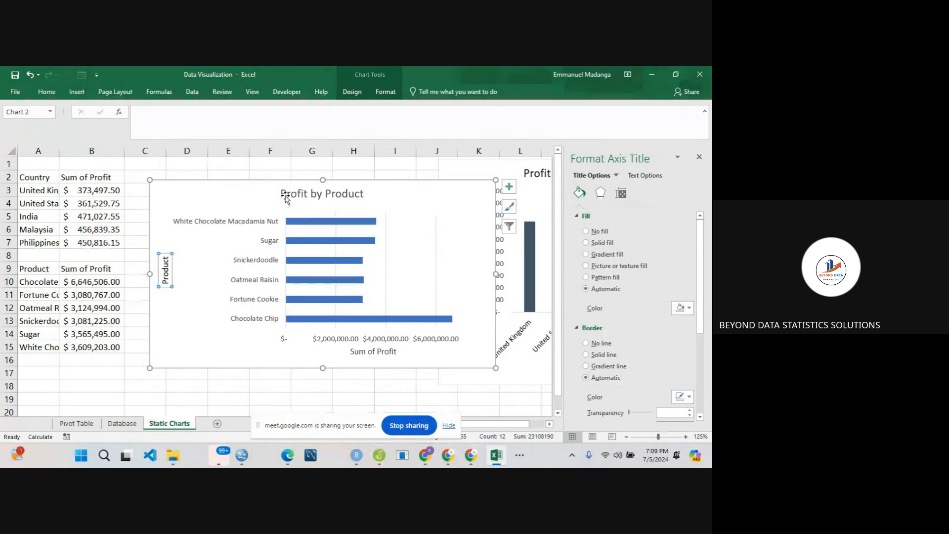
left_click(285, 192)
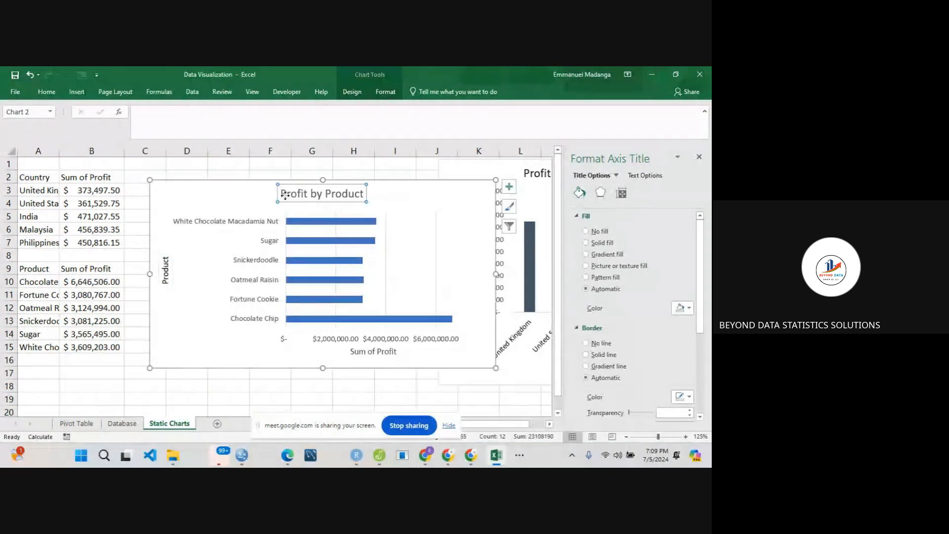
left_click(47, 93)
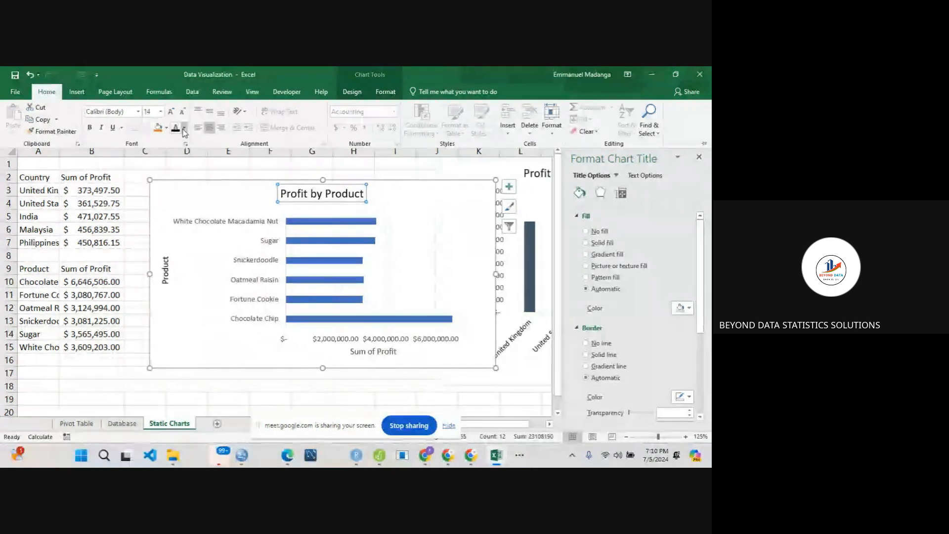
left_click(184, 128)
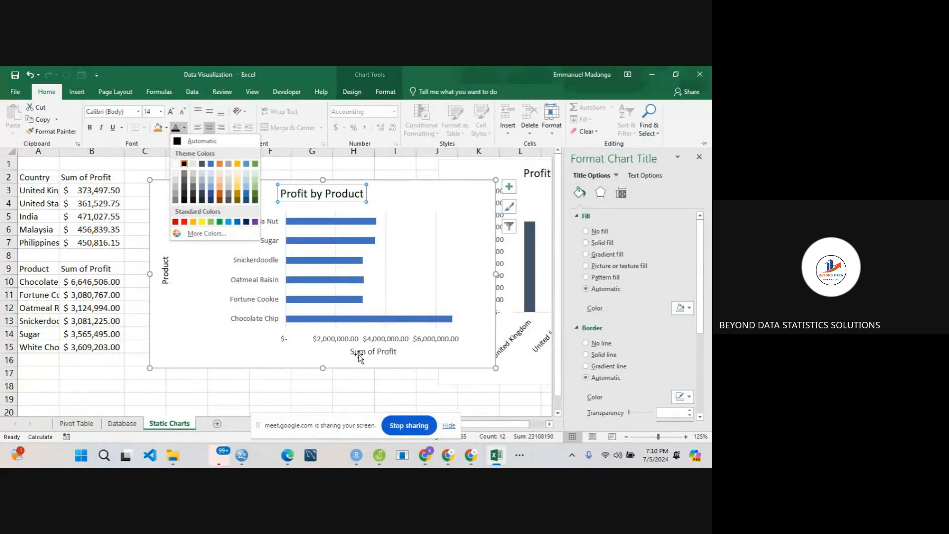
key("Escape")
key("ctrl+F1")
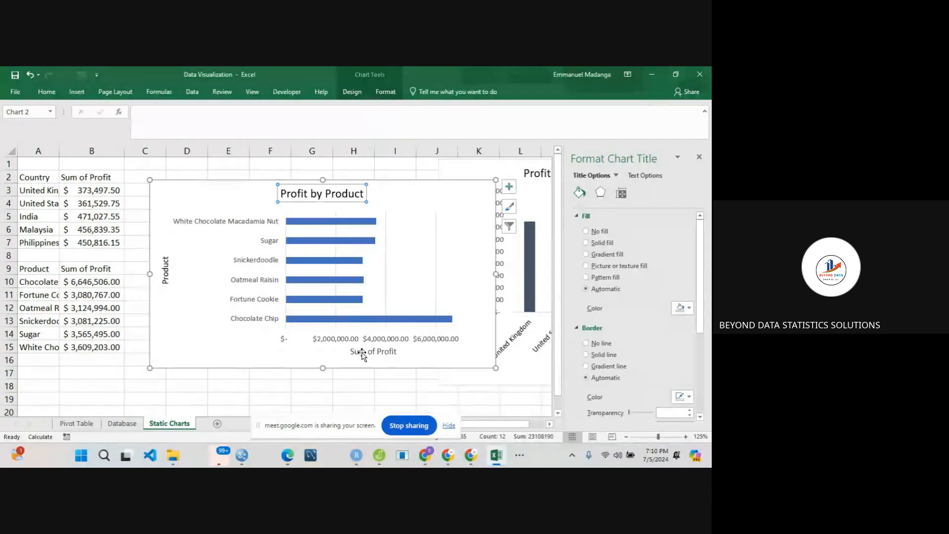
- Change the font colour of the Sum of Profit axis title and the horizontal axis's dollar labels to black
left_click(363, 354)
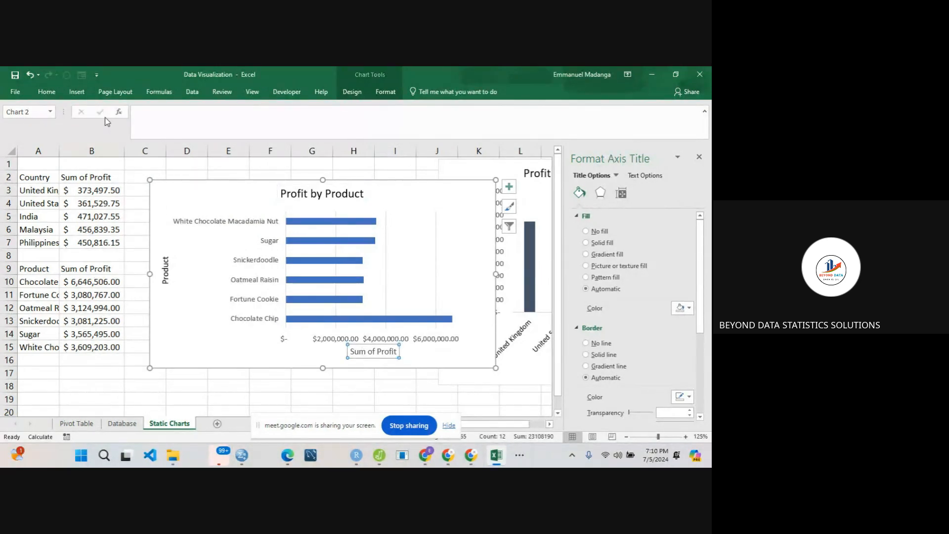
left_click(46, 91)
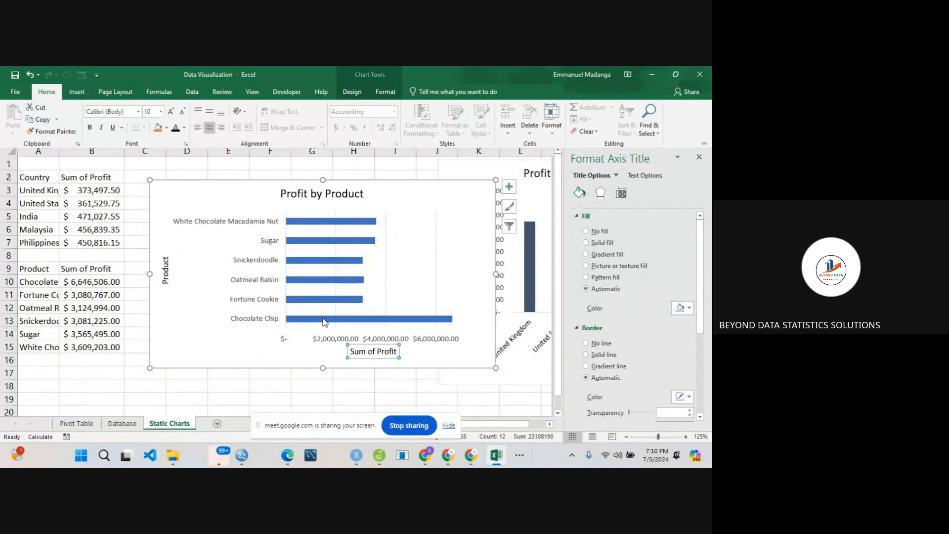
left_click(322, 341)
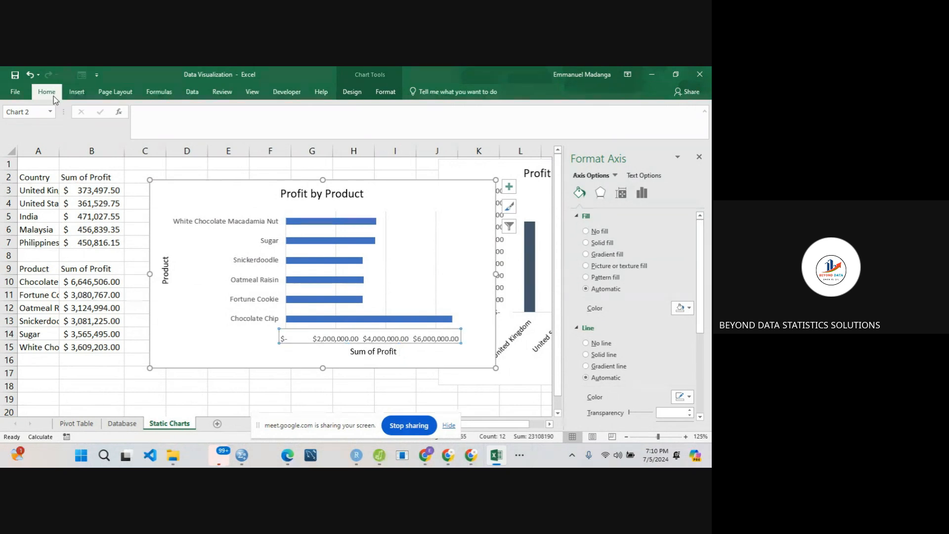
left_click(54, 96)
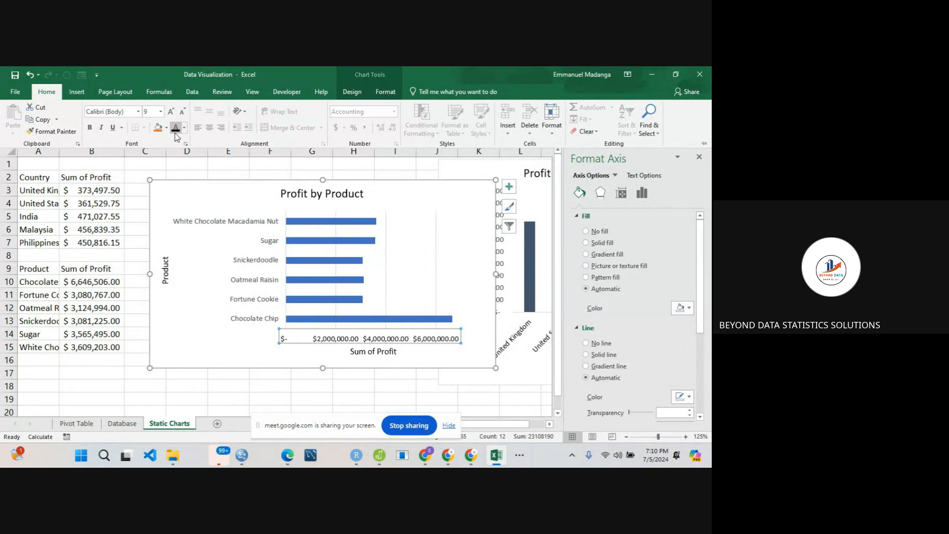
- Change the font colour of the product name labels on the Profit by Product chart's vertical axis to black
left_click(252, 266)
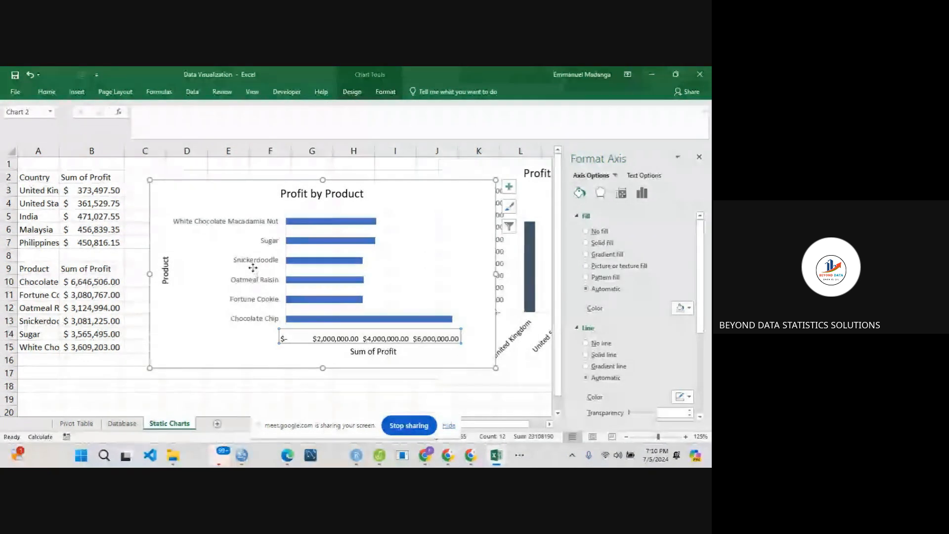
left_click(252, 267)
left_click(262, 262)
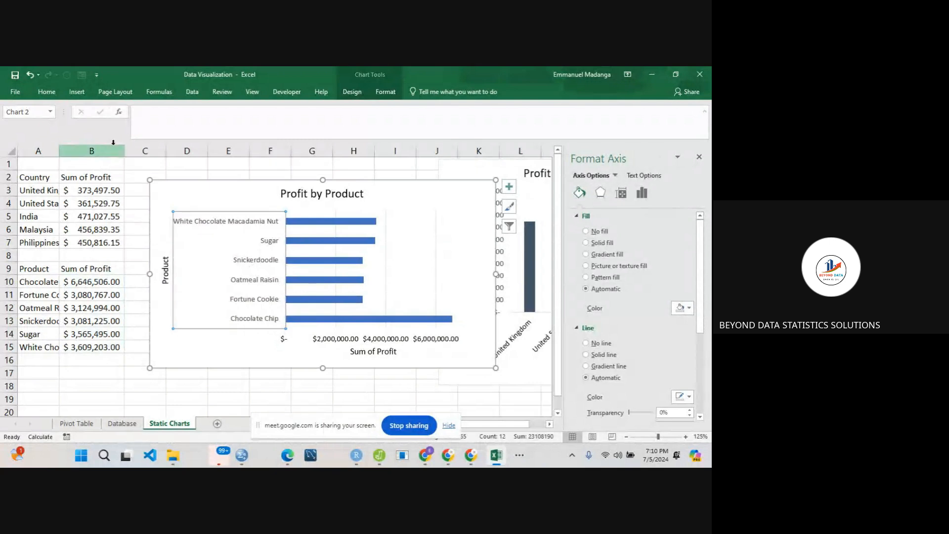
left_click(47, 92)
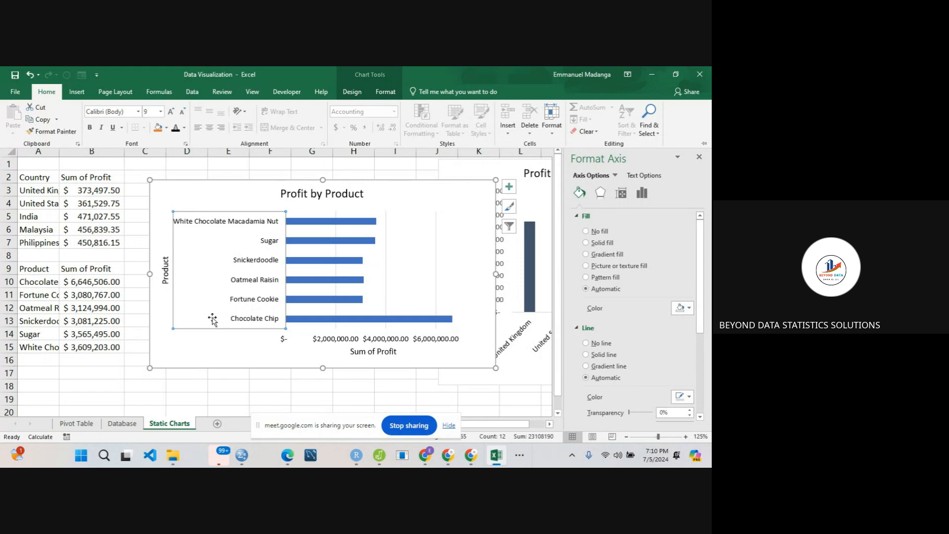
left_click(220, 348)
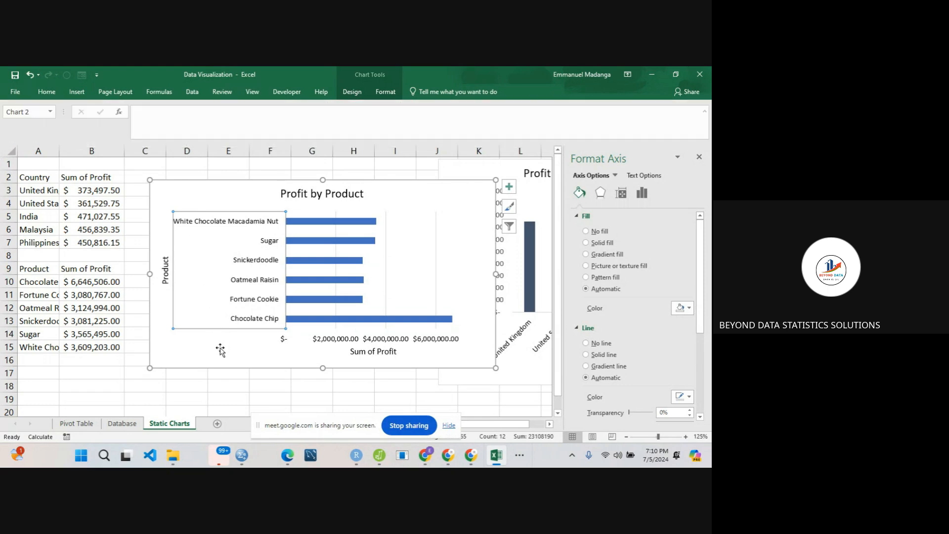
- Look through the series, effects and fill formatting options for the bars of the Profit by Product chart
left_click(341, 221)
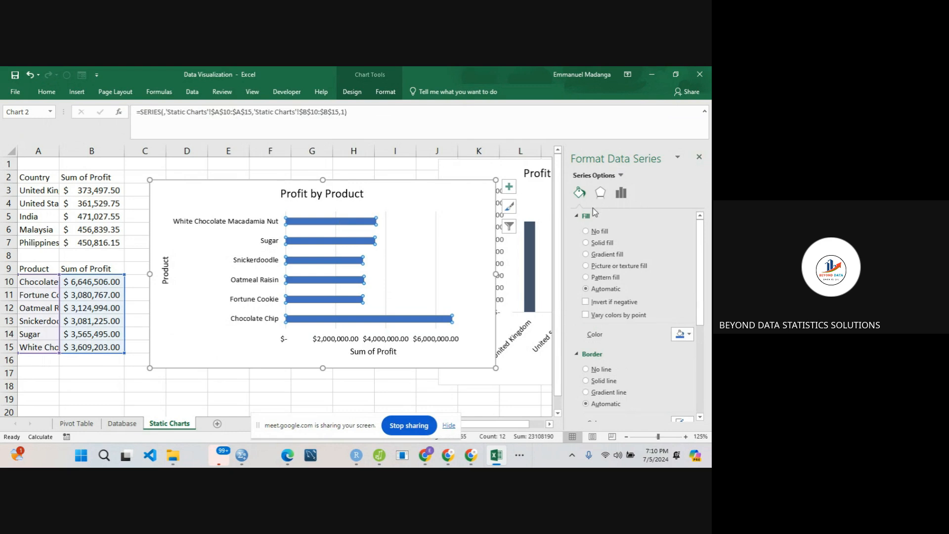
left_click(620, 193)
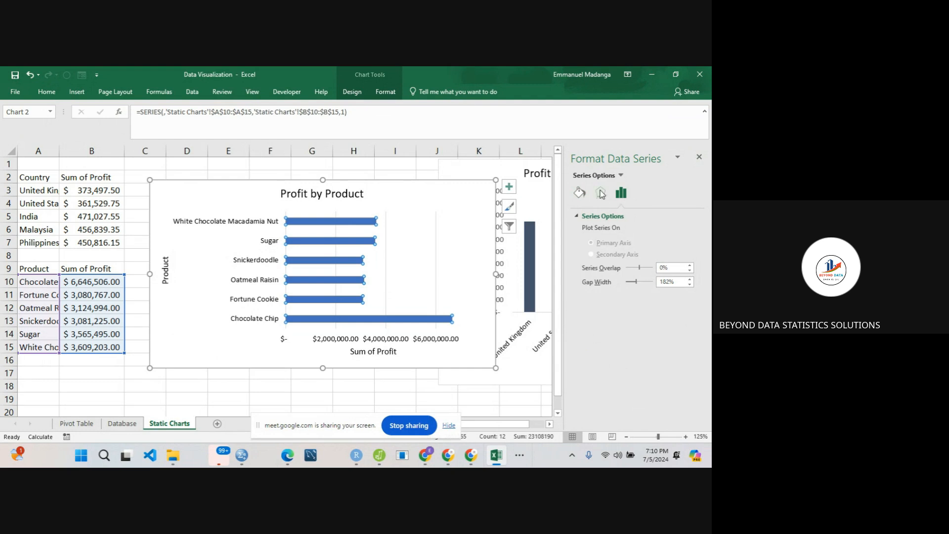
left_click(601, 193)
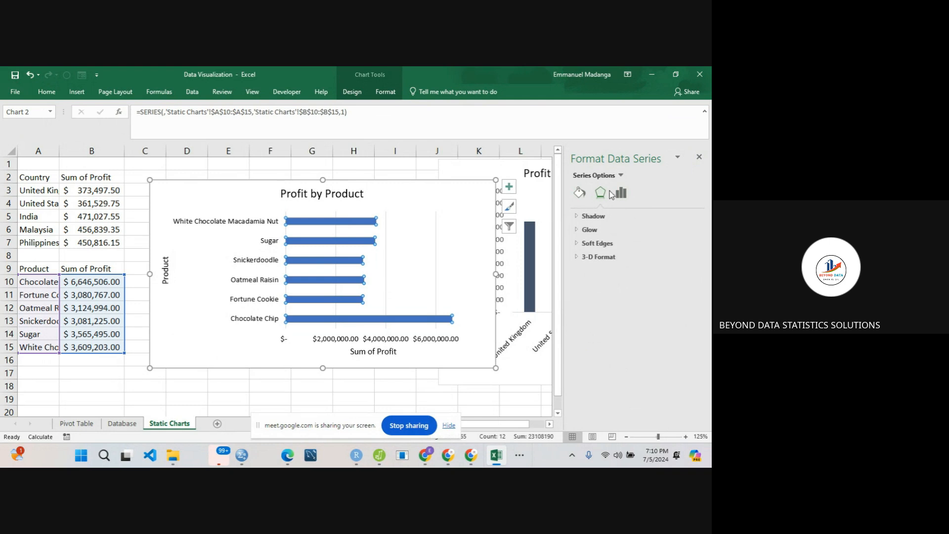
left_click(579, 193)
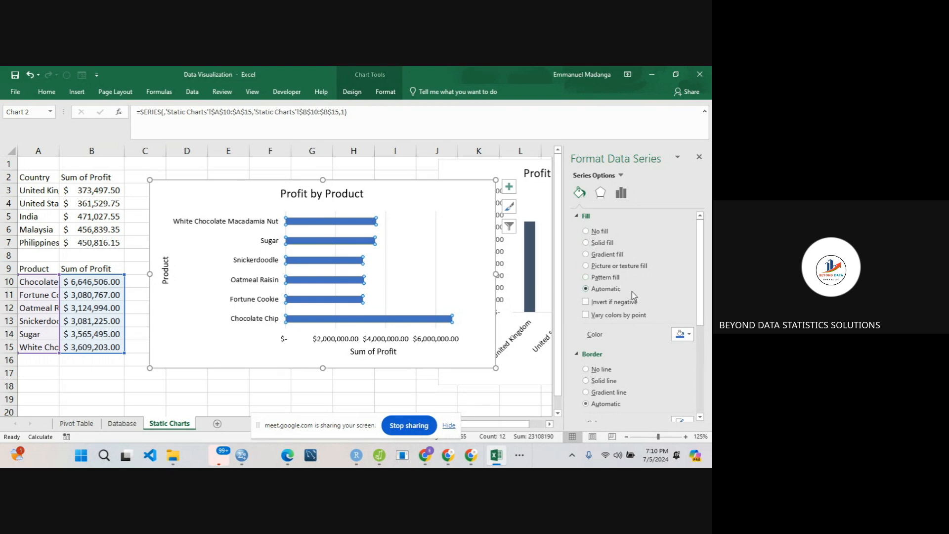
- Try solid, gradient, texture and pattern fills on the Profit by Product bars
left_click_drag(700, 303, 702, 273)
left_click(586, 243)
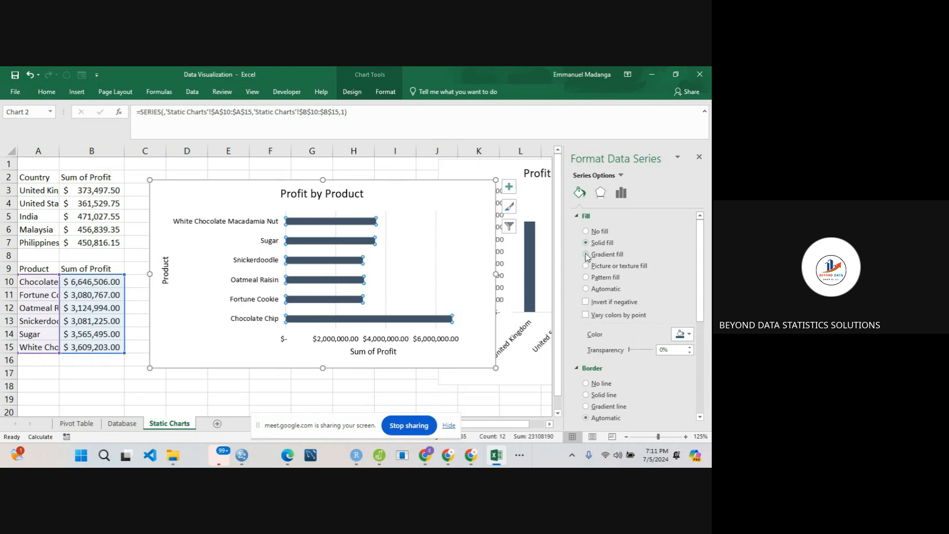
left_click(586, 254)
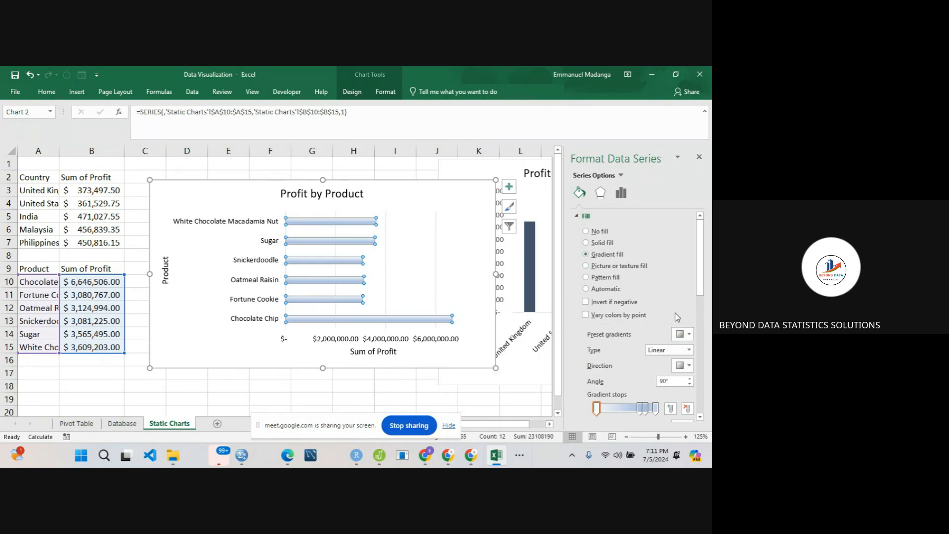
left_click(586, 266)
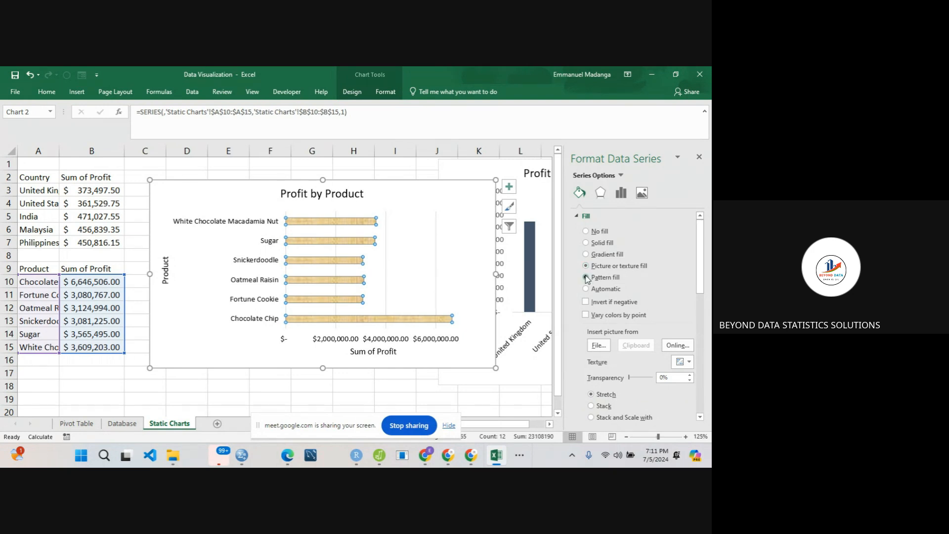
left_click(586, 277)
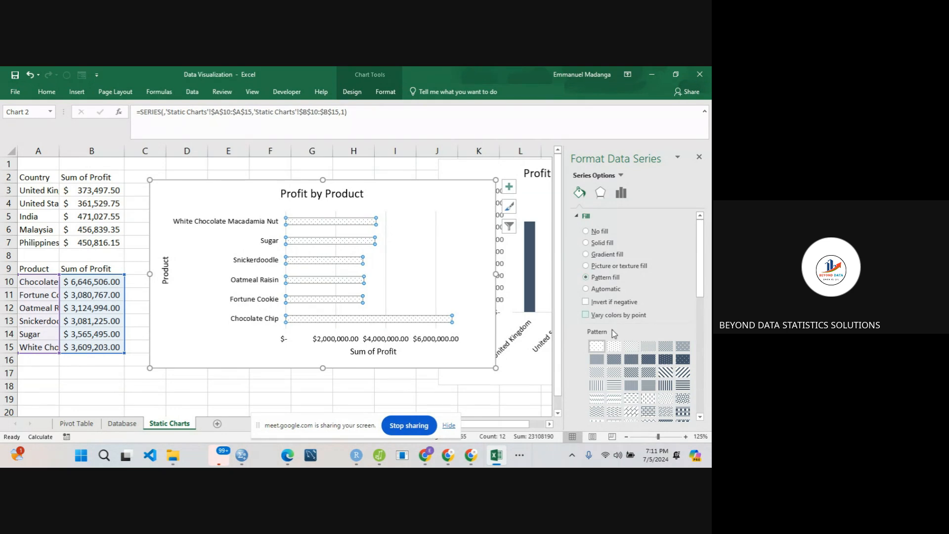
left_click_drag(701, 293, 712, 267)
- Give the Profit by Product bars a solid fill in the darkest orange theme shade and close the formatting pane
left_click(586, 242)
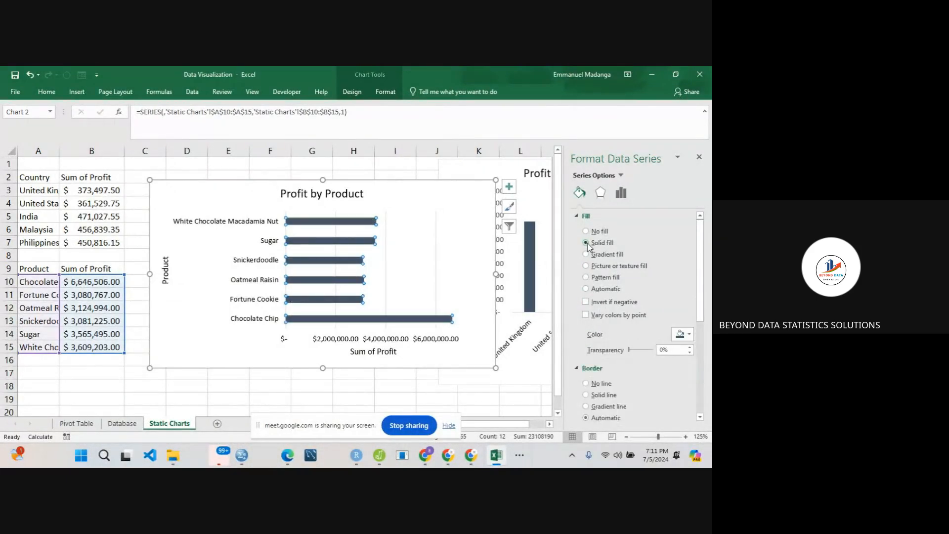
left_click(690, 336)
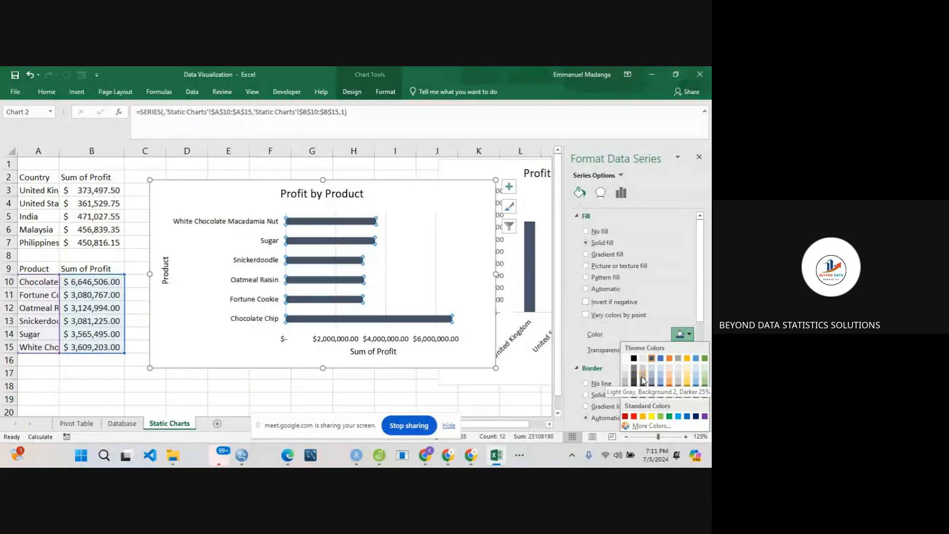
left_click(670, 396)
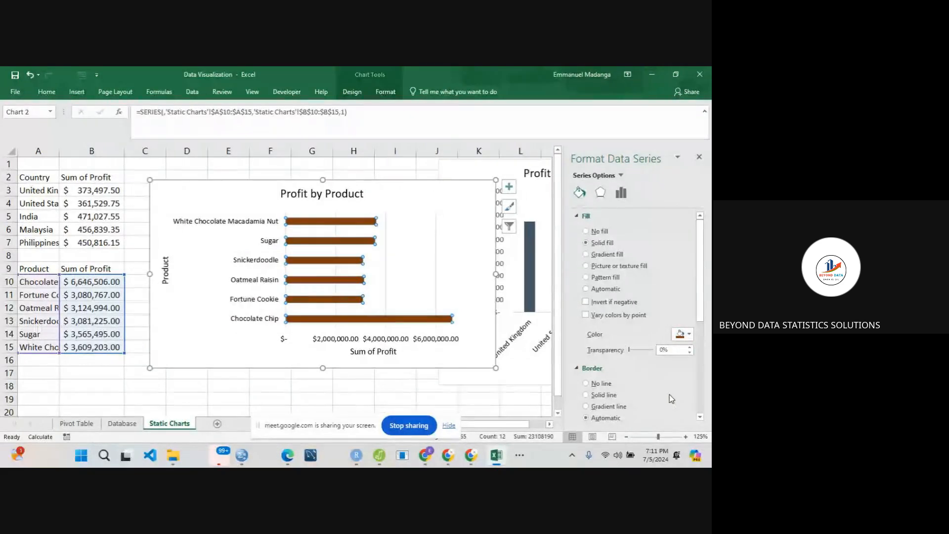
left_click(388, 385)
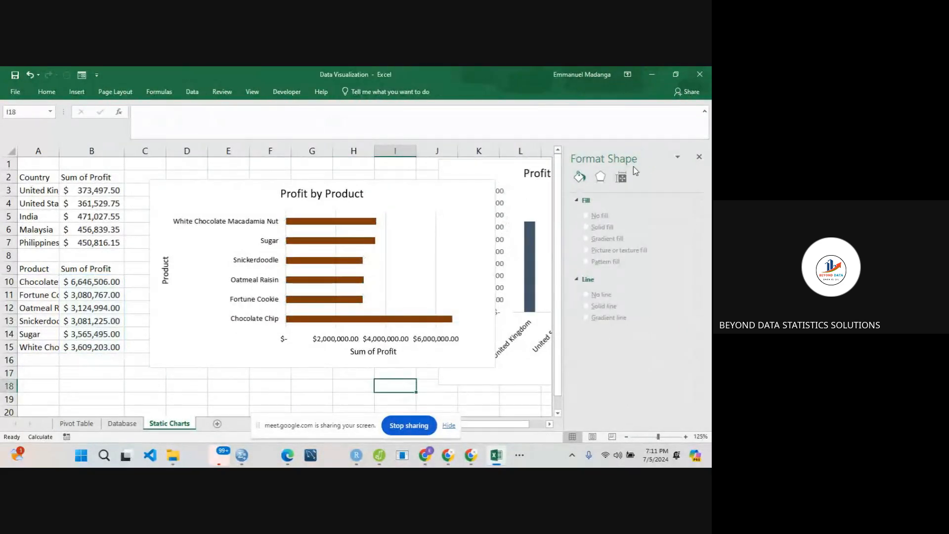
left_click(699, 157)
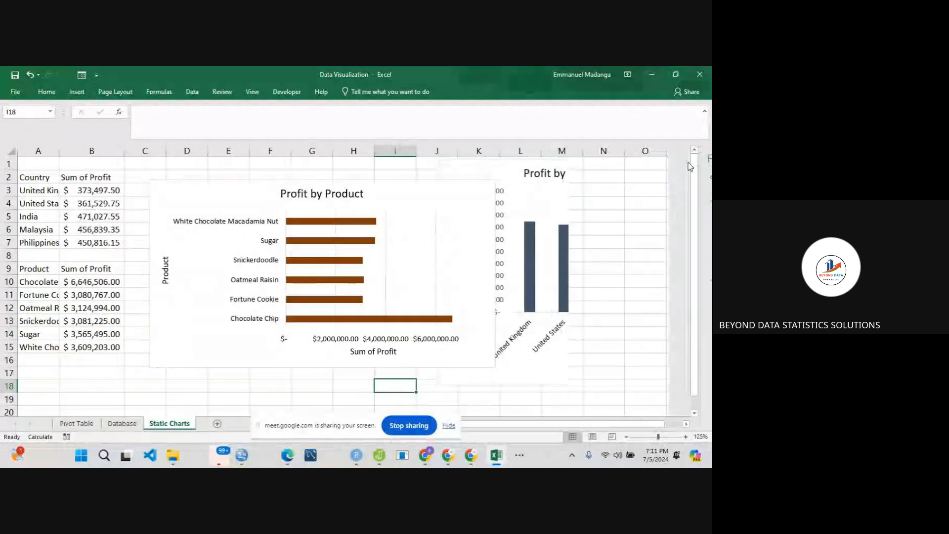
- Shrink the Profit by Product chart in width and height so it no longer overlaps the Profit by Country chart
left_click(428, 204)
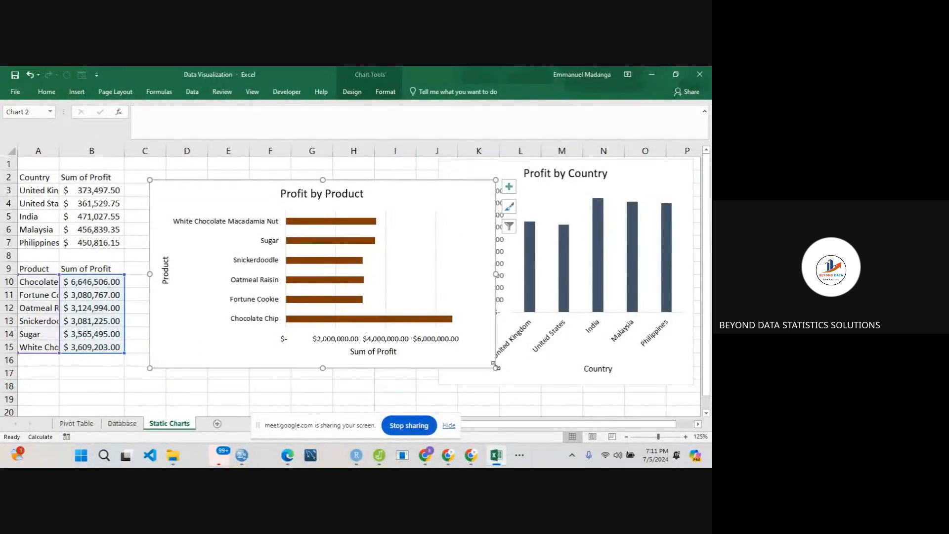
left_click_drag(496, 367, 404, 345)
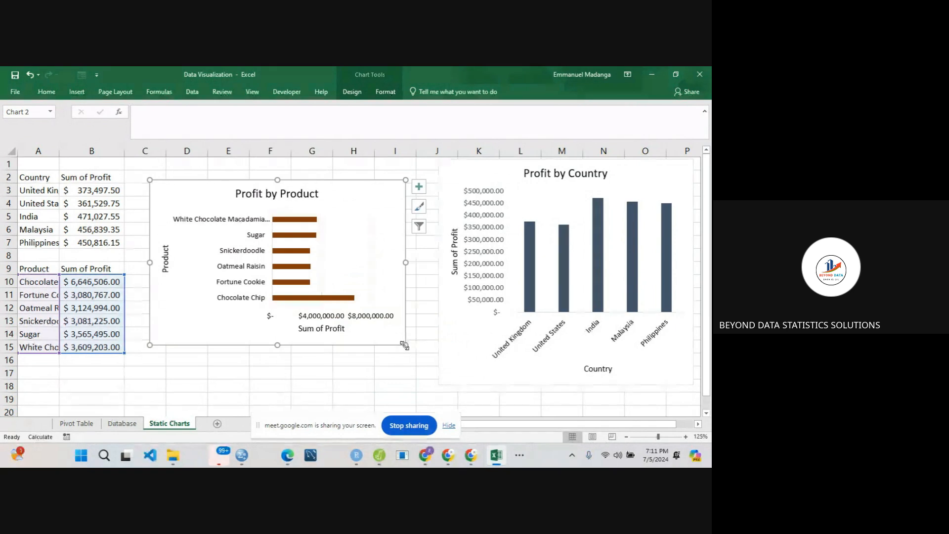
left_click(447, 323)
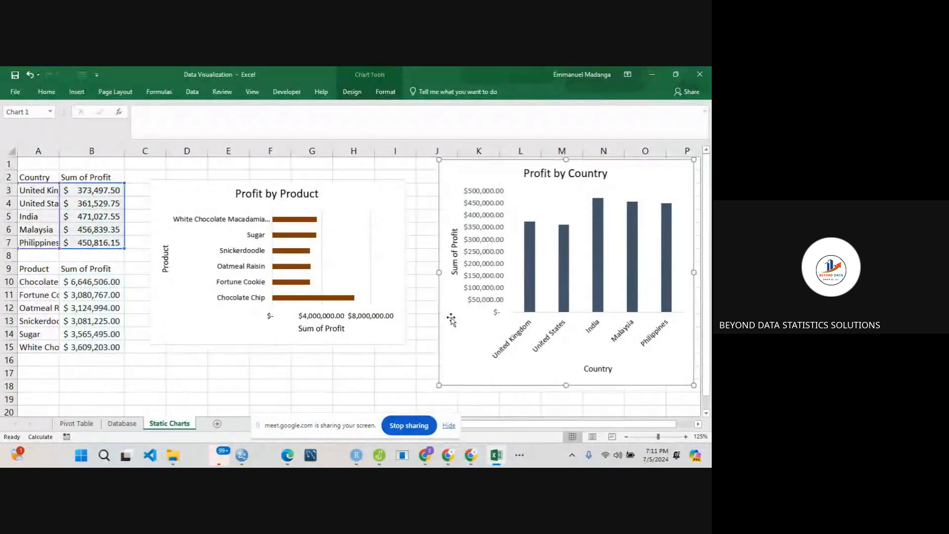
left_click(372, 302)
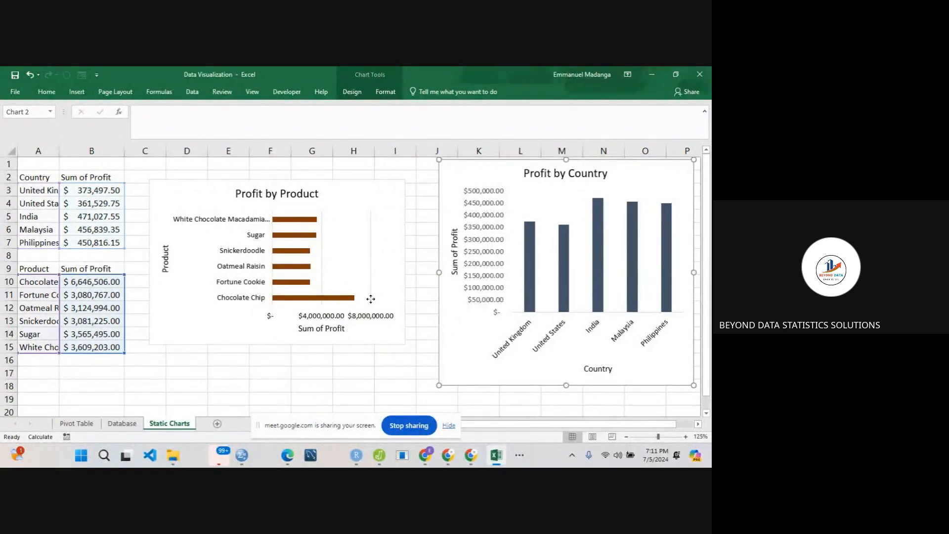
- Move the Profit by Product chart against the summary tables and widen it almost up to the Profit by Country chart
left_click(180, 189)
left_click_drag(179, 189, 151, 184)
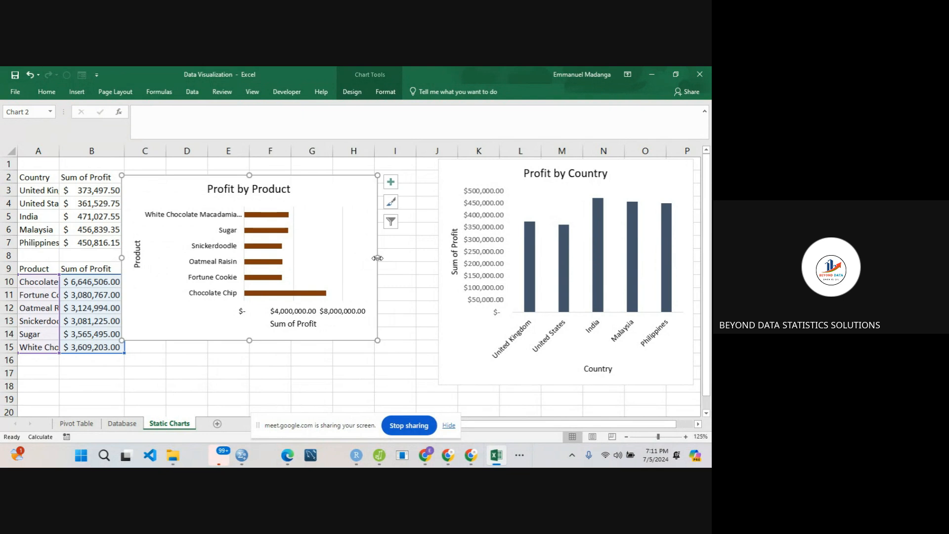
left_click_drag(378, 258, 431, 255)
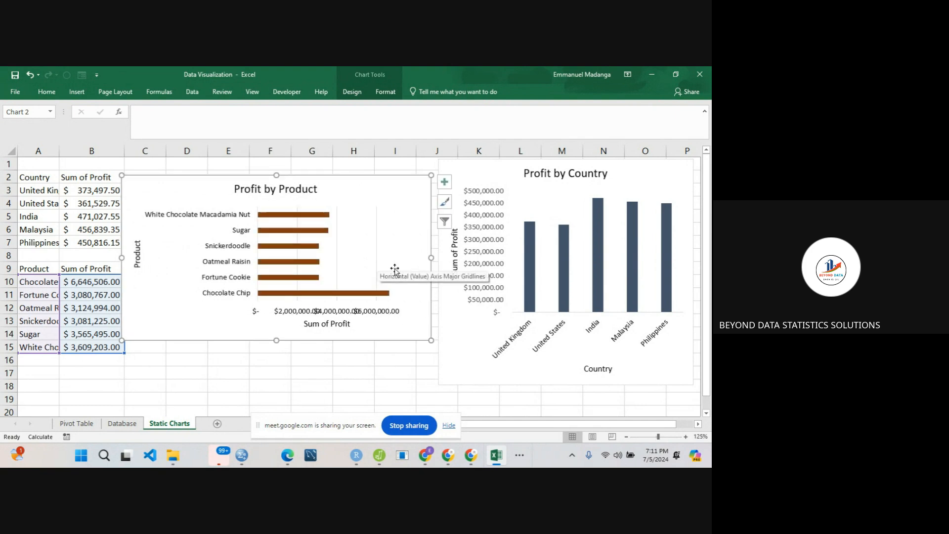
- Narrow the Profit by Country chart to begin in column L and widen the Profit by Product chart to the end of column K
left_click(496, 182)
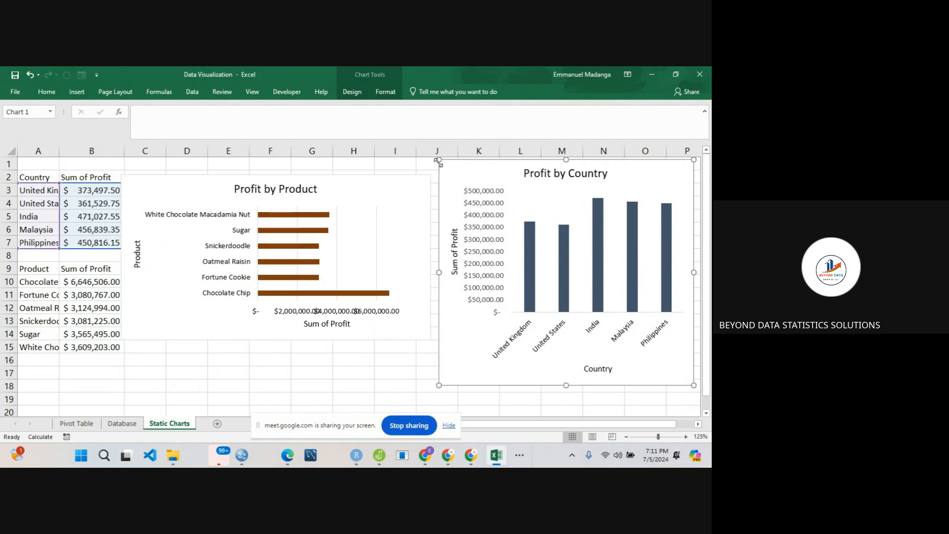
left_click_drag(437, 161, 523, 158)
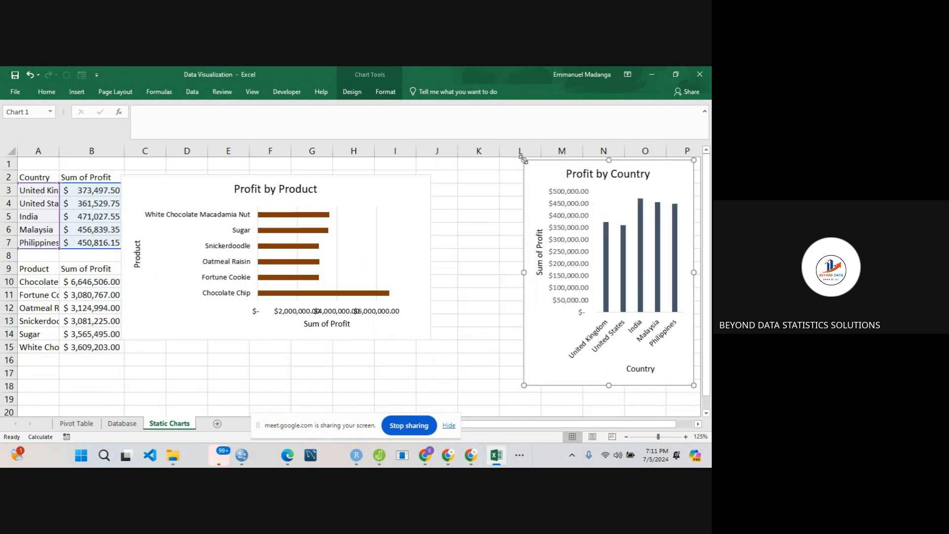
left_click(339, 211)
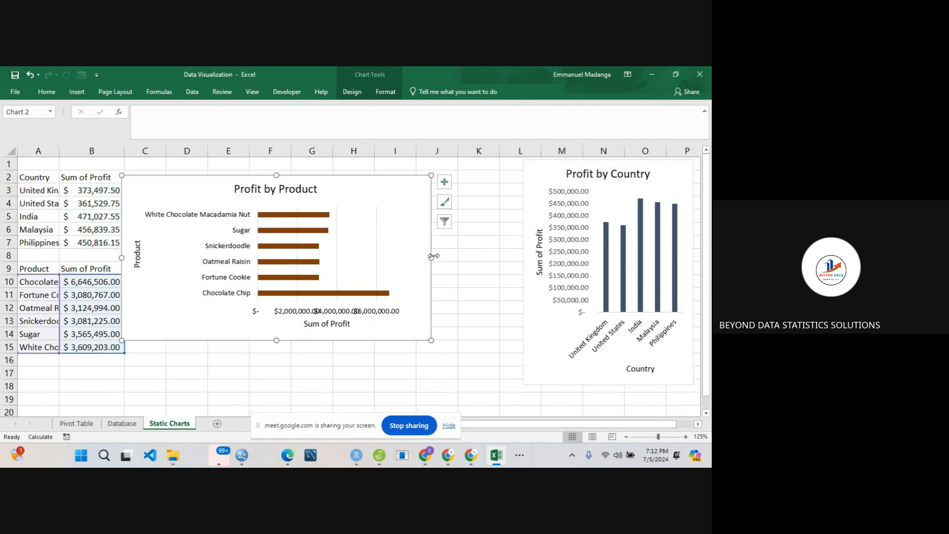
left_click_drag(430, 258, 501, 250)
- Undo the plot area's displacement and move the whole Profit by Product chart up to row 1, flush with the Profit by Country chart
left_click_drag(450, 224, 468, 200)
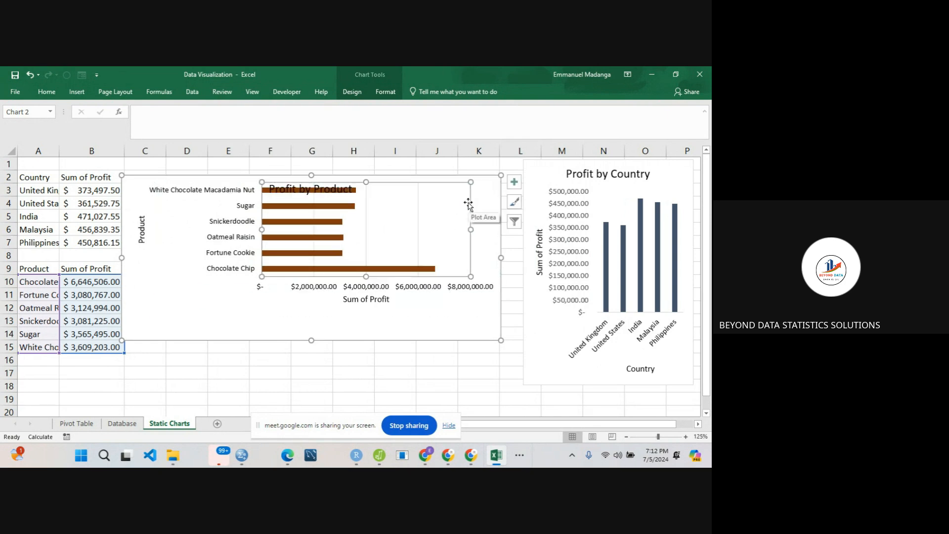
key("ctrl+z")
double_click(458, 189)
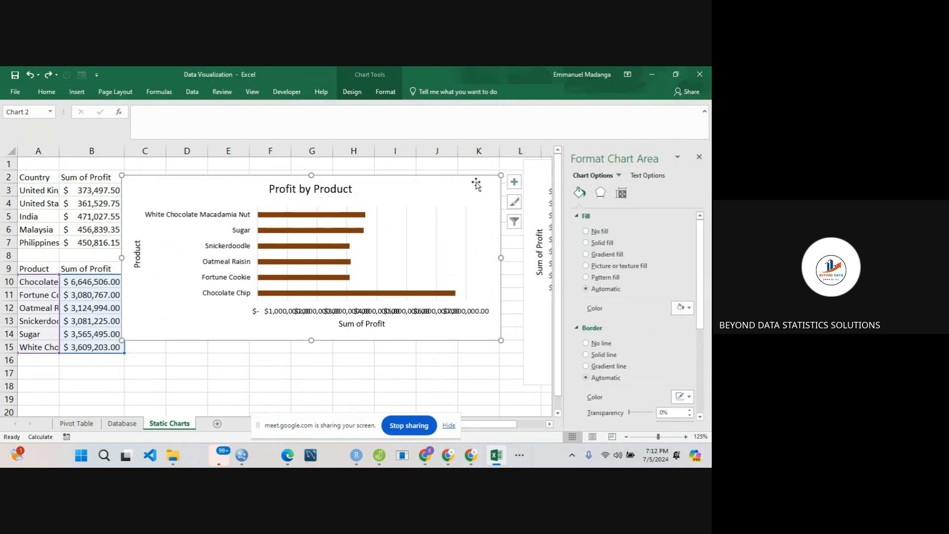
left_click_drag(476, 184, 498, 167)
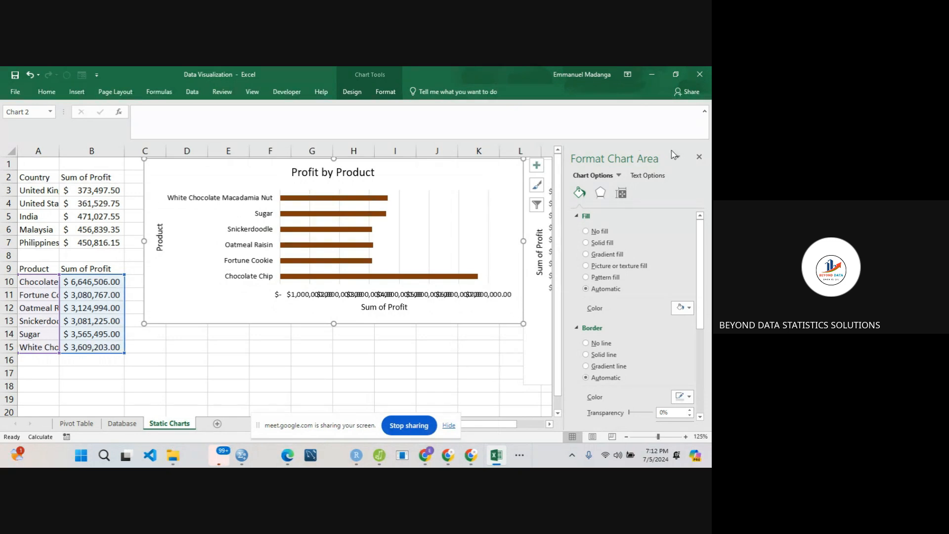
left_click(698, 157)
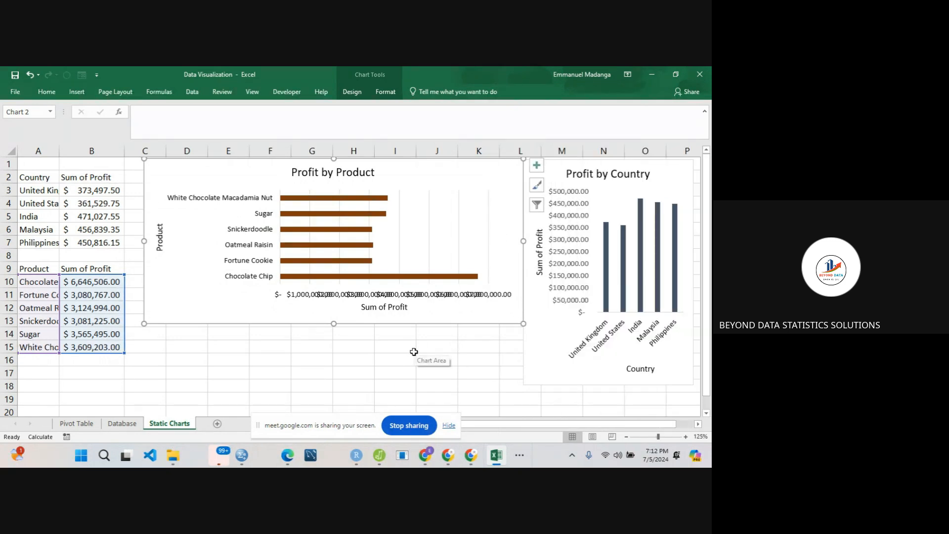
- Shift the plot area of the Profit by Product chart slightly to the left within the chart and deselect the chart
left_click(394, 362)
left_click(254, 315)
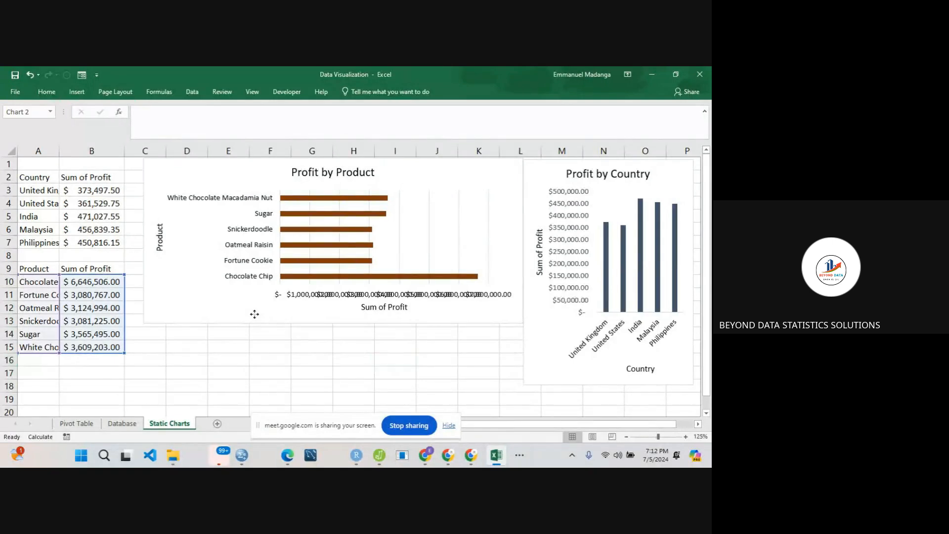
left_click(544, 334)
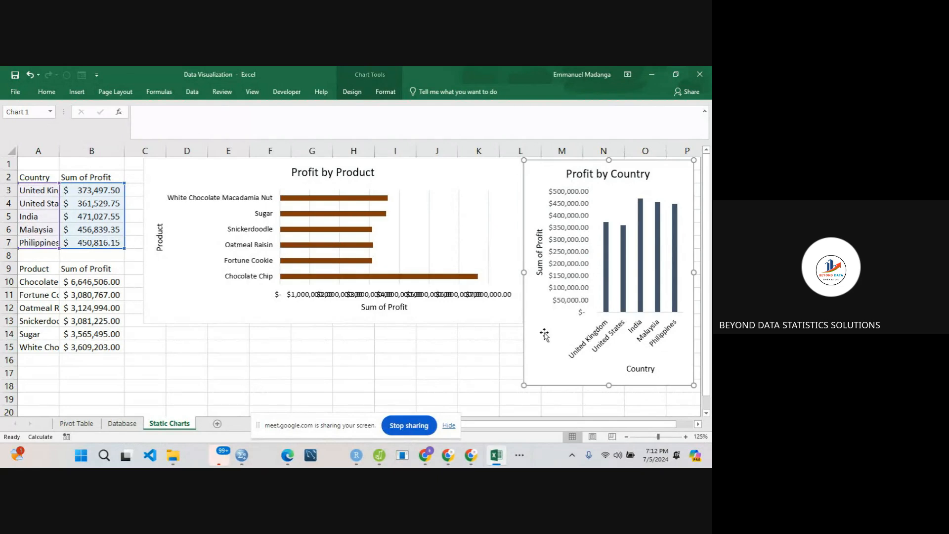
left_click(283, 252)
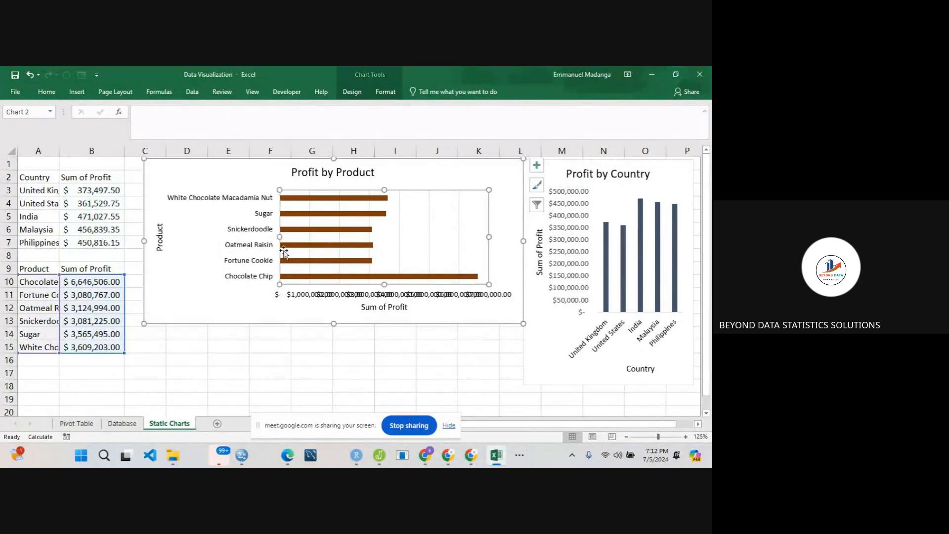
left_click_drag(283, 250, 270, 252)
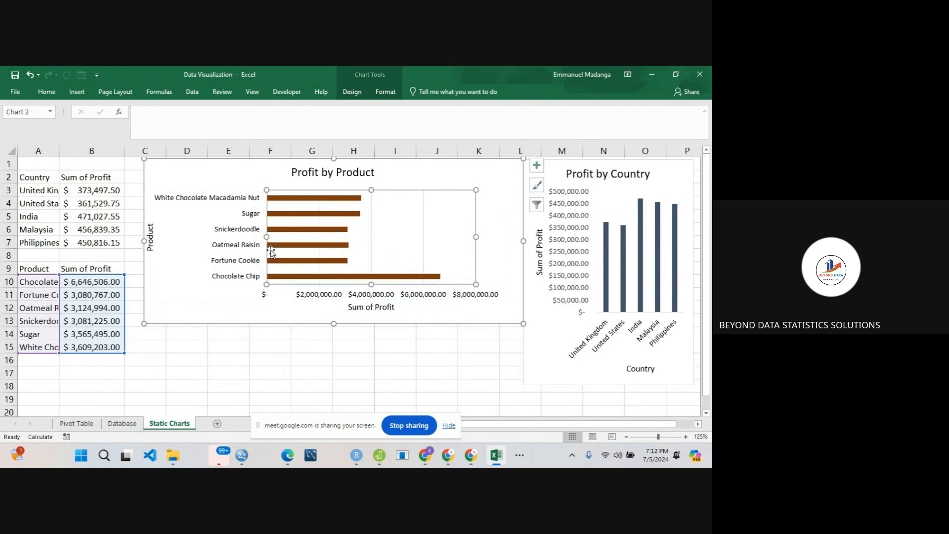
left_click(291, 374)
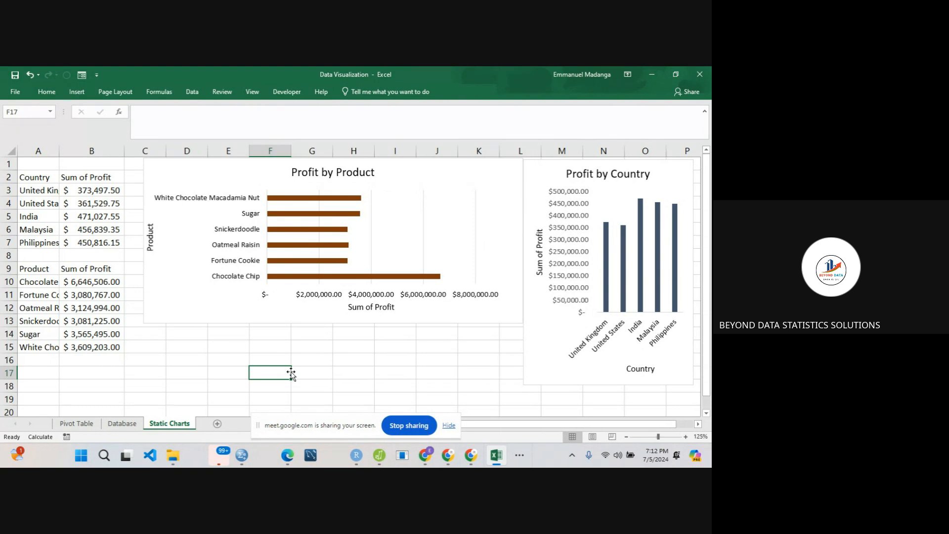
- Sort the product summary table on the Static Charts worksheet by Sum of Profit from largest to smallest
left_click(77, 285)
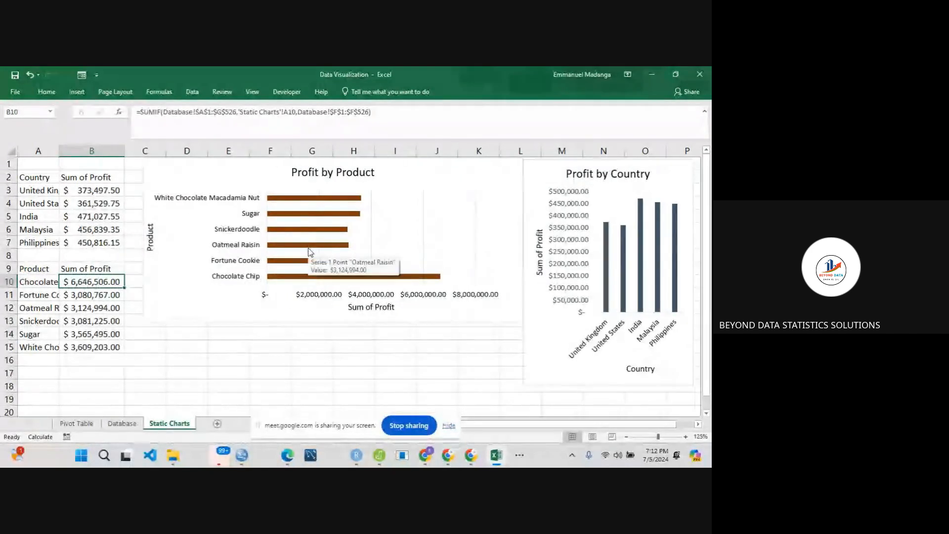
left_click(91, 305)
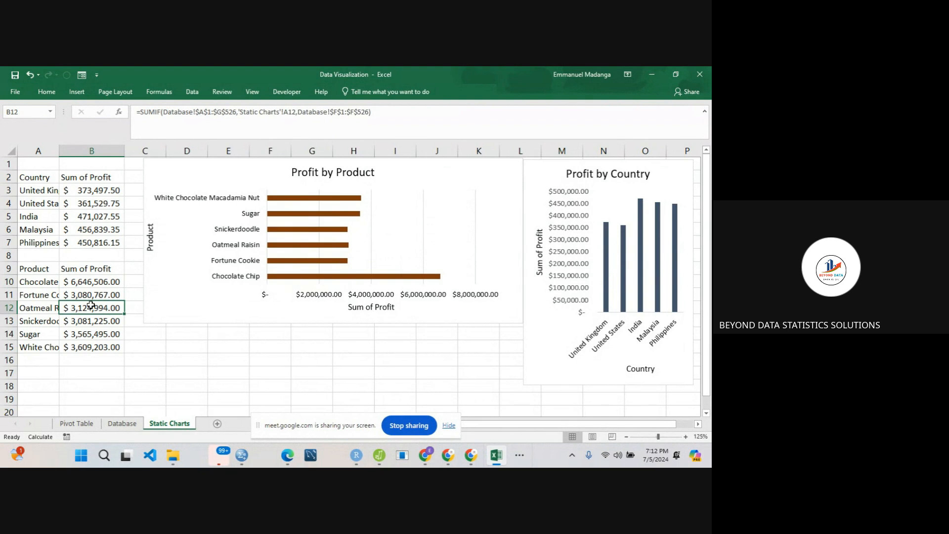
right_click(91, 305)
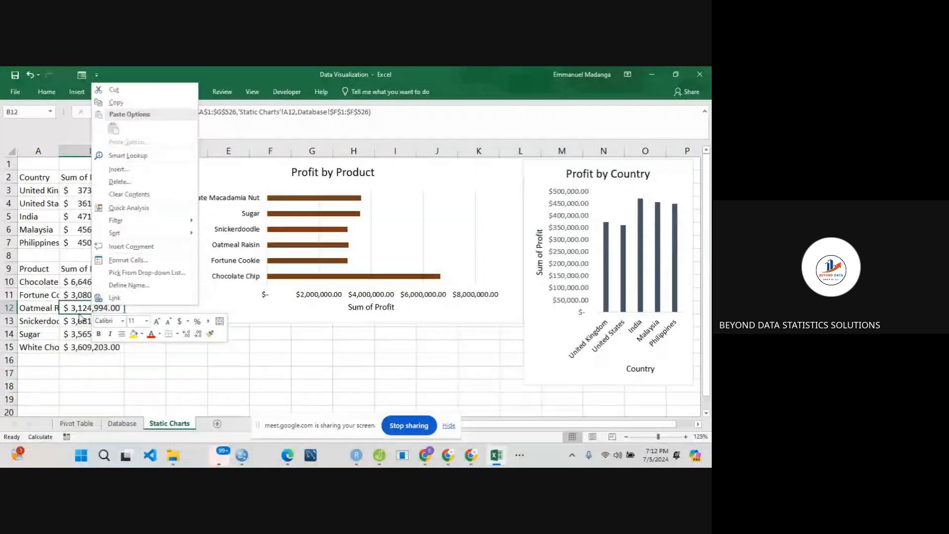
mouse_move(121, 235)
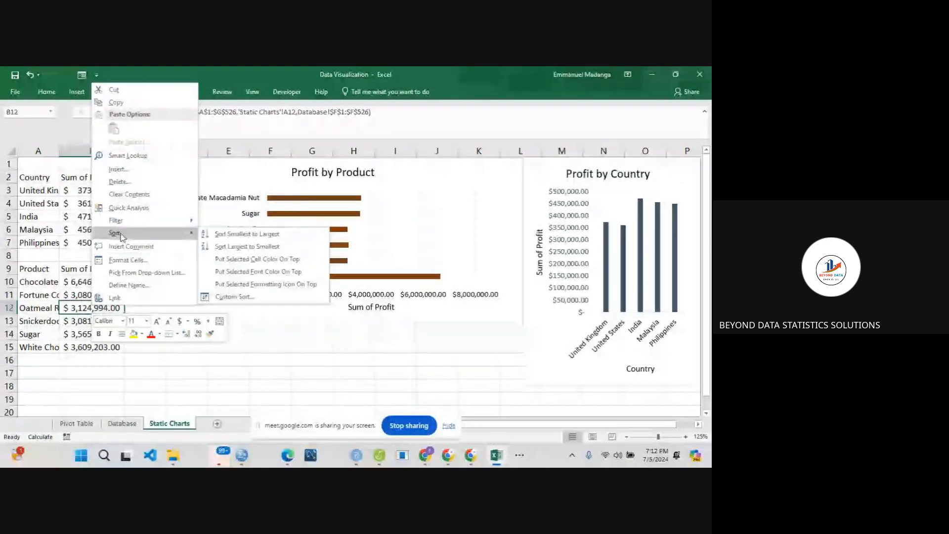
left_click(228, 250)
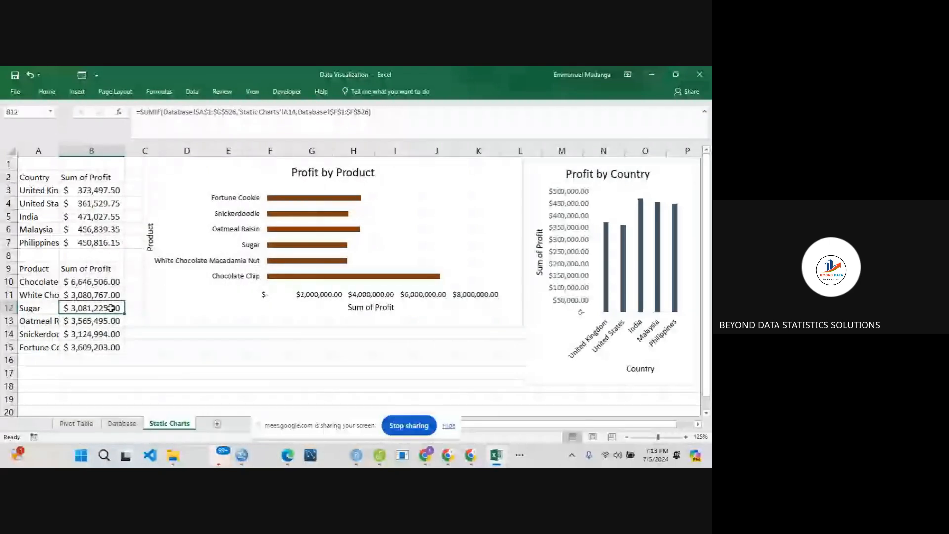
- Examine the SUMIF formulas and product labels of the sorted product table, and check the Philippines formula in the country table
left_click(92, 282)
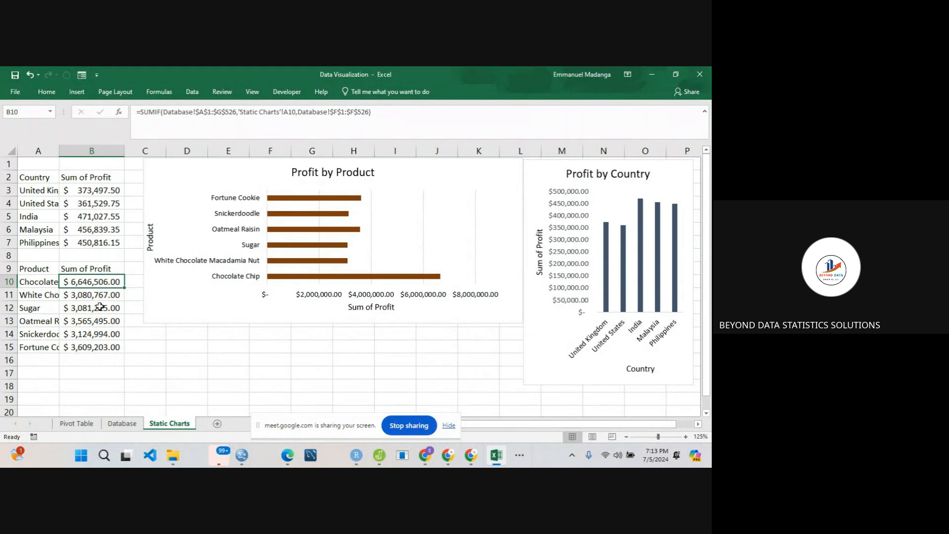
left_click(79, 294)
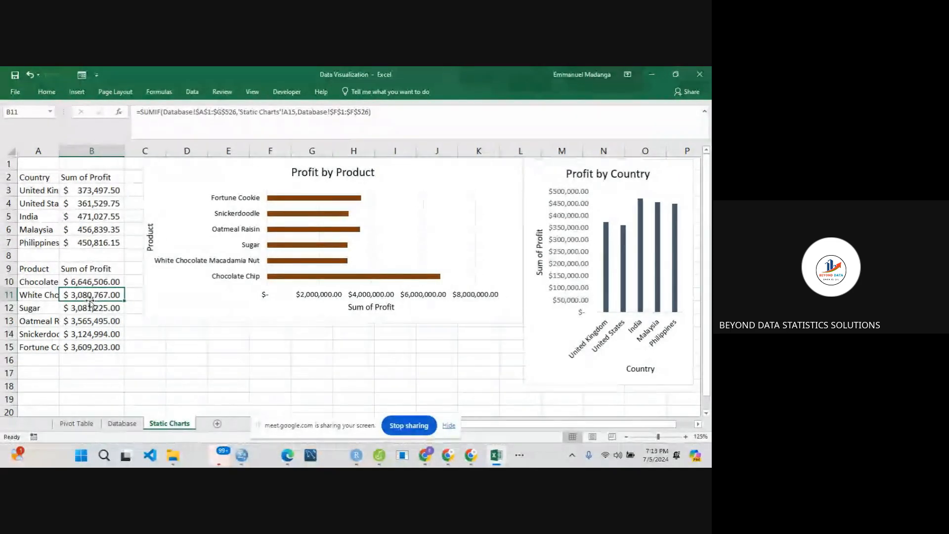
left_click(83, 335)
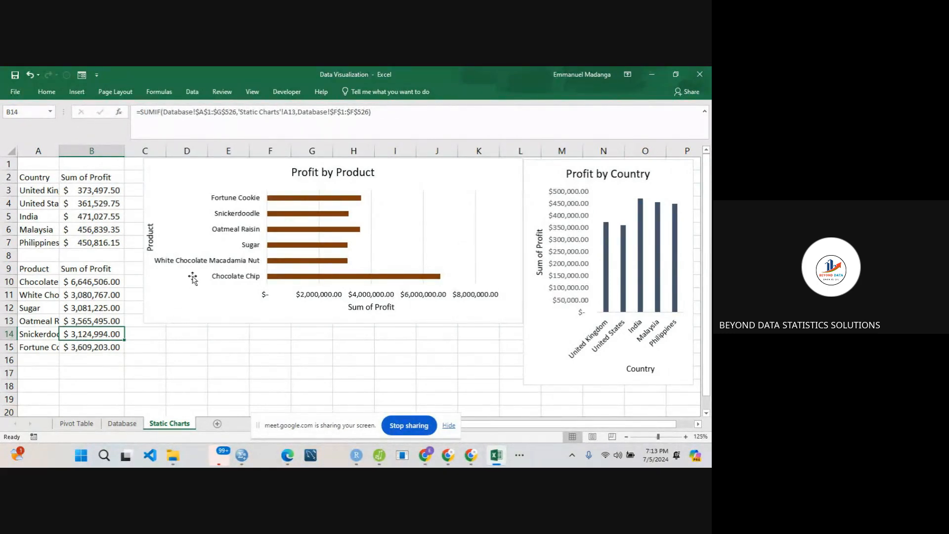
left_click(49, 308)
left_click(93, 295)
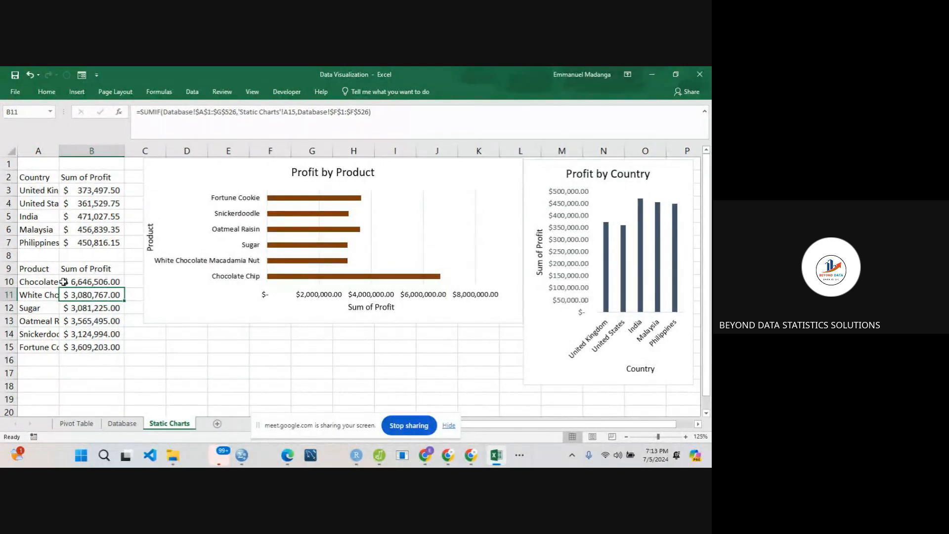
left_click(47, 282)
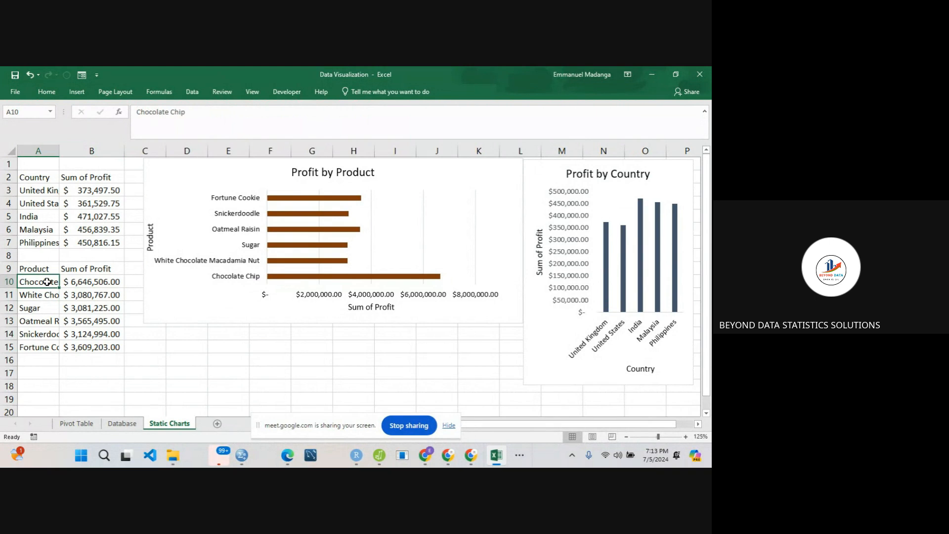
left_click(78, 283)
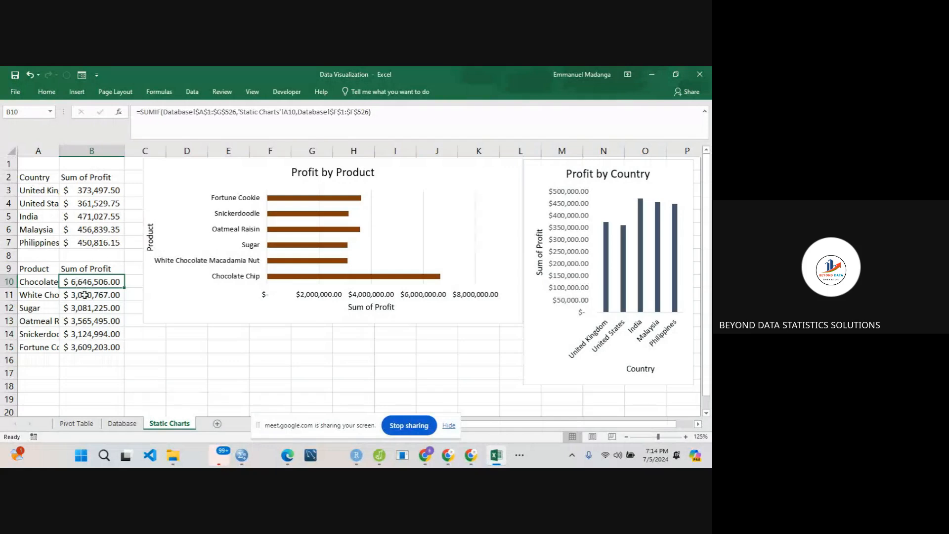
left_click(85, 295)
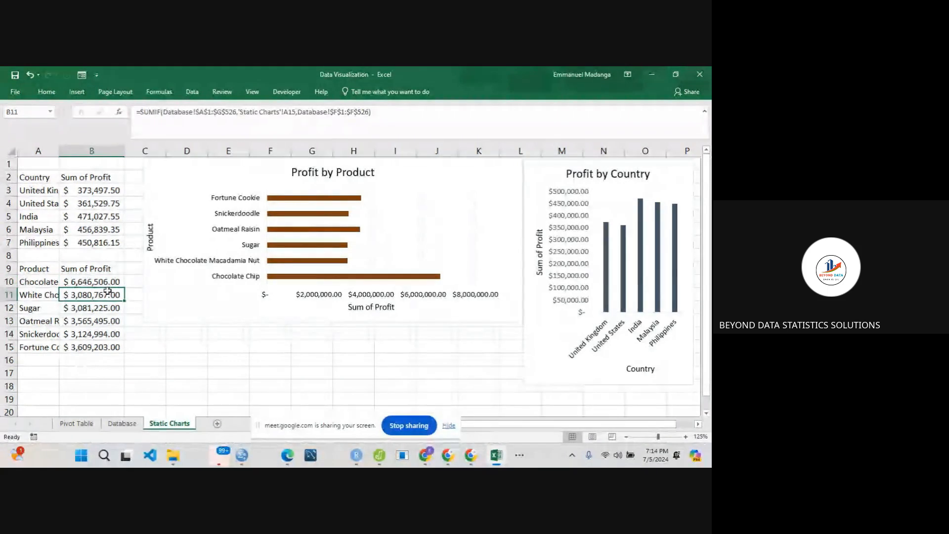
left_click(69, 237)
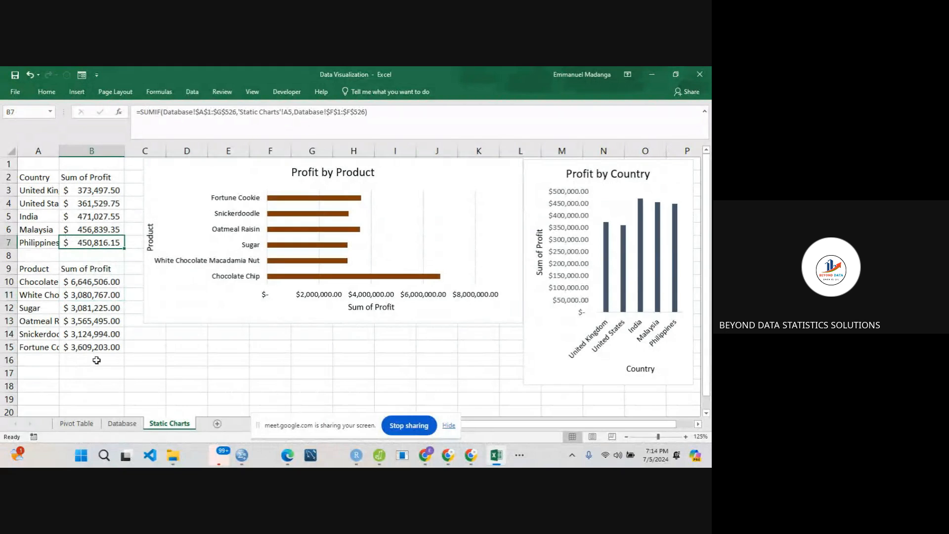
- Insert a Clustered Column PivotChart from the country PivotTable on the Pivot Table worksheet and place it at row 1, starting in column G
left_click(77, 424)
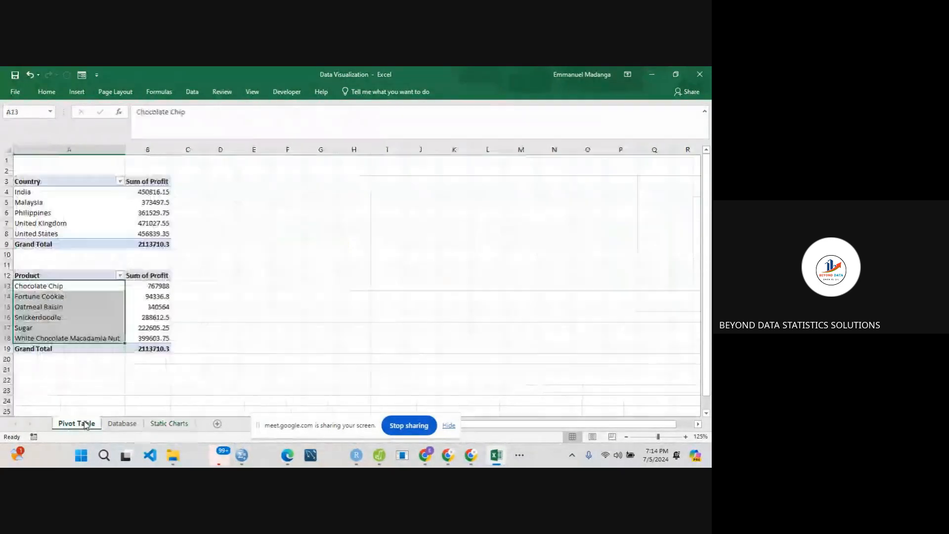
left_click(144, 295)
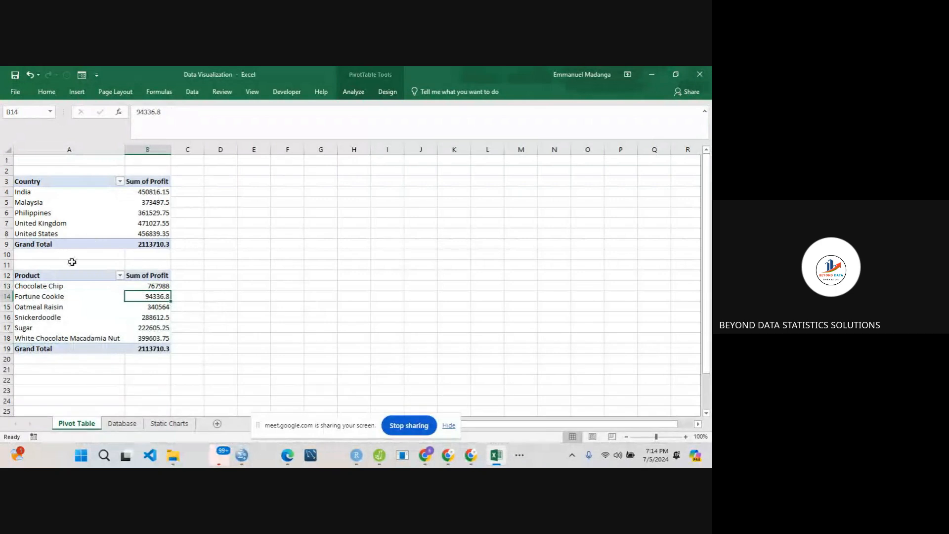
left_click(87, 207)
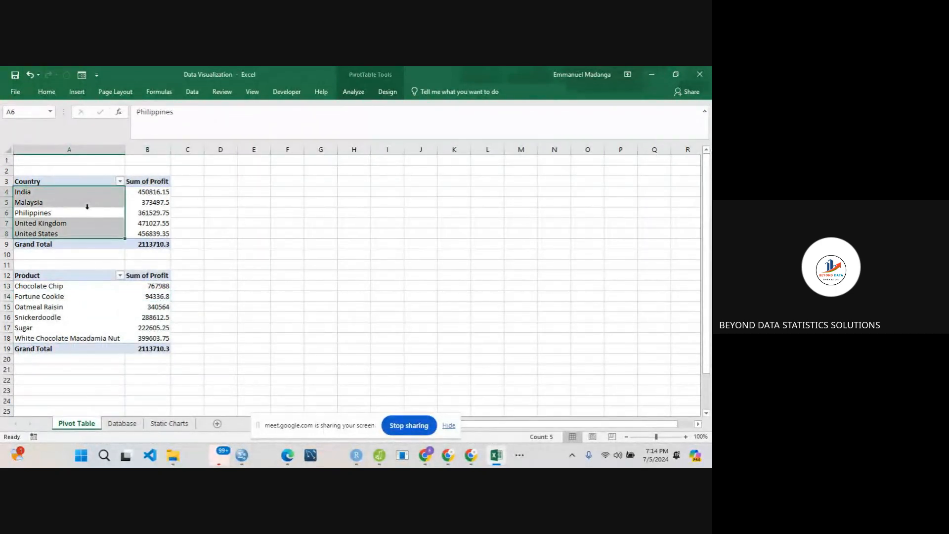
left_click(188, 202)
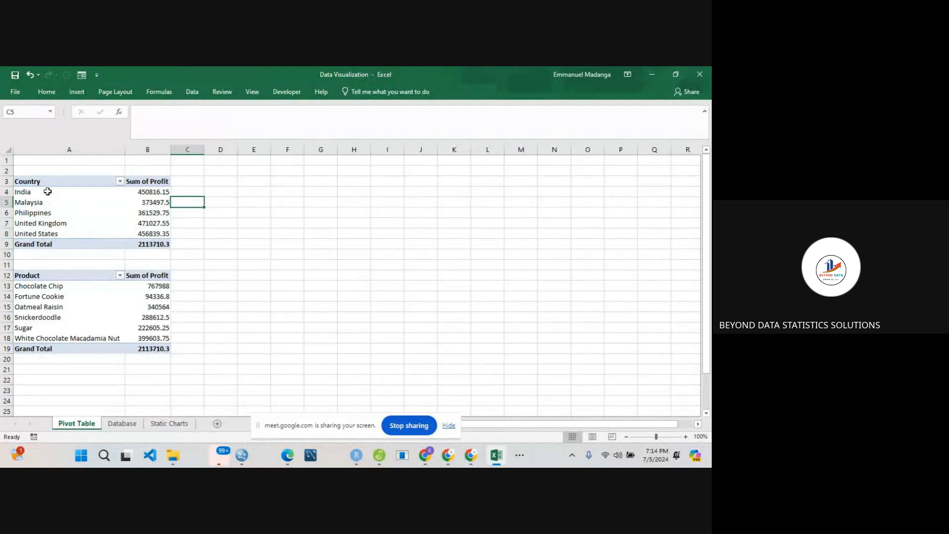
left_click(106, 201)
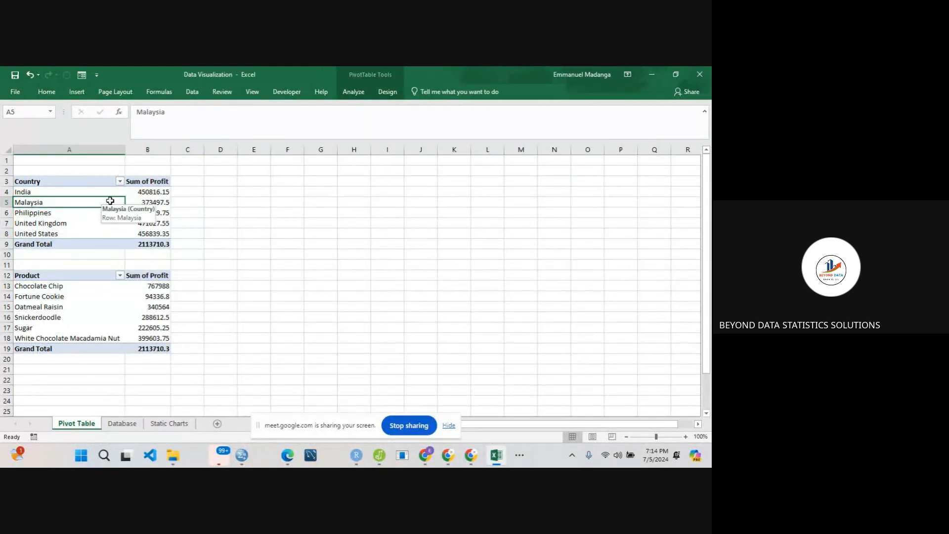
left_click(354, 95)
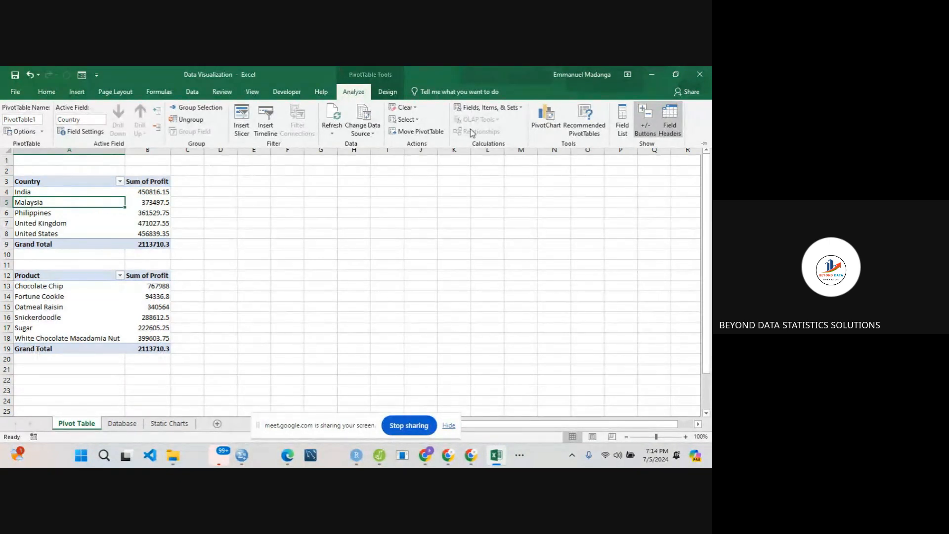
left_click(546, 129)
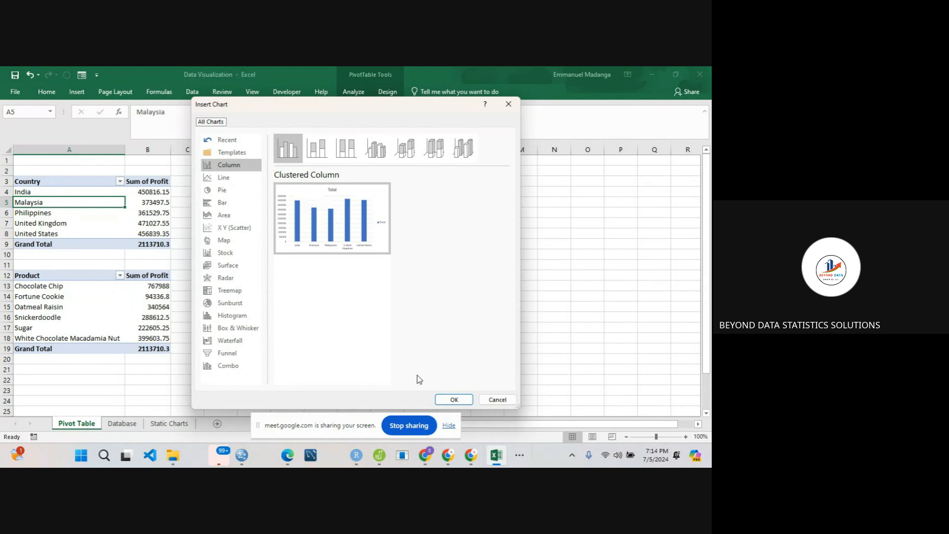
left_click(455, 399)
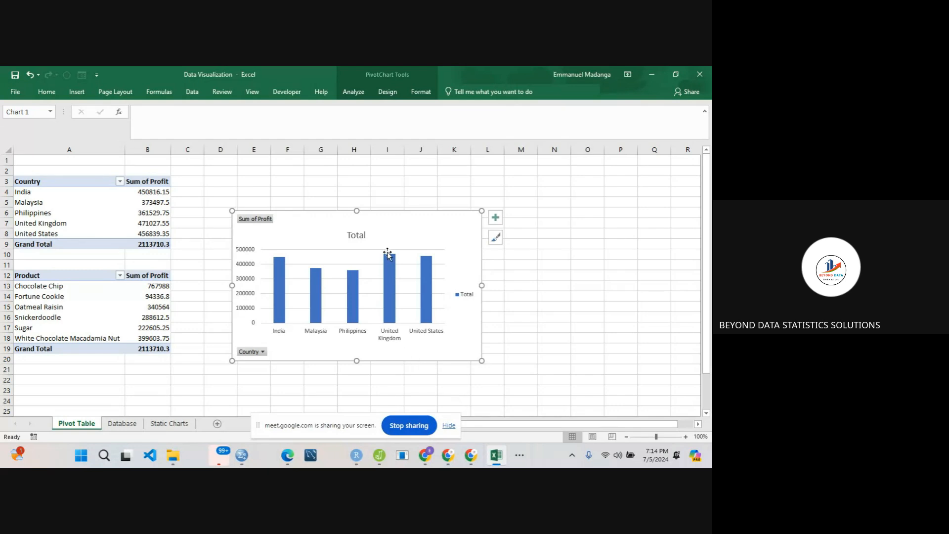
left_click_drag(409, 225, 480, 176)
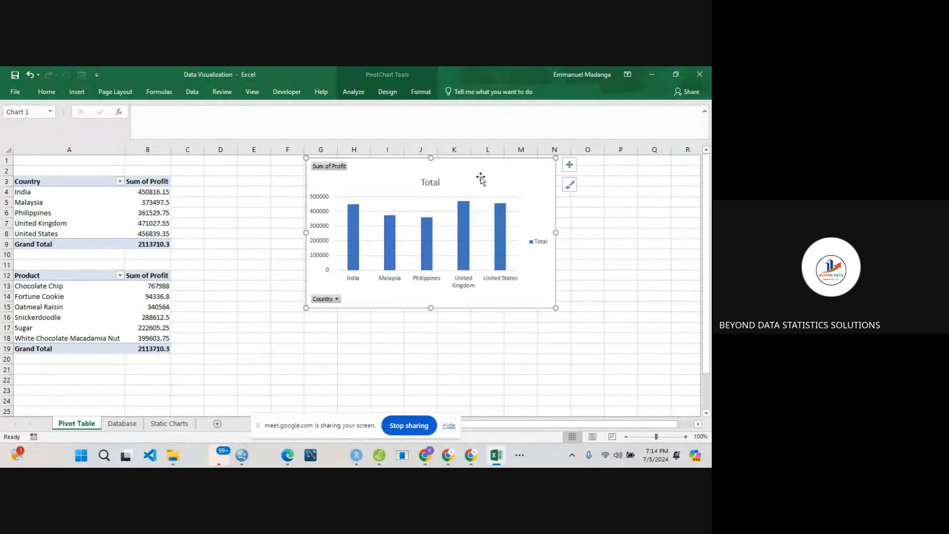
- Remove all field buttons and the legend from the country PivotChart and extend its lower edge to row 16
right_click(333, 167)
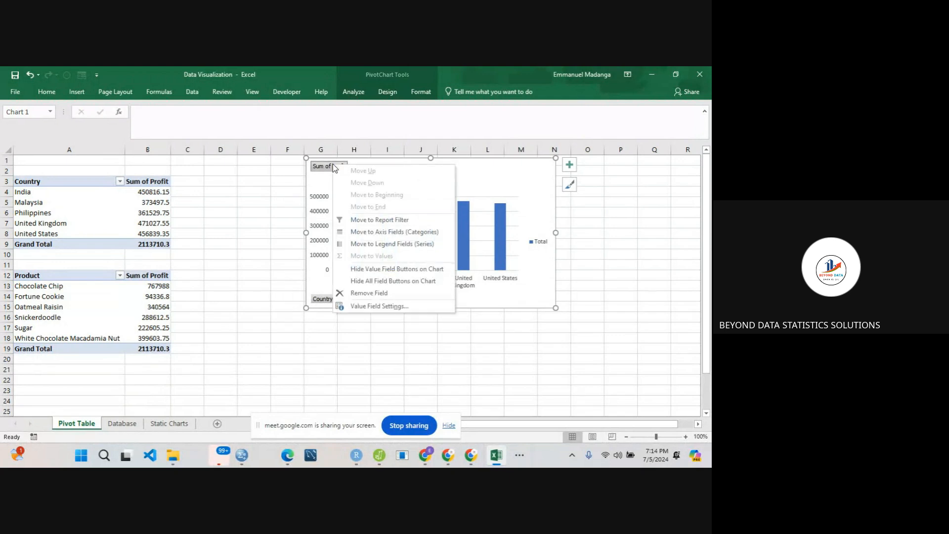
left_click(420, 281)
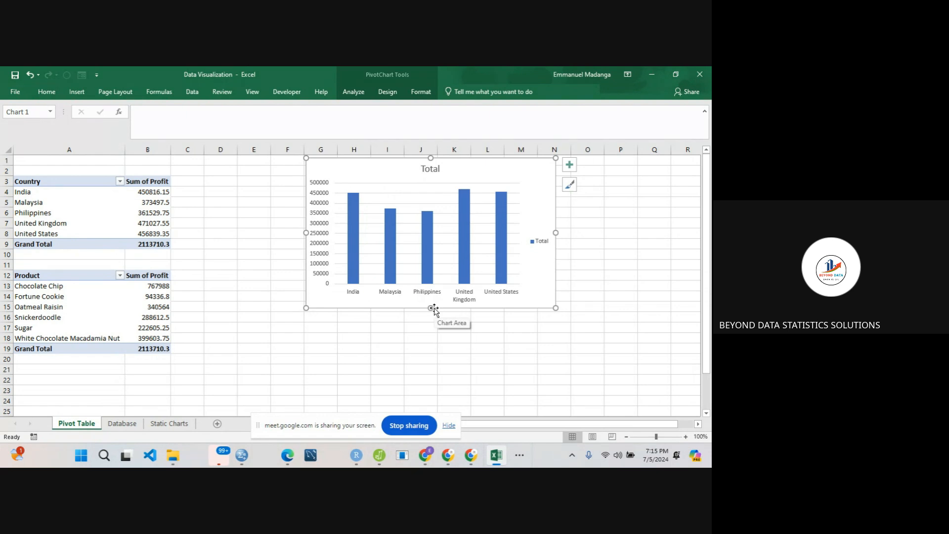
left_click_drag(432, 309, 432, 325)
left_click(531, 252)
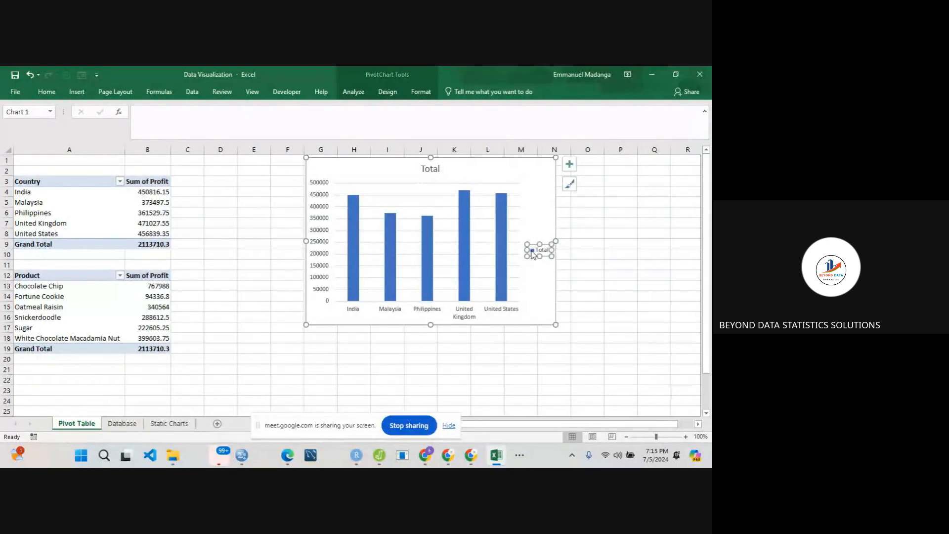
key("Delete")
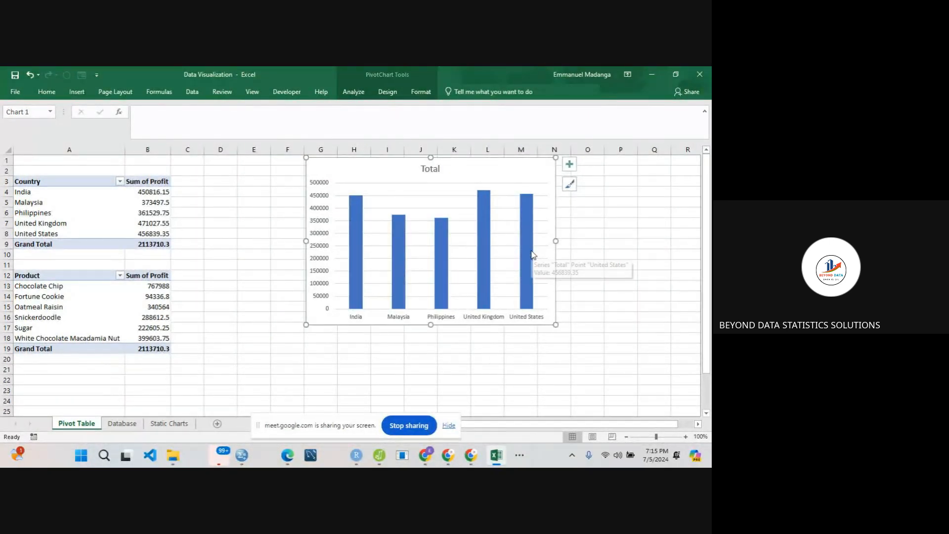
- Change the title of the country PivotChart to "Profit by Country"
double_click(431, 172)
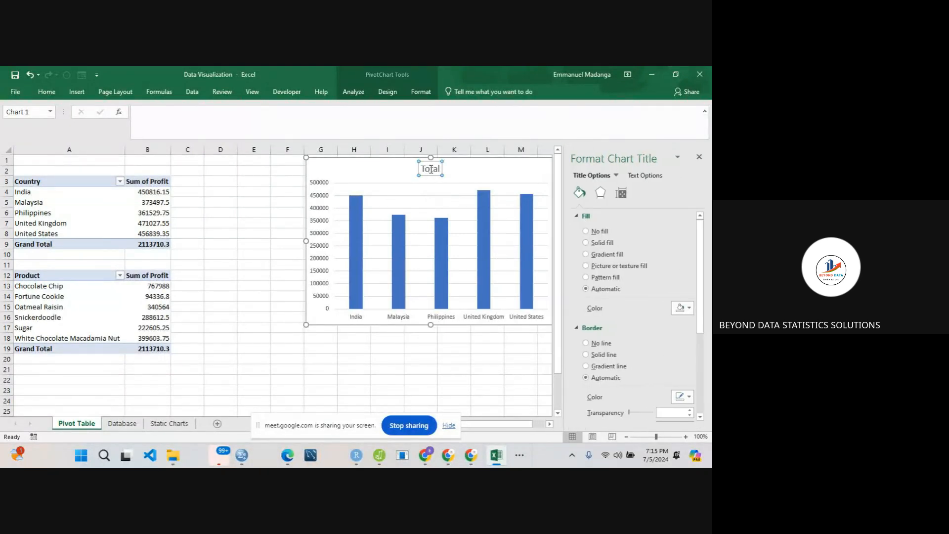
double_click(431, 169)
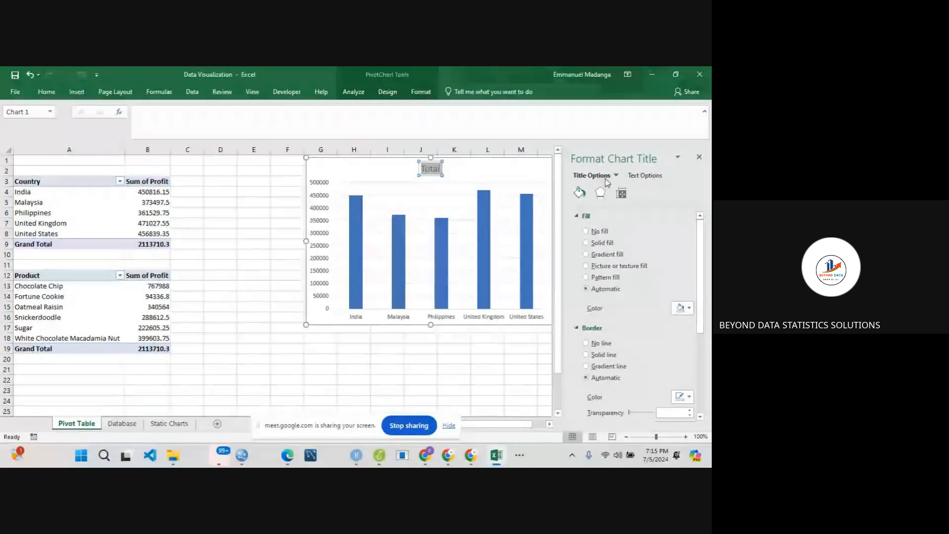
left_click(699, 158)
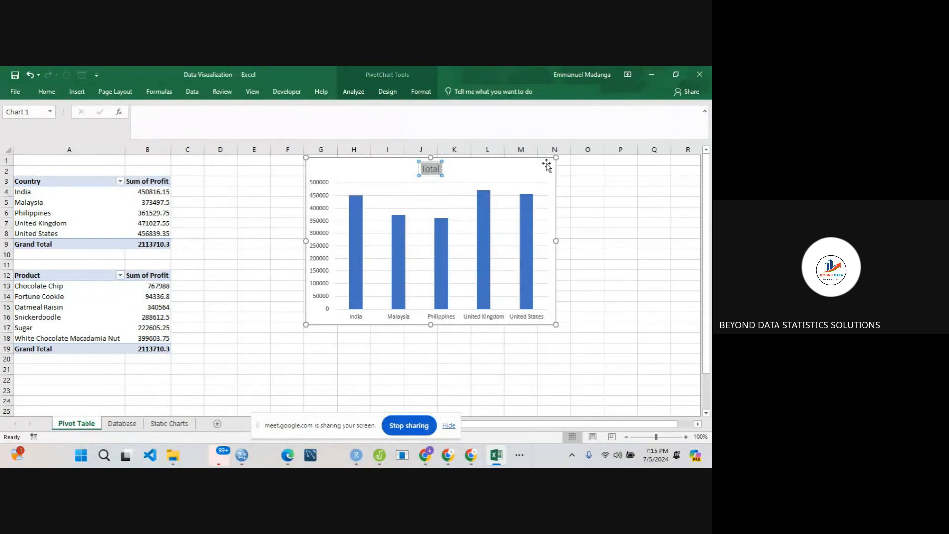
type("Coun")
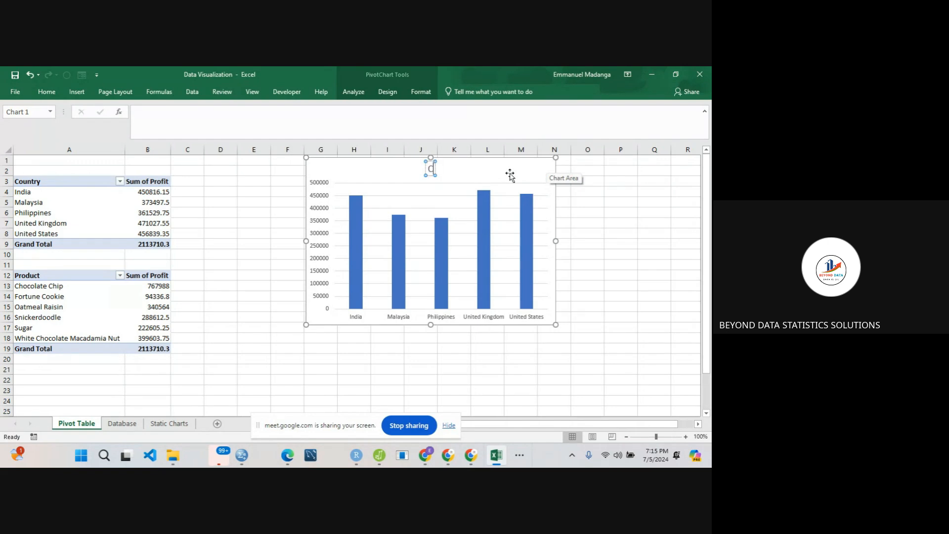
key("BackSpace")
key("BackSpace")
key("BackSpace")
key("BackSpace")
type("Profit by")
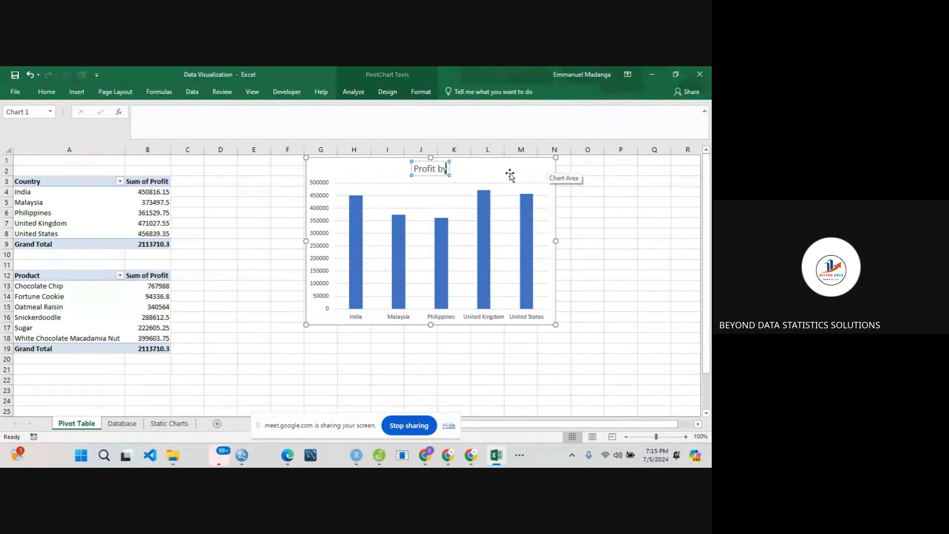
type(" Country")
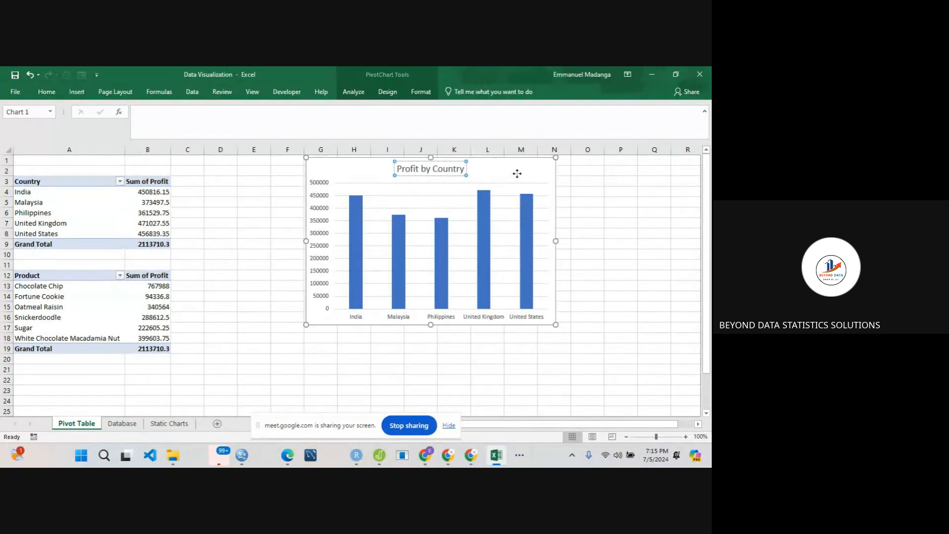
left_click(517, 174)
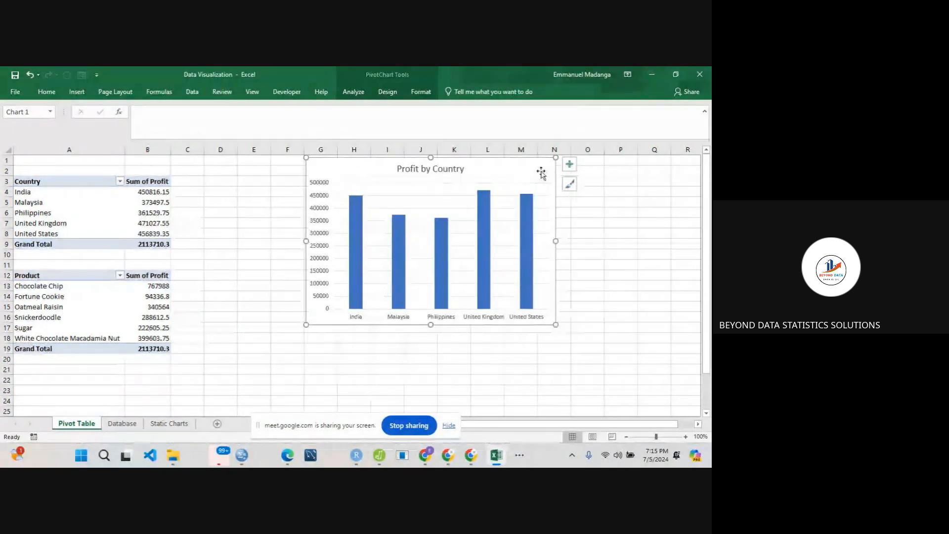
- Add axis titles to both axes of the Profit by Country PivotChart
left_click(569, 167)
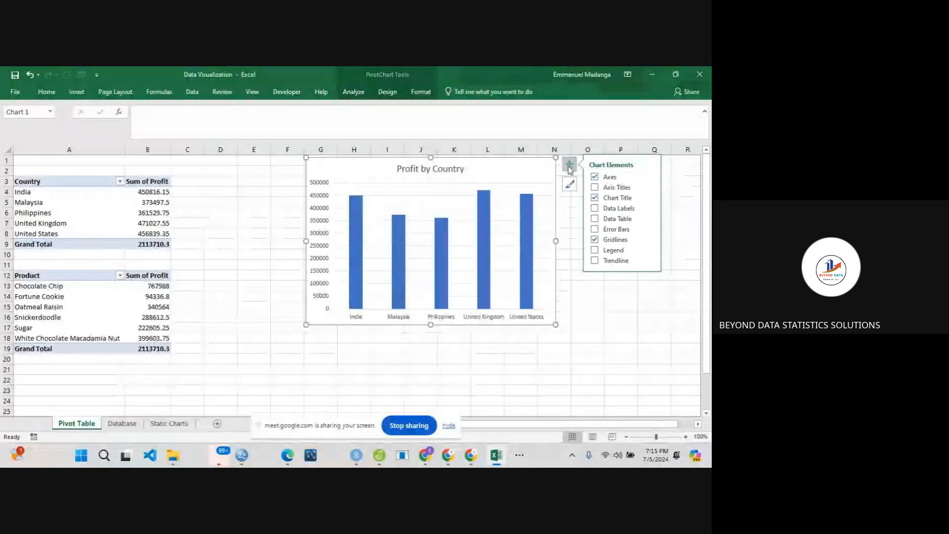
left_click(595, 187)
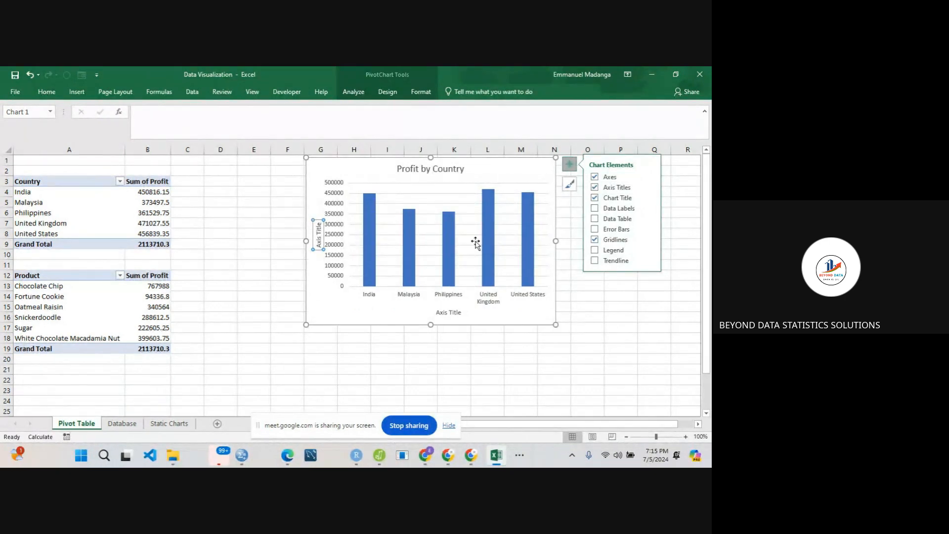
- Set the horizontal axis title of the Profit by Country PivotChart to "Country"
double_click(442, 311)
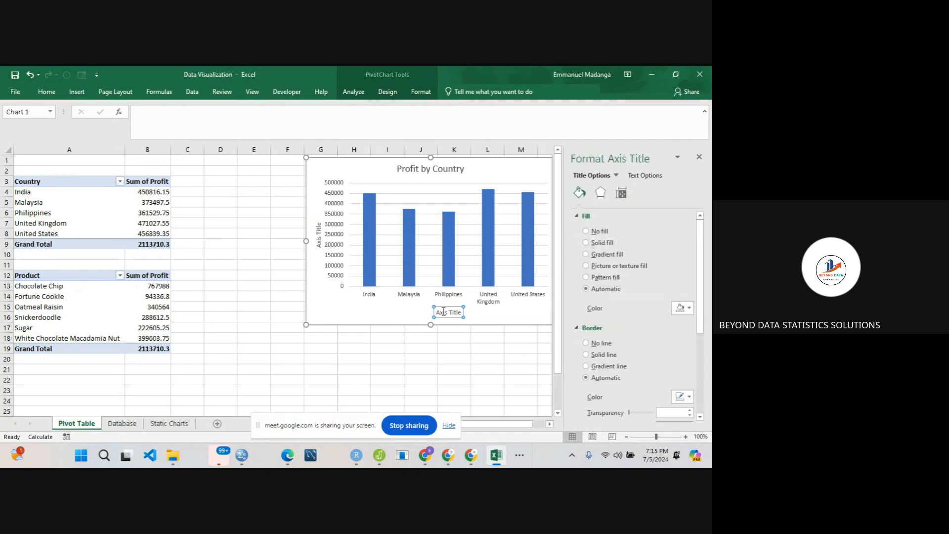
triple_click(443, 311)
type("Coun")
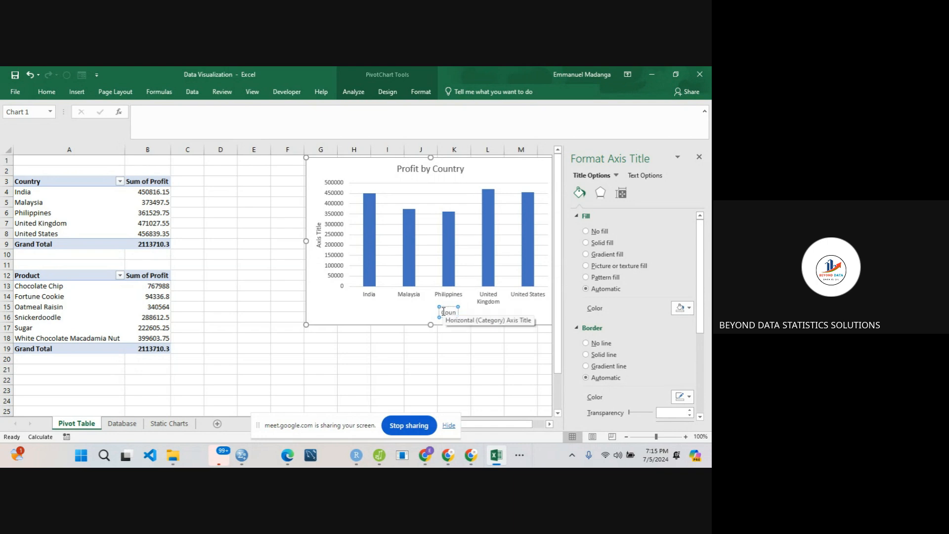
type("try")
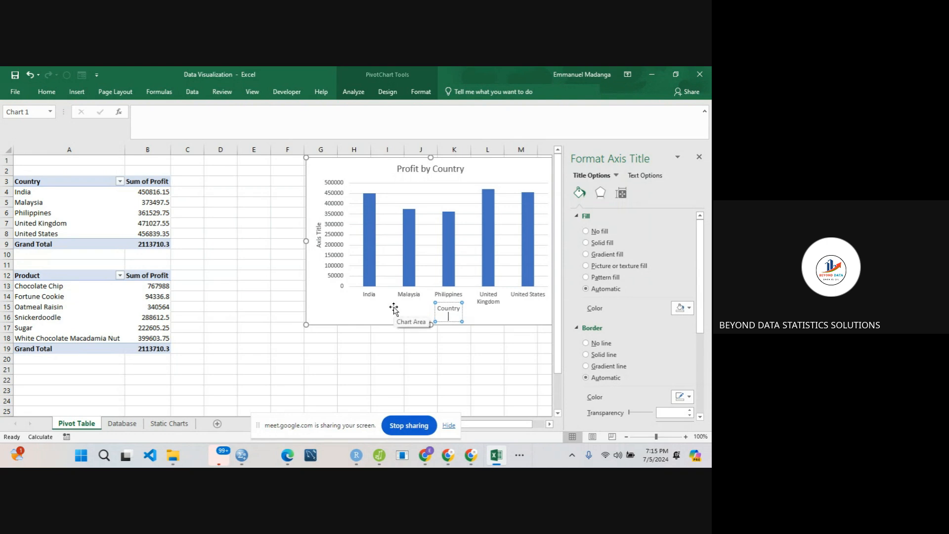
- Set the vertical axis title of the Profit by Country PivotChart to "Sum of Profit" and close the formatting pane
left_click(317, 233)
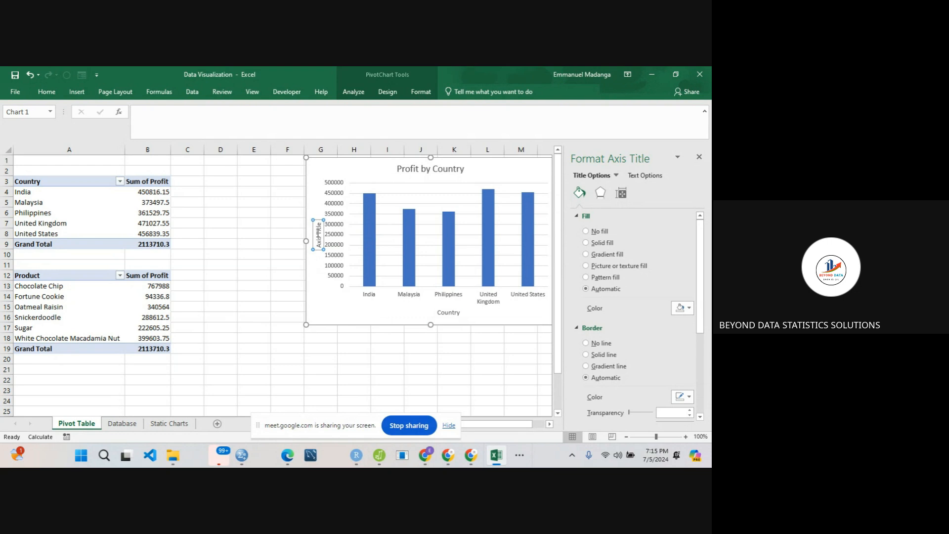
double_click(318, 231)
key("BackSpace")
key("BackSpace")
key("BackSpace")
key("BackSpace")
key("BackSpace")
type("Sum of Profit")
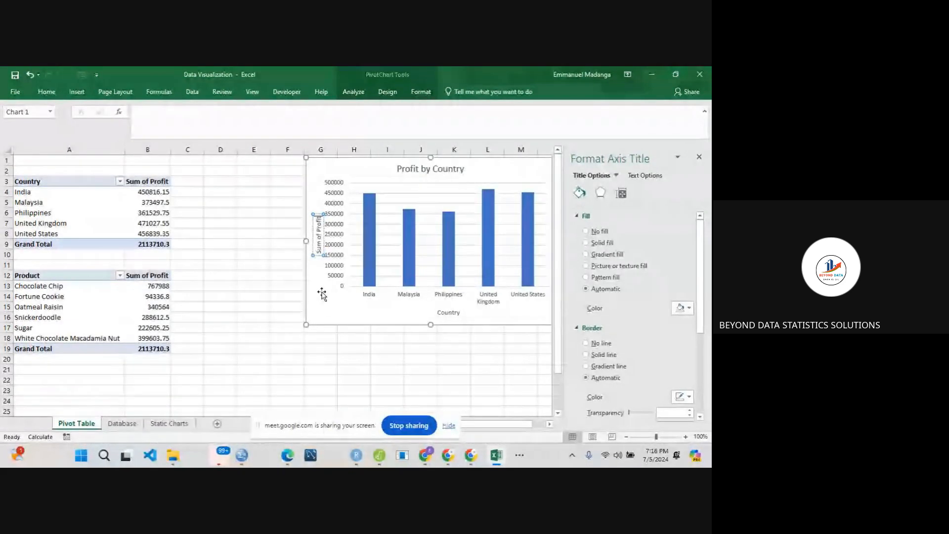
left_click(340, 311)
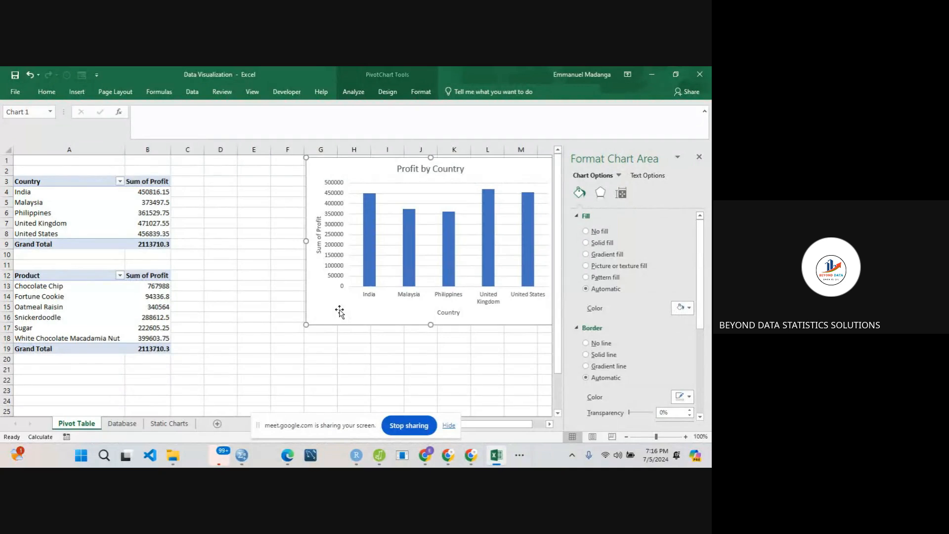
left_click(698, 157)
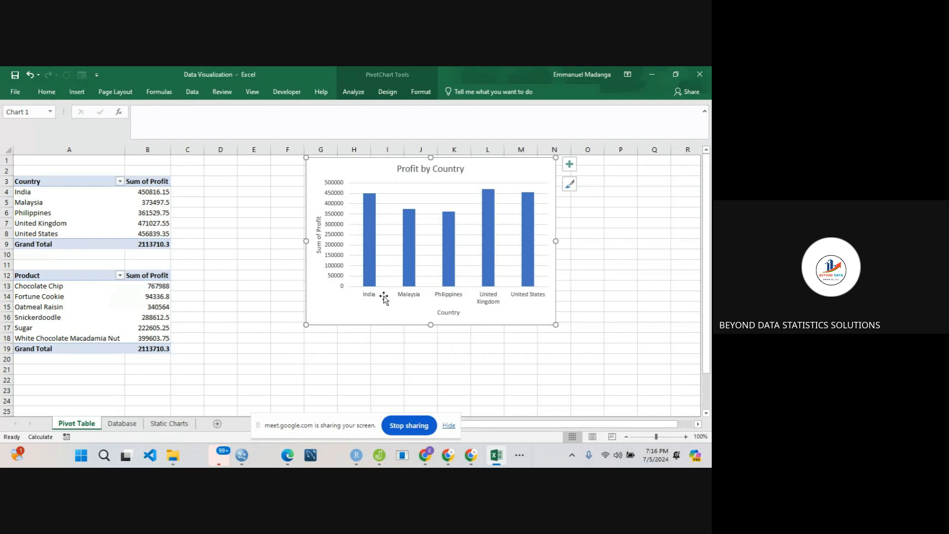
- Fill all columns of the Profit by Country PivotChart with dark grey from the theme colours
left_click(443, 312)
left_click(449, 247)
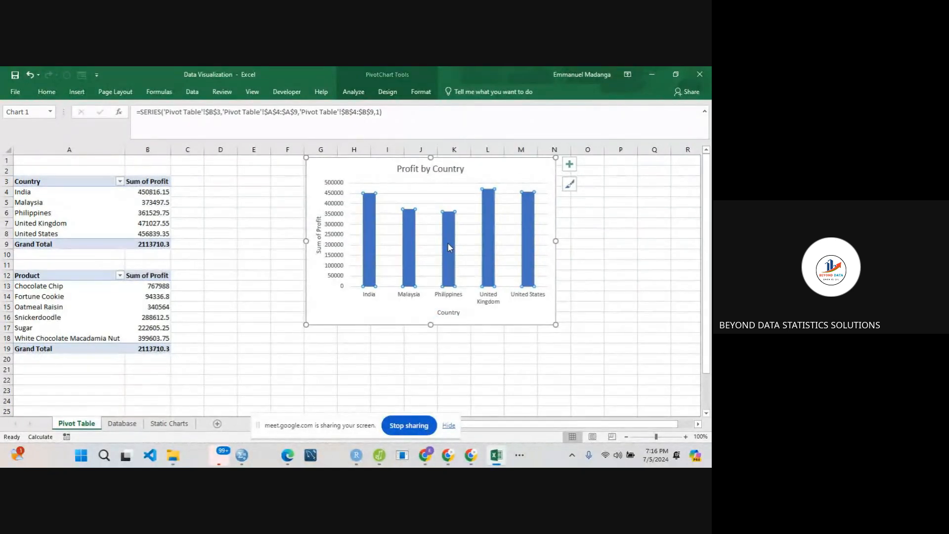
right_click(448, 243)
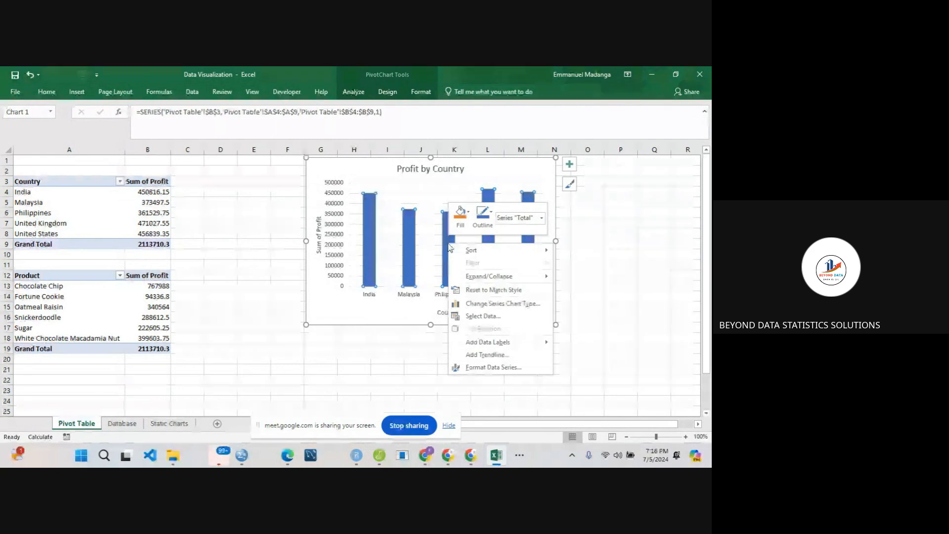
left_click(467, 211)
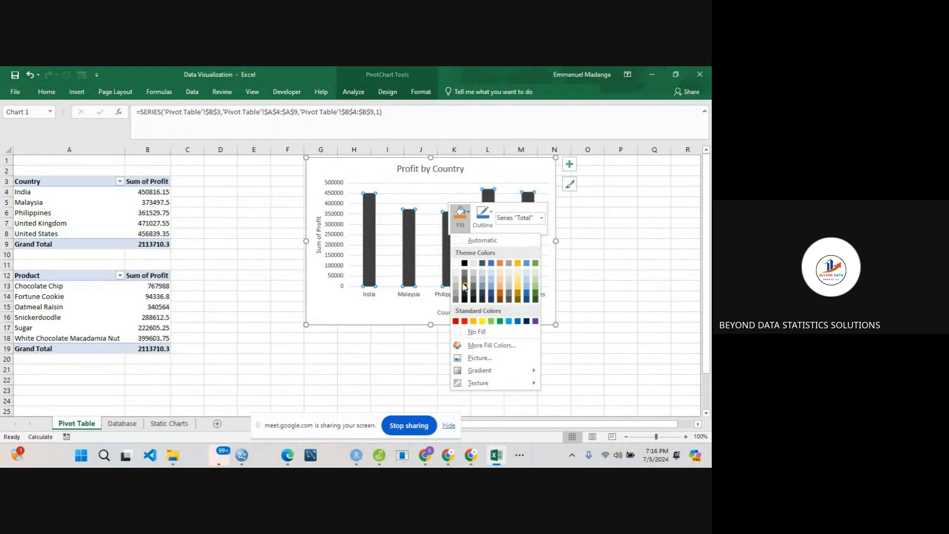
left_click(465, 279)
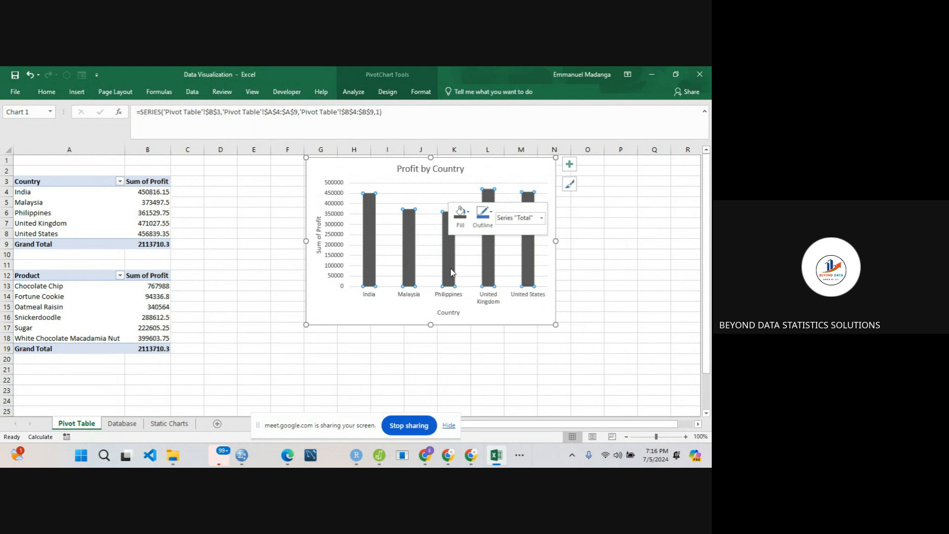
mouse_move(451, 273)
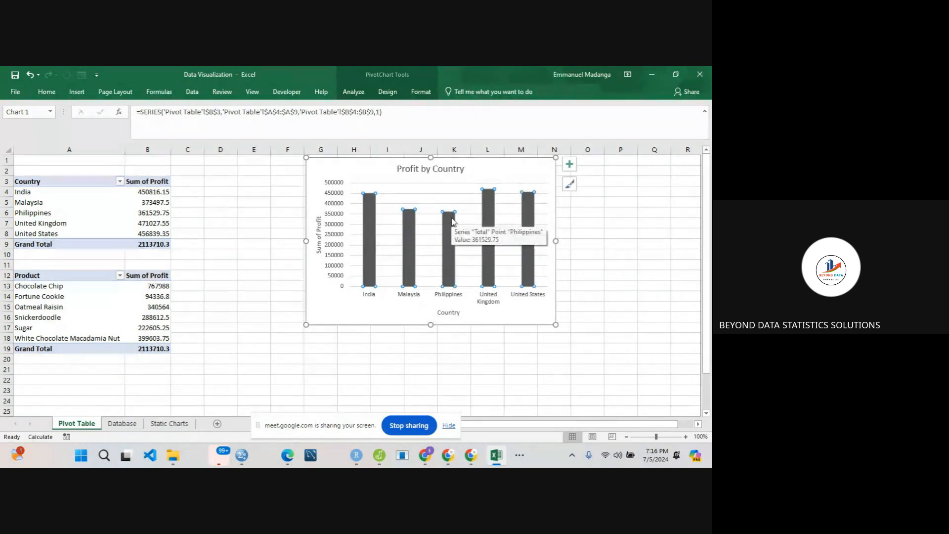
right_click(452, 221)
left_click(487, 189)
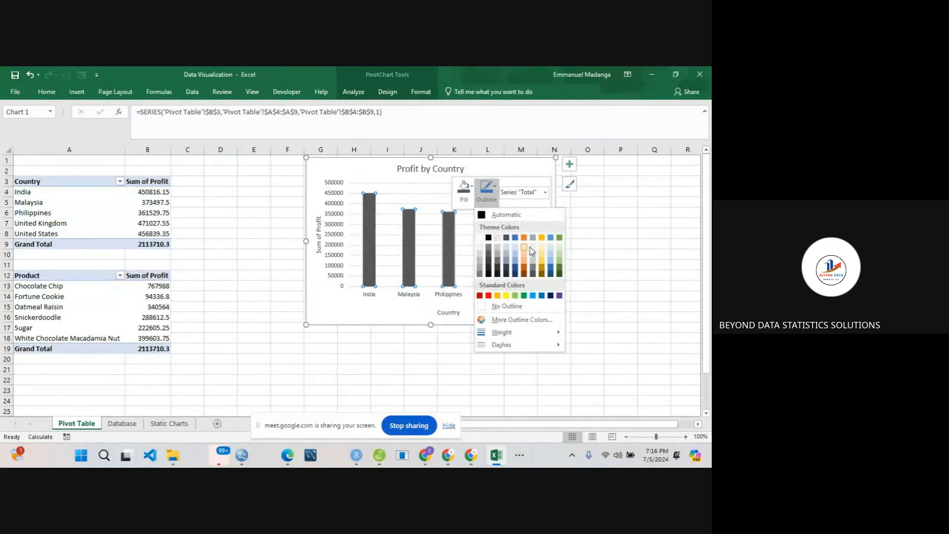
key("Escape")
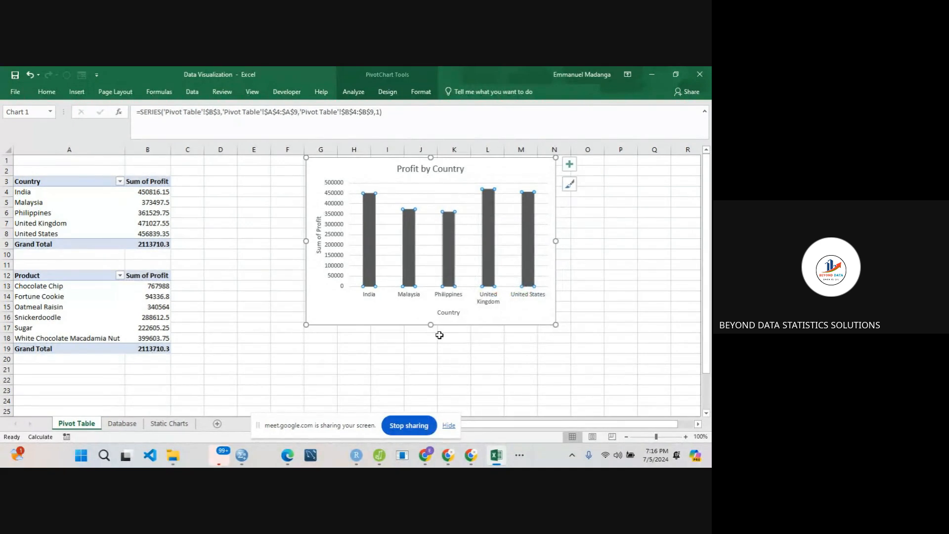
left_click(440, 335)
- Set the outline weight of the Profit by Country chart's columns to 4½ pt
left_click(450, 254)
right_click(450, 254)
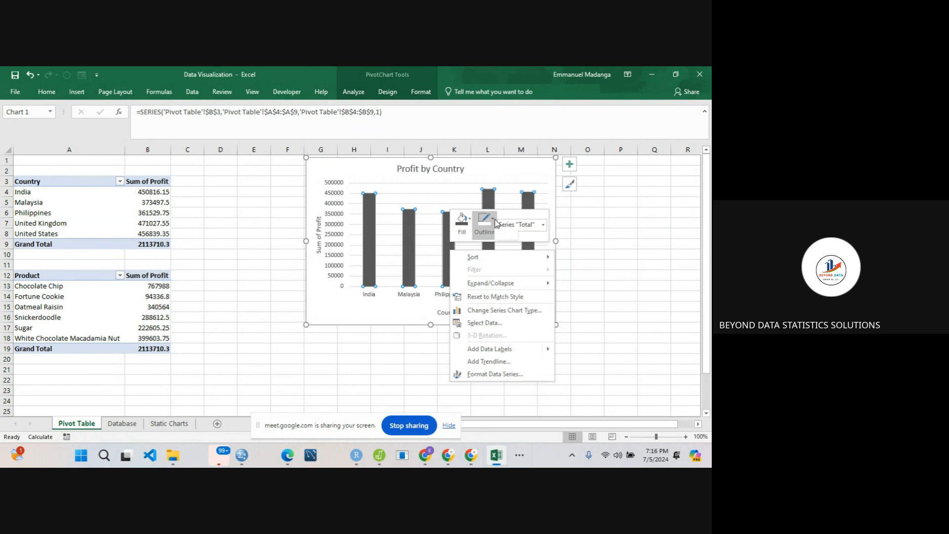
left_click(494, 221)
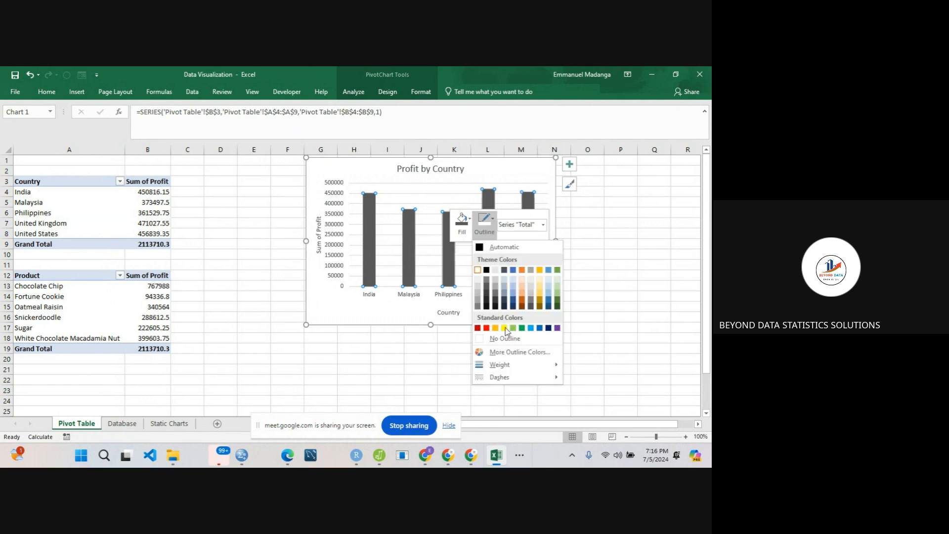
mouse_move(524, 379)
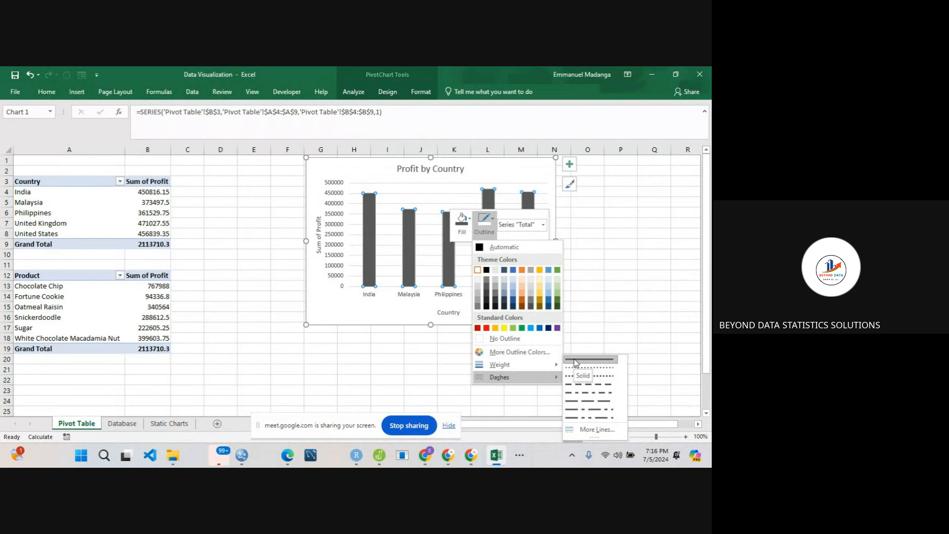
mouse_move(552, 365)
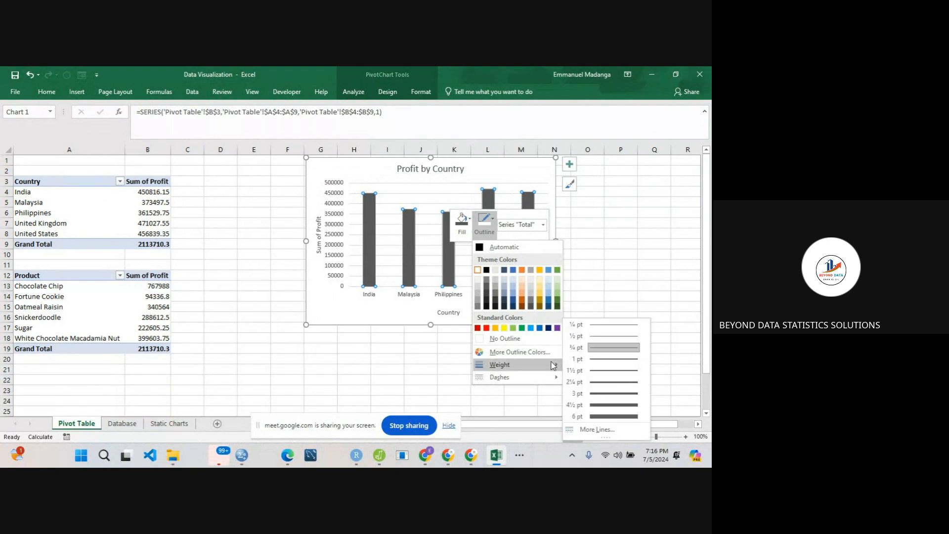
left_click(604, 406)
left_click(416, 358)
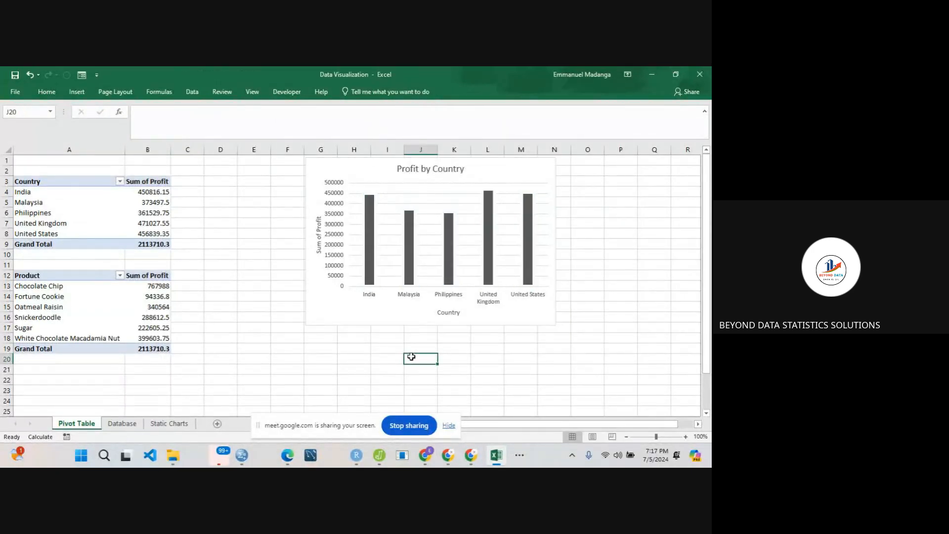
left_click(407, 258)
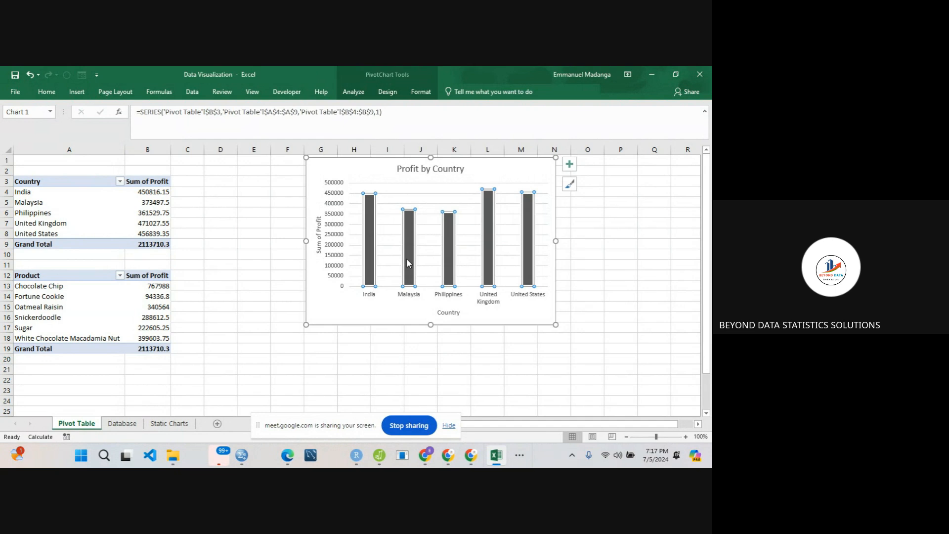
right_click(406, 258)
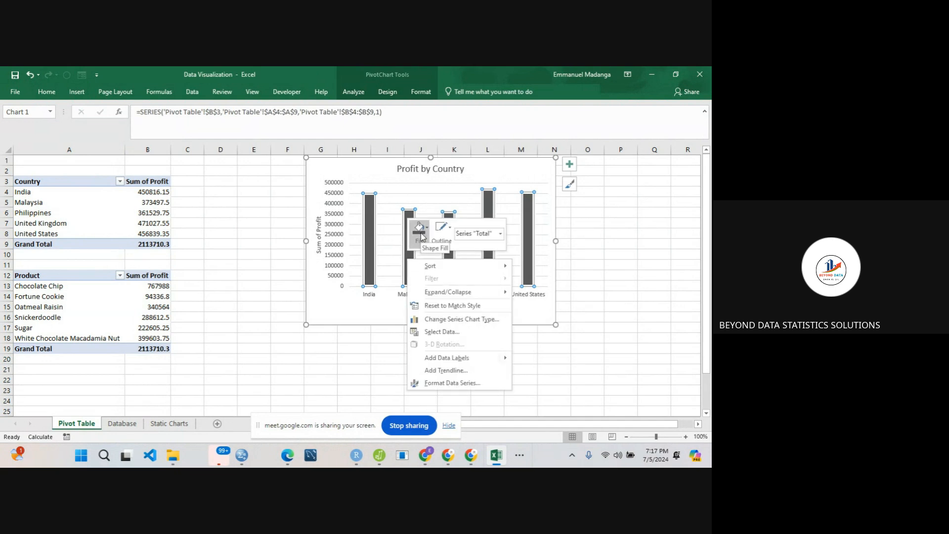
left_click(442, 230)
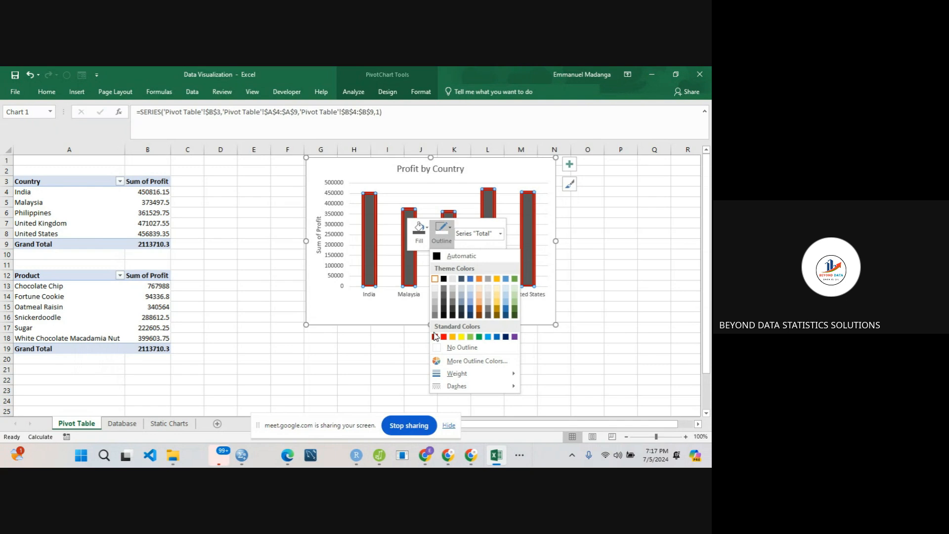
left_click(394, 326)
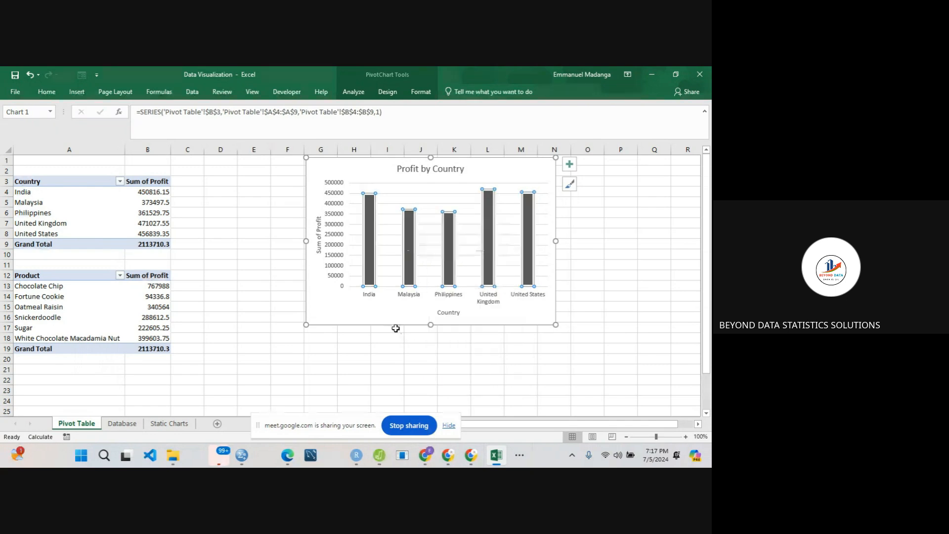
- Colour the outline of the Profit by Country chart's columns with the standard green
right_click(410, 279)
left_click(449, 246)
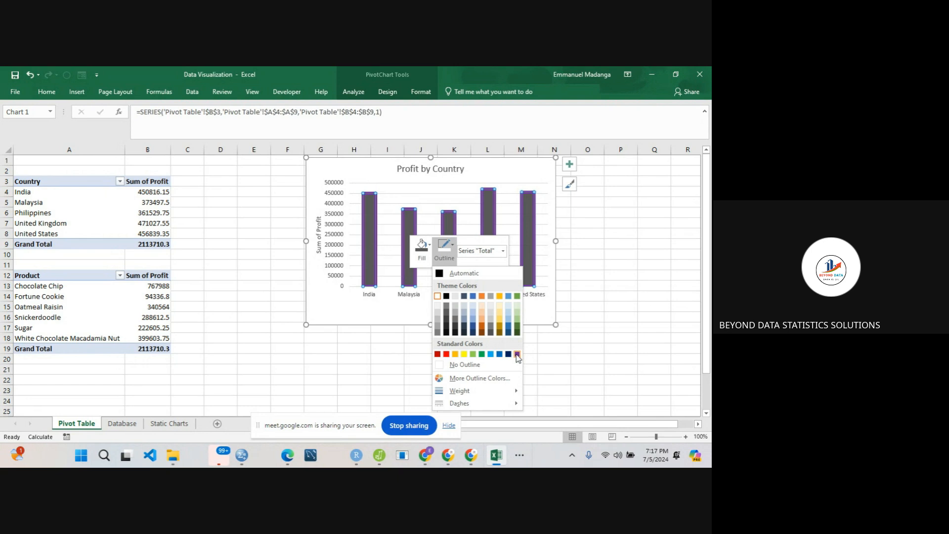
left_click(481, 354)
left_click(401, 347)
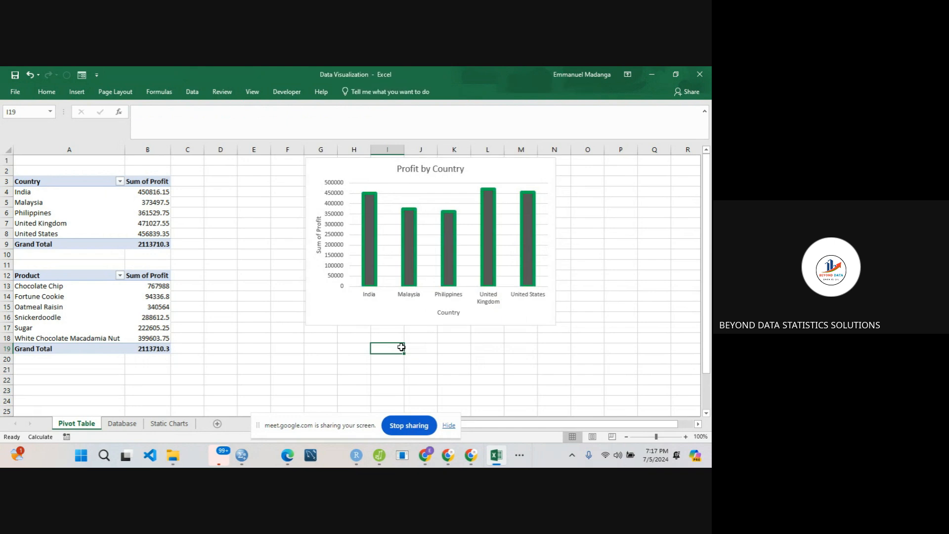
- Set the columns of the Profit by Country PivotChart to No Outline
left_click(414, 256)
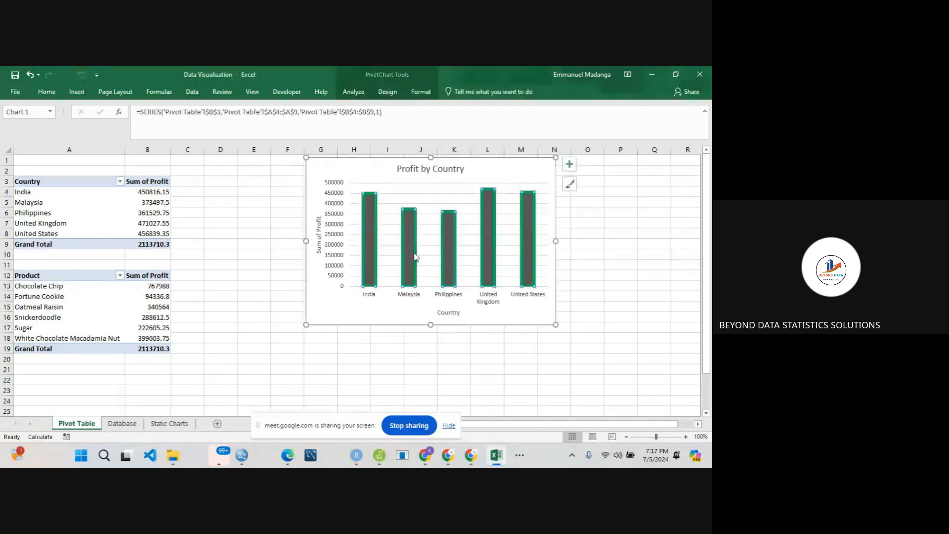
right_click(414, 255)
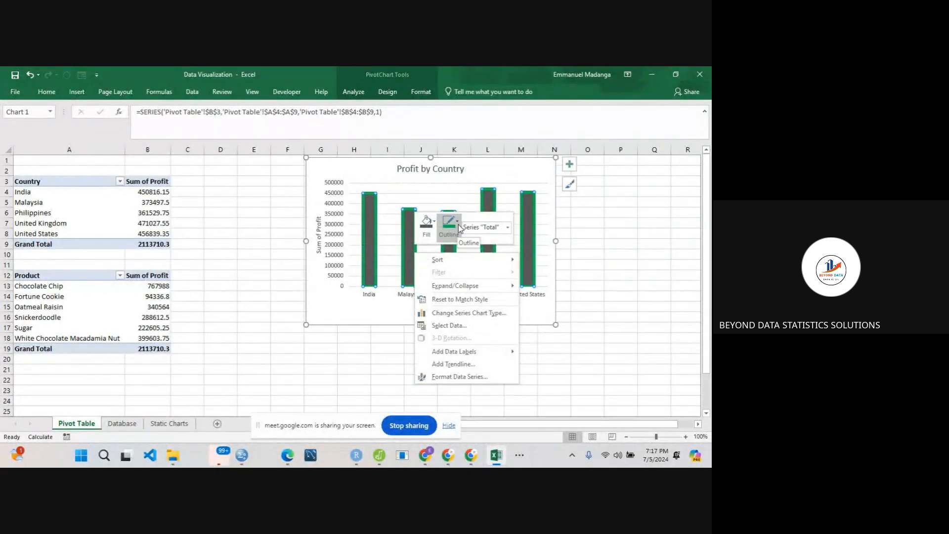
left_click(459, 228)
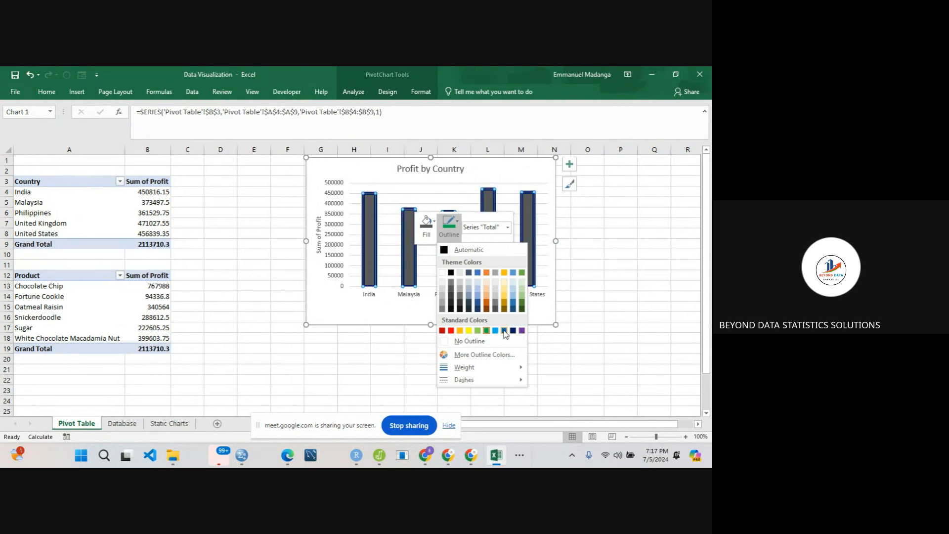
left_click(451, 341)
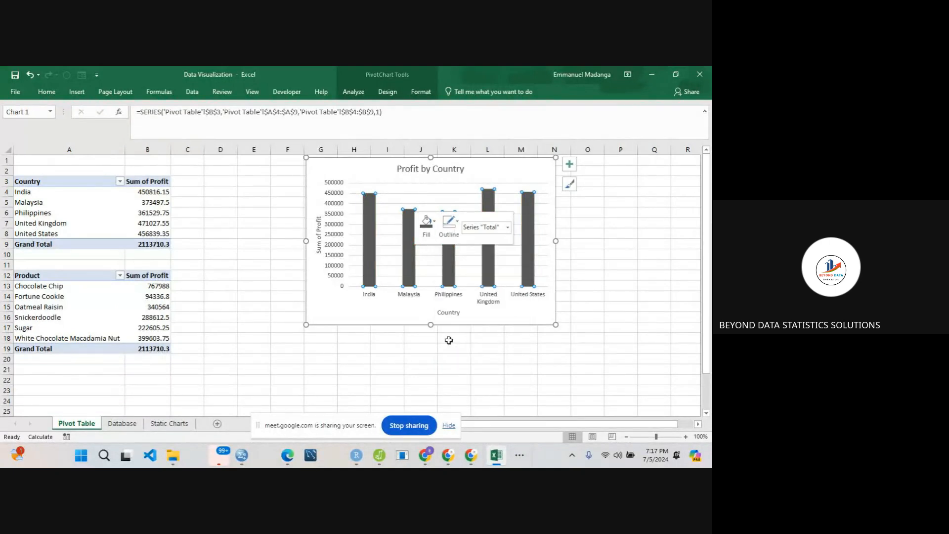
right_click(448, 271)
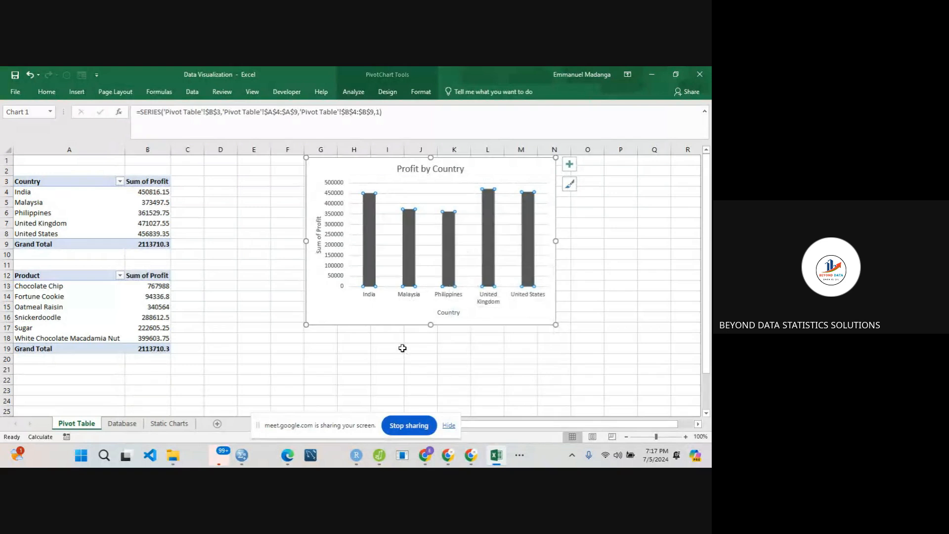
- Apply the dollar accounting number format to the country profit values in B4:B8 of the PivotTable
left_click(334, 236)
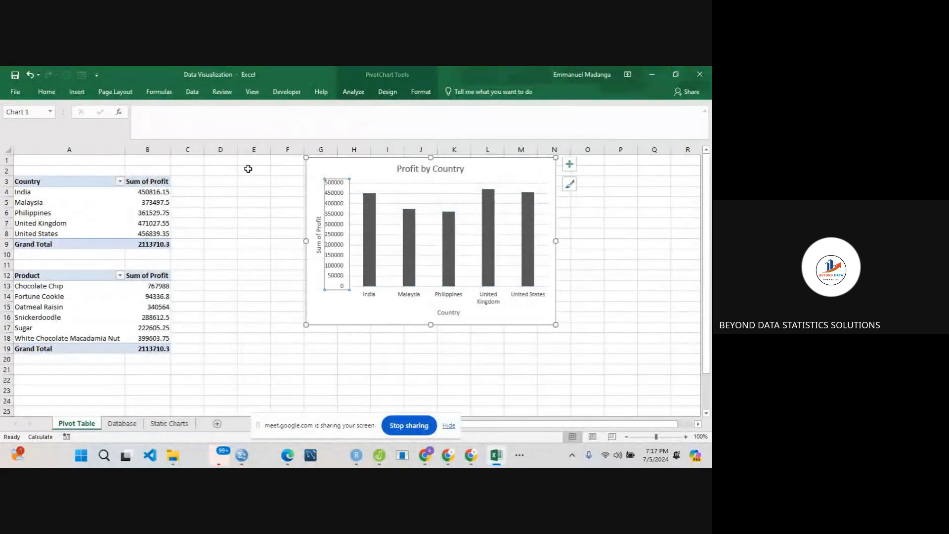
left_click(149, 215)
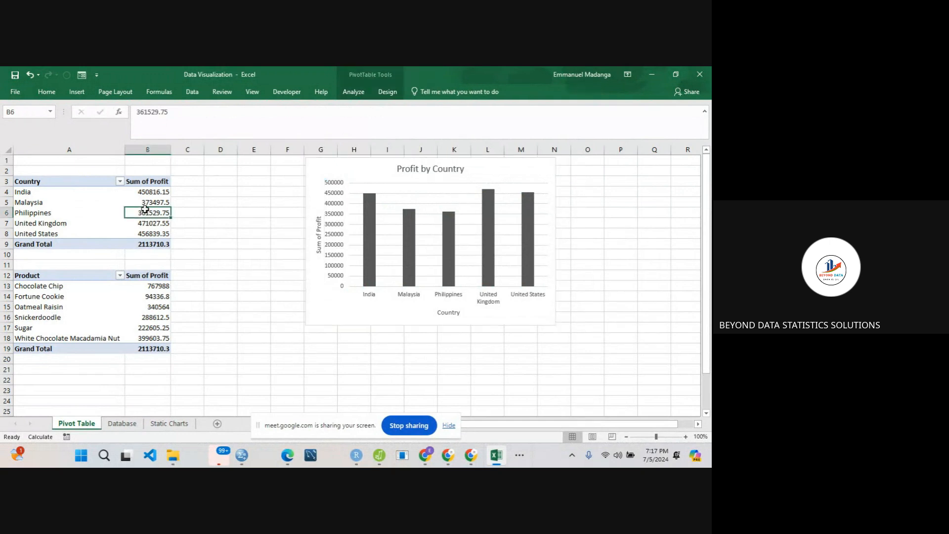
left_click_drag(141, 191, 141, 232)
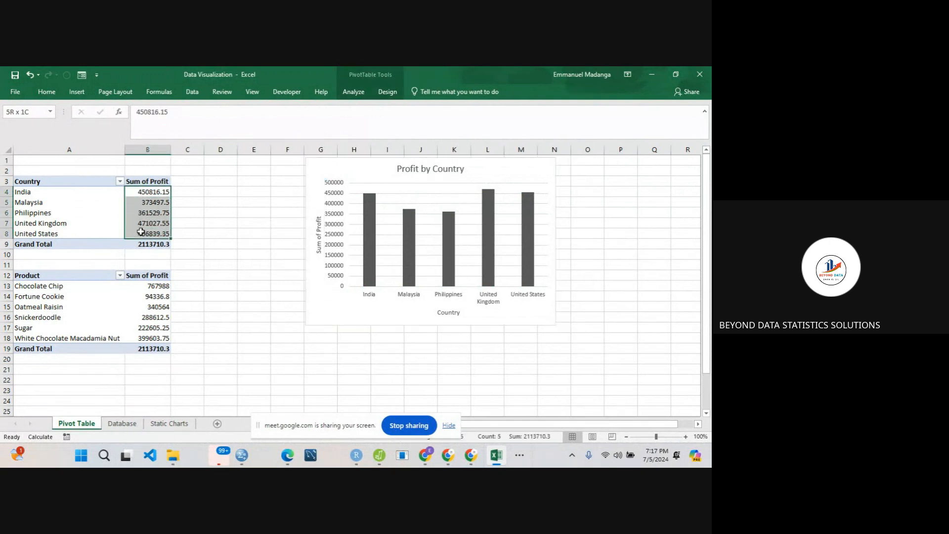
left_click(47, 92)
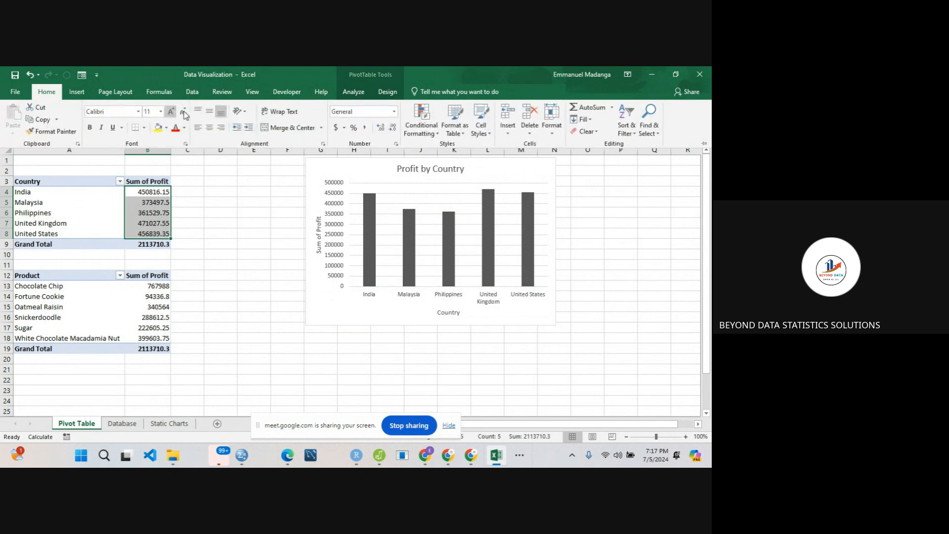
left_click(335, 127)
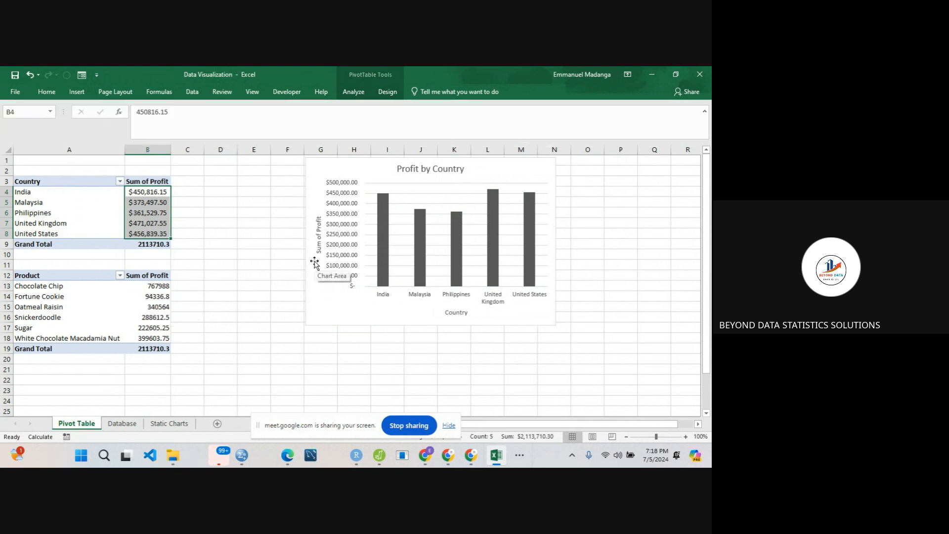
- Colour the Country axis title and the country labels of the Profit by Country PivotChart black
left_click(463, 313)
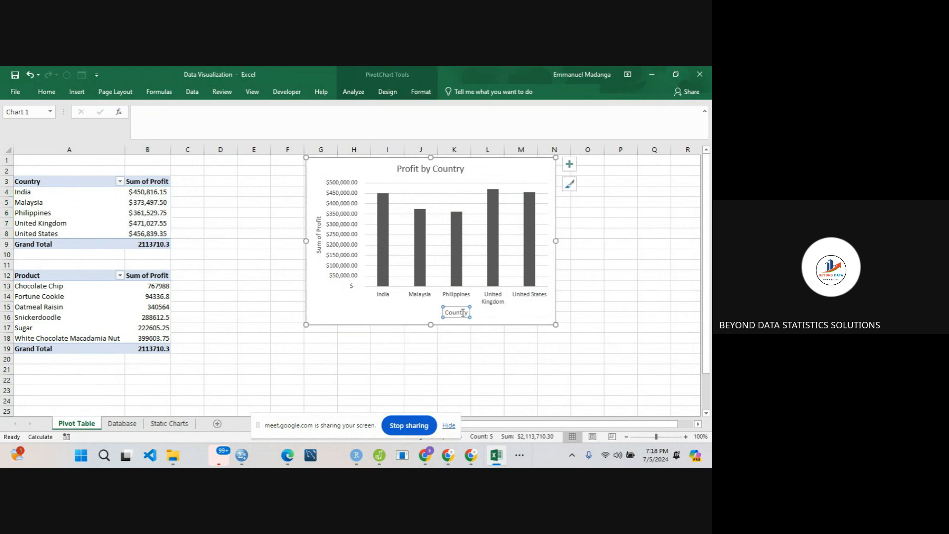
left_click(46, 92)
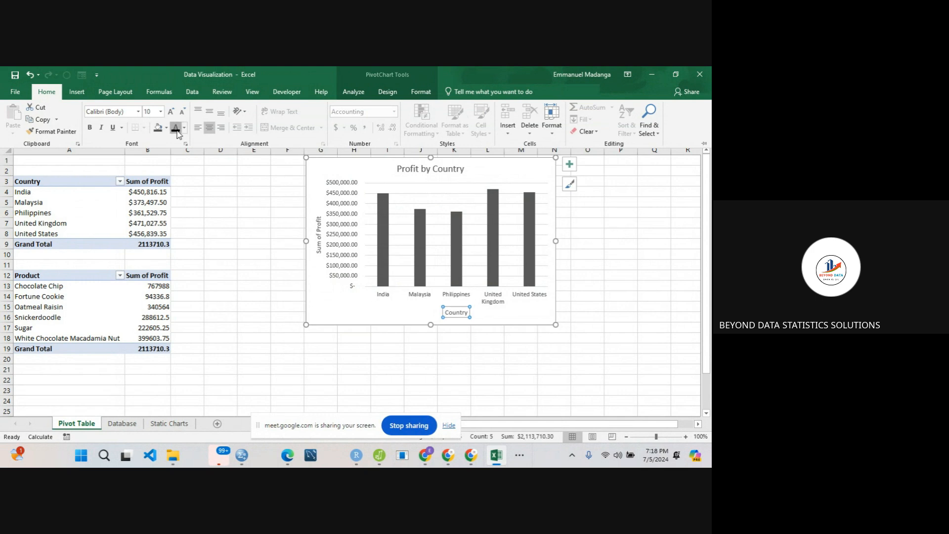
left_click(417, 296)
left_click(414, 297)
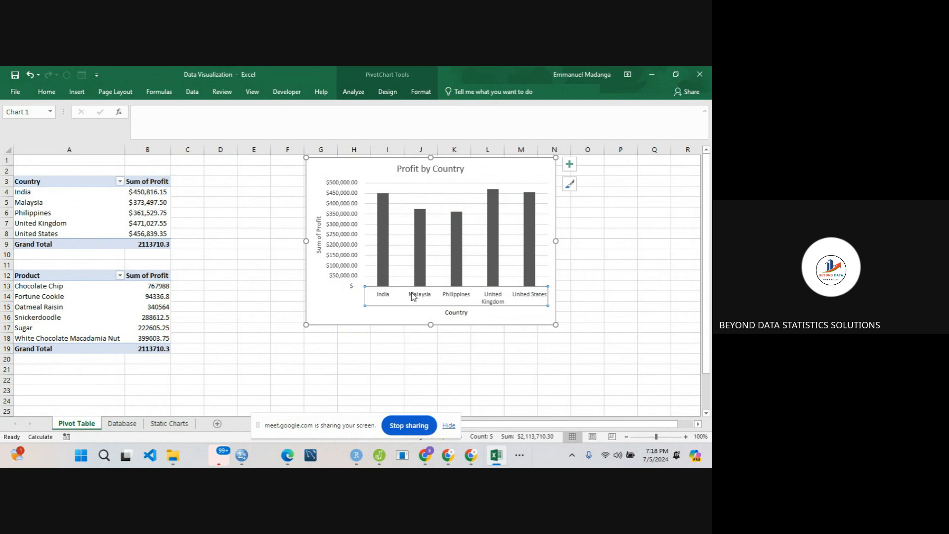
left_click(77, 92)
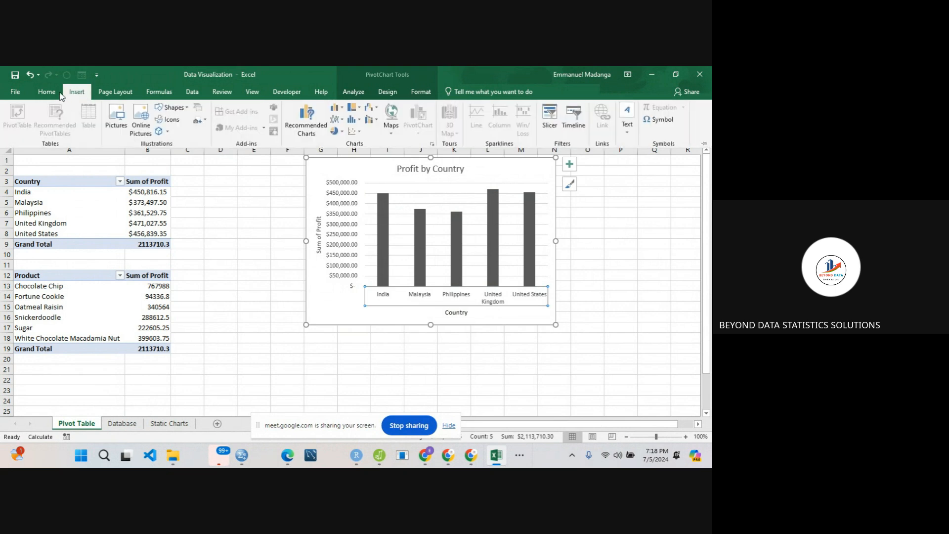
left_click(56, 91)
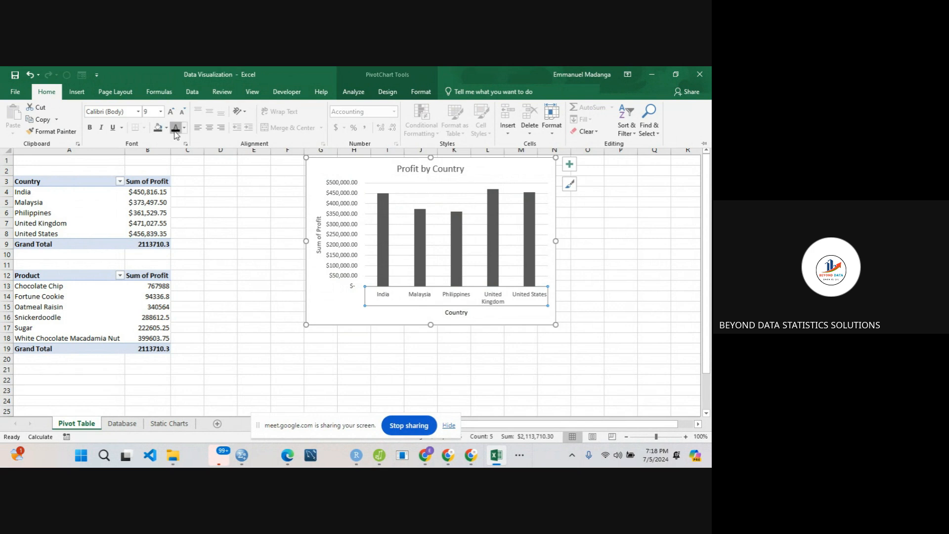
left_click(175, 129)
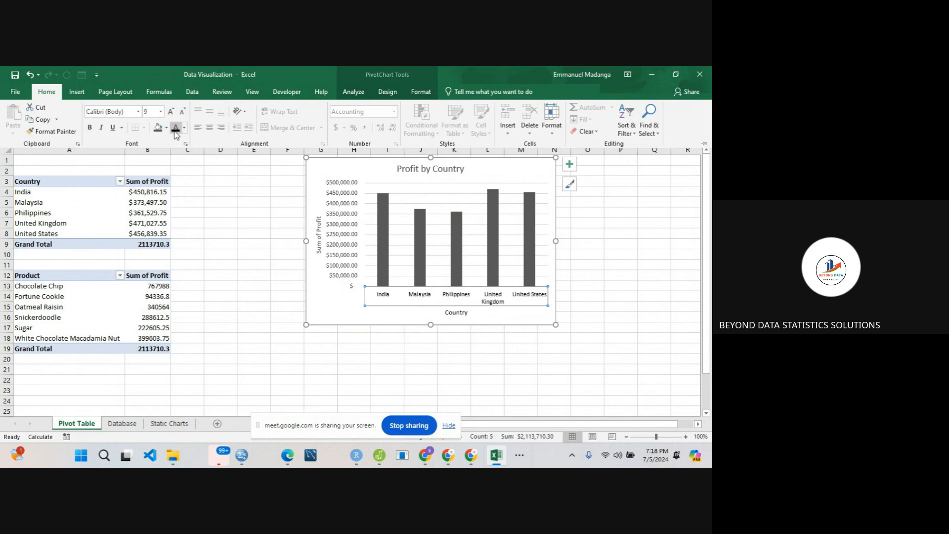
- Colour the Sum of Profit axis title and the dollar value labels on the vertical axis black
left_click(316, 245)
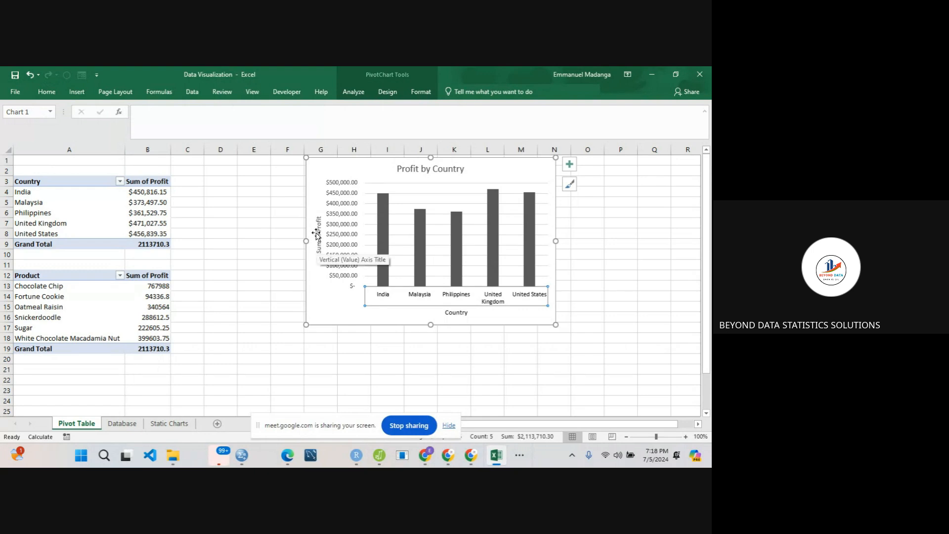
left_click(317, 231)
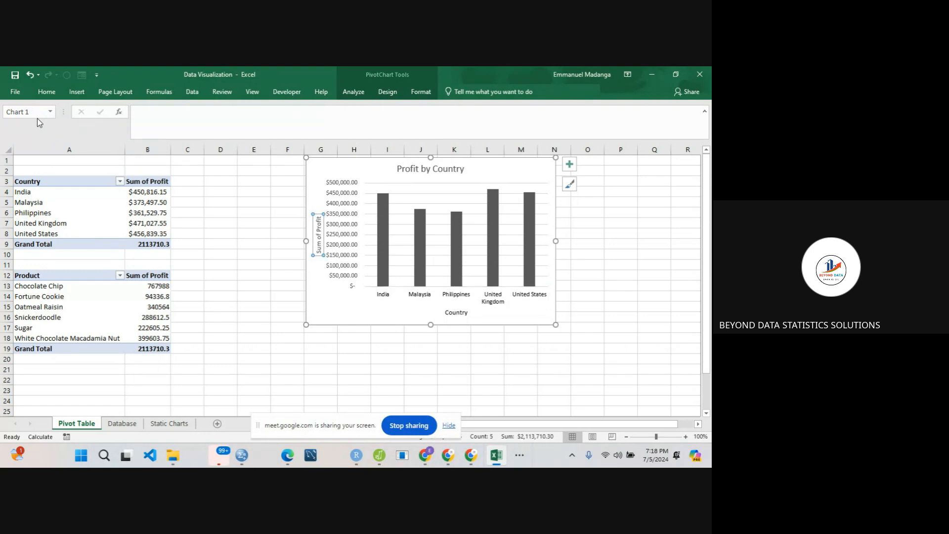
left_click(46, 92)
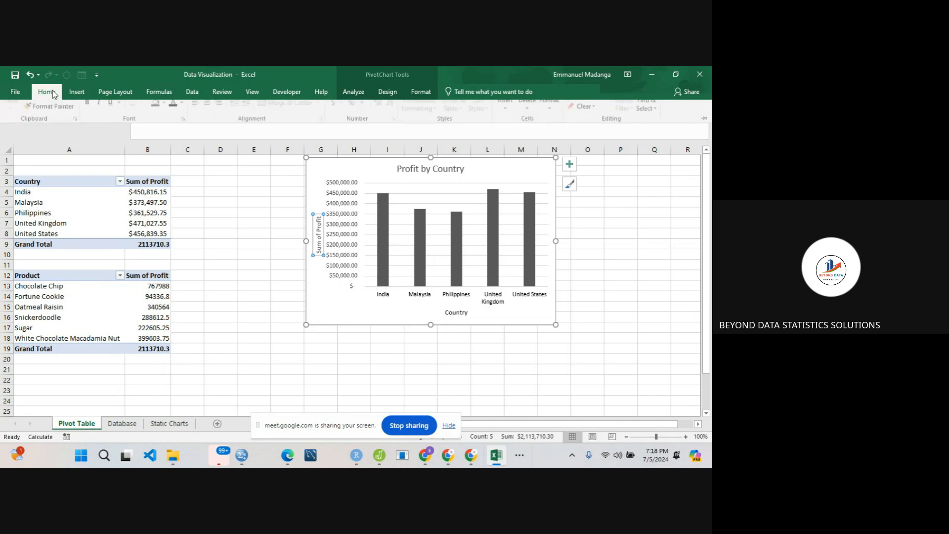
left_click(344, 216)
left_click(344, 216)
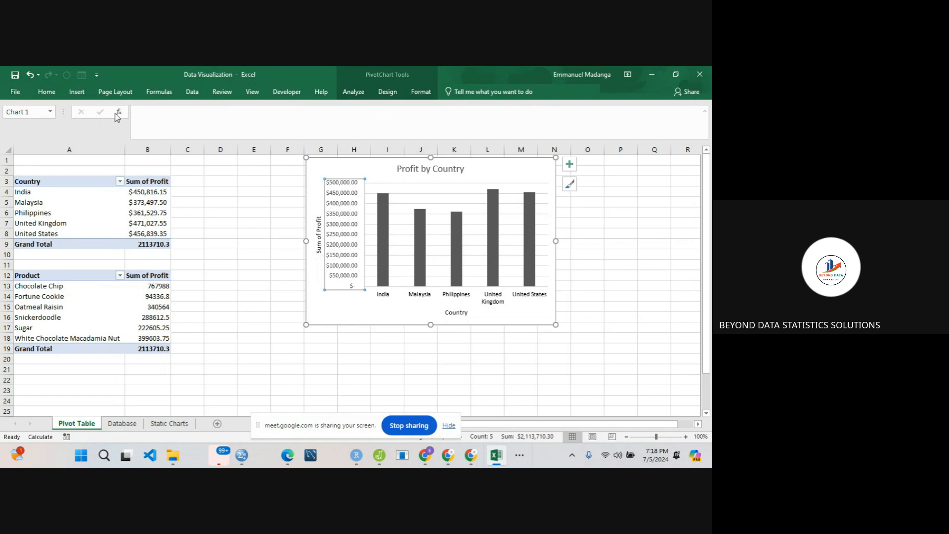
left_click(49, 92)
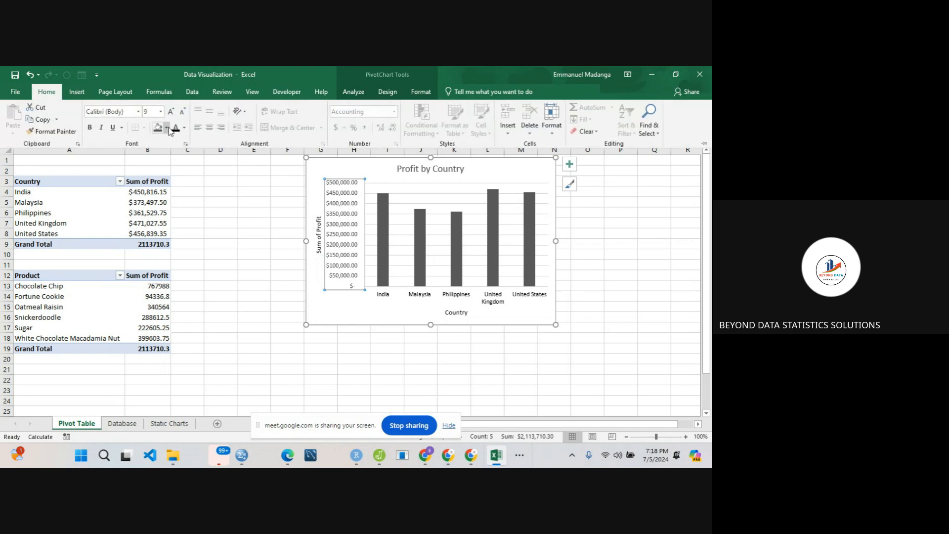
- Colour the Profit by Country chart title black and deselect the chart
left_click(414, 170)
left_click(413, 170)
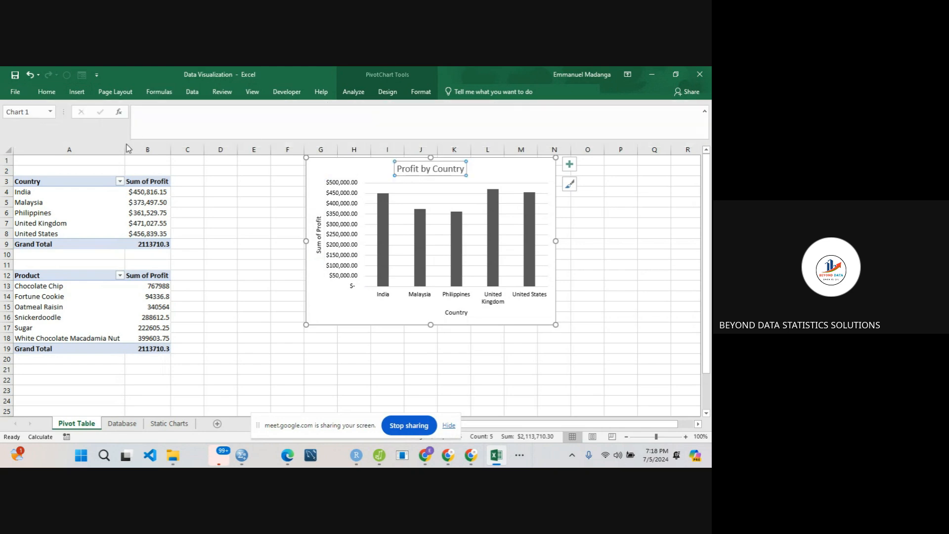
left_click(46, 92)
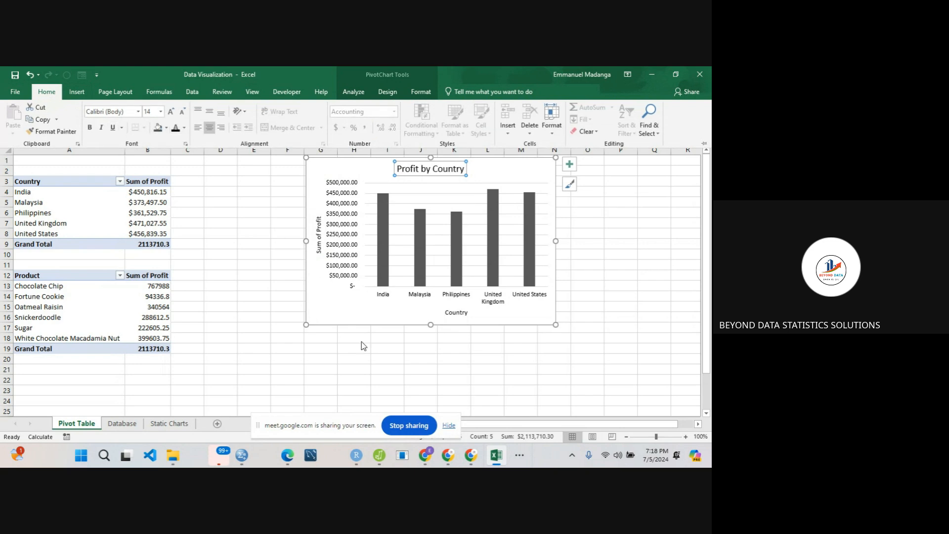
left_click(401, 388)
left_click(431, 381)
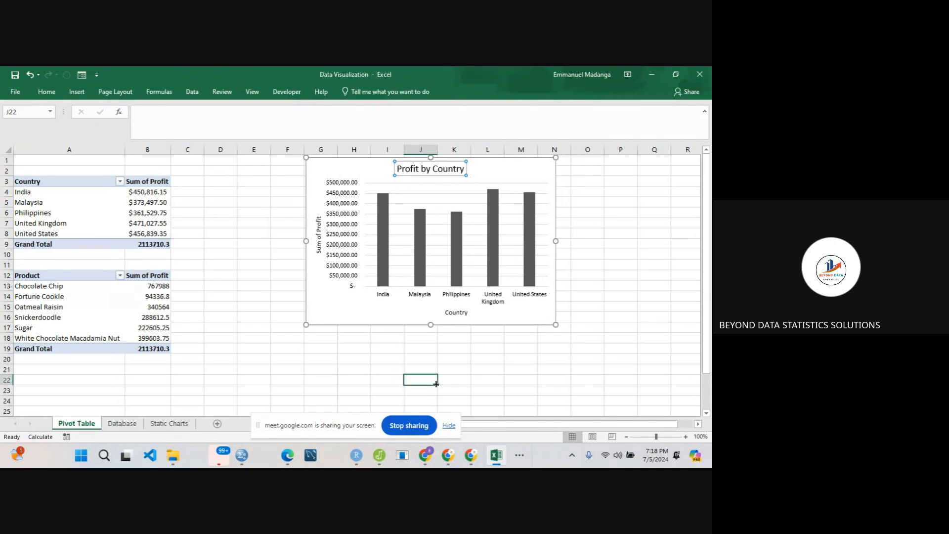
- Open the full gallery of shape styles for the chart area of the Profit by Country PivotChart
left_click(354, 307)
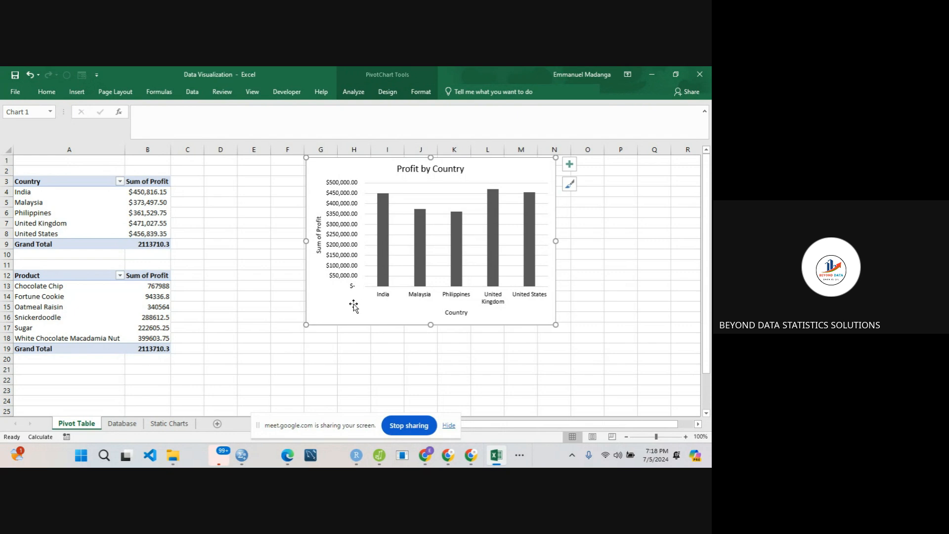
left_click(421, 93)
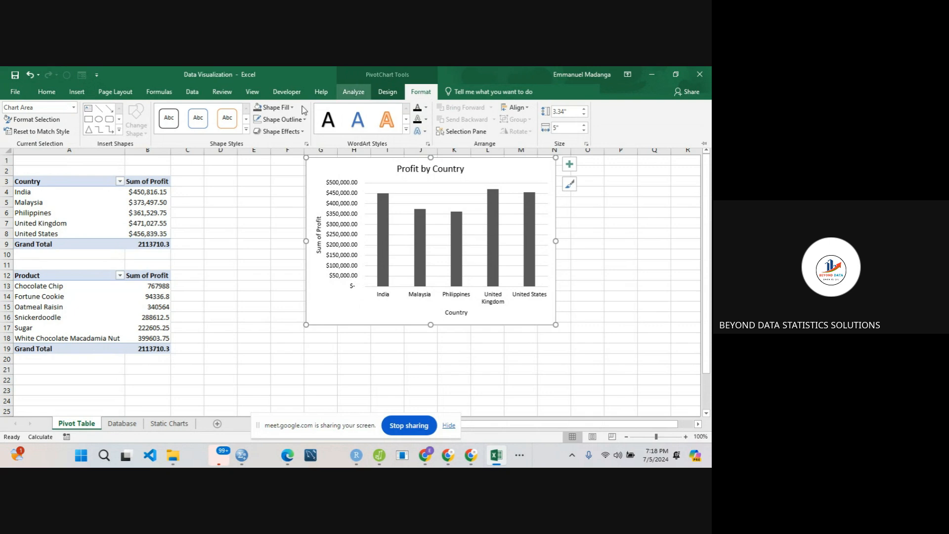
left_click(246, 130)
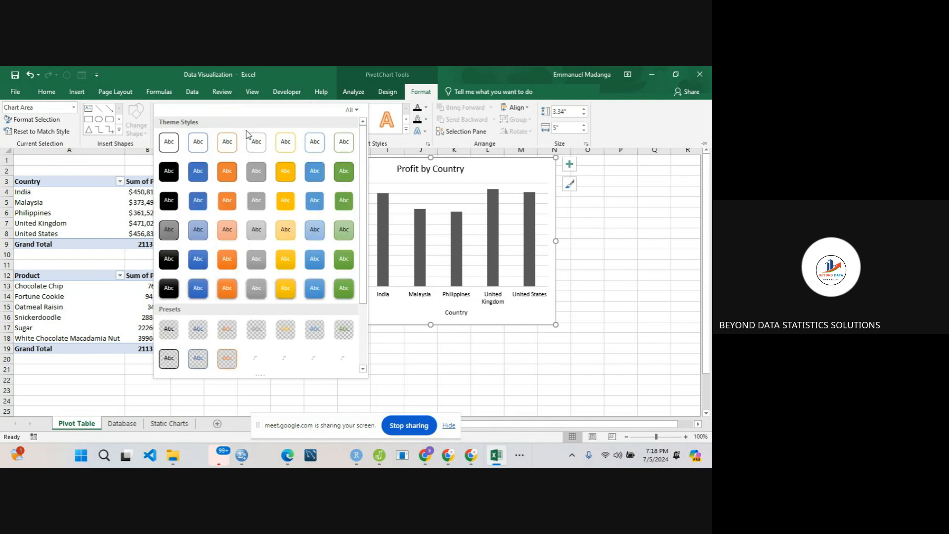
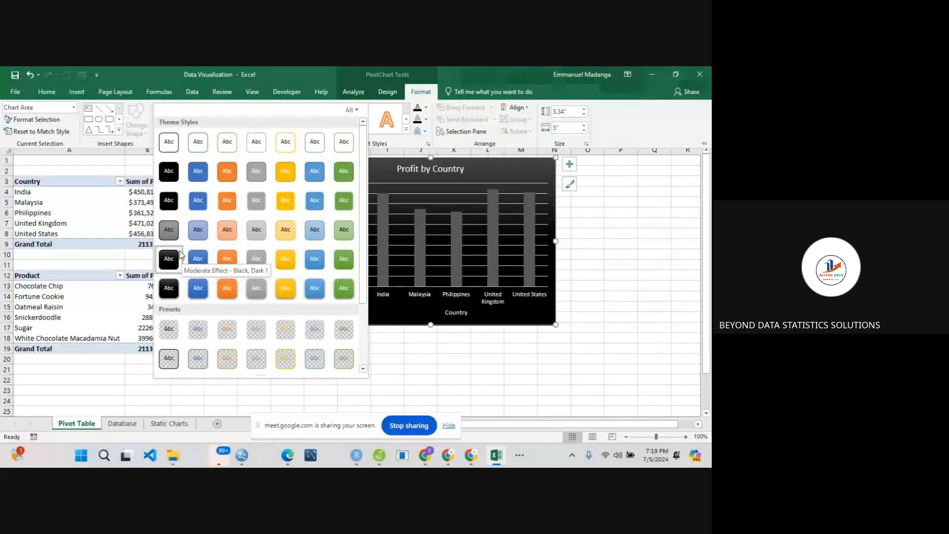
- Apply the Moderate Effect - Black, Dark 1 shape style to the Profit by Country chart area and fill its columns white
left_click(179, 255)
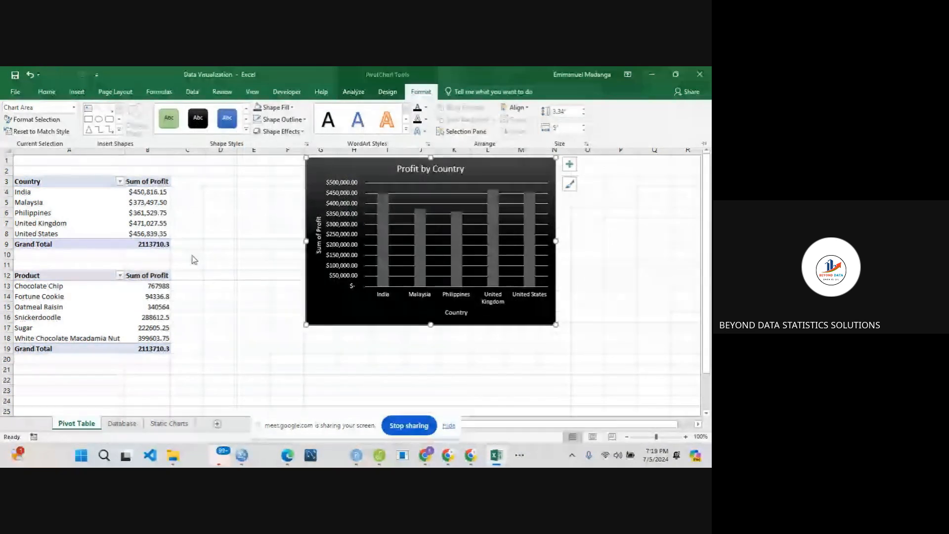
left_click(383, 237)
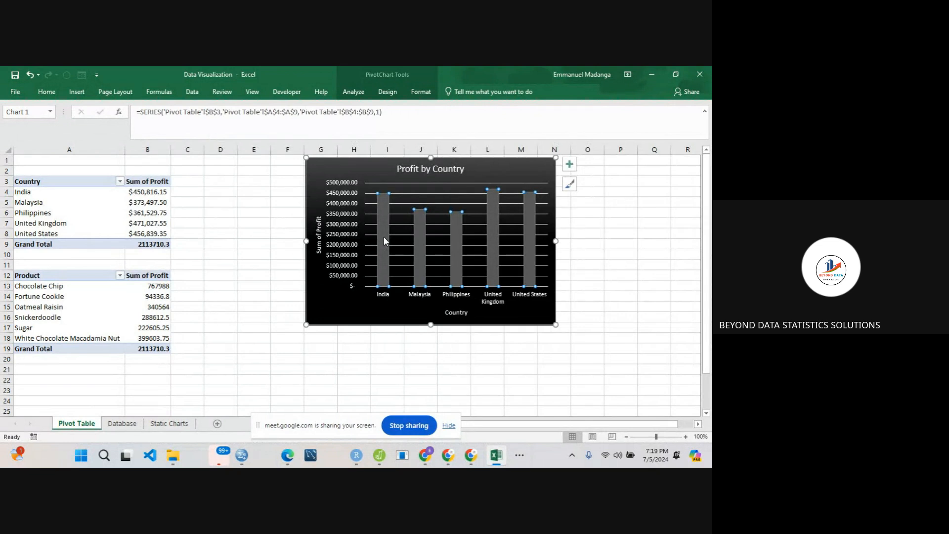
right_click(384, 237)
left_click(403, 208)
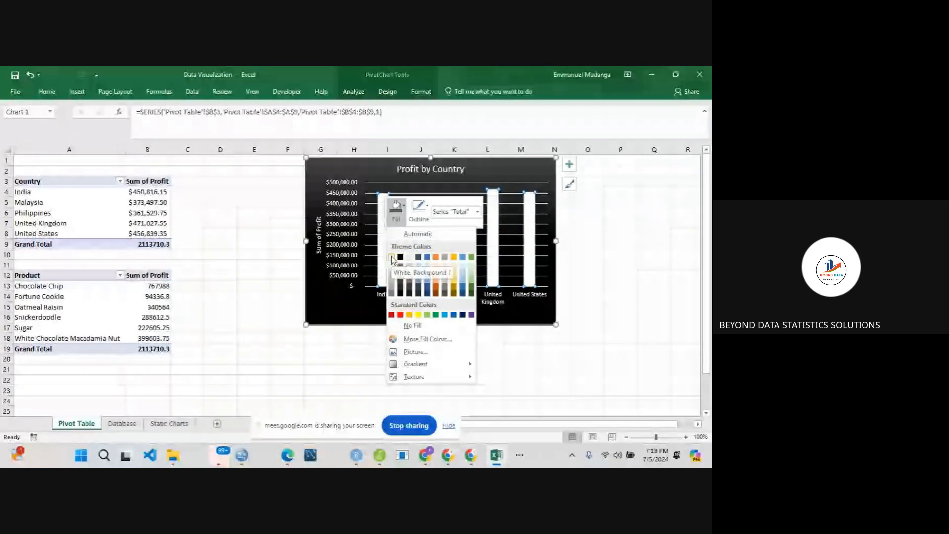
left_click(392, 257)
left_click(282, 247)
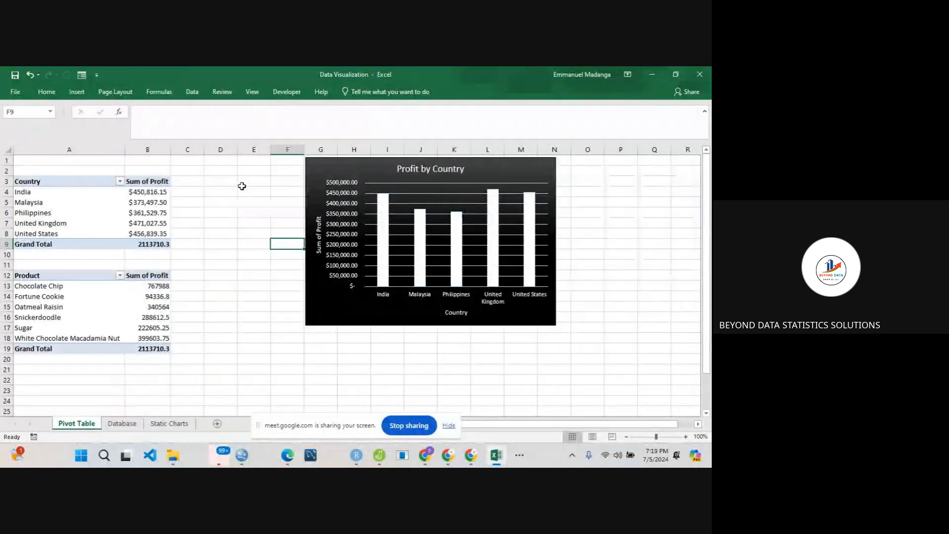
left_click(318, 174)
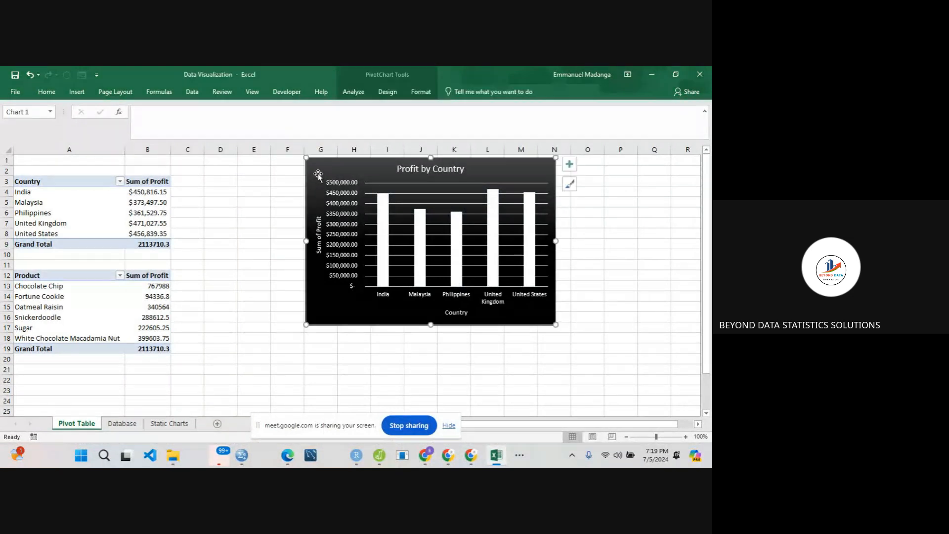
left_click(420, 92)
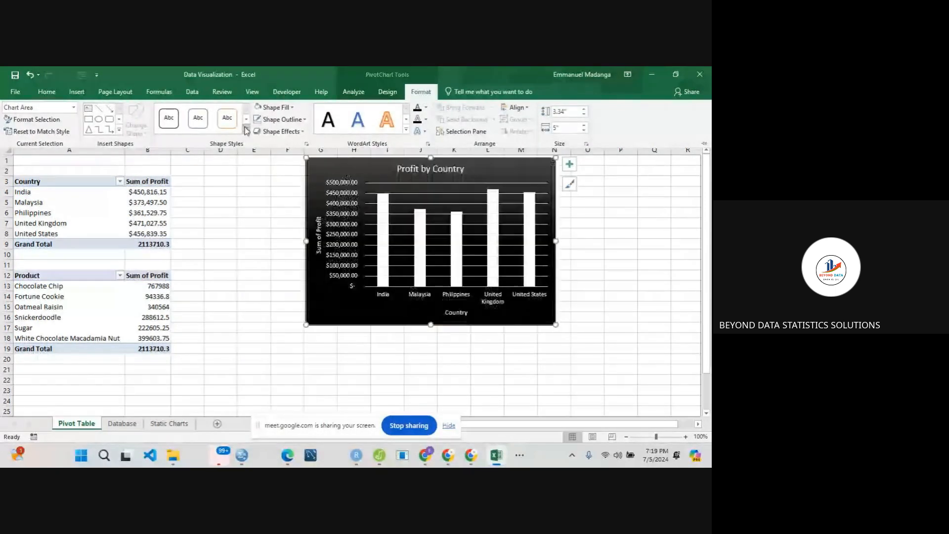
left_click(245, 130)
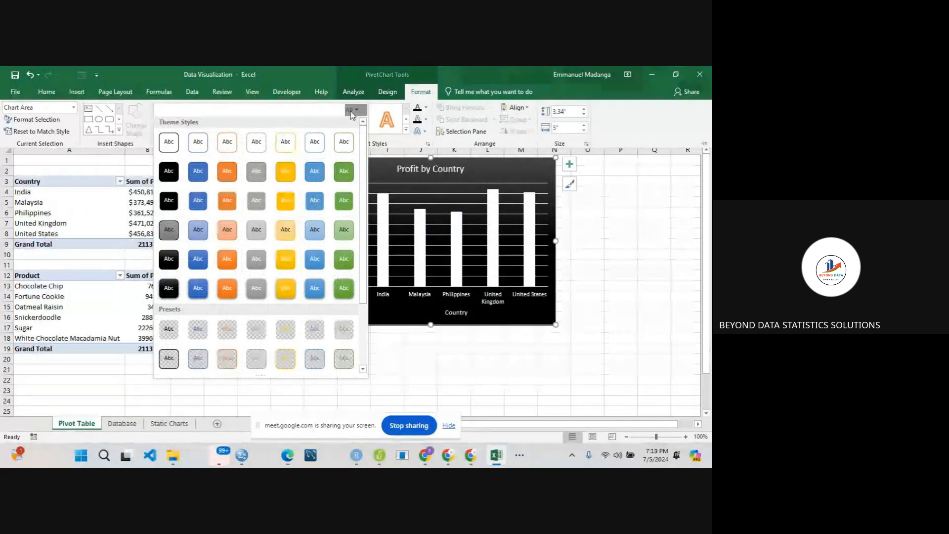
left_click(611, 226)
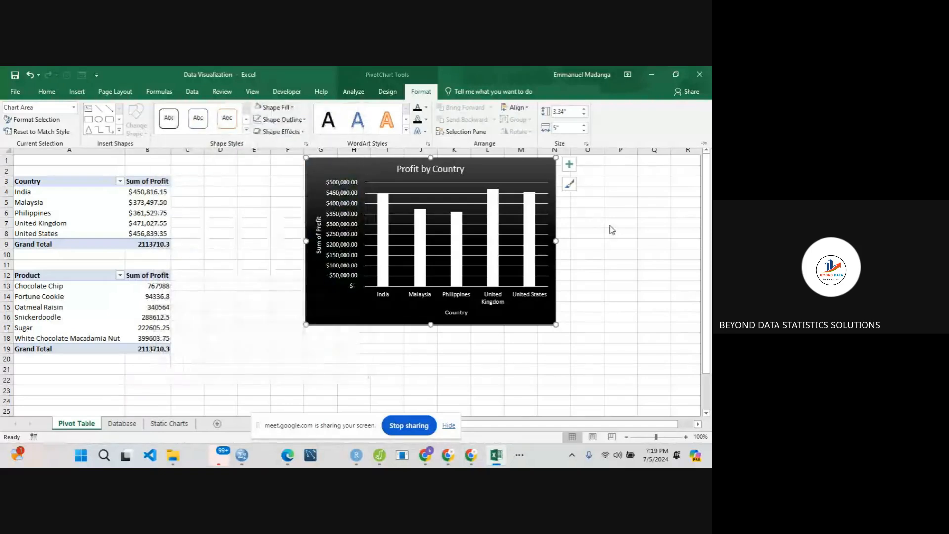
left_click(611, 227)
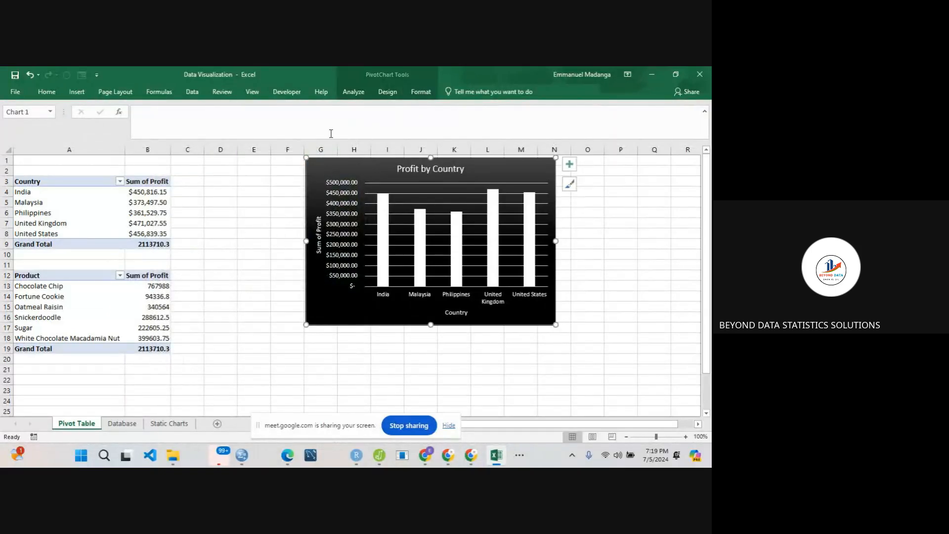
- Add the second bevel effect in the last row of presets to the Profit by Country chart area and deselect the chart
left_click(420, 91)
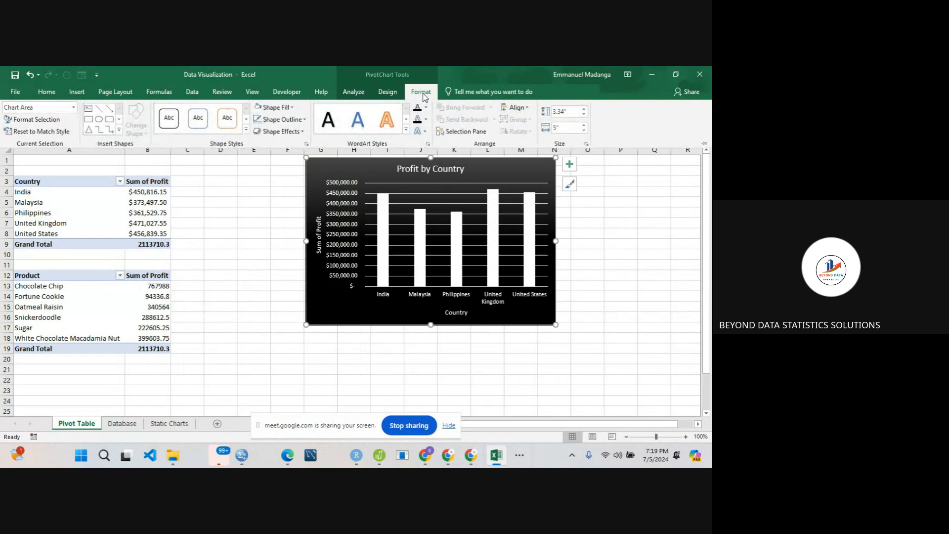
left_click(302, 132)
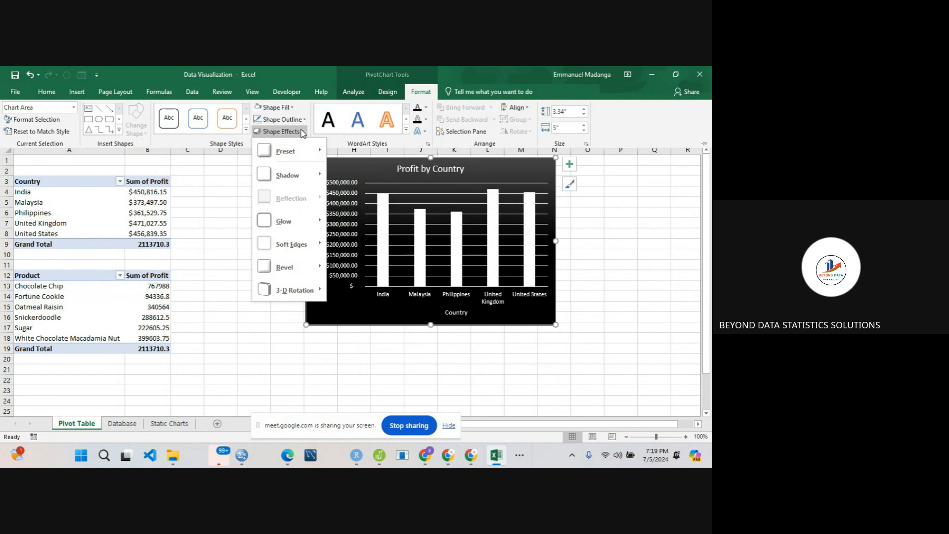
mouse_move(278, 265)
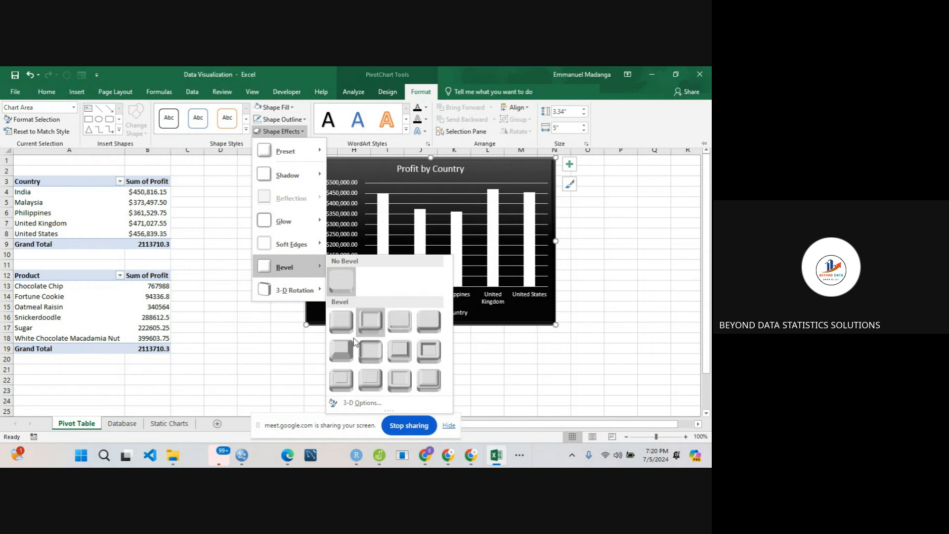
mouse_move(289, 284)
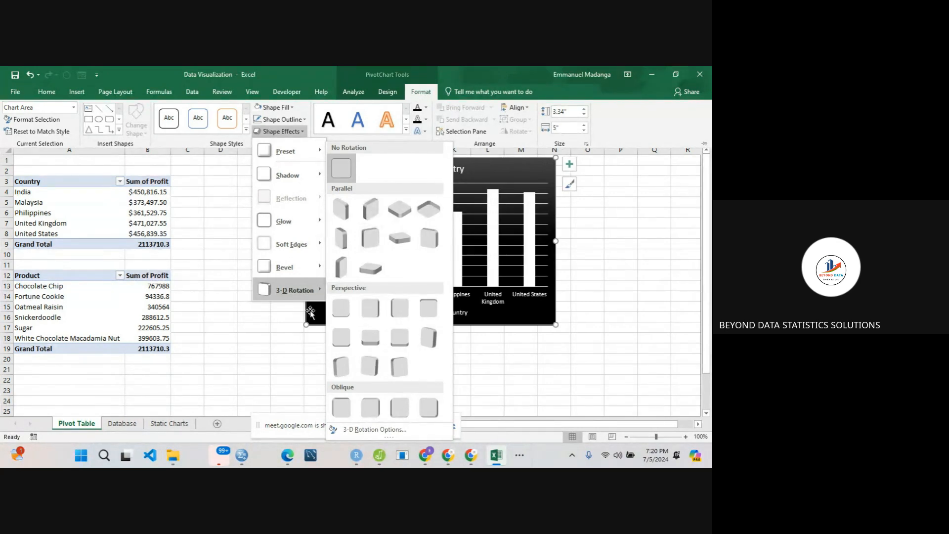
mouse_move(309, 269)
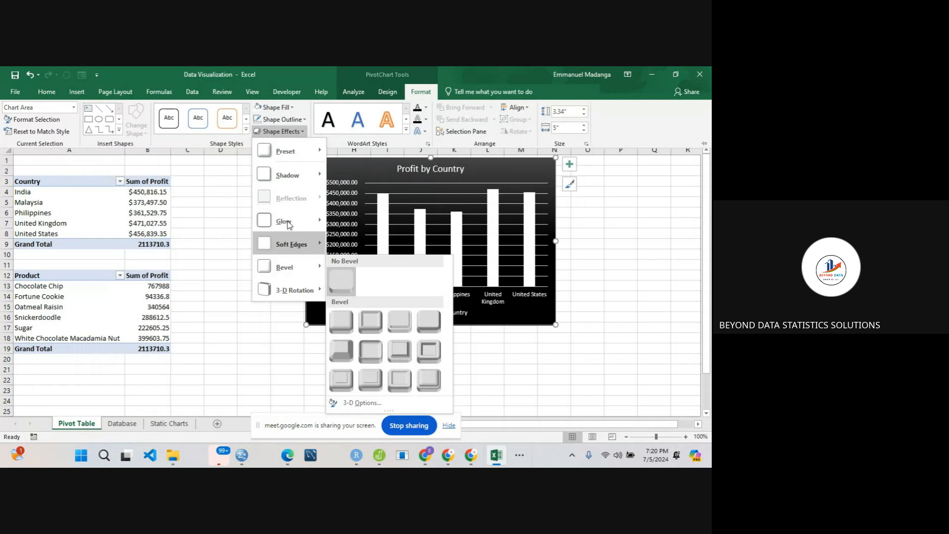
mouse_move(312, 219)
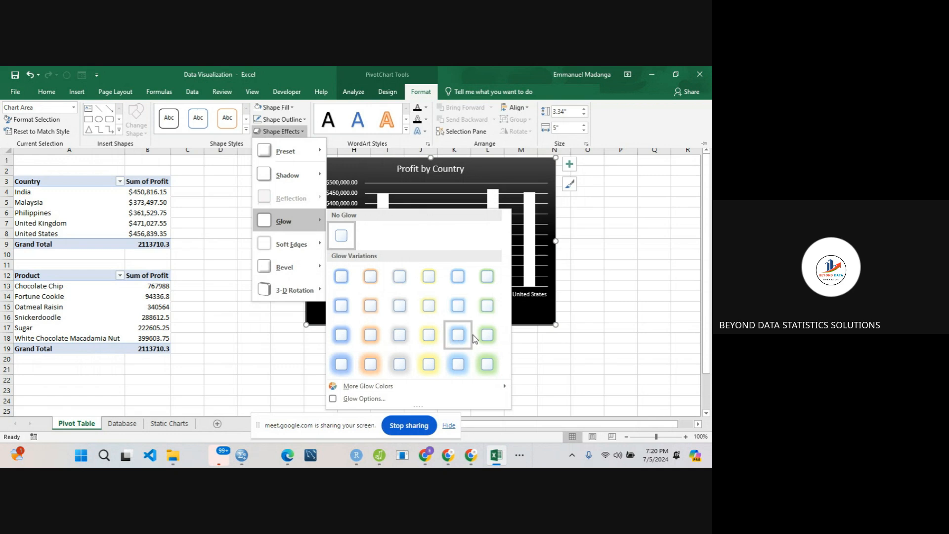
mouse_move(296, 248)
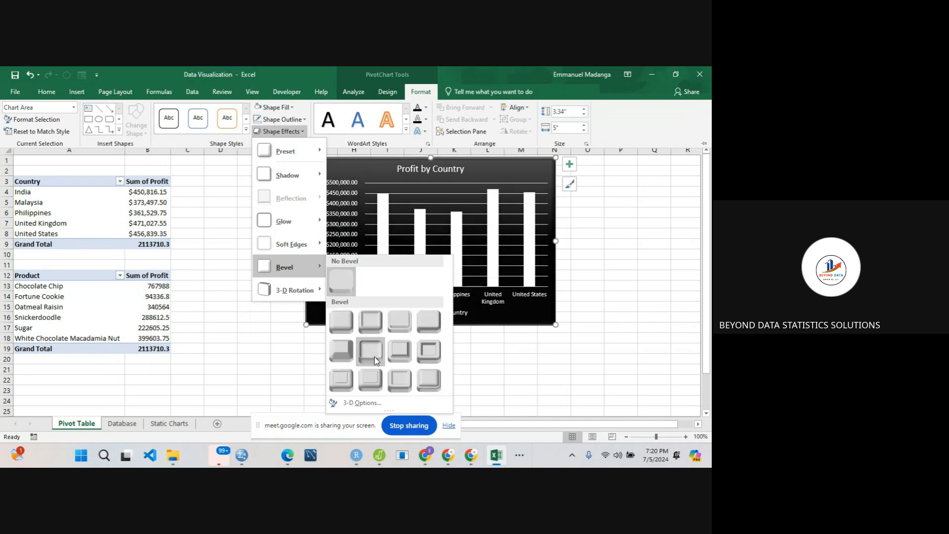
left_click(374, 387)
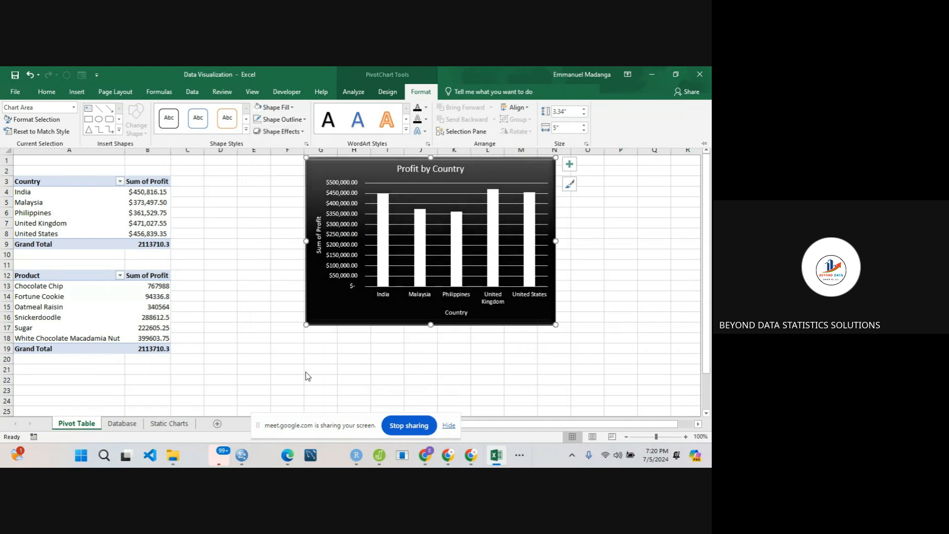
left_click(285, 265)
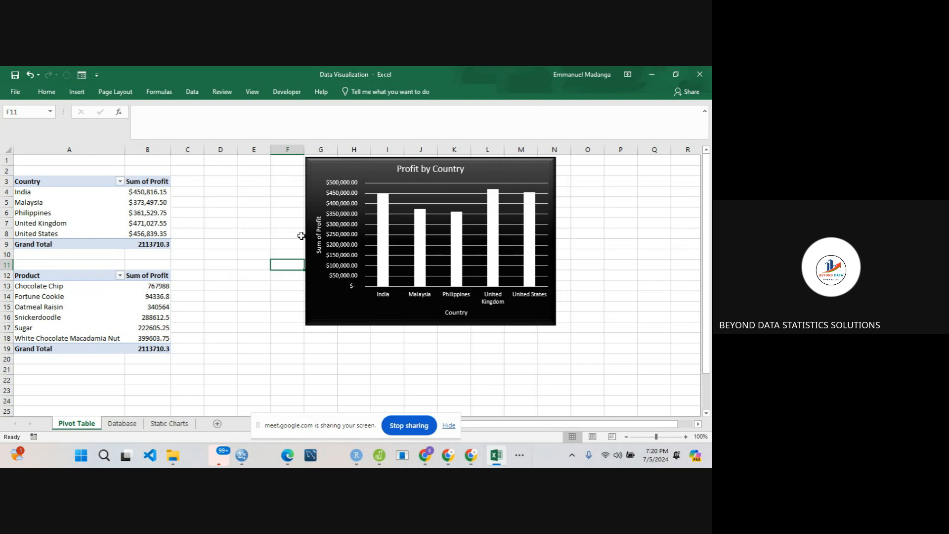
left_click(277, 205)
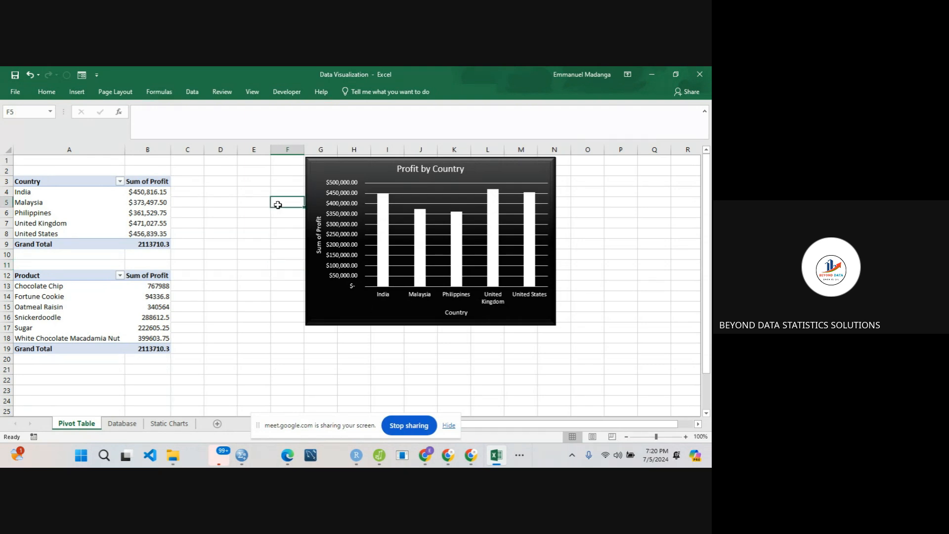
left_click(249, 245)
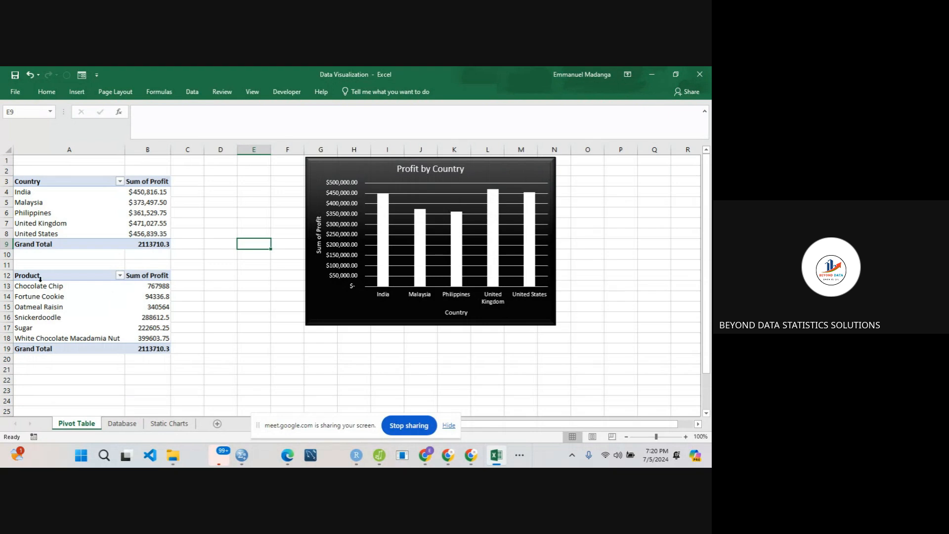
- Format the product rows A13:B18 of the product PivotTable with the dollar Accounting number format
left_click(70, 286)
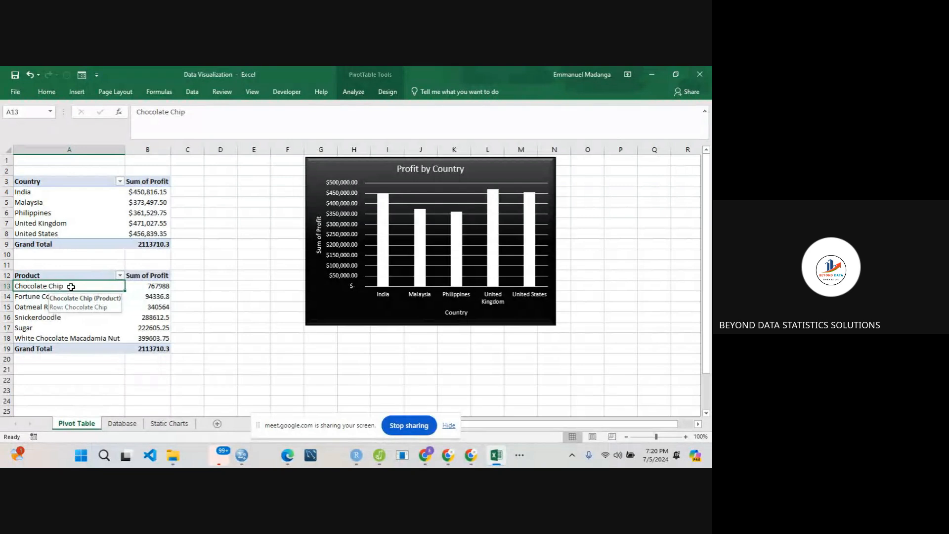
left_click_drag(71, 287, 138, 334)
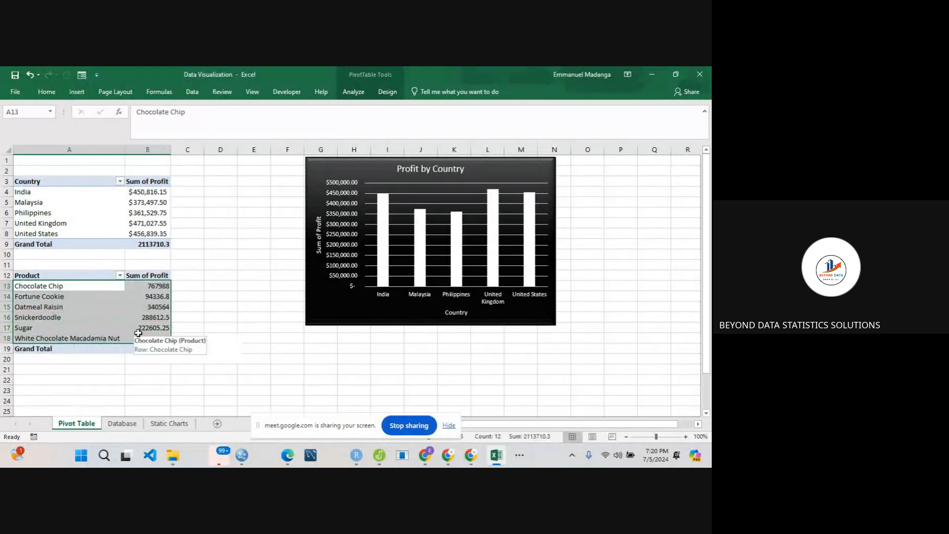
left_click(48, 95)
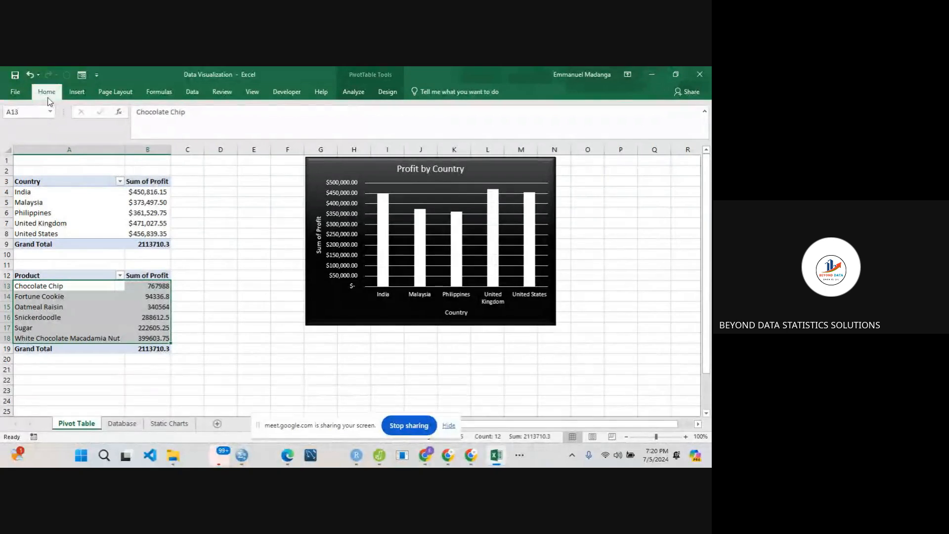
left_click(335, 129)
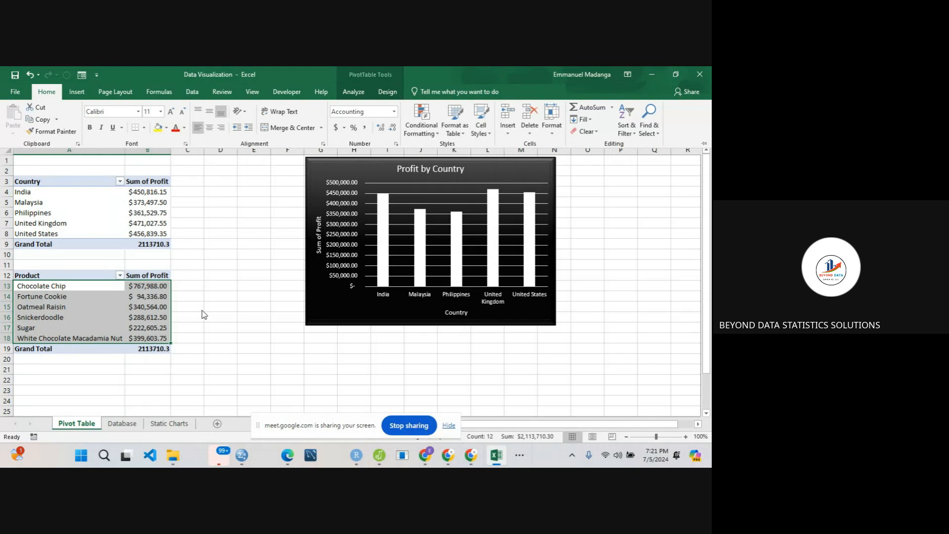
key("ctrl+F1")
- Insert a Clustered Bar PivotChart based on the product PivotTable
left_click(108, 298)
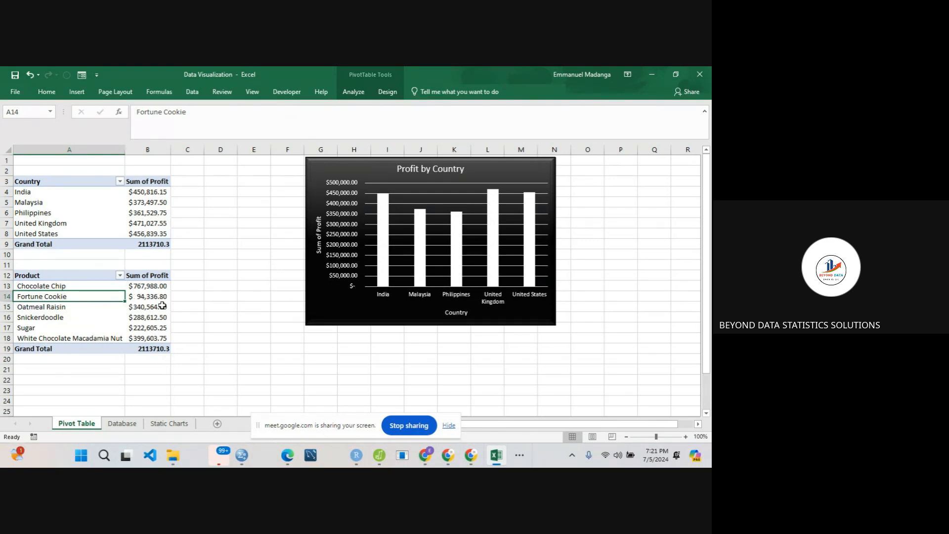
left_click(353, 91)
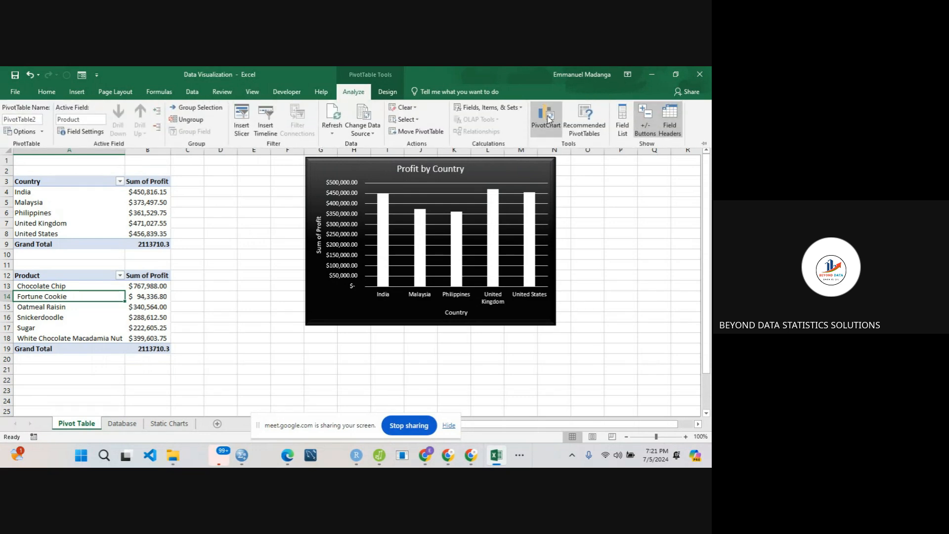
left_click(548, 119)
mouse_move(314, 209)
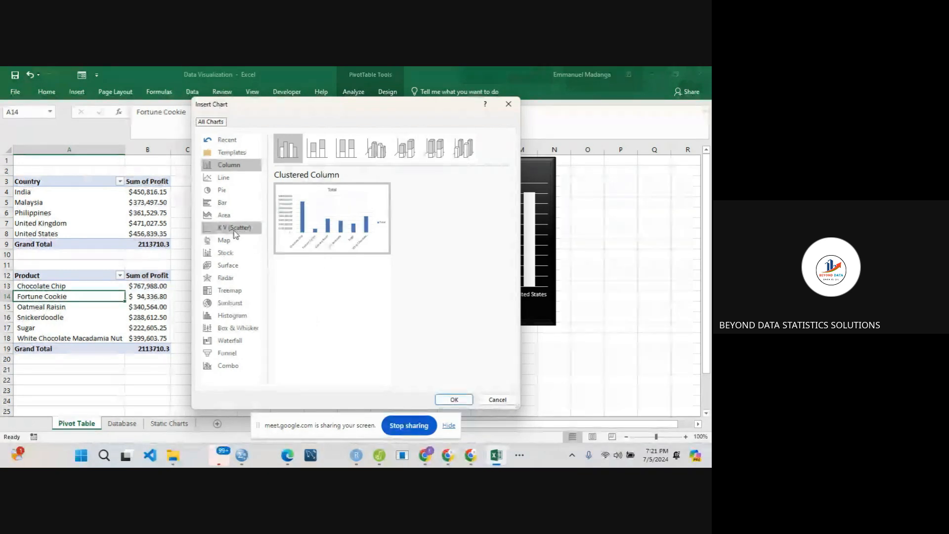
left_click(218, 203)
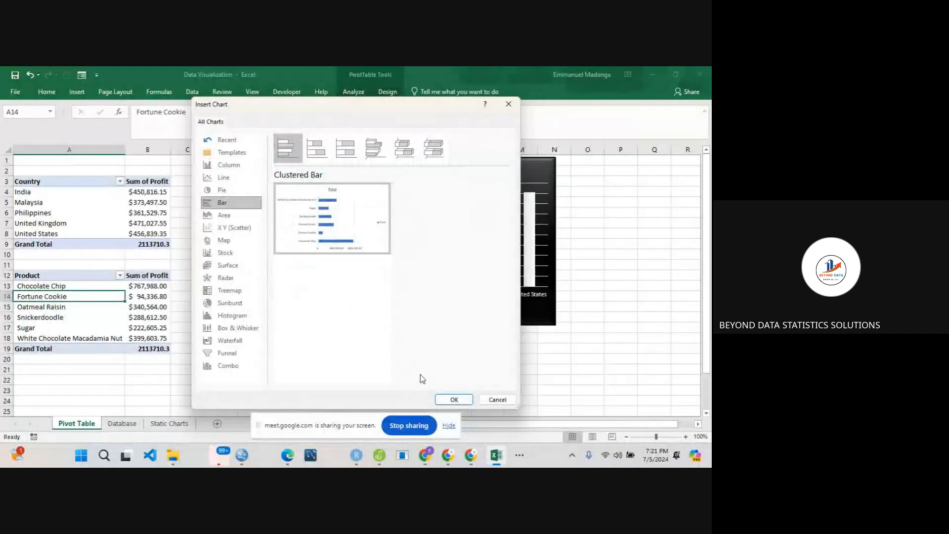
left_click(445, 398)
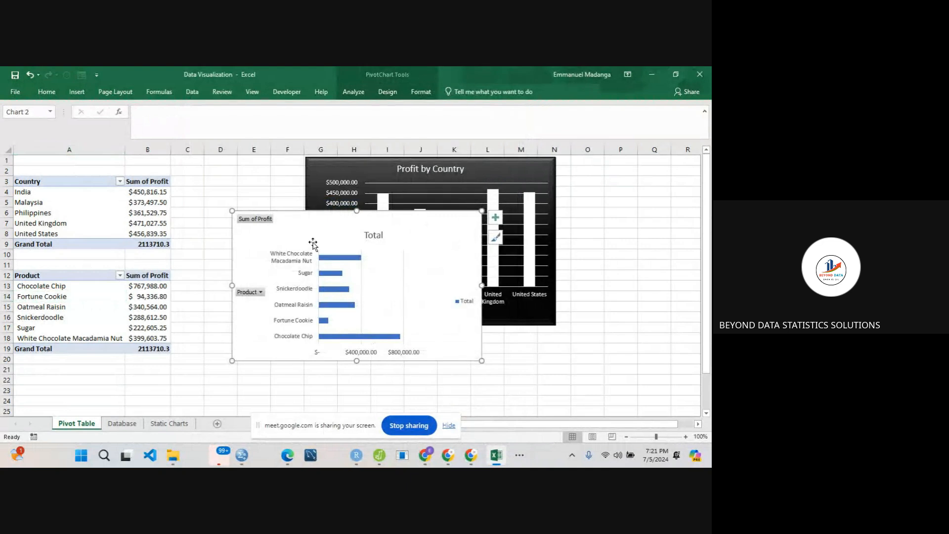
- Move the Profit by Country chart to start around column K and place the product bar chart over columns C to J beside the PivotTables
left_click_drag(324, 232, 261, 213)
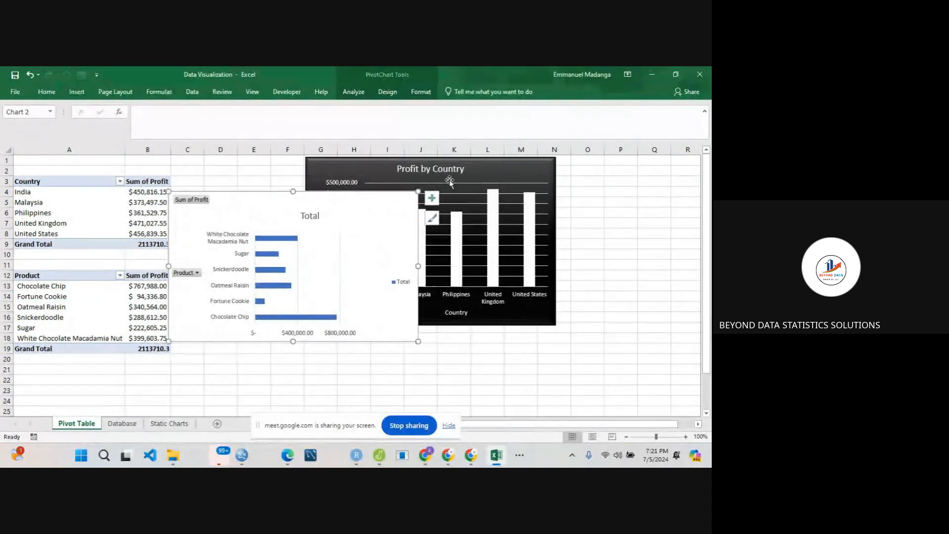
left_click_drag(519, 171, 633, 172)
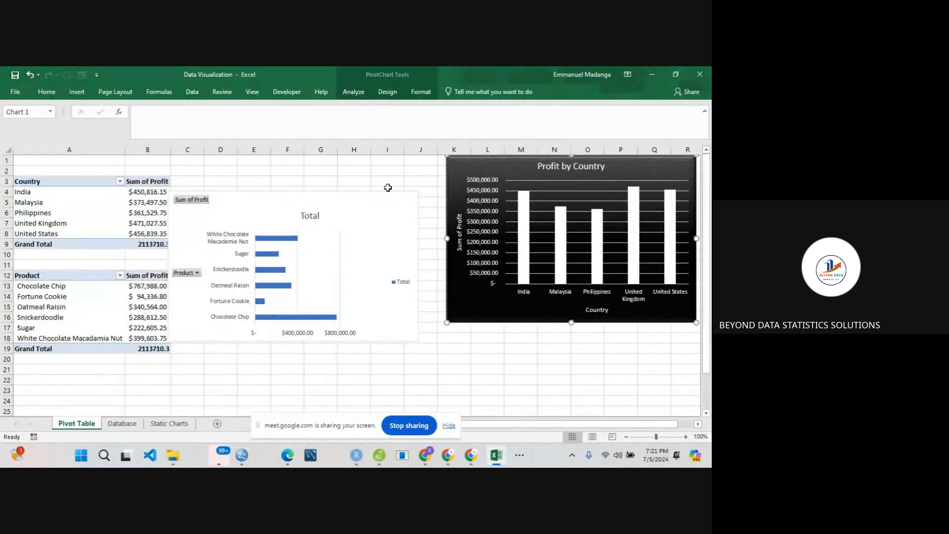
left_click(369, 202)
left_click_drag(373, 186, 386, 153)
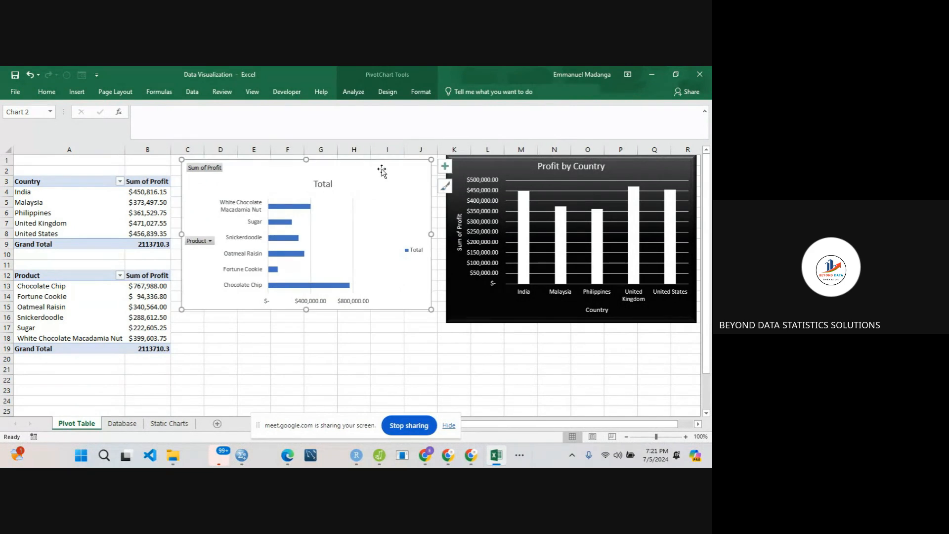
- Hide all field buttons on the product PivotChart and change its title to "Profit by Product"
right_click(207, 169)
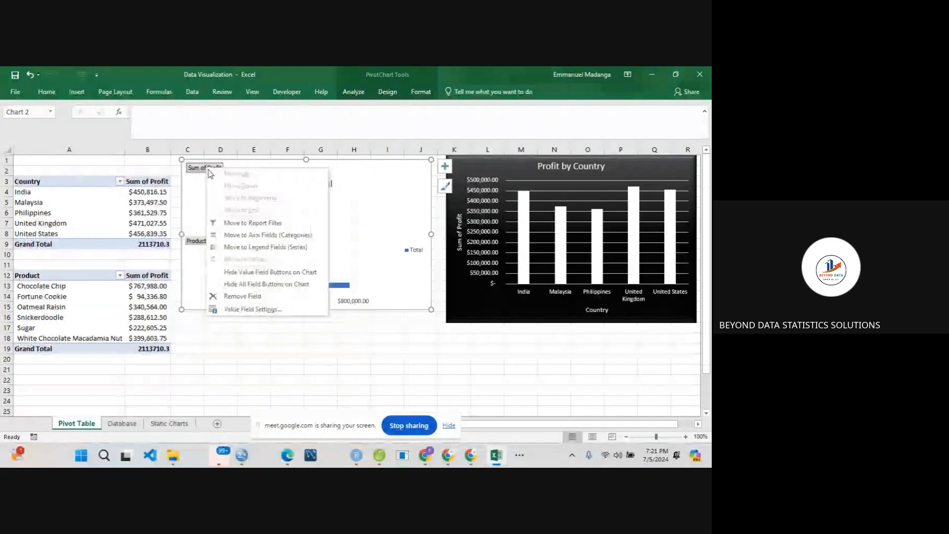
left_click(262, 285)
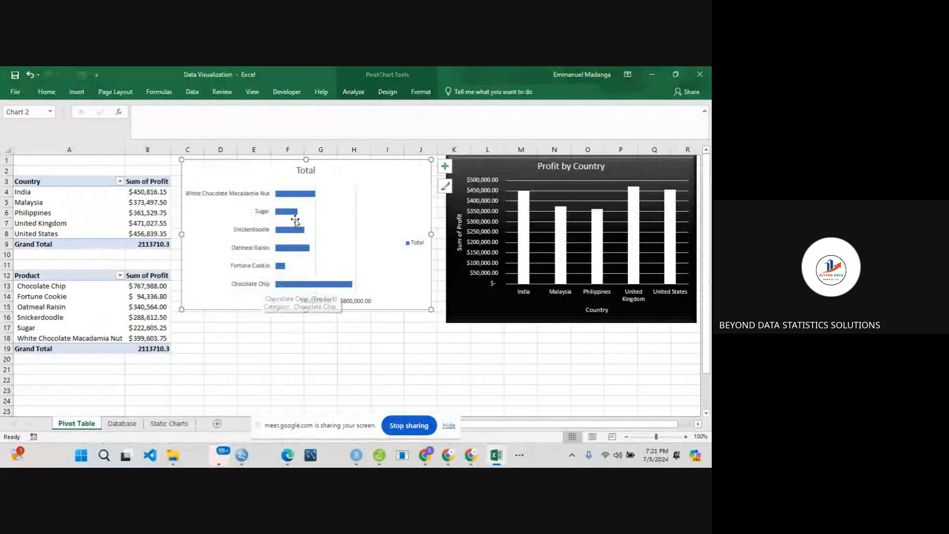
left_click(302, 171)
double_click(307, 173)
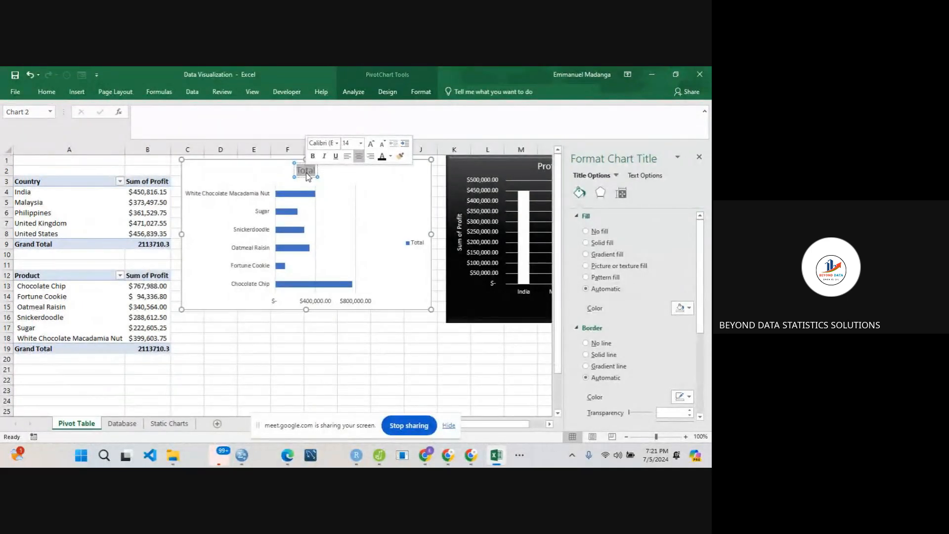
type("Pro")
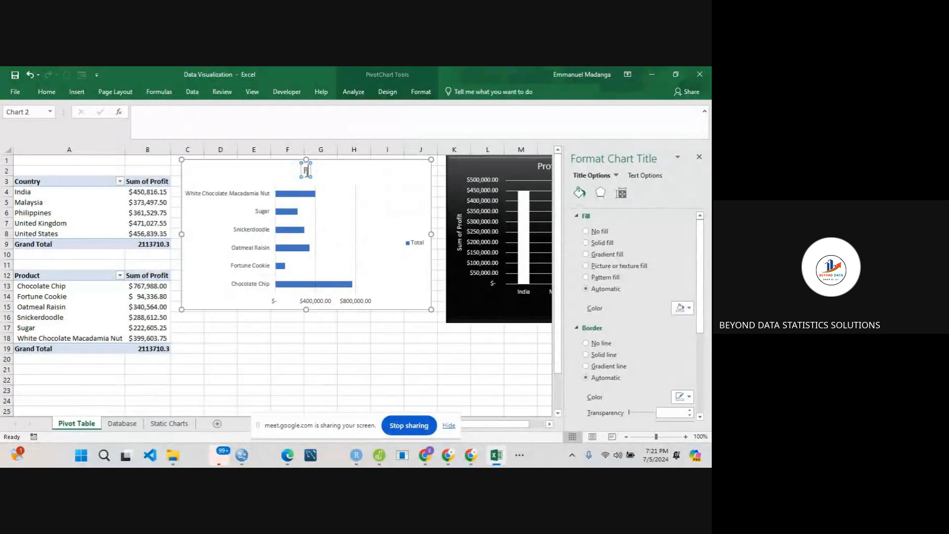
type("fit")
key("BackSpace")
key("BackSpace")
key("BackSpace")
type("fit by Product")
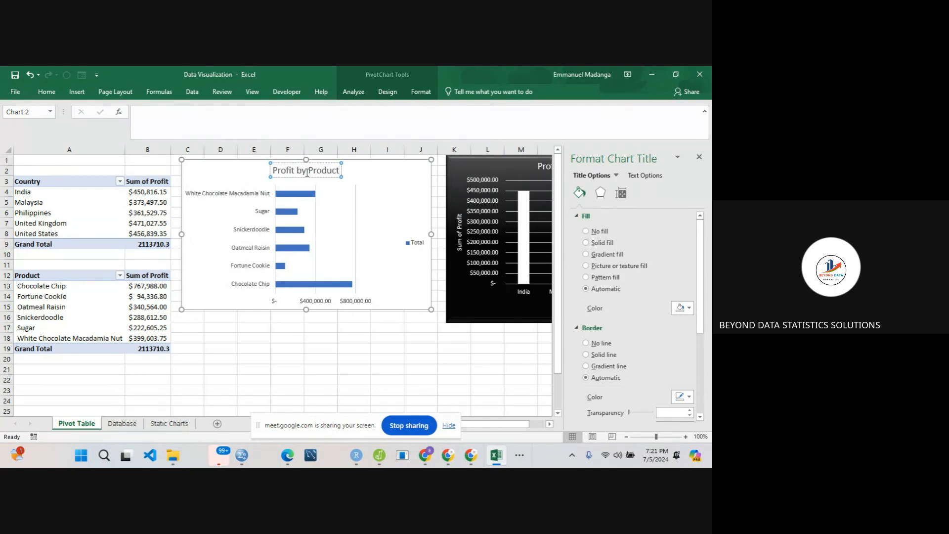
left_click(243, 182)
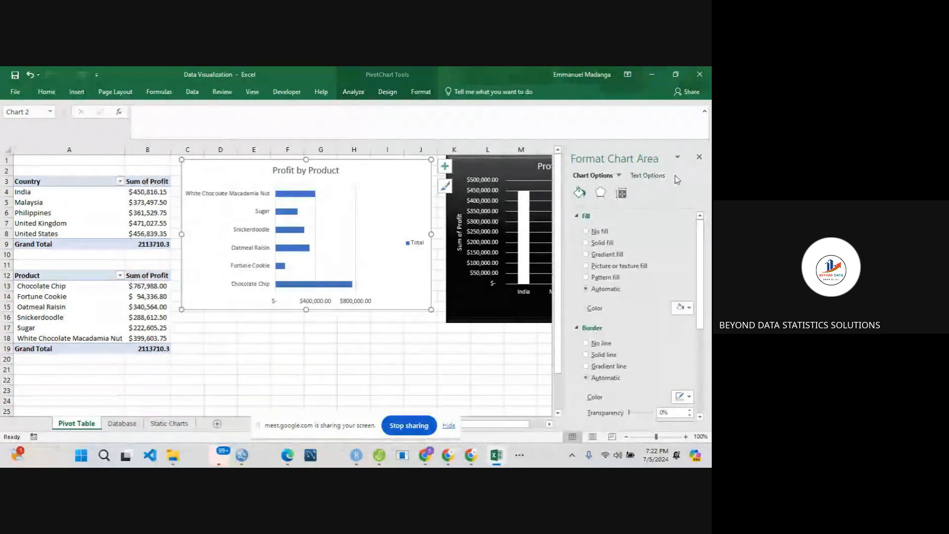
left_click(699, 157)
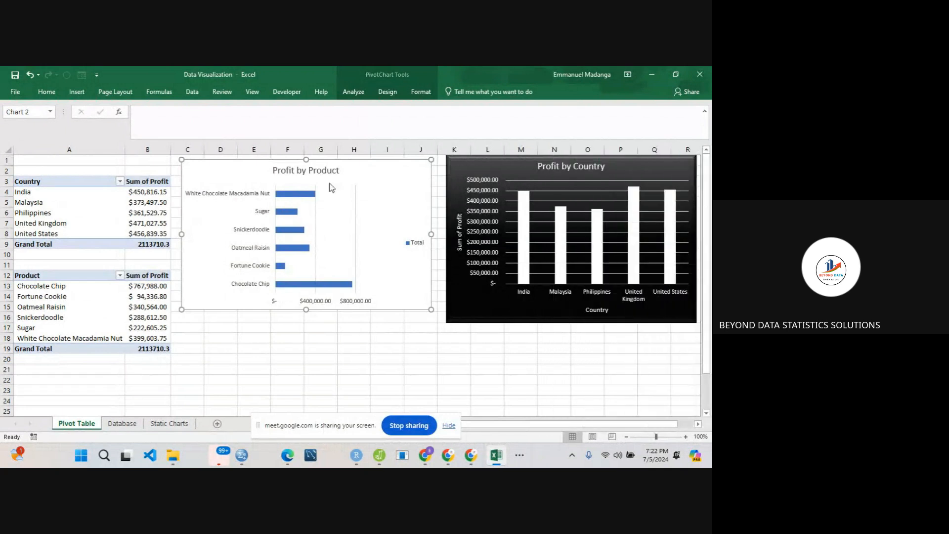
- Delete the Total legend from the Profit by Product chart and widen the chart to about 6.65"
left_click_drag(240, 171, 307, 285)
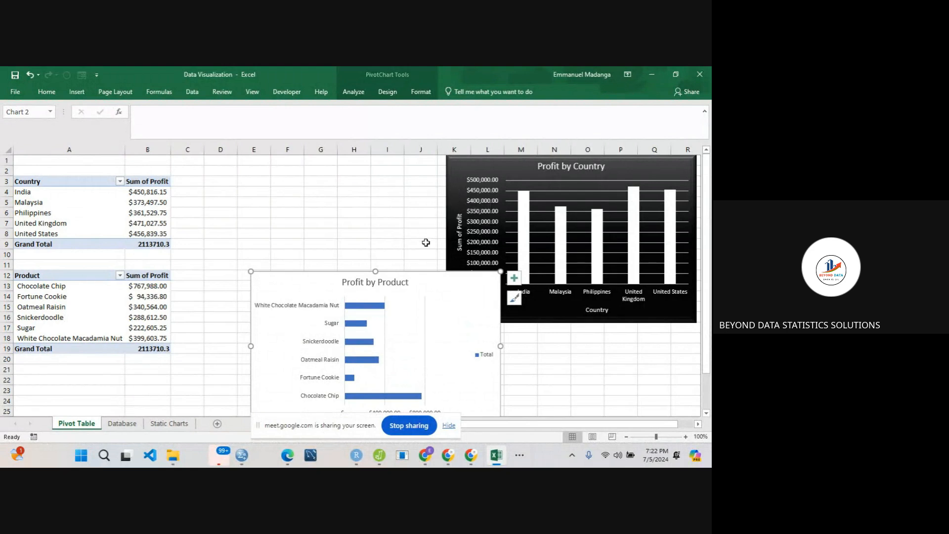
left_click_drag(426, 281, 338, 194)
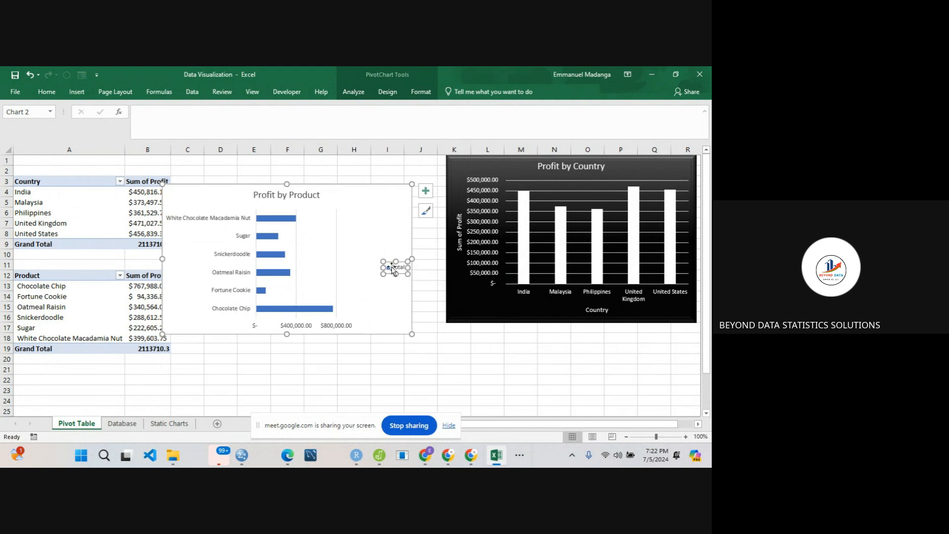
key("Delete")
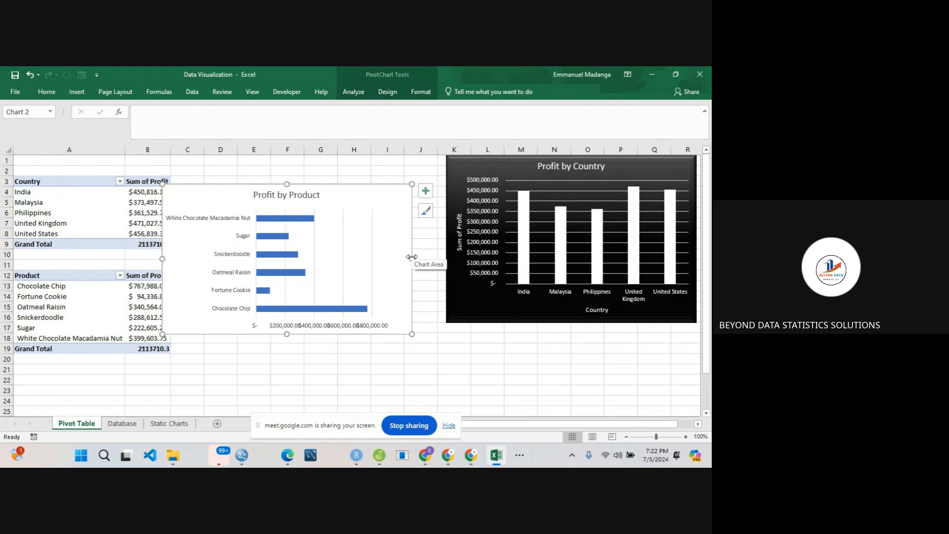
left_click_drag(412, 257, 457, 258)
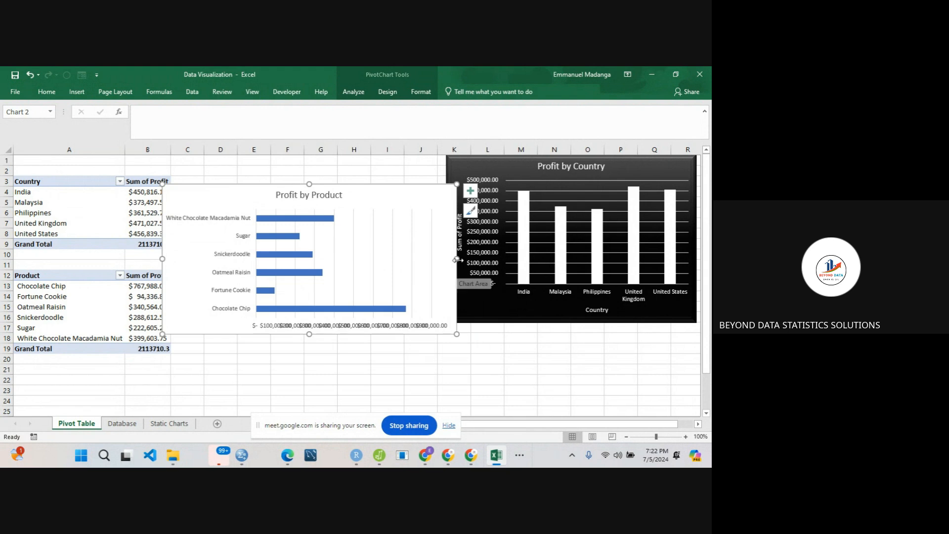
left_click_drag(456, 259, 495, 258)
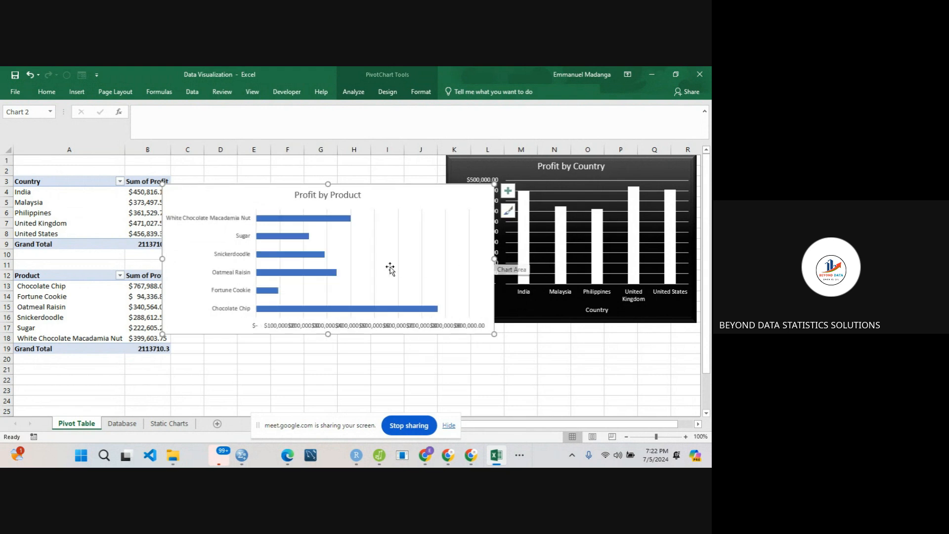
- Shift the plot area of the Profit by Product chart slightly up and to the left within the chart area
left_click(298, 210)
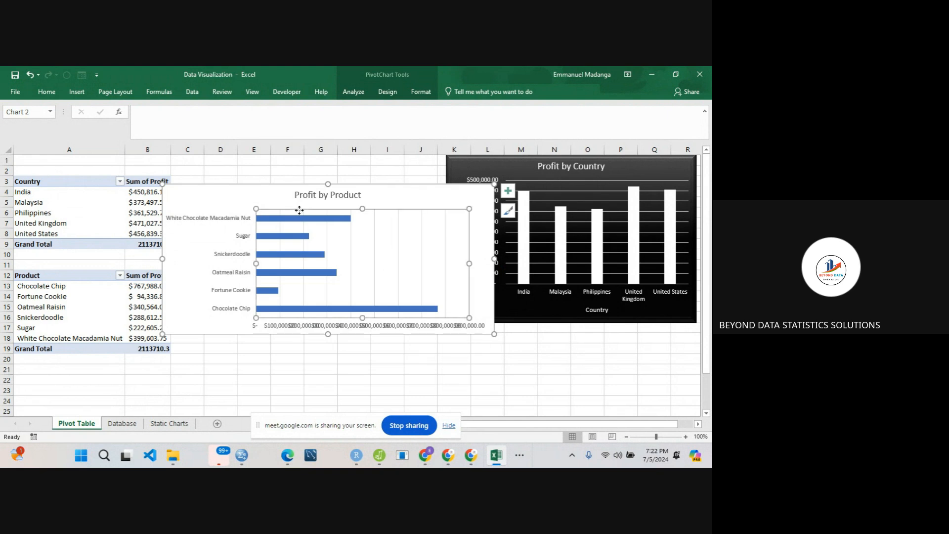
left_click_drag(295, 209, 274, 205)
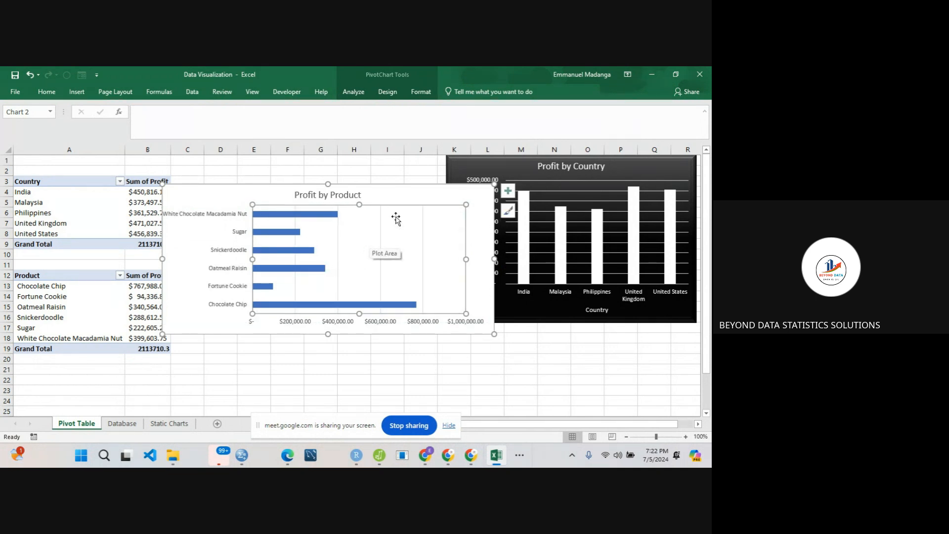
left_click(415, 190)
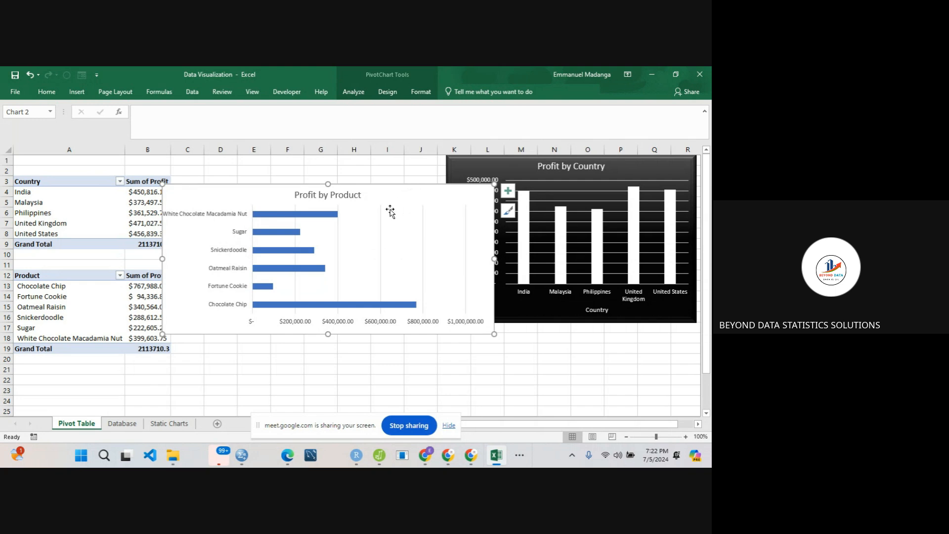
- Set the font colour of the Profit by Product chart's title, product axis labels and profit axis labels to black
left_click(339, 198)
left_click(47, 93)
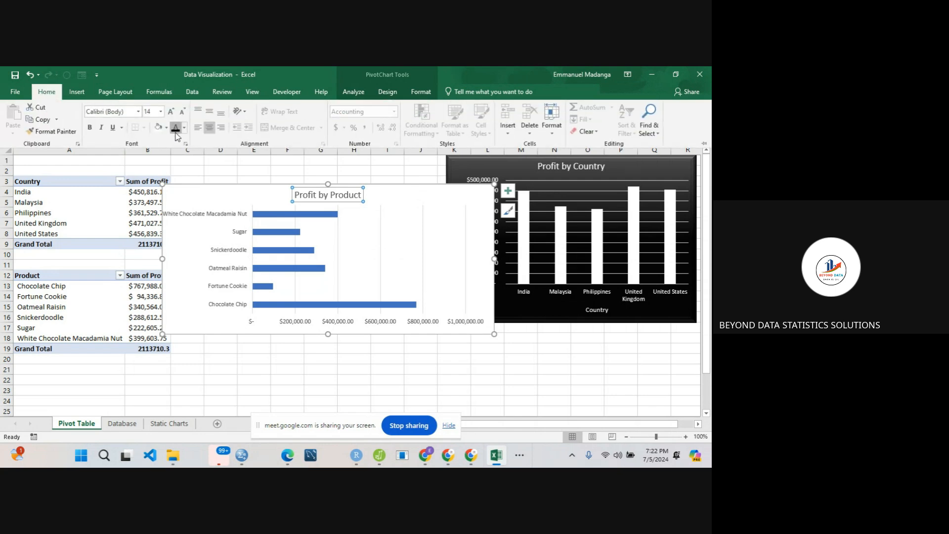
left_click(175, 132)
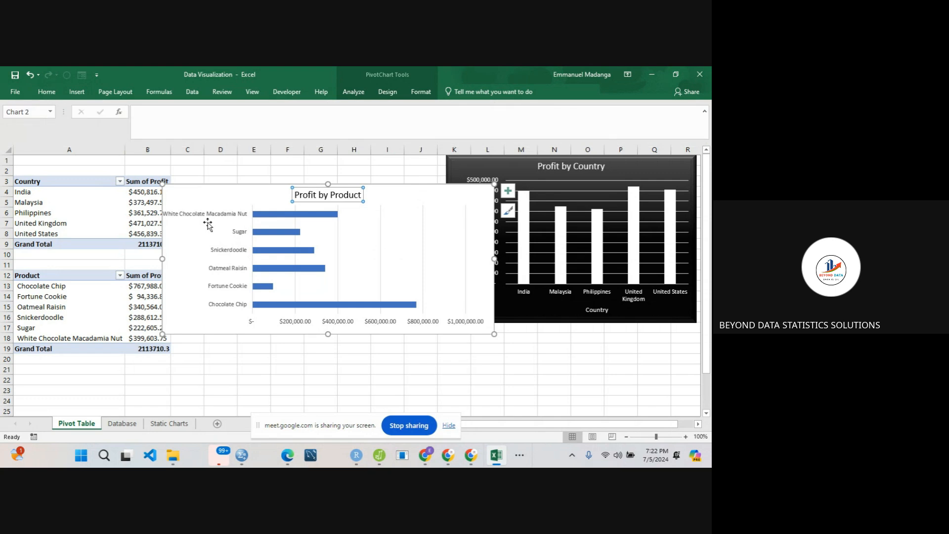
left_click(227, 221)
left_click(238, 219)
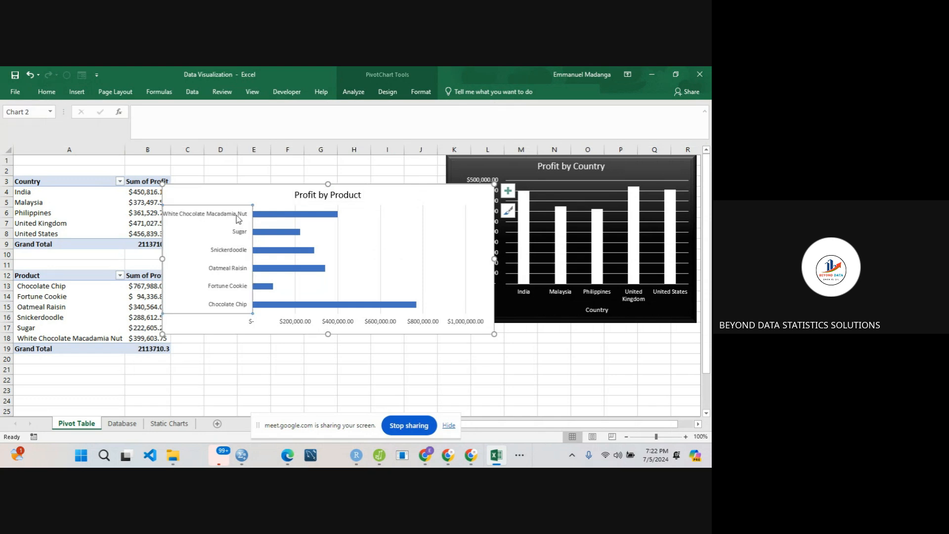
left_click(47, 91)
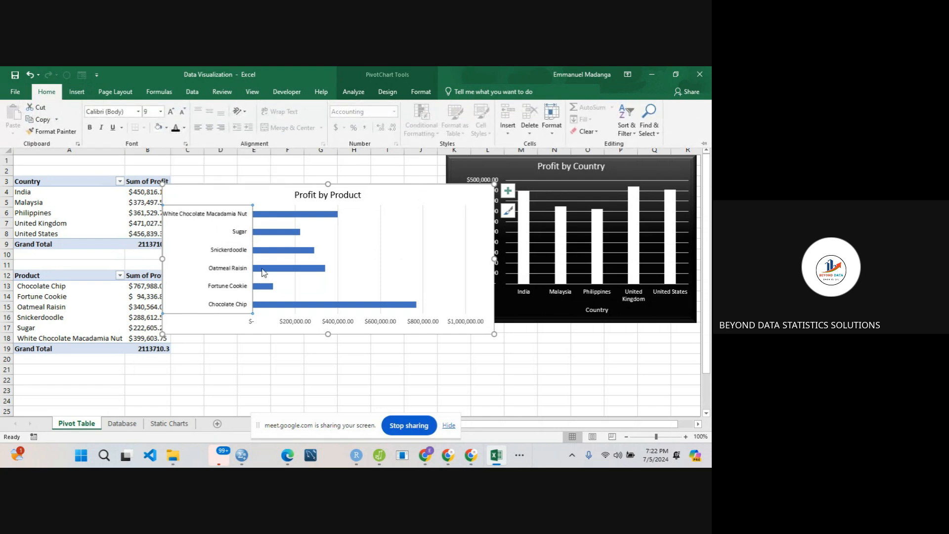
left_click(310, 323)
left_click(310, 323)
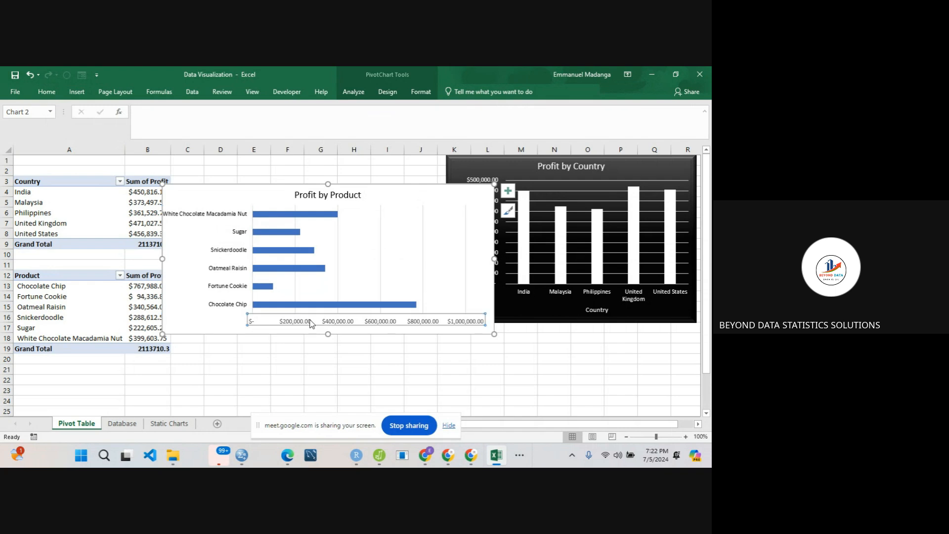
left_click(50, 92)
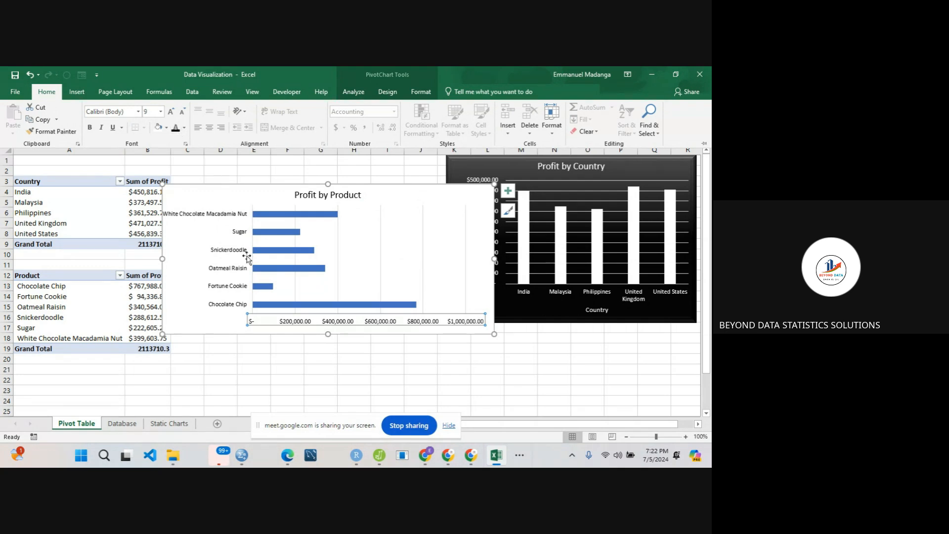
left_click(208, 201)
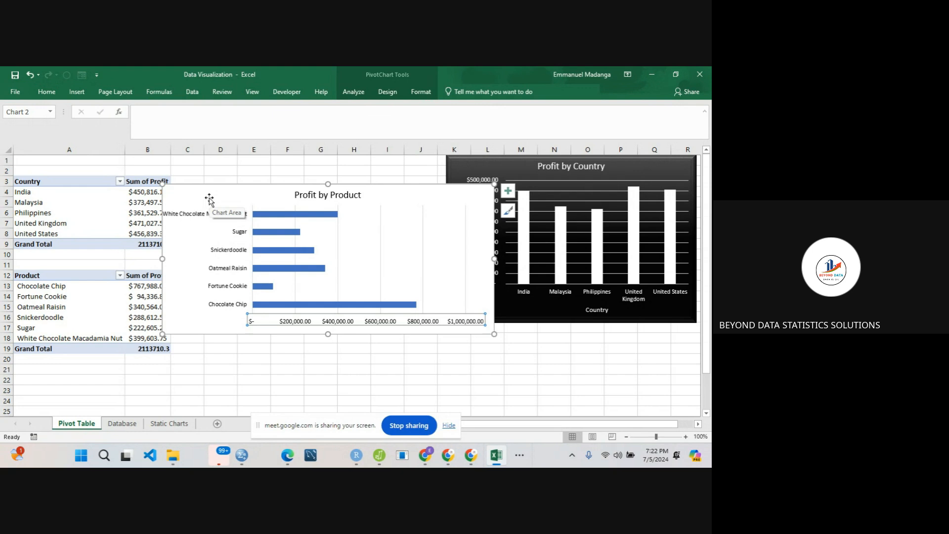
left_click_drag(239, 194, 233, 170)
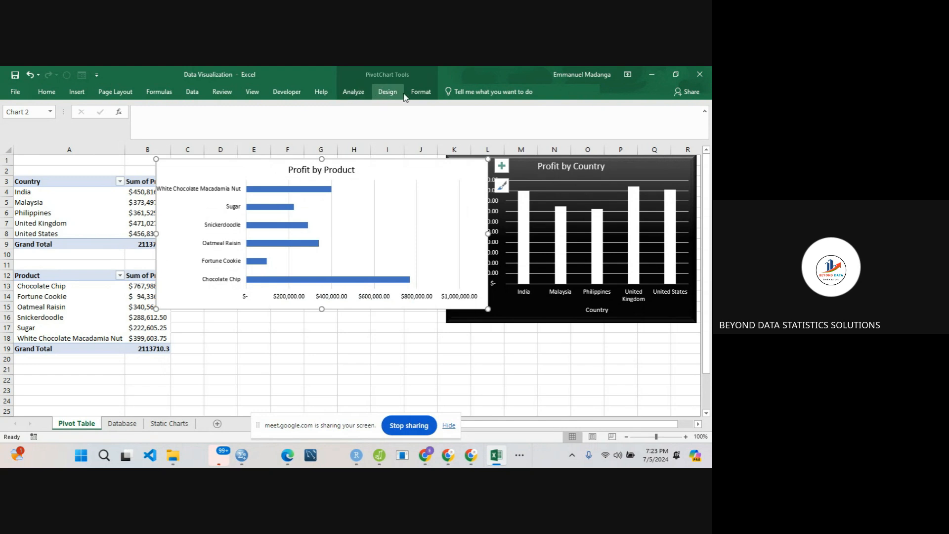
left_click(419, 92)
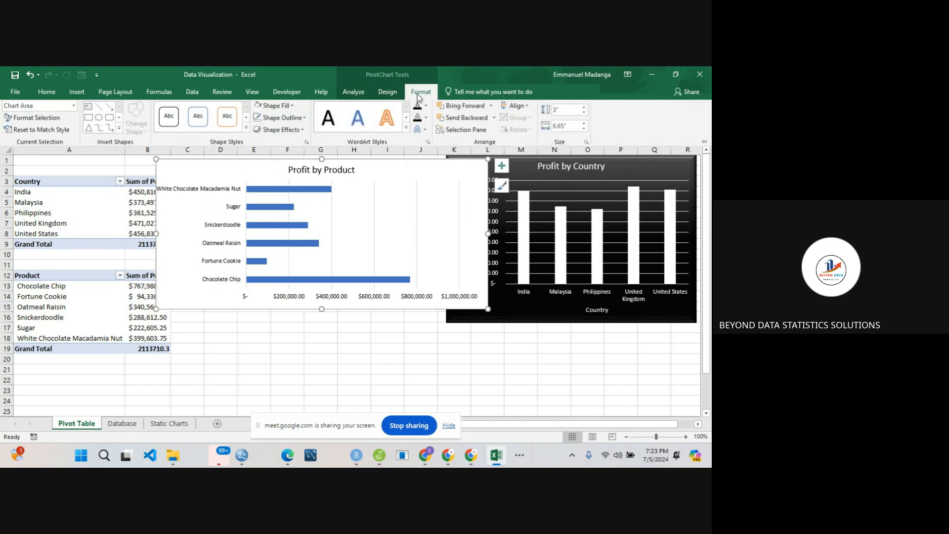
left_click(245, 130)
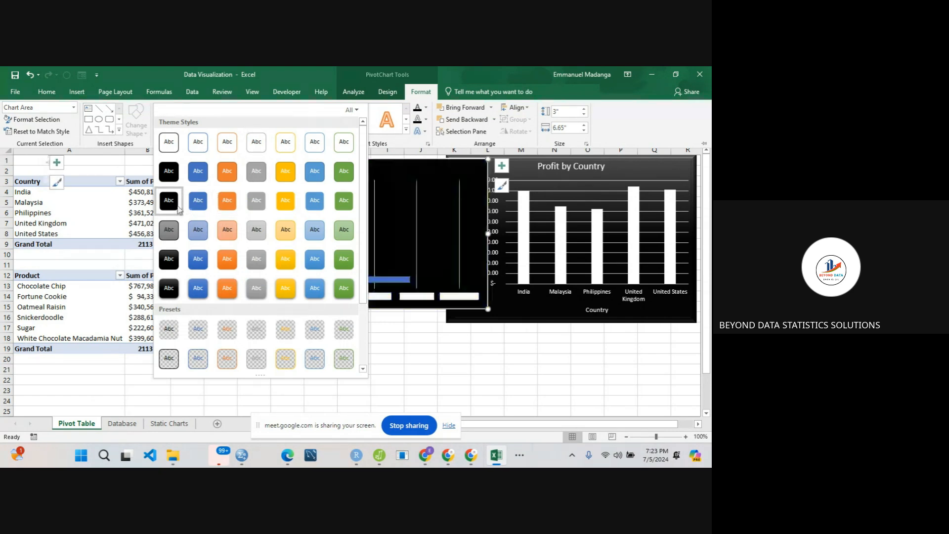
left_click(425, 345)
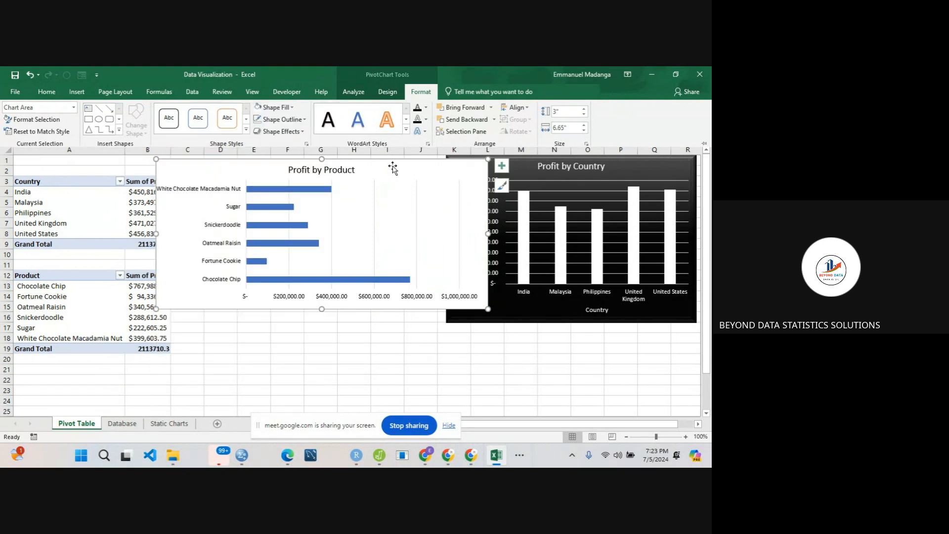
key("ctrl+F1")
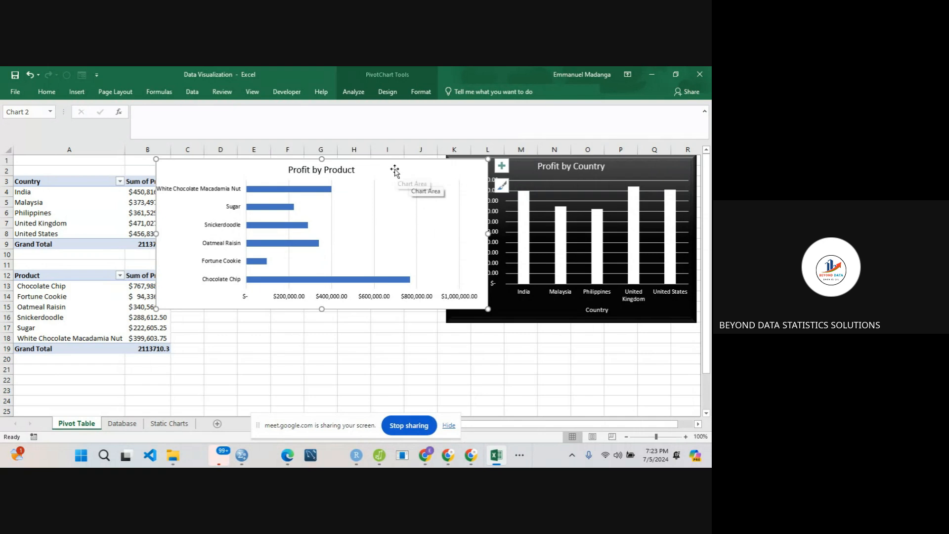
- Apply the dark grey gradient chart style with light text to the Profit by Product chart
left_click_drag(394, 169, 606, 277)
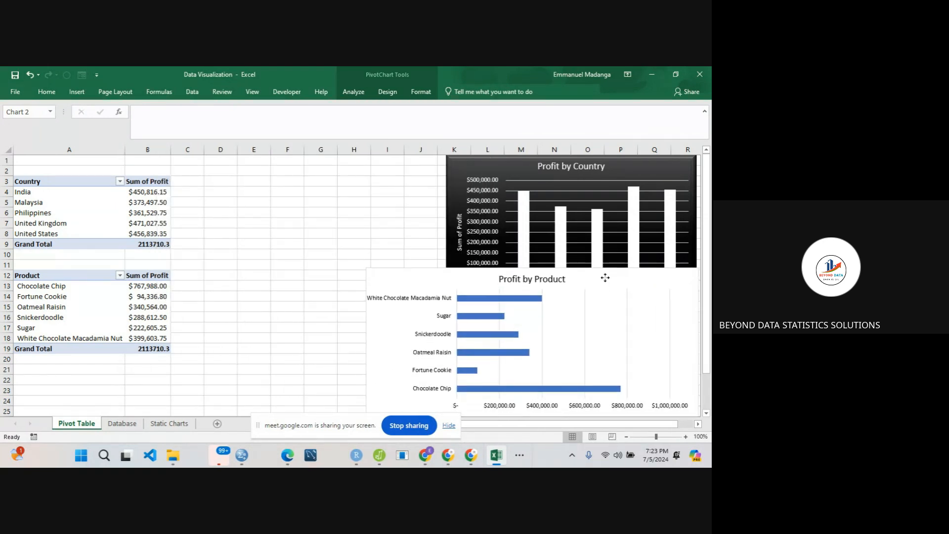
left_click(389, 92)
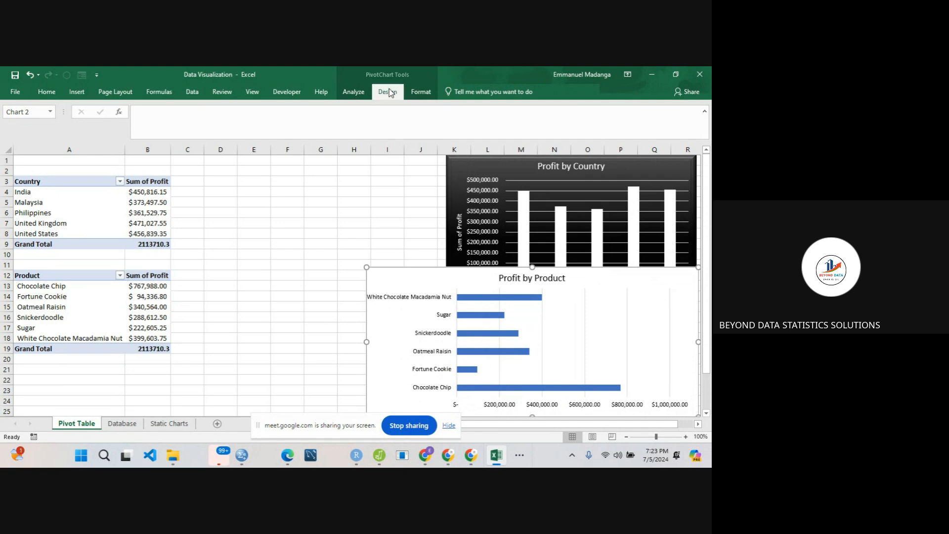
left_click(377, 118)
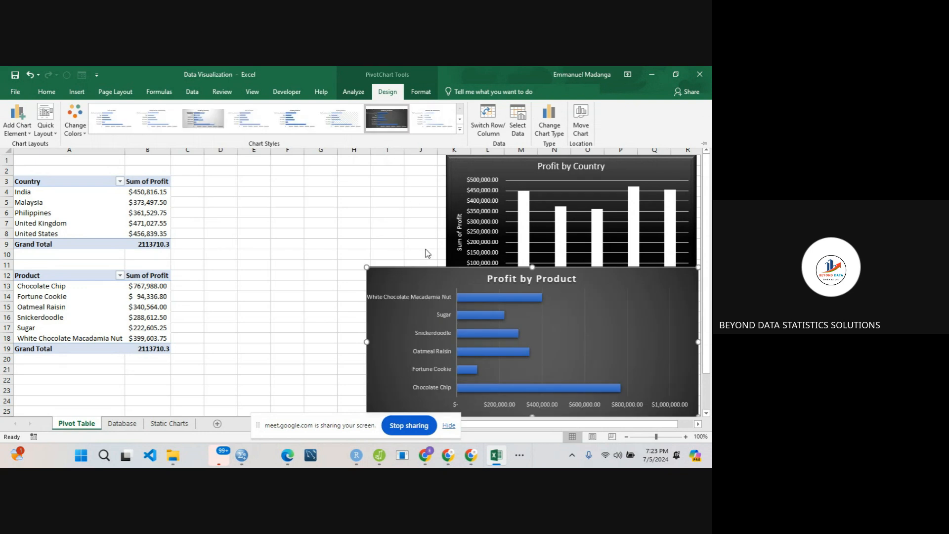
left_click(432, 285)
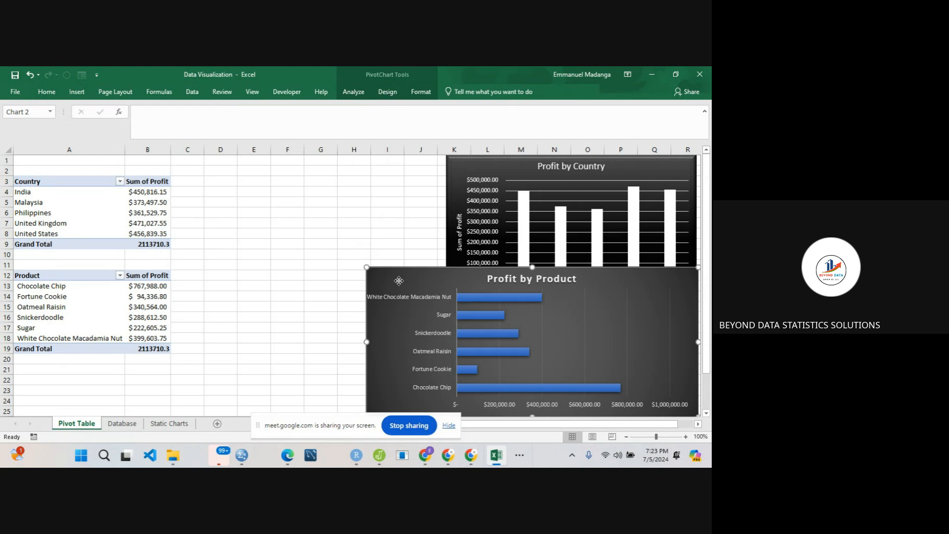
- Move the Profit by Product chart to row 1 so it ends at column K beside the Profit by Country chart, and open the Static Charts sheet
left_click_drag(399, 281, 150, 172)
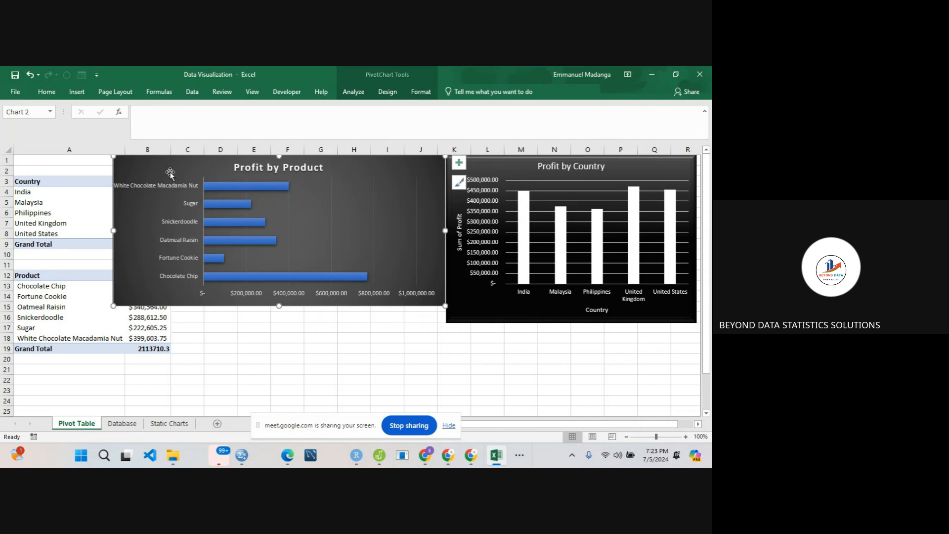
left_click(277, 349)
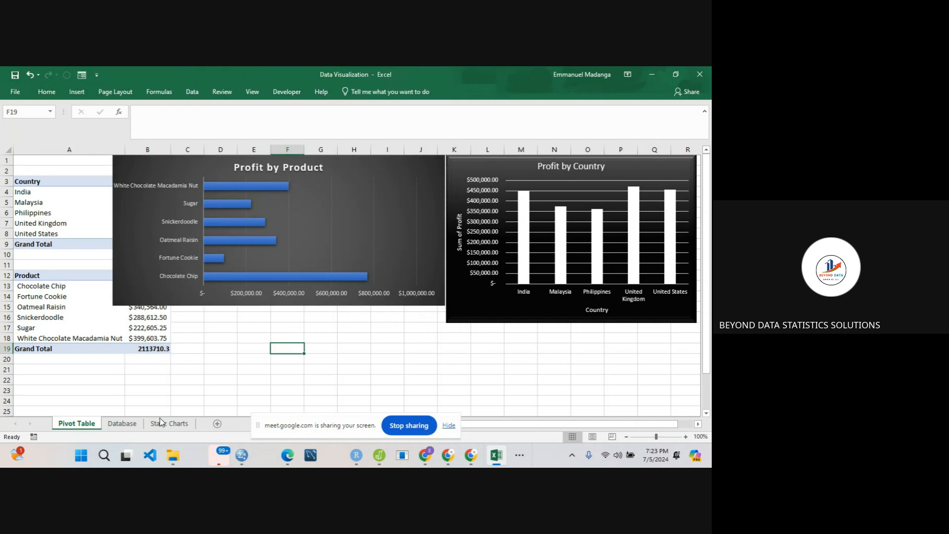
left_click(169, 424)
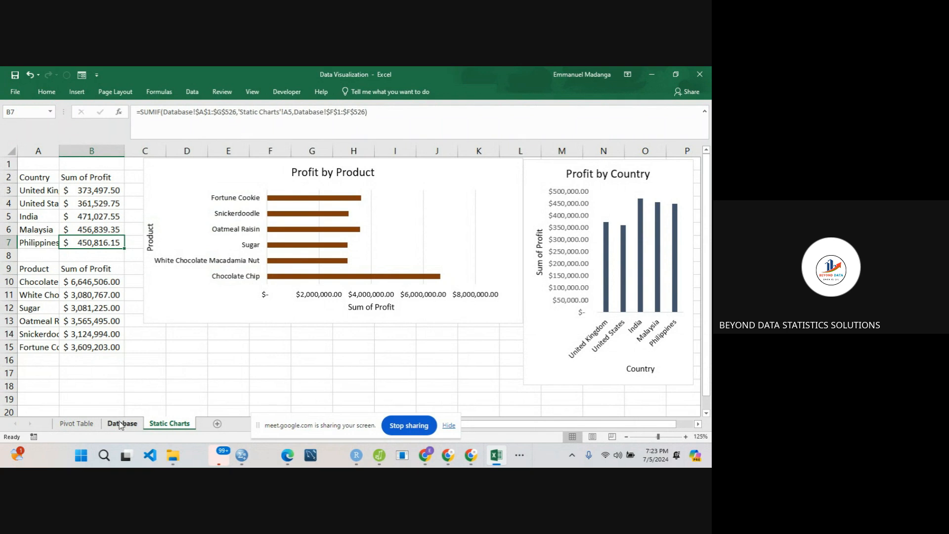
- Insert a Product slicer for the country PivotTable on the Pivot Table sheet and move it slightly lower over the Profit by Product chart
left_click(79, 424)
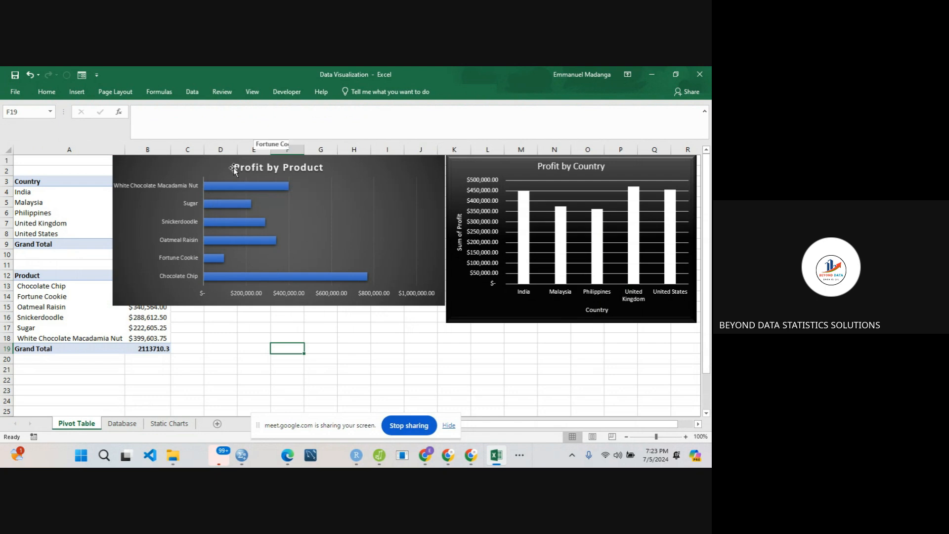
left_click(79, 206)
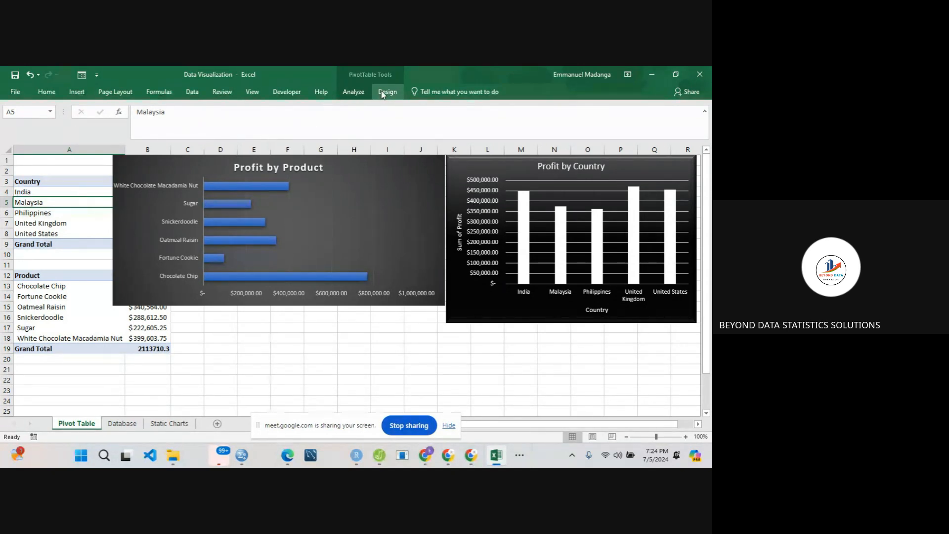
left_click(353, 93)
left_click(242, 123)
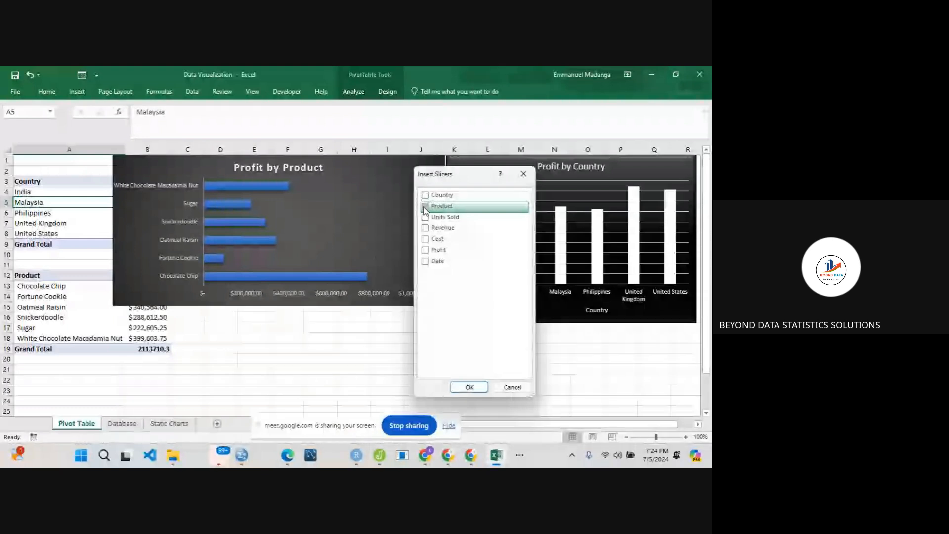
left_click(425, 206)
left_click(468, 387)
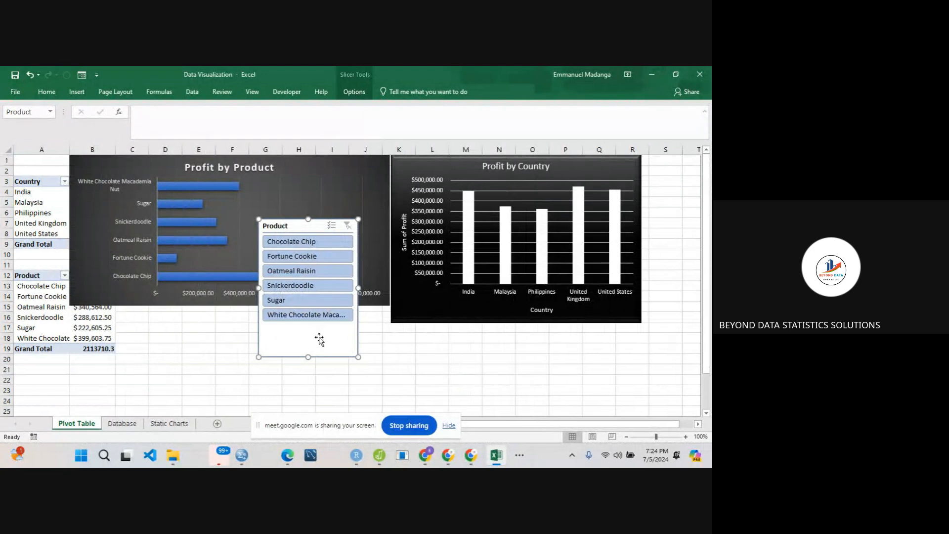
left_click_drag(320, 340, 330, 378)
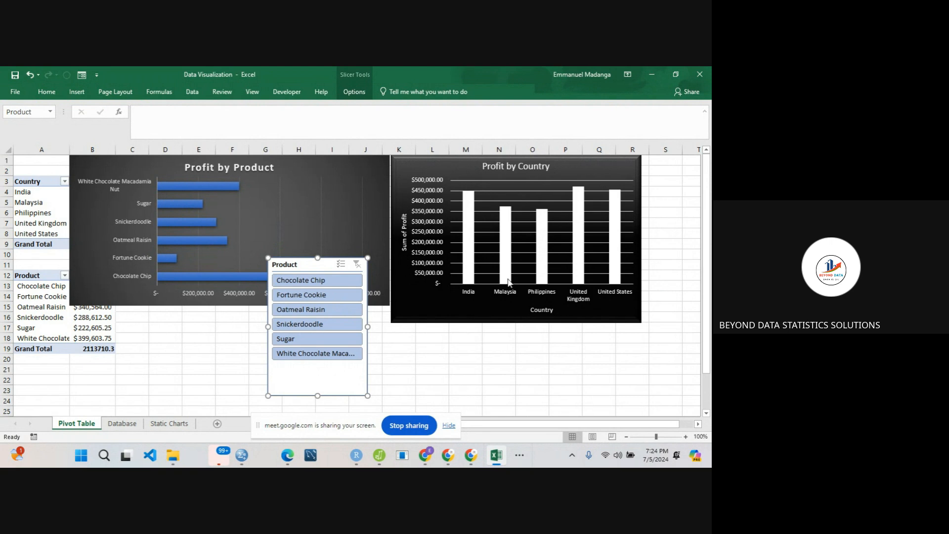
- Filter the Profit by Country chart with the Product slicer by Chocolate Chip, Oatmeal Raisin, Sugar, Snickerdoodle, Fortune Cookie and Chocolate Chip again, one at a time
left_click(314, 280)
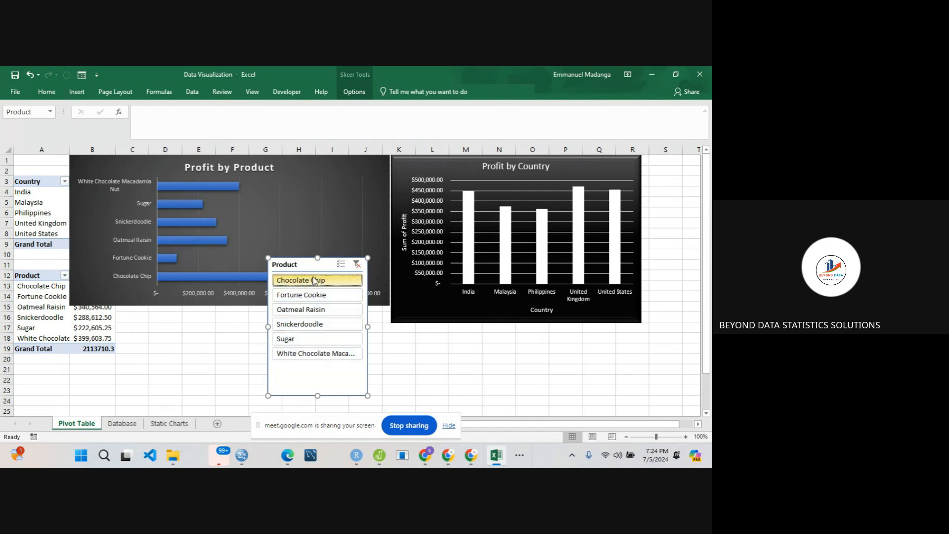
left_click(315, 314)
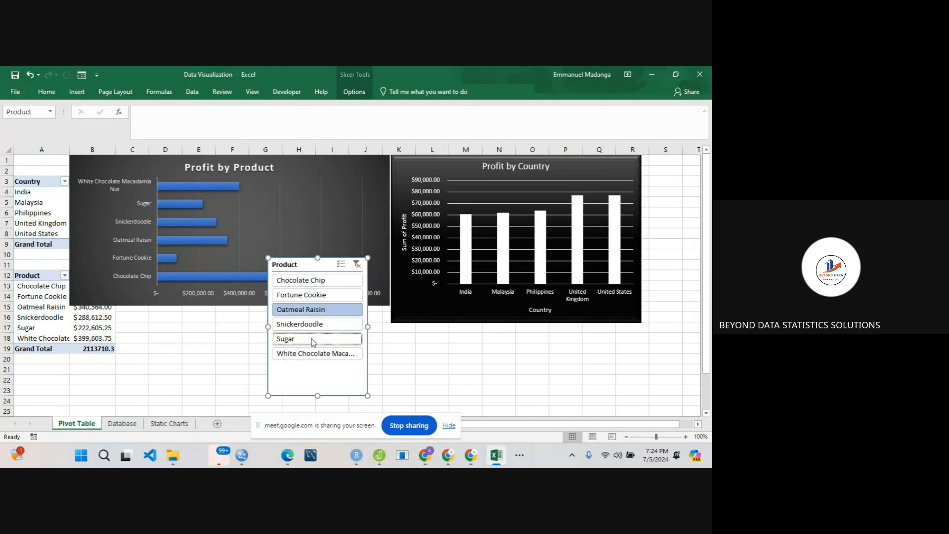
left_click(312, 340)
left_click(313, 323)
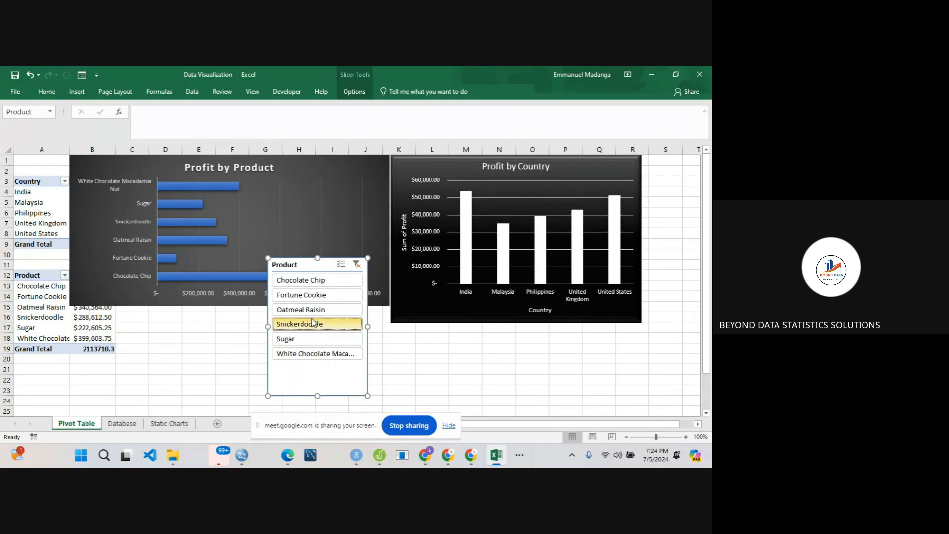
left_click(313, 286)
left_click(310, 296)
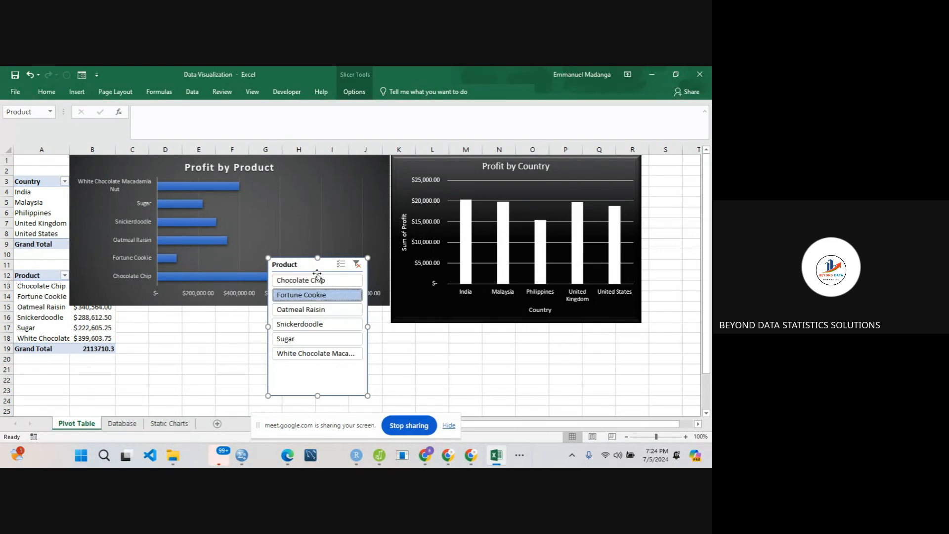
left_click(316, 283)
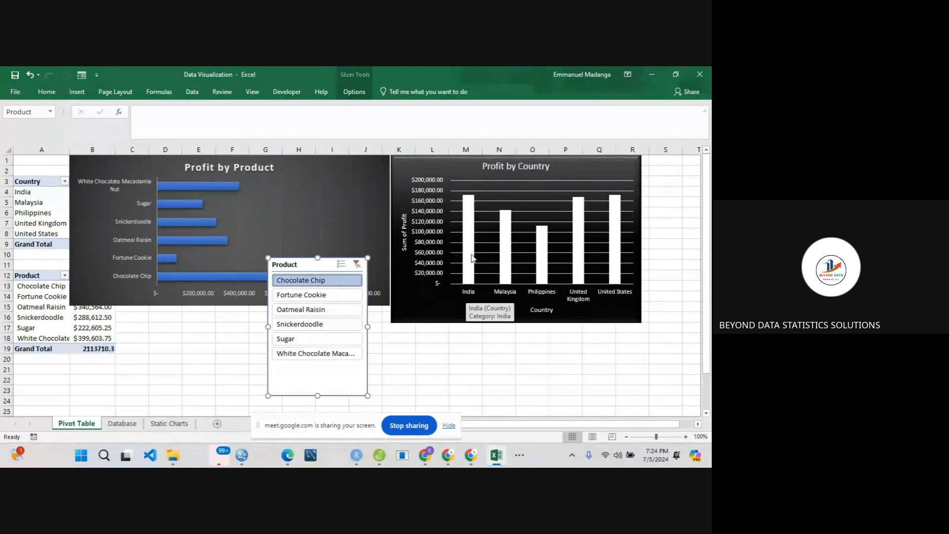
mouse_move(472, 206)
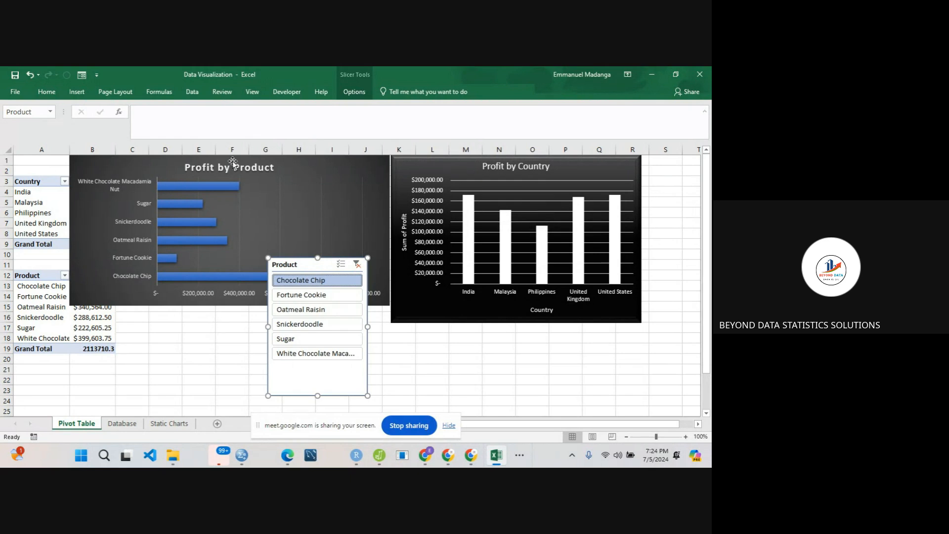
- Move the Profit by Product chart down to row 11 to uncover the country PivotTable, and filter by Fortune Cookie, then by Oatmeal Raisin
left_click_drag(155, 159, 225, 266)
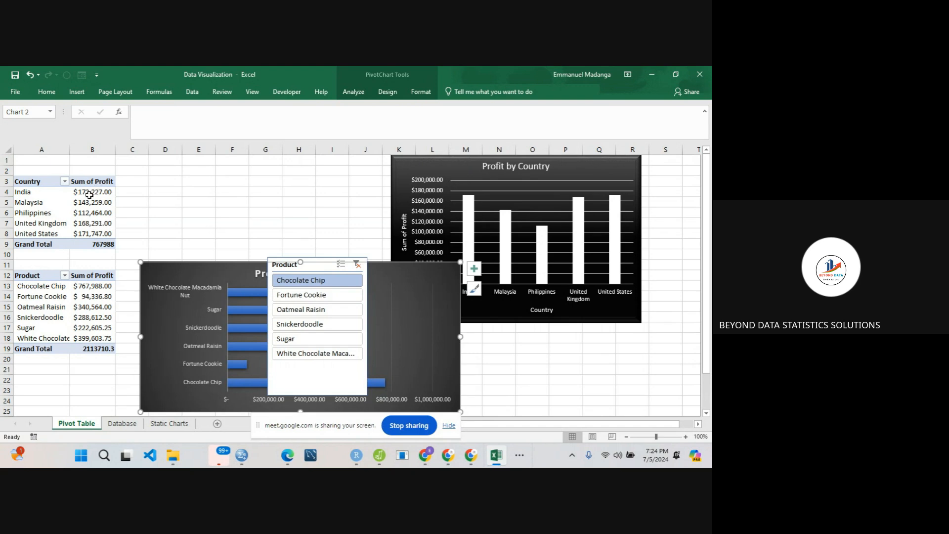
left_click(302, 296)
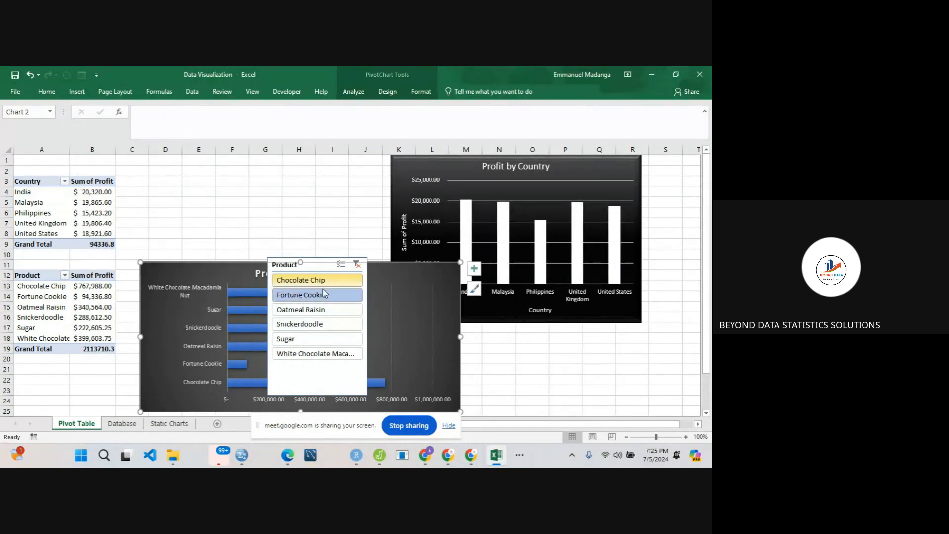
left_click(322, 311)
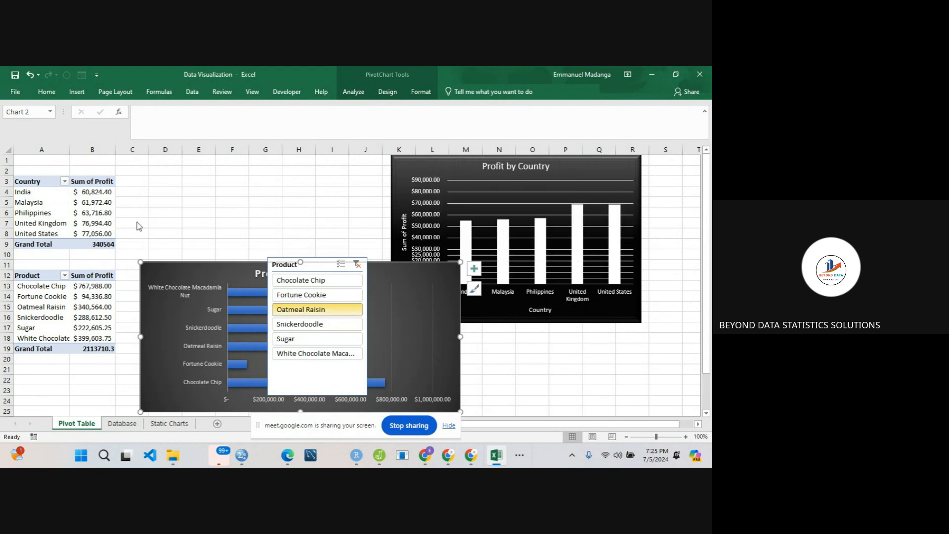
- Enable multi-select on the Product slicer and add Chocolate Chip, Fortune Cookie and Snickerdoodle to the selection
left_click(341, 266)
left_click(326, 279)
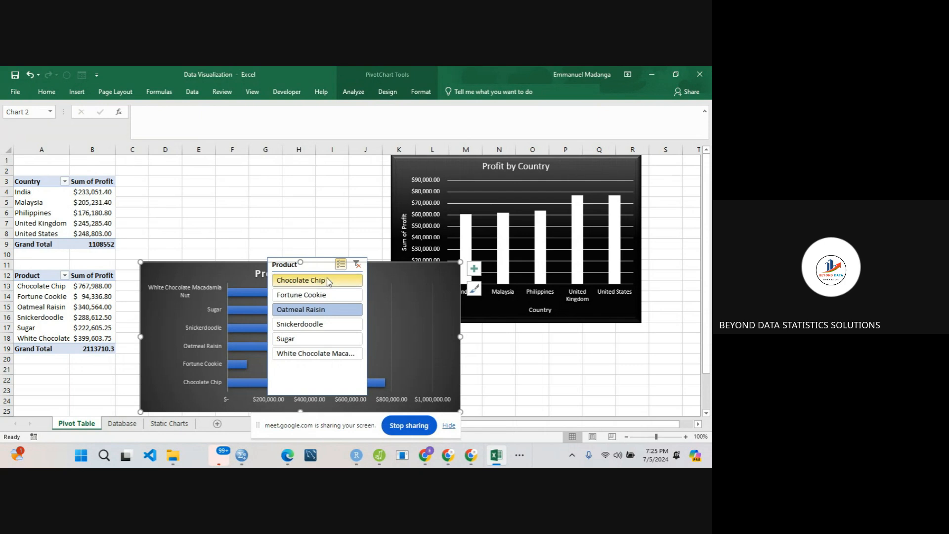
left_click(319, 295)
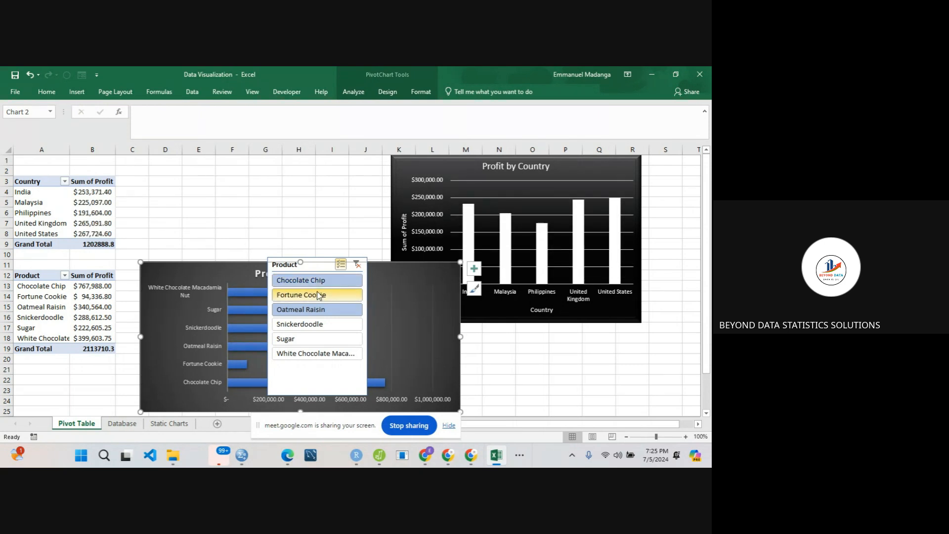
left_click(317, 326)
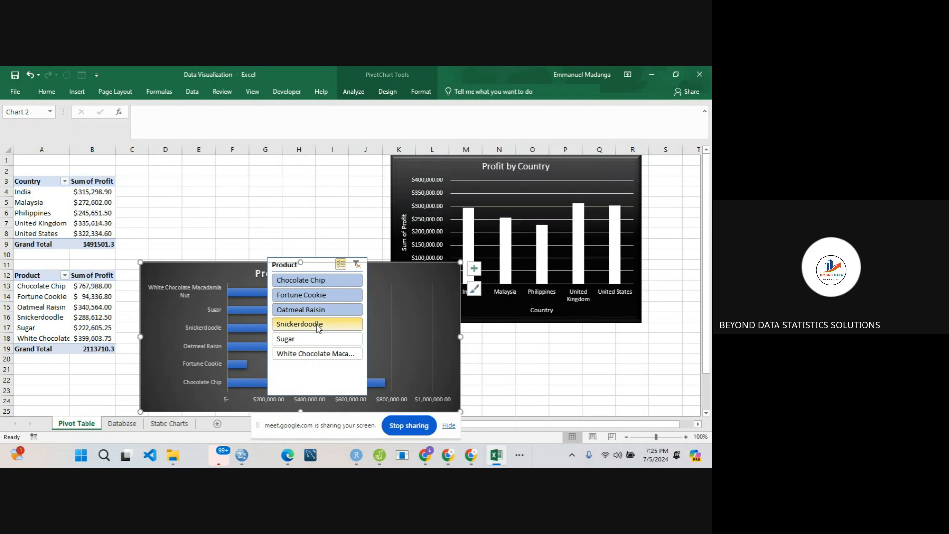
- Clear the product filter and delete the Product slicer
left_click(357, 266)
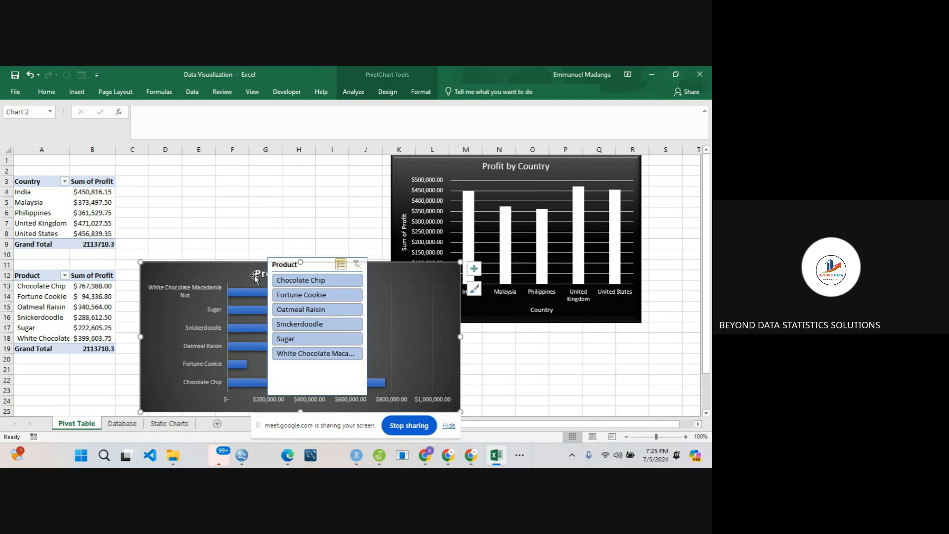
left_click(280, 270)
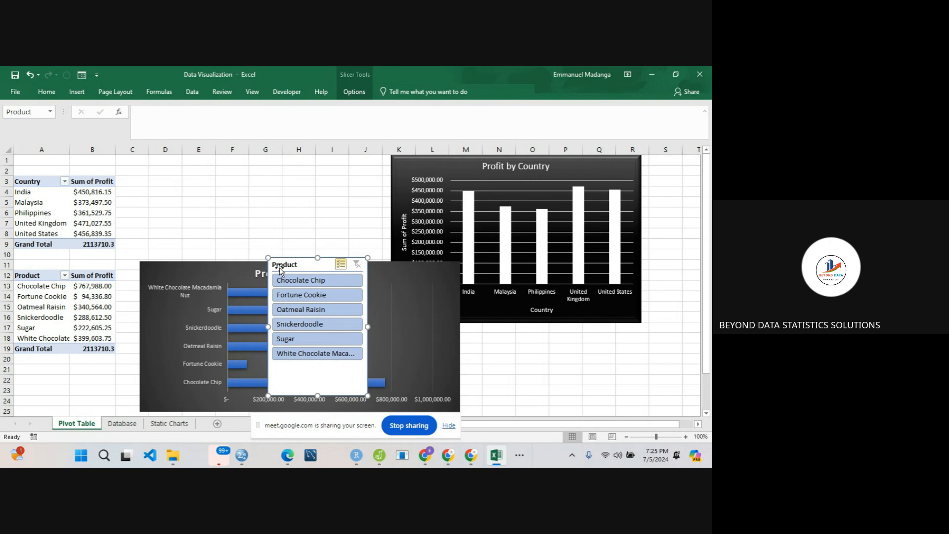
key("Delete")
- Move the Profit by Product chart to row 1 ending at column K, and shift the Profit by Country chart across to columns M to S
left_click_drag(212, 267, 184, 161)
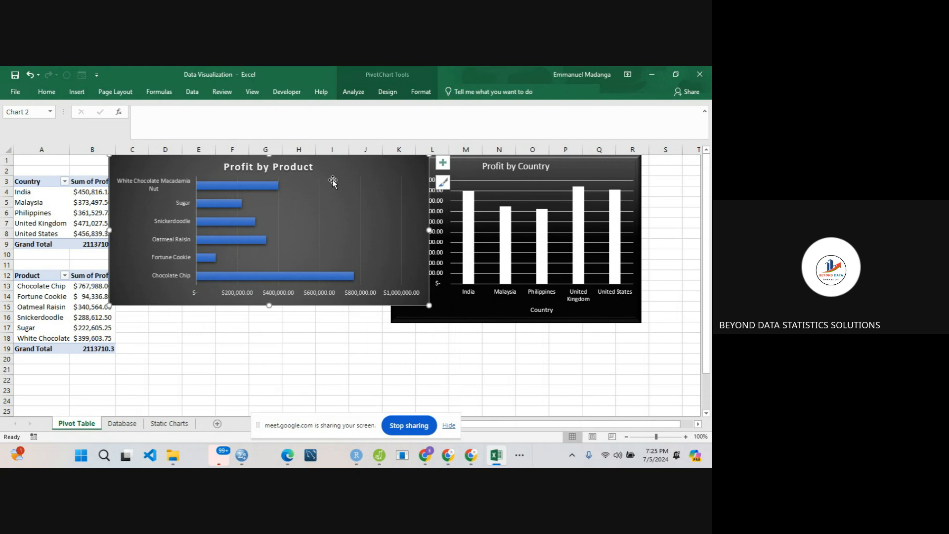
left_click_drag(601, 169, 657, 167)
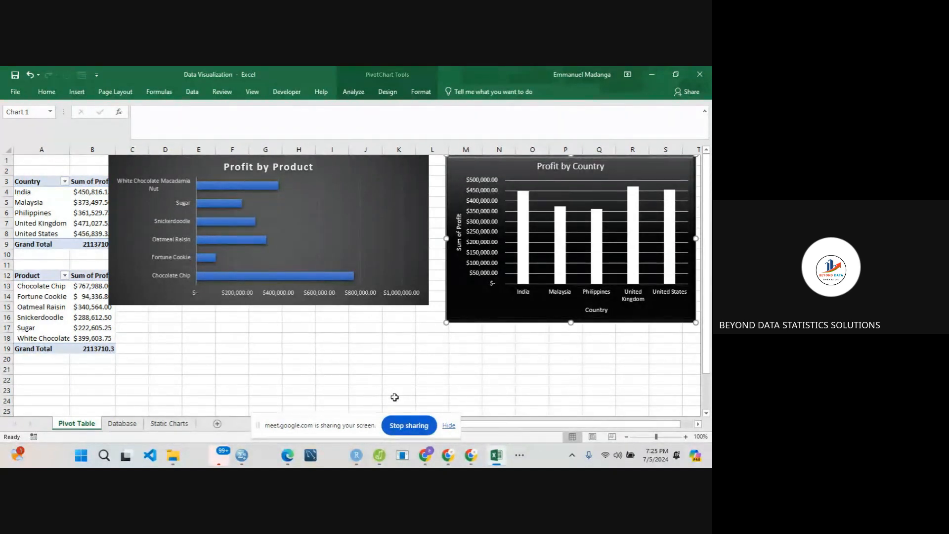
left_click(407, 427)
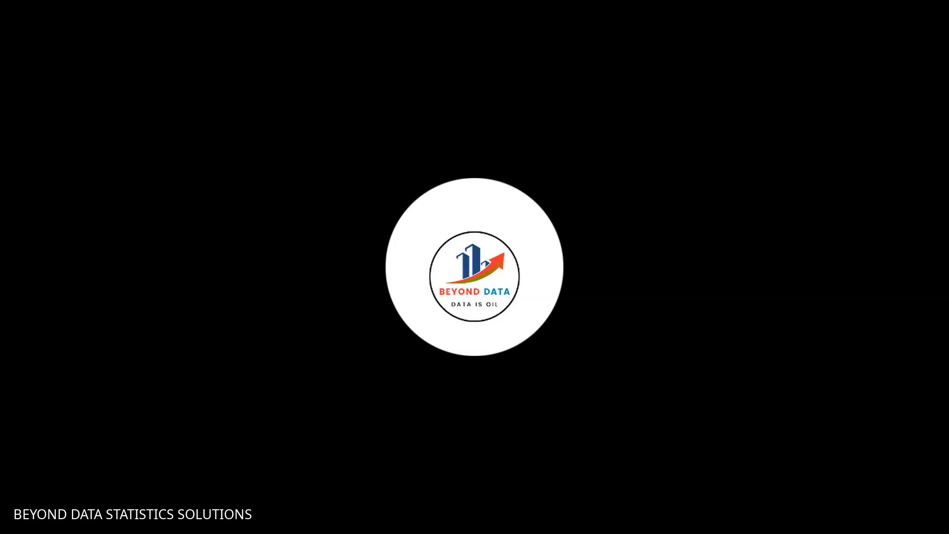
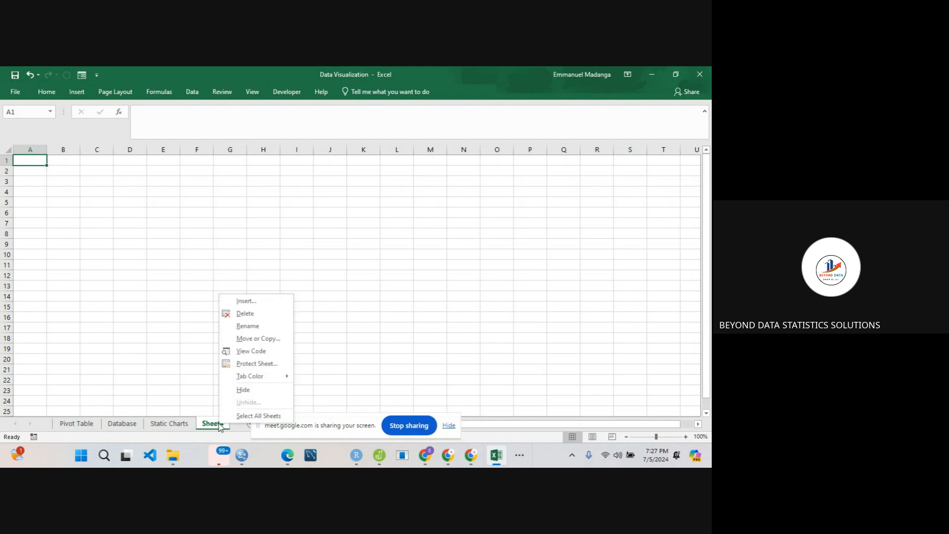
- Rename the new blank sheet Sheet4 as Dashboard and select all of its cells
left_click(258, 327)
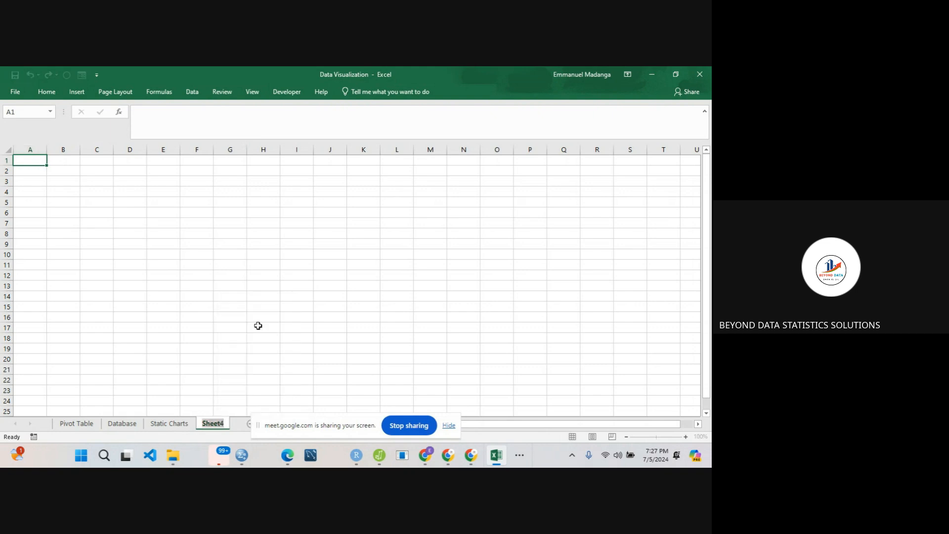
type("Dashbor")
type("d")
key("BackSpace")
key("BackSpace")
type("ar")
key("Return")
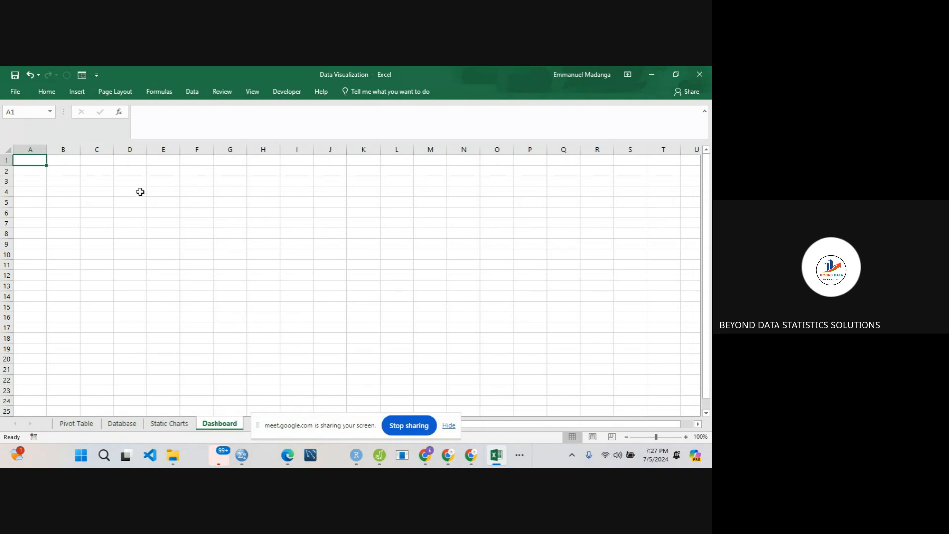
left_click(7, 149)
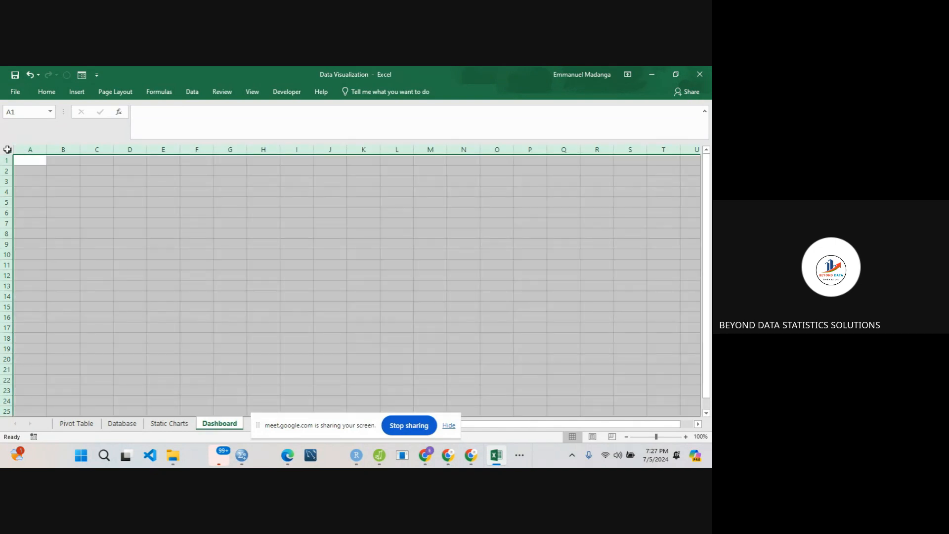
left_click(115, 92)
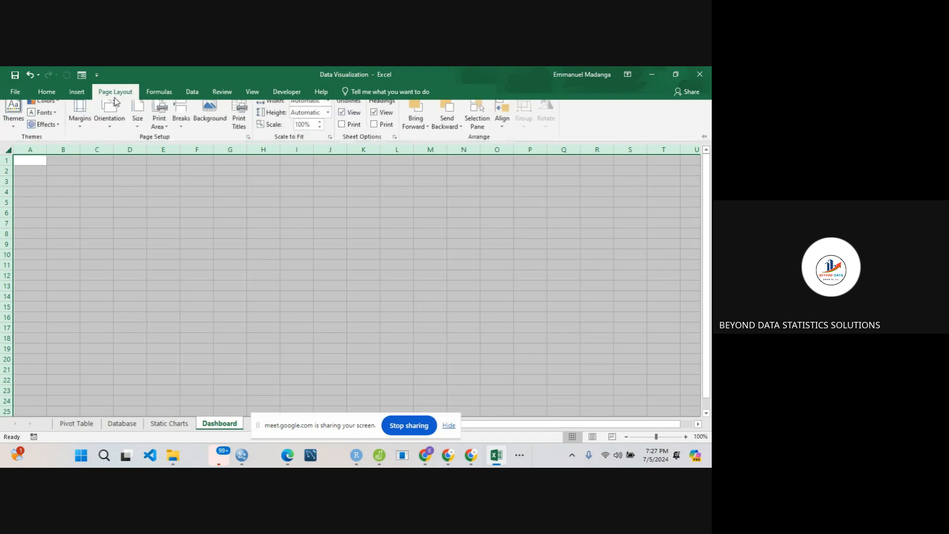
left_click(210, 114)
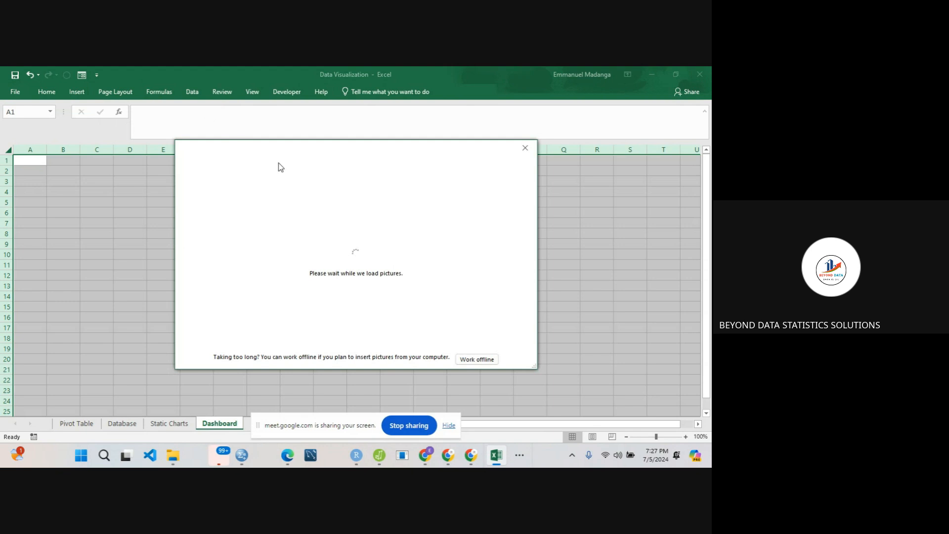
left_click(525, 149)
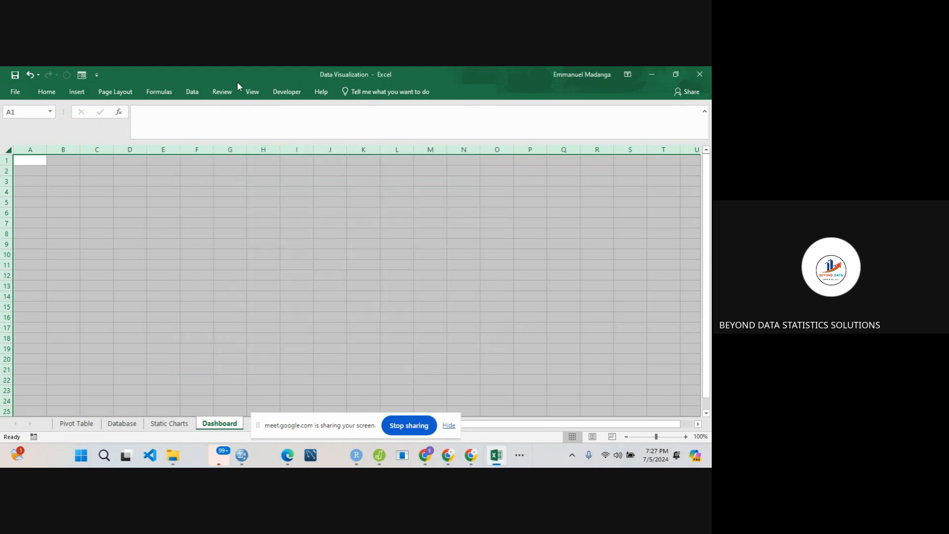
left_click(126, 92)
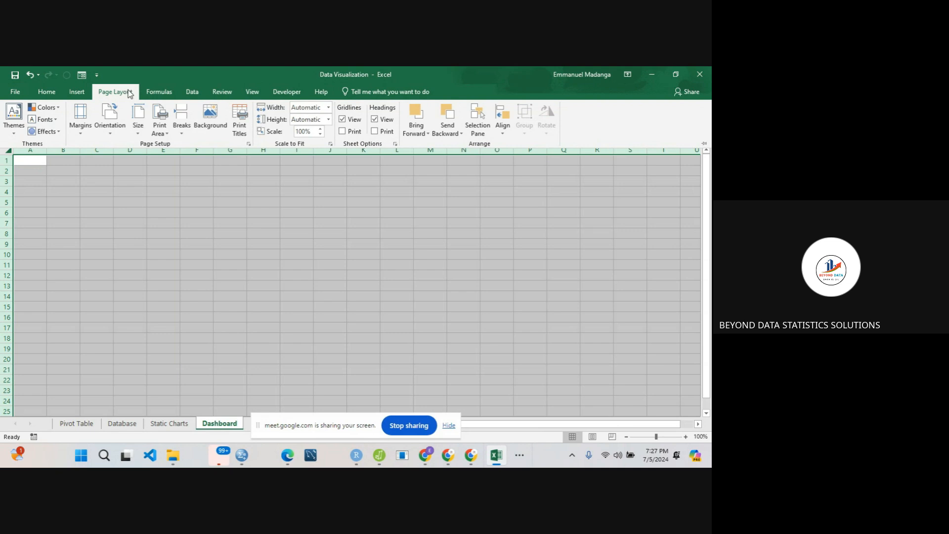
- Hide the headings, formula bar and gridlines on the Dashboard sheet
left_click(253, 94)
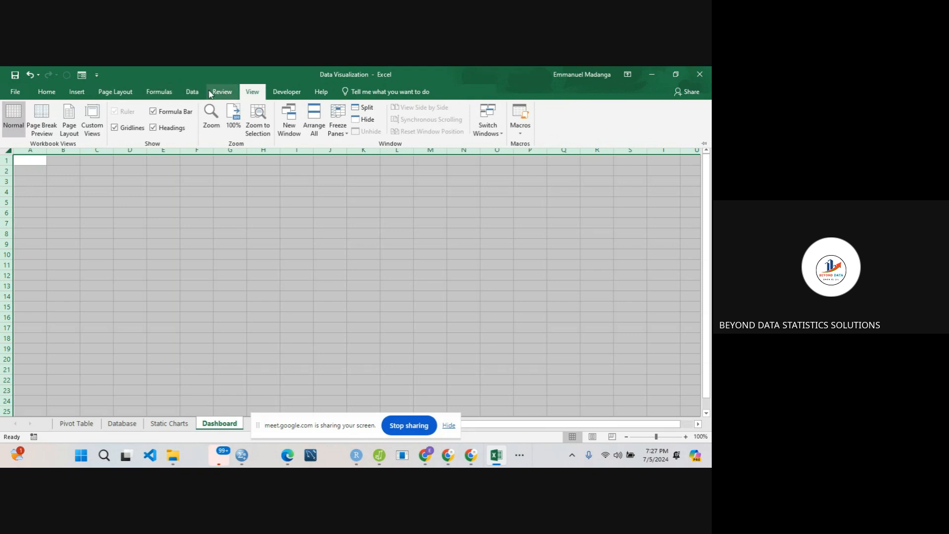
left_click(153, 127)
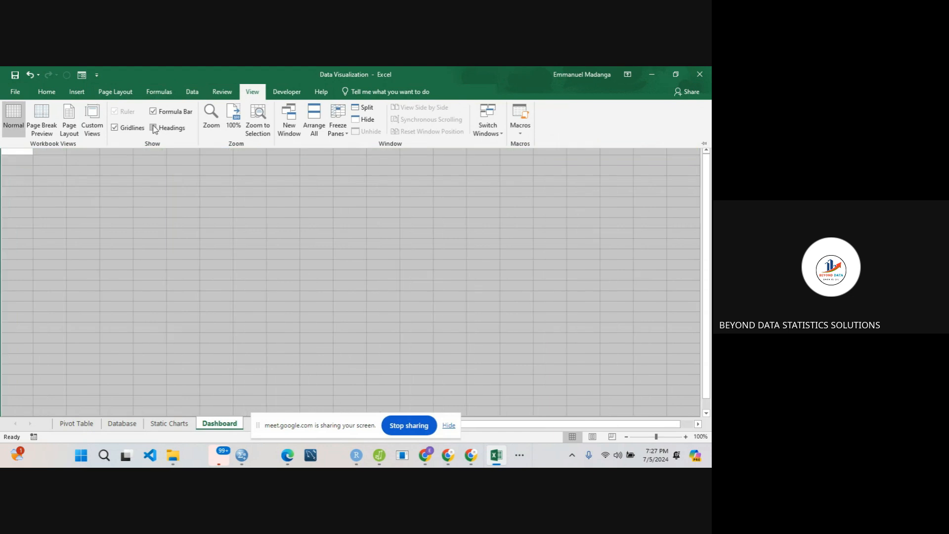
left_click(153, 111)
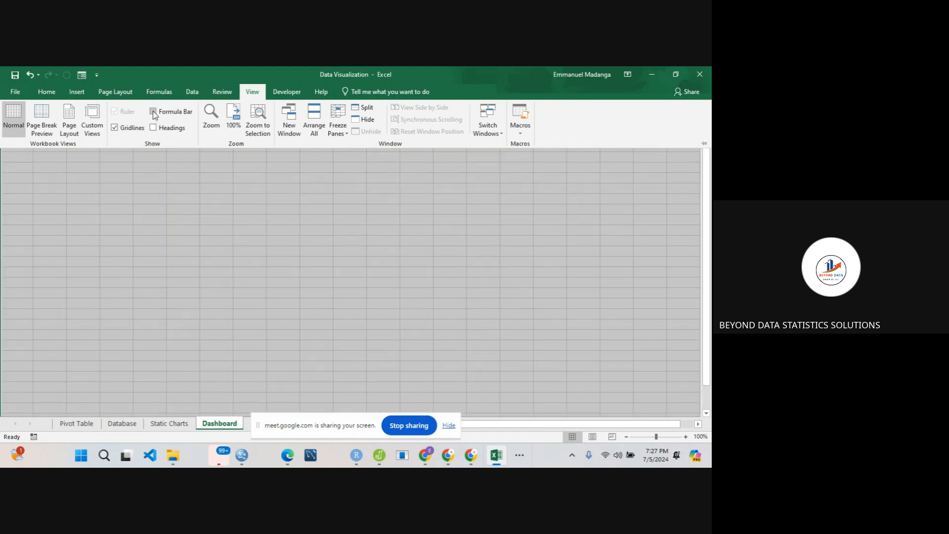
left_click(115, 128)
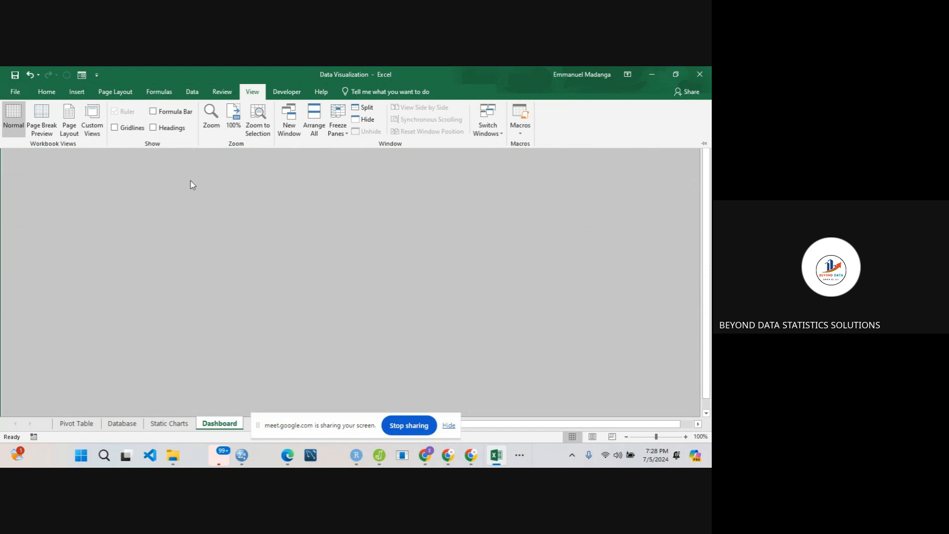
- Fill all cells of the Dashboard sheet with black and deselect them
left_click(52, 93)
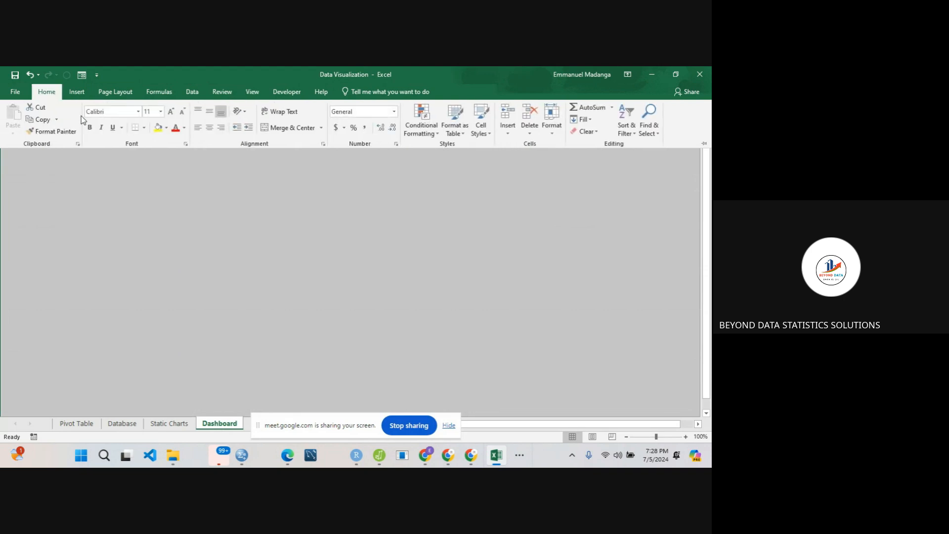
left_click(167, 127)
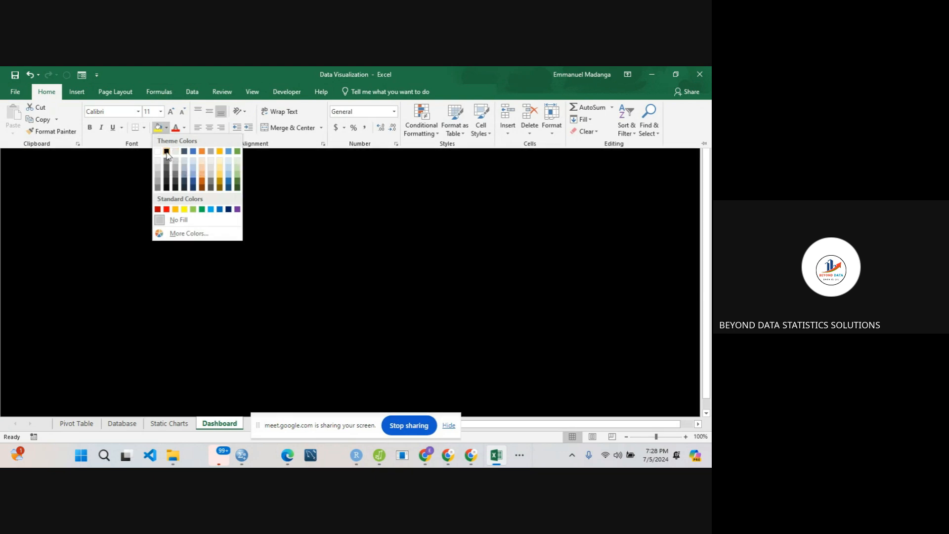
left_click(166, 151)
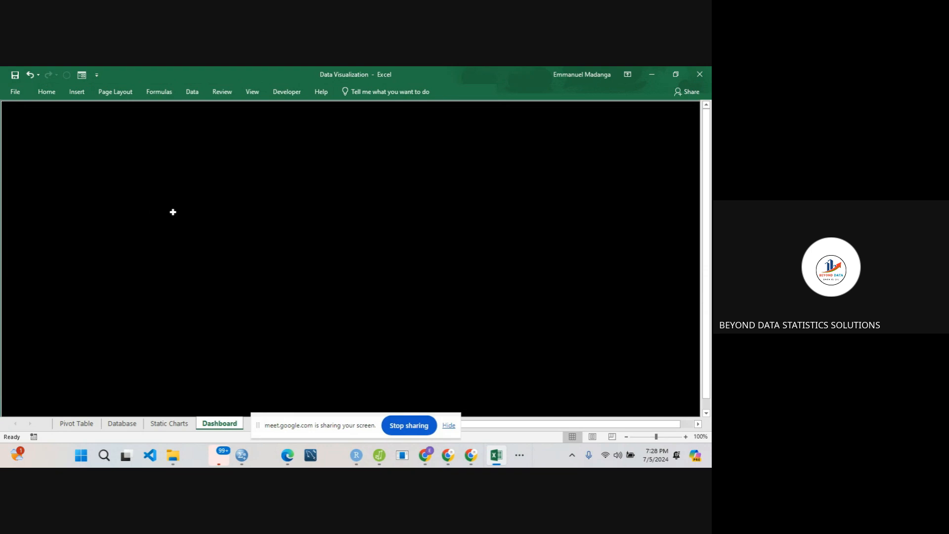
left_click(173, 212)
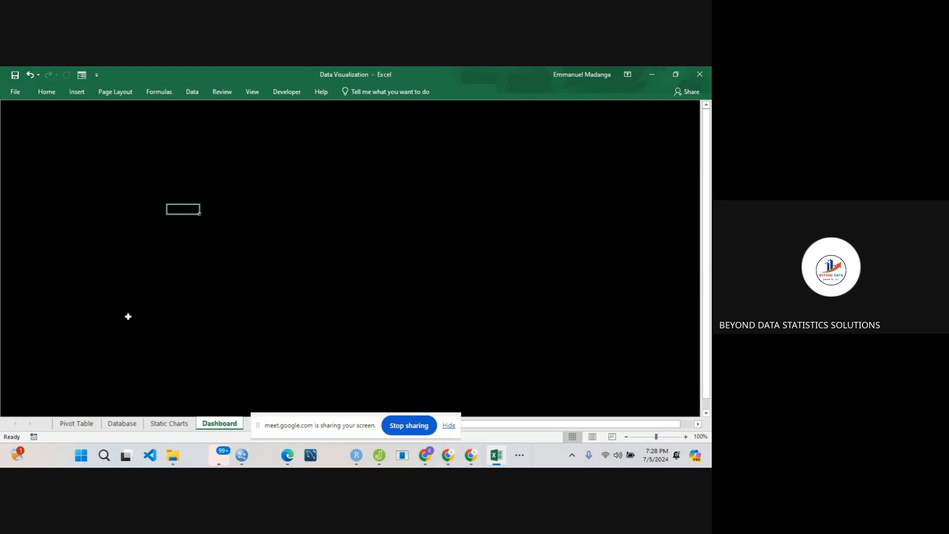
- Cut the Profit by Product chart from the Pivot Table sheet and paste it into the Dashboard sheet
left_click(76, 424)
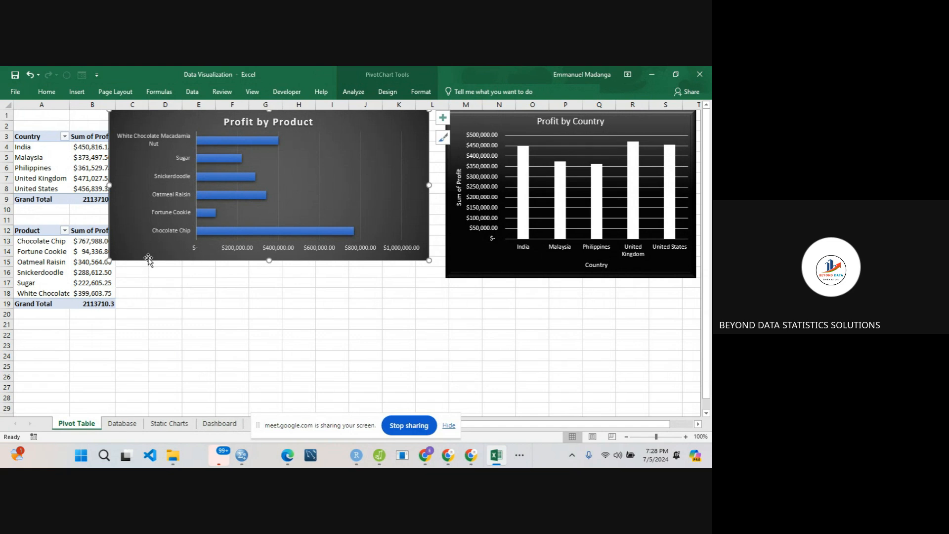
key("Delete")
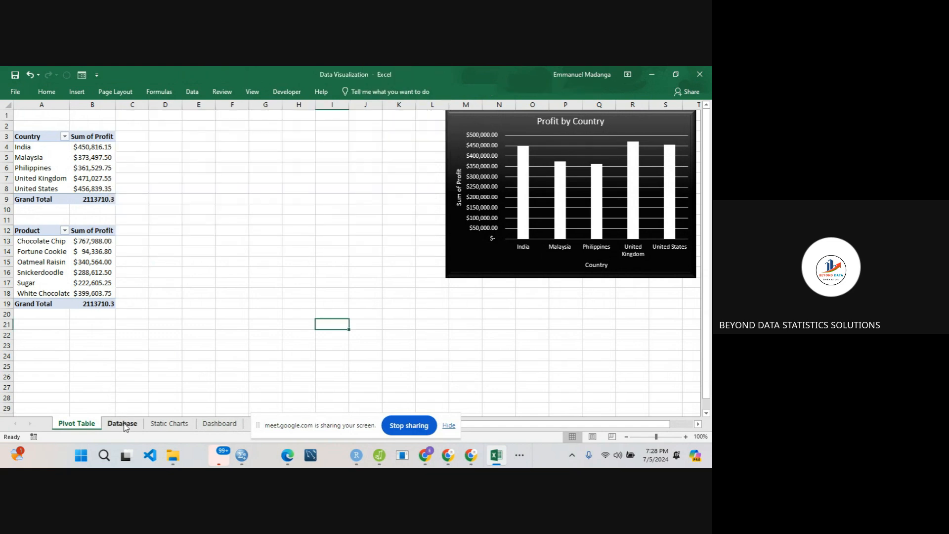
left_click(219, 423)
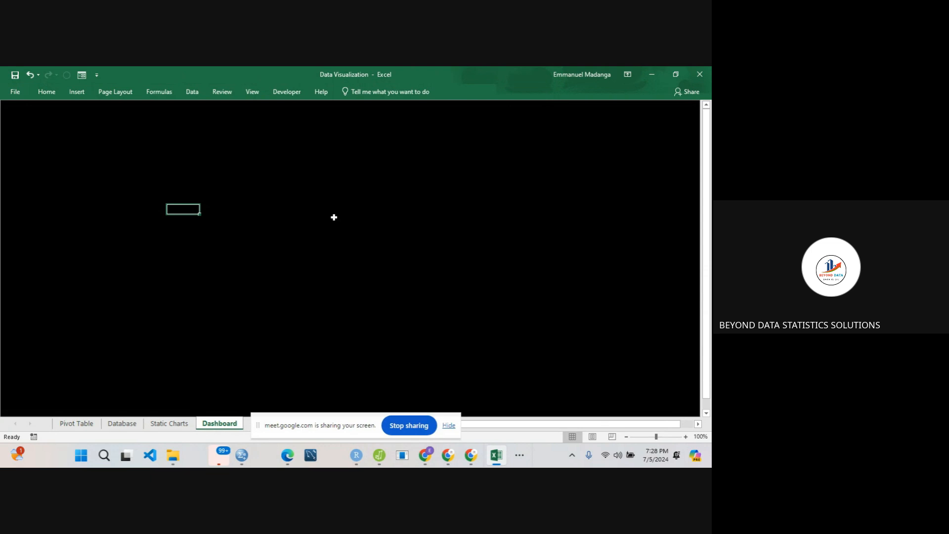
key("ctrl+v")
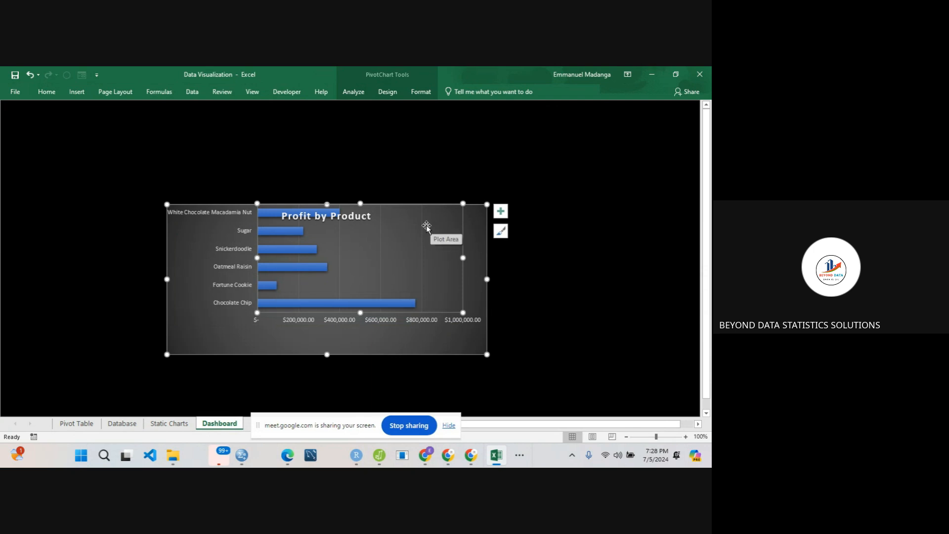
- Undo the accidental plot area shift and move the Profit by Product chart to the upper-right part of the dashboard
key("ctrl+z")
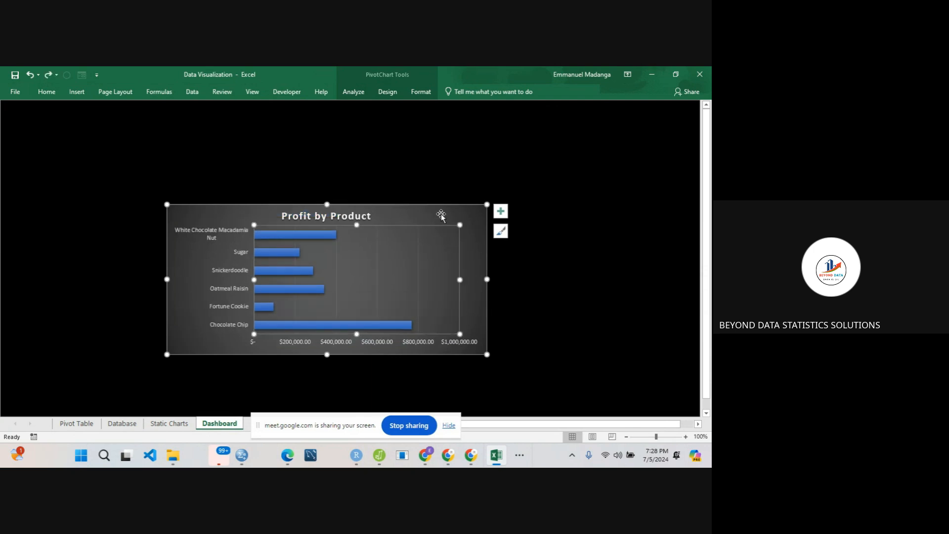
left_click_drag(440, 216, 475, 113)
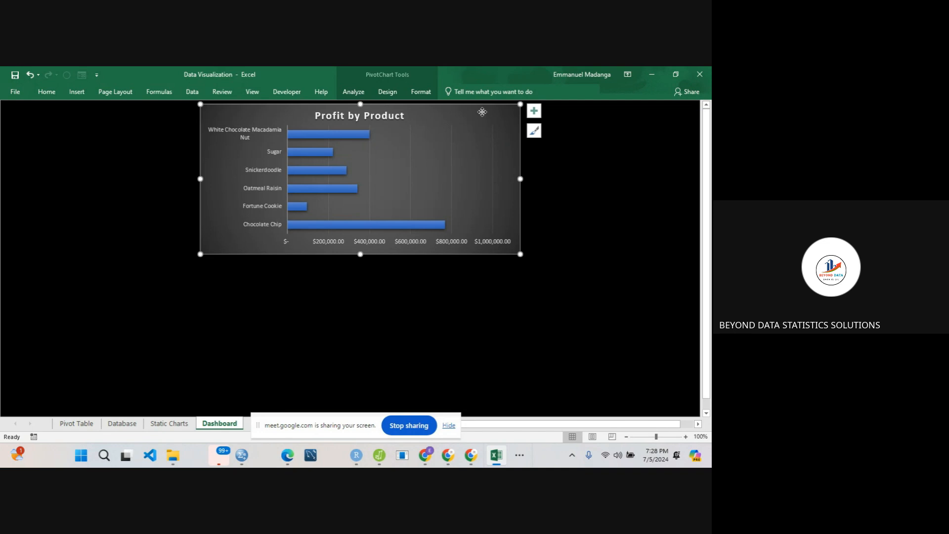
left_click_drag(483, 113, 651, 116)
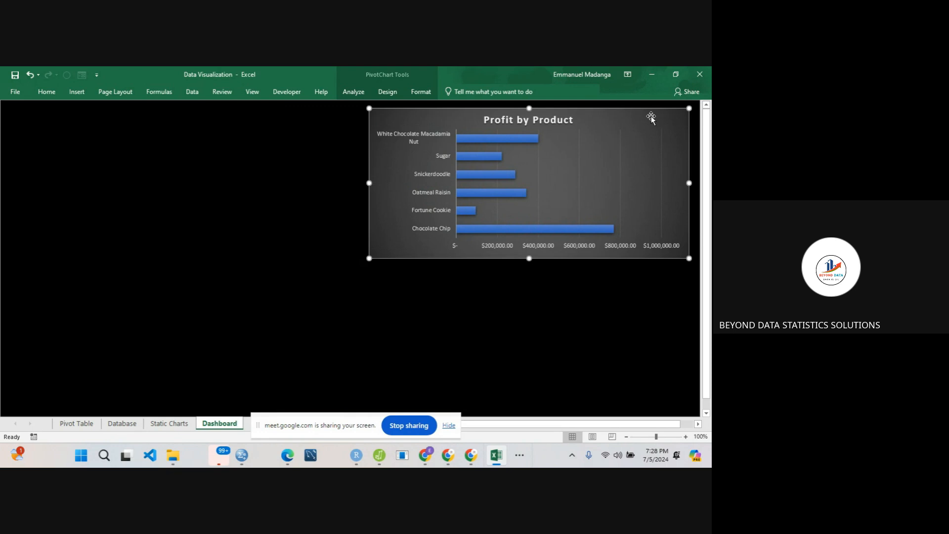
- Set the outline weight of the Profit by Product chart area to 1 pt
right_click(382, 118)
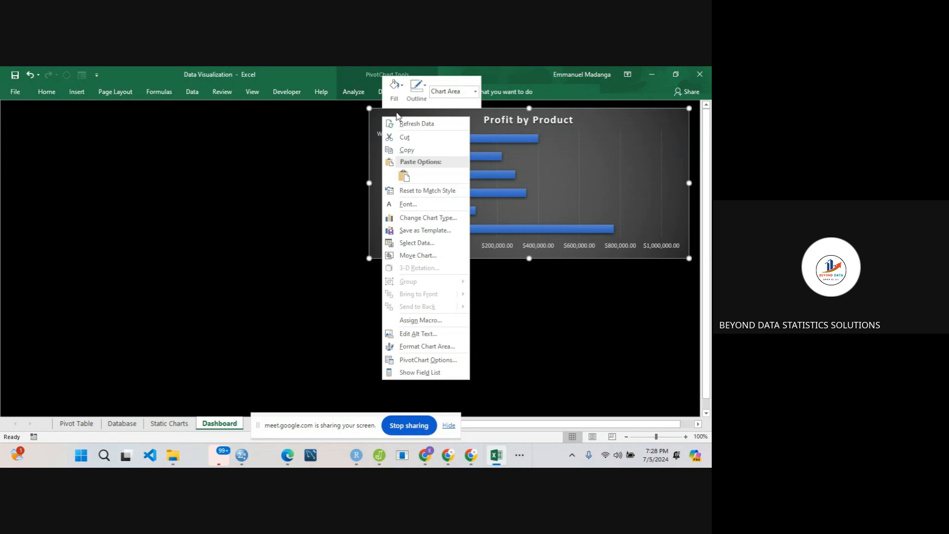
left_click(419, 88)
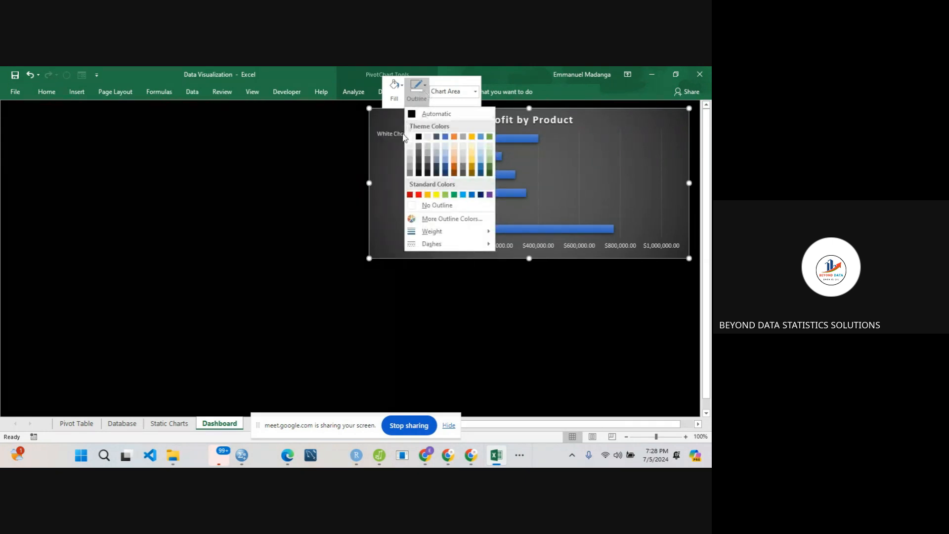
key("Escape")
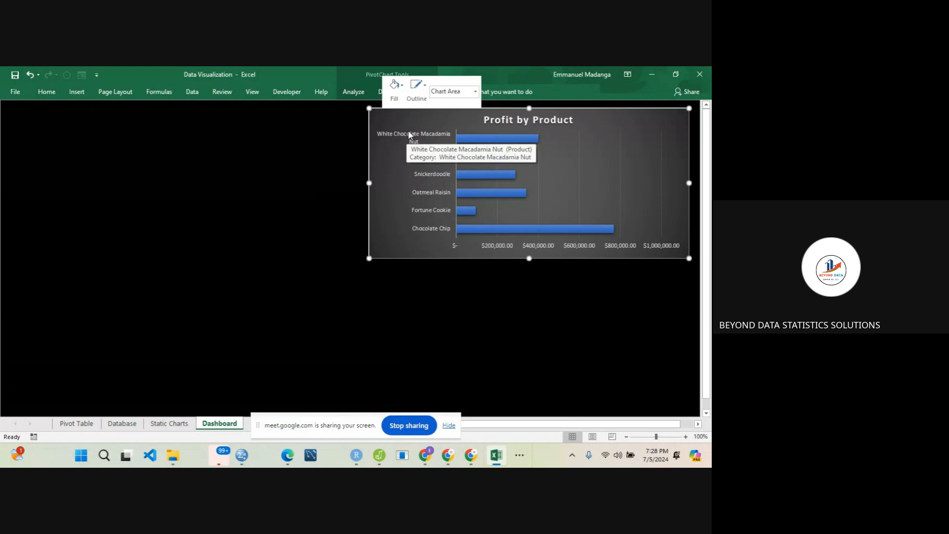
left_click(427, 86)
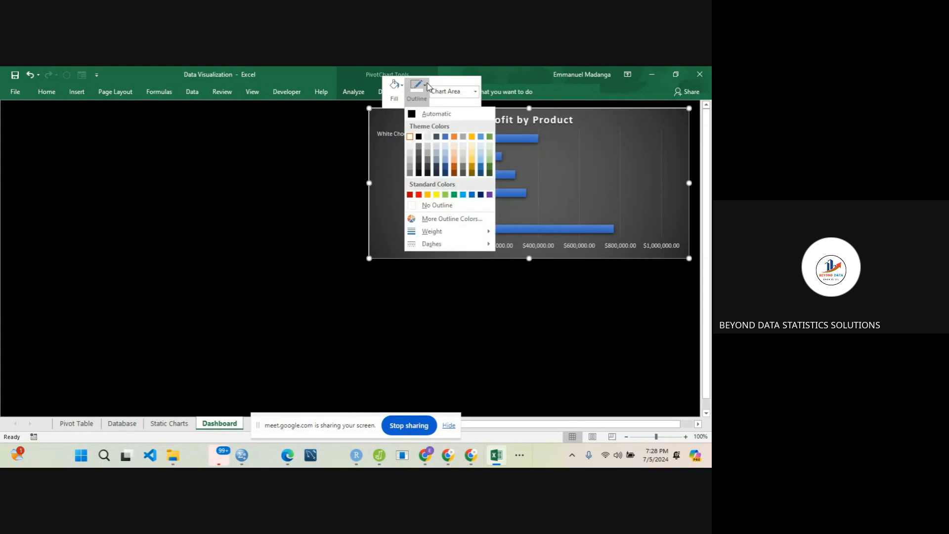
mouse_move(444, 234)
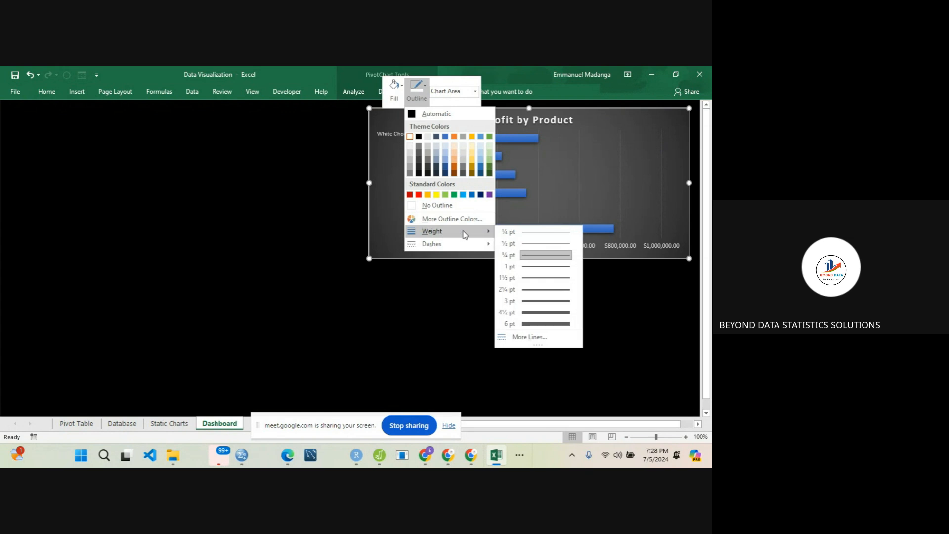
left_click(523, 269)
left_click(290, 231)
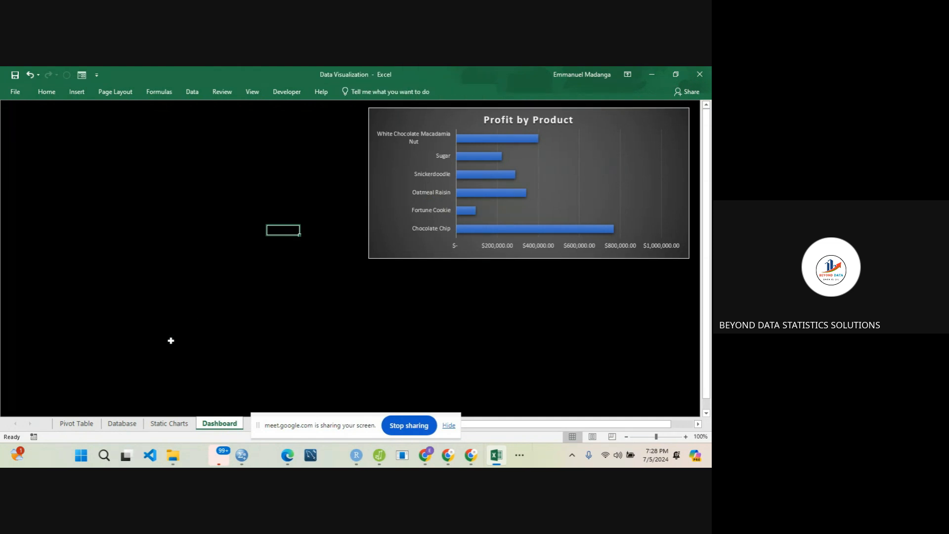
- Cut the Profit by Country chart from the Pivot Table sheet and paste it into the Dashboard sheet
left_click(91, 423)
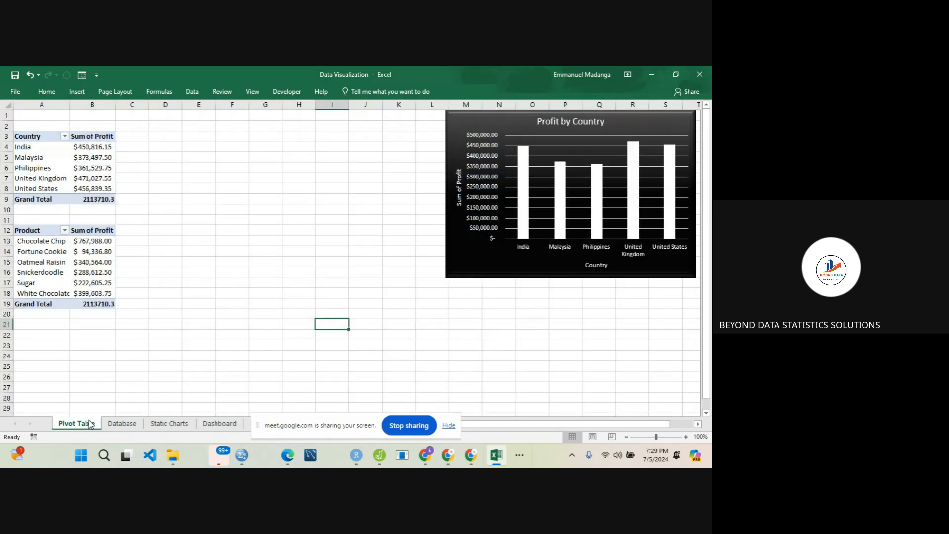
left_click(455, 250)
key("Delete")
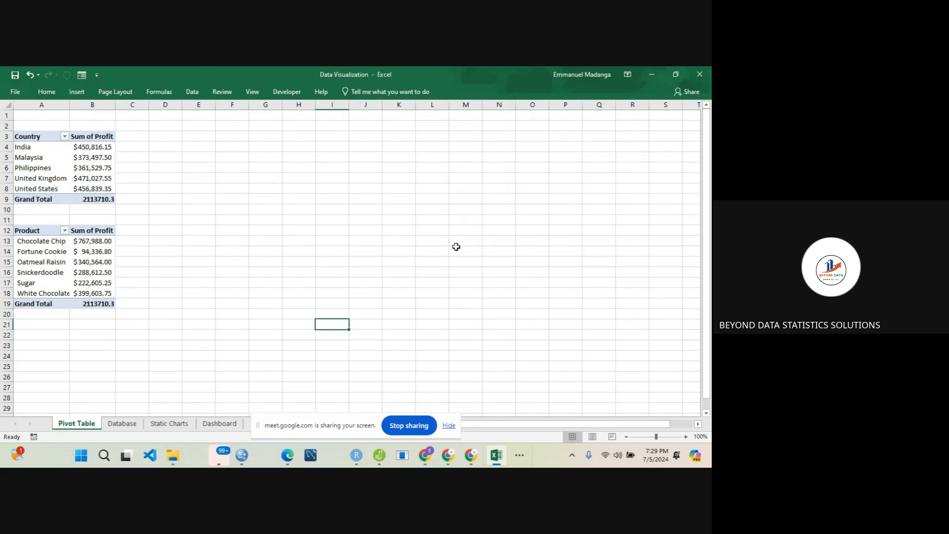
left_click(209, 424)
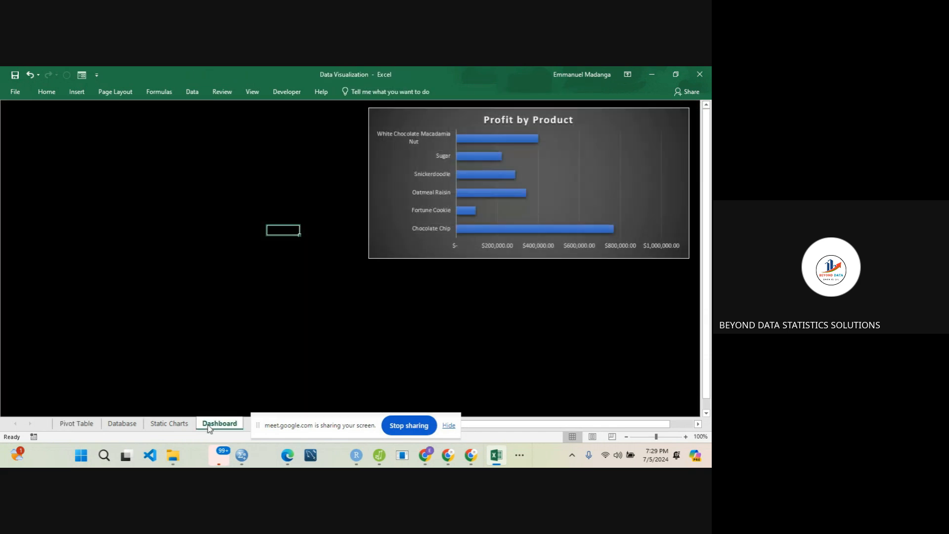
key("ctrl+v")
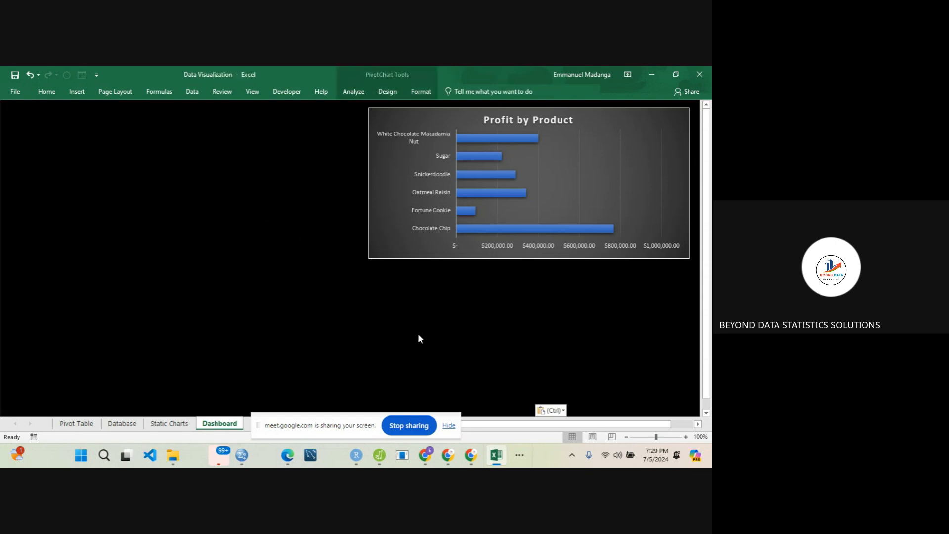
- Move the Profit by Country chart to the left side of the Profit by Product chart, with their upper edges aligned
left_click_drag(499, 381, 346, 261)
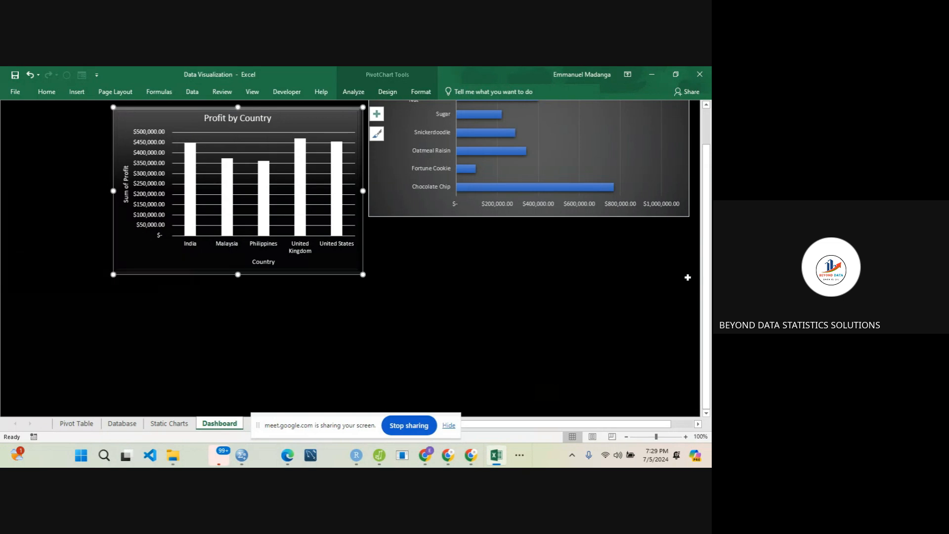
left_click_drag(705, 326, 706, 284)
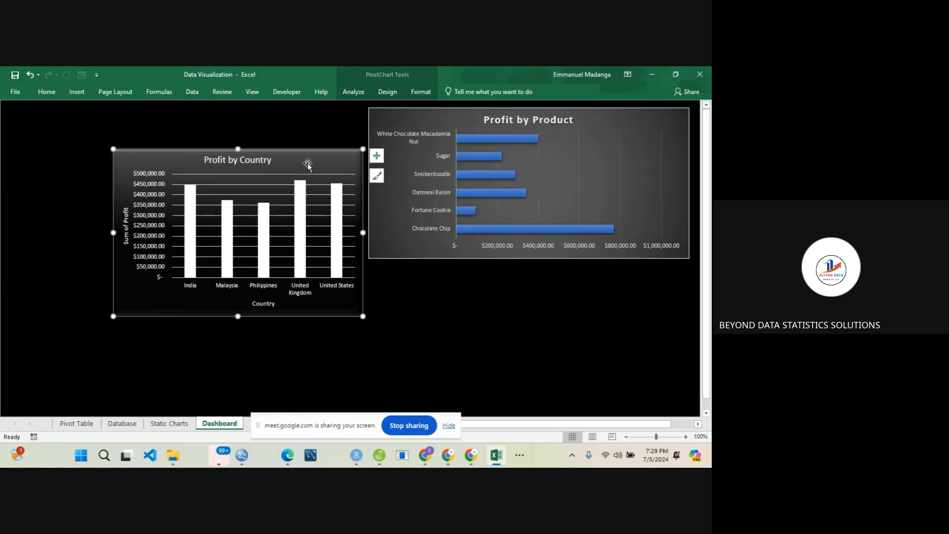
left_click_drag(313, 154, 320, 114)
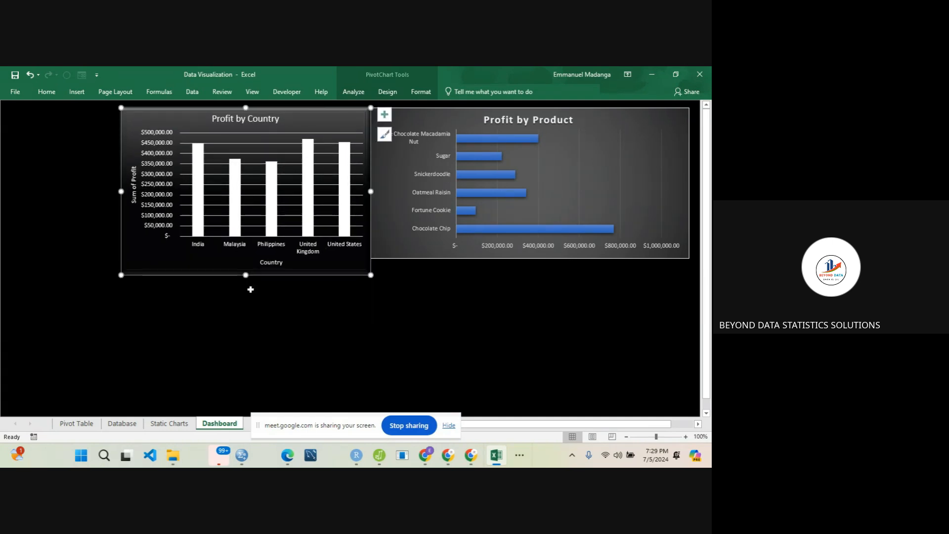
- Make the Profit by Country chart taller by extending its lower edge below that of the Profit by Product chart
left_click_drag(246, 275, 249, 304)
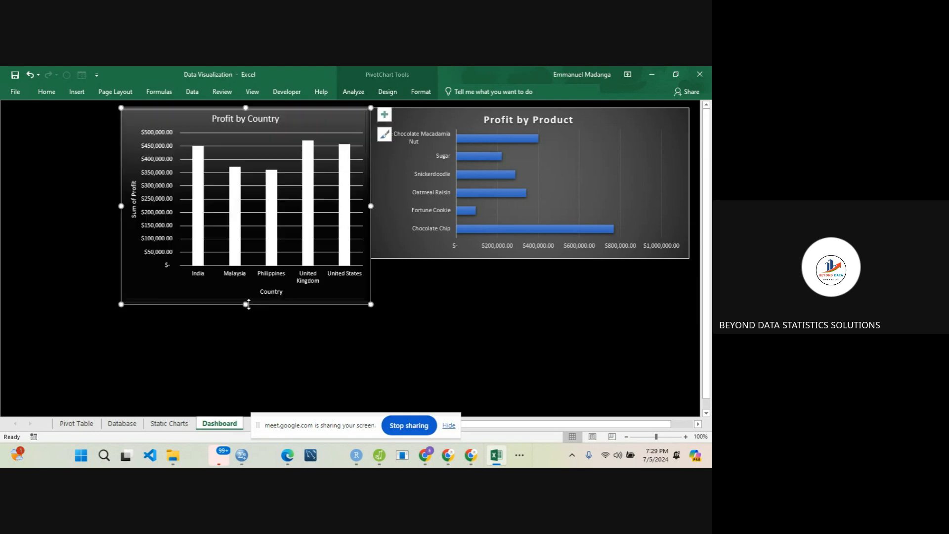
left_click(395, 251)
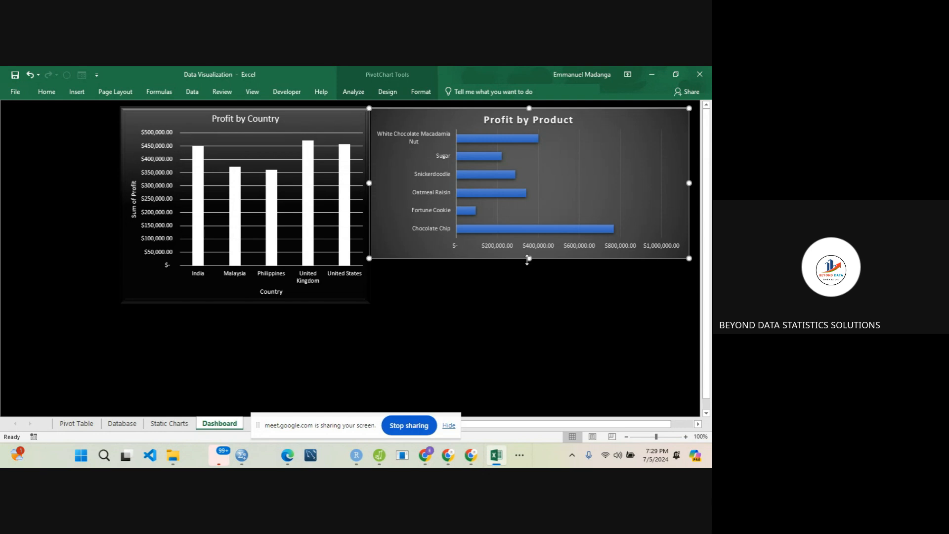
left_click(466, 322)
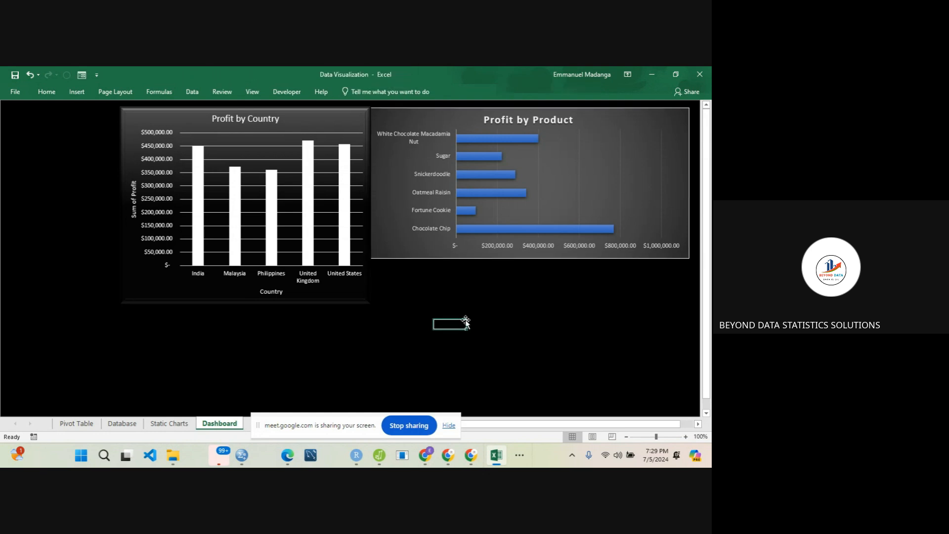
- Review the profit figures by country and product on the Pivot Table and Static Charts sheets
left_click(80, 422)
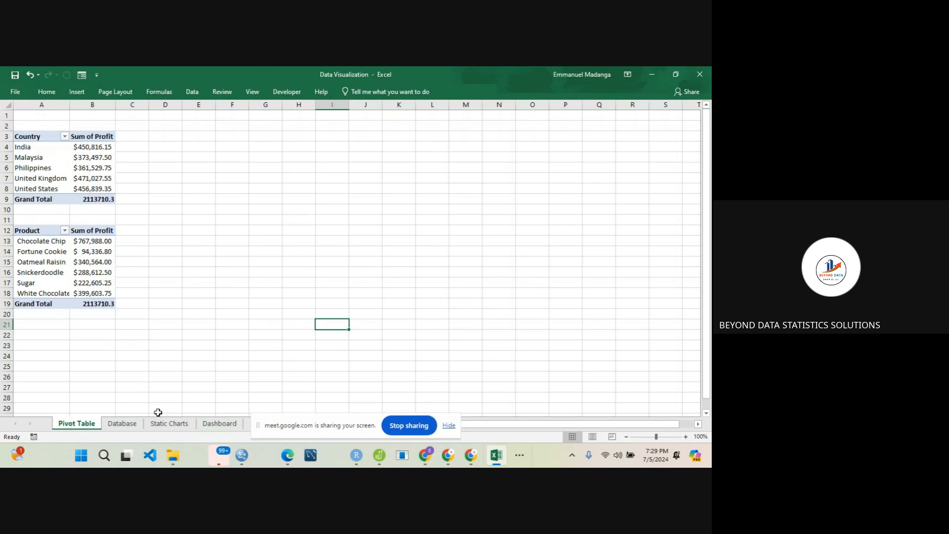
left_click(168, 428)
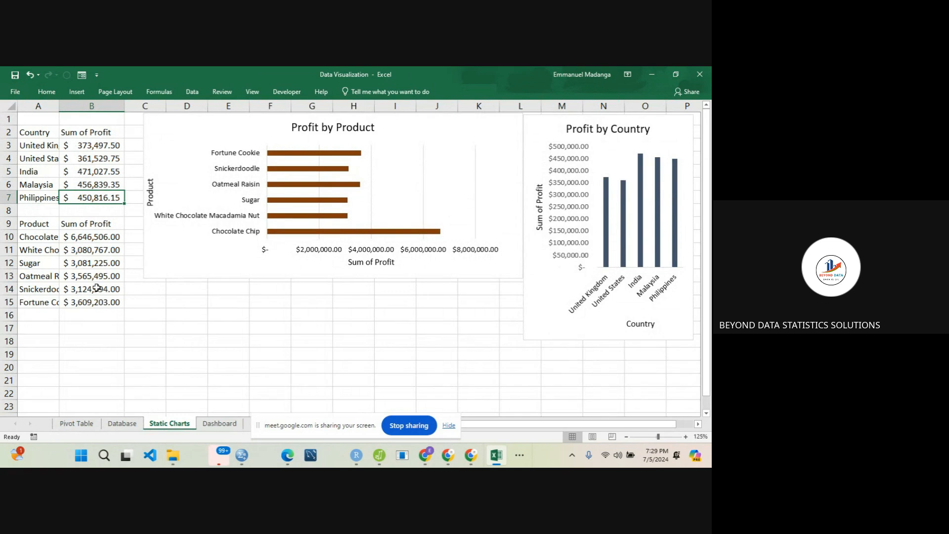
left_click(120, 287)
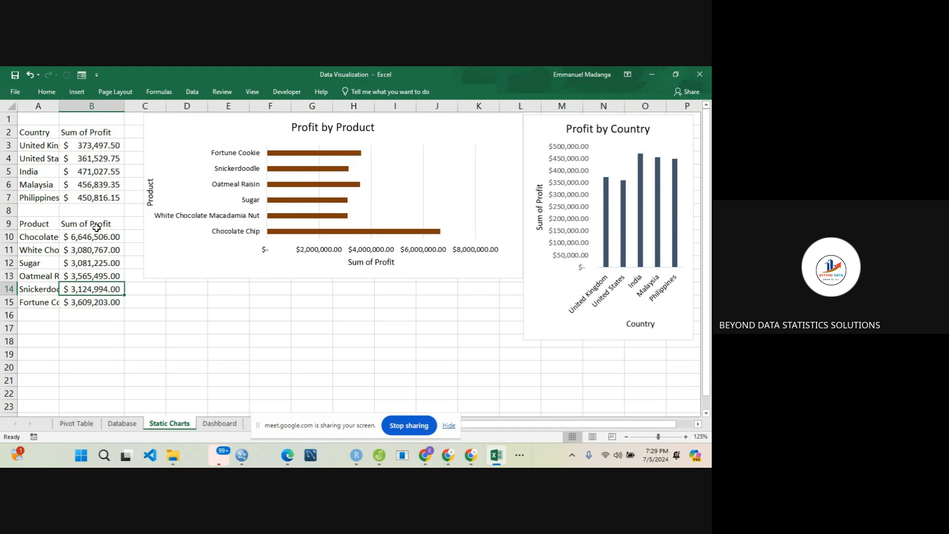
left_click(87, 172)
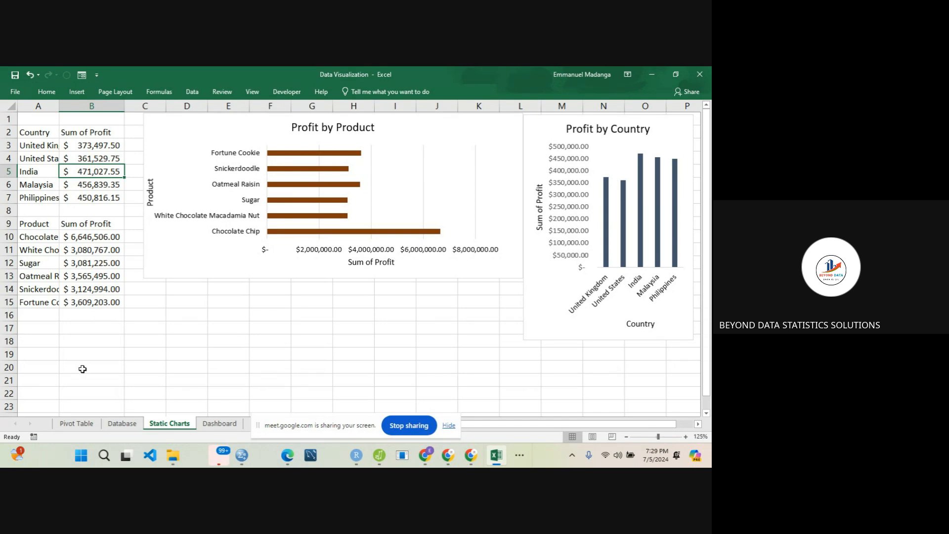
left_click(82, 288)
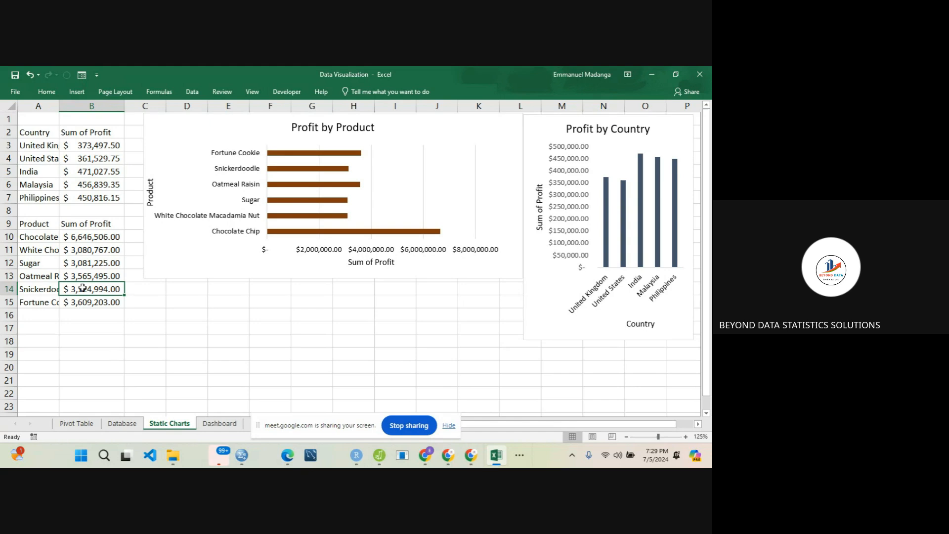
left_click(89, 262)
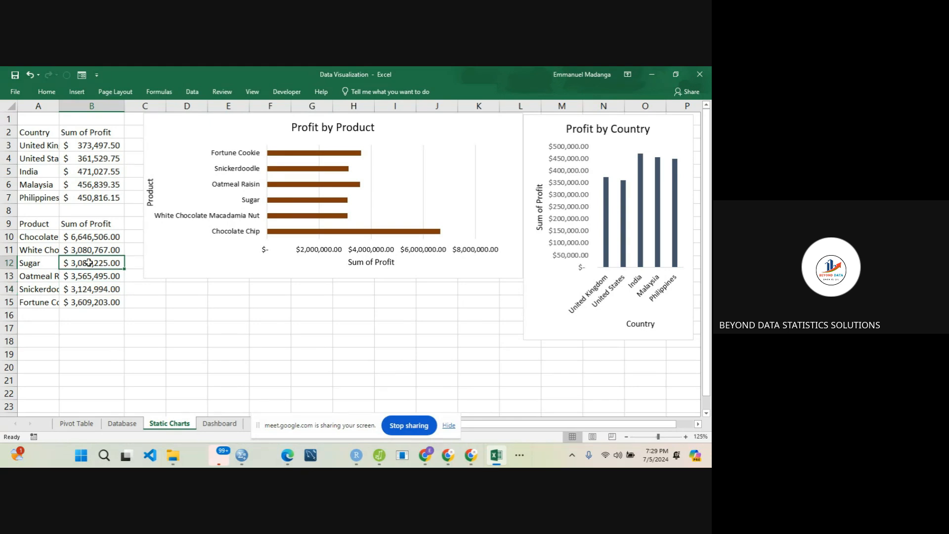
left_click(88, 425)
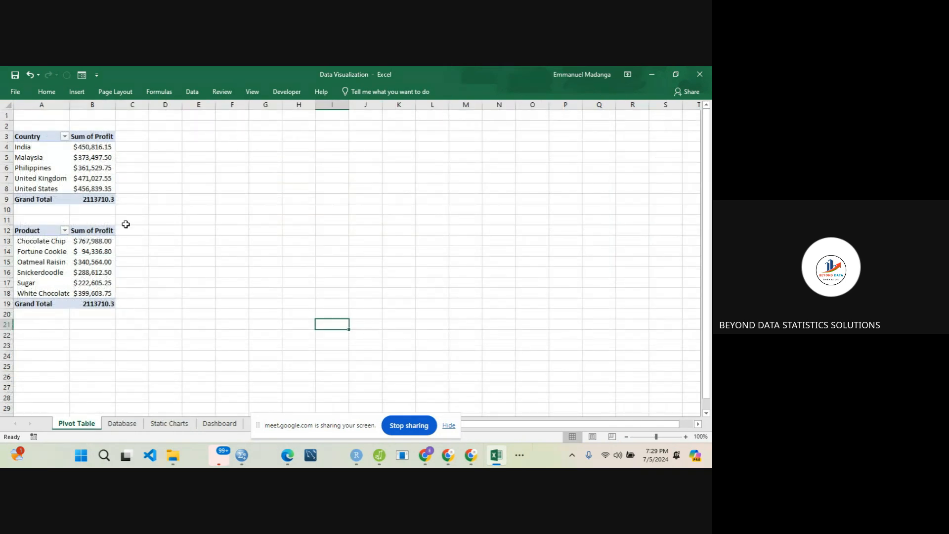
left_click(194, 138)
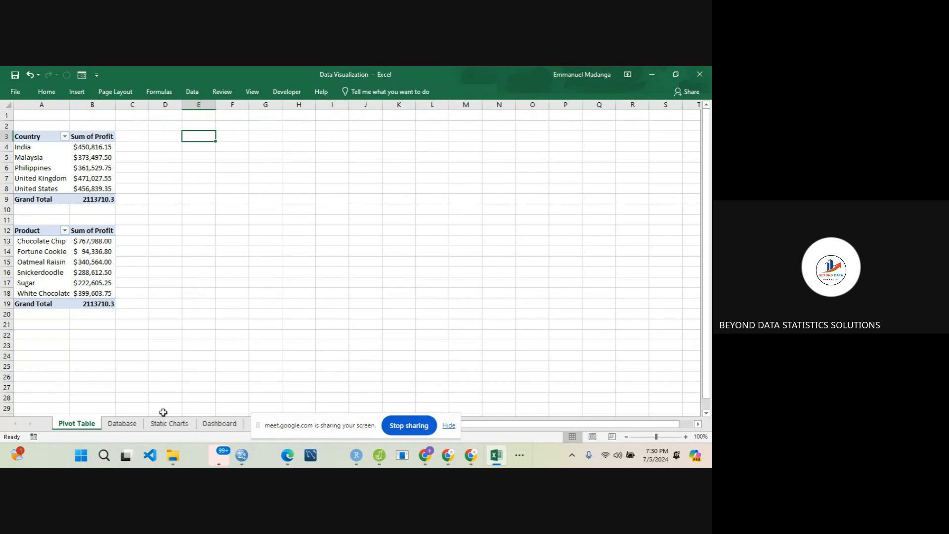
- Create a PivotTable from the Database range A1:G526 and place it at cell A23 of the Pivot Table sheet
left_click(123, 424)
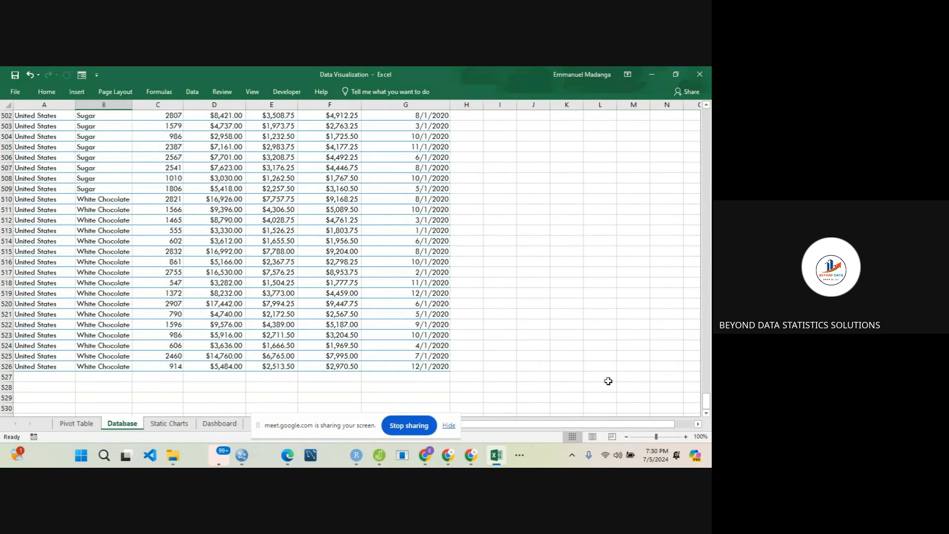
left_click_drag(706, 398, 706, 118)
left_click(131, 119)
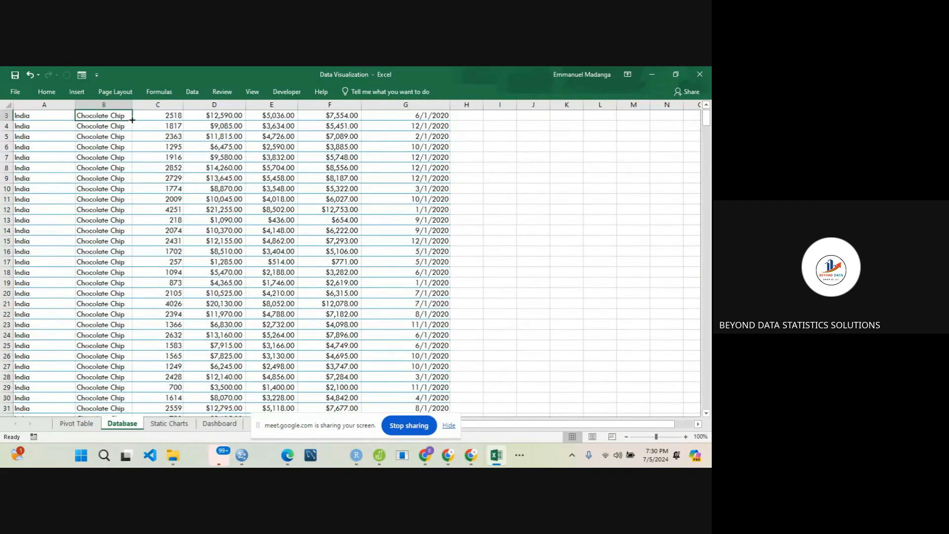
left_click(95, 158)
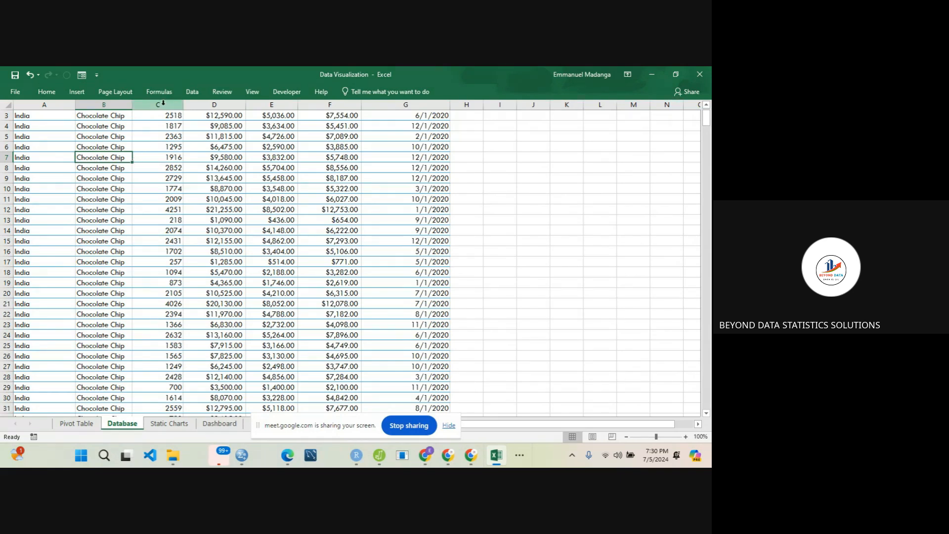
left_click(193, 94)
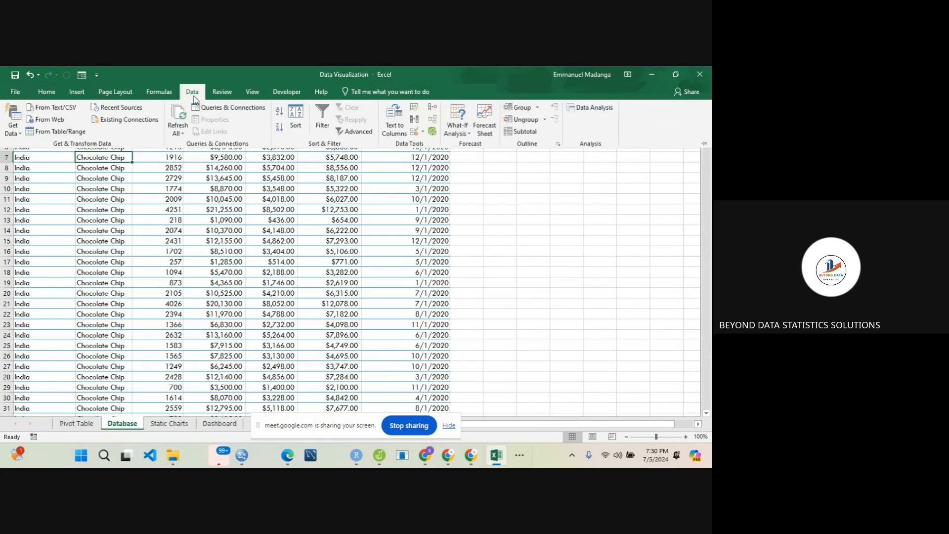
left_click(77, 91)
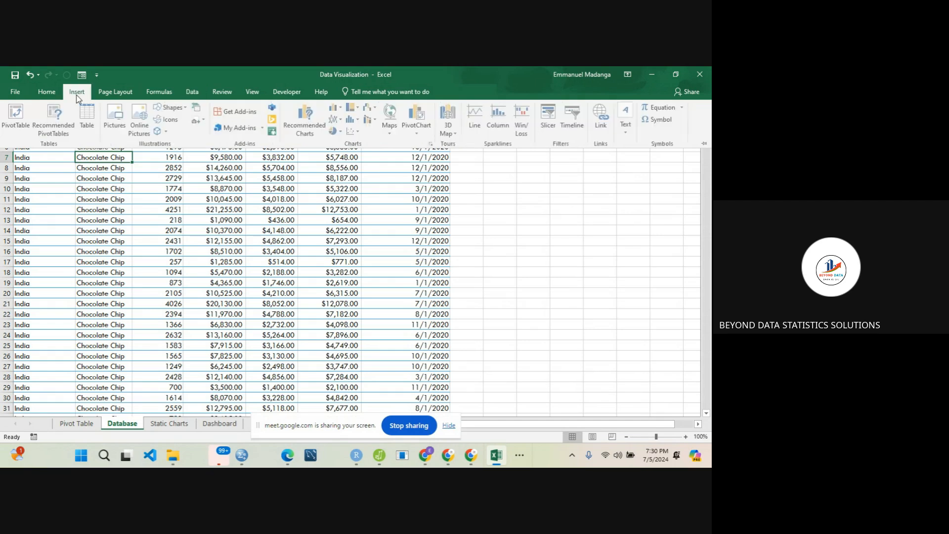
left_click(18, 116)
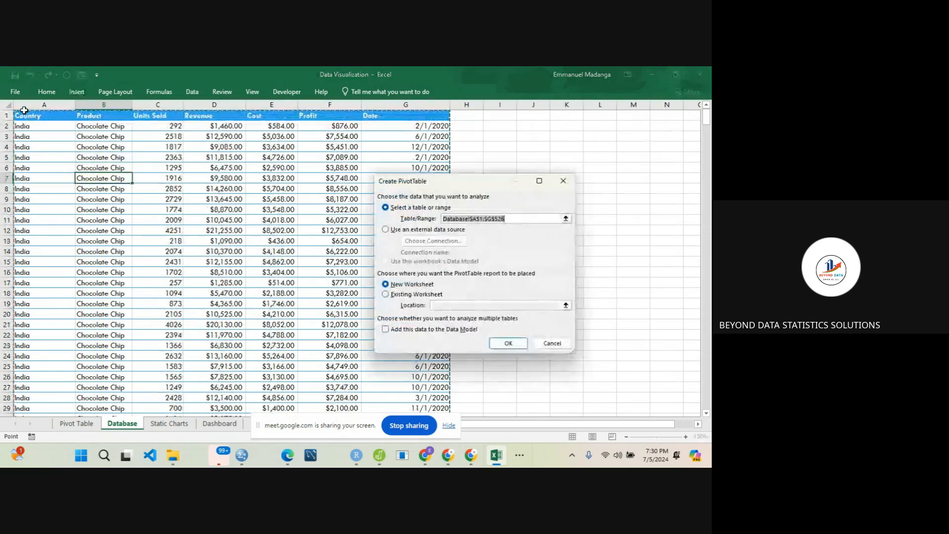
left_click(386, 294)
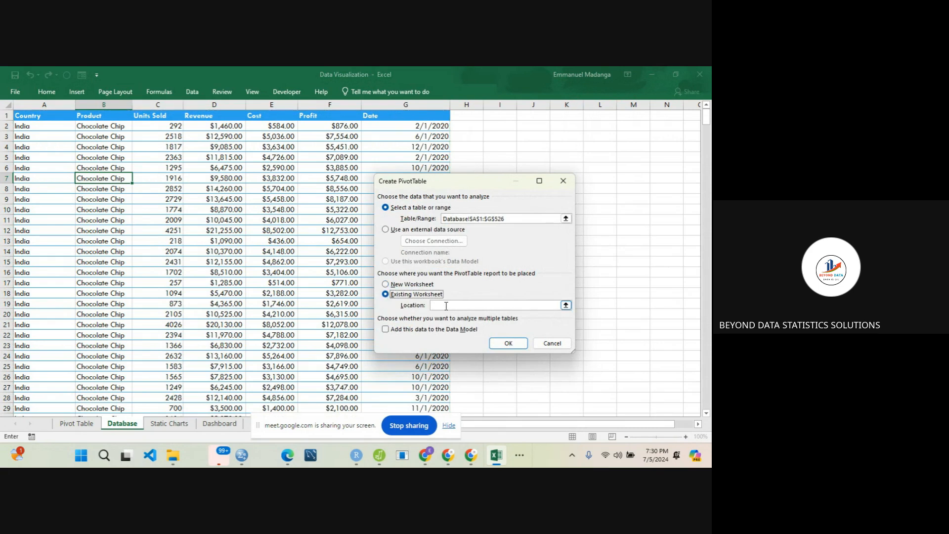
left_click(446, 305)
left_click(77, 428)
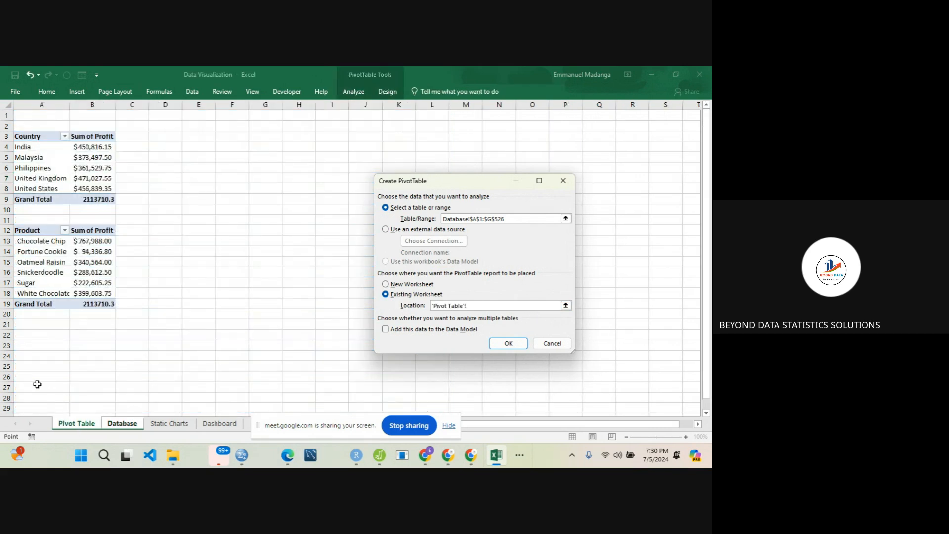
left_click(32, 344)
left_click(512, 343)
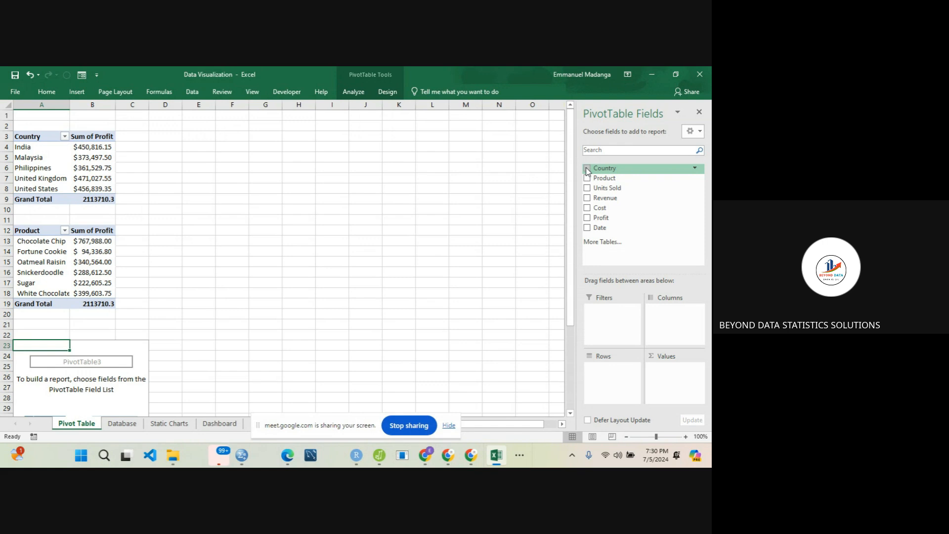
- Lay out the new PivotTable with Country as rows, Product as columns and Sum of Revenue as values
left_click_drag(587, 170, 622, 371)
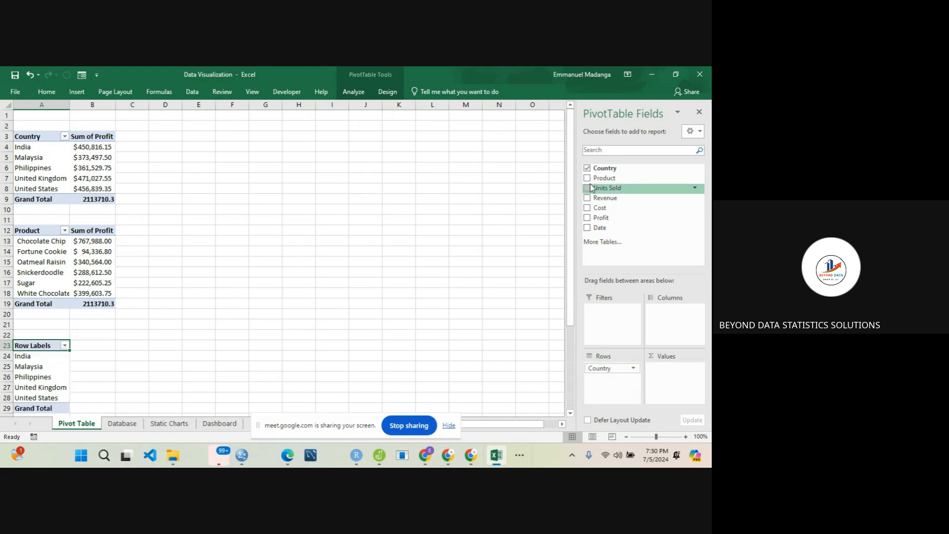
left_click_drag(604, 178, 662, 312)
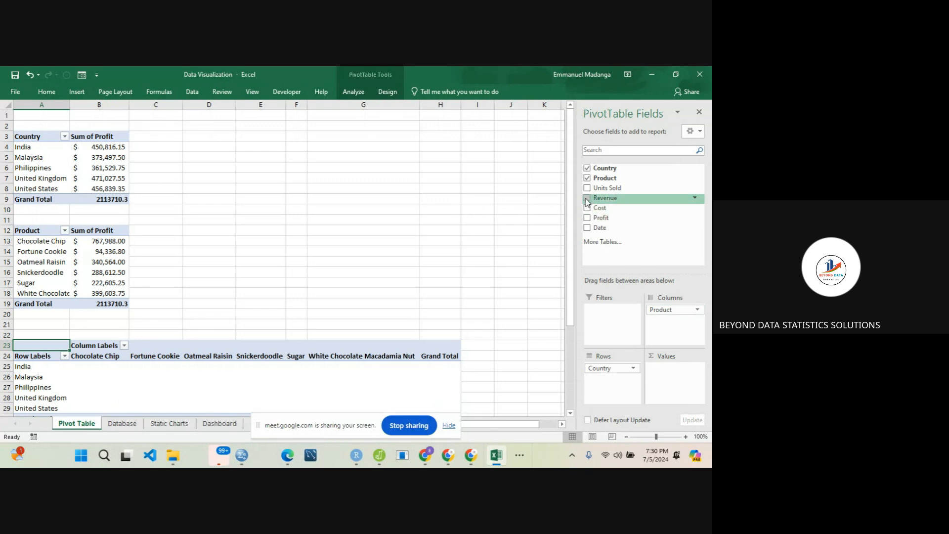
left_click_drag(587, 201, 663, 381)
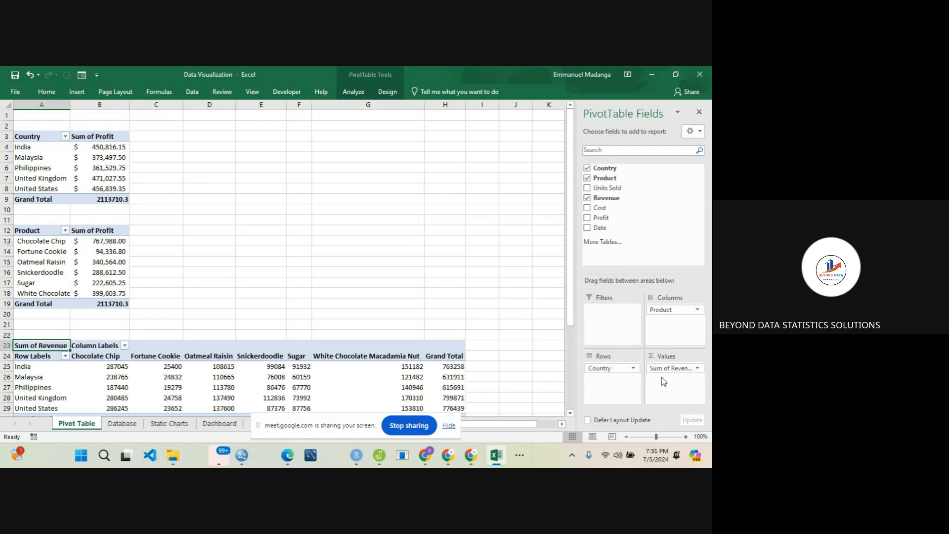
left_click_drag(573, 274, 572, 327)
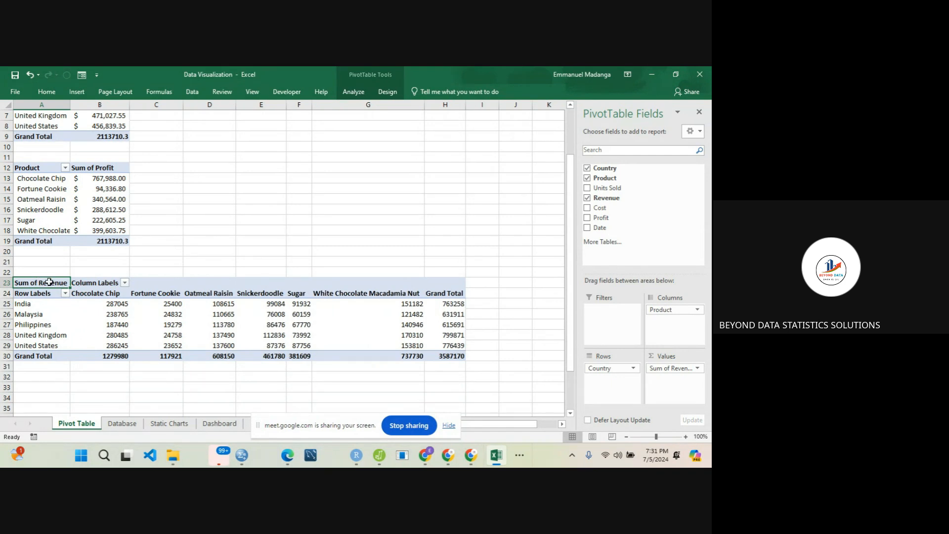
- Rename the revenue PivotTable's row label header to Country and its column label header to Product
left_click(77, 283)
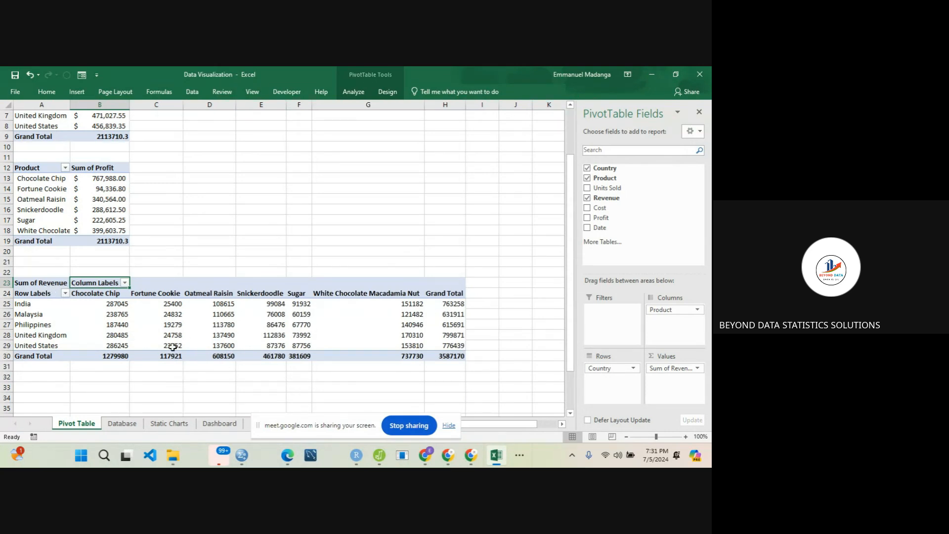
left_click(34, 294)
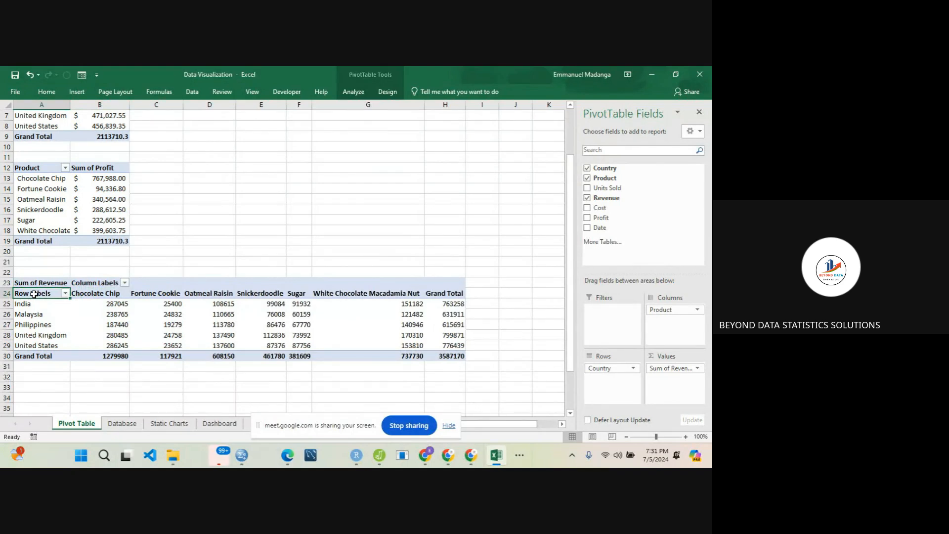
type("Country")
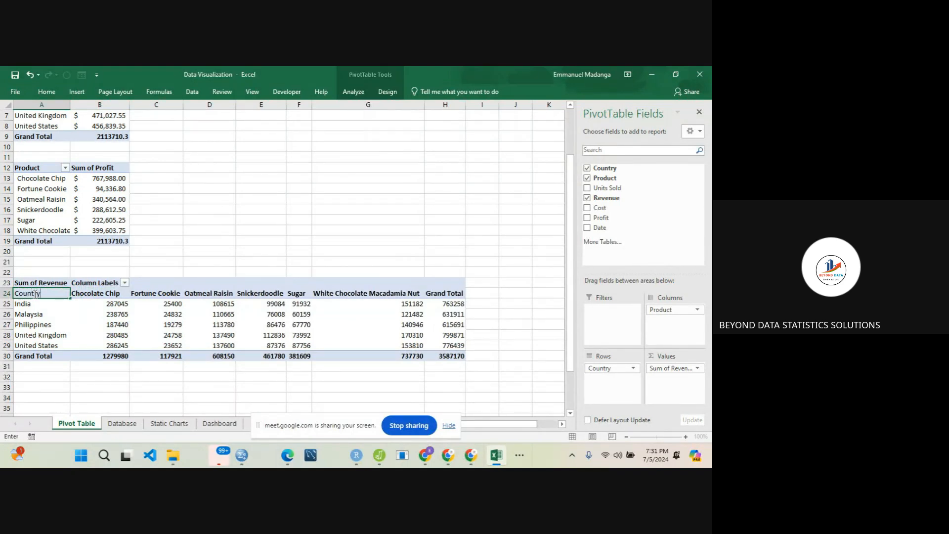
left_click(89, 280)
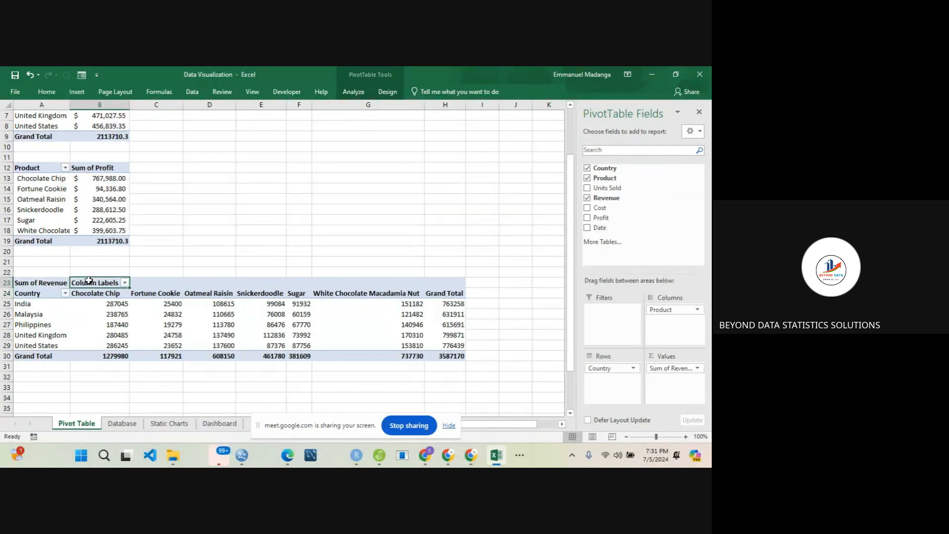
type("Product")
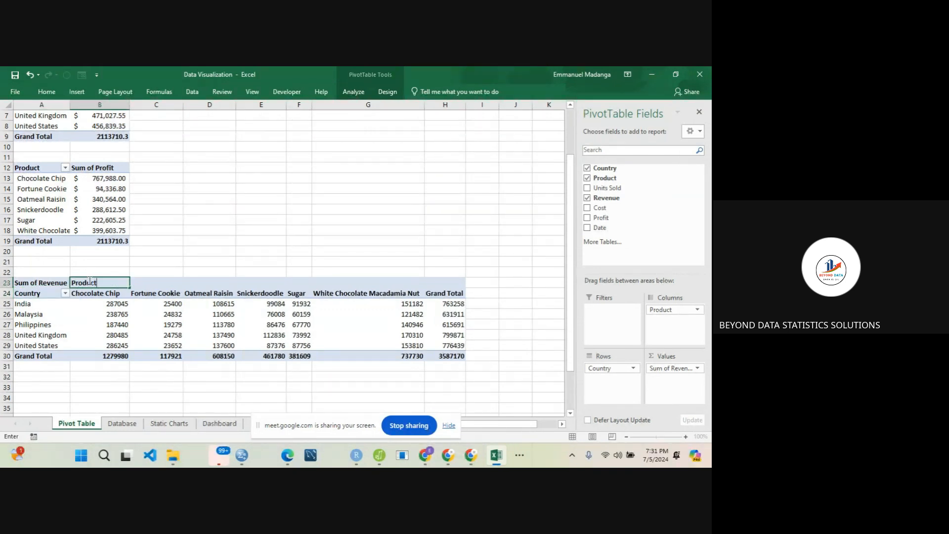
left_click(147, 252)
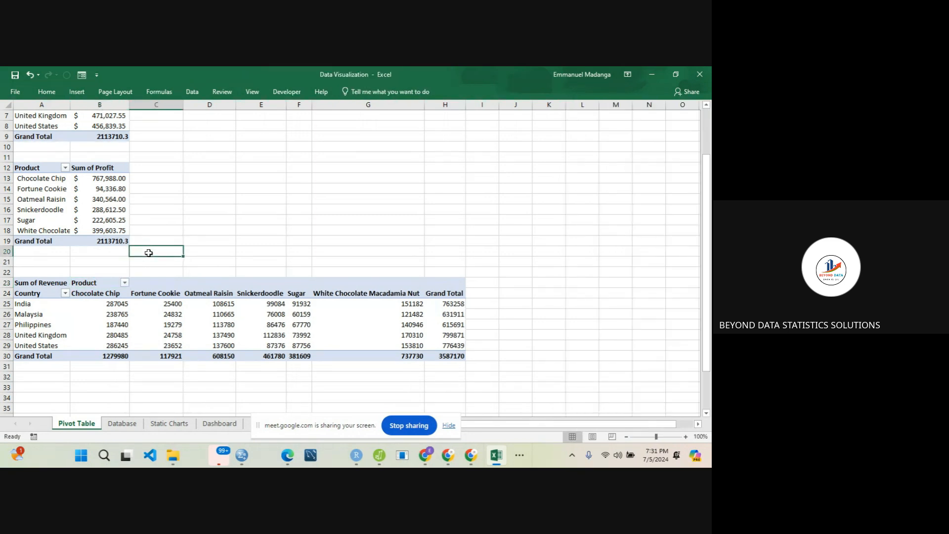
- Insert a 2-D stacked column PivotChart from the Sum of Revenue PivotTable by country and product
left_click(151, 316)
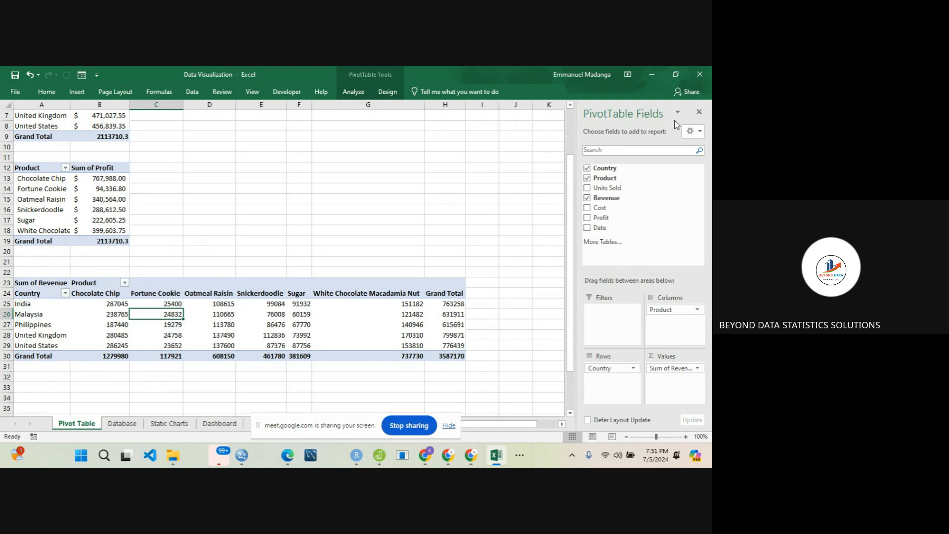
left_click(700, 113)
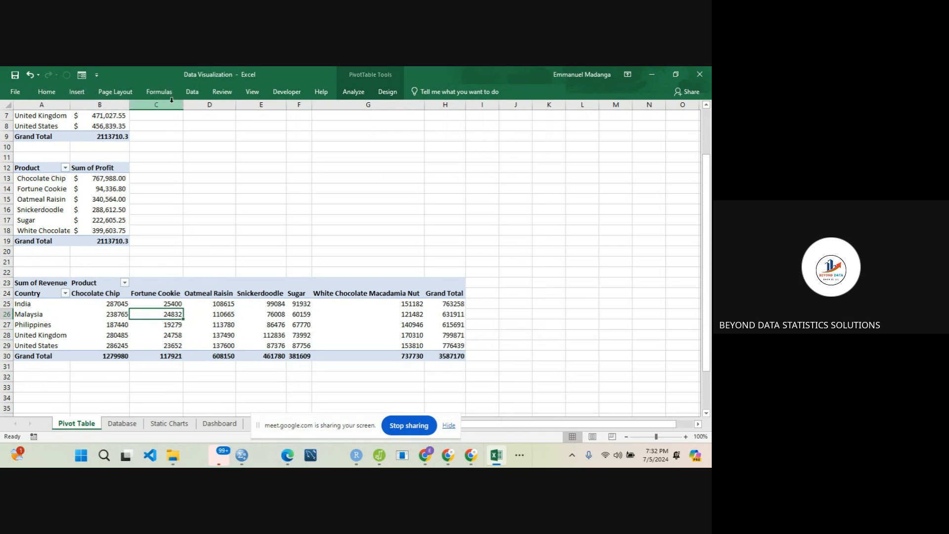
left_click(186, 322)
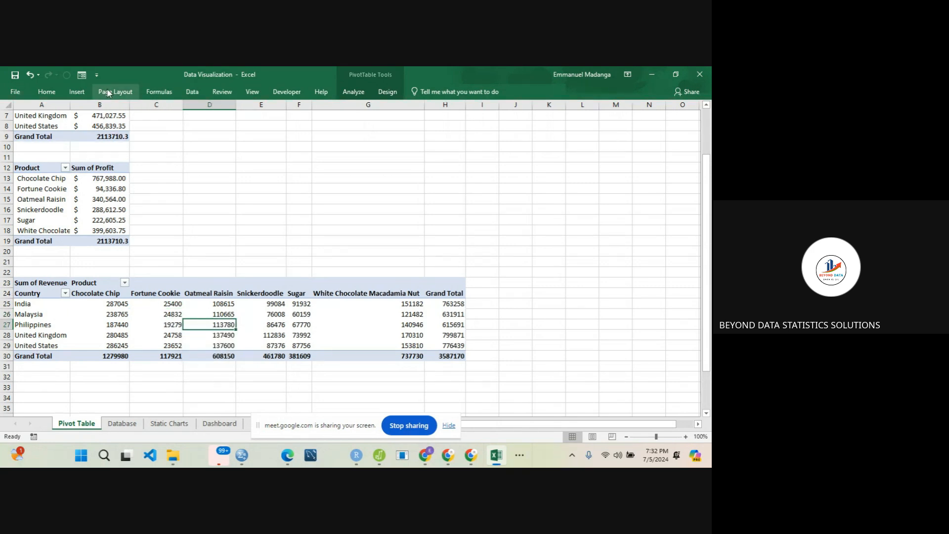
left_click(78, 89)
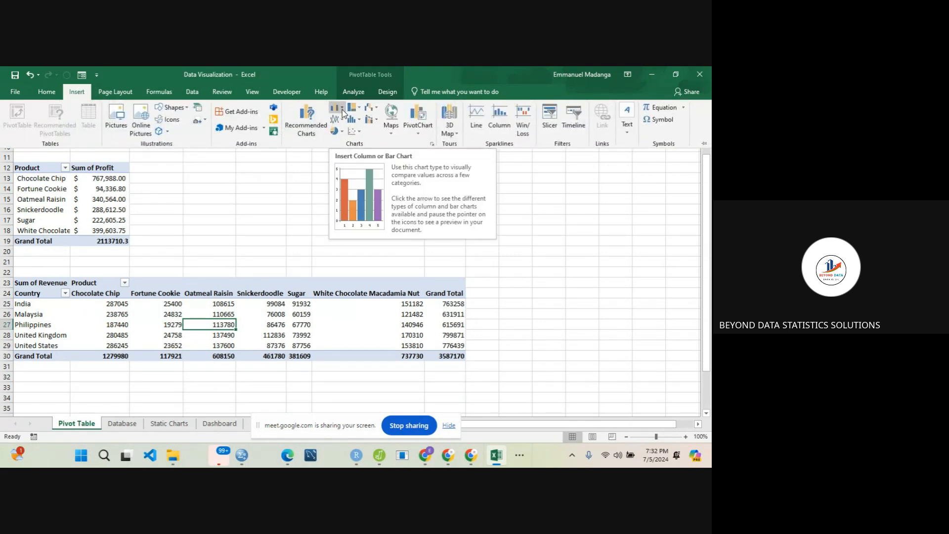
left_click(342, 109)
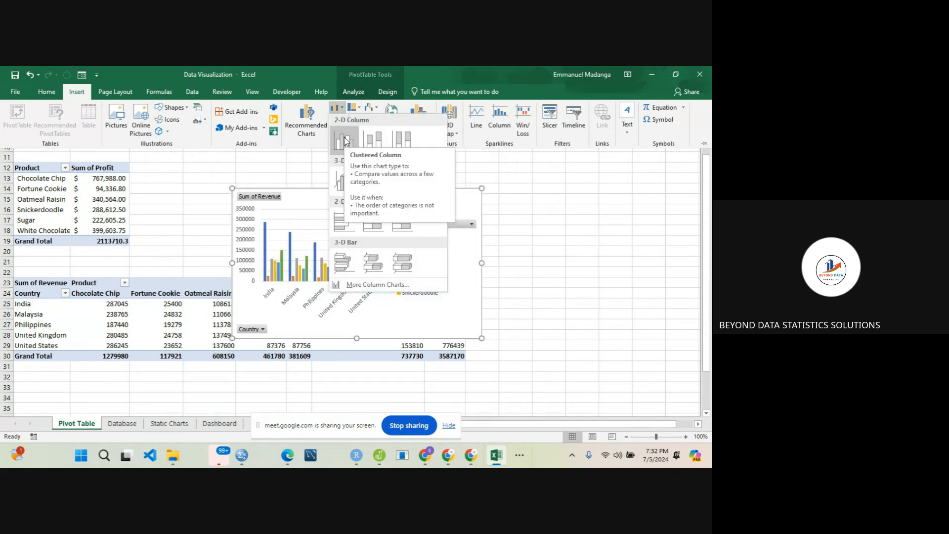
left_click(369, 143)
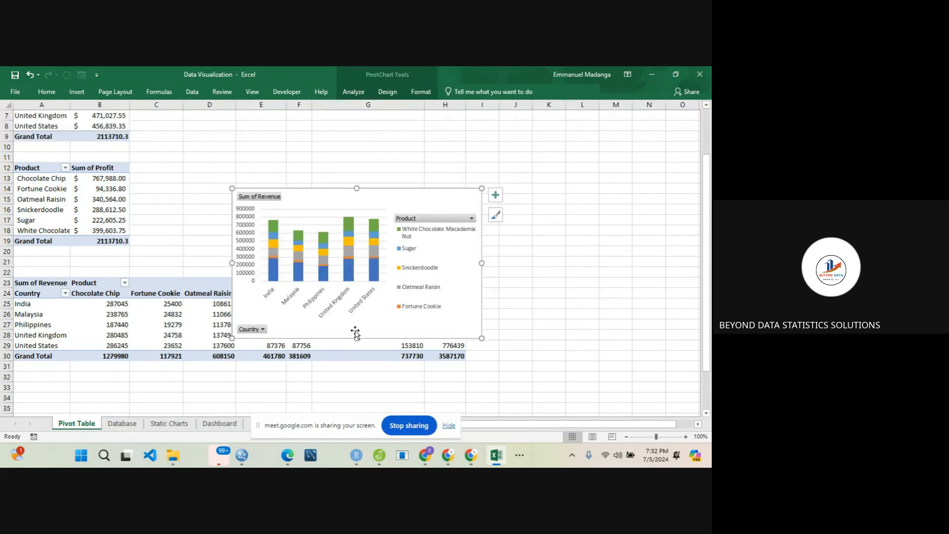
- Enlarge the revenue PivotChart vertically in both directions and hide all field buttons on it
left_click_drag(355, 339, 365, 391)
left_click_drag(357, 187, 363, 131)
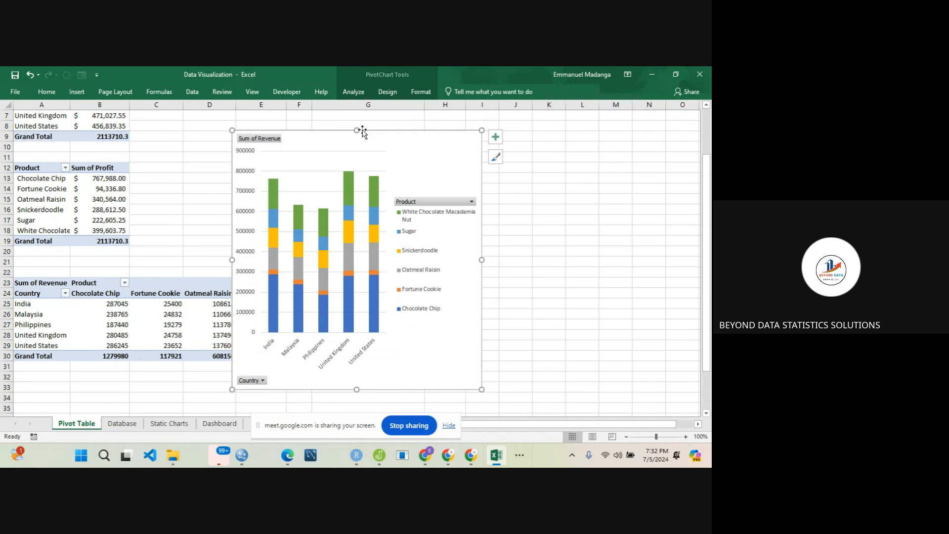
right_click(421, 201)
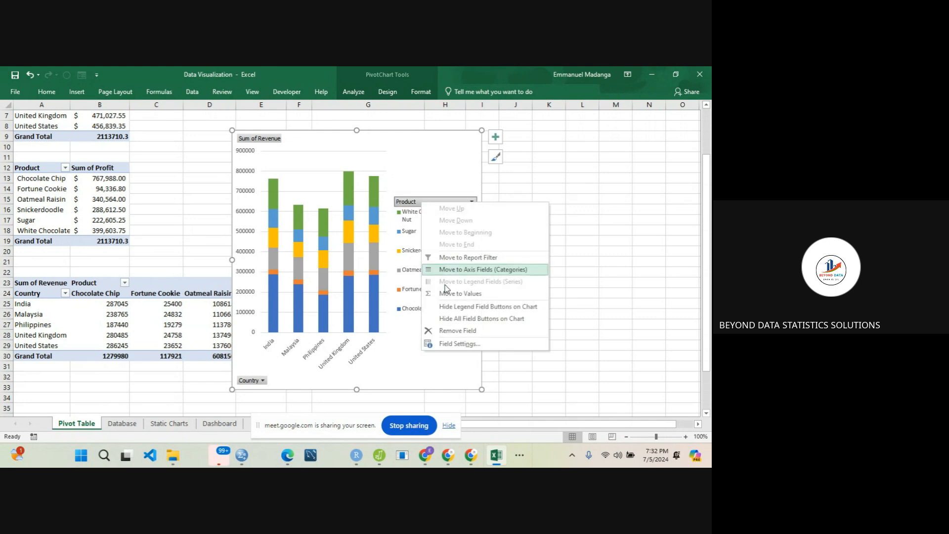
left_click(468, 320)
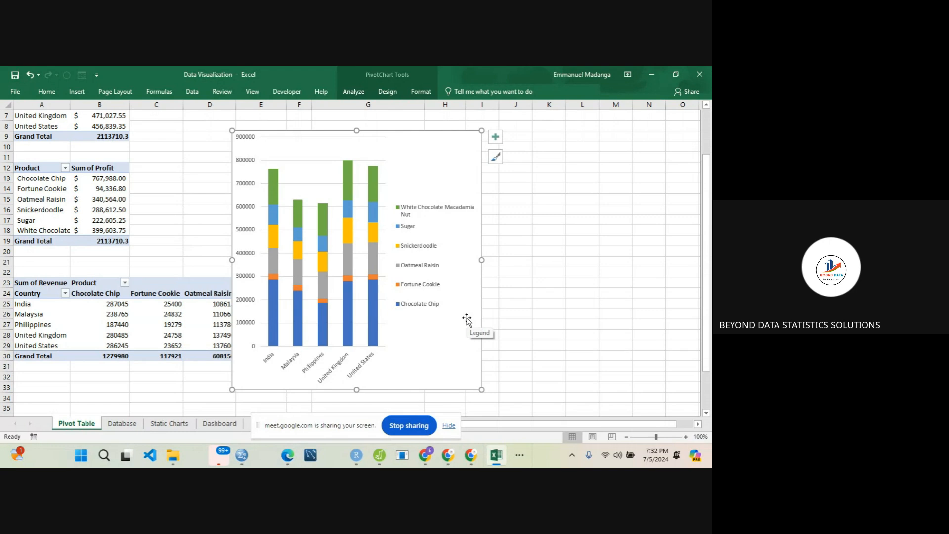
- Add a chart title to the revenue PivotChart reading "Sum of Revenue by Product per Country"
left_click(493, 140)
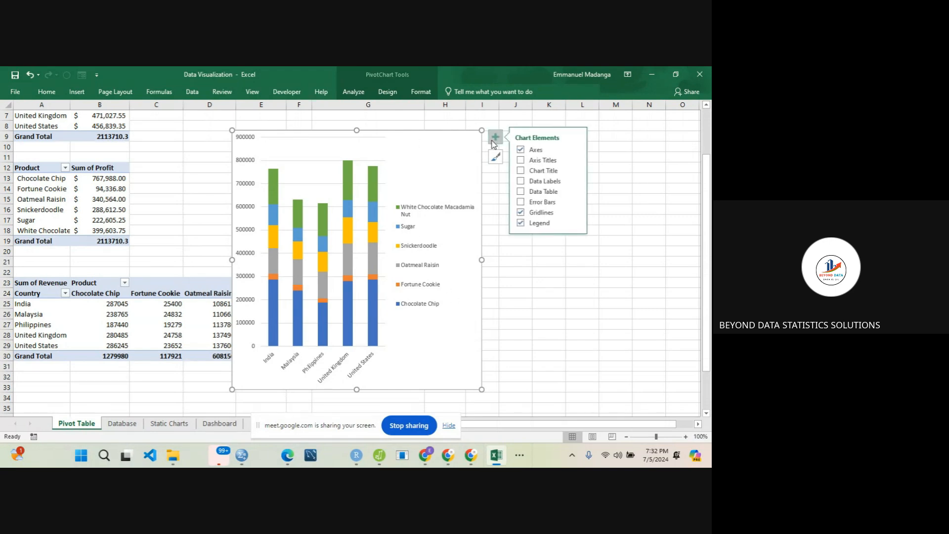
left_click(520, 171)
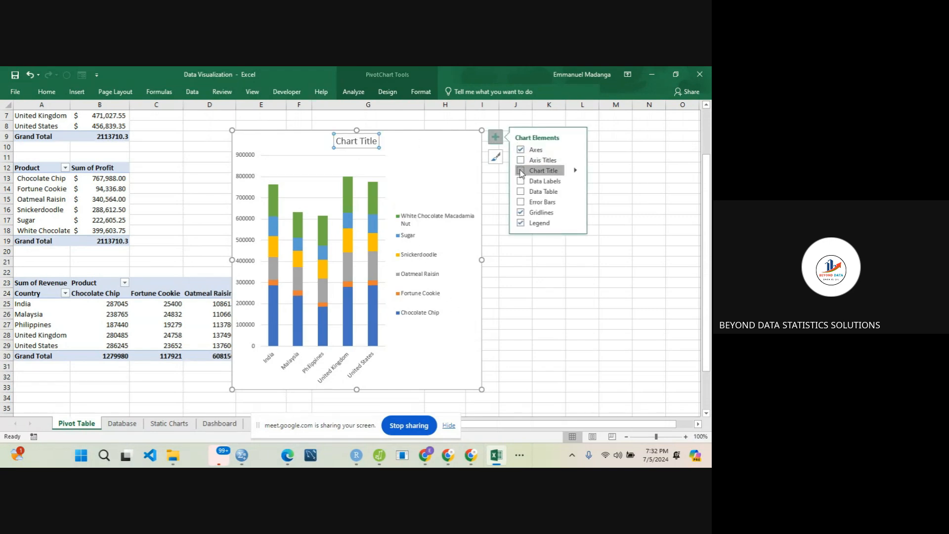
double_click(352, 141)
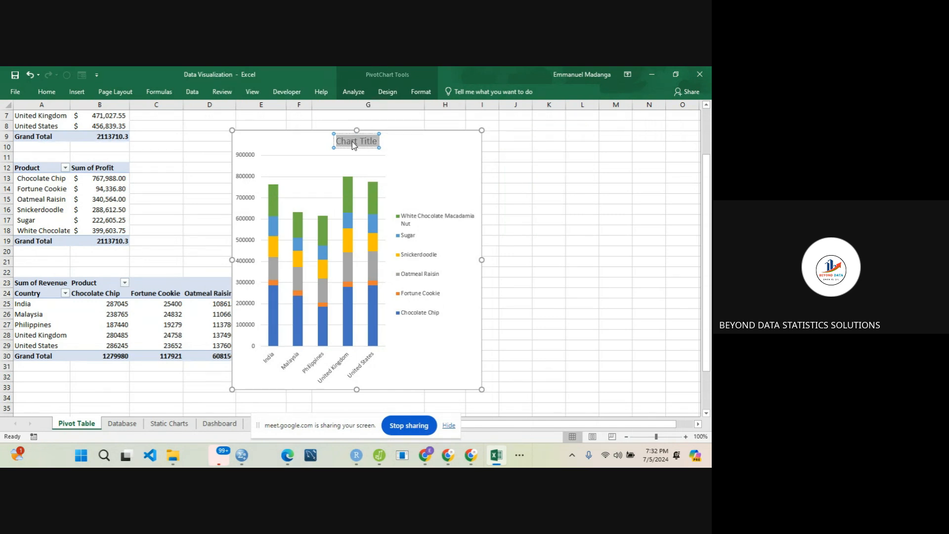
type("Sum of Revenue")
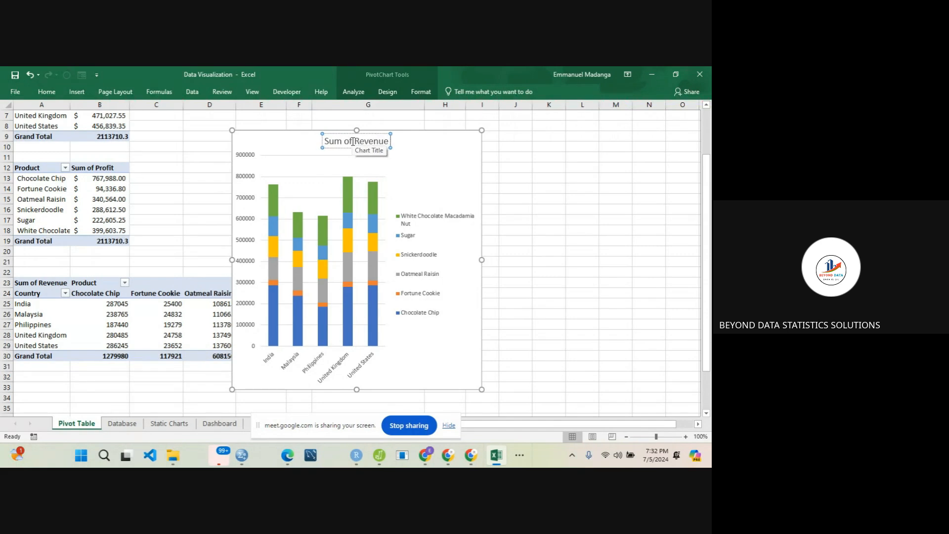
type(" by")
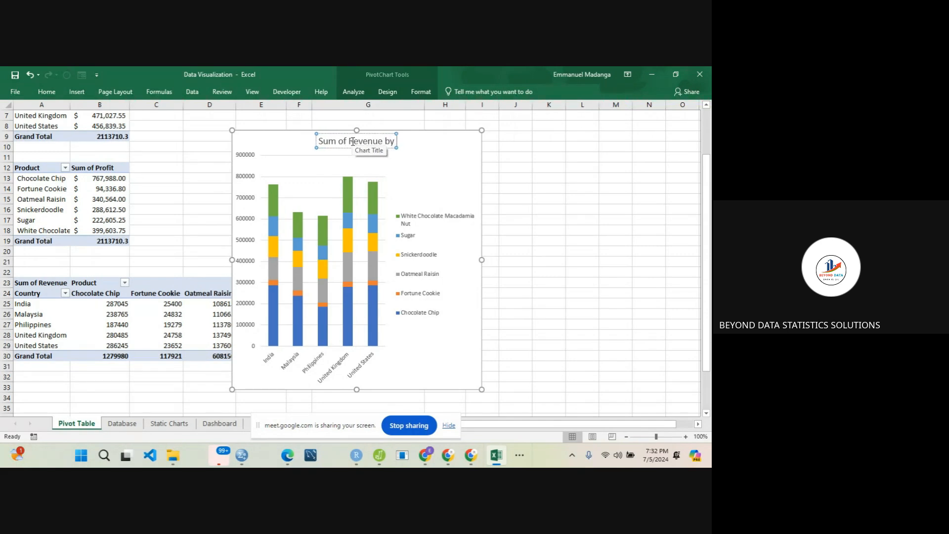
type(" Product")
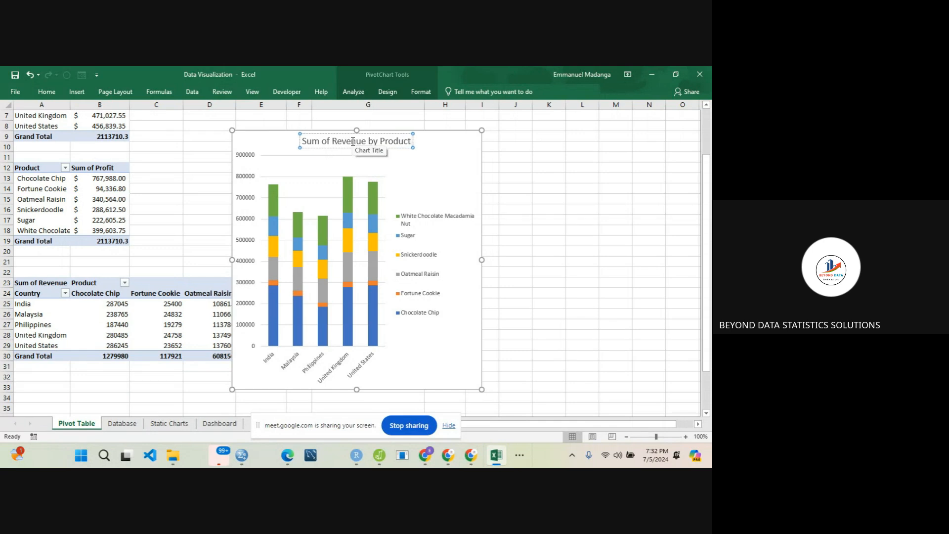
type(" per C")
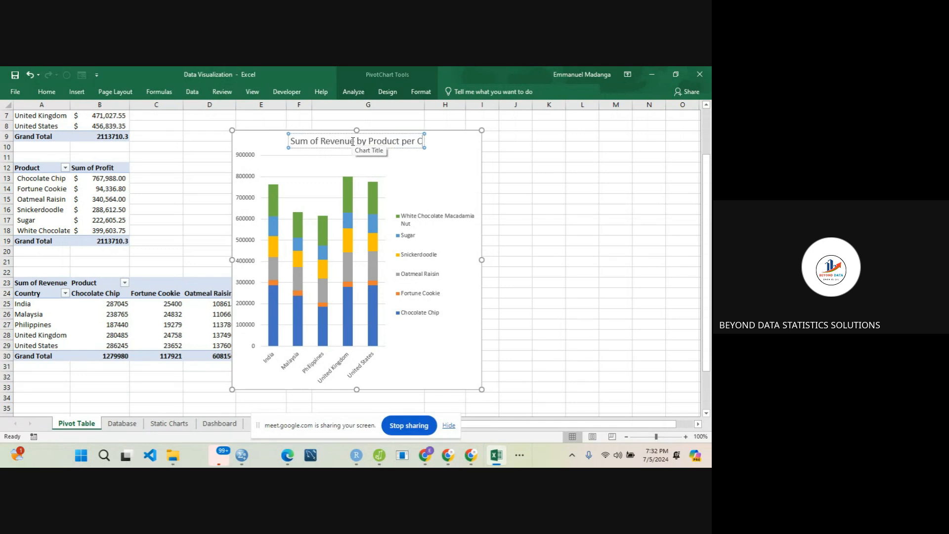
type("oun")
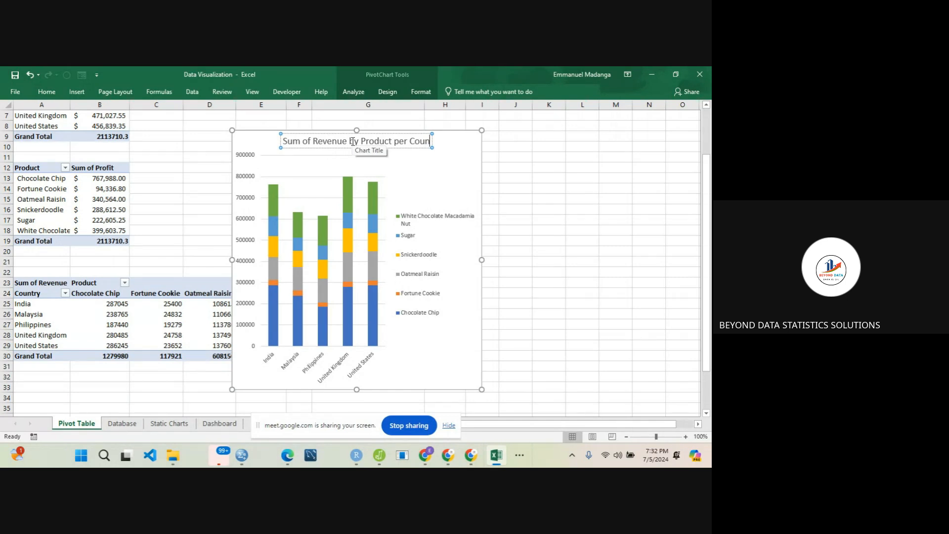
type("try")
left_click(465, 146)
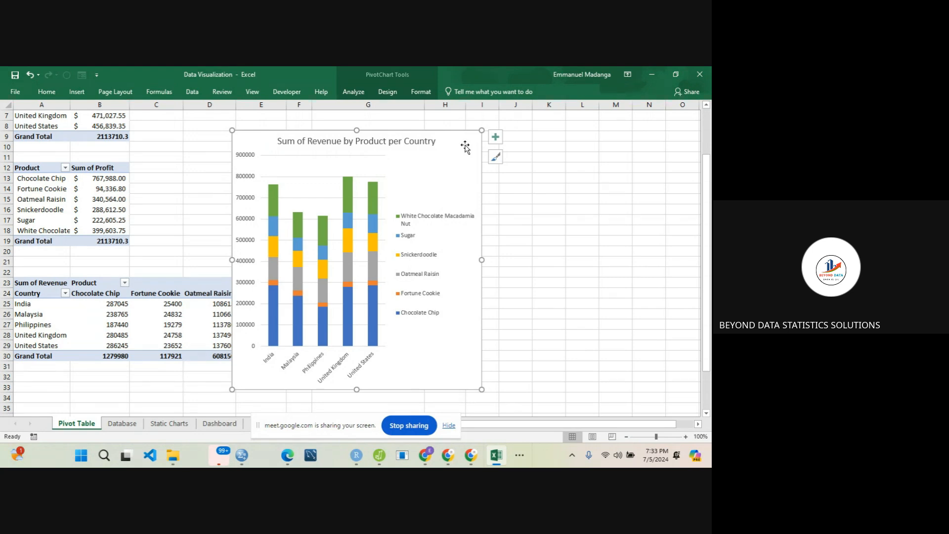
- Set the font colour of the revenue chart's title, legend and country axis labels to black
left_click(374, 141)
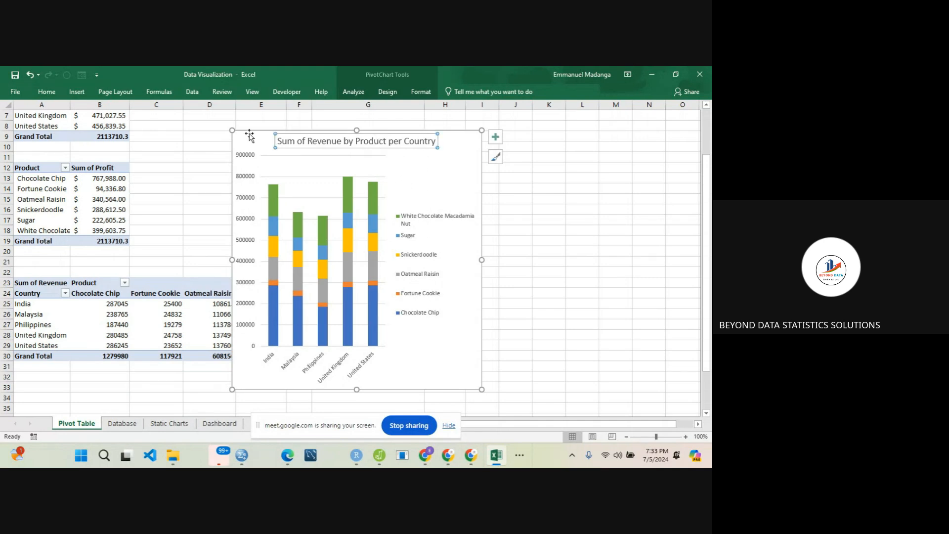
left_click(47, 92)
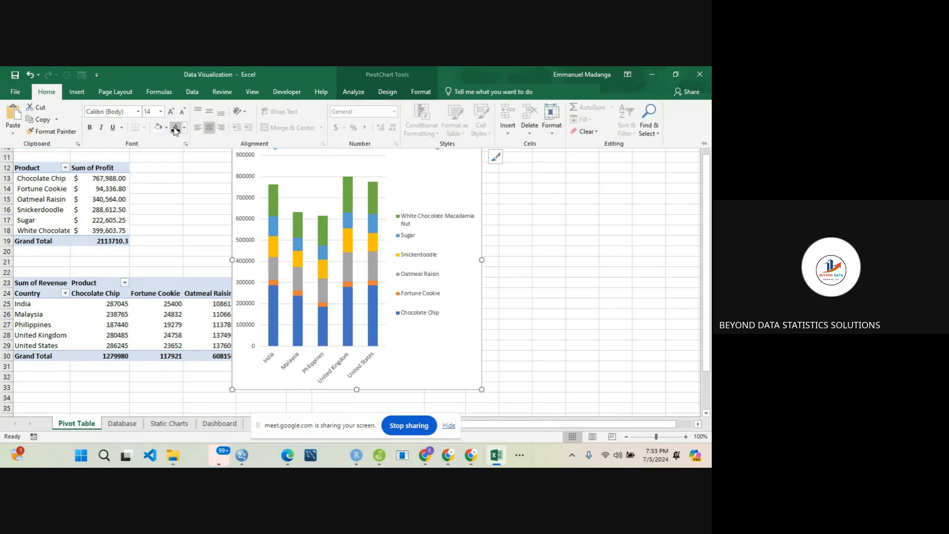
left_click(422, 227)
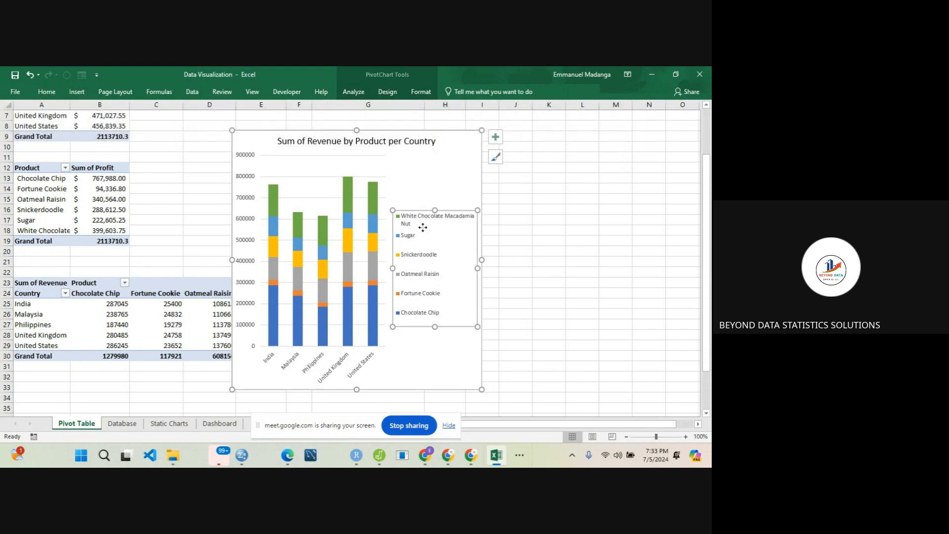
left_click(47, 92)
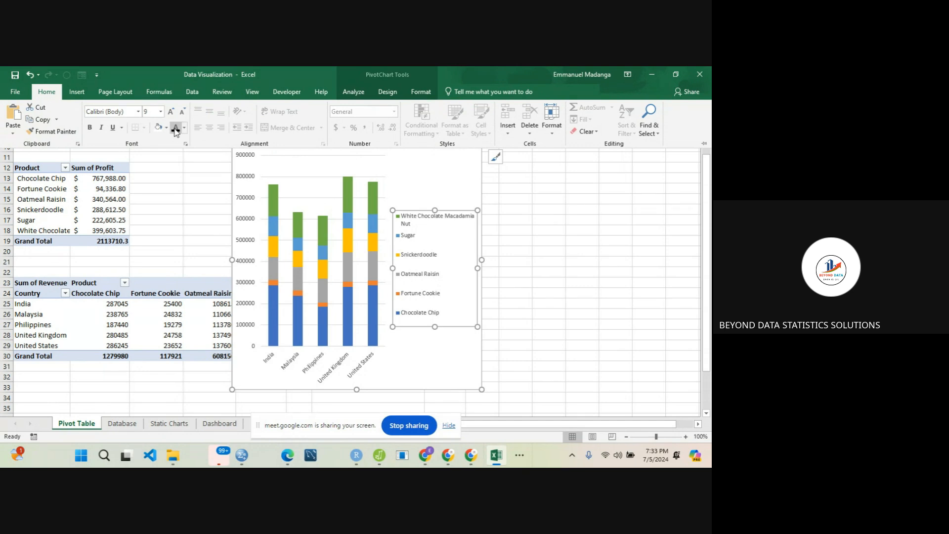
left_click(315, 367)
left_click(315, 367)
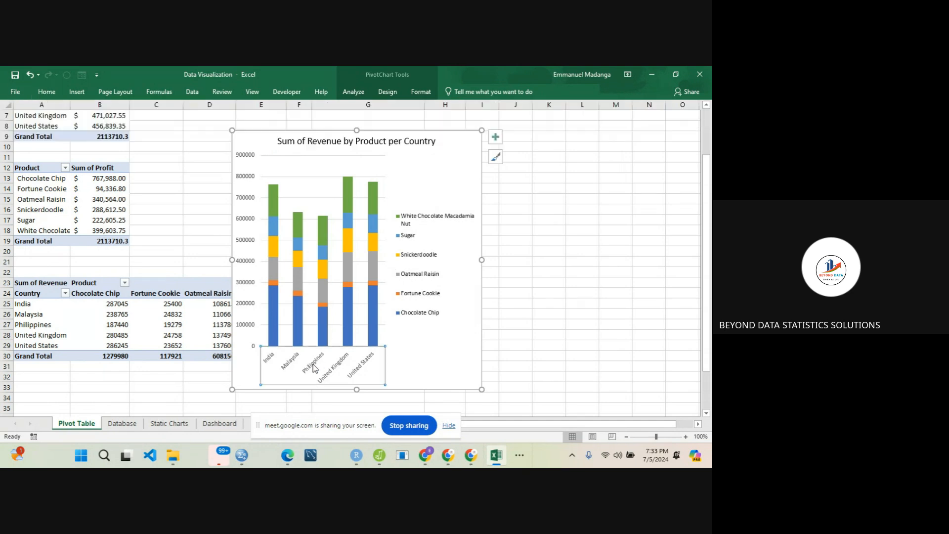
left_click(46, 91)
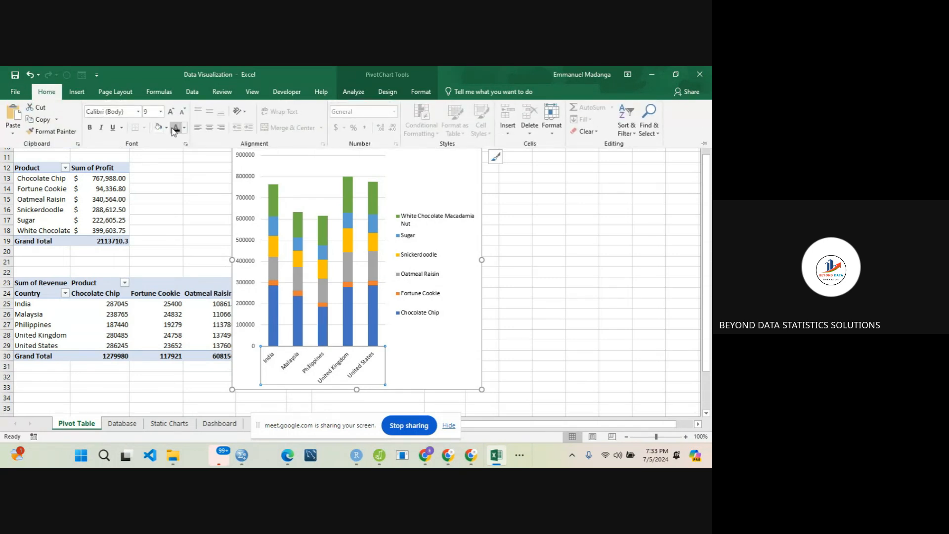
left_click(419, 361)
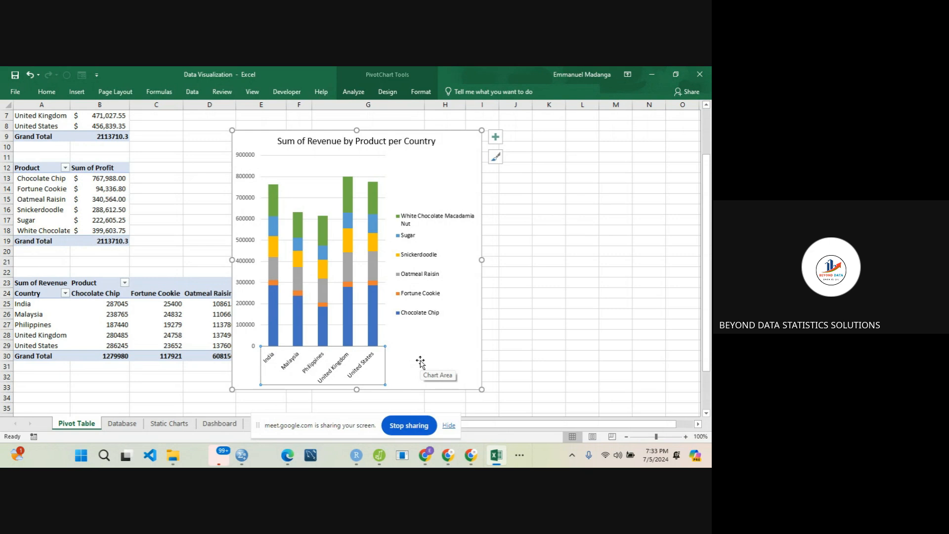
left_click(422, 342)
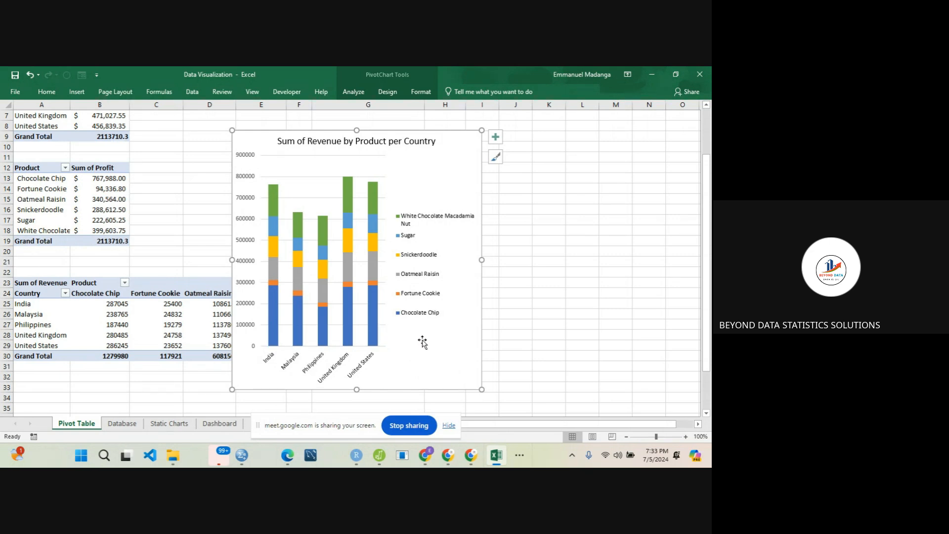
- Add axis titles to the revenue chart and name the horizontal axis "Country"
left_click(495, 137)
left_click(520, 160)
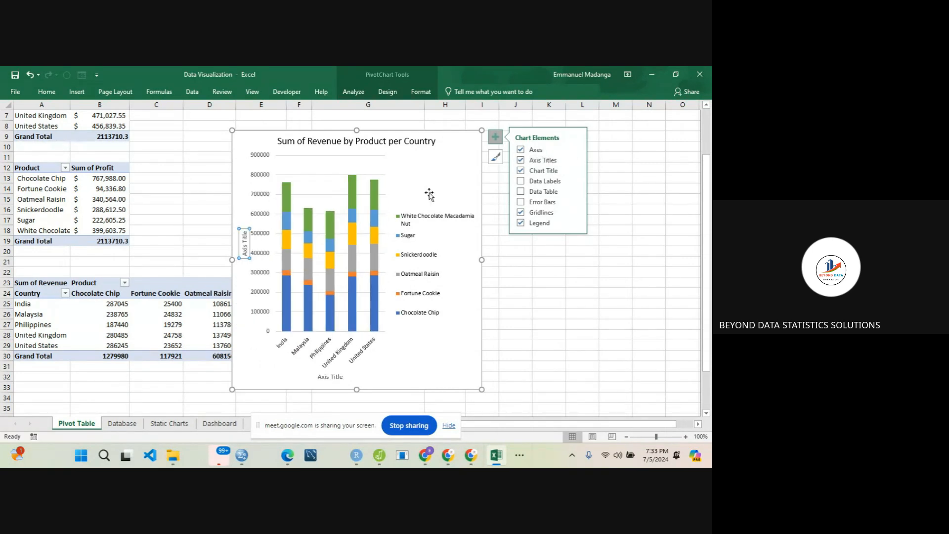
left_click(325, 376)
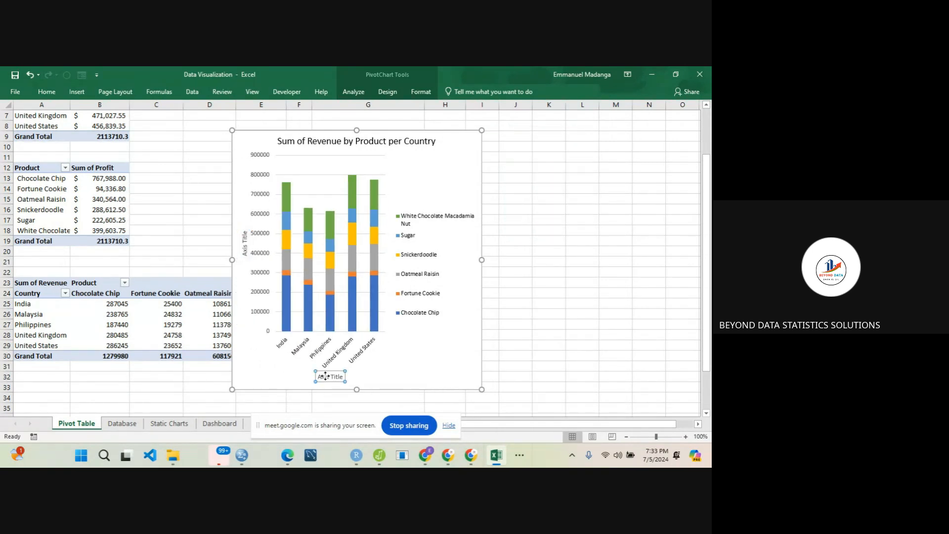
double_click(325, 376)
double_click(325, 377)
triple_click(325, 377)
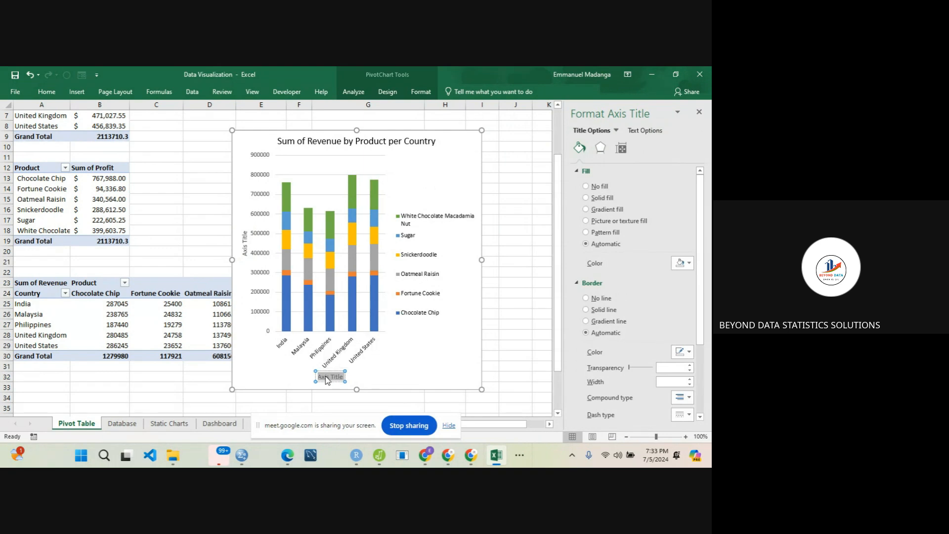
type("Country")
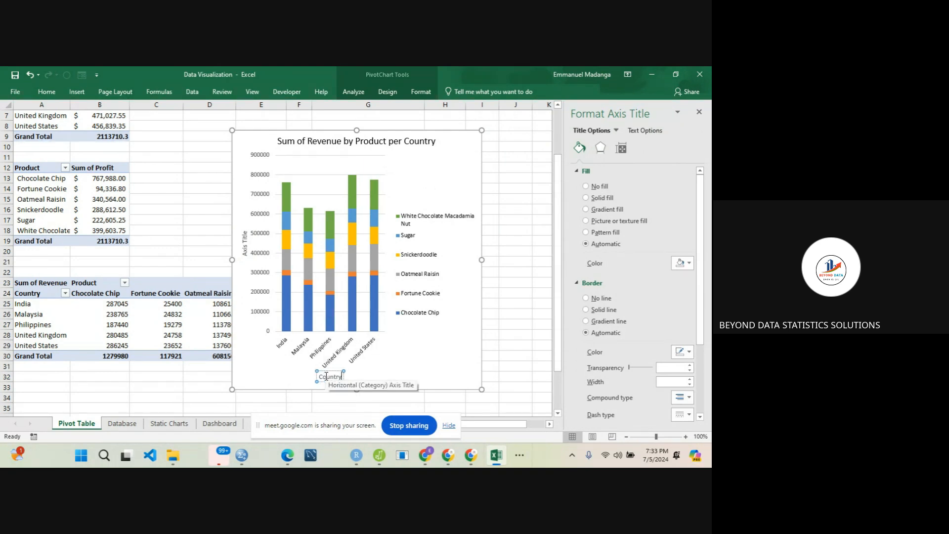
- Name the revenue chart's vertical axis "Sum of Revenue" and close the formatting pane
left_click(244, 243)
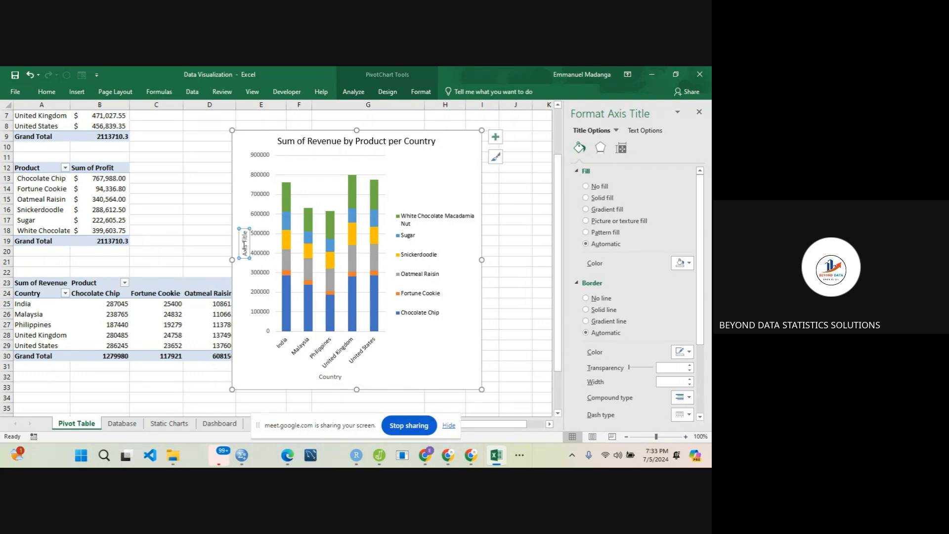
triple_click(244, 247)
type("Sum of Revenue")
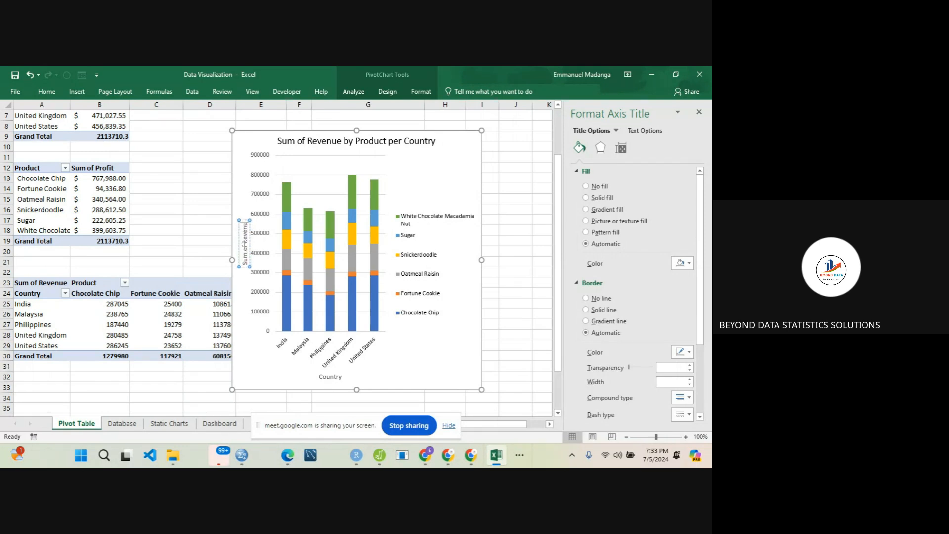
left_click(256, 371)
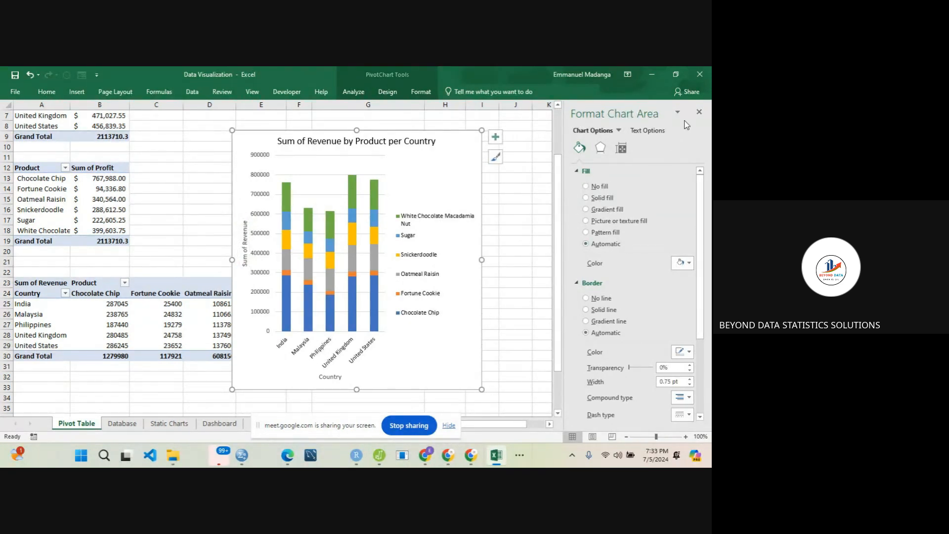
left_click(699, 112)
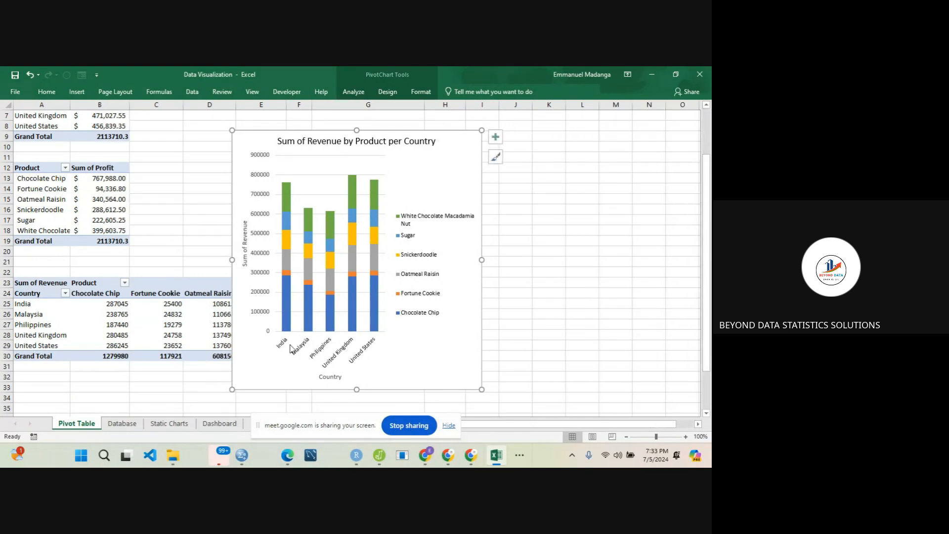
- Set the font colour of the revenue chart's "Country" and "Sum of Revenue" axis titles to black
left_click(334, 378)
left_click(55, 94)
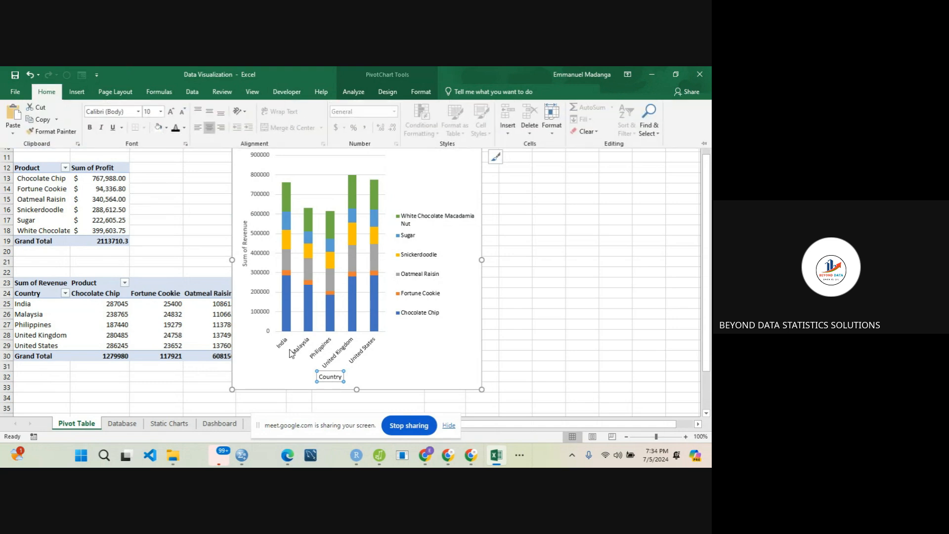
left_click(242, 252)
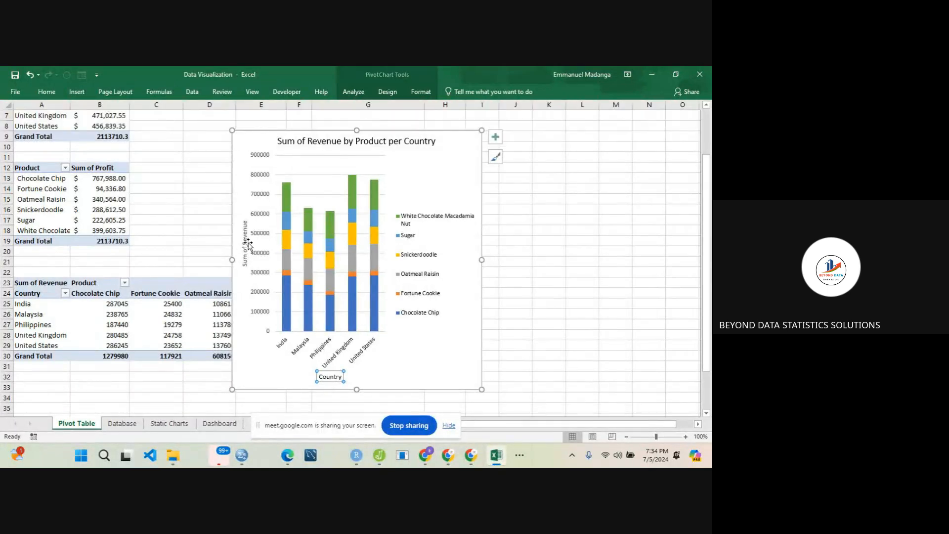
left_click(246, 246)
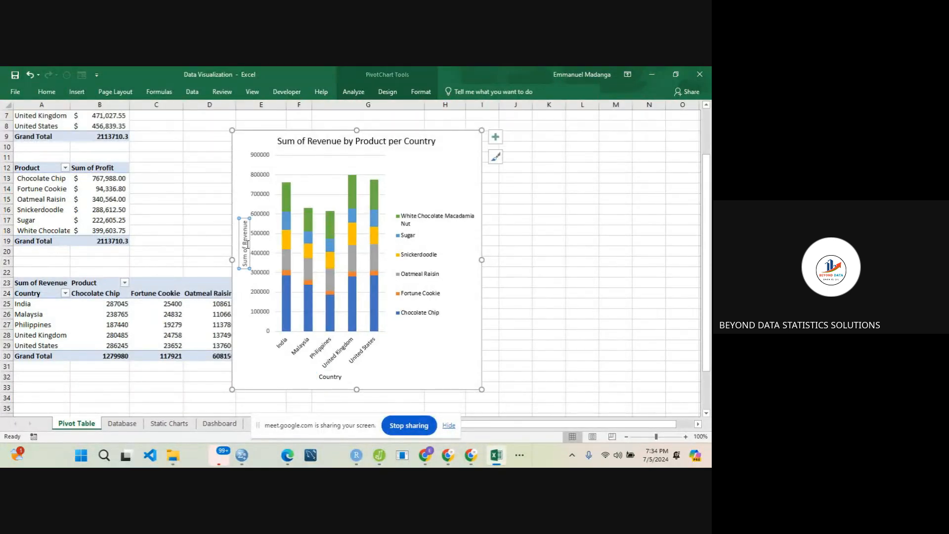
left_click(47, 92)
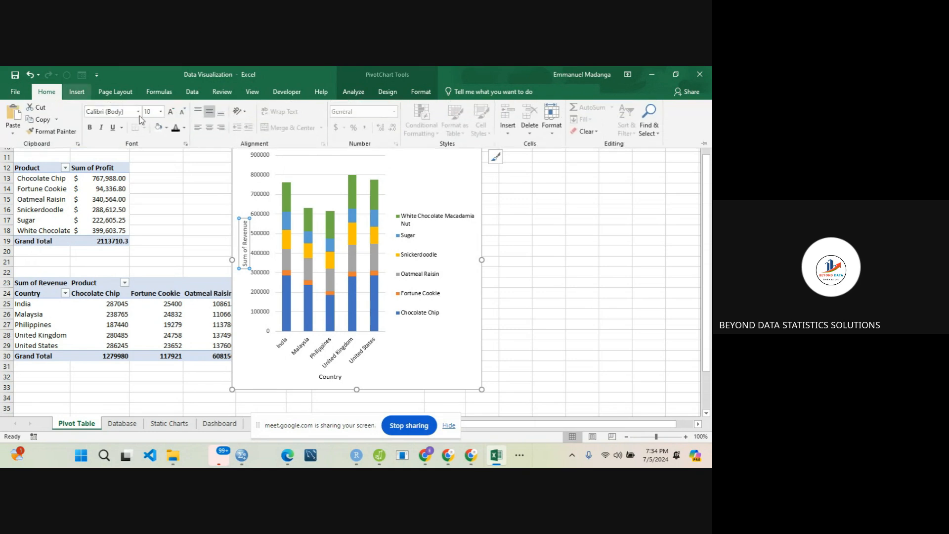
left_click(175, 128)
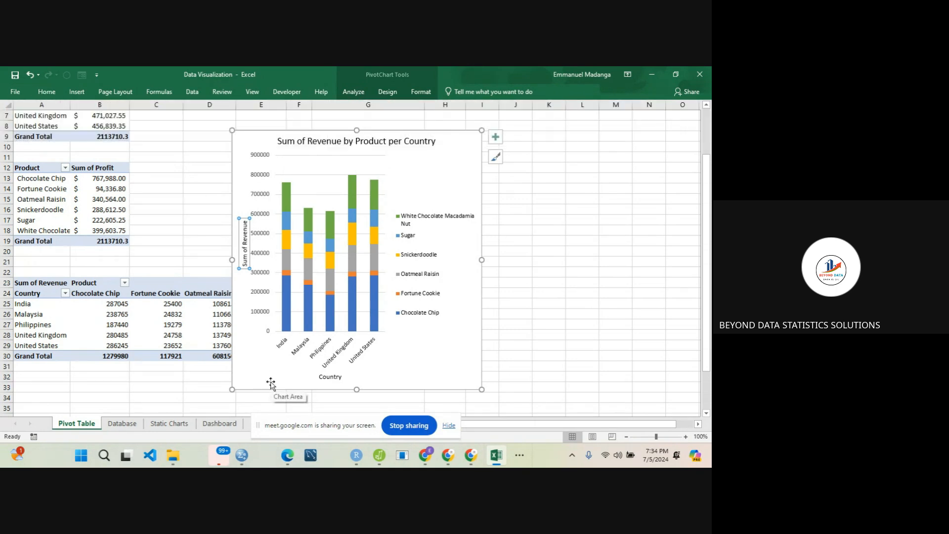
- Move the revenue PivotChart from the Pivot Table sheet to the Dashboard sheet, directly below the Profit by Product chart
left_click(270, 367)
key("ctrl+x")
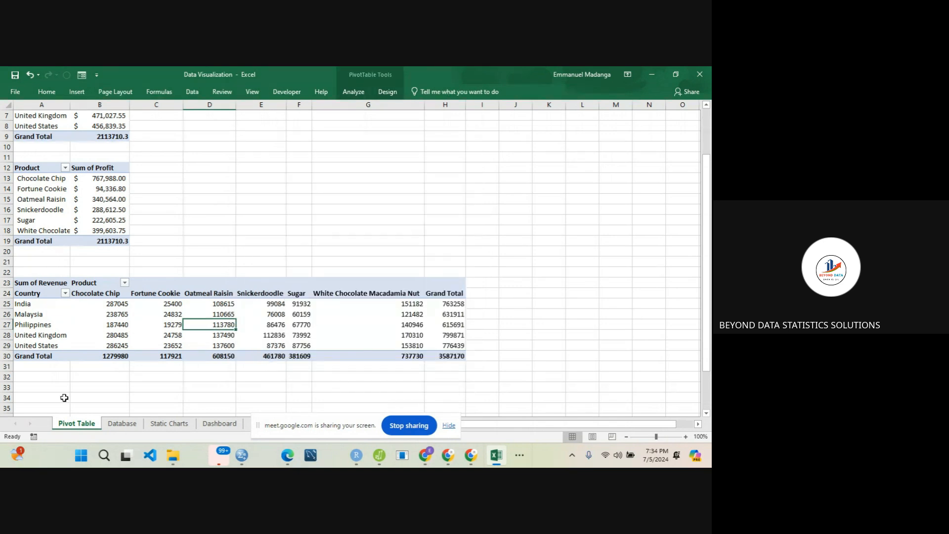
left_click(214, 425)
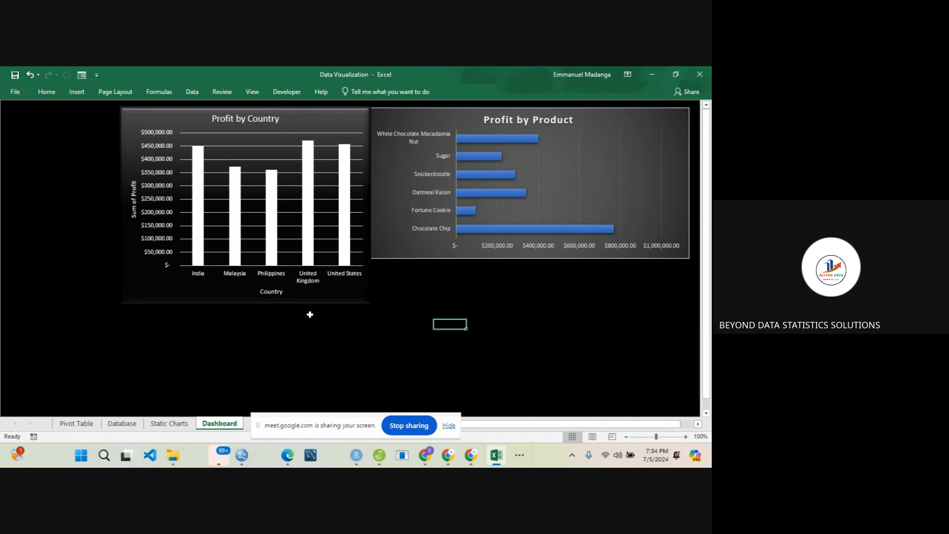
left_click(438, 293)
key("ctrl+v")
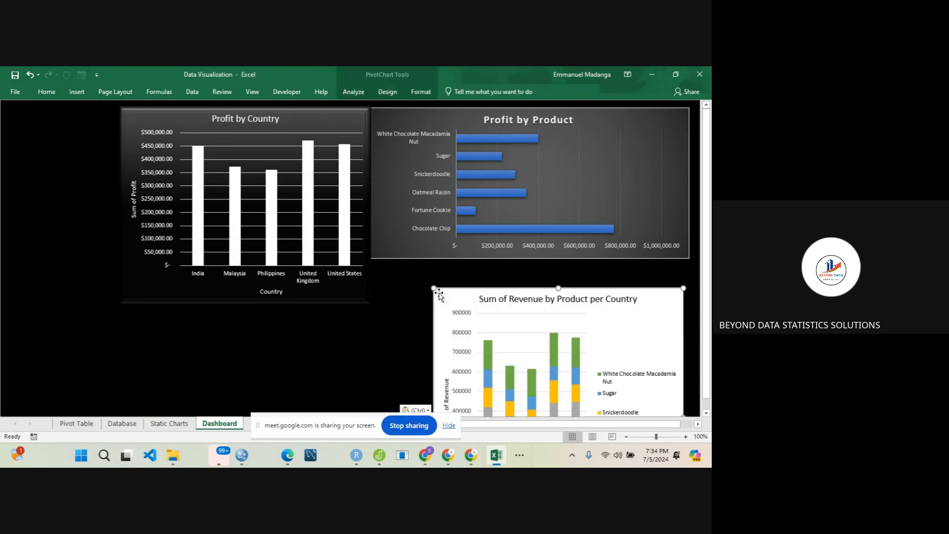
left_click_drag(480, 309, 481, 281)
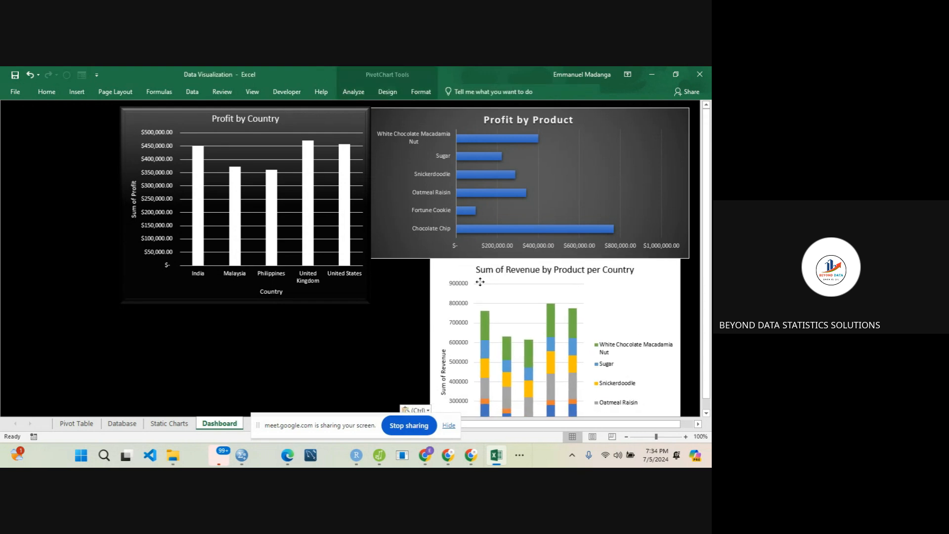
- Shrink the Profit by Product chart slightly, then make the Profit by Country chart narrower and align it beside it
left_click(383, 167)
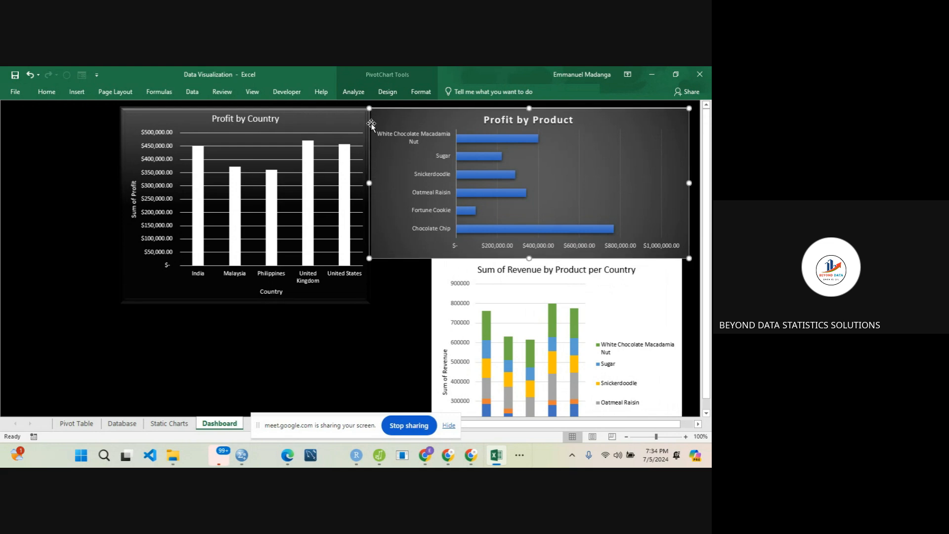
left_click_drag(370, 109, 395, 114)
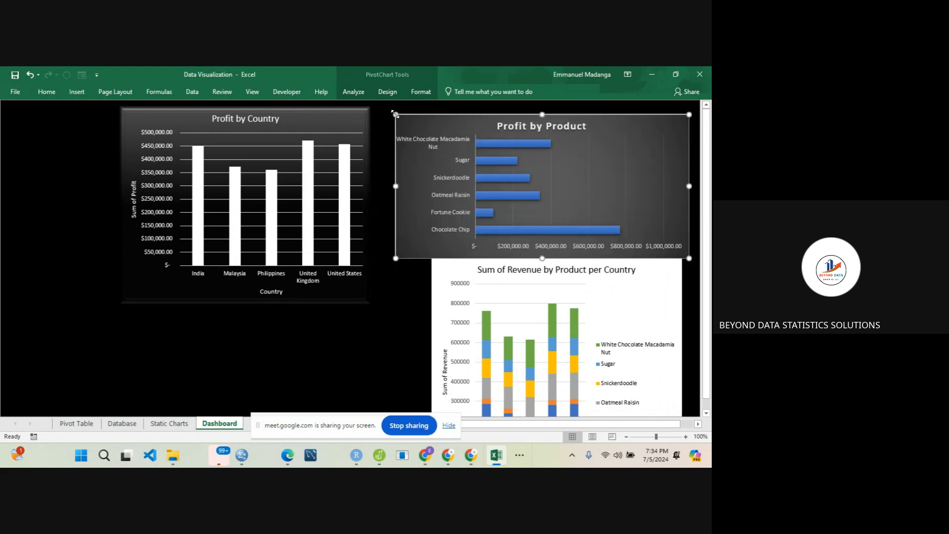
left_click(303, 124)
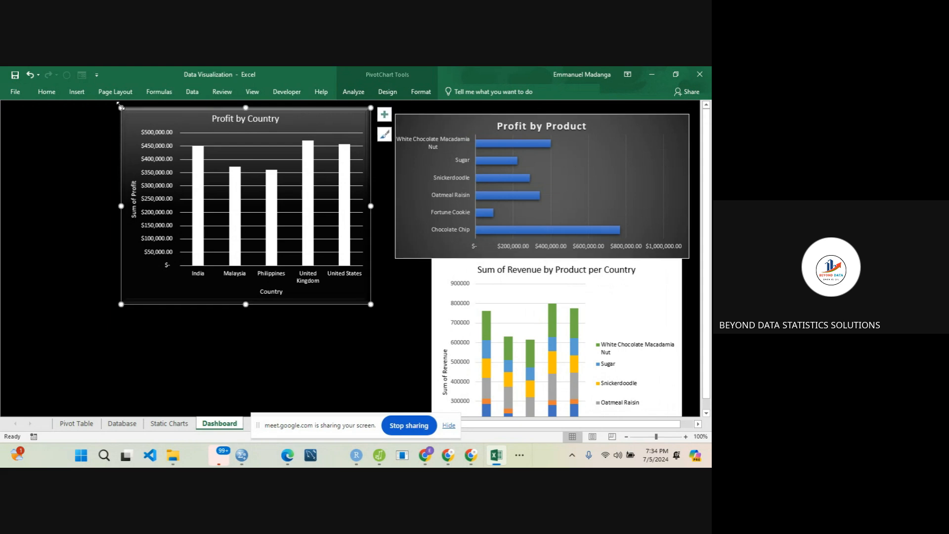
left_click_drag(120, 106, 185, 118)
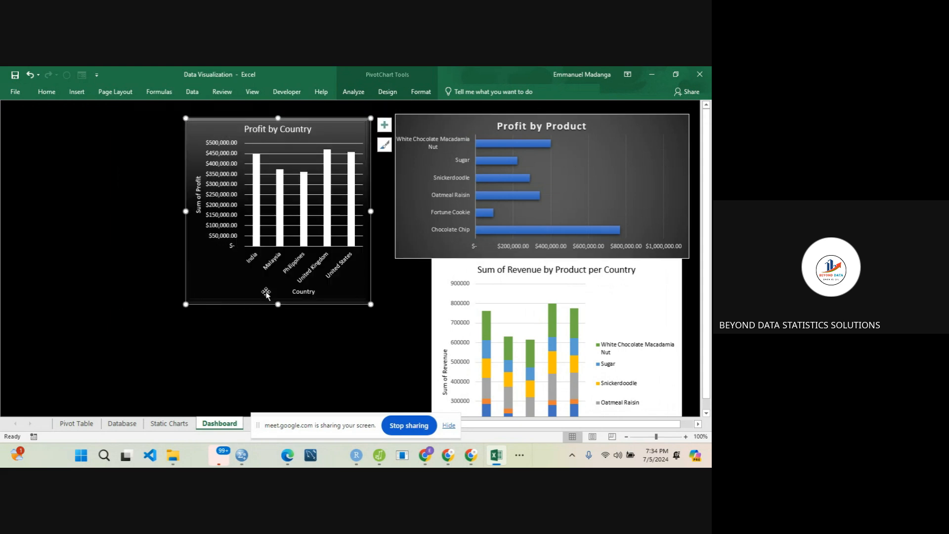
left_click_drag(278, 305, 279, 318)
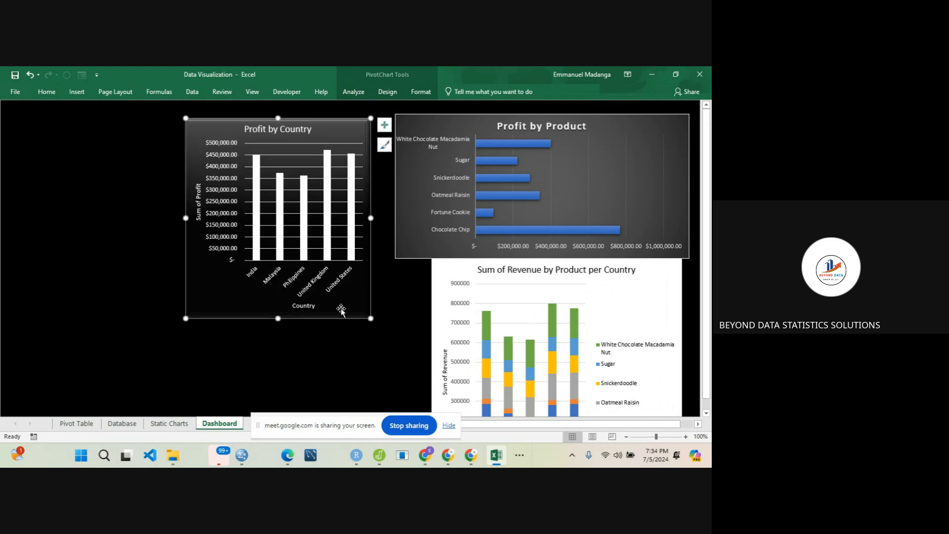
left_click_drag(341, 310, 363, 304)
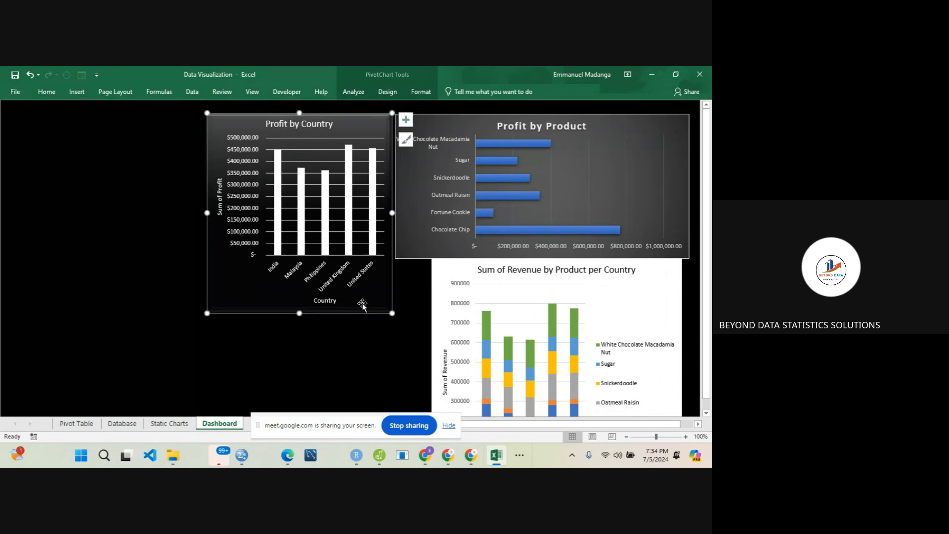
- Narrow the revenue chart and place it directly below the Profit by Country chart, roughly matching that chart's width
left_click(437, 292)
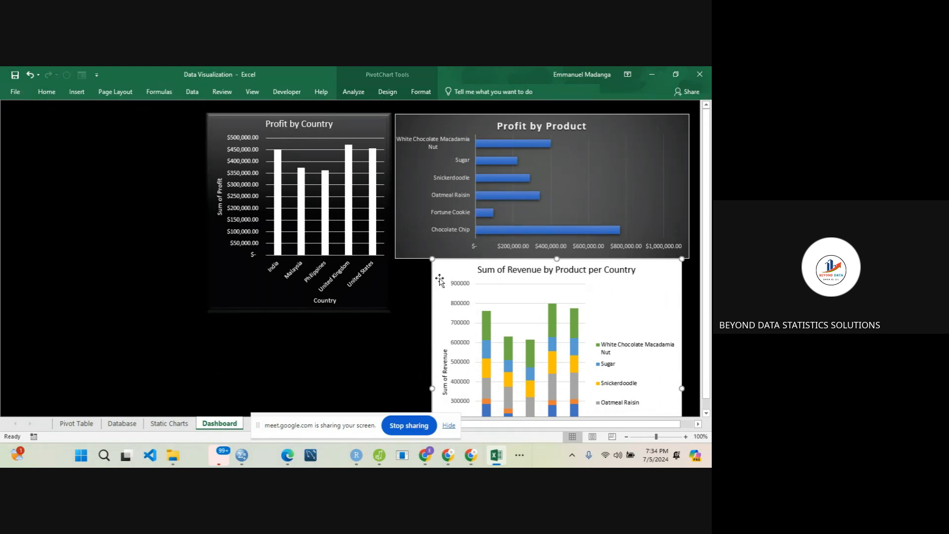
left_click_drag(432, 259, 474, 264)
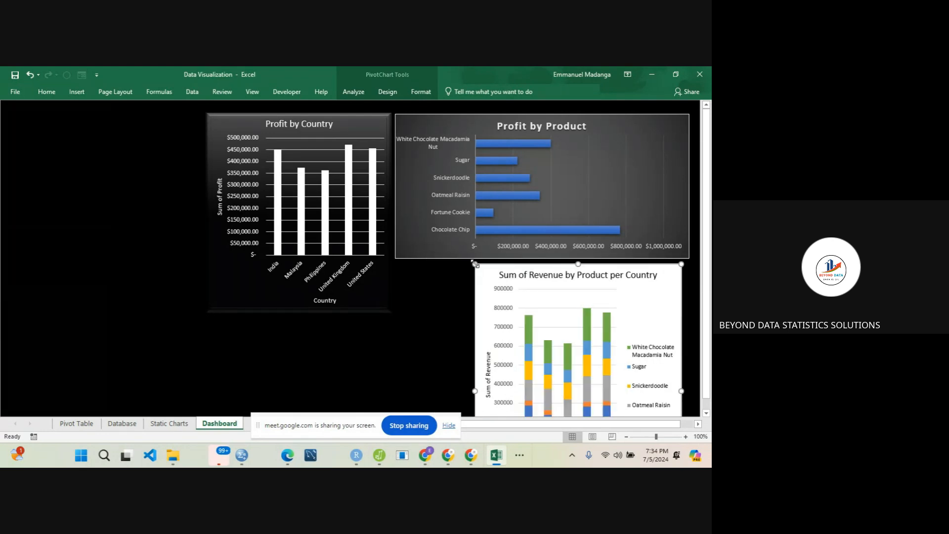
left_click_drag(473, 392, 454, 391)
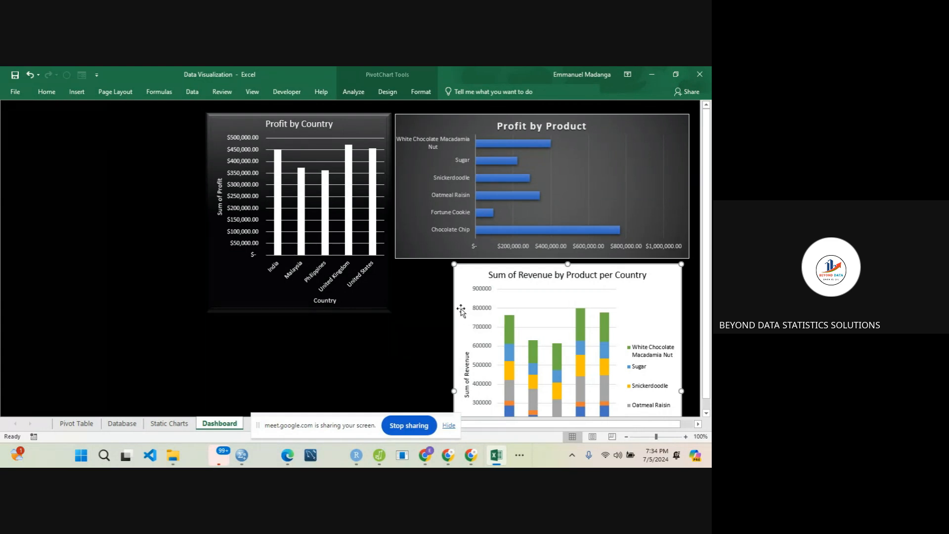
left_click_drag(460, 309, 209, 358)
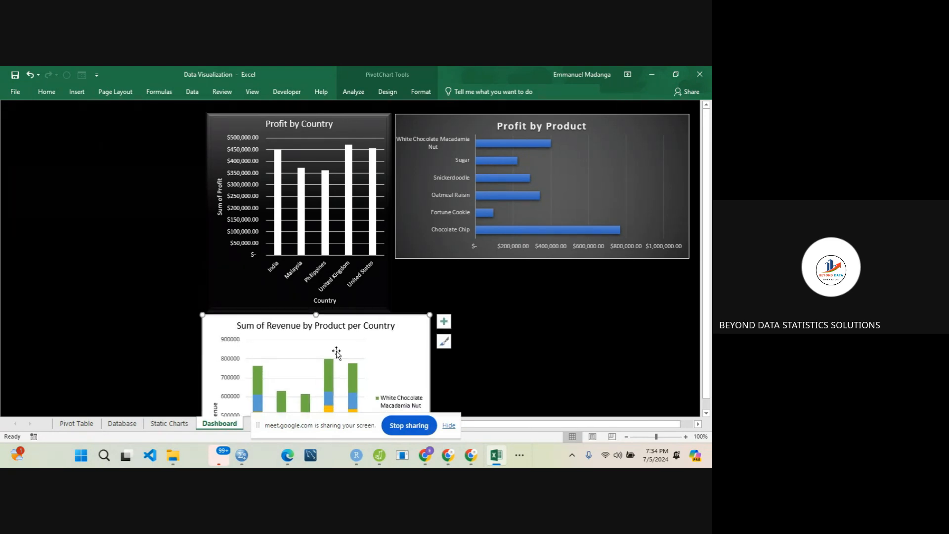
left_click_drag(429, 312, 399, 312)
left_click(491, 316)
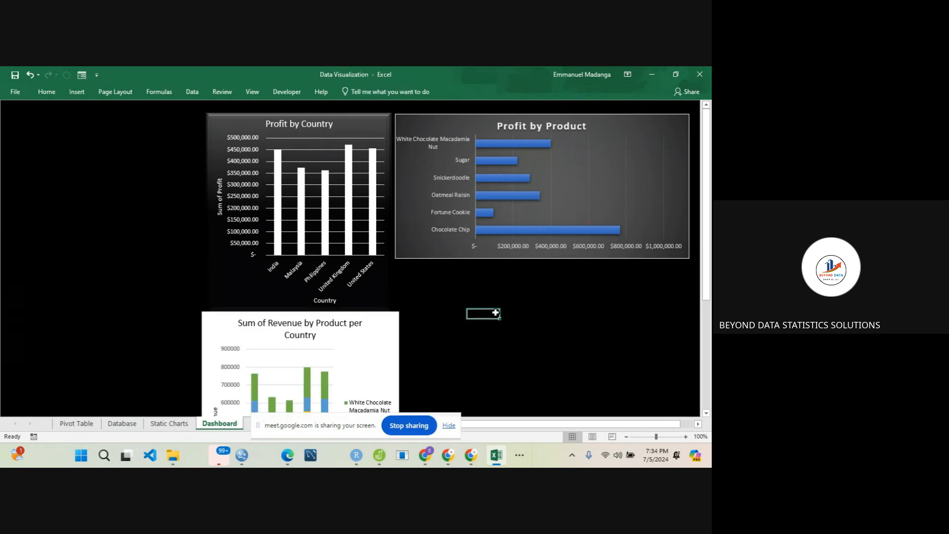
- Give the Profit by Country chart area a white outline
left_click(375, 301)
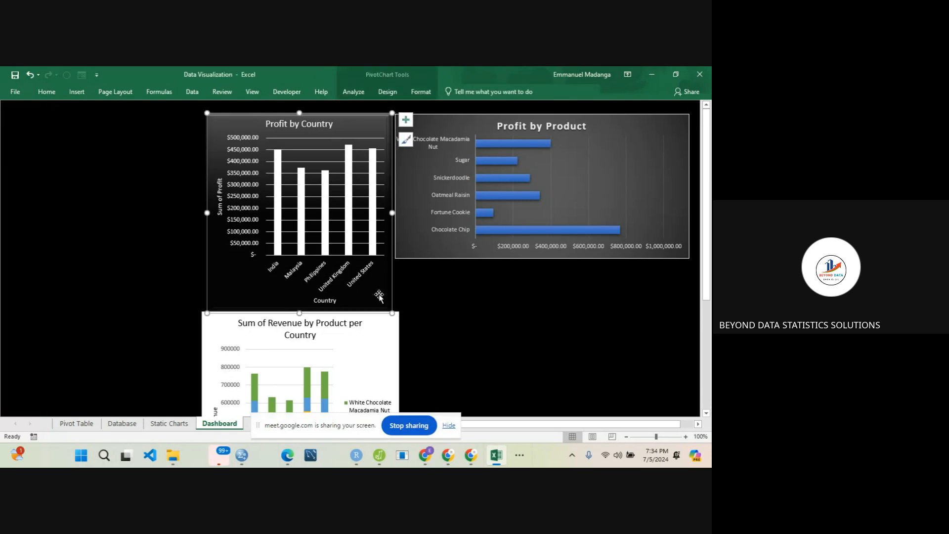
right_click(380, 296)
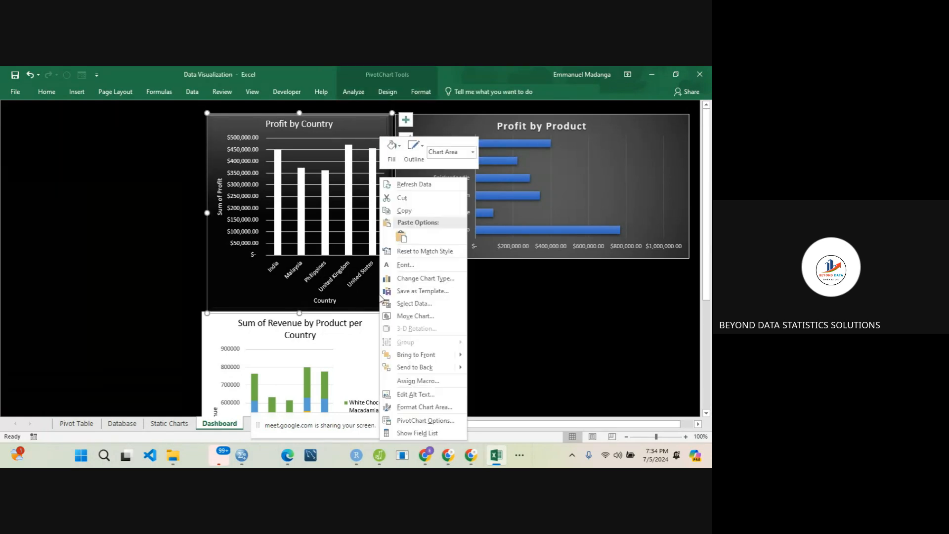
left_click(414, 149)
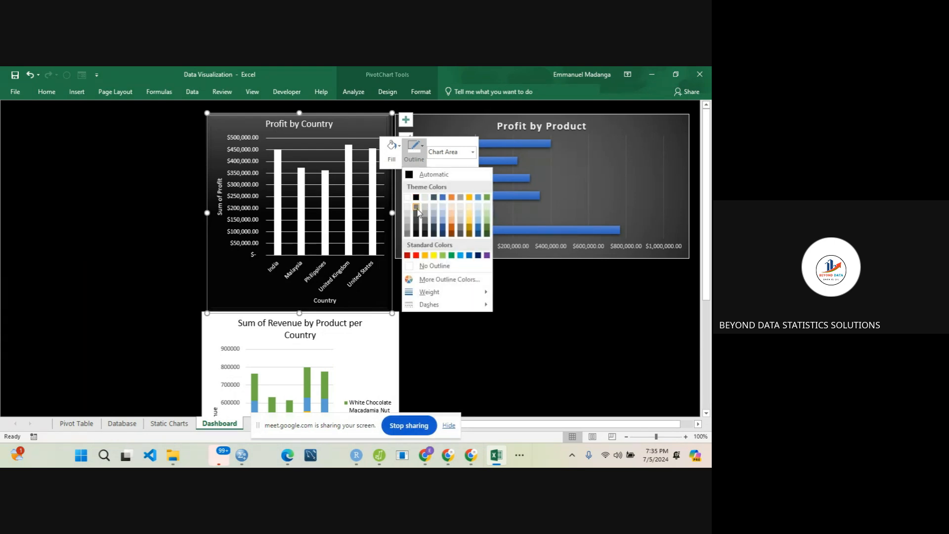
left_click(407, 197)
left_click(153, 219)
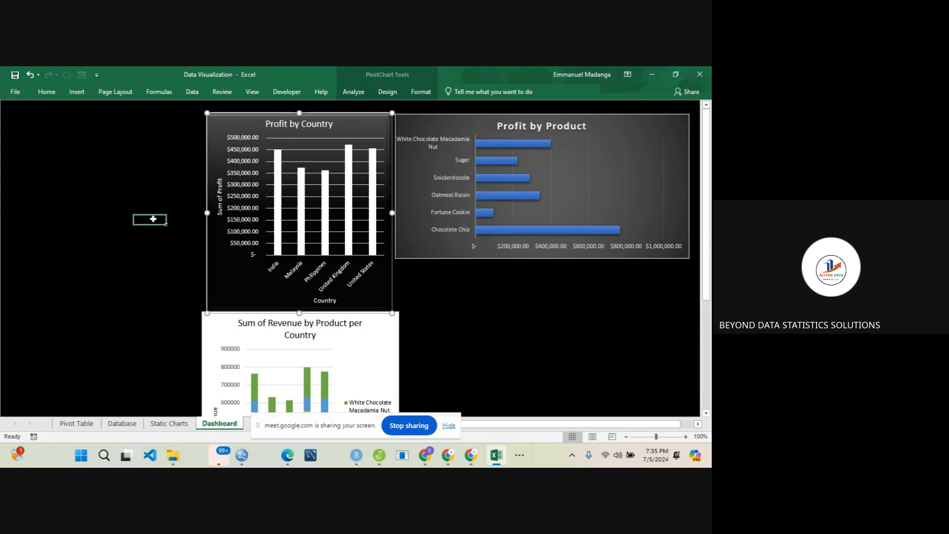
- Shift the revenue chart slightly down to leave a small gap below the Profit by Country chart, and check its full layout
left_click_drag(222, 334, 222, 339)
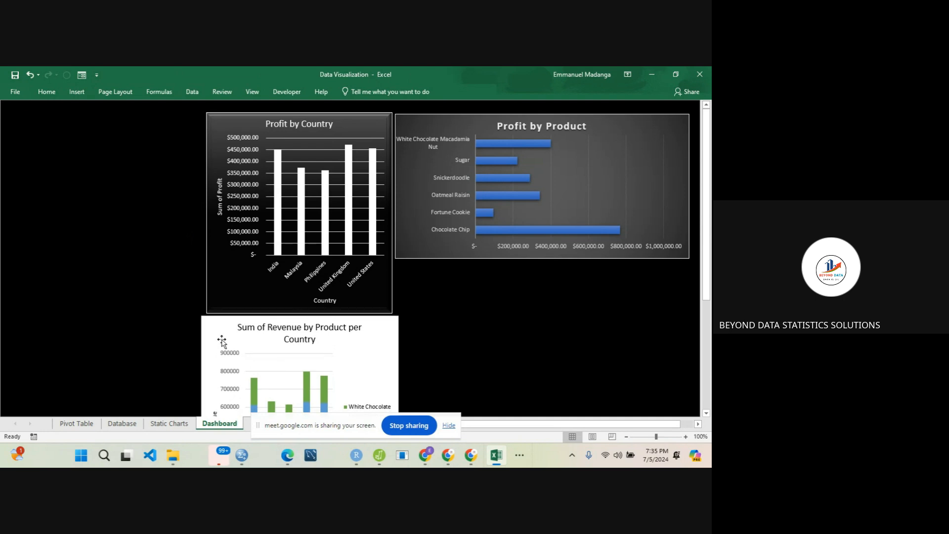
left_click(112, 282)
mouse_move(706, 206)
left_mouse_down()
mouse_move(706, 320)
mouse_move(710, 207)
left_mouse_up()
left_click_drag(706, 206, 709, 302)
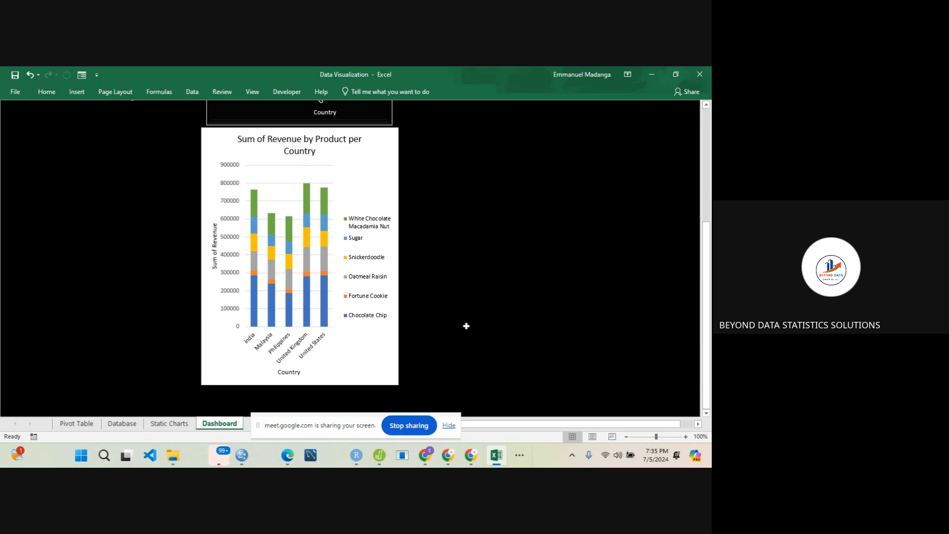
left_click(401, 427)
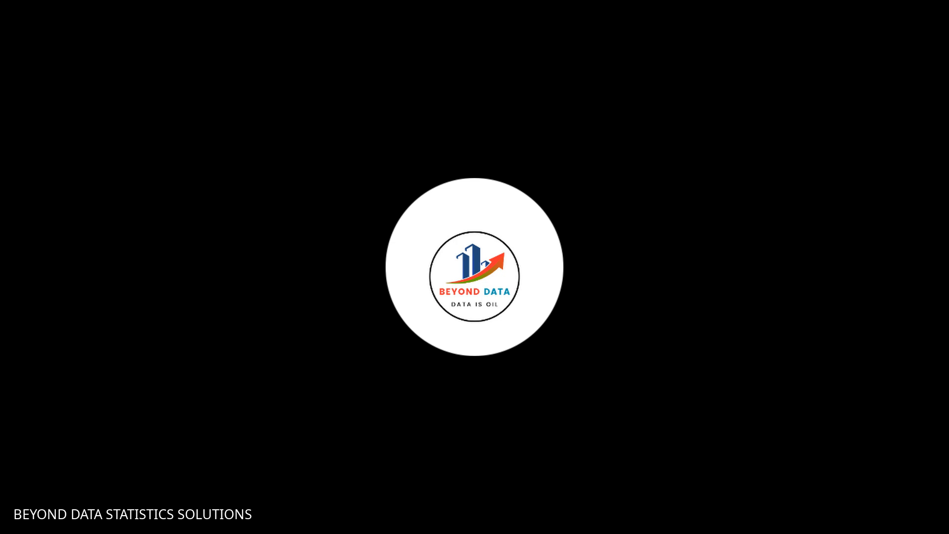
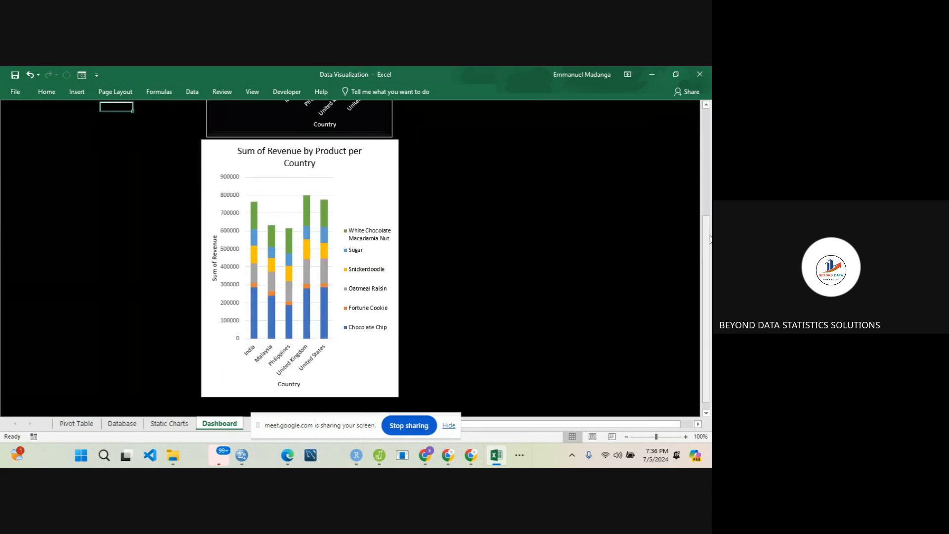
- Copy the profit-by-country PivotTable on the Pivot Table sheet to cell G2 and autofit column H
left_click(77, 423)
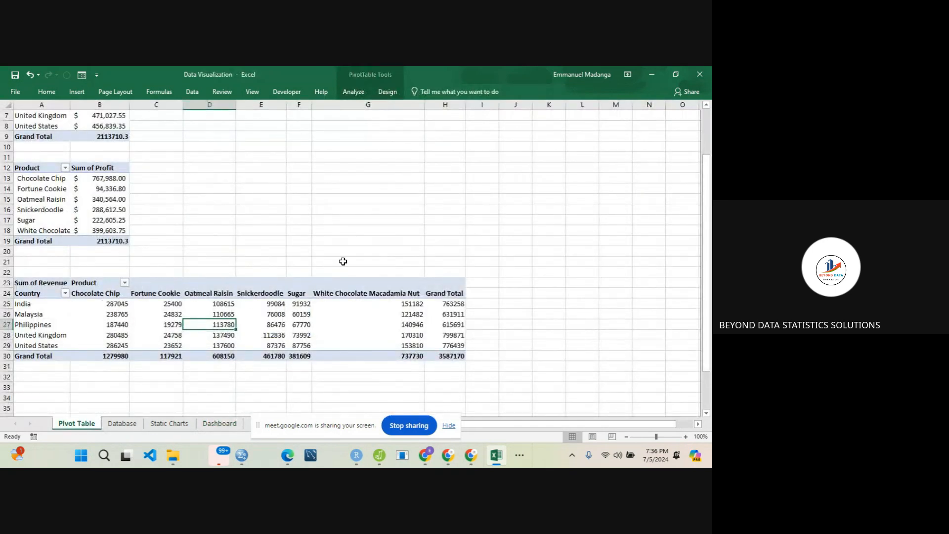
left_click_drag(707, 197, 710, 135)
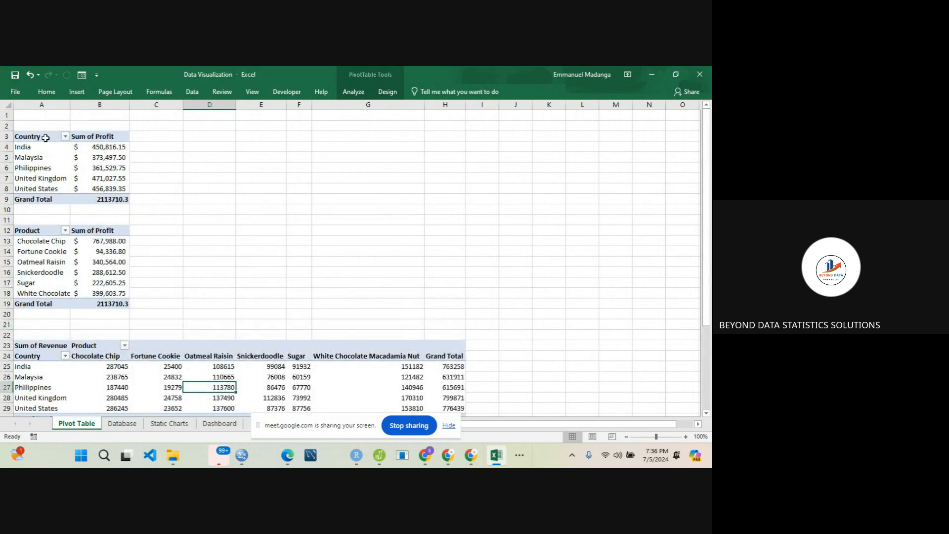
left_click_drag(45, 137, 105, 197)
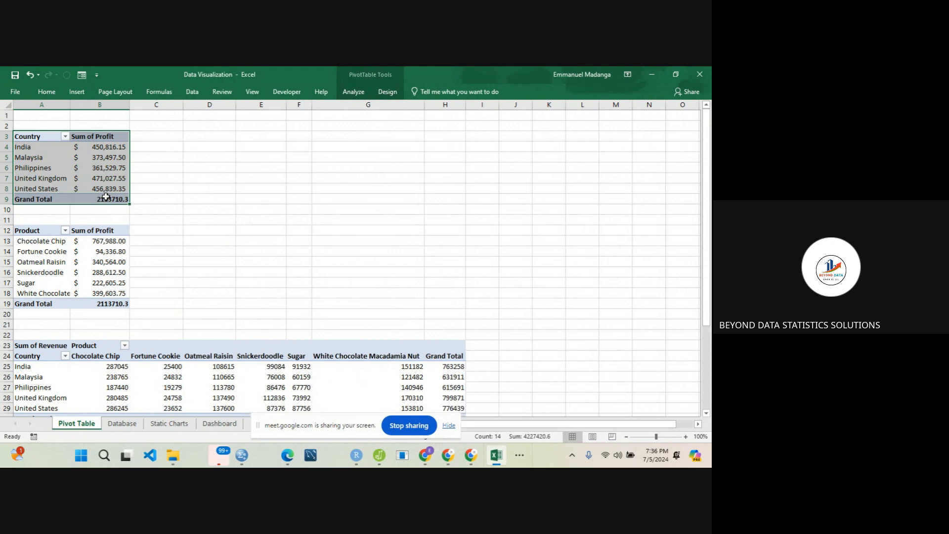
key("ctrl+c")
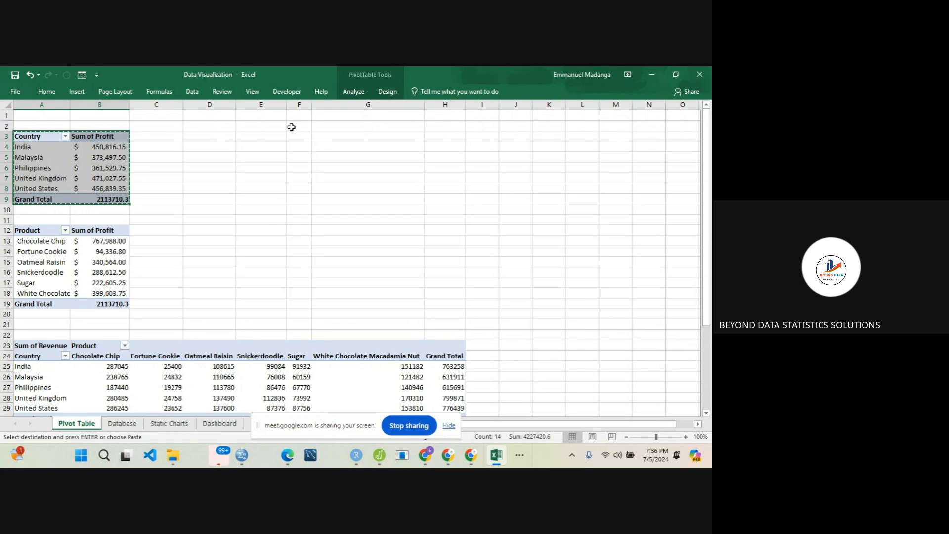
left_click(331, 127)
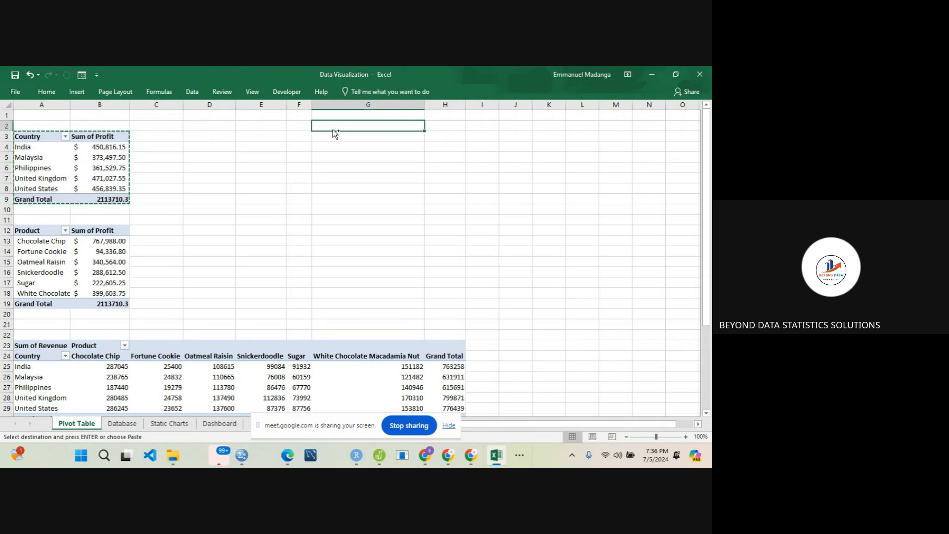
key("ctrl+v")
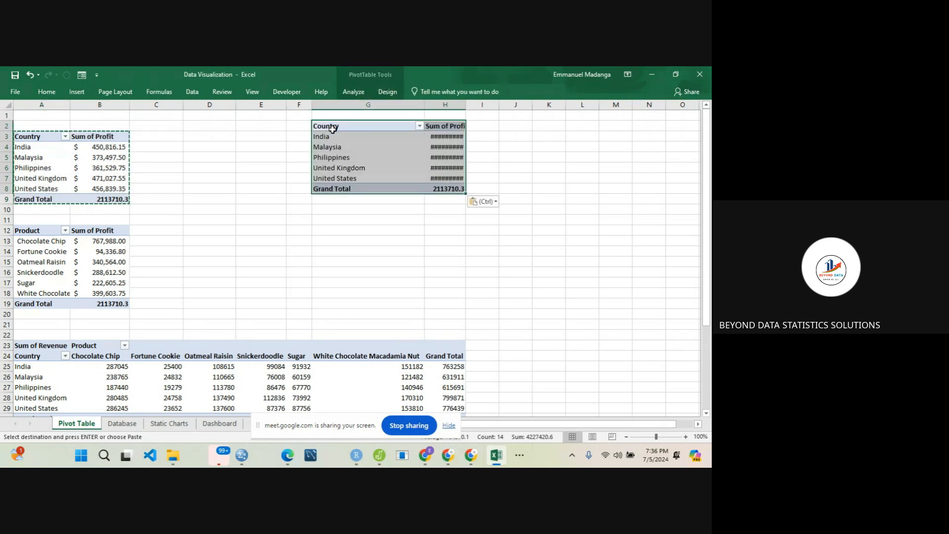
double_click(462, 109)
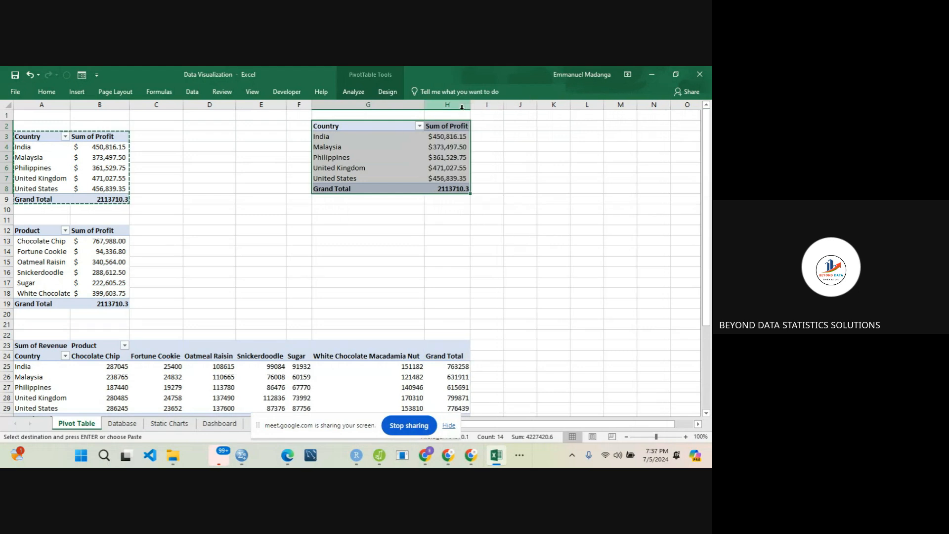
- Extract the records behind Malaysia's profit in the copied PivotTable to a new sheet, and return to the Pivot Table sheet
double_click(444, 143)
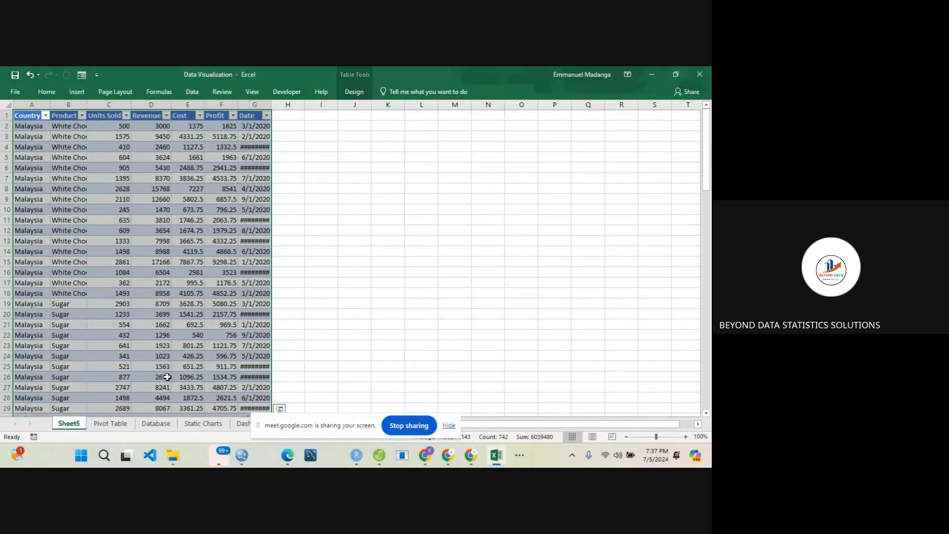
right_click(76, 427)
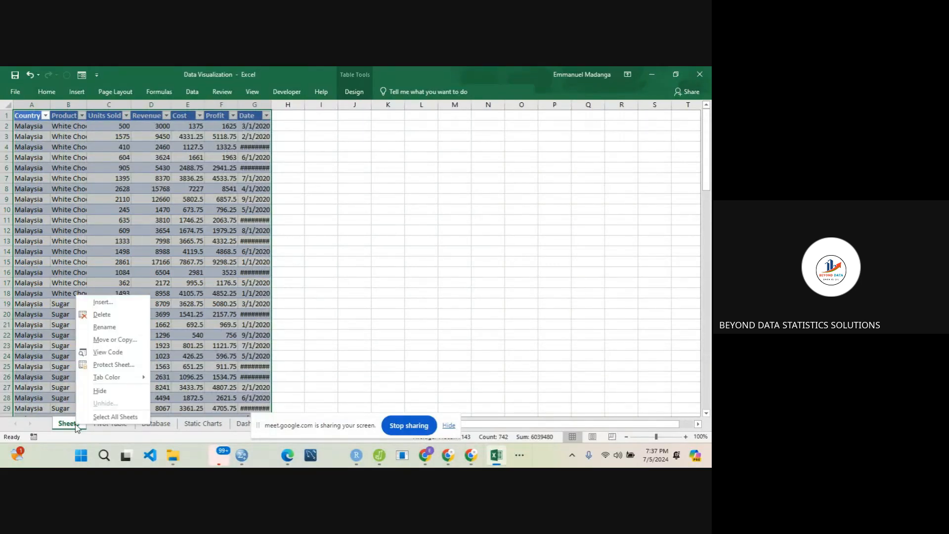
left_click(105, 317)
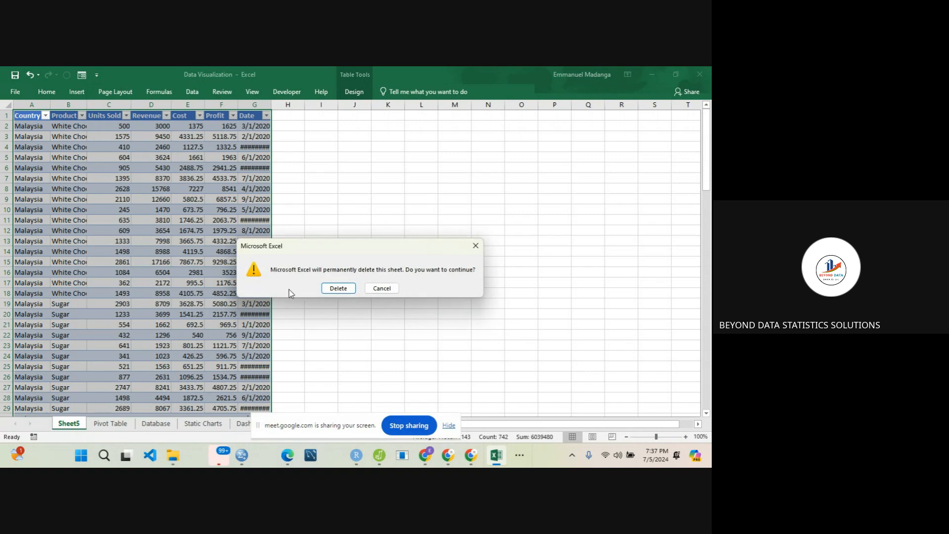
left_click(383, 288)
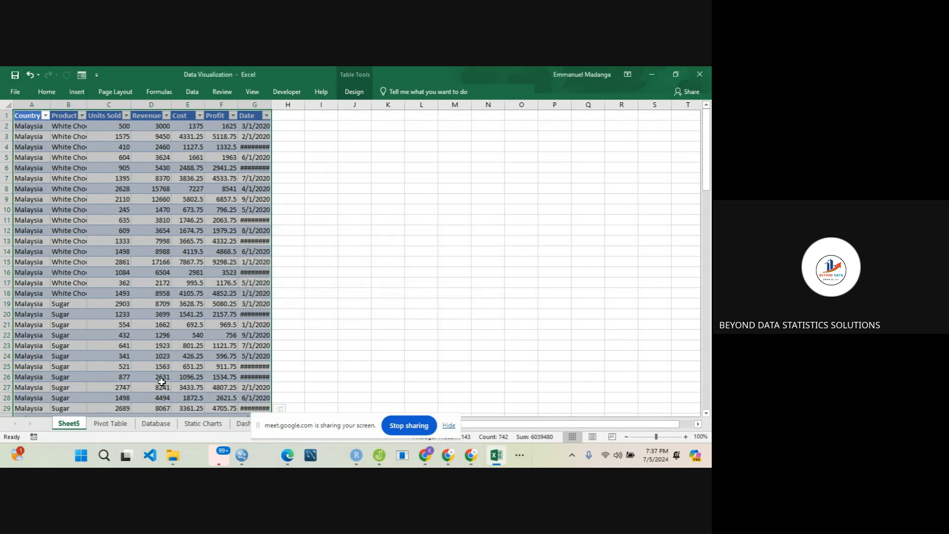
left_click(112, 424)
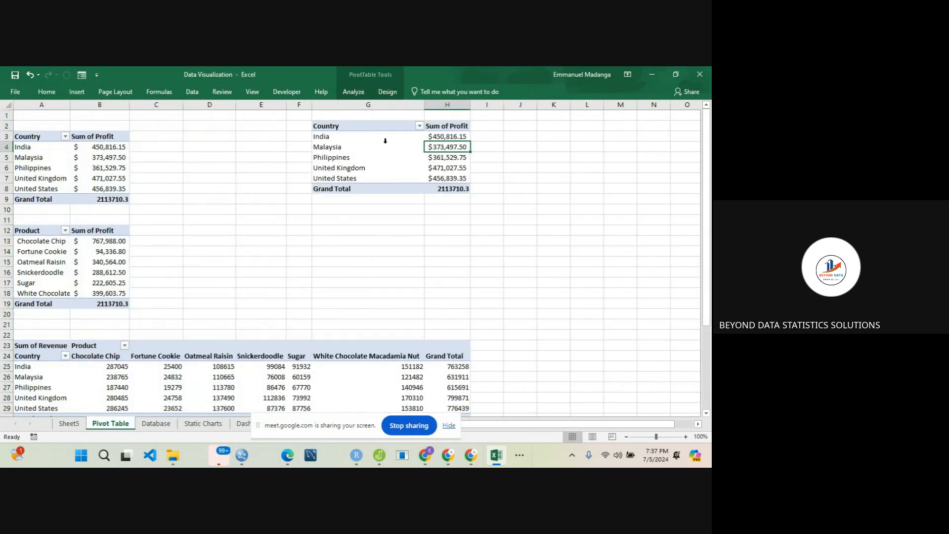
right_click(447, 144)
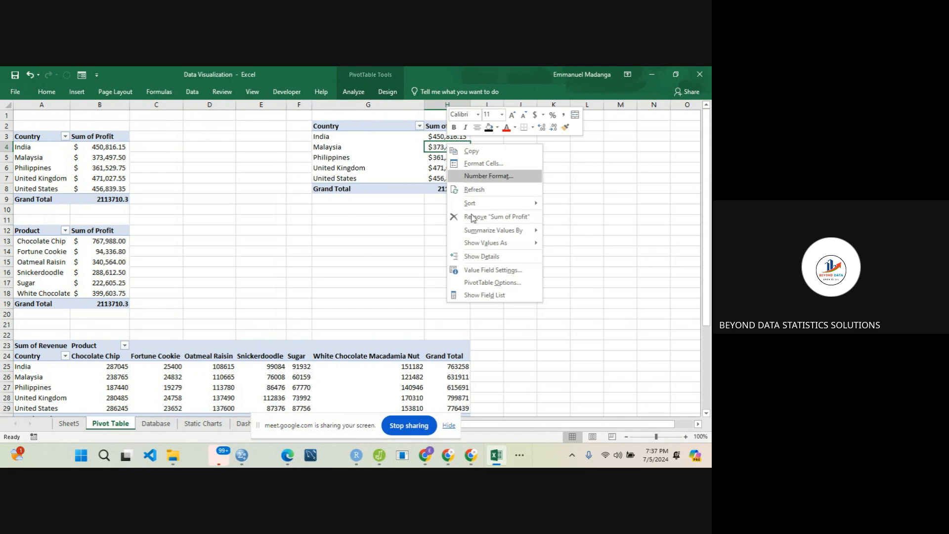
left_click(486, 284)
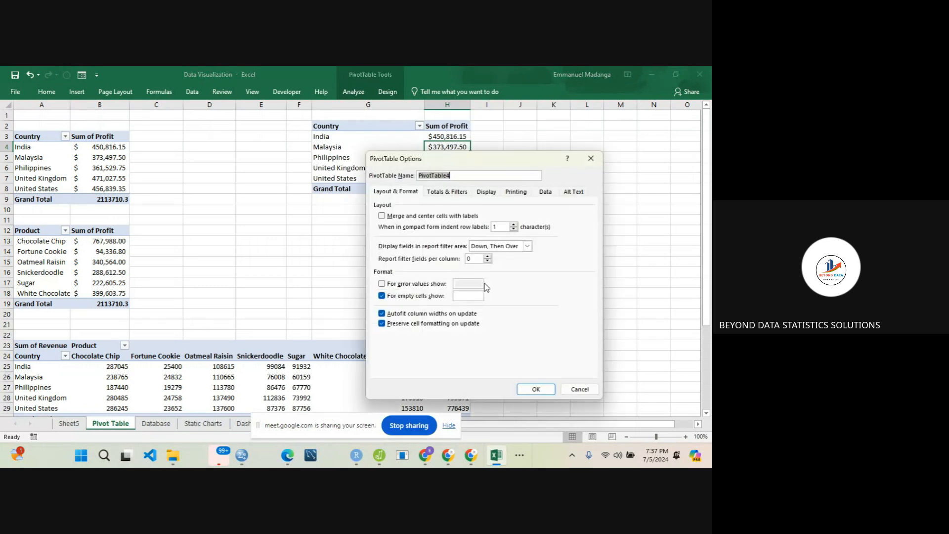
left_click(591, 158)
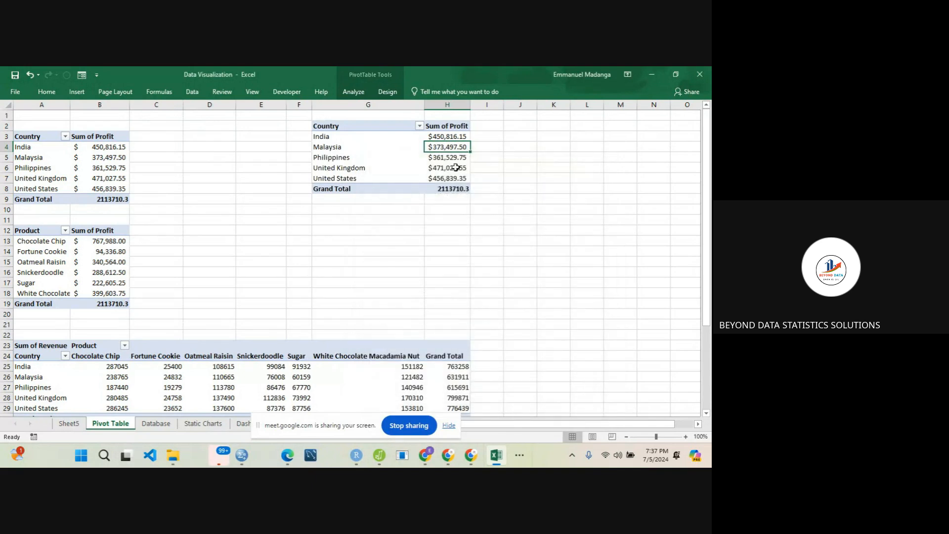
- Show the detail records behind the Philippines' profit on a new sheet, and delete that sheet
right_click(446, 156)
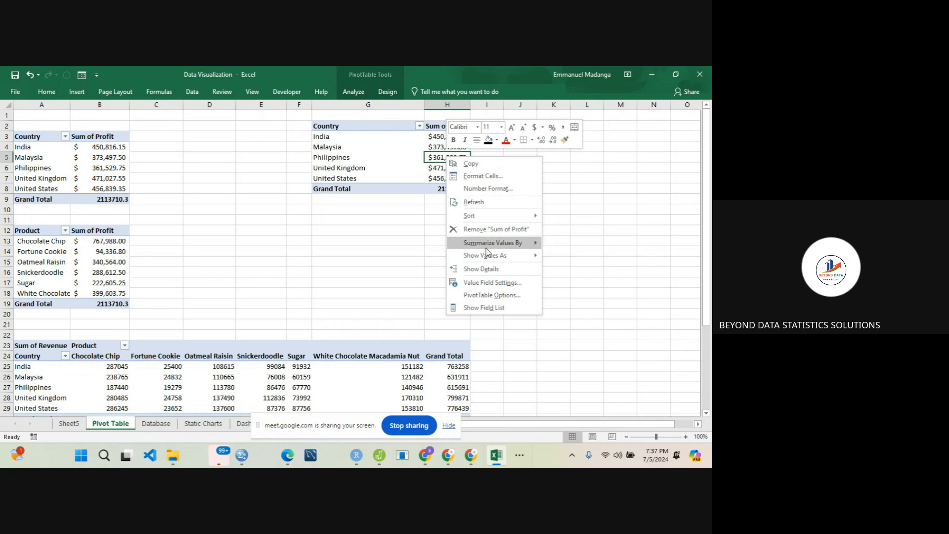
left_click(494, 273)
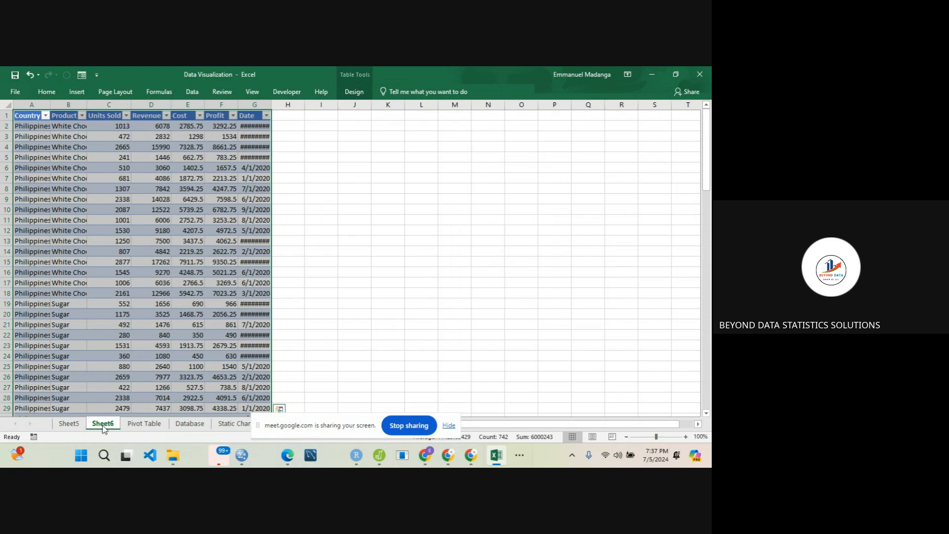
right_click(105, 427)
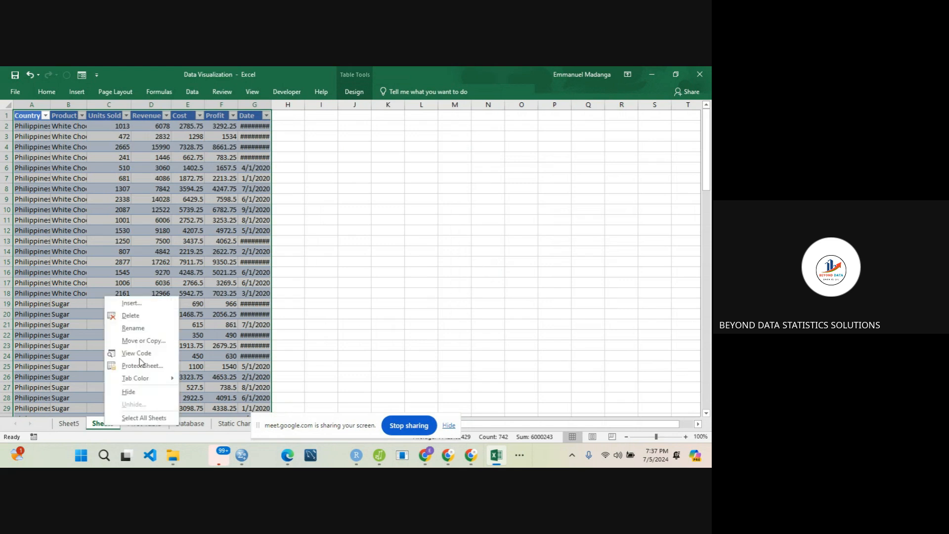
left_click(131, 316)
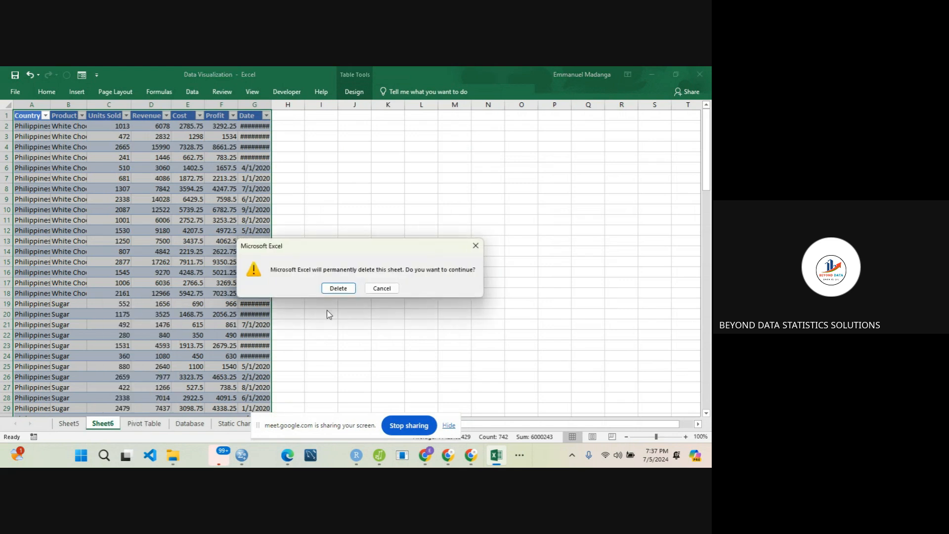
left_click(344, 284)
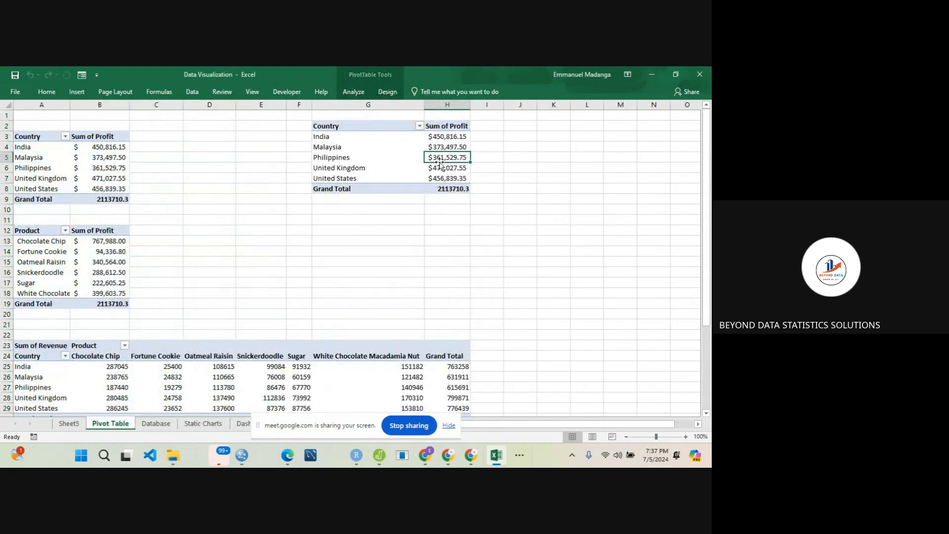
- Show the field list for the copied PivotTable at G2 and remove the Profit field from it
left_click(359, 152)
left_click(359, 151)
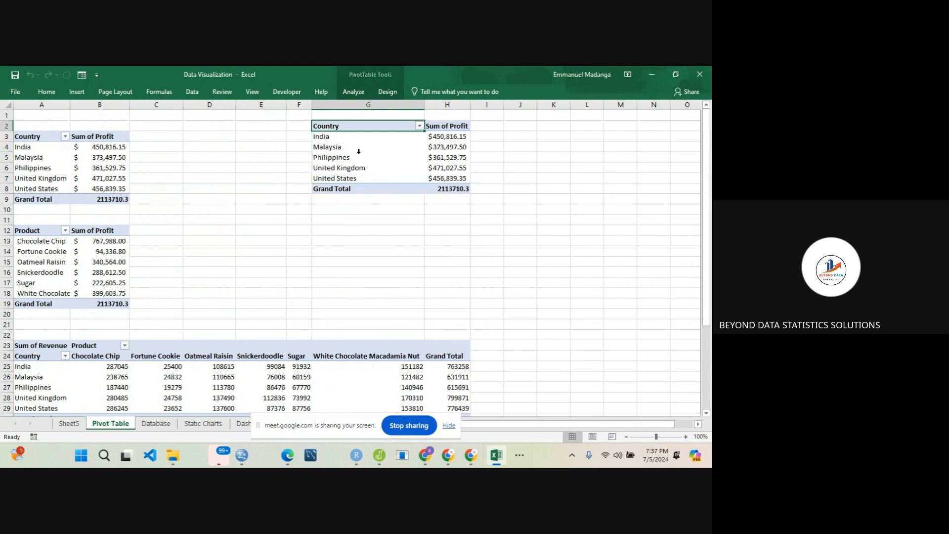
left_click(378, 150)
right_click(378, 156)
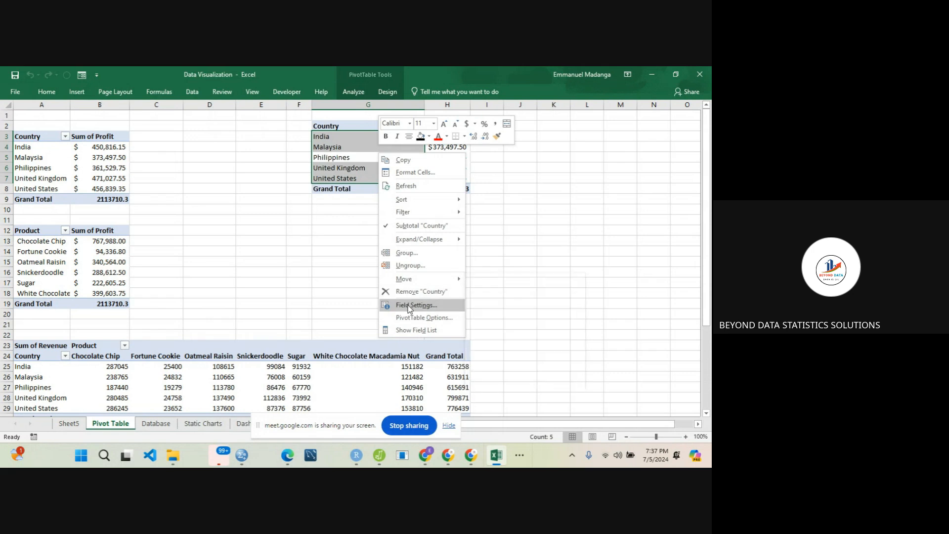
left_click(413, 330)
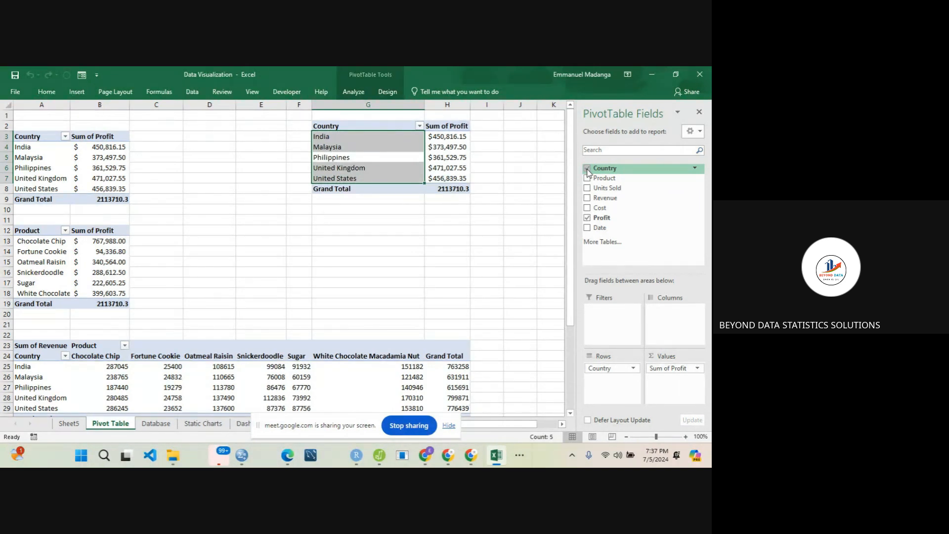
left_click(587, 218)
- Try to add the Date field to the rows of the PivotTable at G2, and close the field list
left_click_drag(595, 227, 599, 378)
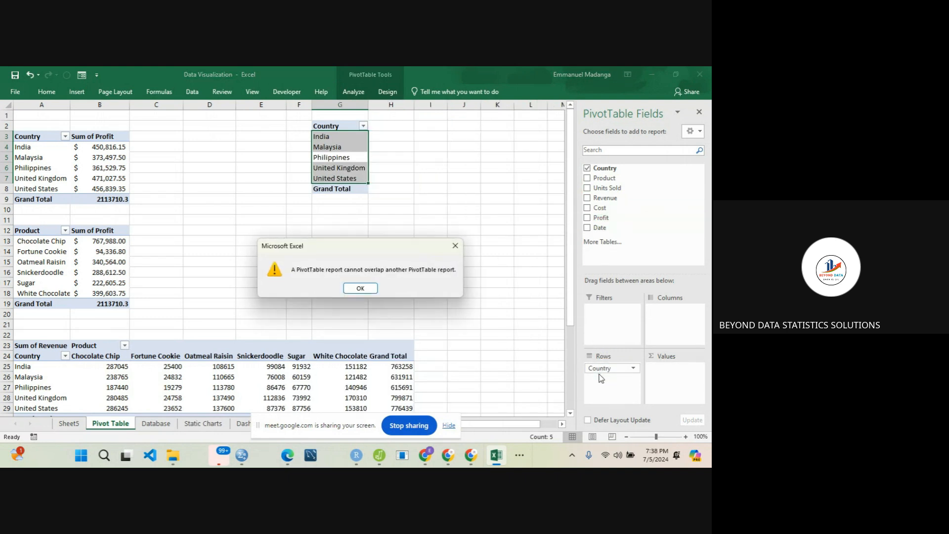
left_click(360, 288)
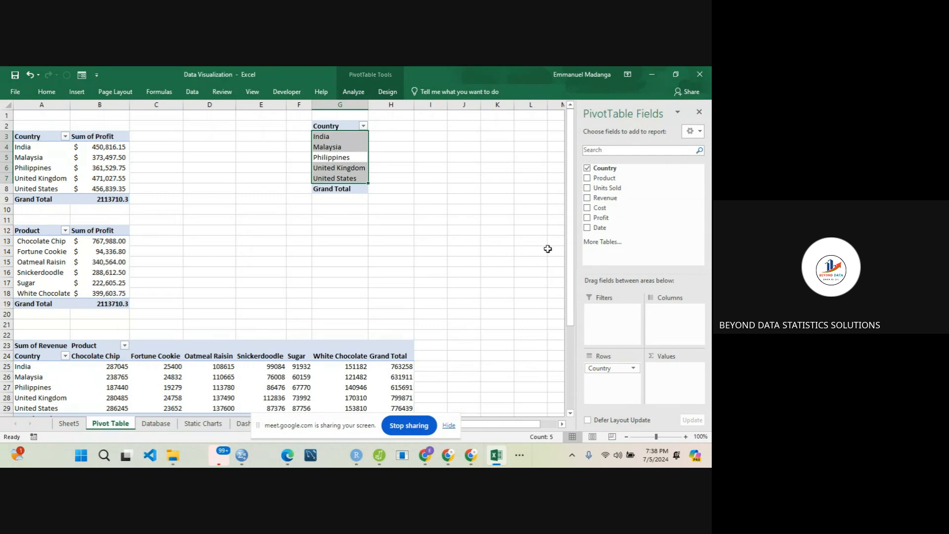
left_click(704, 115)
- Copy the country-only PivotTable from G2:G8 and paste it at cell K2
left_click(342, 128)
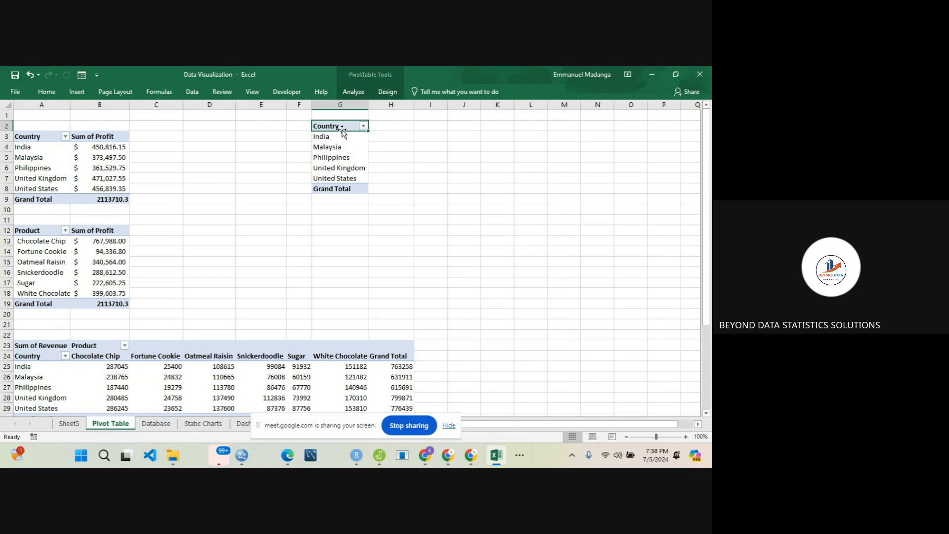
left_click_drag(340, 125, 350, 184)
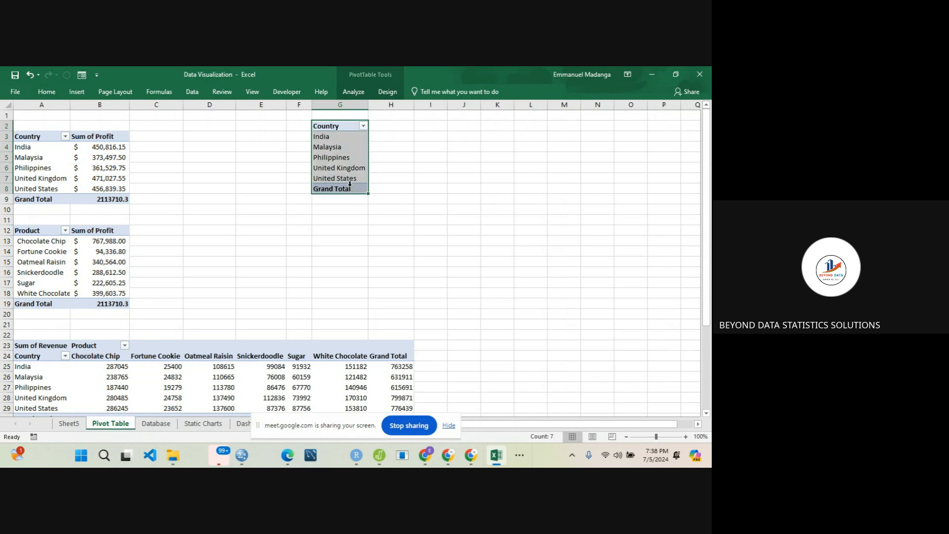
right_click(342, 167)
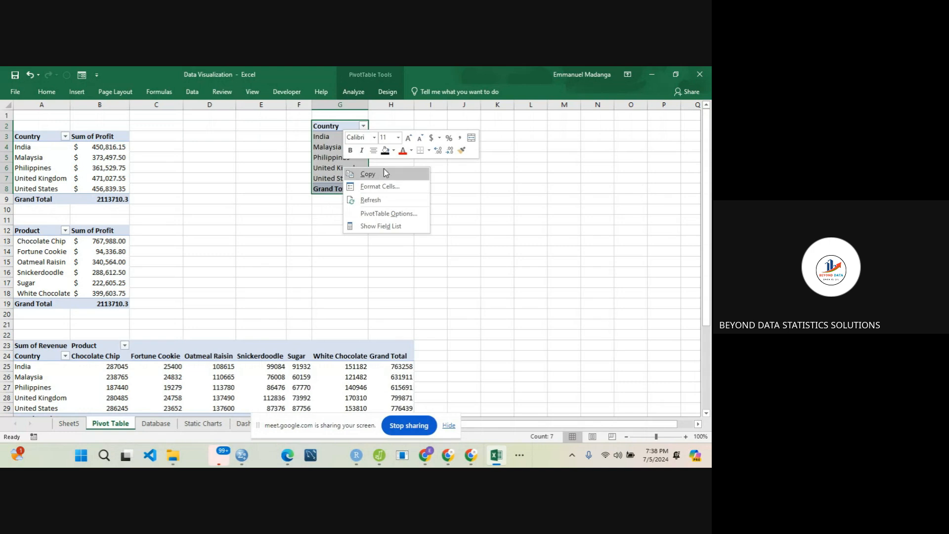
left_click(354, 174)
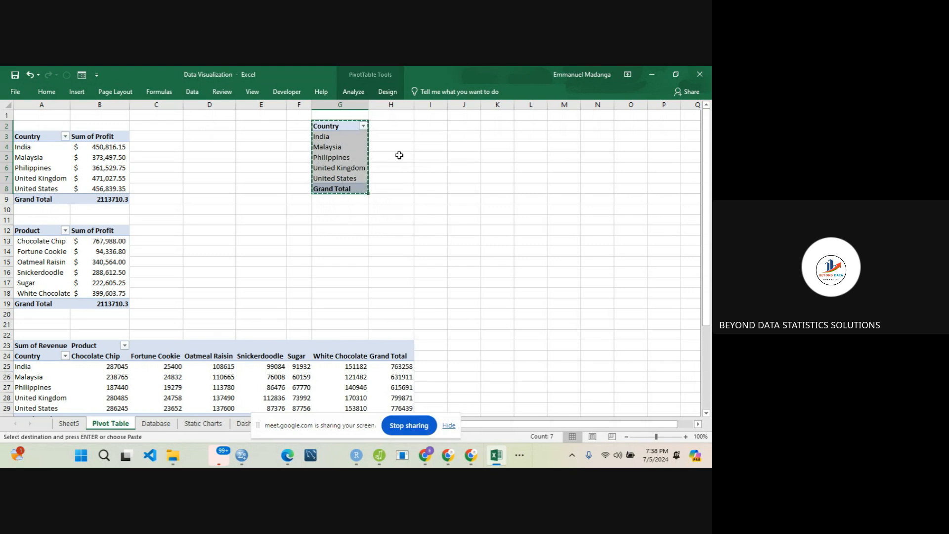
left_click(498, 128)
key("ctrl+v")
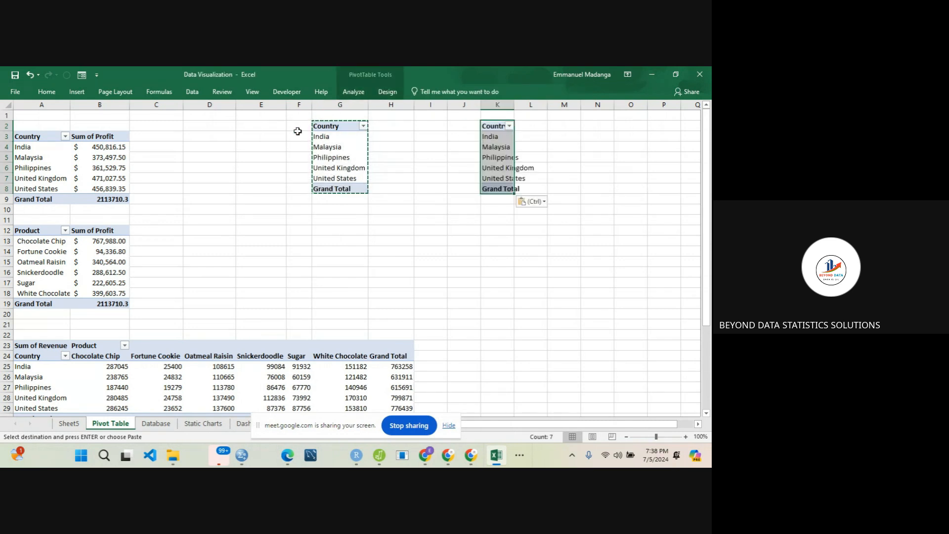
left_click(323, 124)
mouse_move(323, 126)
left_mouse_down()
mouse_move(332, 195)
mouse_move(332, 128)
left_mouse_up()
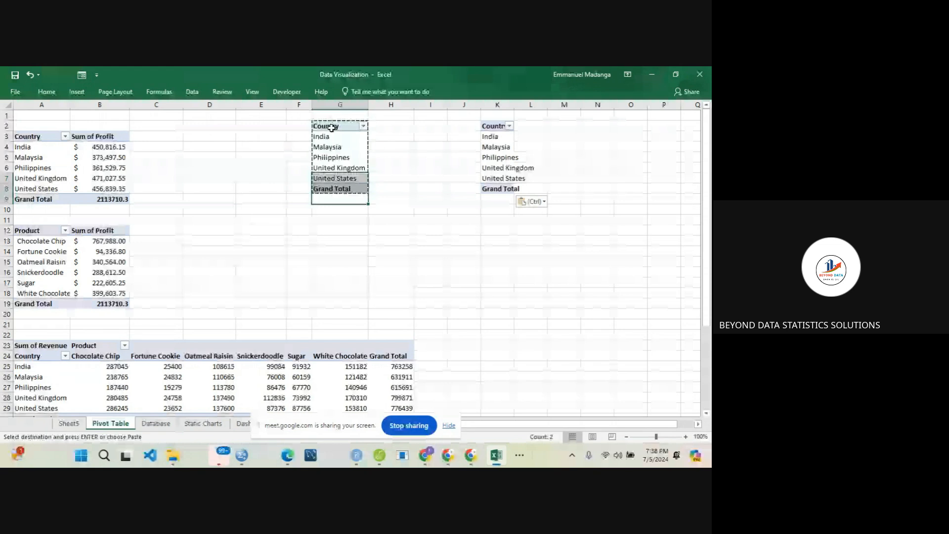
right_click(342, 192)
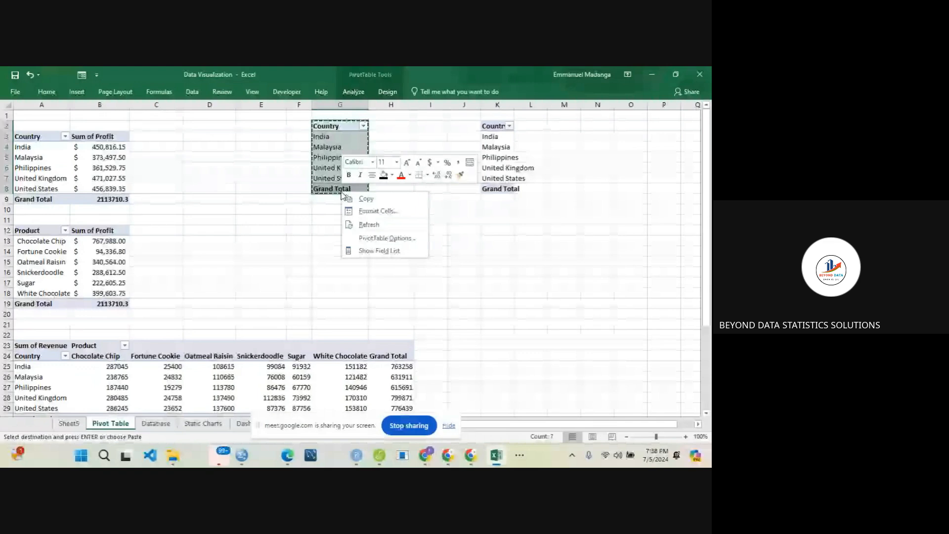
left_click(486, 135)
- Replace the Country field with the Date field in the rows of the PivotTable at K2
left_click(487, 139)
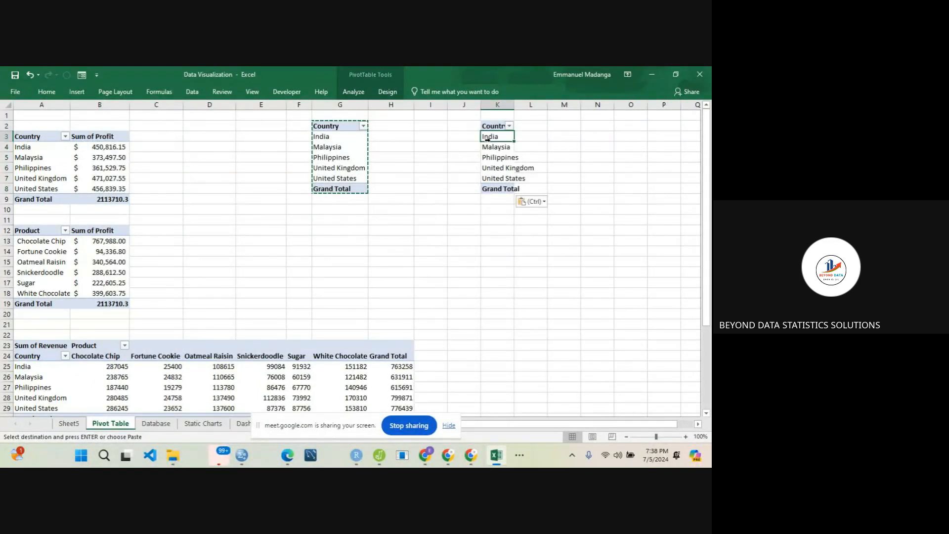
right_click(494, 156)
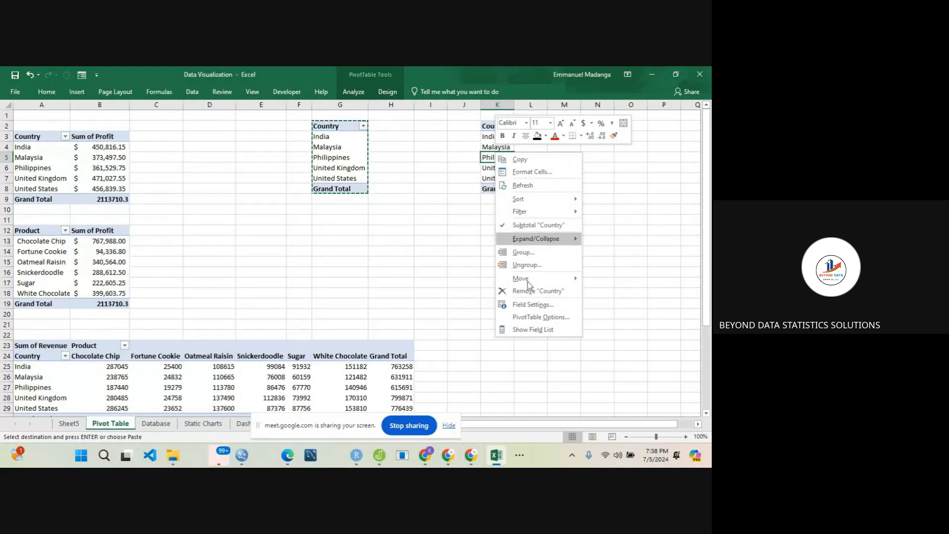
left_click(534, 329)
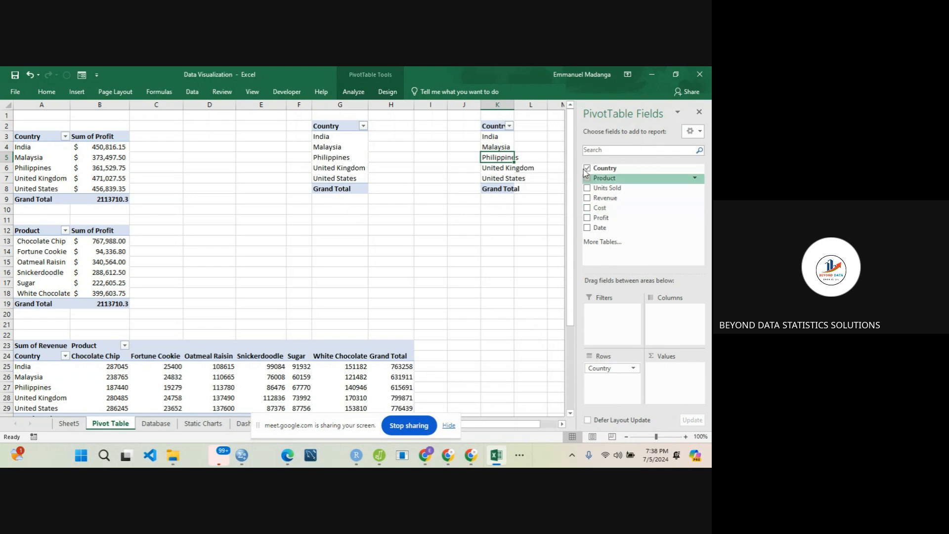
left_click(587, 168)
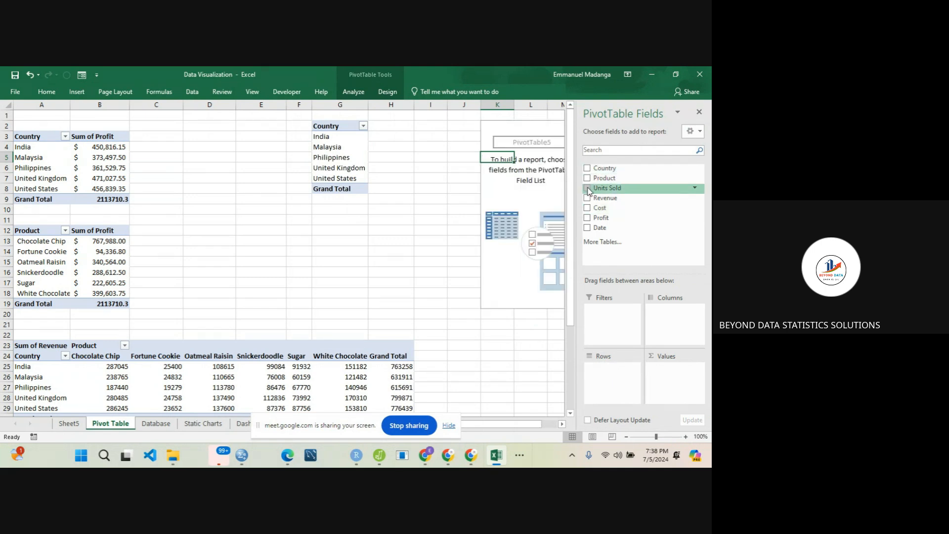
left_click_drag(589, 227, 607, 385)
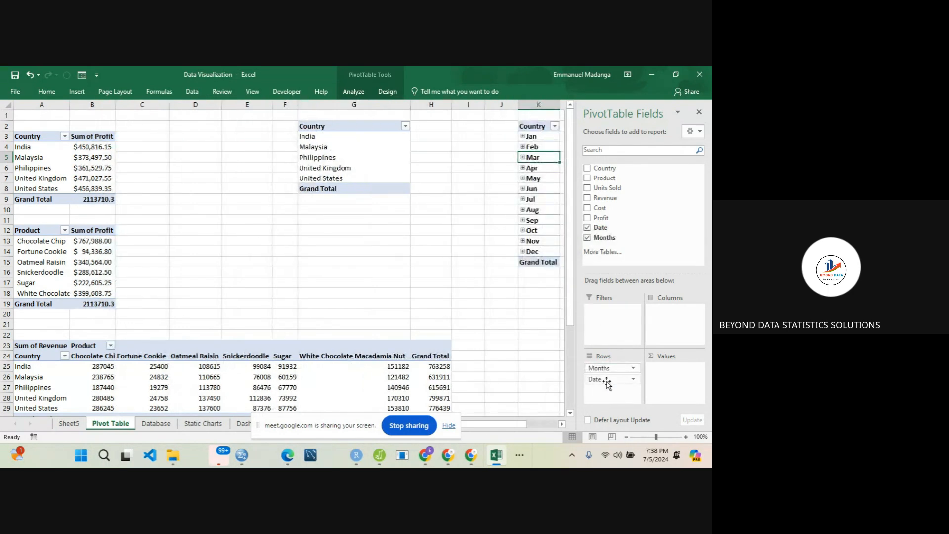
- Add Units Sold to the values of the PivotTable at K2, and close the field list
left_click_drag(496, 424, 517, 426)
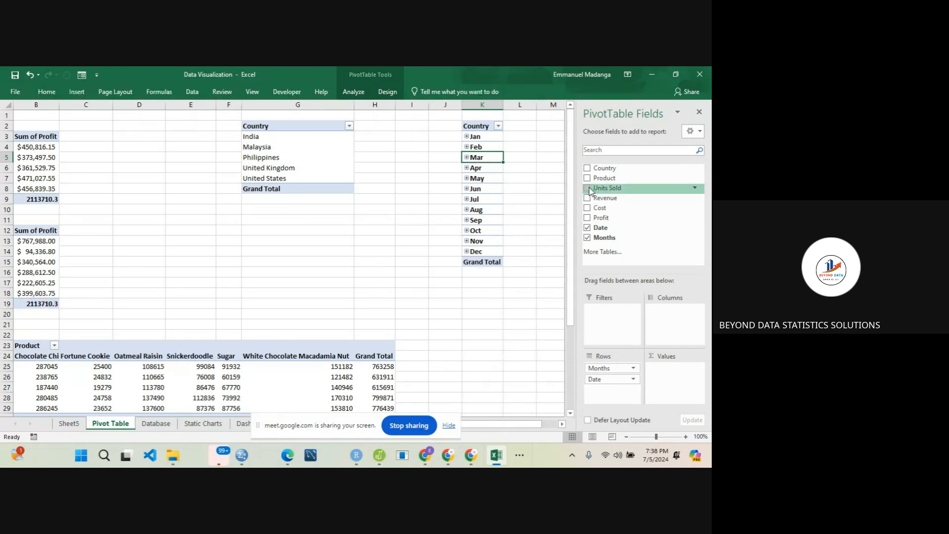
left_click_drag(589, 190, 666, 370)
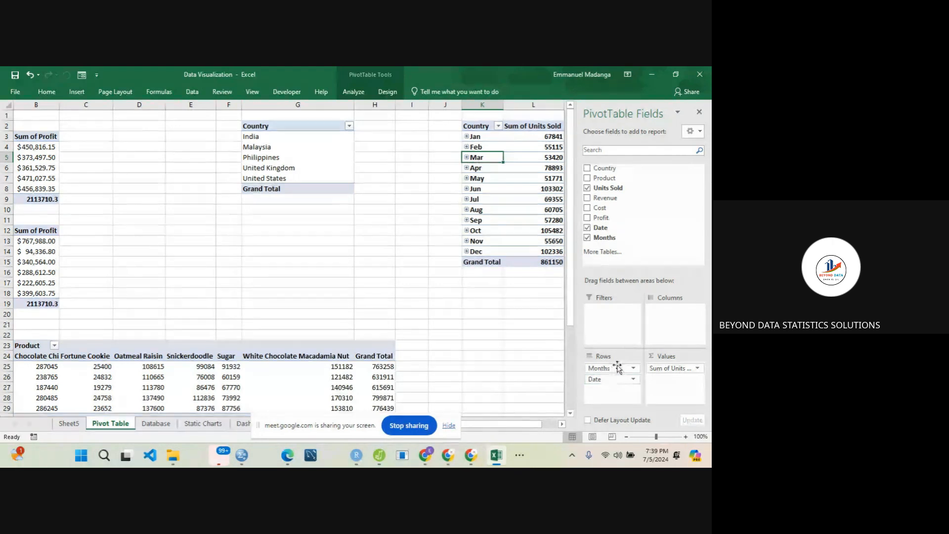
left_click(700, 113)
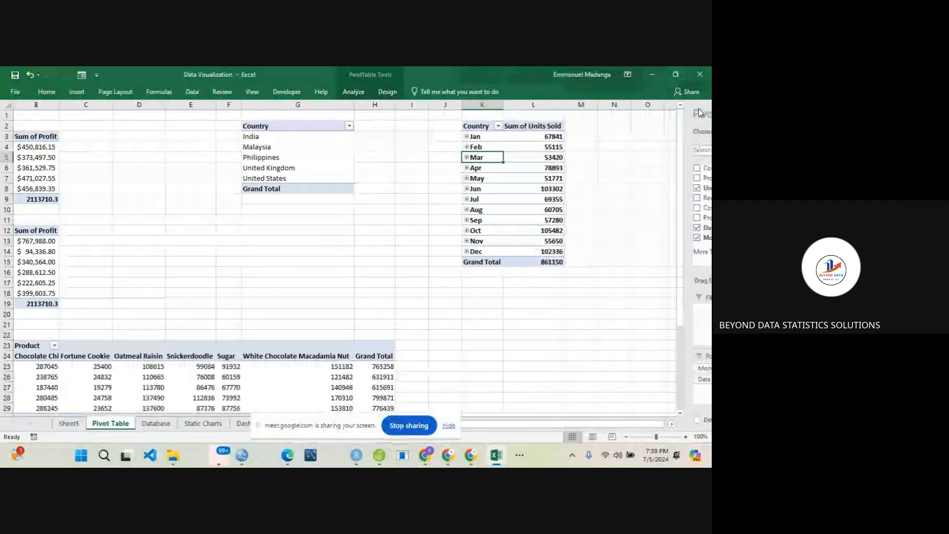
- Rename the Country header in cell K2 of the monthly PivotTable as month
left_click(473, 125)
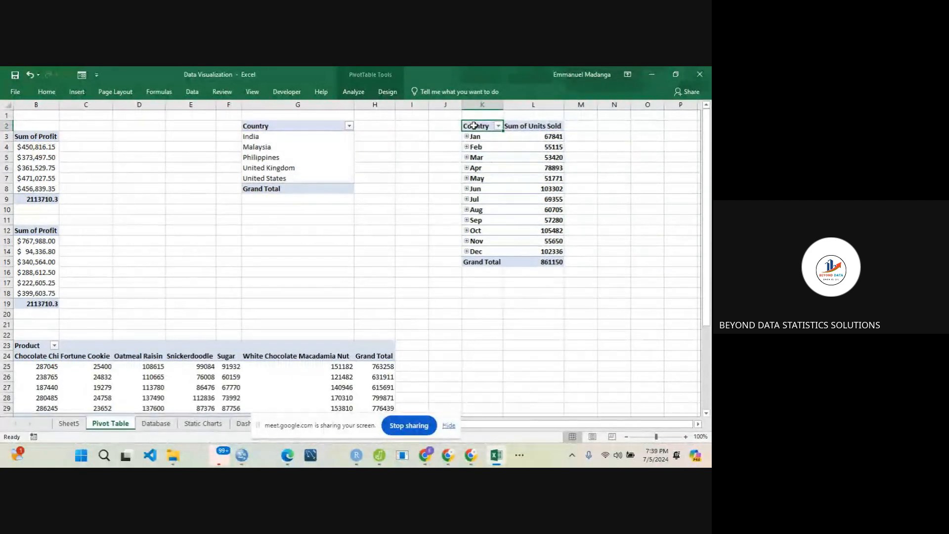
double_click(479, 126)
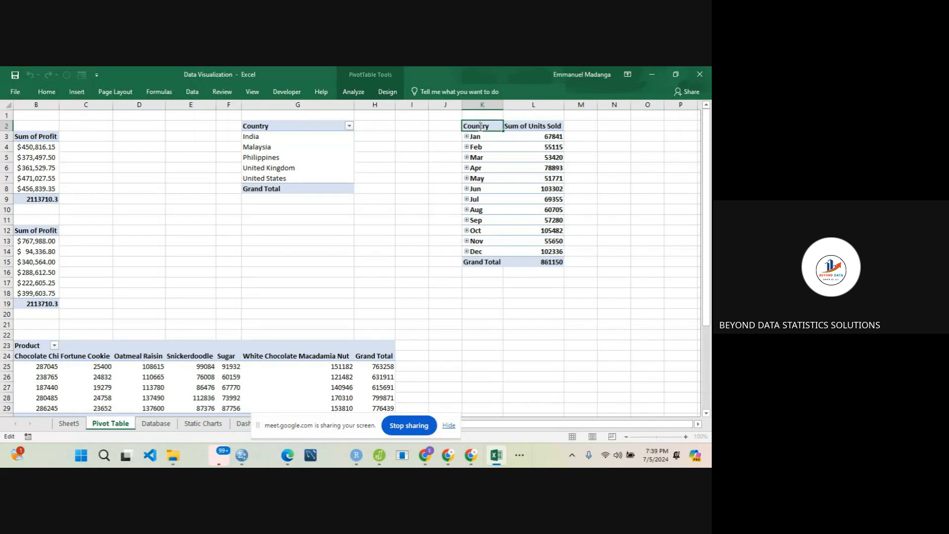
key("BackSpace")
key("BackSpace")
key("BackSpace")
key("BackSpace")
left_click(575, 139)
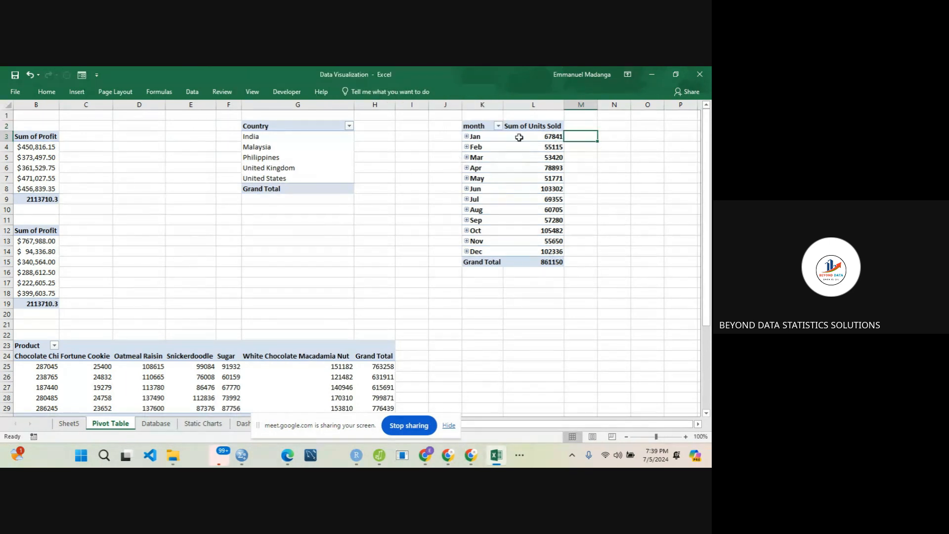
left_click(468, 140)
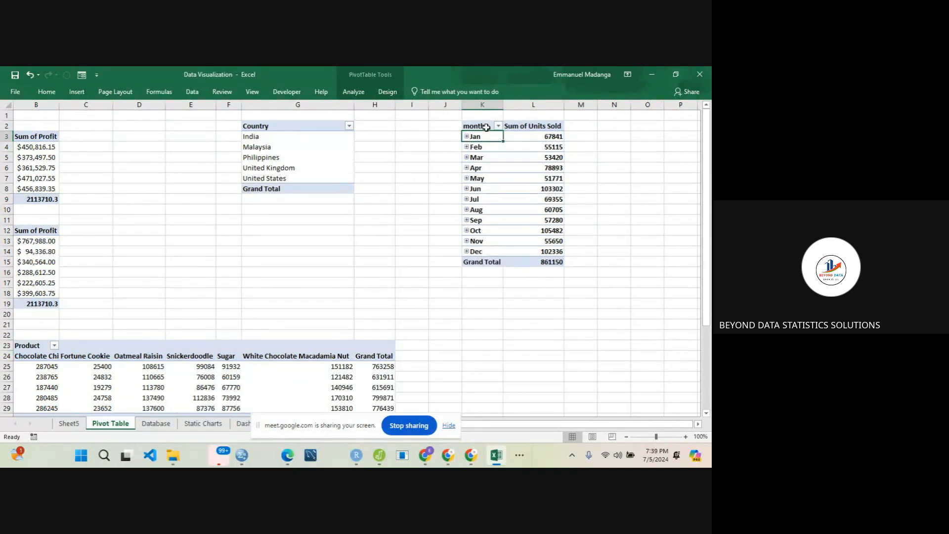
left_click(486, 126)
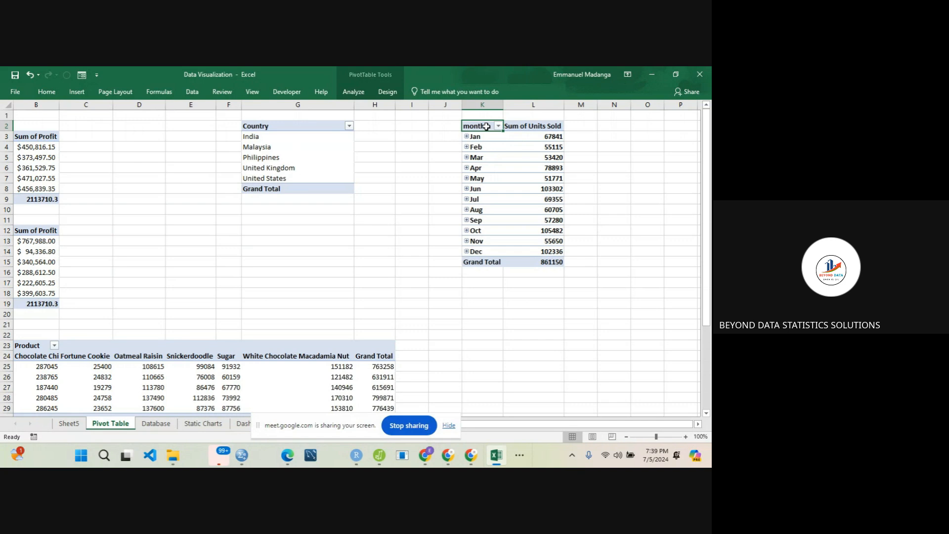
- Insert a line PivotChart from the monthly Units Sold PivotTable
left_click(526, 157)
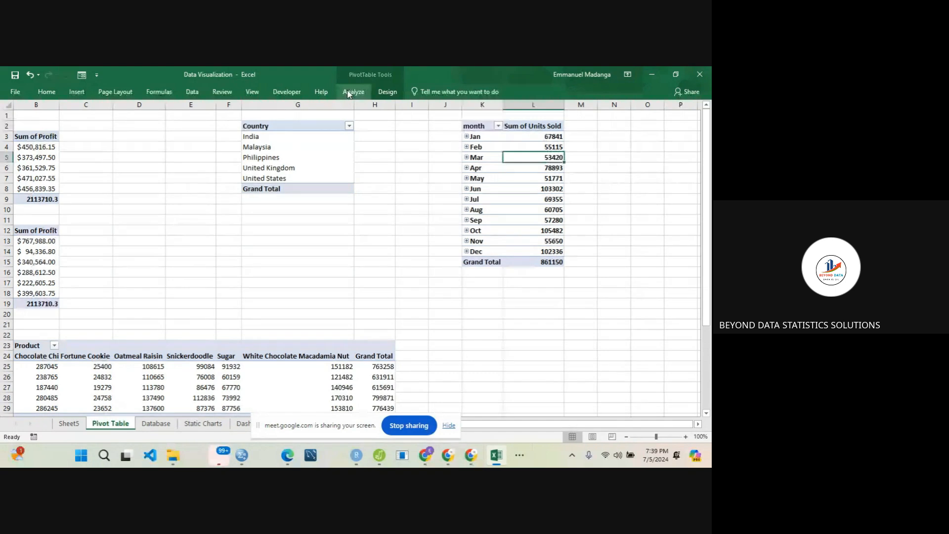
left_click(348, 93)
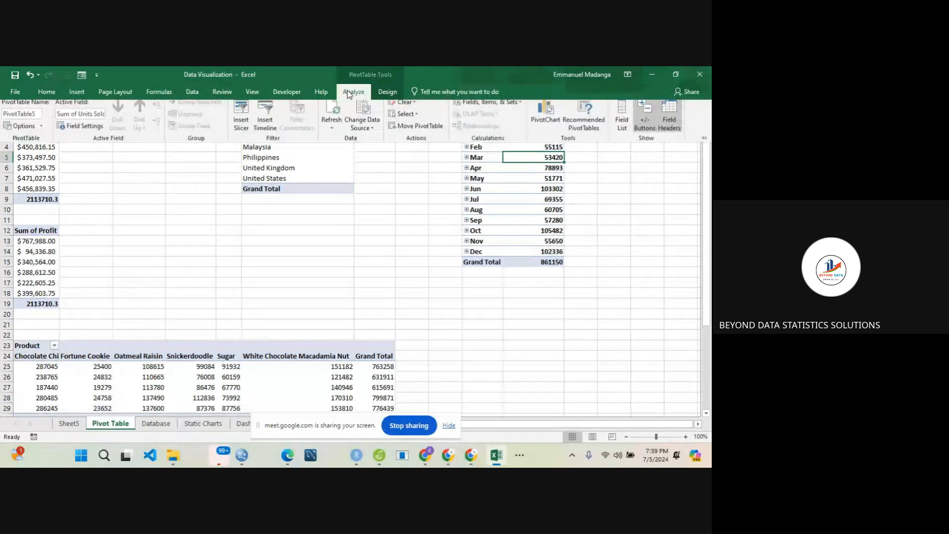
left_click(540, 120)
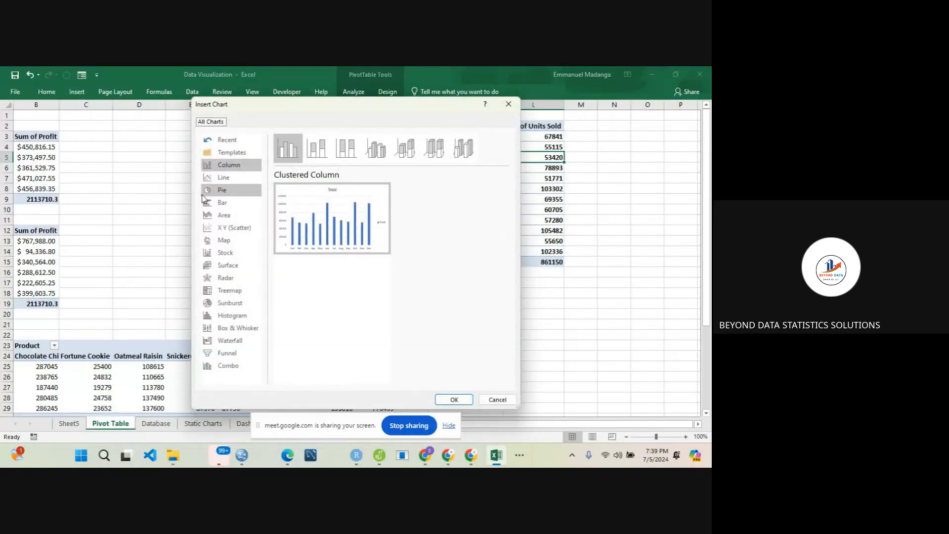
left_click(210, 181)
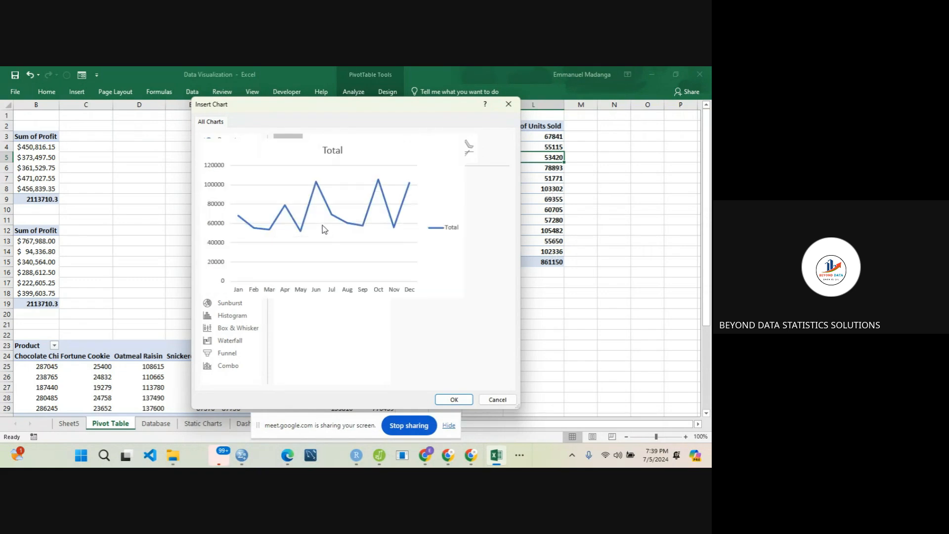
mouse_move(342, 244)
left_click(454, 400)
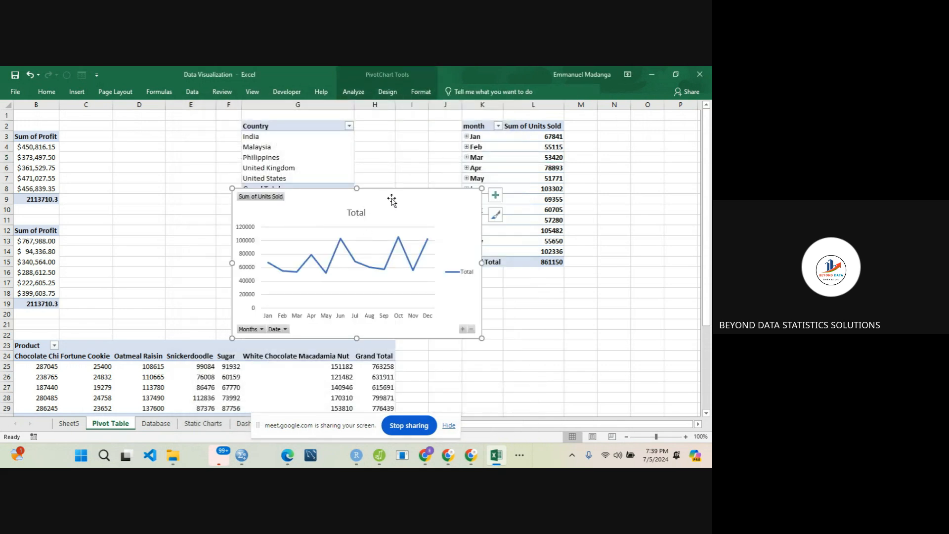
- Move the line PivotChart beneath the April row of the monthly PivotTable and hide all its field buttons
left_click_drag(405, 197, 582, 183)
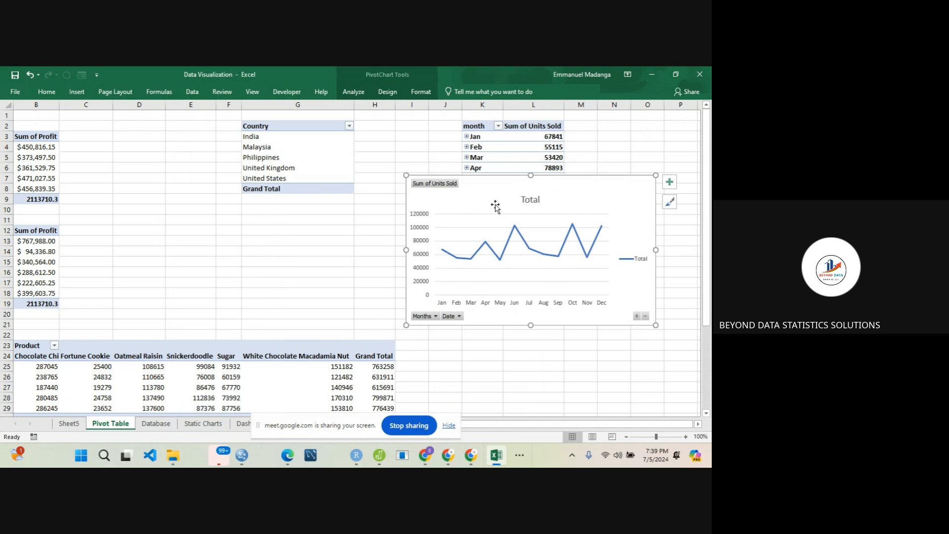
right_click(437, 185)
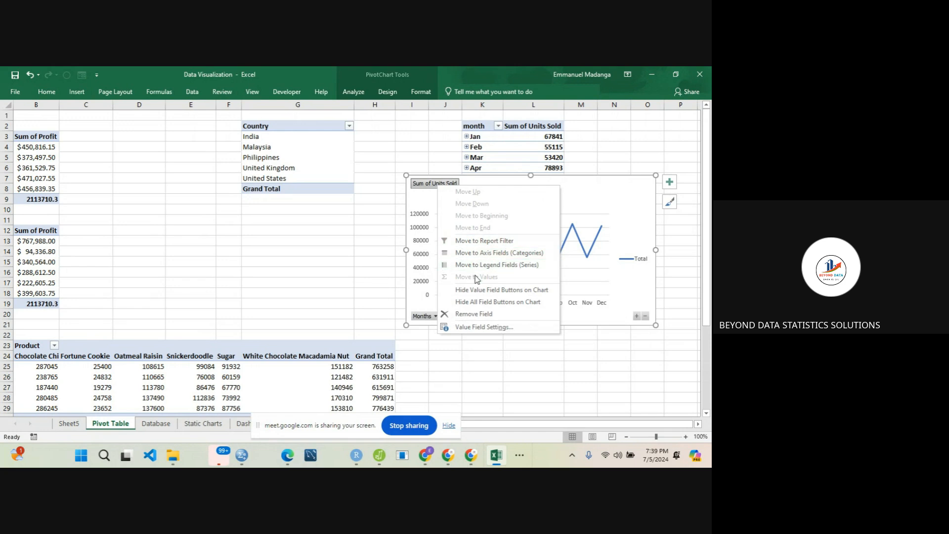
left_click(485, 302)
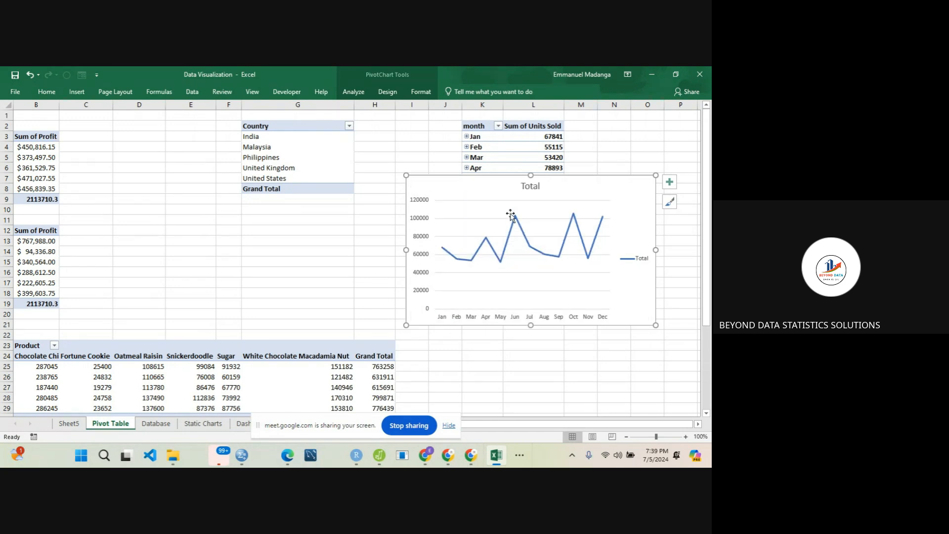
- Change the line chart's title to "Sum of Units sold per Month"
double_click(524, 187)
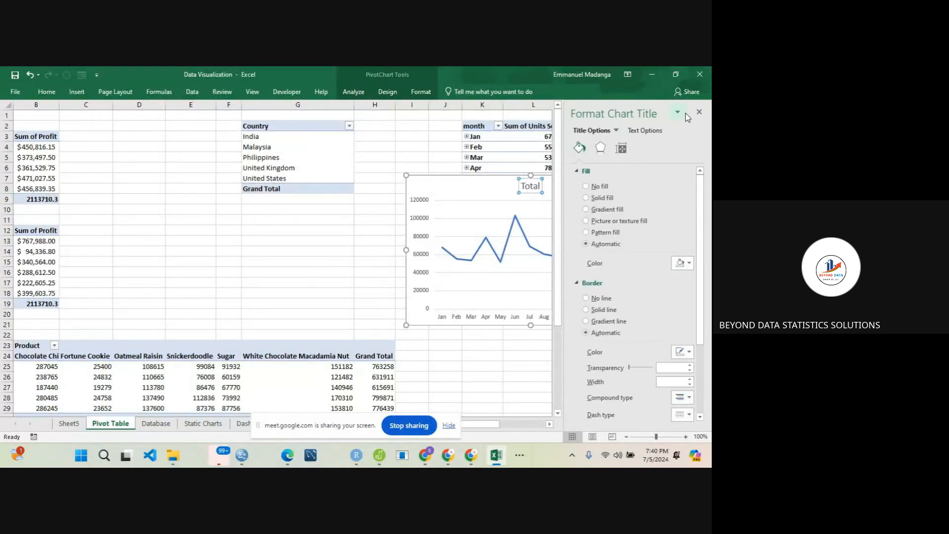
left_click(699, 112)
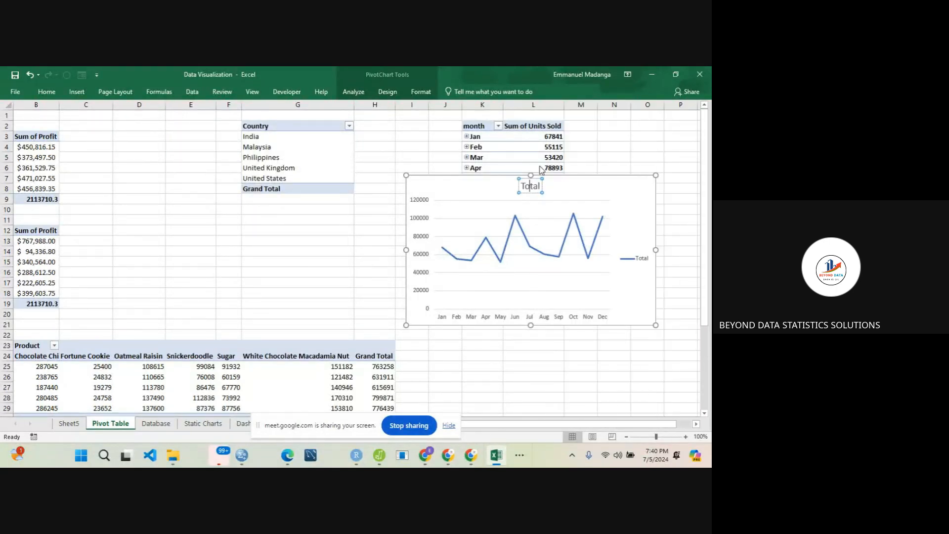
double_click(531, 190)
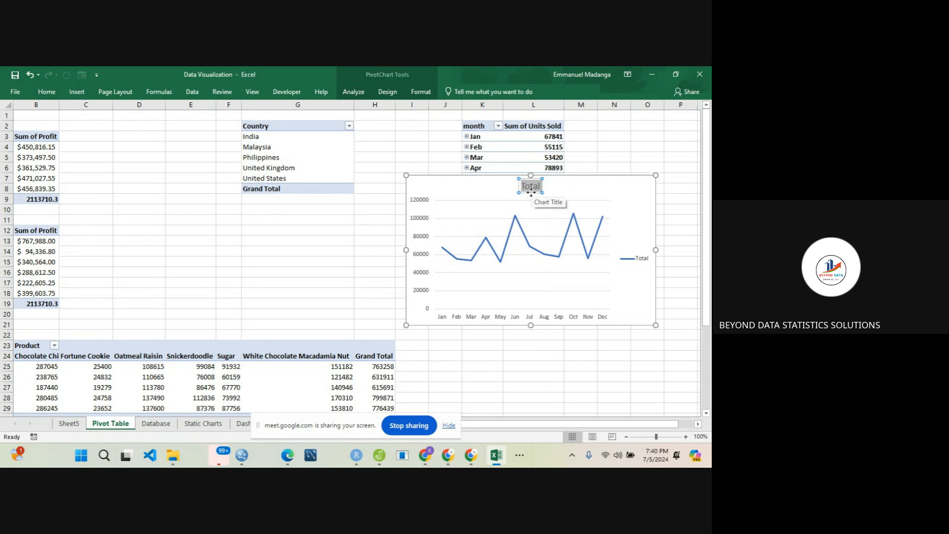
key("BackSpace")
type("Sum of Un")
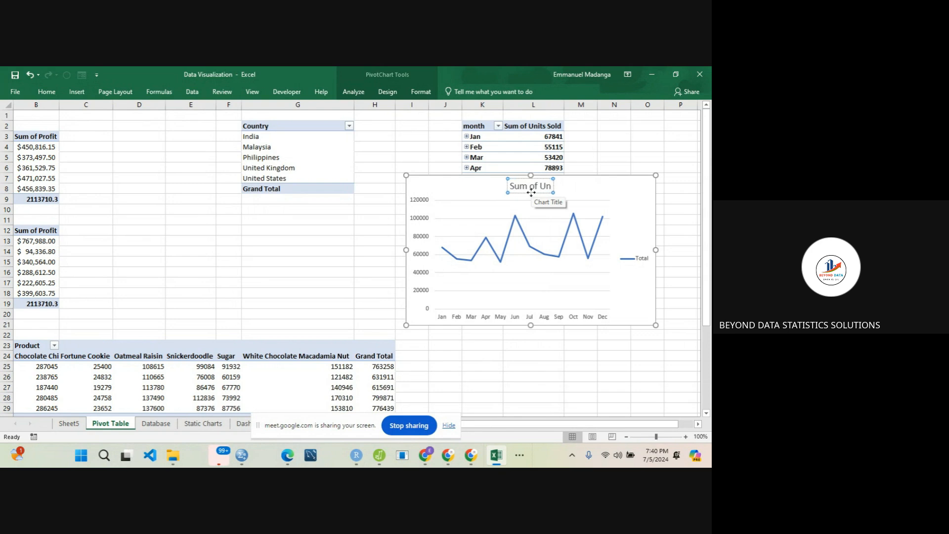
type("its sold")
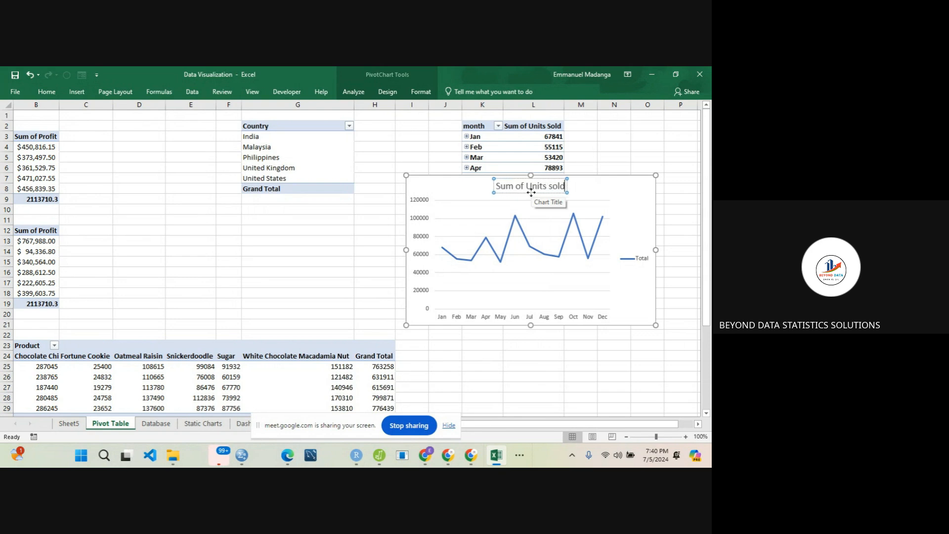
type(" pe")
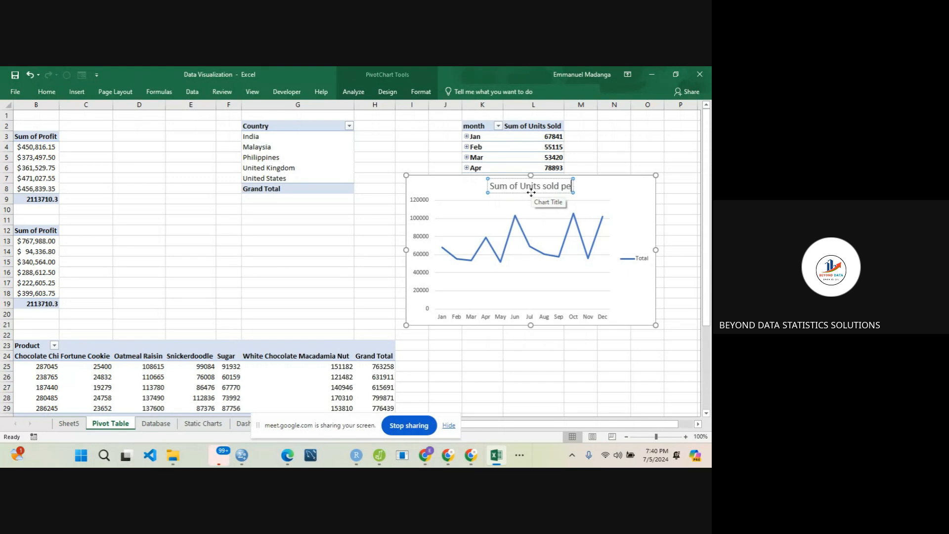
type("r Month")
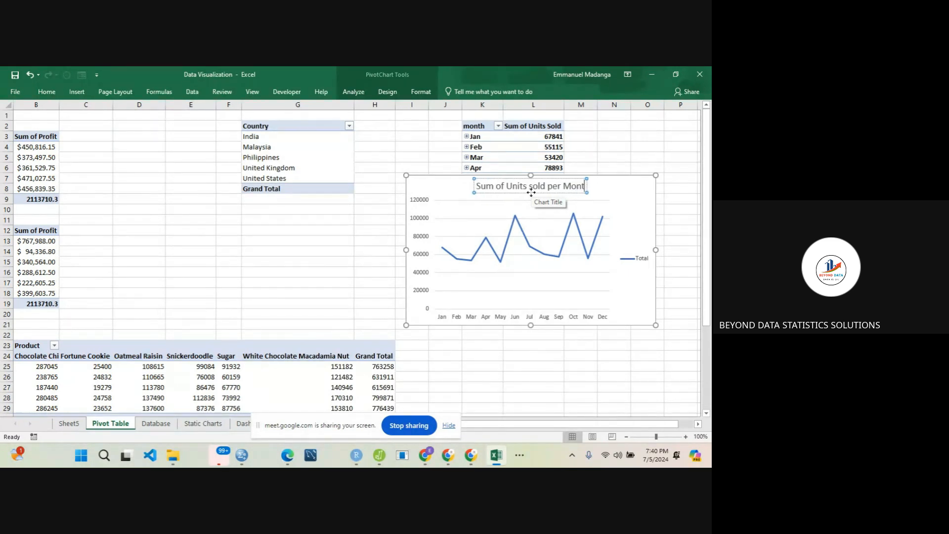
left_click(640, 207)
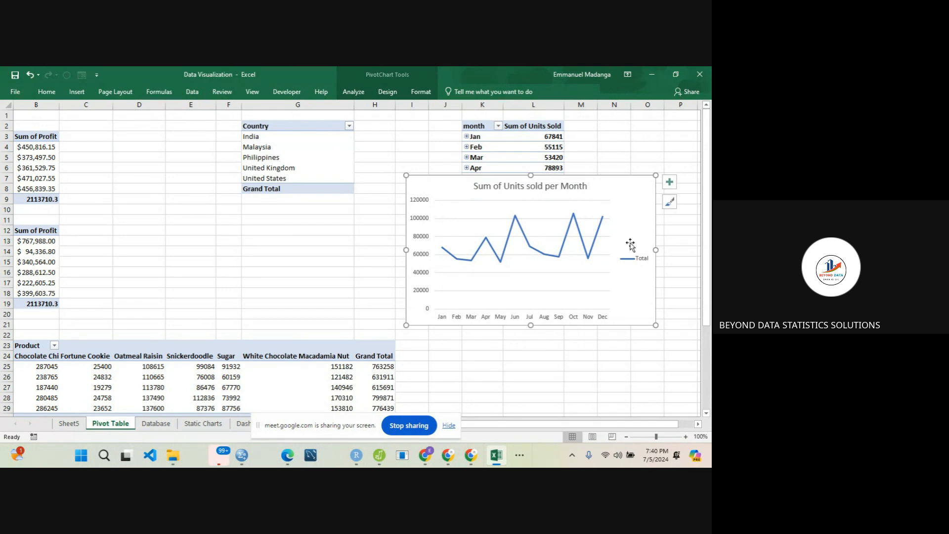
- Delete the line chart's legend and add axis titles to the chart
left_click(637, 259)
key("Delete")
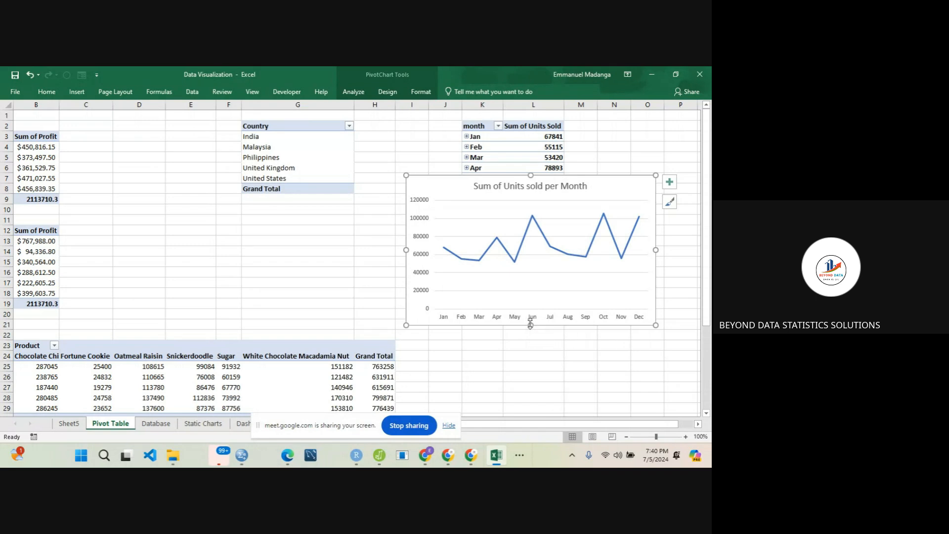
left_click(670, 182)
left_click(322, 206)
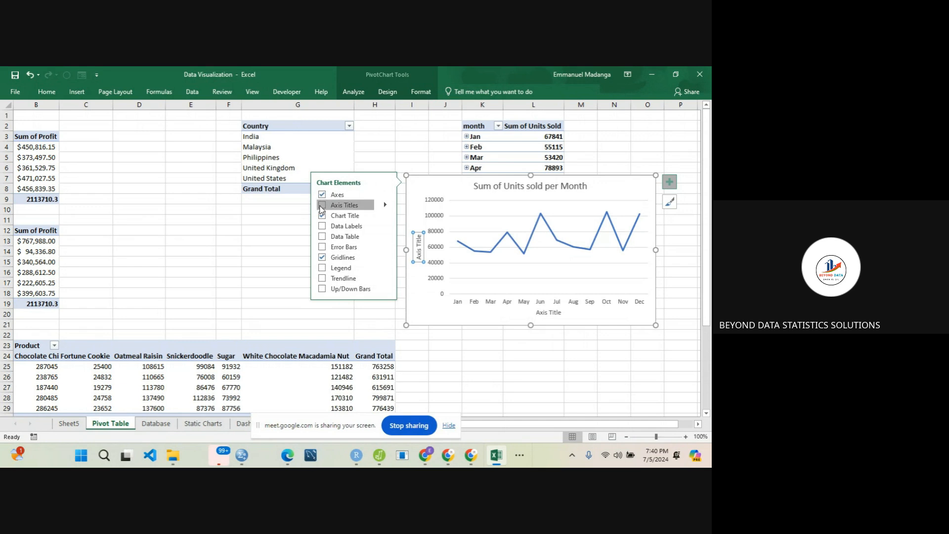
- Set the line chart's horizontal axis title to Month, and close the formatting pane
double_click(542, 314)
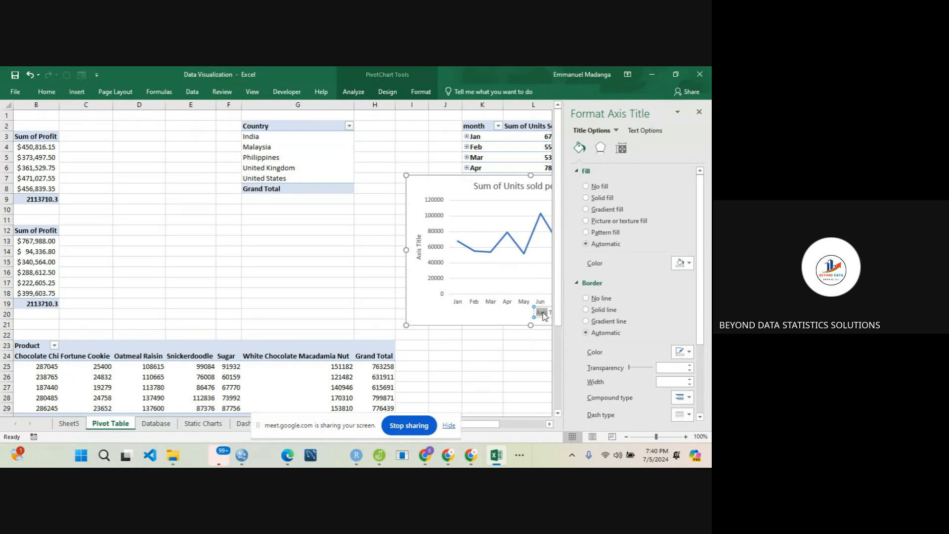
type("Month")
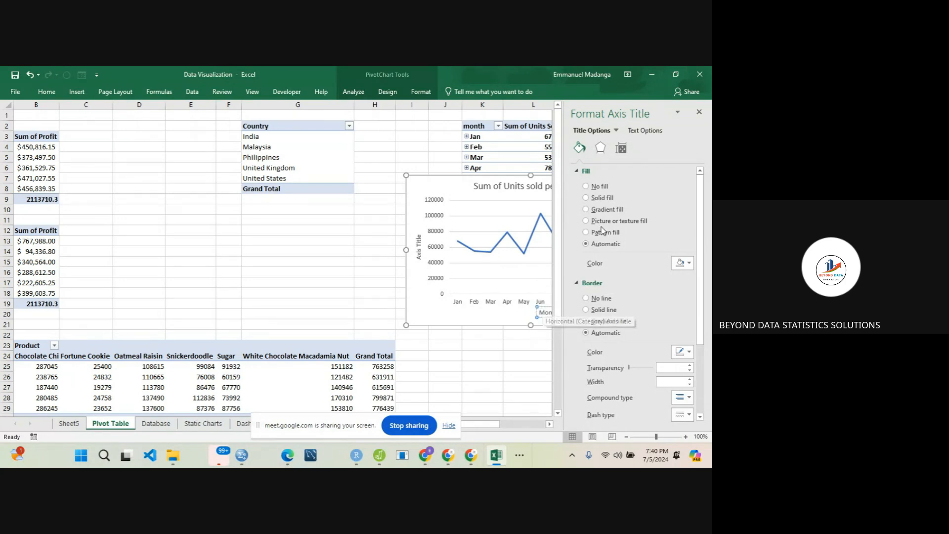
left_click(698, 114)
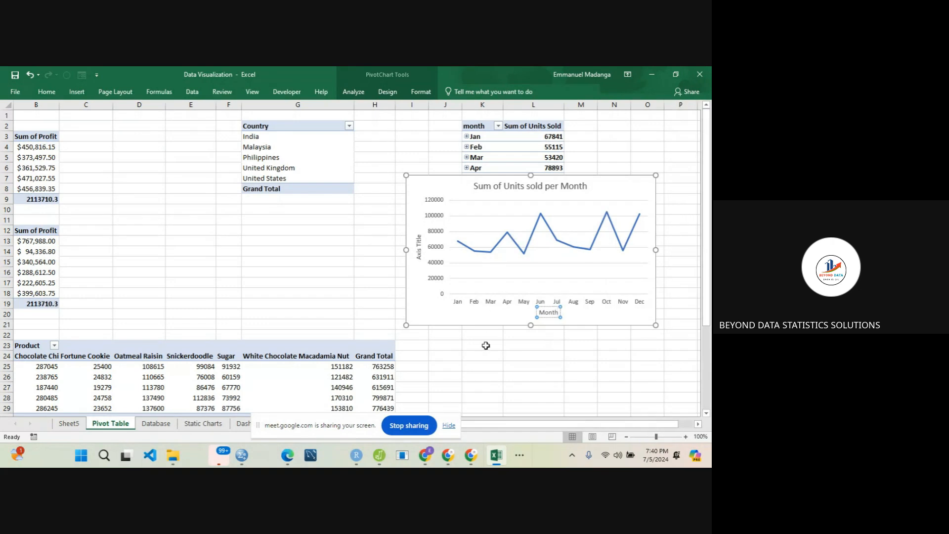
- Set the line chart's vertical axis title to "Sum of Units Sold"
left_click(417, 252)
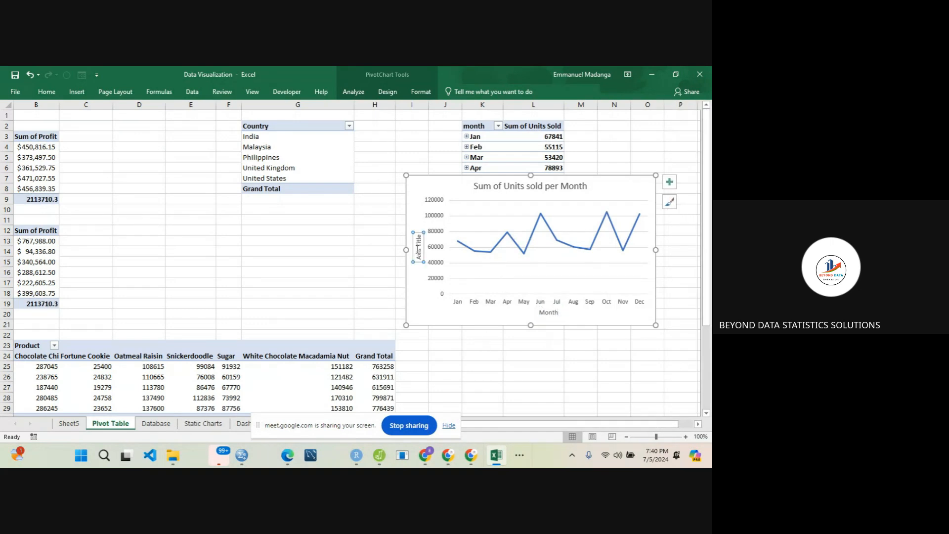
double_click(419, 253)
type("Sum of")
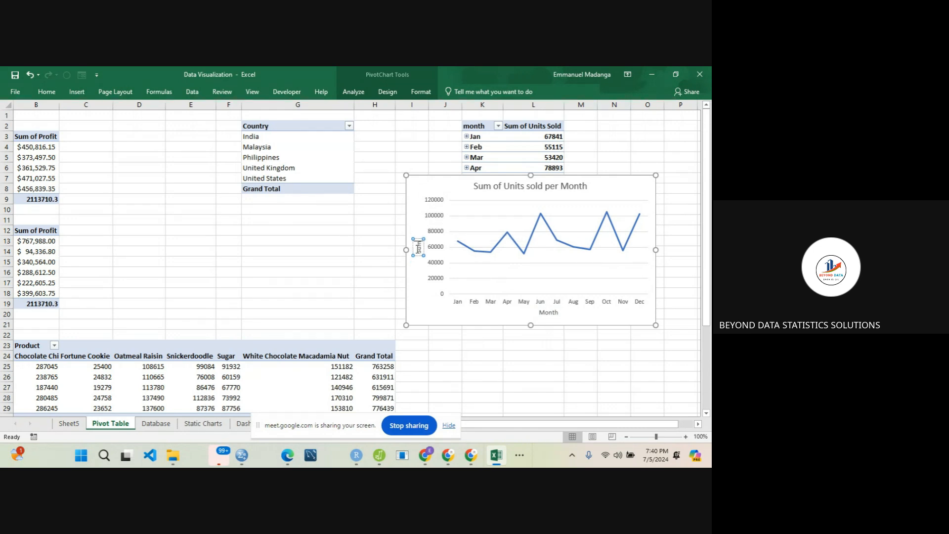
type(" Units Sold")
left_click(422, 299)
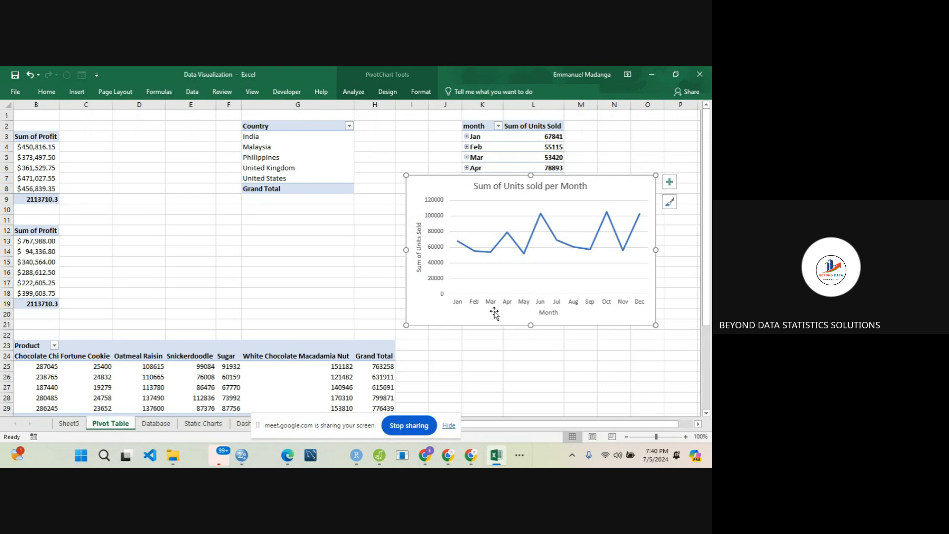
- Make the text of the line chart's two axis titles and its month axis labels black
left_click(542, 315)
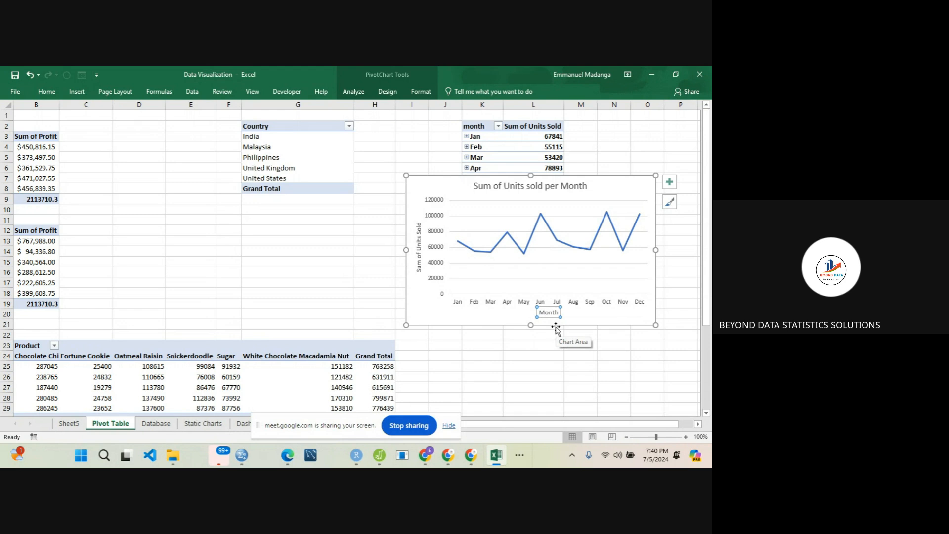
left_click(45, 91)
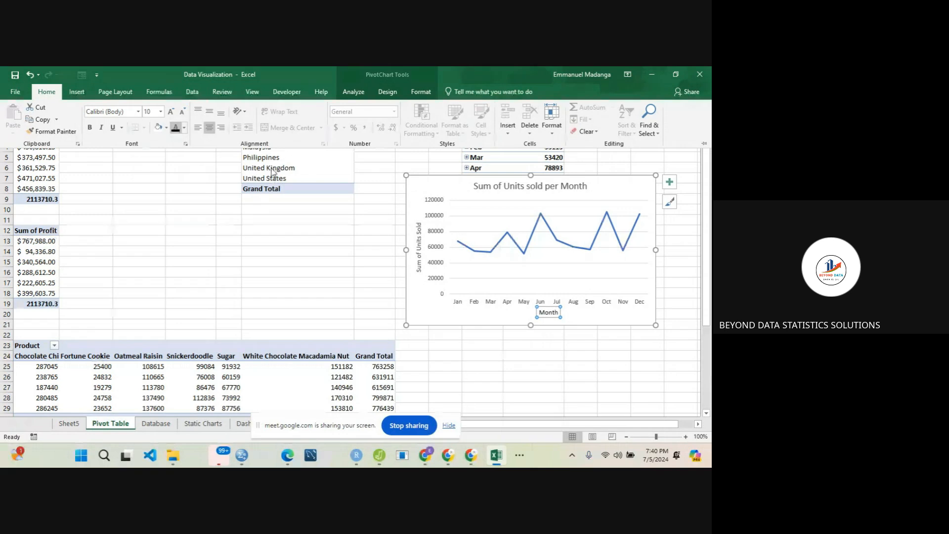
left_click(421, 235)
left_click(421, 248)
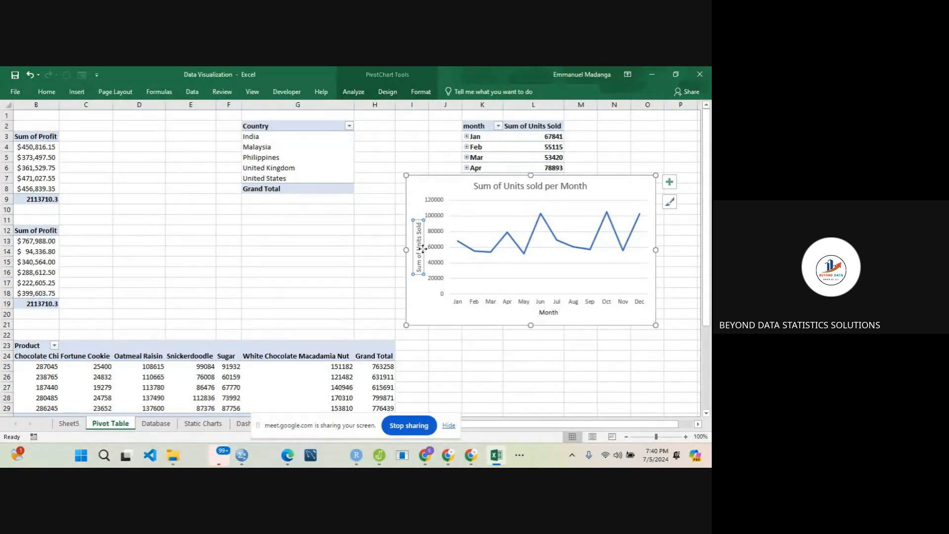
left_click(45, 92)
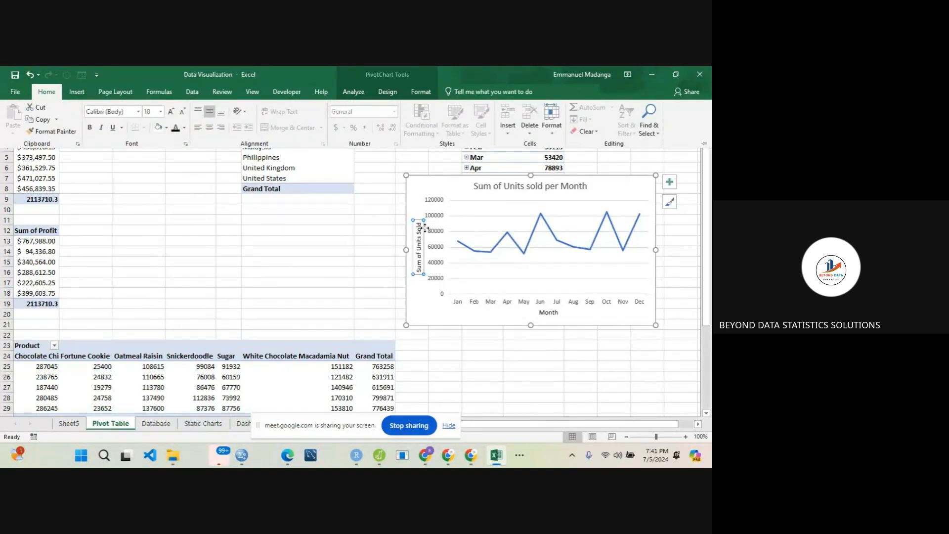
left_click(492, 303)
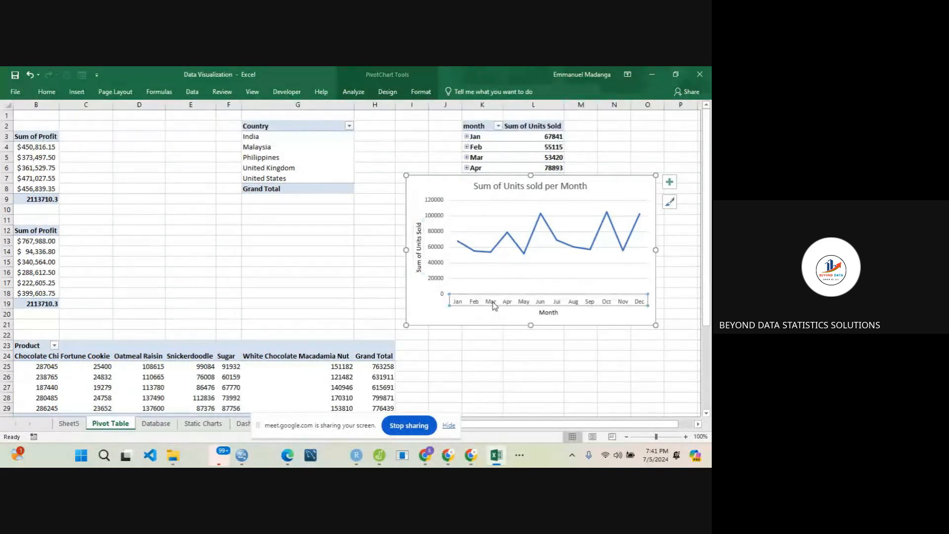
left_click(46, 91)
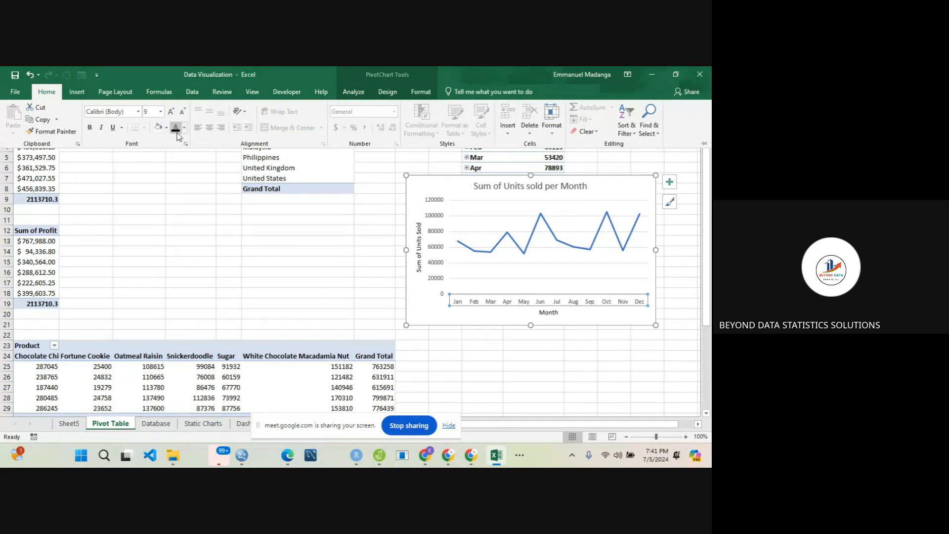
- Delete the line chart's horizontal gridlines and make its chart title text black
left_click(483, 267)
left_click(483, 269)
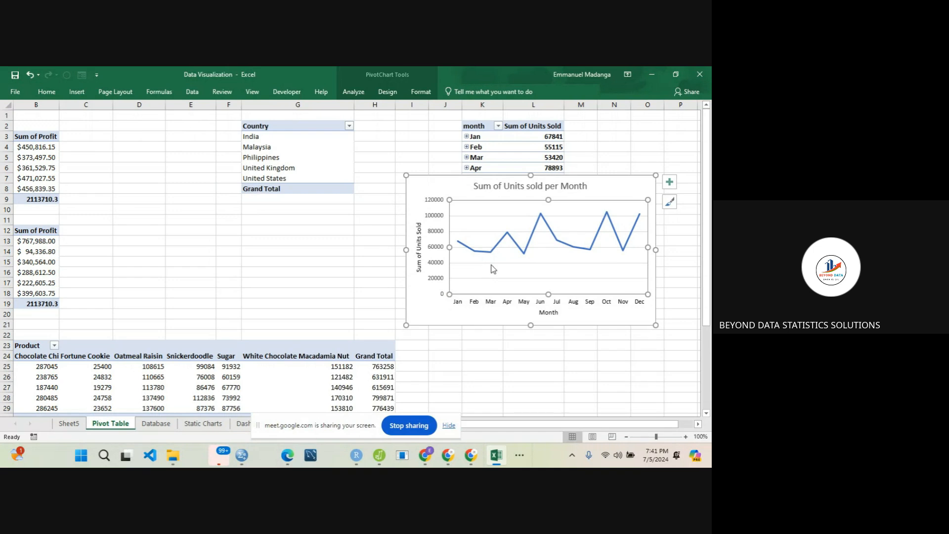
left_click(491, 265)
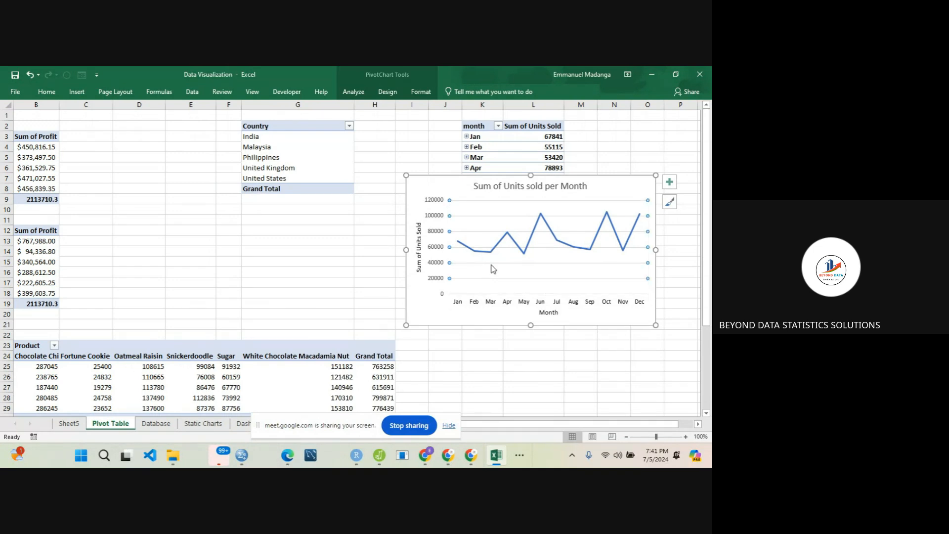
key("Delete")
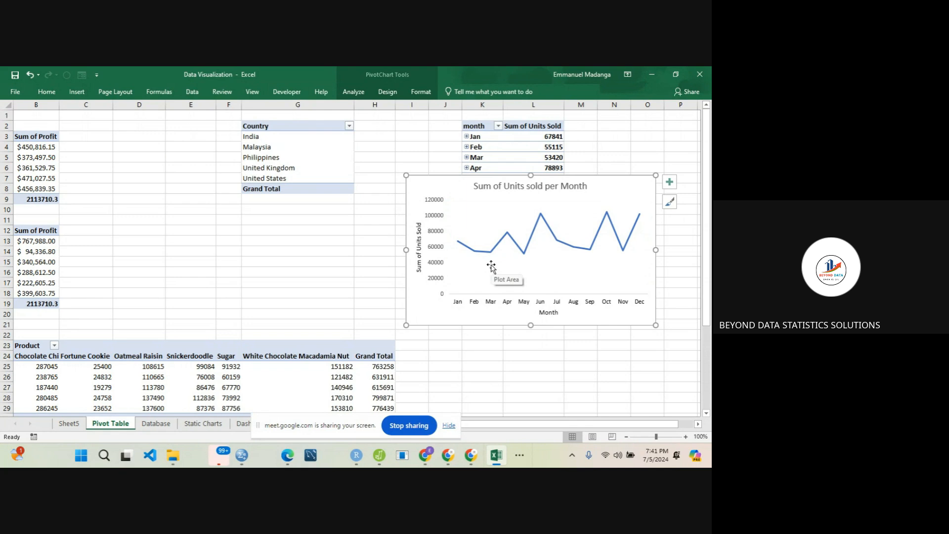
left_click(506, 183)
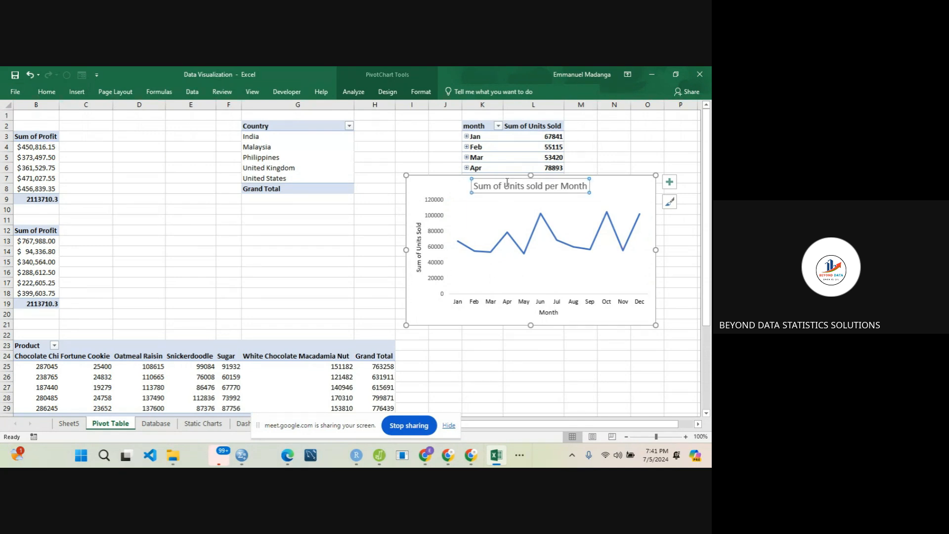
left_click(45, 92)
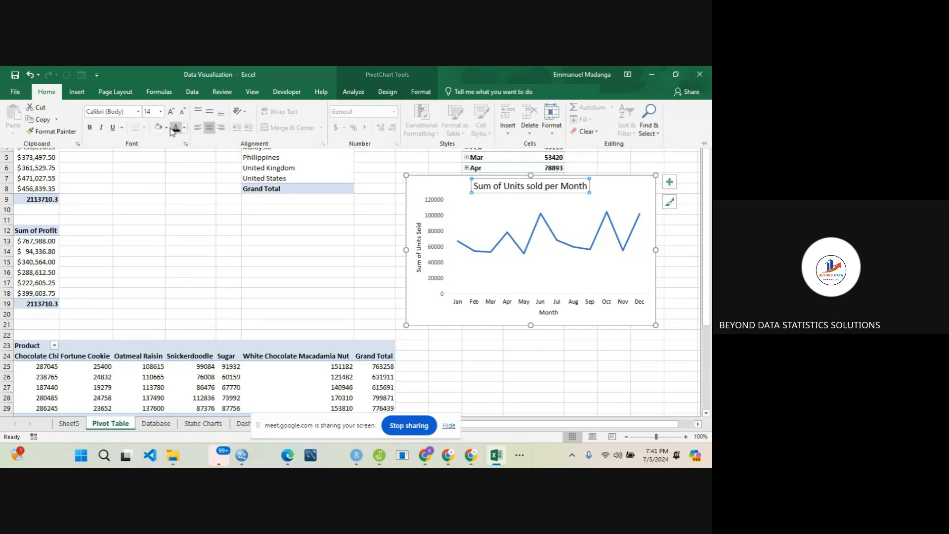
- Cut the units-sold line chart from the Pivot Table sheet and paste it onto the black dashboard sheet
left_click(445, 188)
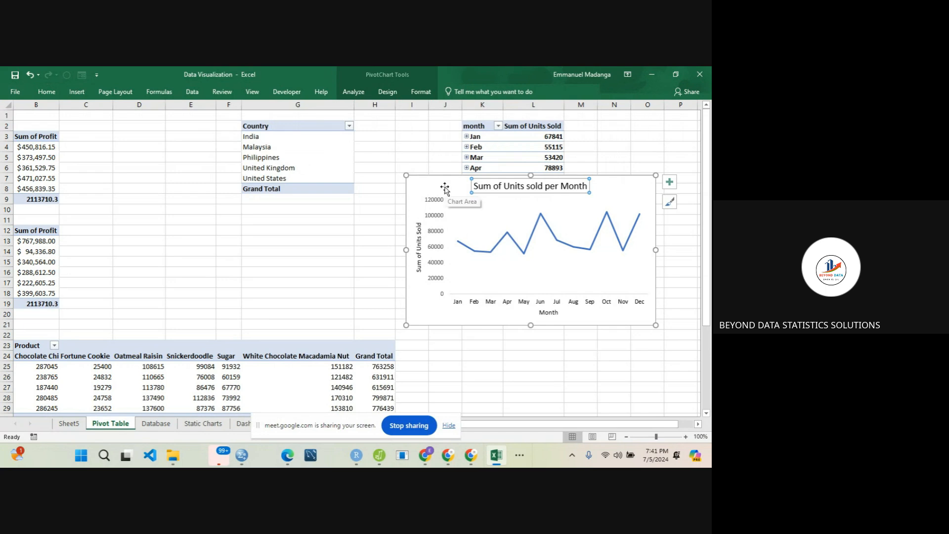
key("Delete")
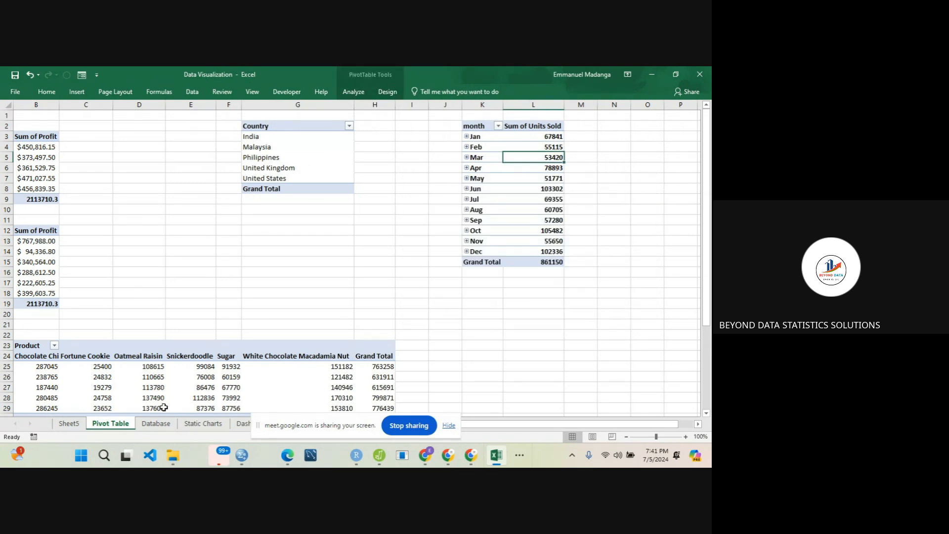
left_click(243, 423)
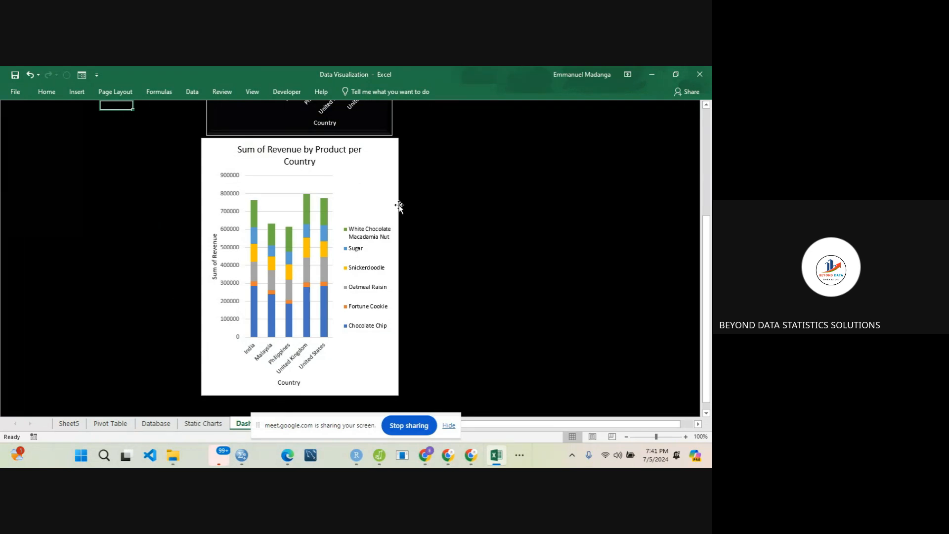
left_click(483, 199)
key("ctrl+v")
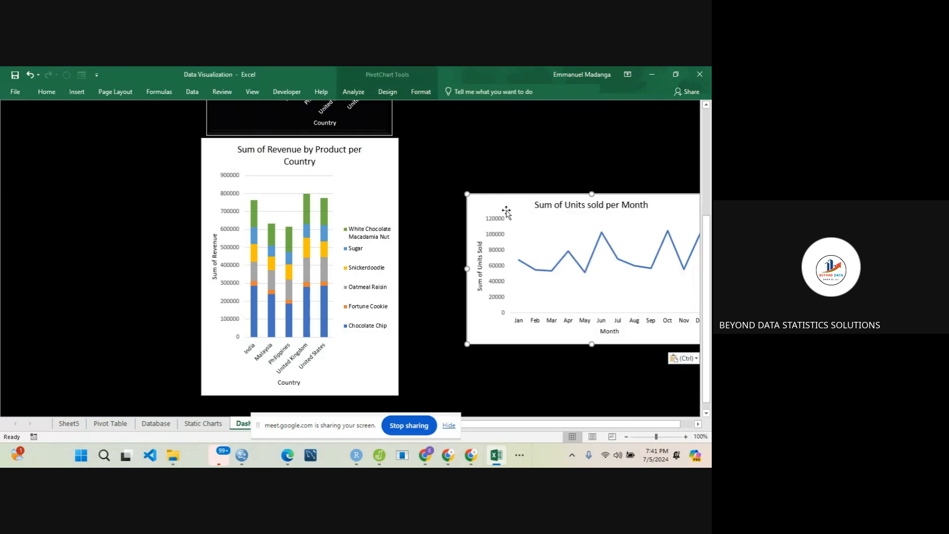
left_click_drag(558, 226, 487, 173)
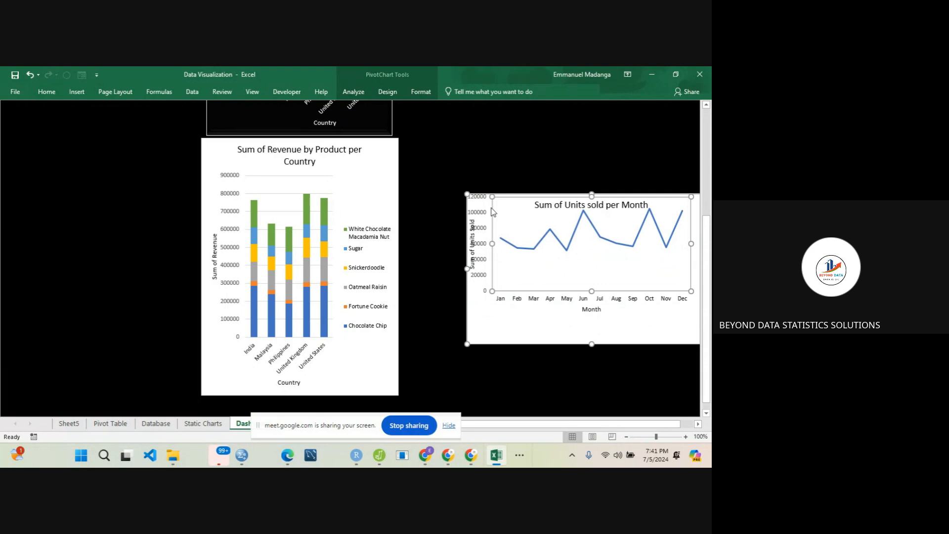
key("ctrl+z")
key("ctrl+z")
- Place the line chart directly beneath the product profit bar chart, widen it to the bar chart's outer edge and make it slightly taller
left_click_drag(479, 210, 417, 153)
left_click_drag(708, 237, 708, 229)
left_click_drag(428, 253, 426, 201)
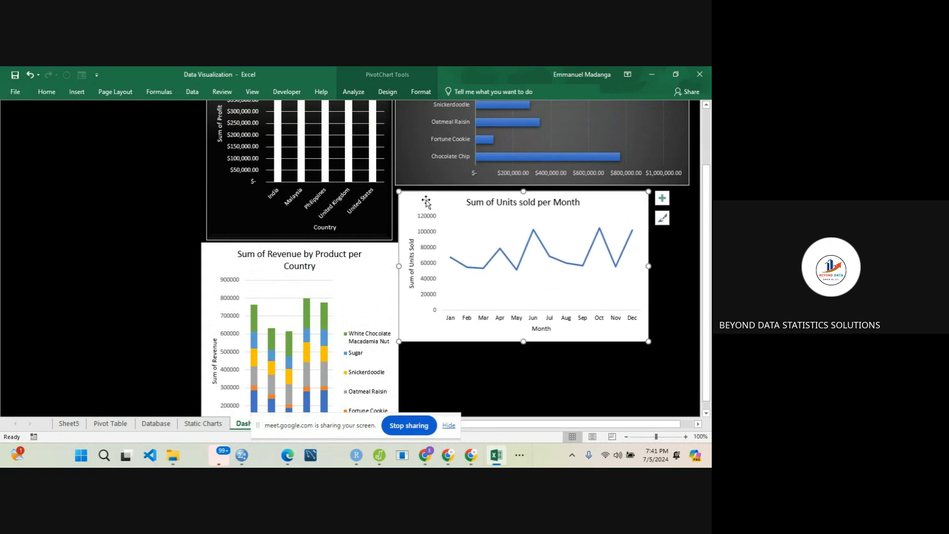
left_click_drag(648, 265, 688, 262)
left_click_drag(543, 341, 544, 351)
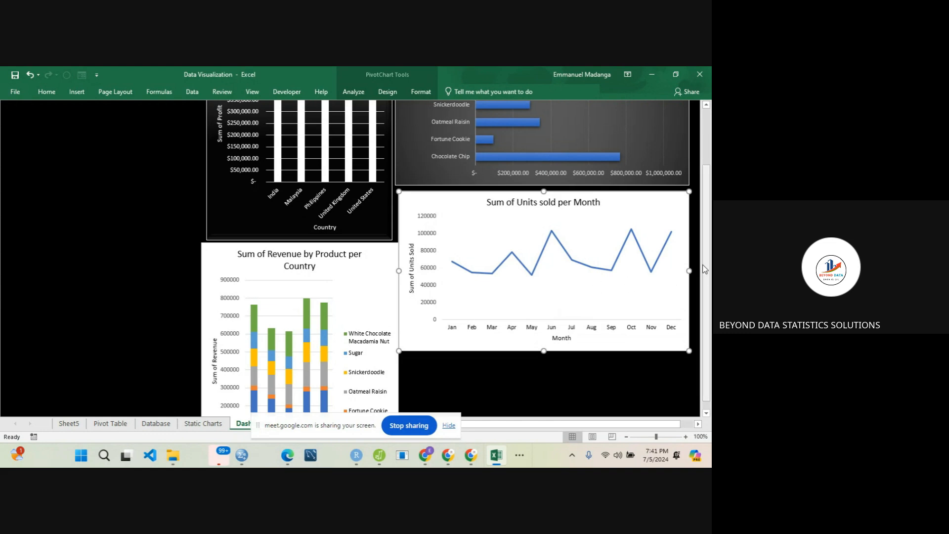
left_click_drag(703, 269, 711, 296)
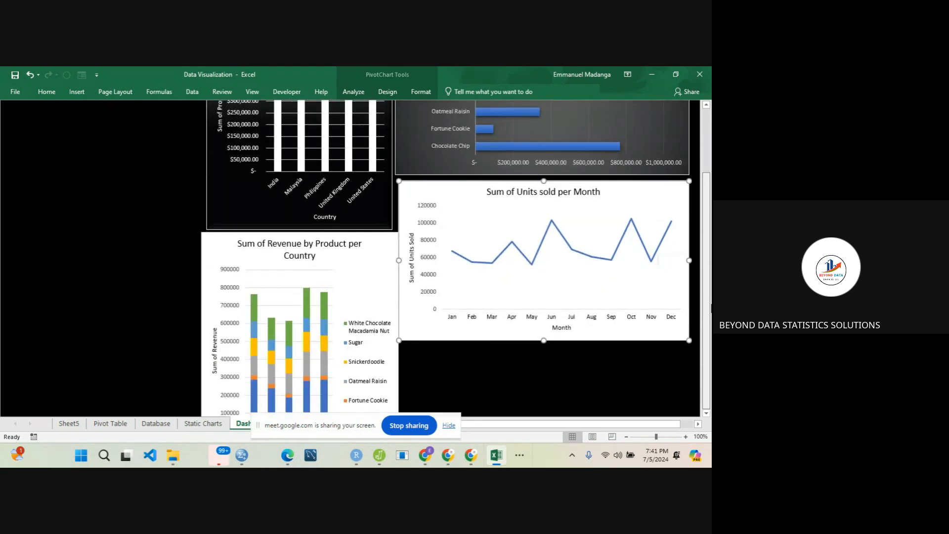
left_click(559, 377)
left_click(156, 424)
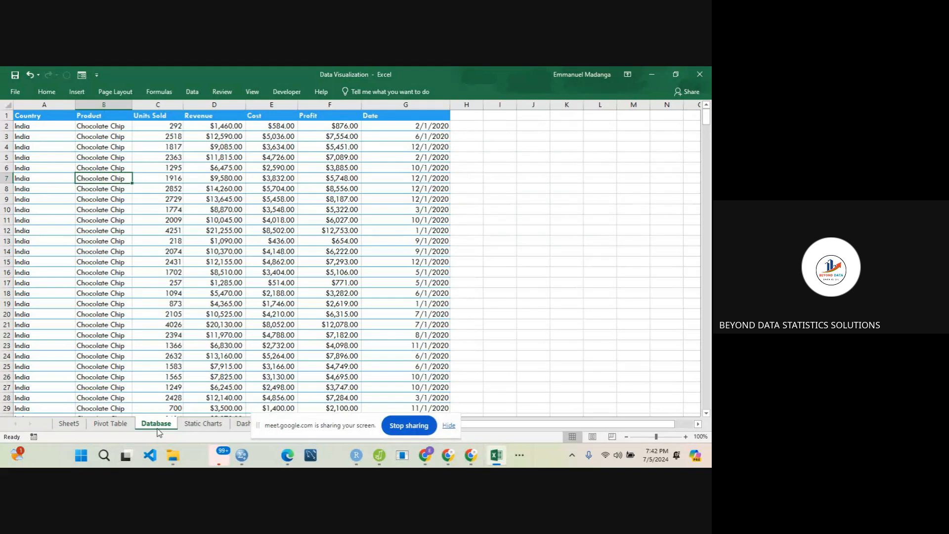
left_click(219, 424)
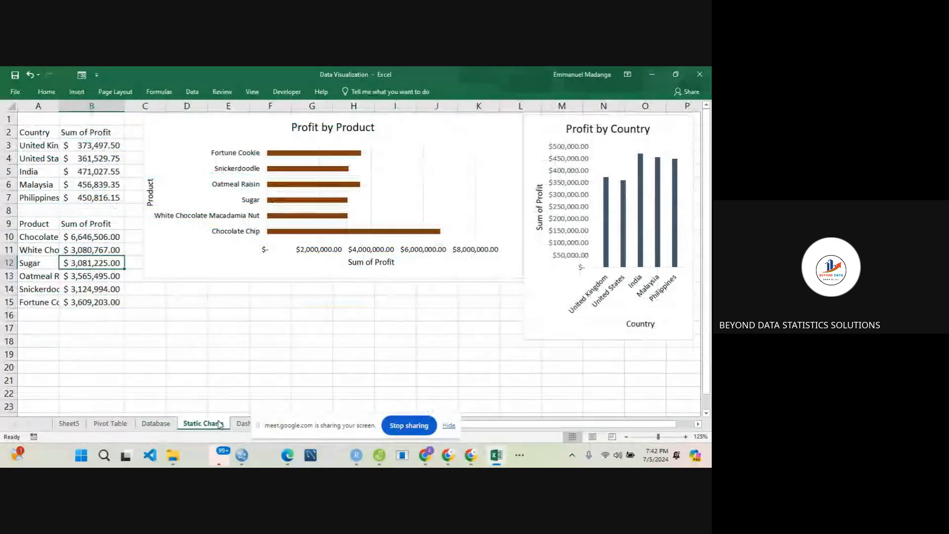
left_click(243, 424)
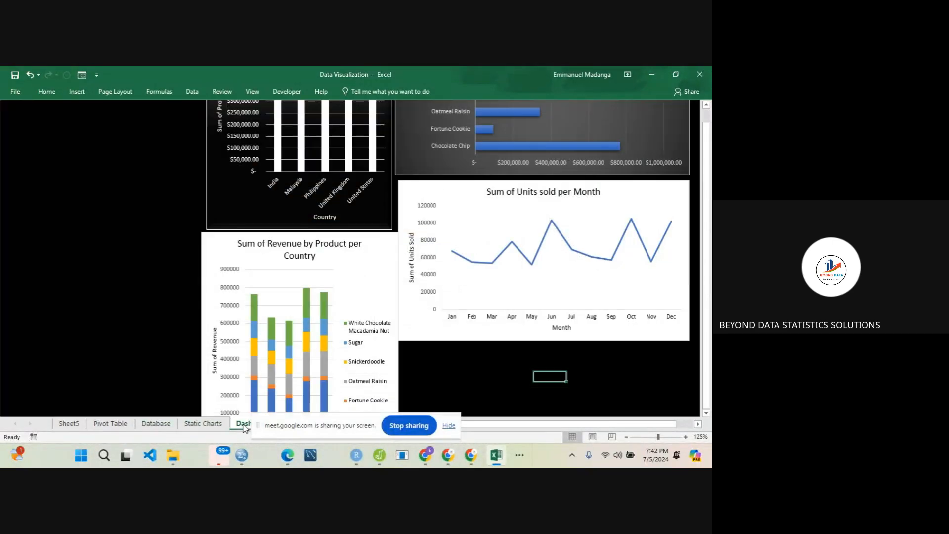
- Shrink the stacked revenue chart slightly so its edges line up with the country profit chart above it
mouse_move(707, 242)
left_mouse_down()
mouse_move(709, 182)
mouse_move(711, 270)
mouse_move(710, 163)
mouse_move(711, 251)
left_mouse_up()
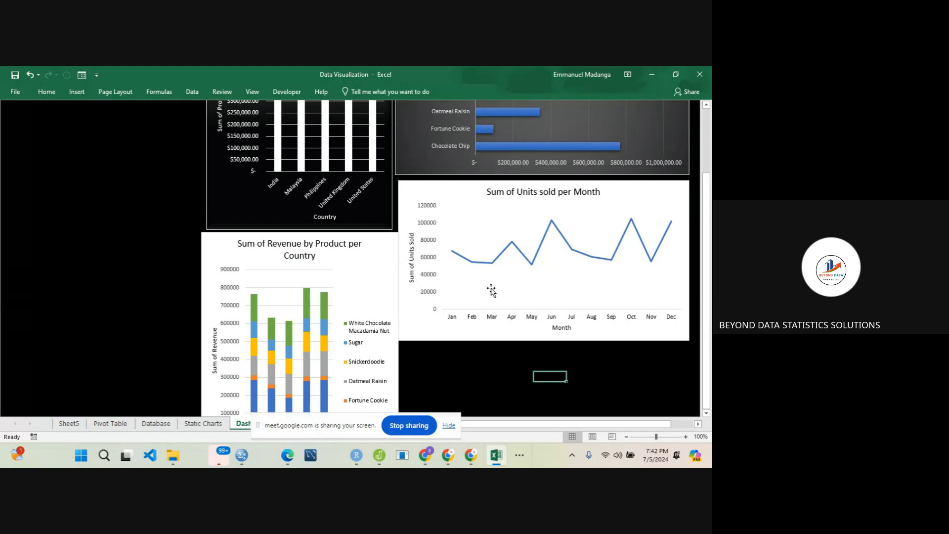
left_click(199, 240)
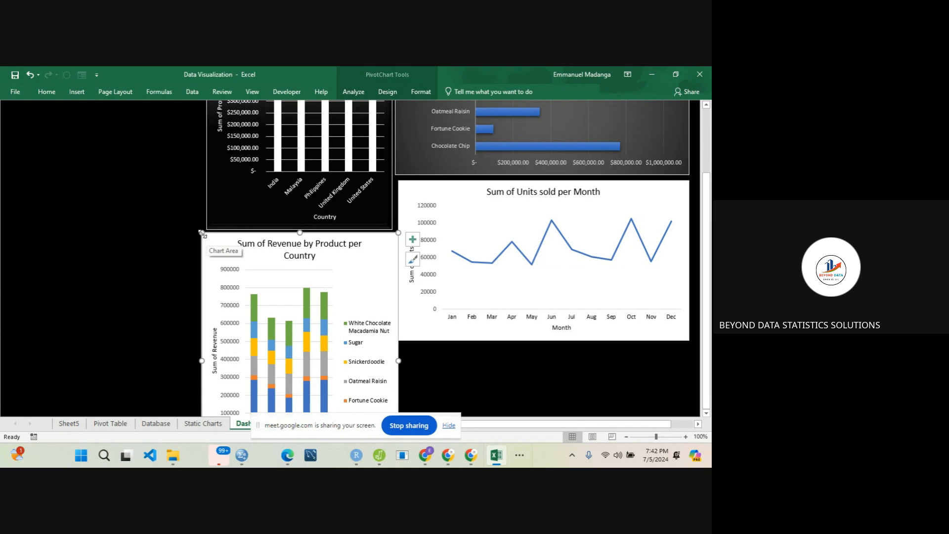
left_click_drag(202, 233, 221, 245)
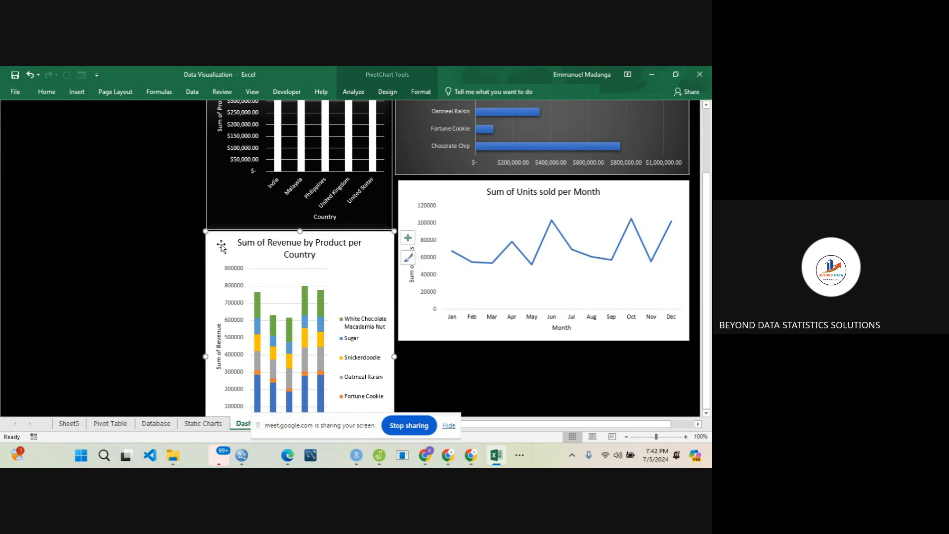
- In the Pivot Table sheet's PivotTable starting at G2, replace the Country row field with Product
left_click(110, 423)
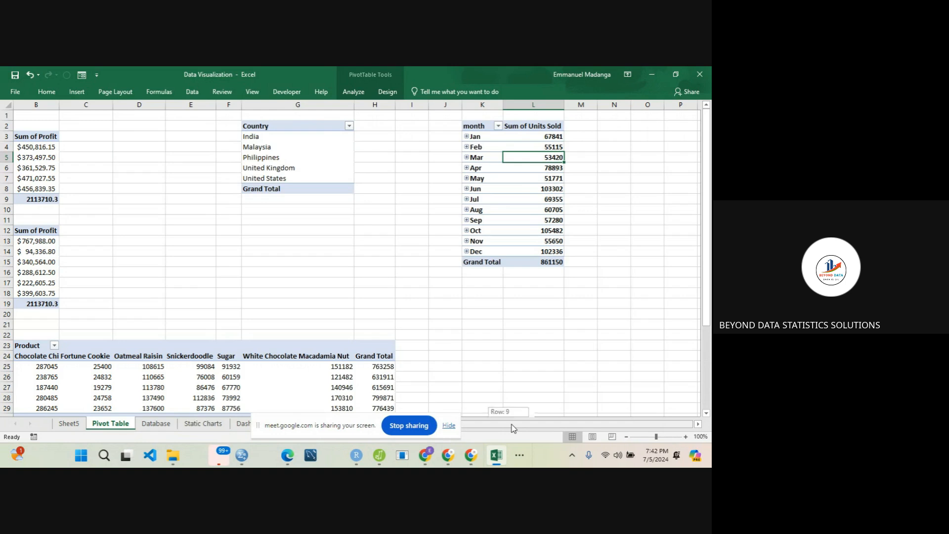
scroll(513, 428, "left", 1)
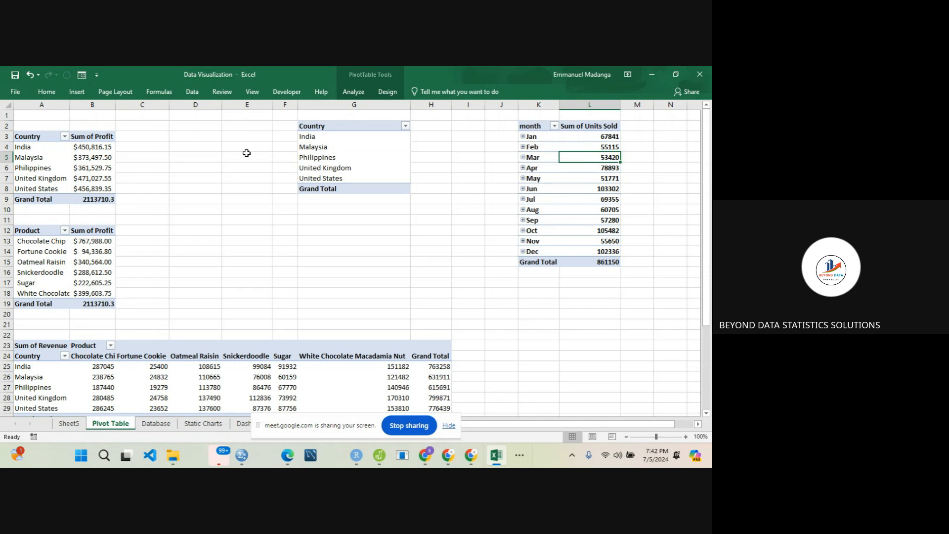
left_click(342, 142)
key("Return")
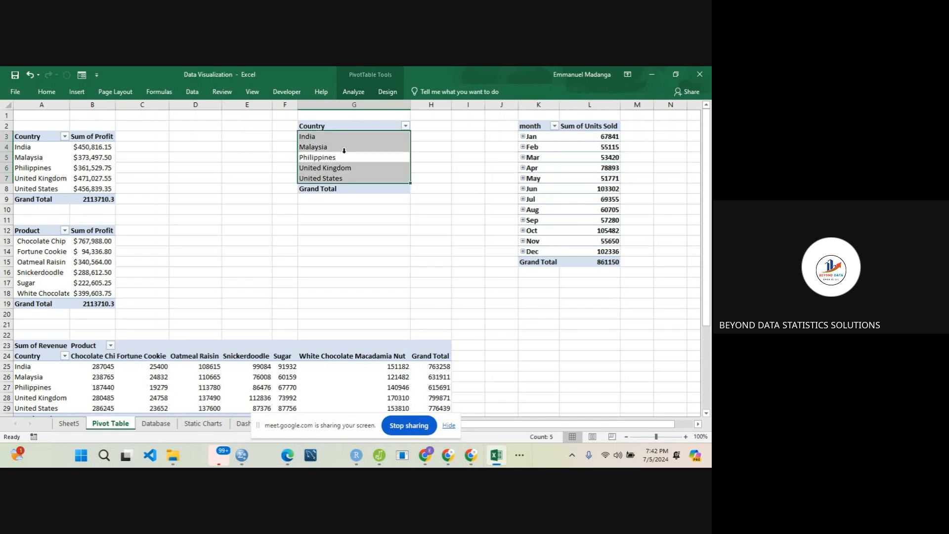
right_click(349, 155)
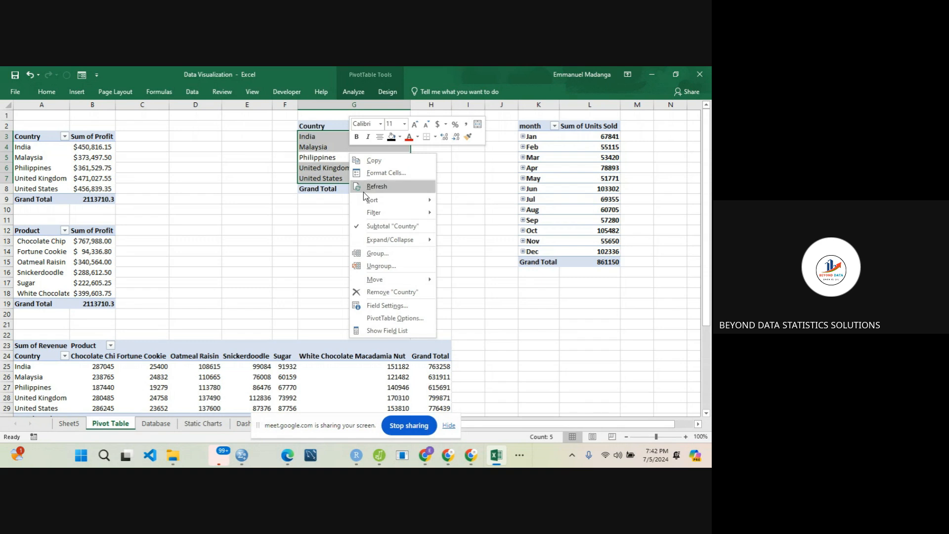
left_click(399, 331)
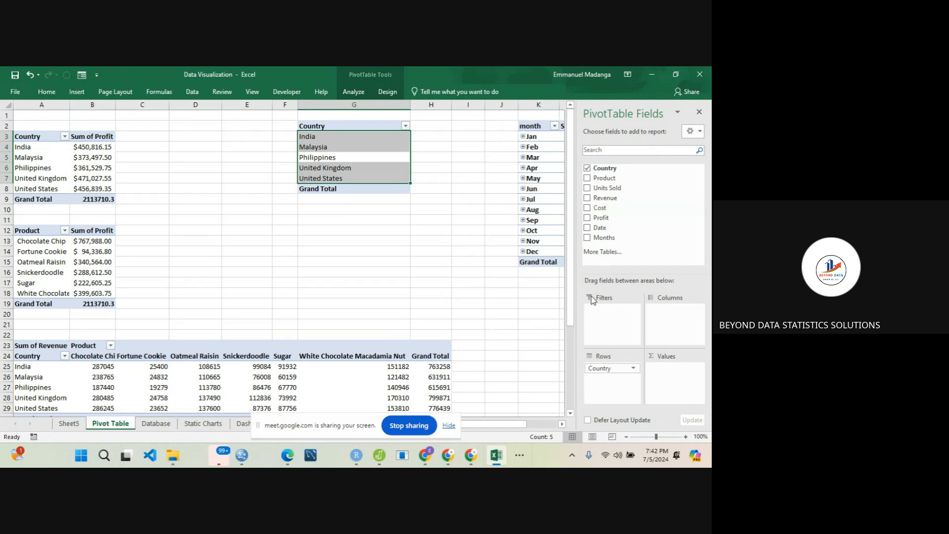
left_click(587, 169)
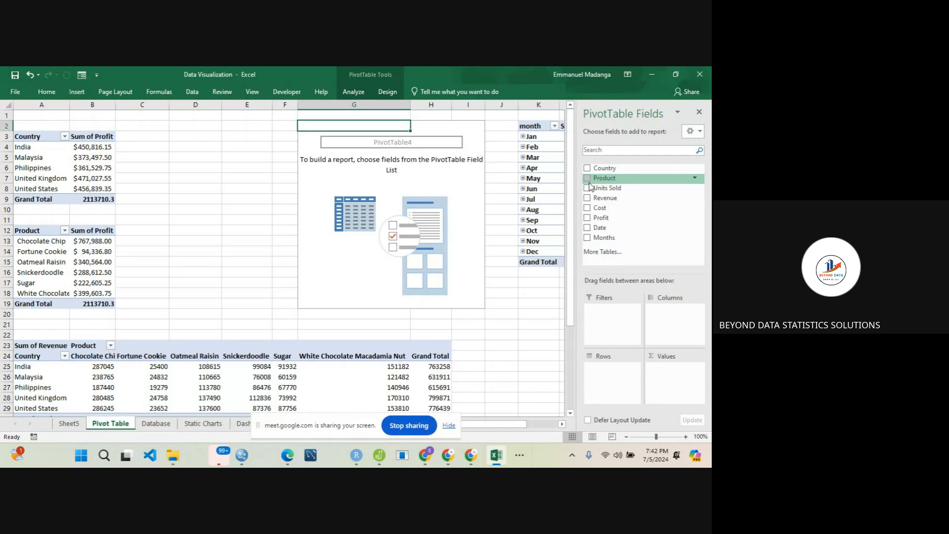
left_click_drag(588, 179, 617, 374)
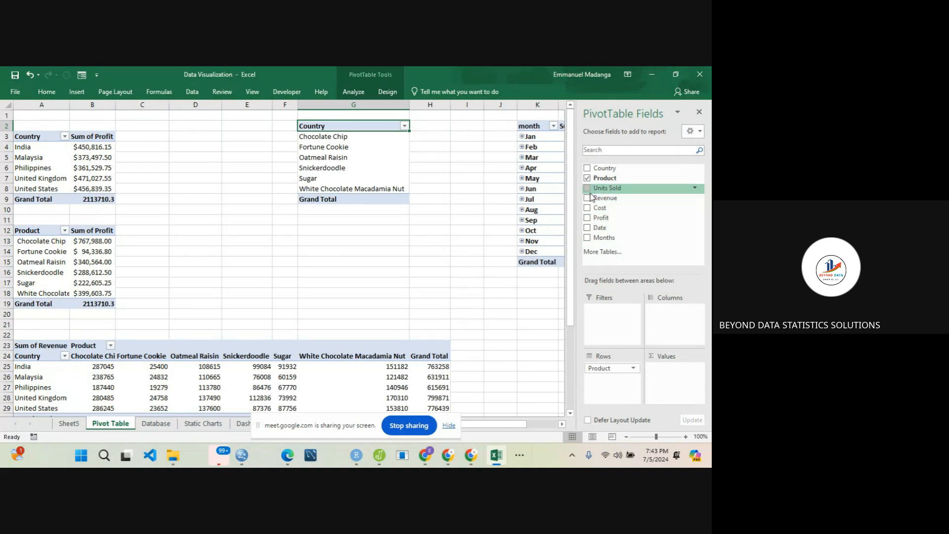
- Add the Cost field as a summed value to the product PivotTable starting at G2
left_click_drag(587, 209, 669, 368)
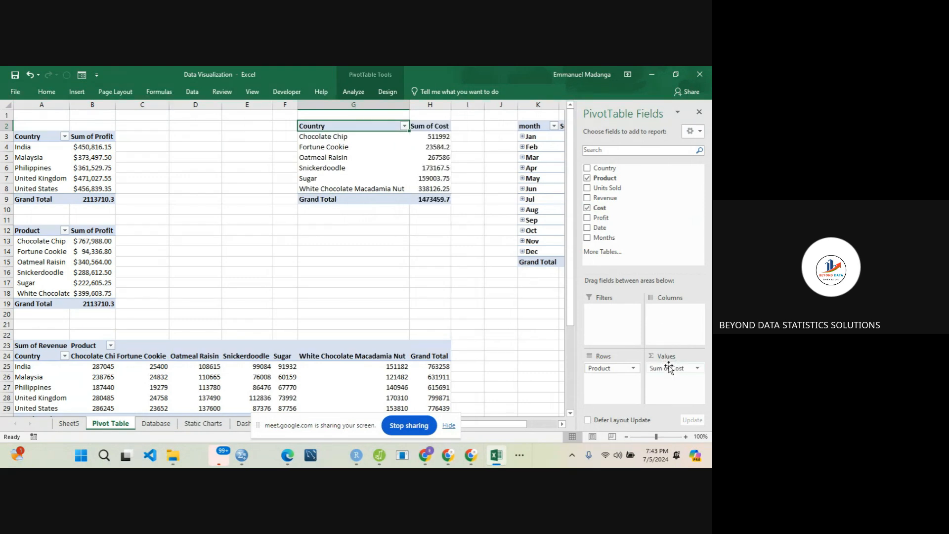
left_click(699, 115)
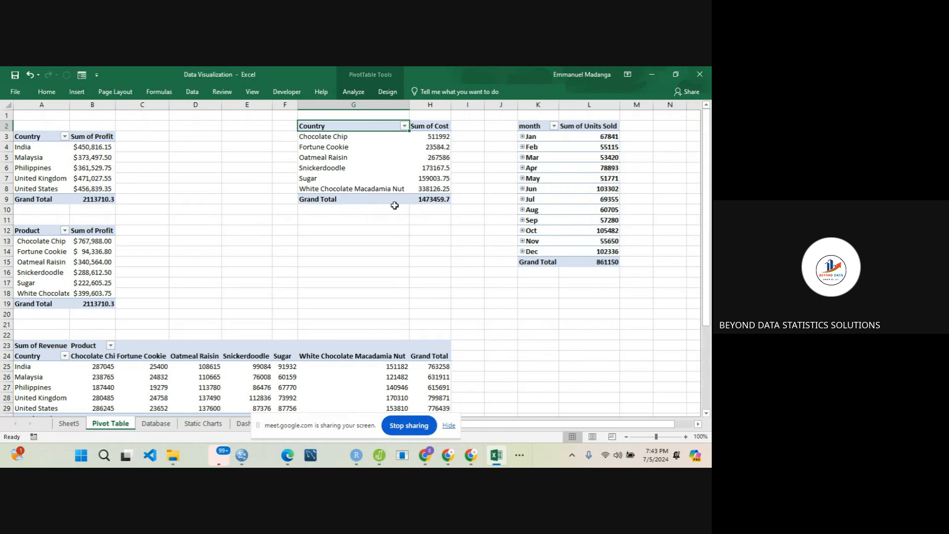
- Preview the pie, doughnut, funnel, combo, area and bar chart types for a PivotChart of the product costs
left_click(353, 147)
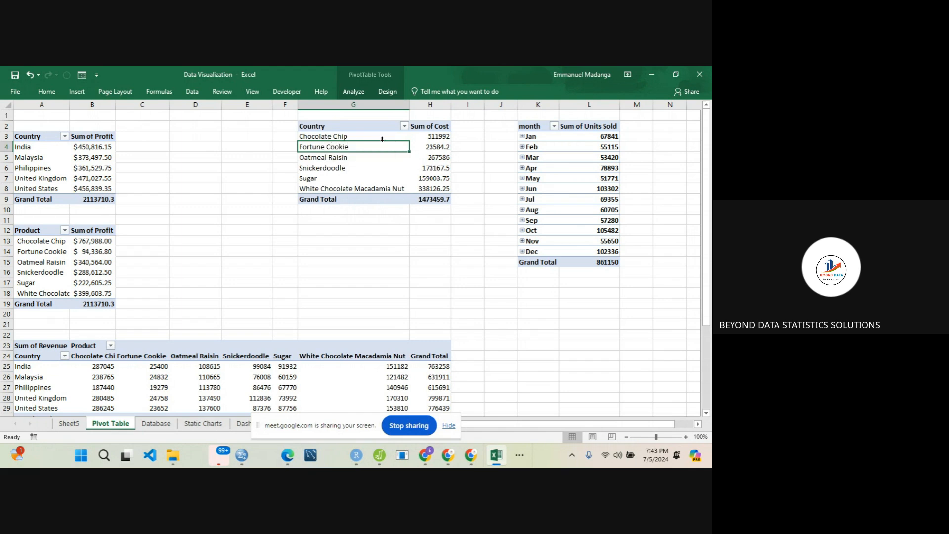
left_click(353, 92)
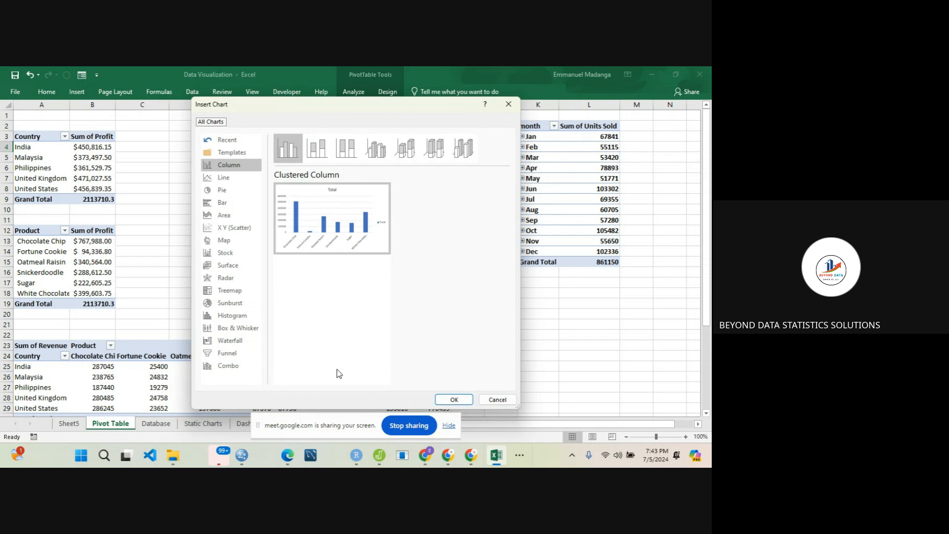
left_click(221, 193)
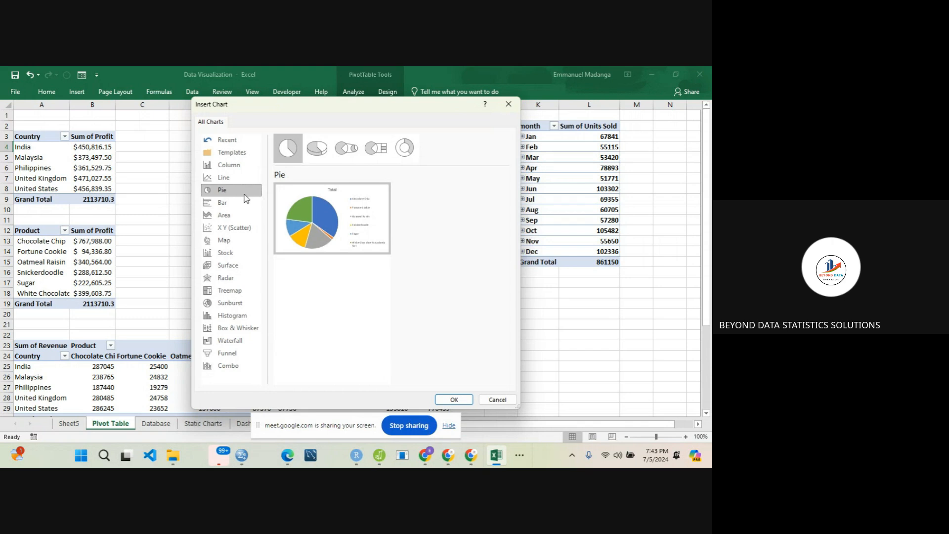
mouse_move(297, 224)
left_click(404, 147)
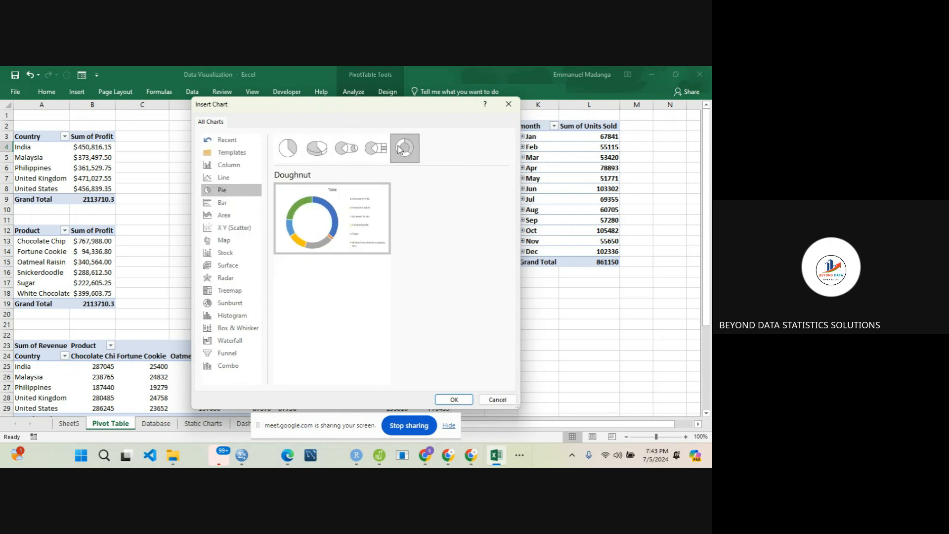
mouse_move(374, 245)
left_click(229, 353)
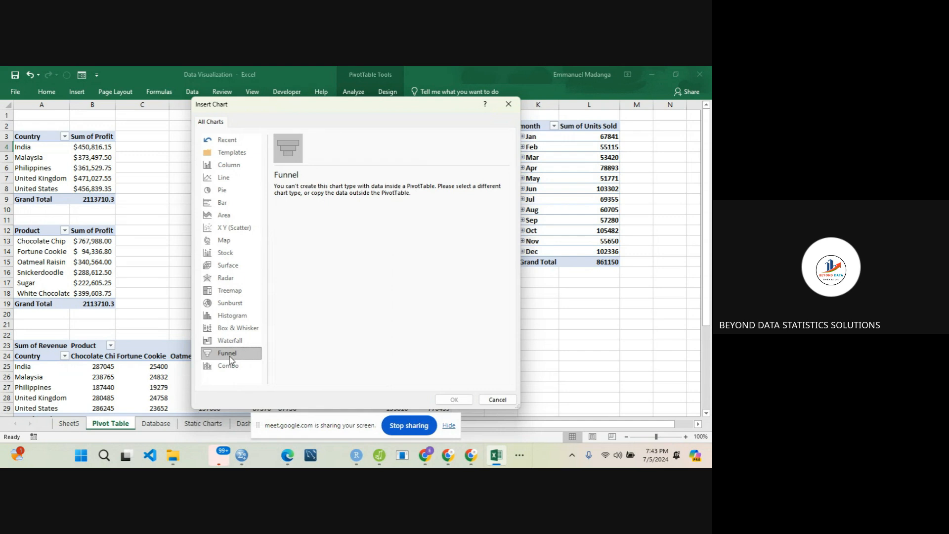
left_click(238, 370)
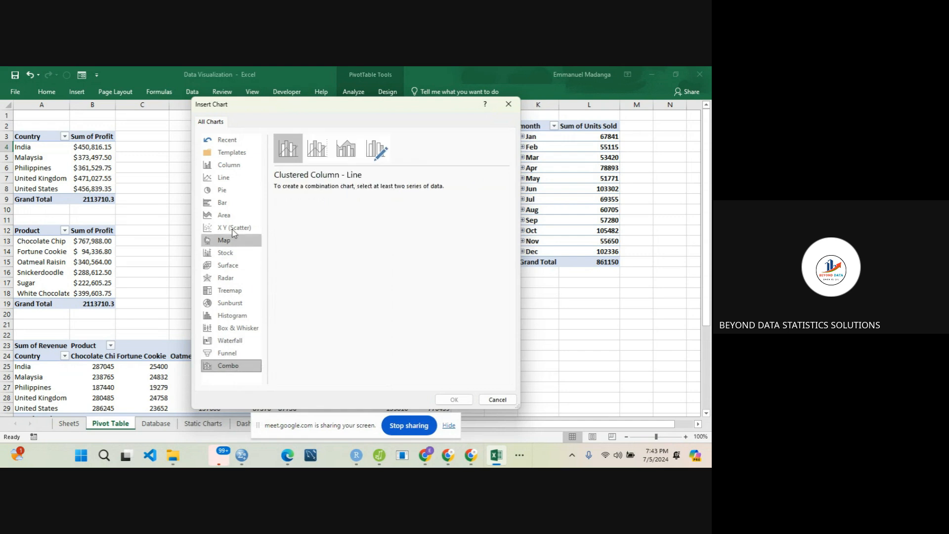
left_click(221, 205)
left_click(221, 214)
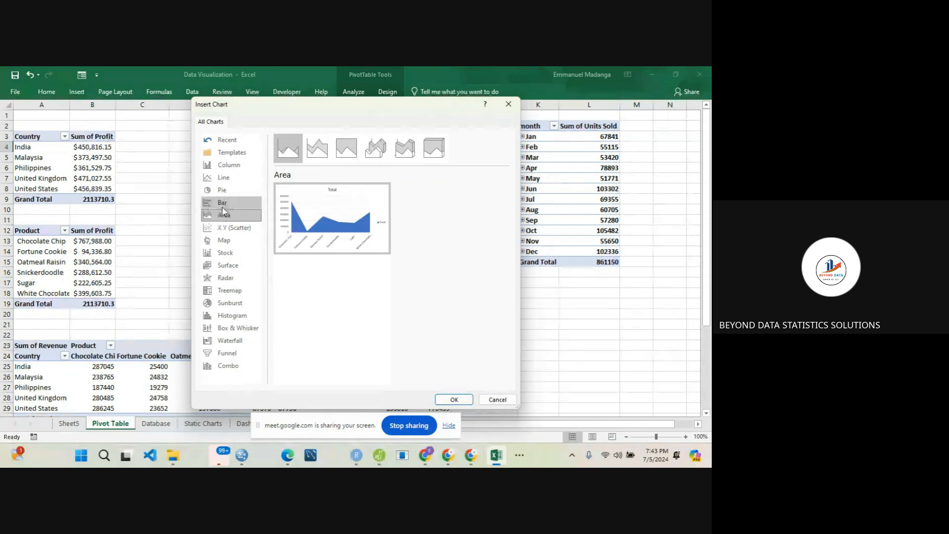
left_click(225, 210)
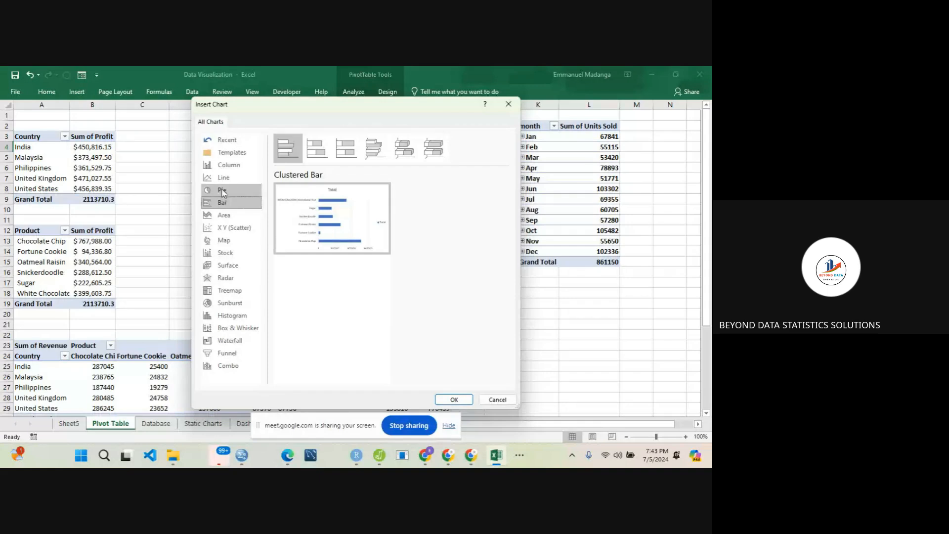
- Insert a standard Pie PivotChart showing Sum of Cost by product
left_click(222, 190)
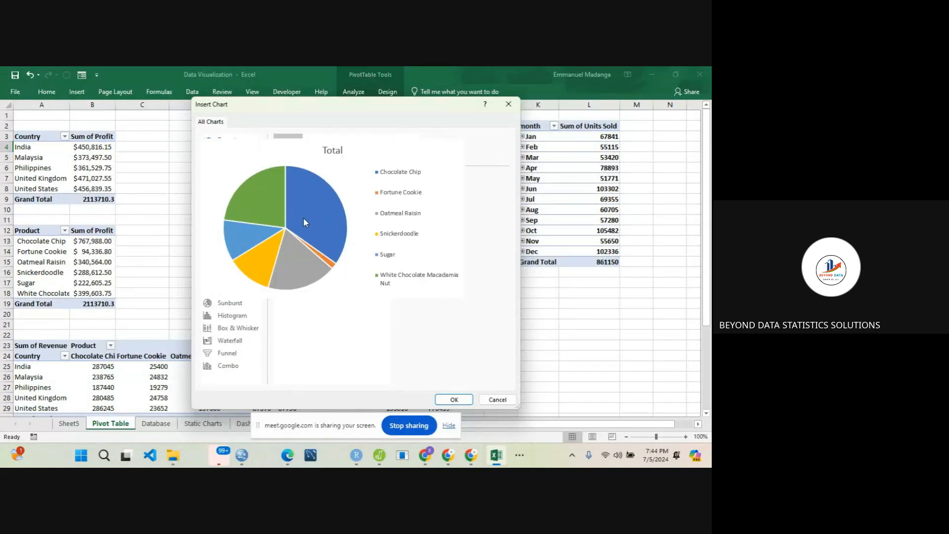
mouse_move(325, 246)
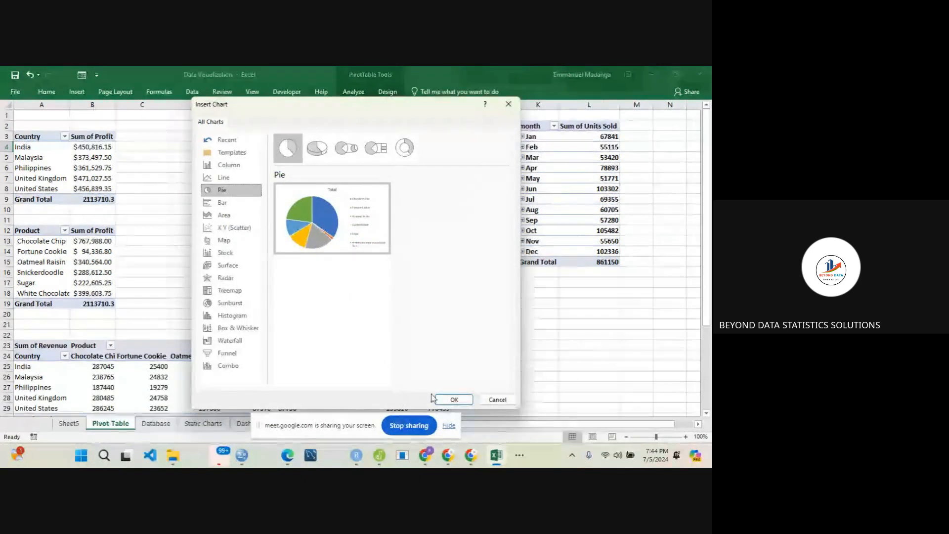
left_click(449, 398)
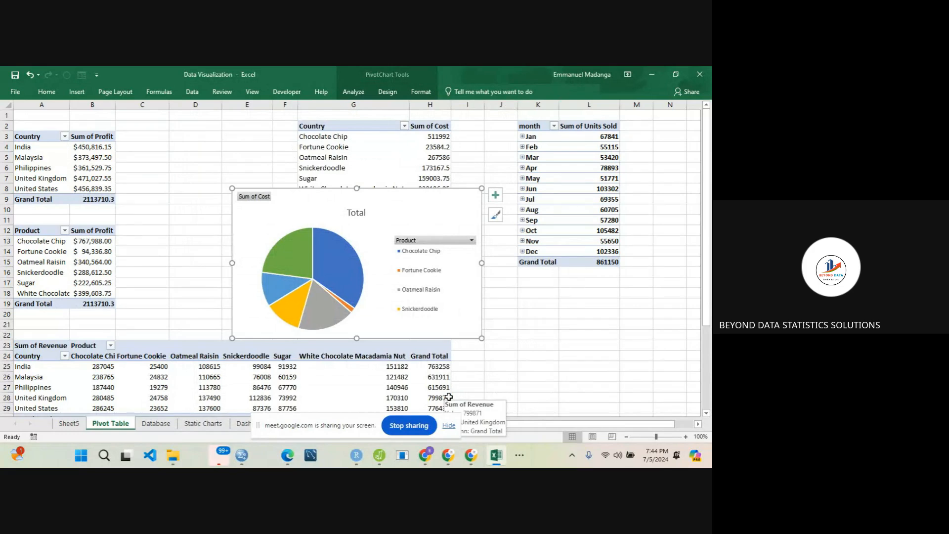
- Hide all field buttons on the cost pie chart and add data labels to its slices
right_click(424, 242)
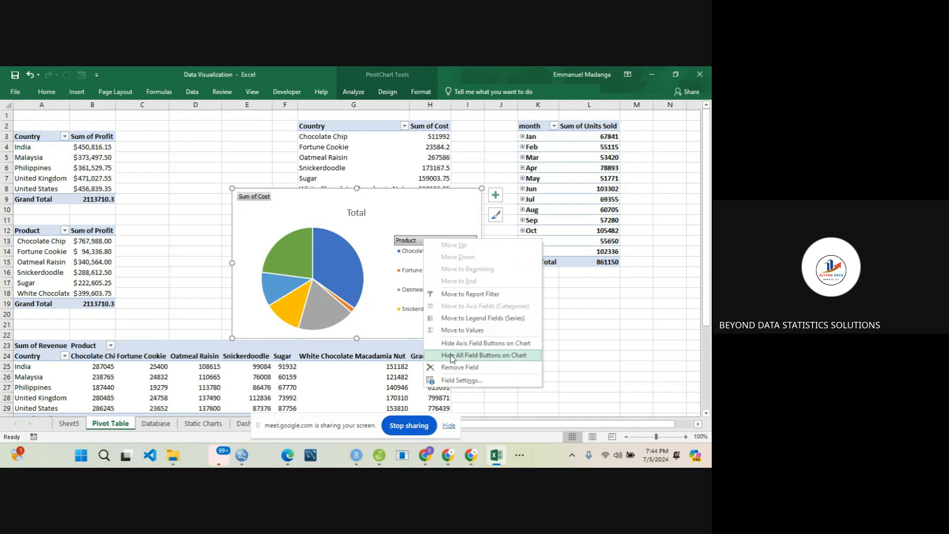
left_click(457, 355)
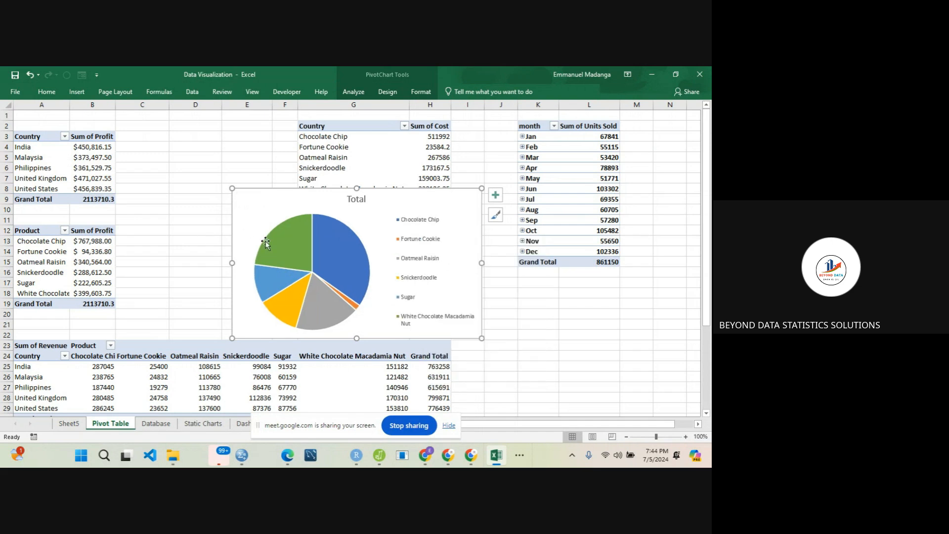
right_click(326, 254)
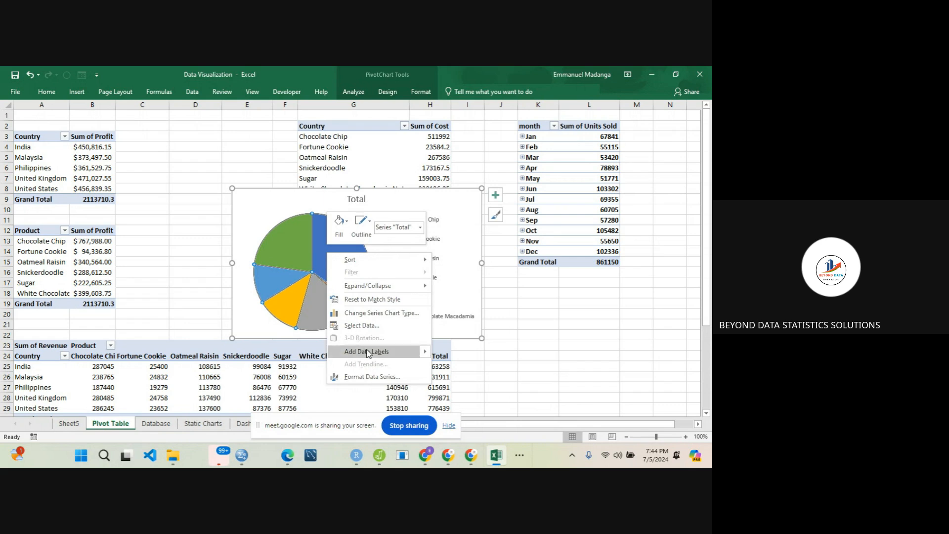
mouse_move(428, 352)
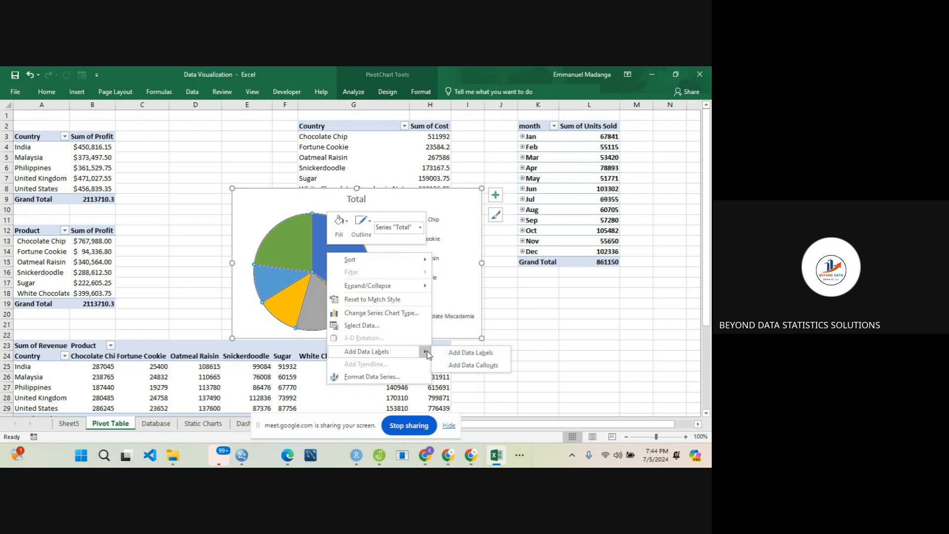
left_click(456, 354)
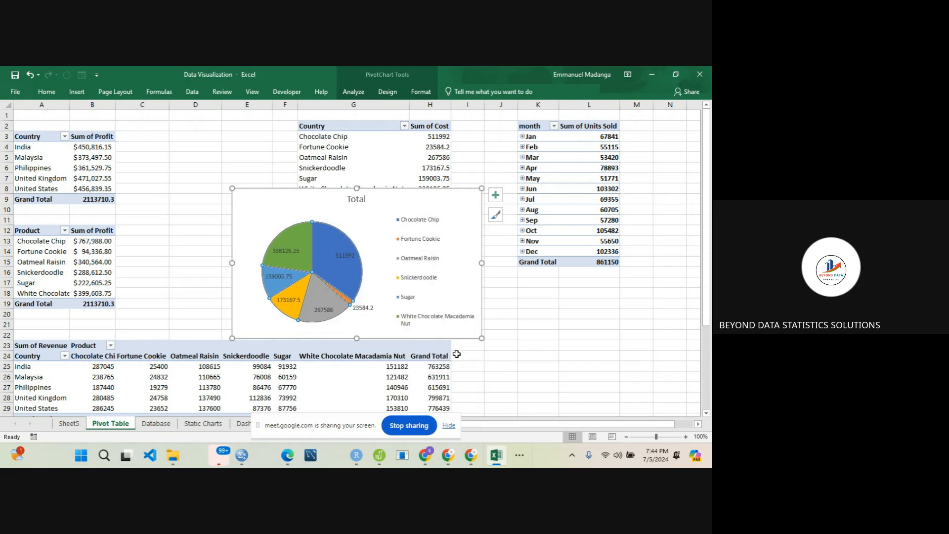
- Make the pie chart's data labels show percentages instead of values and position them at Outside End
right_click(325, 264)
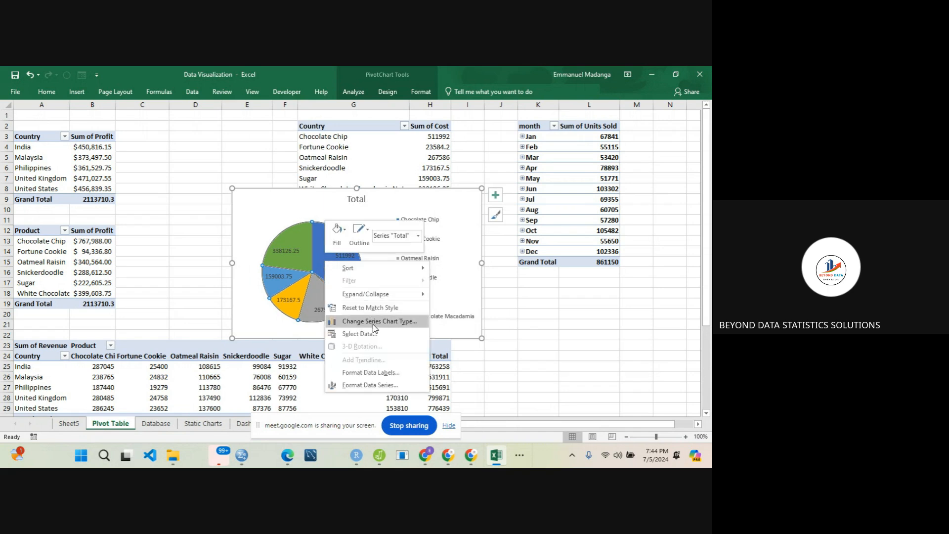
left_click(384, 373)
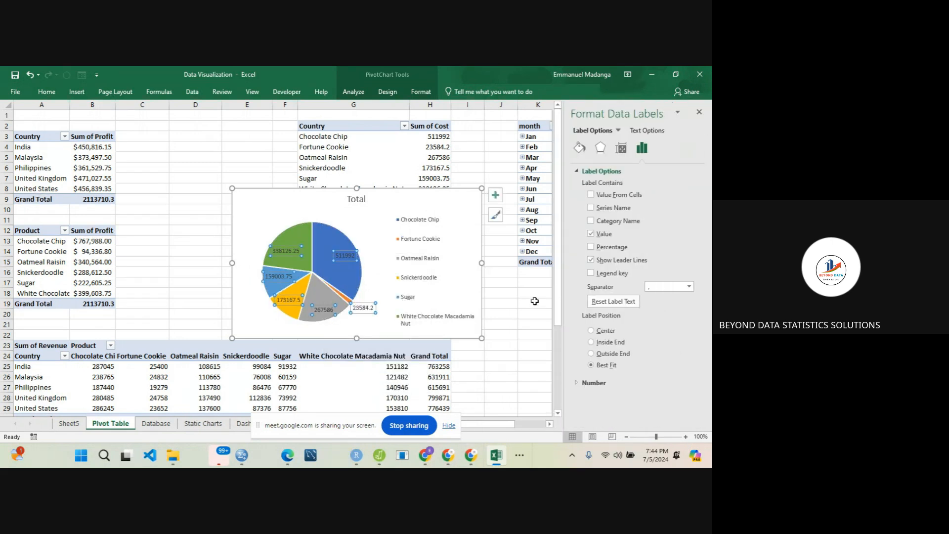
left_click(591, 248)
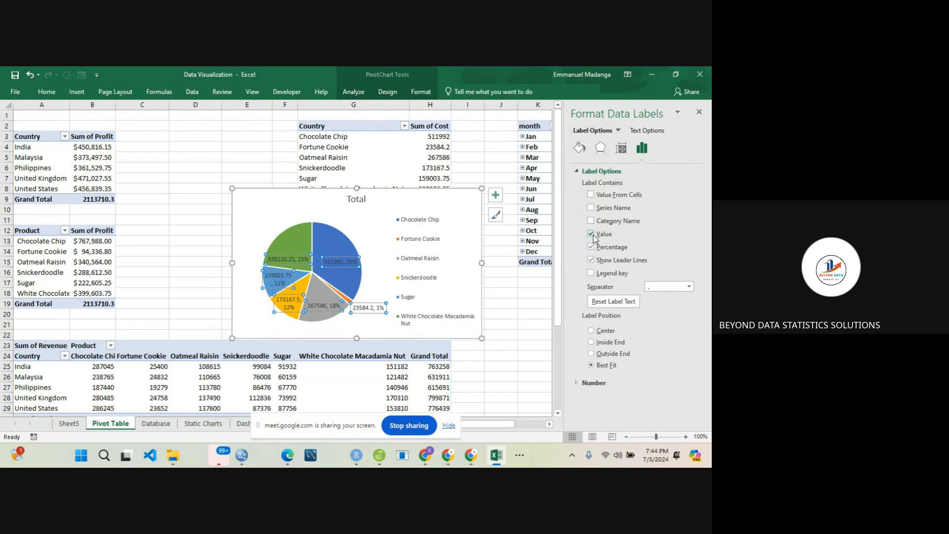
left_click(591, 234)
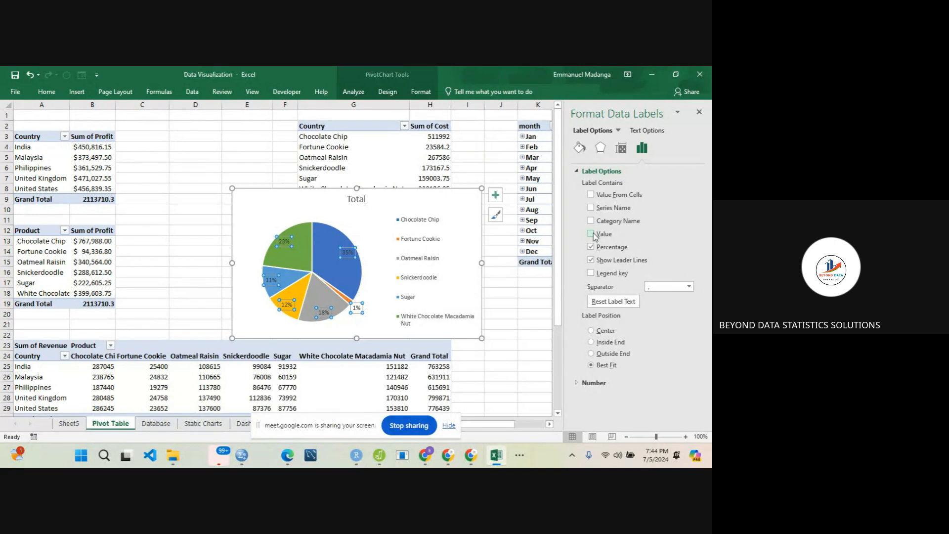
left_click(591, 354)
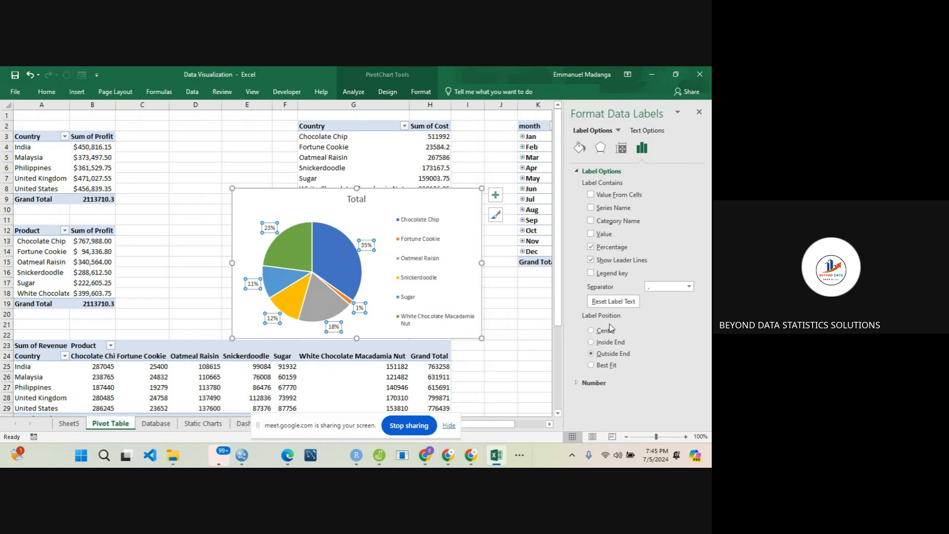
left_click(700, 108)
- Replace the pie chart's title with "Sum of Cost by Country"
left_click(352, 200)
double_click(352, 201)
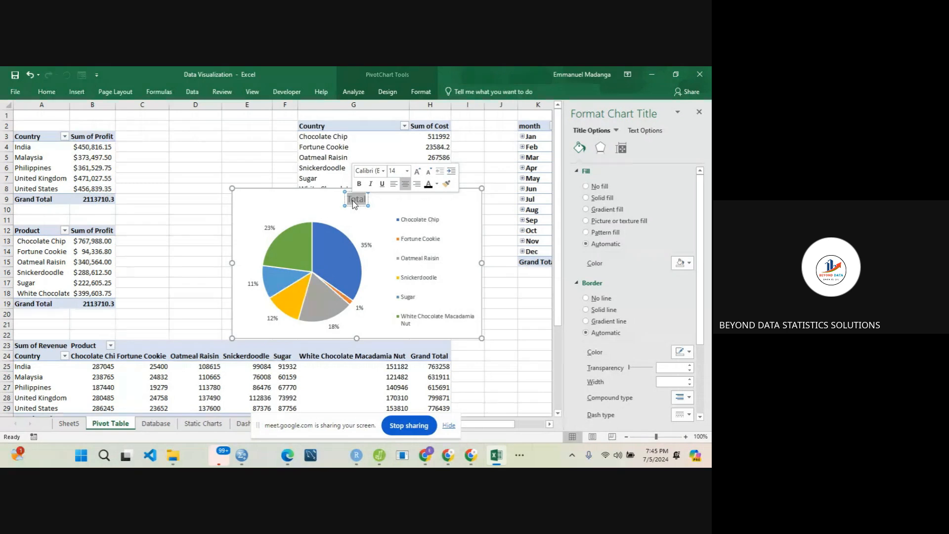
type("Cos")
key("BackSpace")
key("BackSpace")
key("BackSpace")
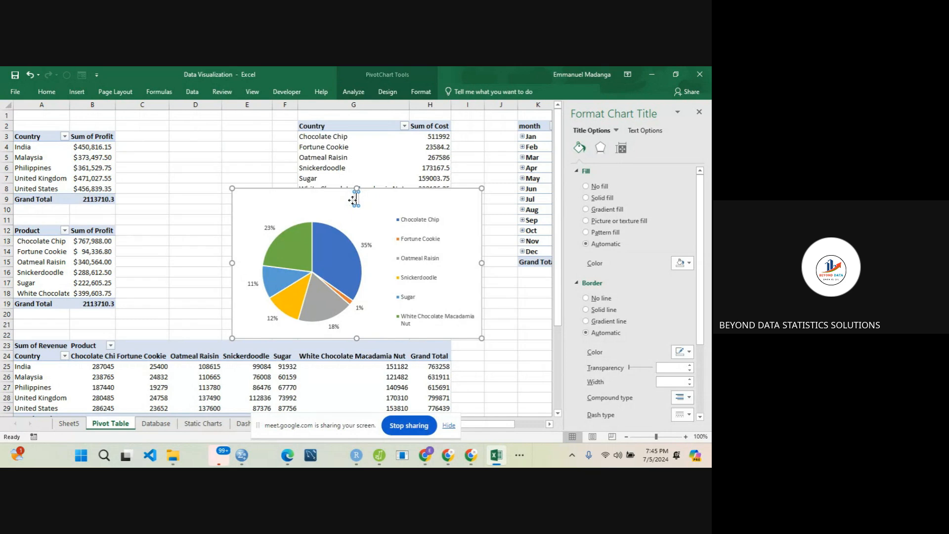
type("Sum of")
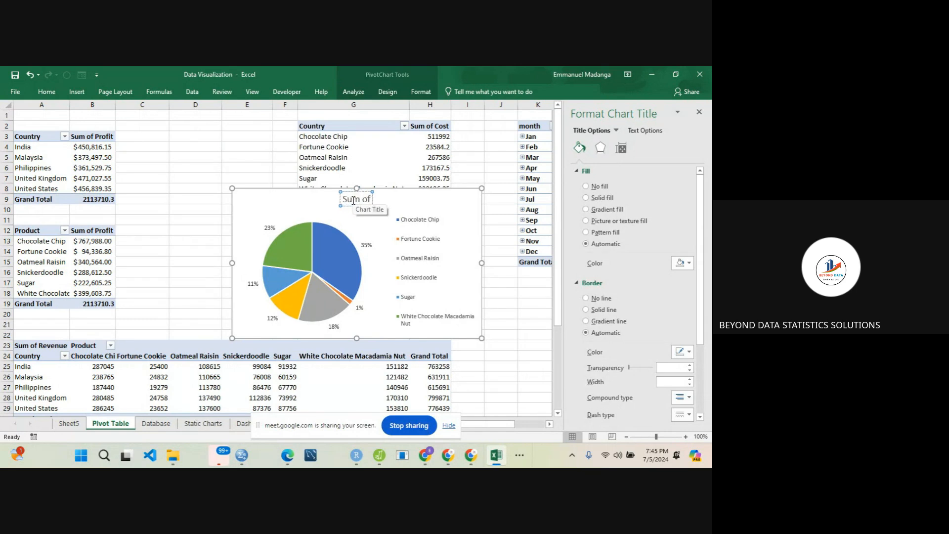
type(" Coun")
key("super+shift+s")
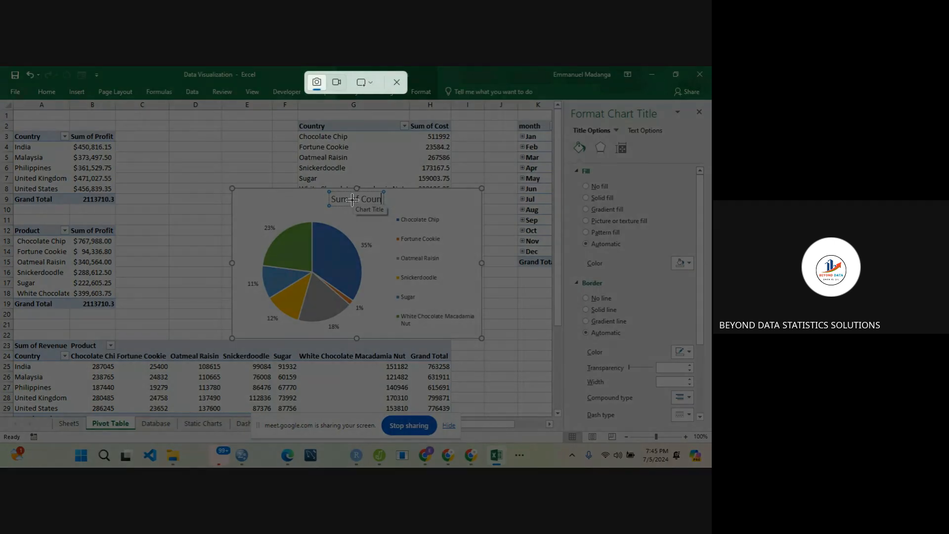
left_click(396, 82)
key("BackSpace")
key("BackSpace")
type("st")
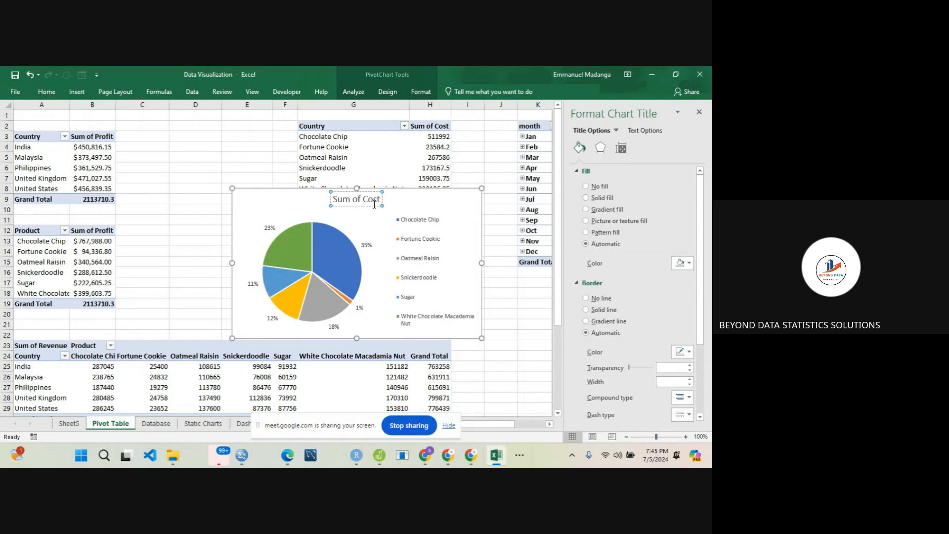
type(" by Country")
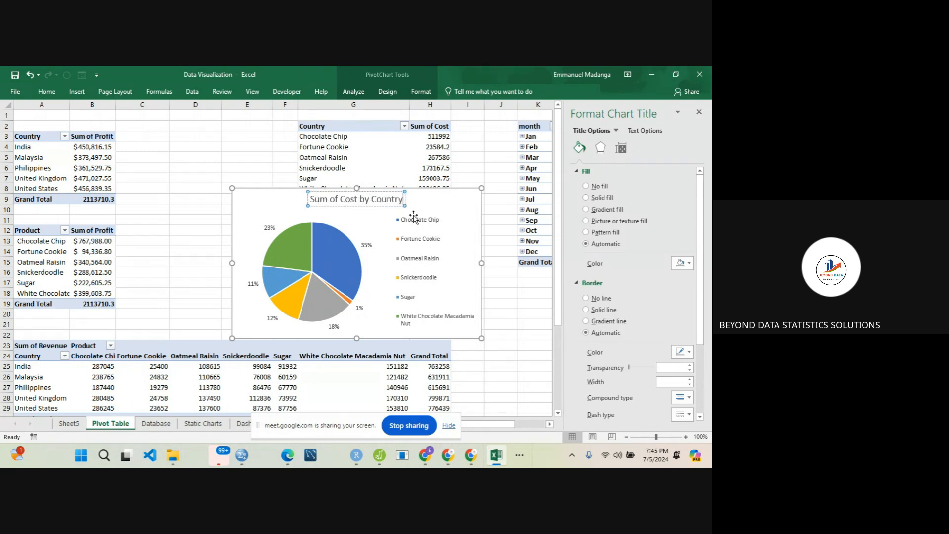
left_click(448, 208)
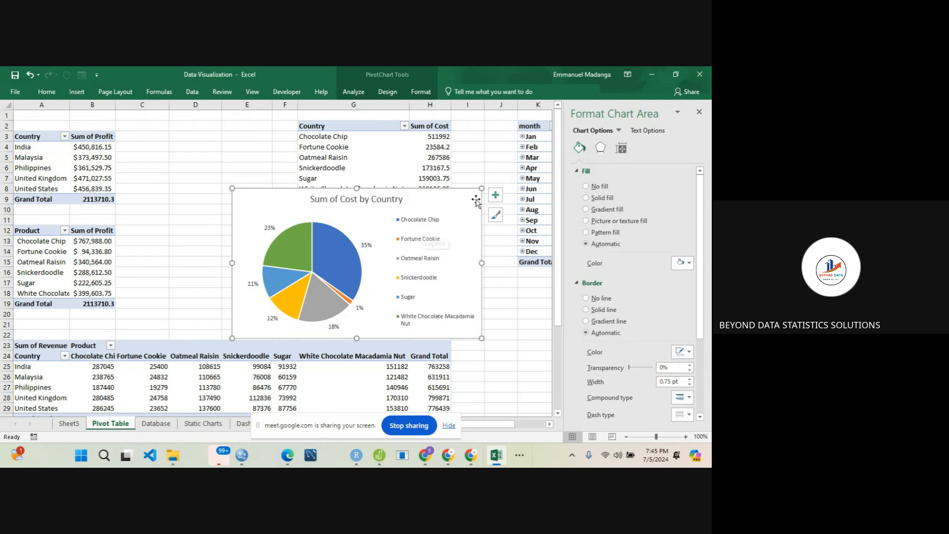
- Change the font colour of the pie chart's legend and title to black
left_click(408, 229)
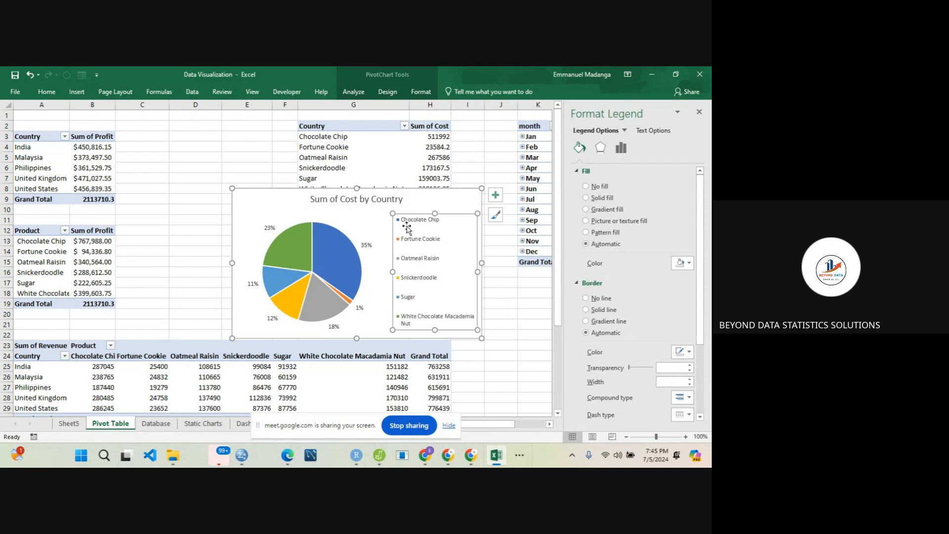
left_click(47, 92)
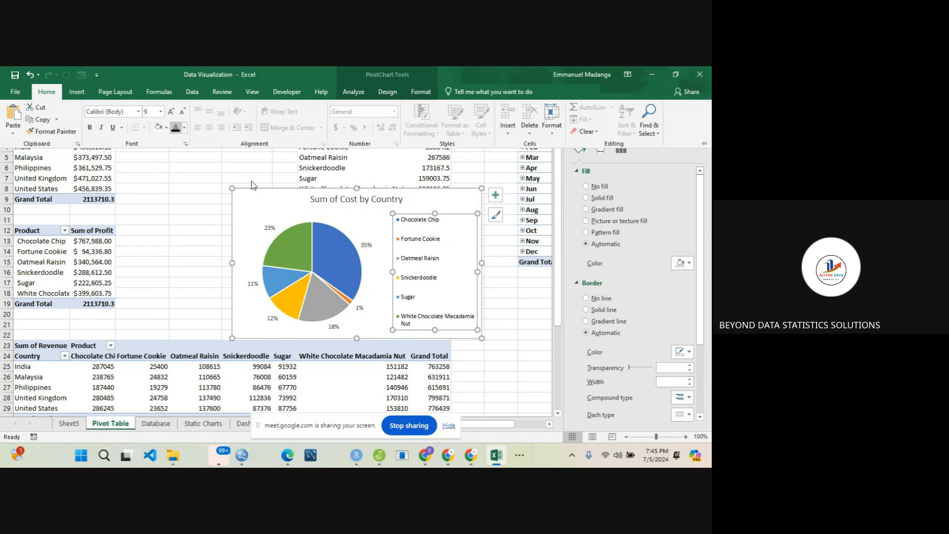
left_click(328, 200)
left_click(328, 200)
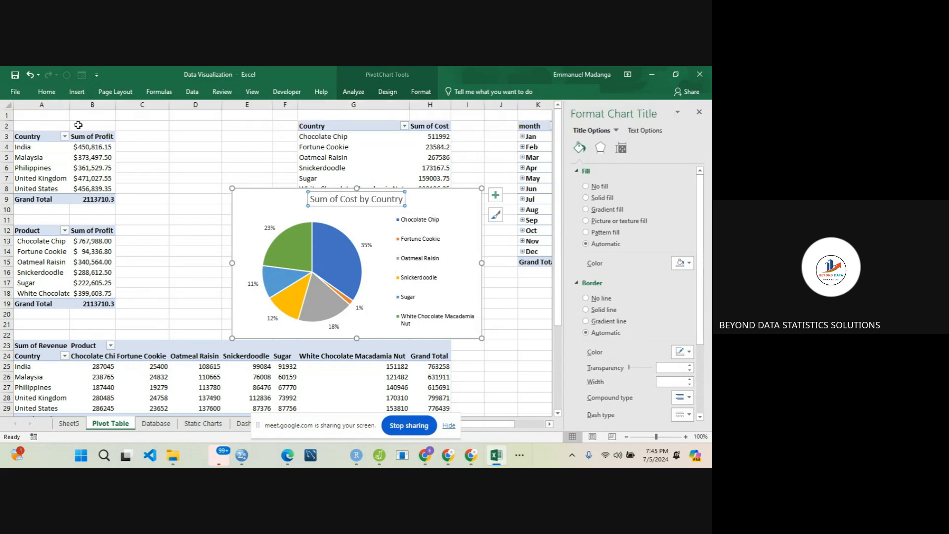
left_click(47, 94)
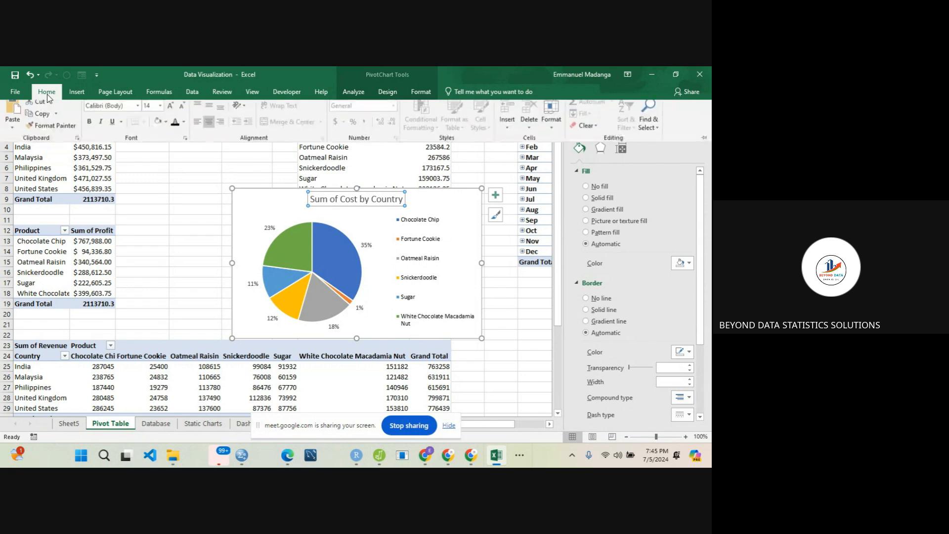
left_click(246, 207)
left_click(248, 209)
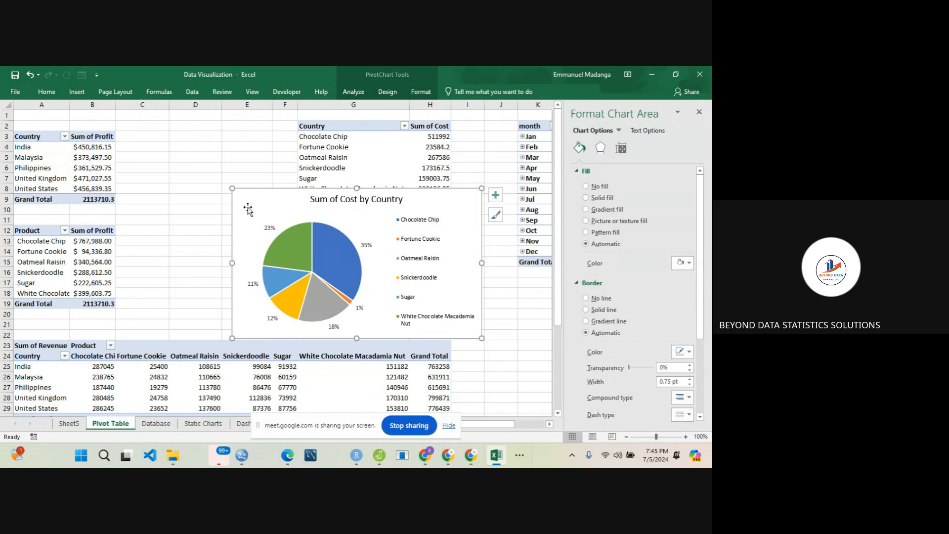
- Cut the cost pie chart from the Pivot Table sheet, switch to the Dashboard sheet and close the formatting pane
key("Delete")
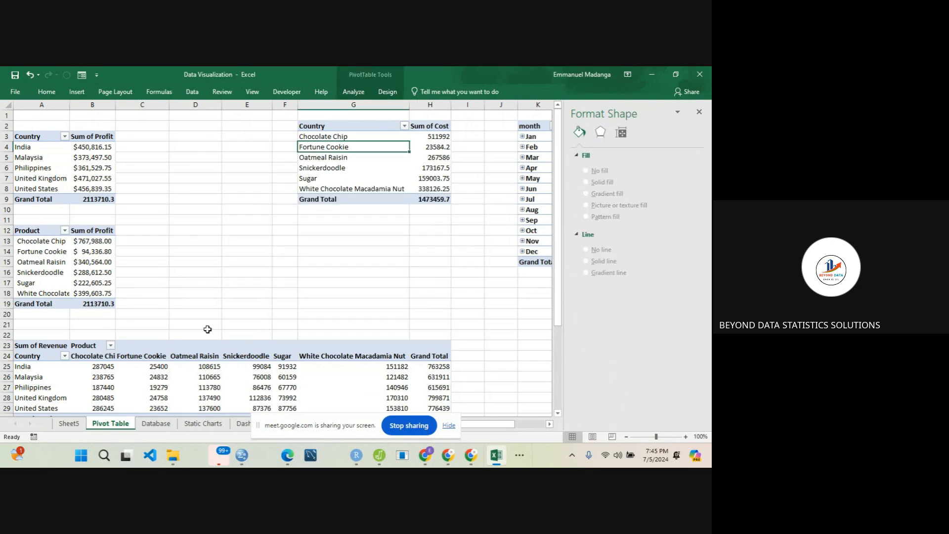
left_click(242, 423)
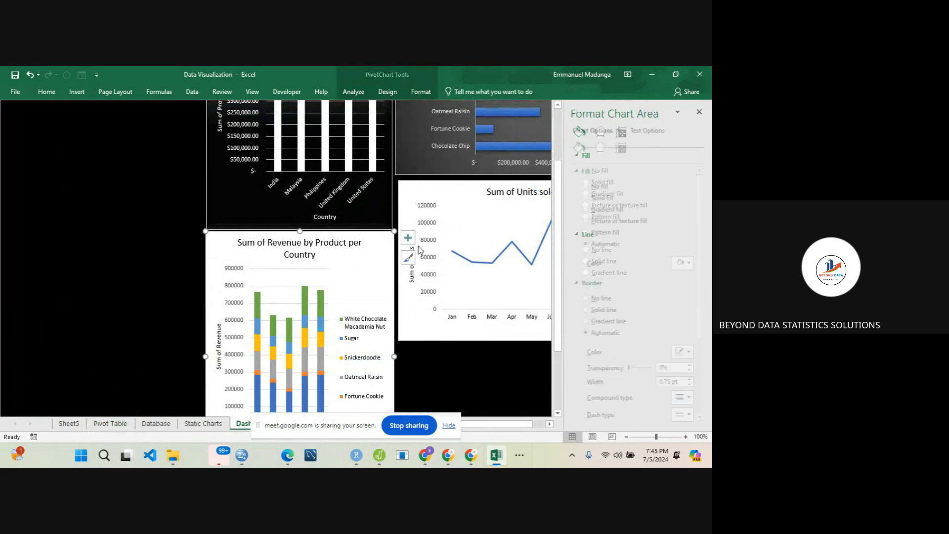
left_click(699, 112)
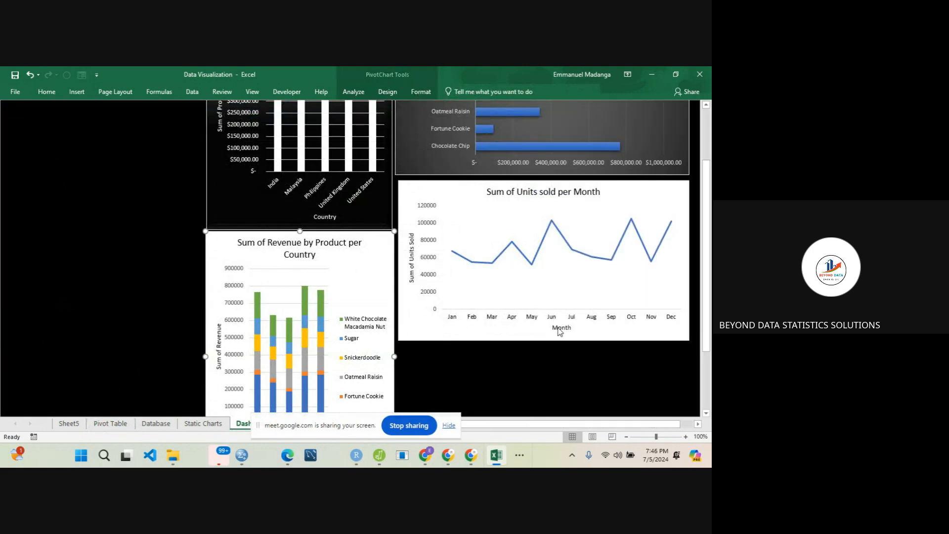
left_click(528, 369)
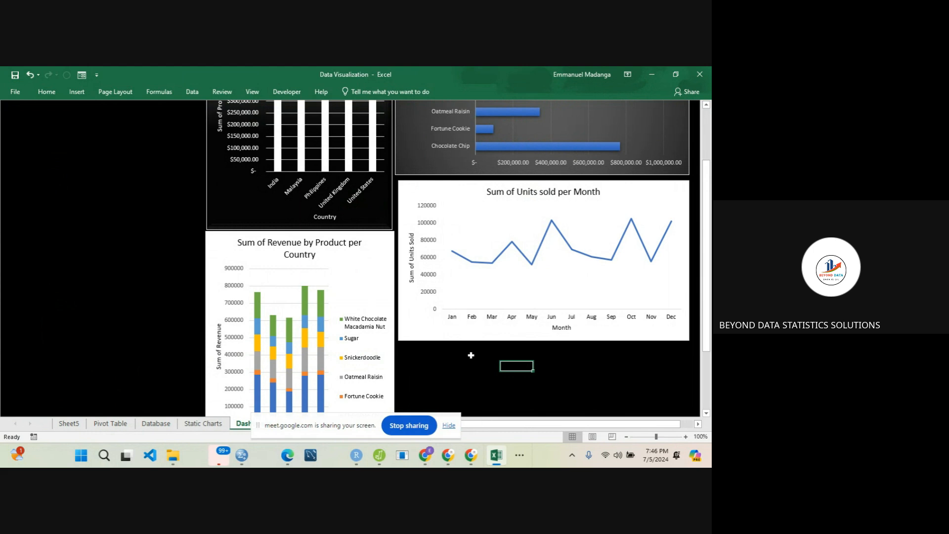
- Move the Units sold per Month and Profit by Product charts down the dashboard to free space above them
left_click_drag(444, 206, 438, 289)
left_click(444, 159)
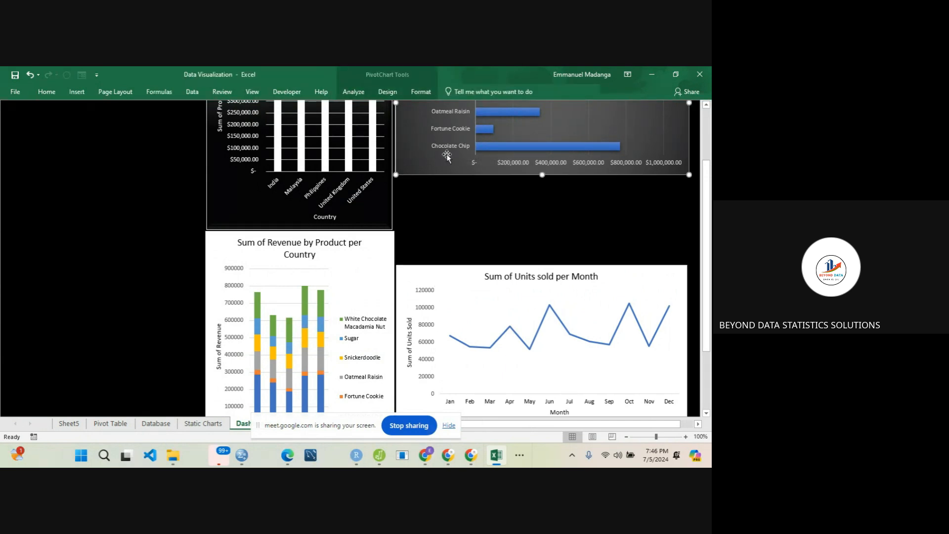
left_click_drag(444, 162, 445, 247)
- Paste the Sum of Cost by Country pie chart into the free space above the Profit by Product chart
left_click_drag(708, 247, 710, 171)
left_click(499, 139)
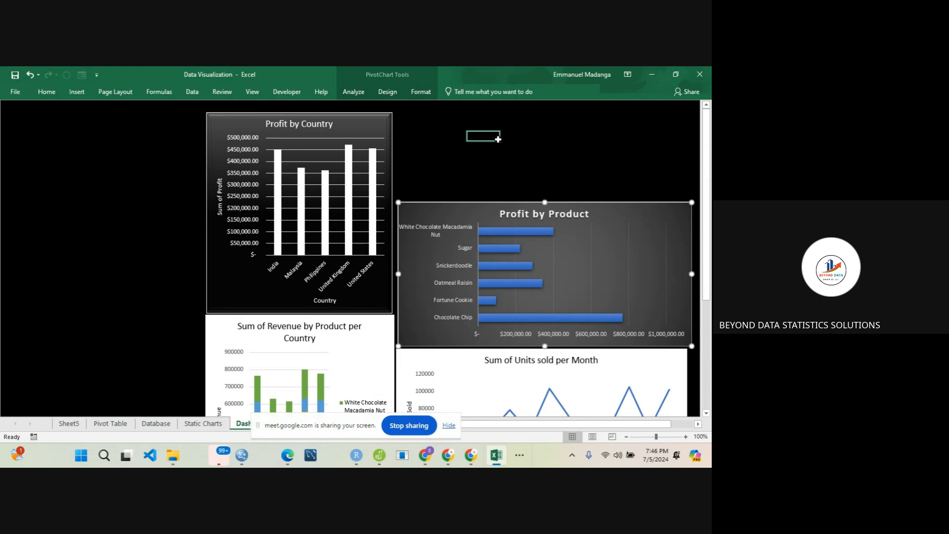
key("ctrl+v")
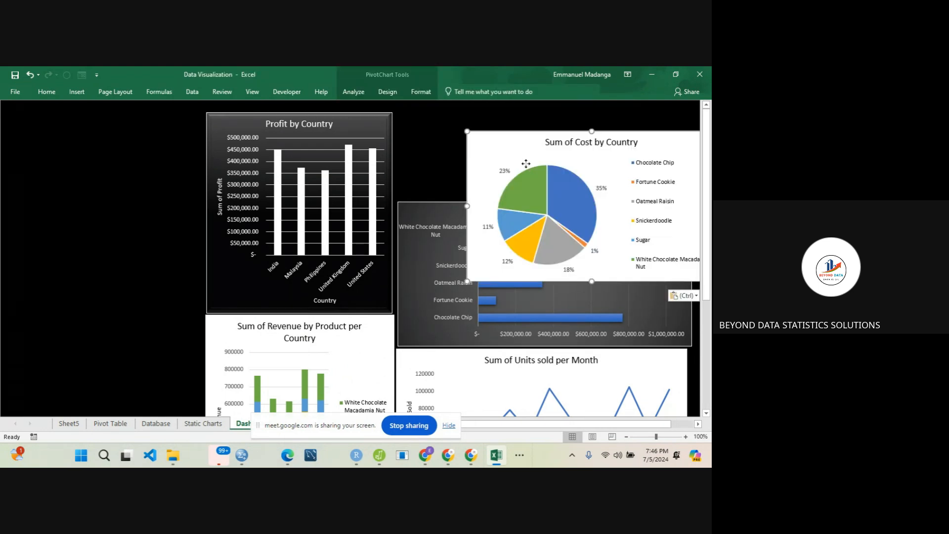
mouse_move(477, 129)
left_mouse_down()
mouse_move(493, 148)
mouse_move(430, 118)
left_mouse_up()
key("ctrl+z")
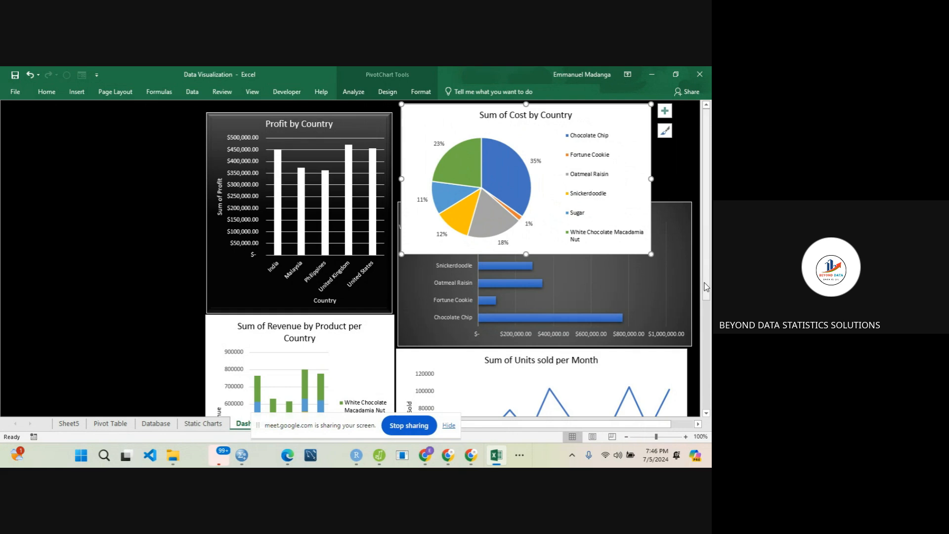
- Align the Units sold chart's bottom edge with the revenue chart's and place the Profit by Product chart directly above it
scroll(706, 286, "down", 6)
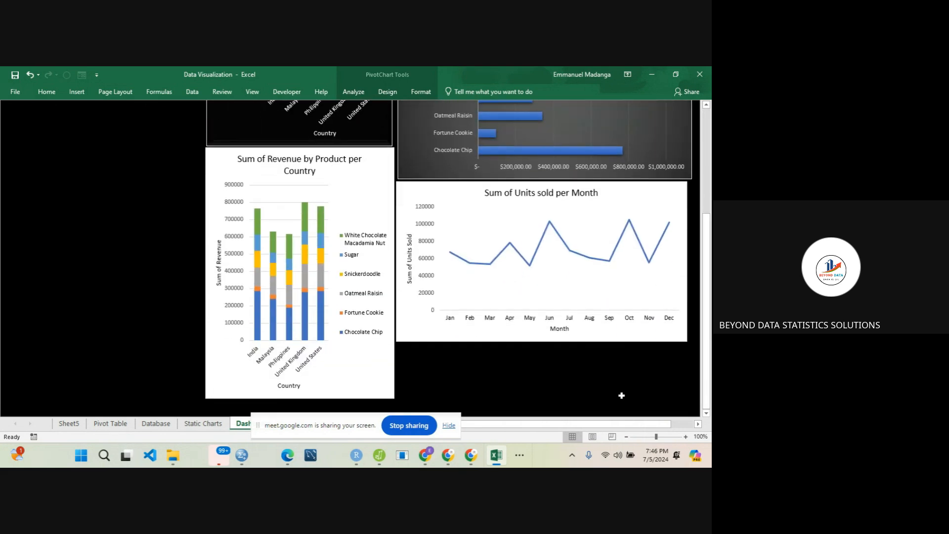
left_click_drag(633, 339, 637, 390)
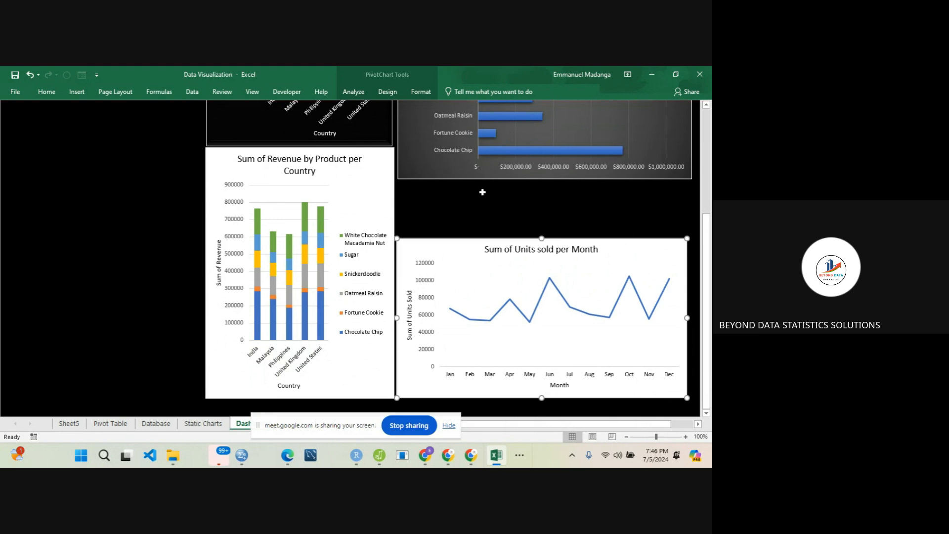
left_click_drag(437, 169, 434, 229)
left_click_drag(433, 222, 433, 221)
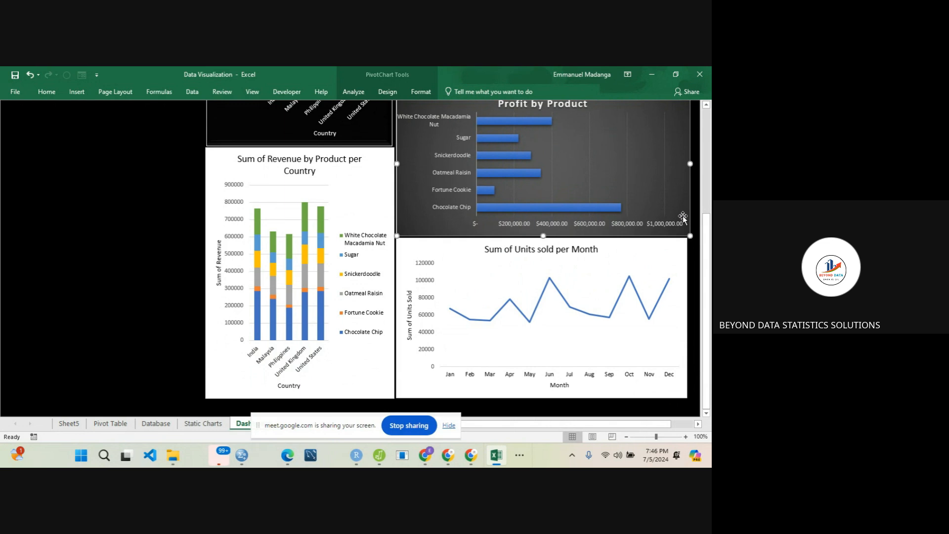
- Place the cost pie chart directly above the Profit by Product chart and widen it to about the same width
left_click_drag(704, 225, 704, 119)
left_click_drag(643, 129, 637, 132)
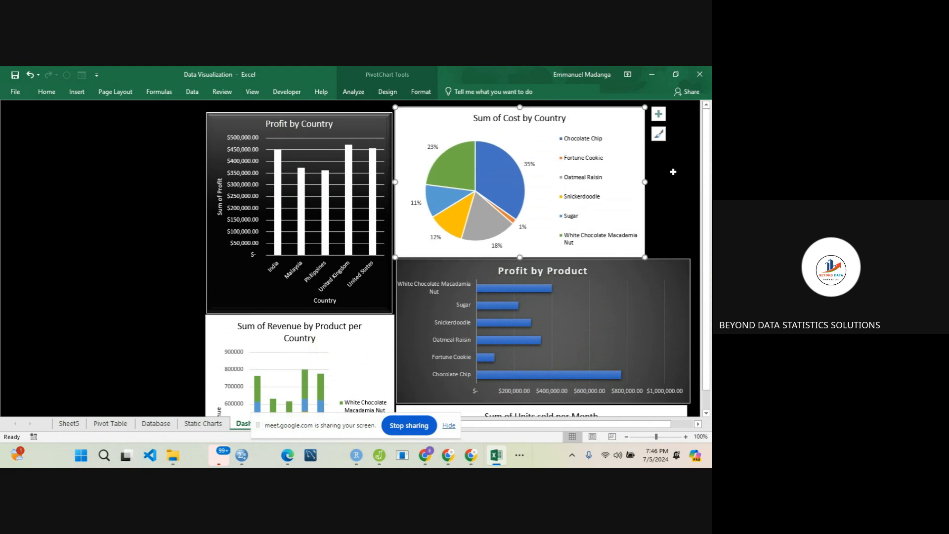
left_click_drag(644, 181, 685, 183)
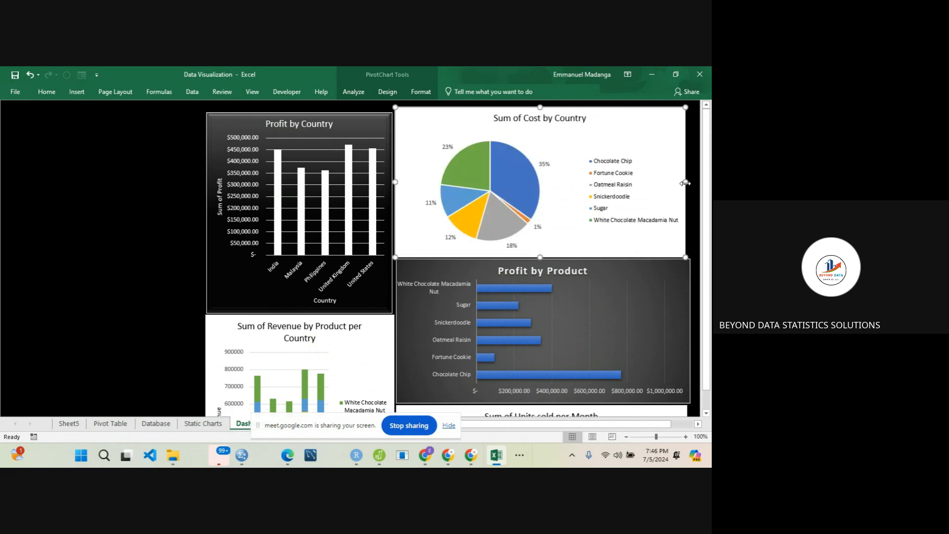
left_click(86, 206)
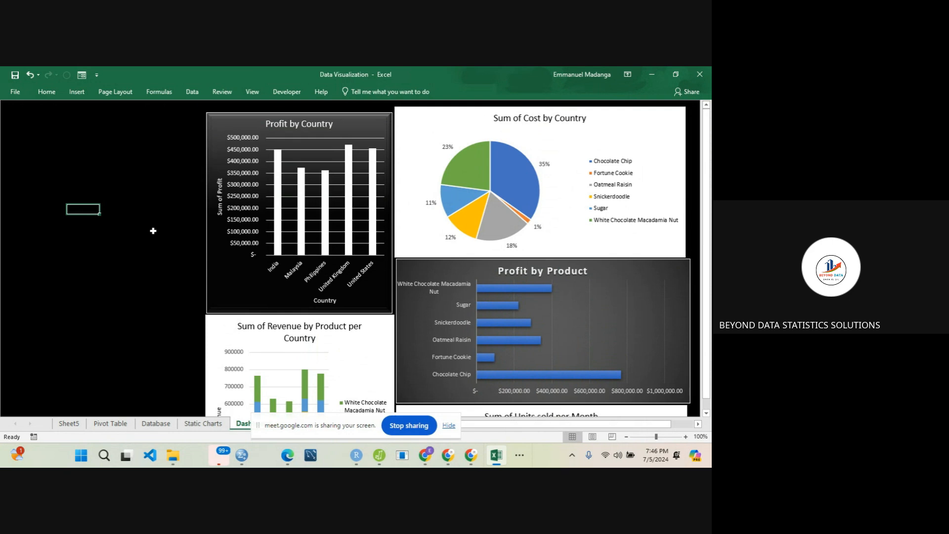
scroll(154, 231, "down", 3)
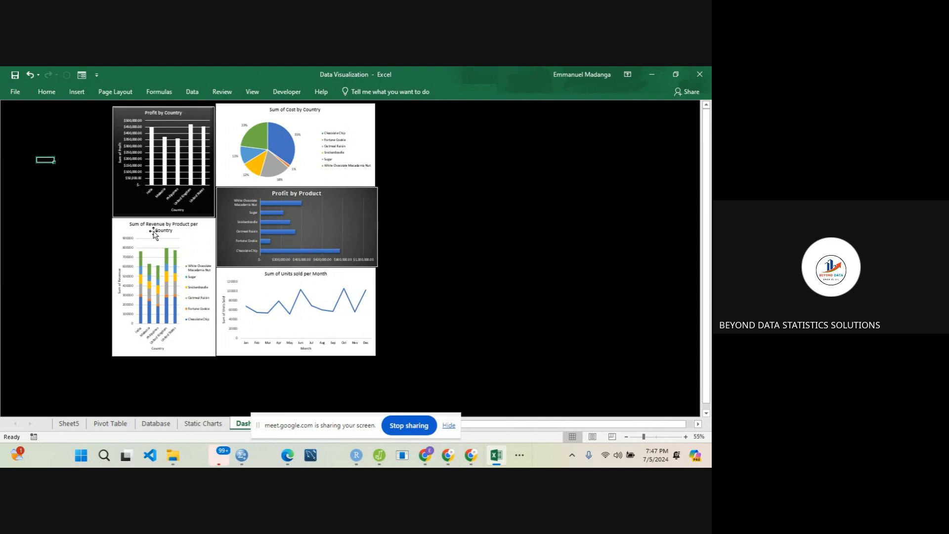
scroll(153, 232, "up", 3)
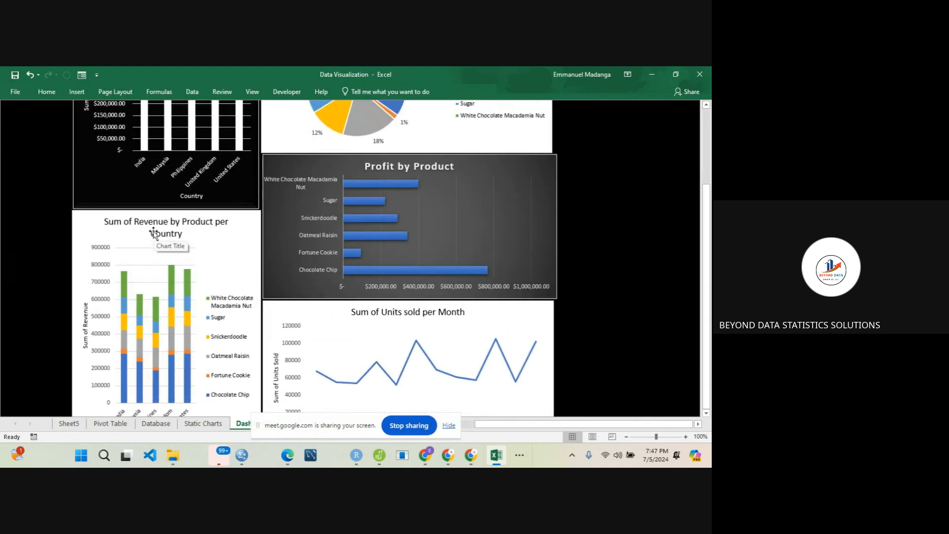
left_click_drag(707, 211, 706, 101)
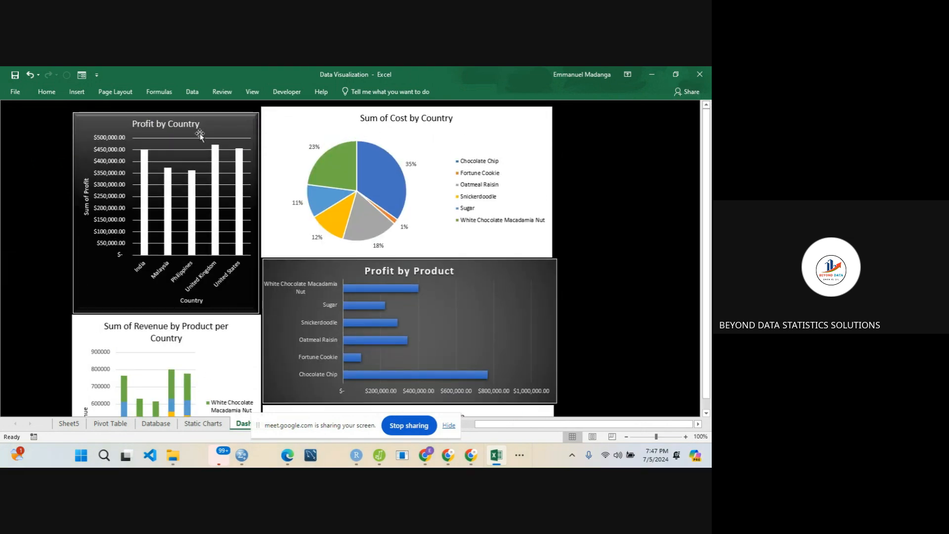
scroll(51, 166, "down", 1)
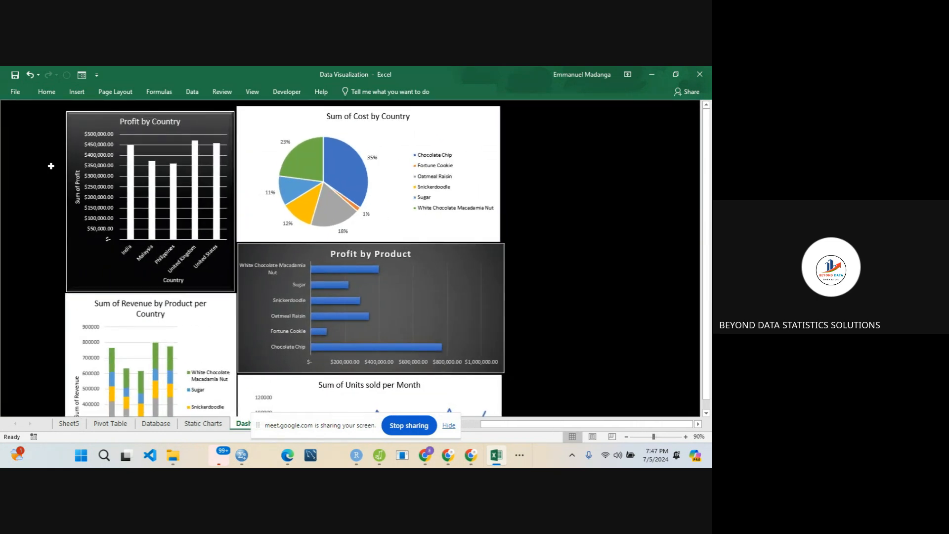
scroll(51, 166, "up", 1)
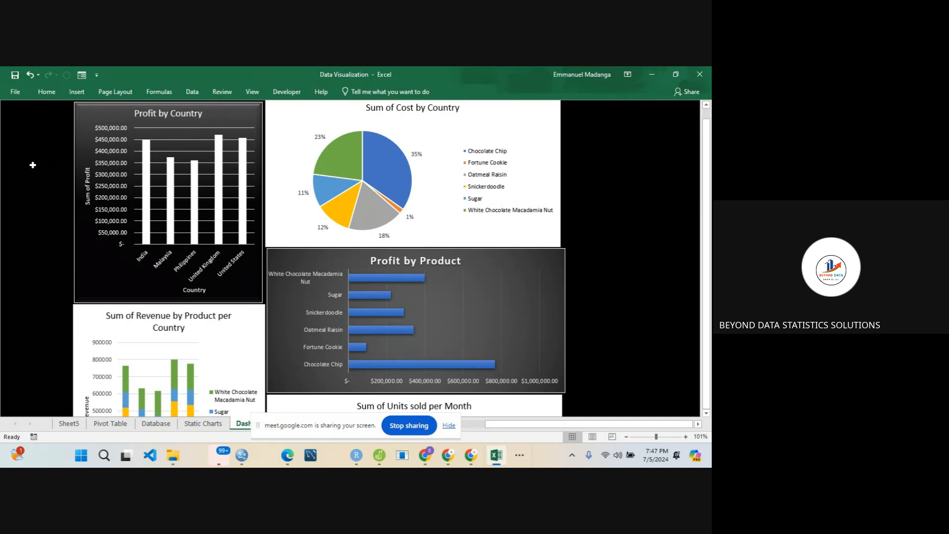
- Insert Country and Product slicers for the profit-by-country PivotTable on the Pivot Table sheet
left_click(110, 423)
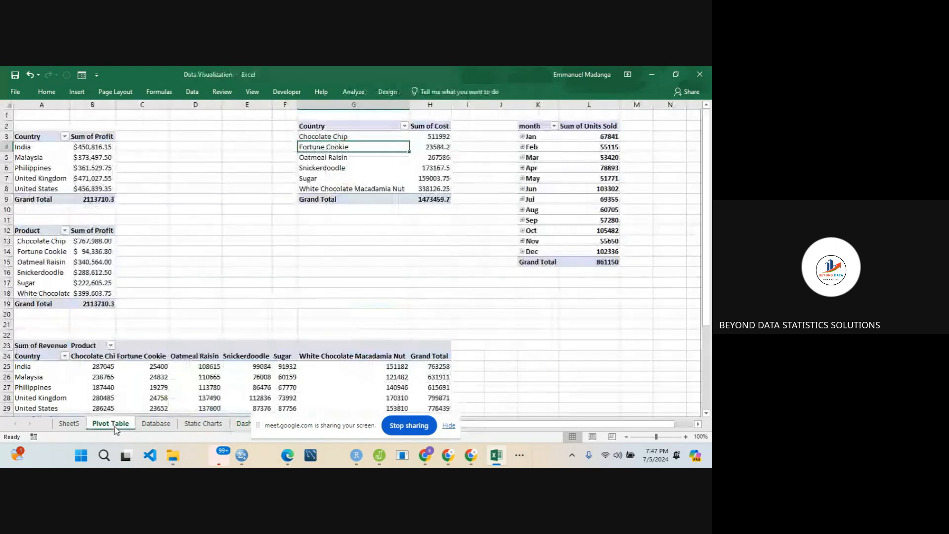
left_click(67, 157)
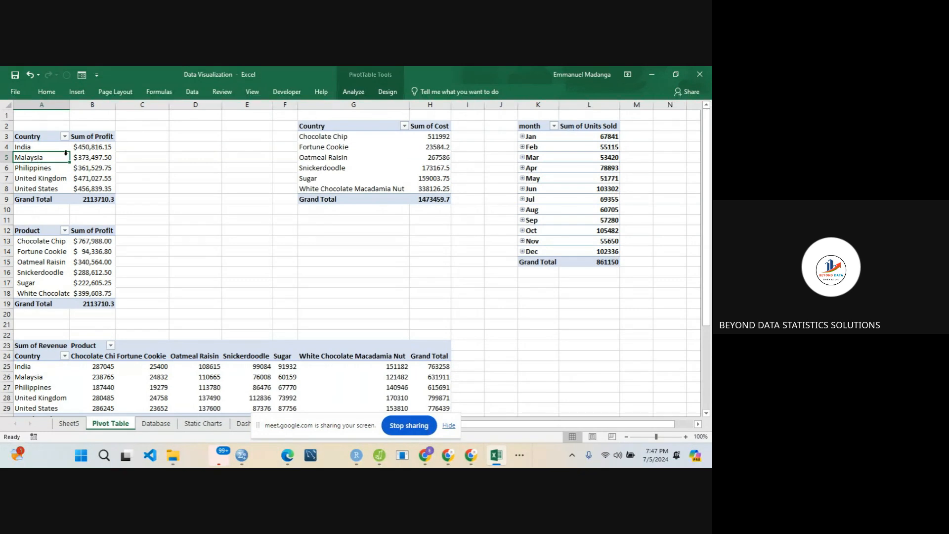
left_click(352, 92)
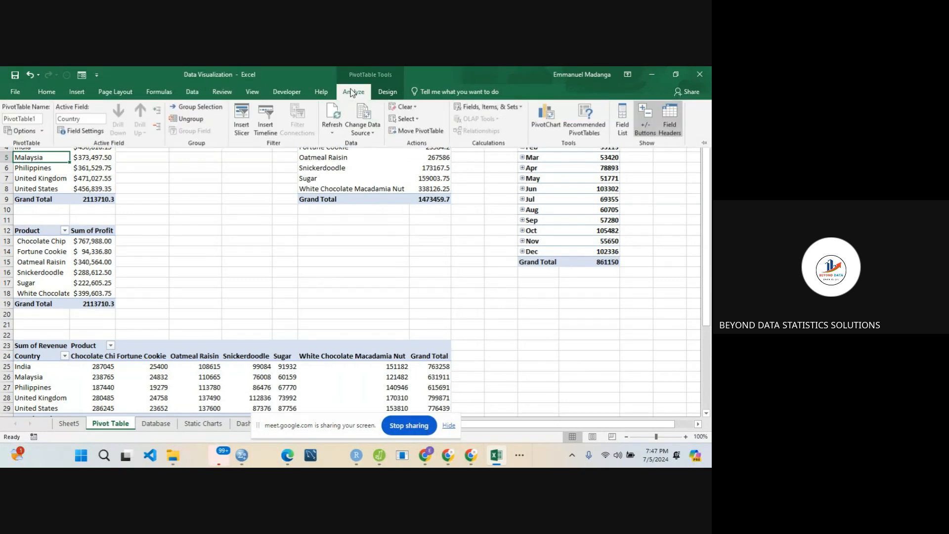
left_click(242, 130)
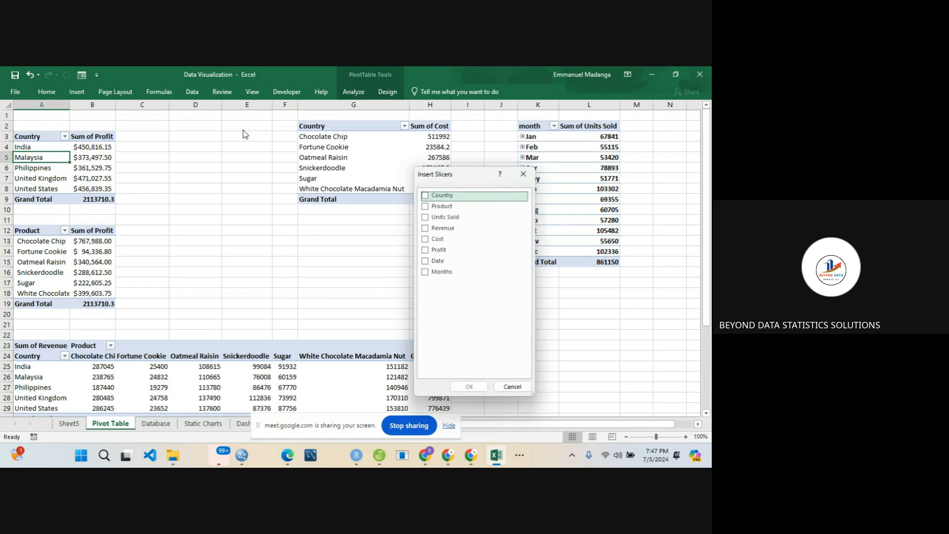
left_click(424, 196)
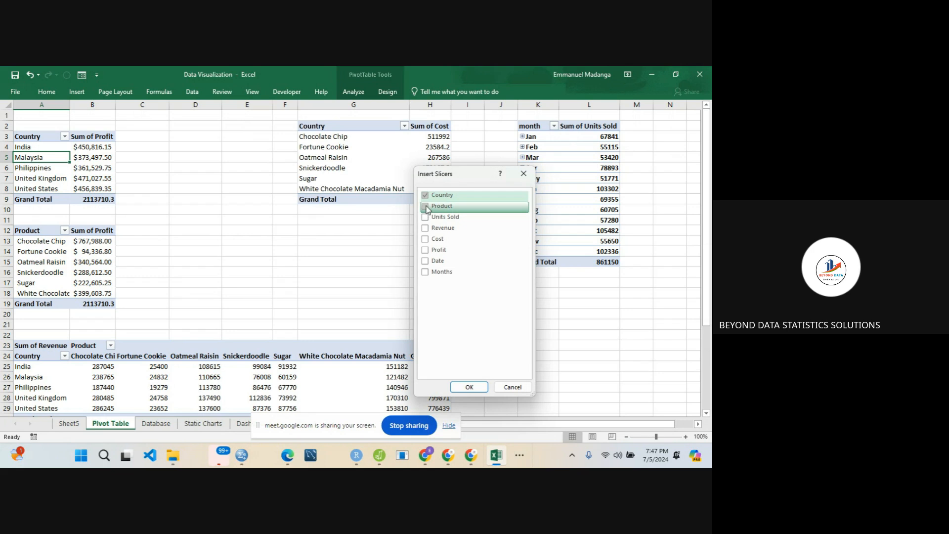
left_click(425, 207)
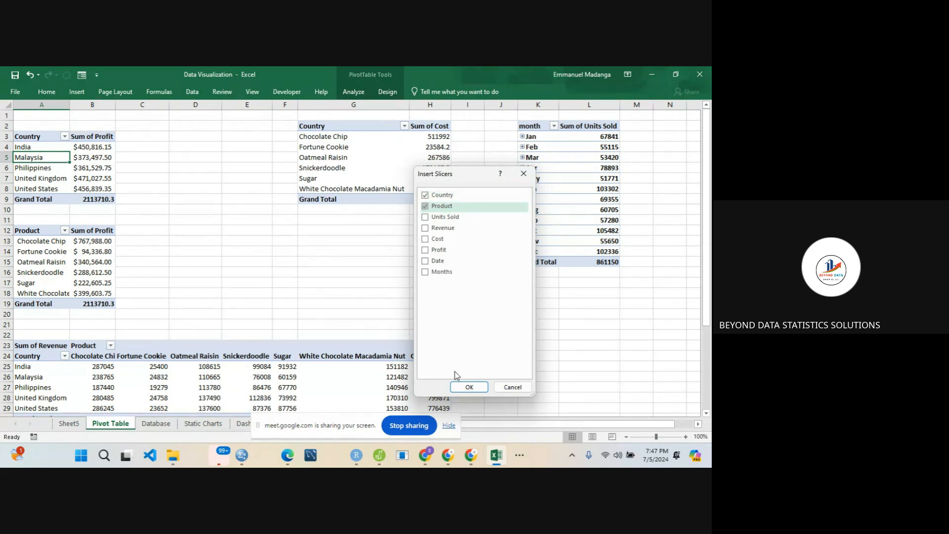
left_click(464, 387)
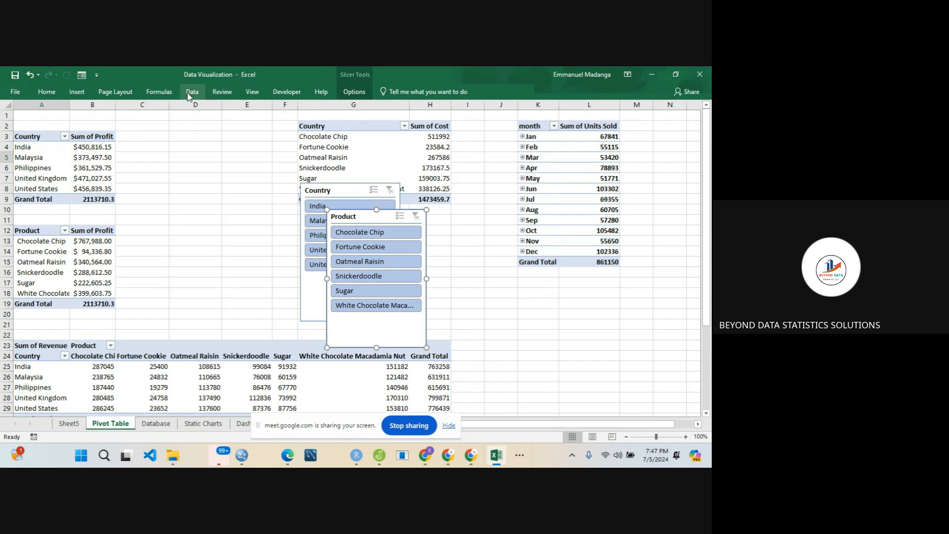
- Insert a Date timeline for the profit-by-country PivotTable and cut it from the Pivot Table sheet
left_click(44, 160)
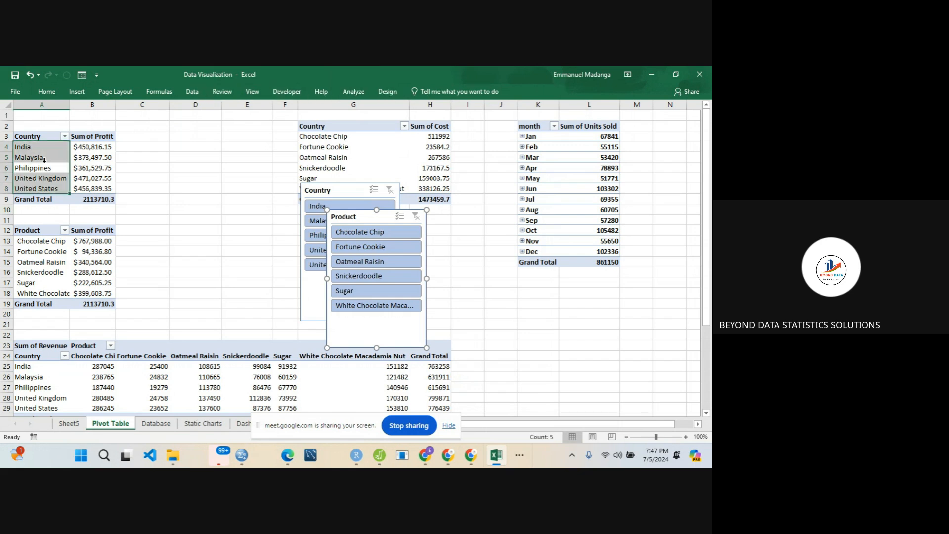
left_click(352, 89)
left_click(271, 128)
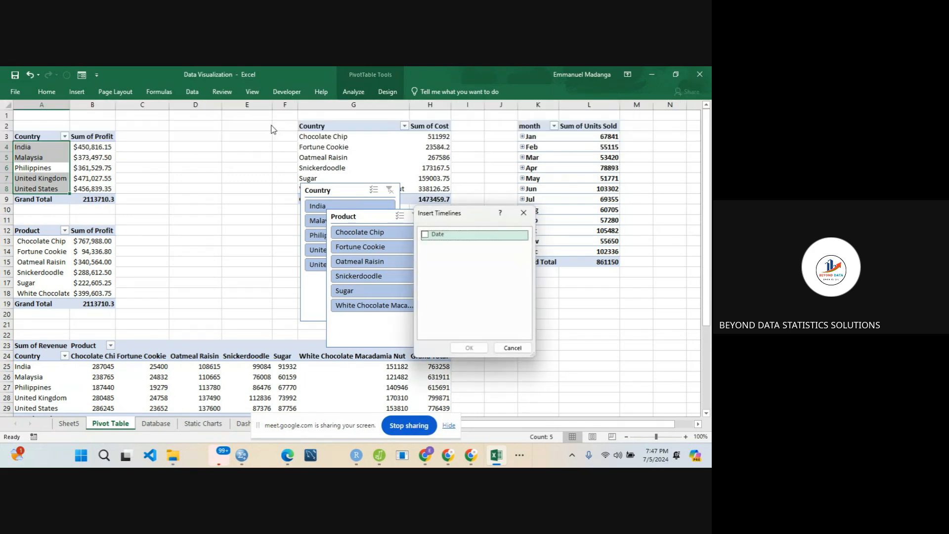
left_click(425, 234)
left_click(470, 348)
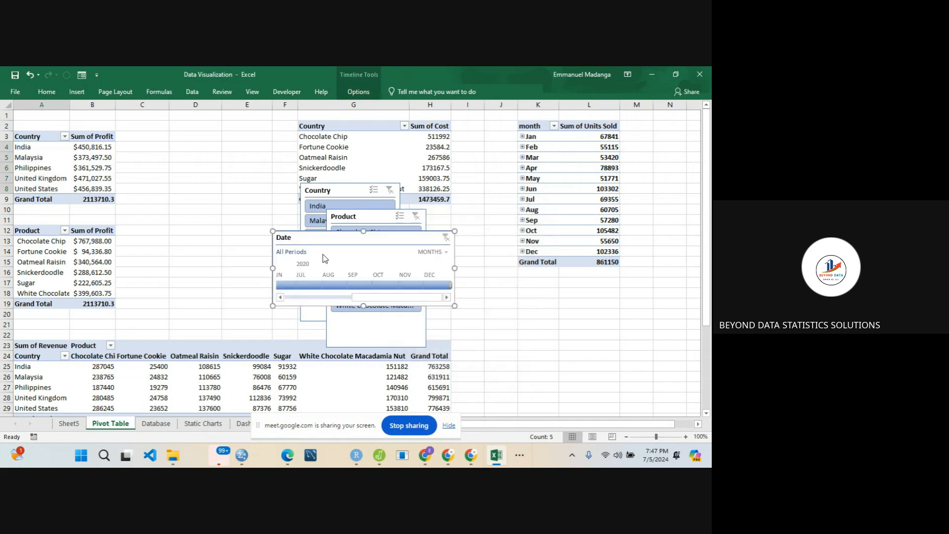
left_click_drag(326, 238, 184, 193)
key("Delete")
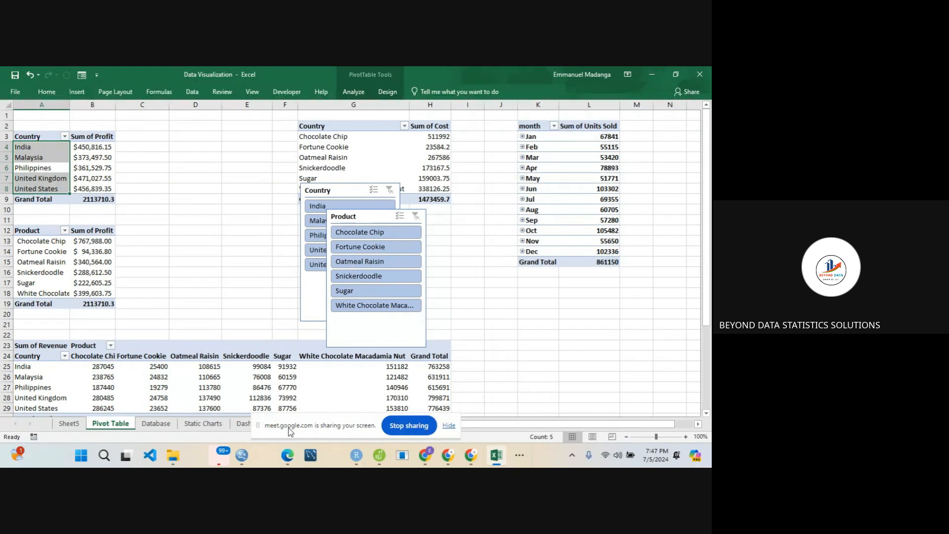
- On the Dashboard sheet, shift the cost pie, Profit by Product and Profit by Country charts right to free space beside them
left_click(242, 424)
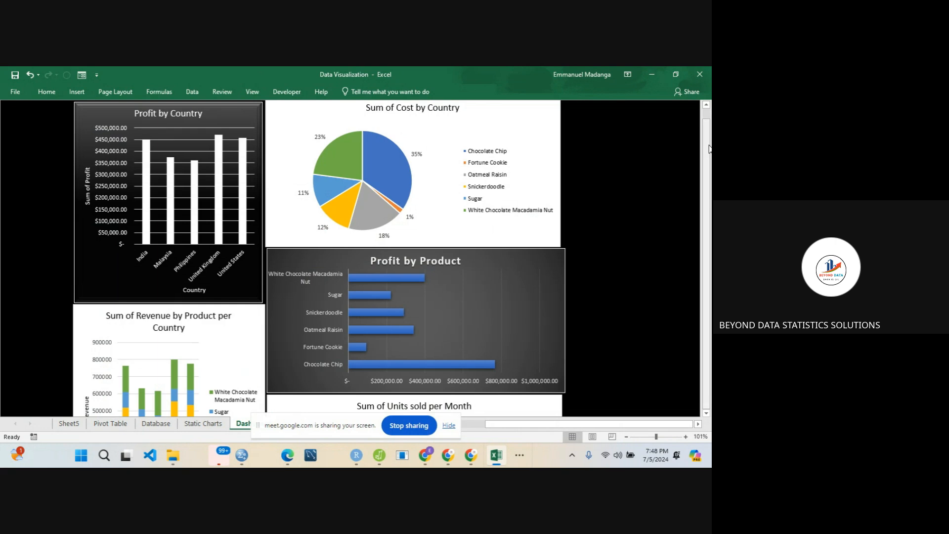
scroll(678, 145, "up", 1)
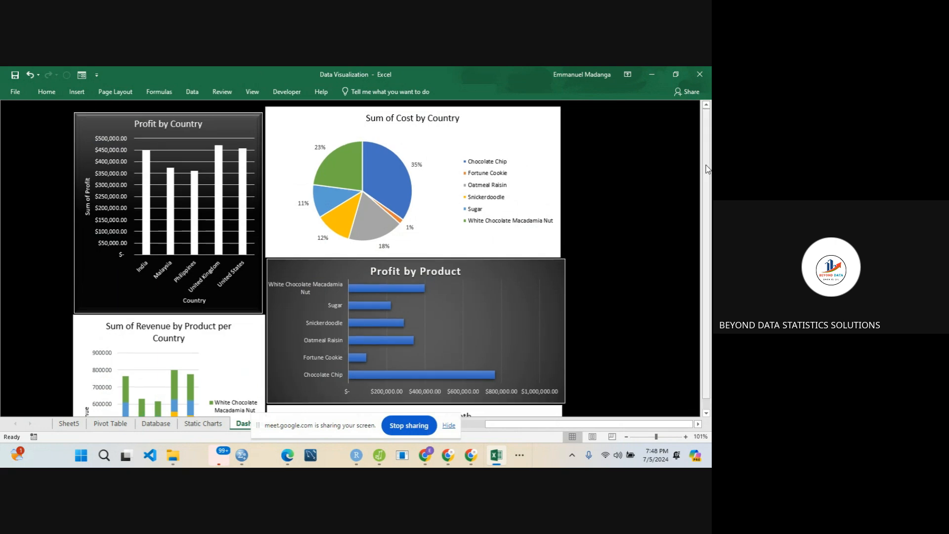
left_click(517, 187)
left_click_drag(513, 129, 602, 131)
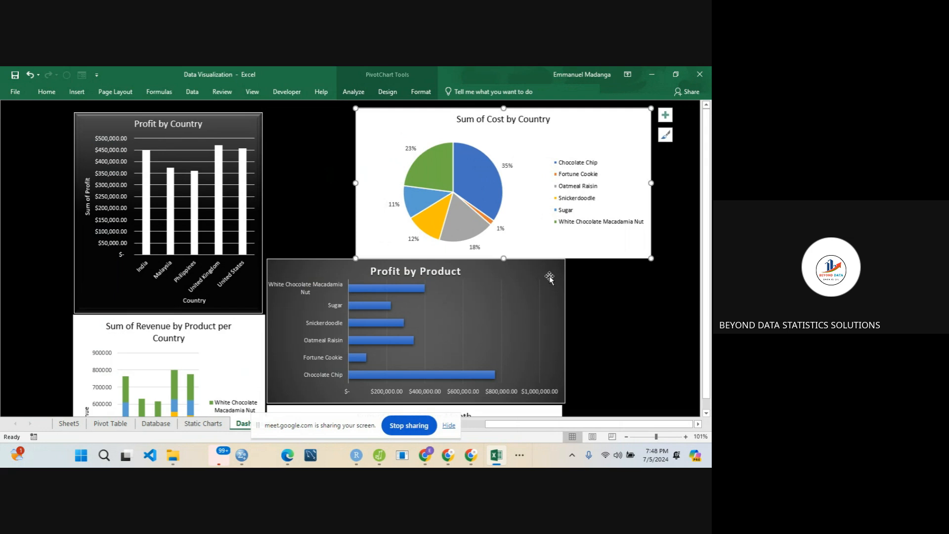
left_click_drag(555, 269, 643, 269)
left_click_drag(254, 131, 346, 127)
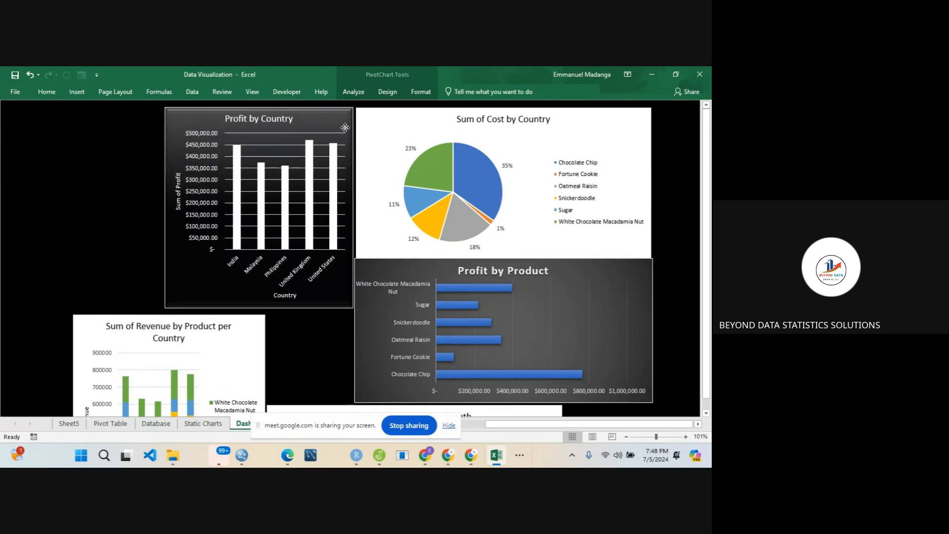
- Paste the Date timeline into the free area left of the Profit by Country chart
left_click(37, 145)
key("ctrl+v")
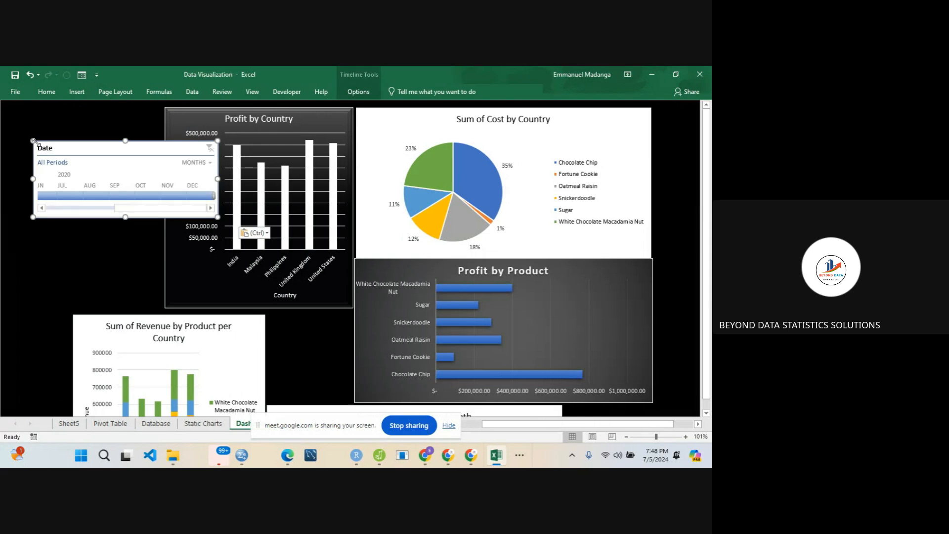
- Move the Date timeline to the dashboard's upper-left corner and shift the cost pie, Profit by Product and Profit by Country charts right to clear it
left_click_drag(63, 150, 39, 111)
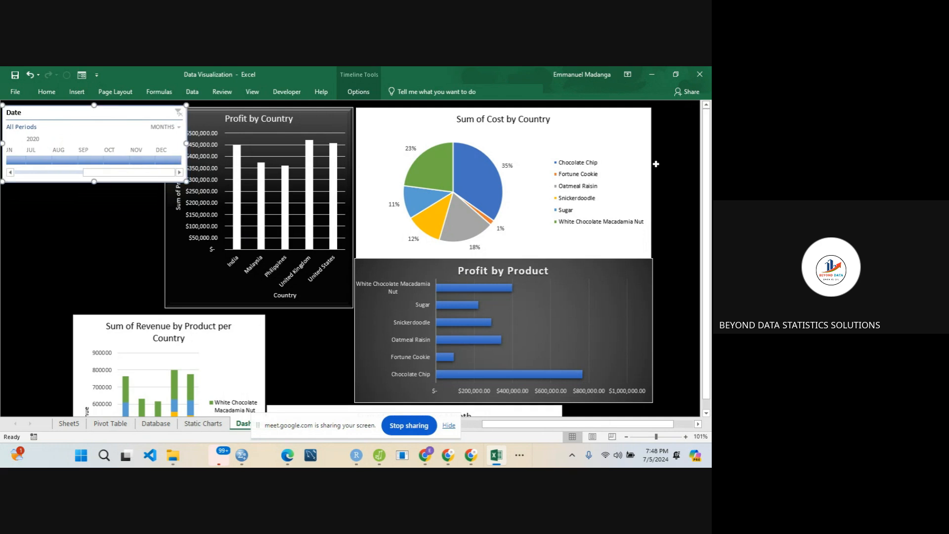
left_click_drag(633, 149, 660, 149)
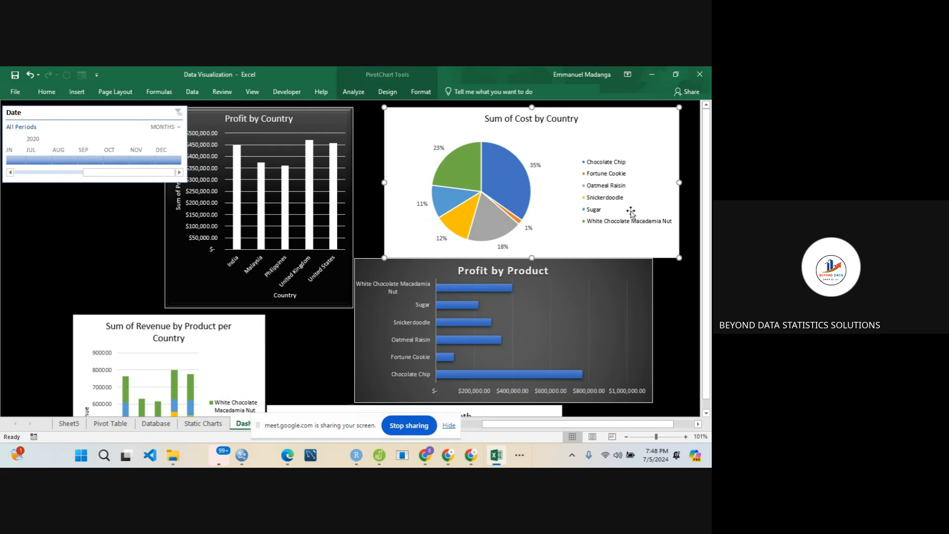
left_click_drag(638, 271, 666, 272)
left_click_drag(340, 123, 368, 120)
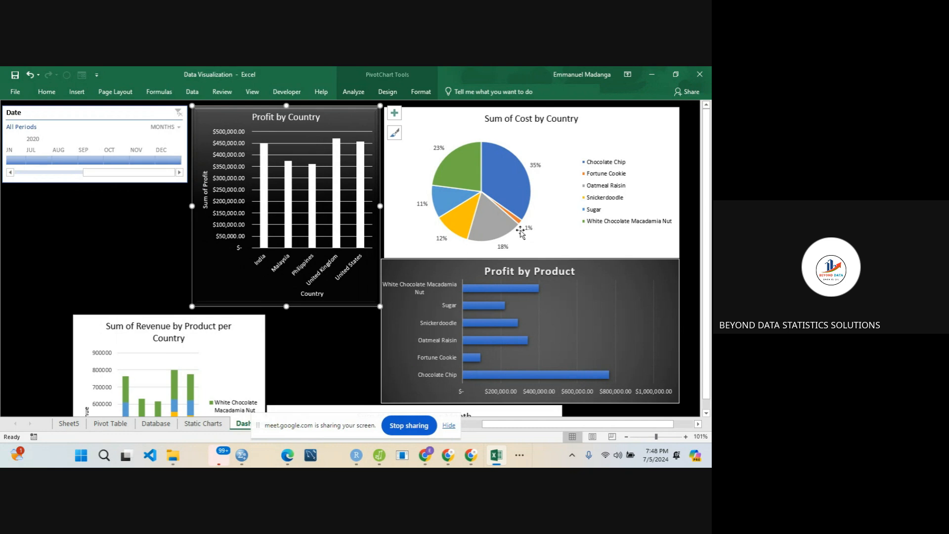
left_click_drag(709, 242, 710, 243)
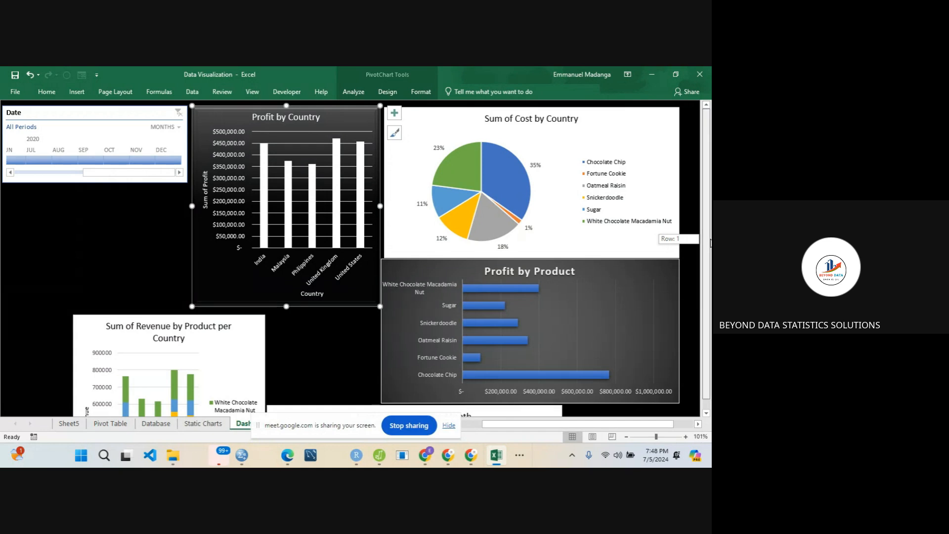
- Move the Sum of Units sold per Month chart directly below the Profit by Product chart
scroll(478, 310, "down", 1)
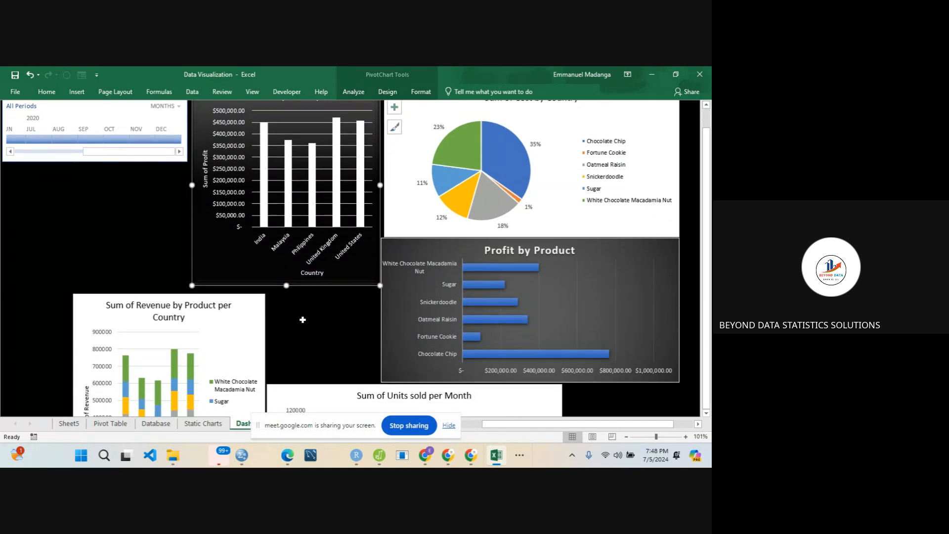
left_click(112, 278)
scroll(111, 277, "up", 1)
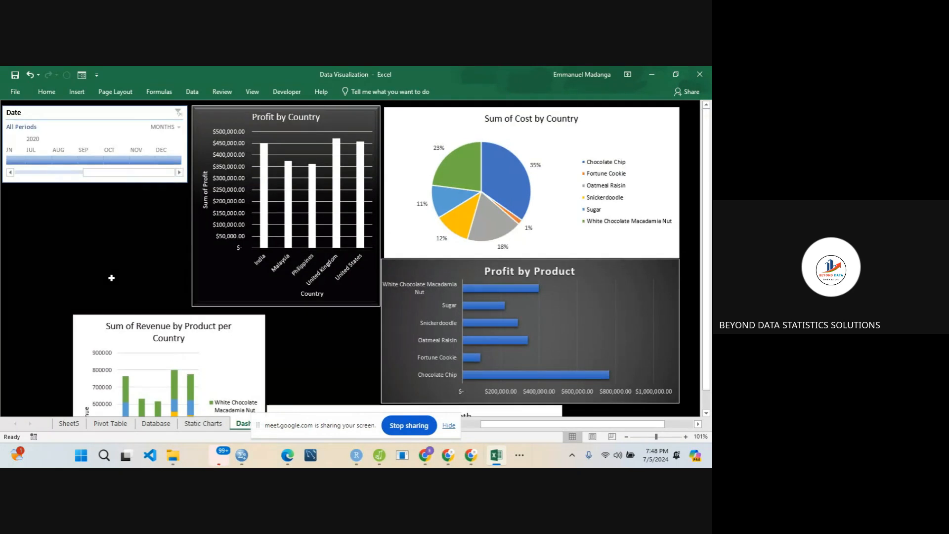
scroll(111, 278, "down", 9)
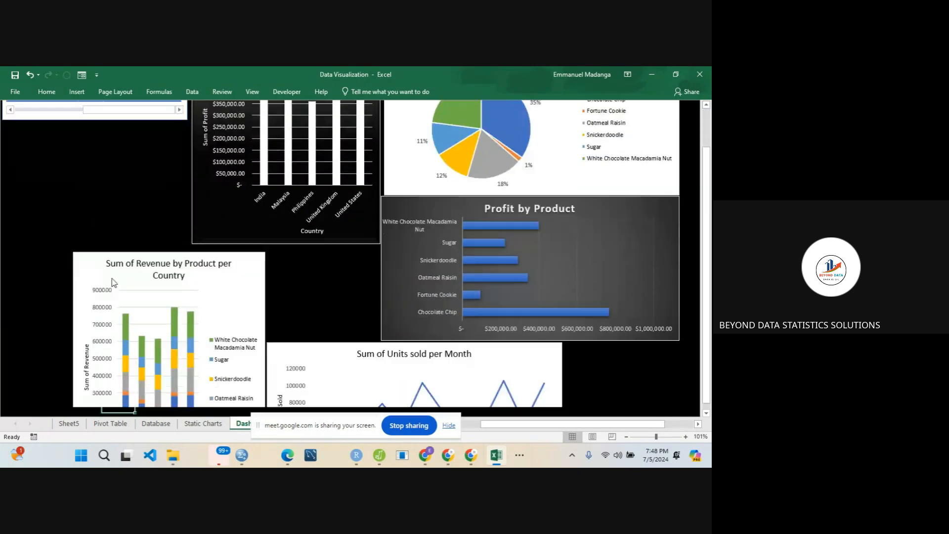
left_click(303, 214)
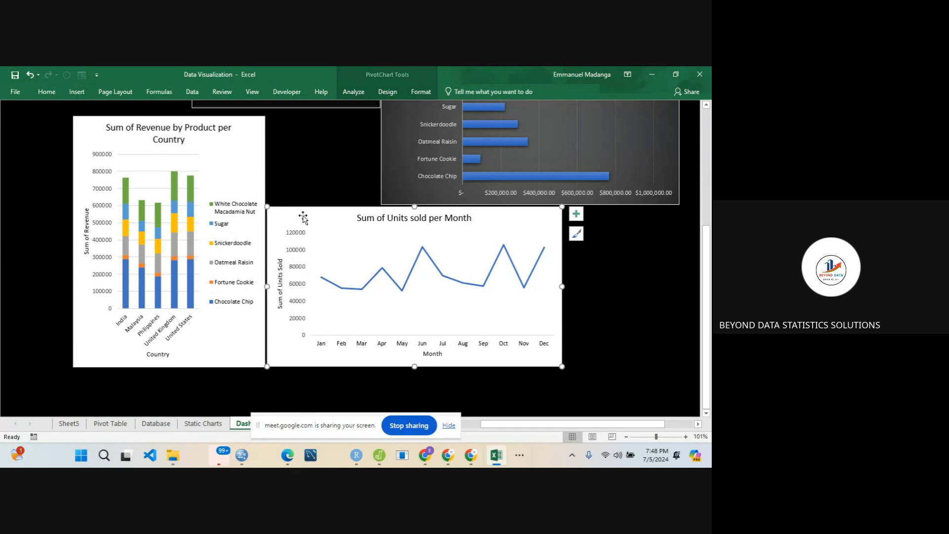
left_click_drag(302, 215, 416, 215)
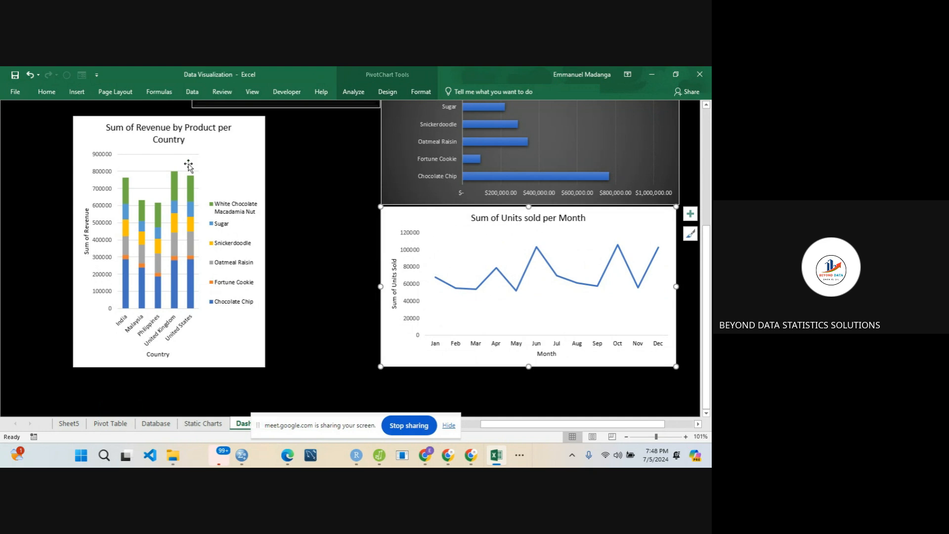
- Move the Sum of Revenue by Product per Country chart below the Profit by Country chart, beside the units sold chart
left_click_drag(230, 145, 261, 147)
key("ctrl+z")
double_click(254, 153)
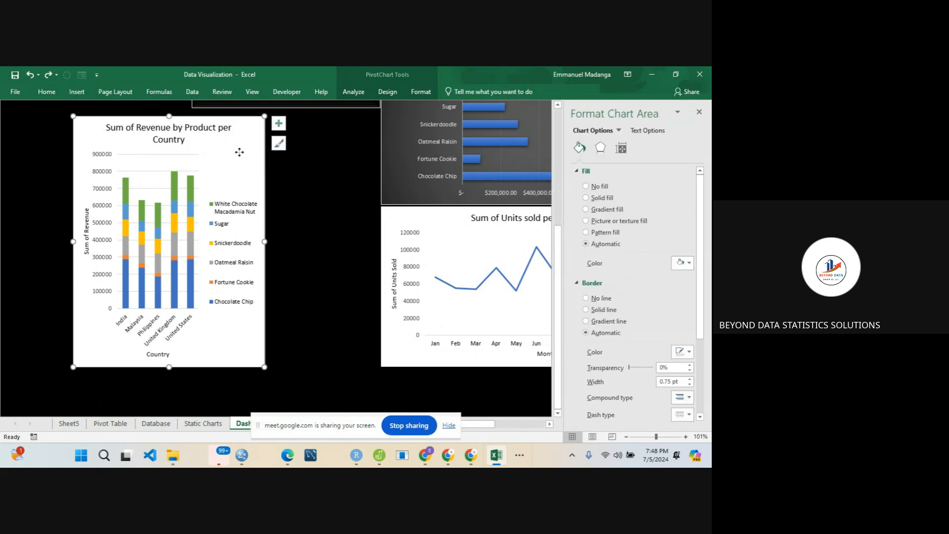
left_click_drag(248, 165, 361, 158)
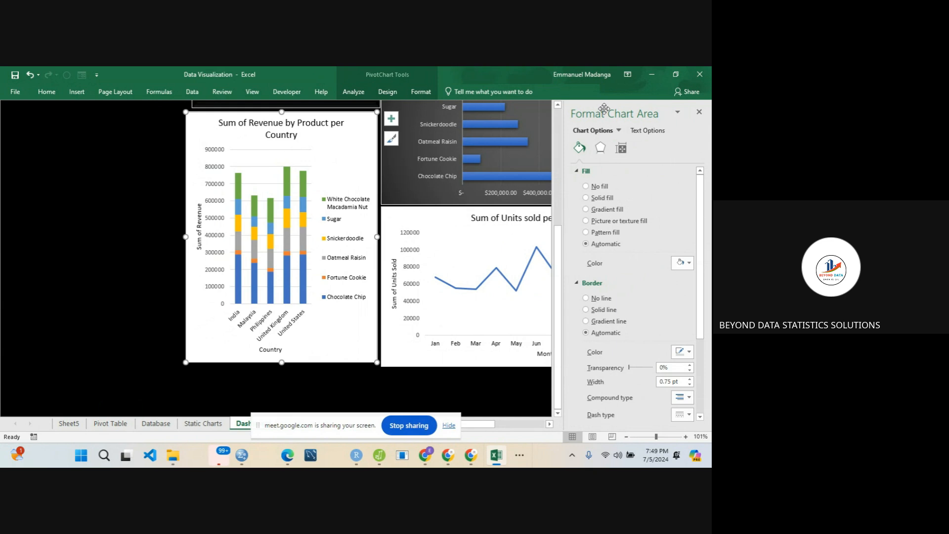
left_click(698, 111)
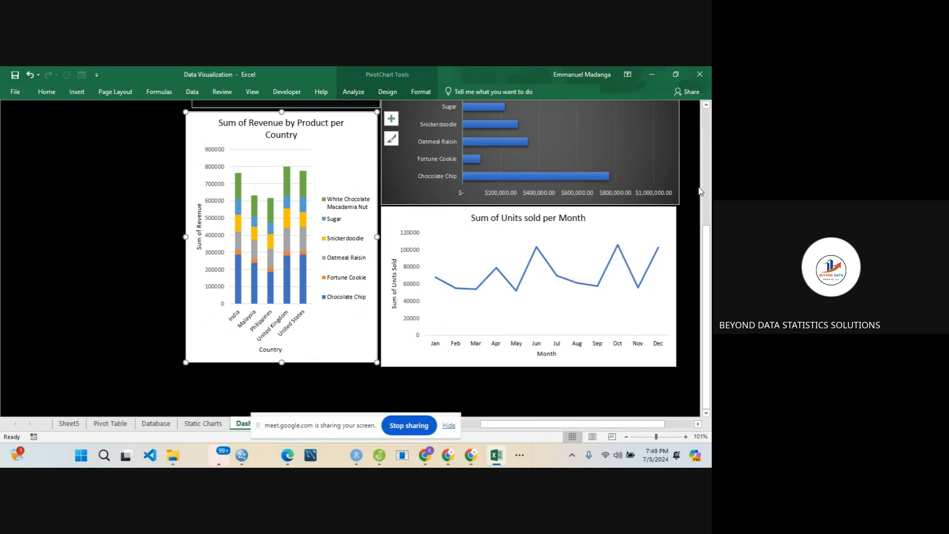
- Cut the Country slicer from the Pivot Table sheet and paste it onto the Dashboard sheet below the Date timeline
left_click_drag(707, 251, 708, 134)
left_click(90, 425)
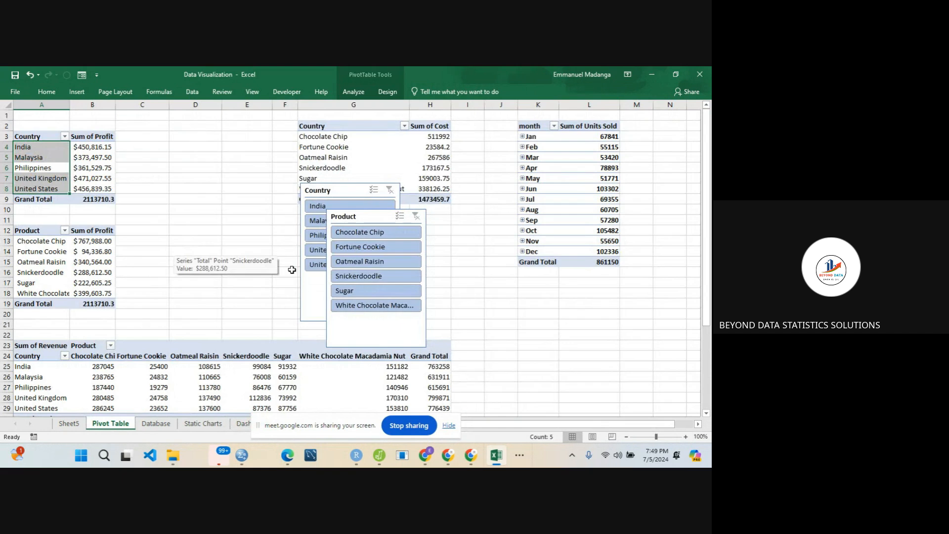
left_click(308, 288)
key("Delete")
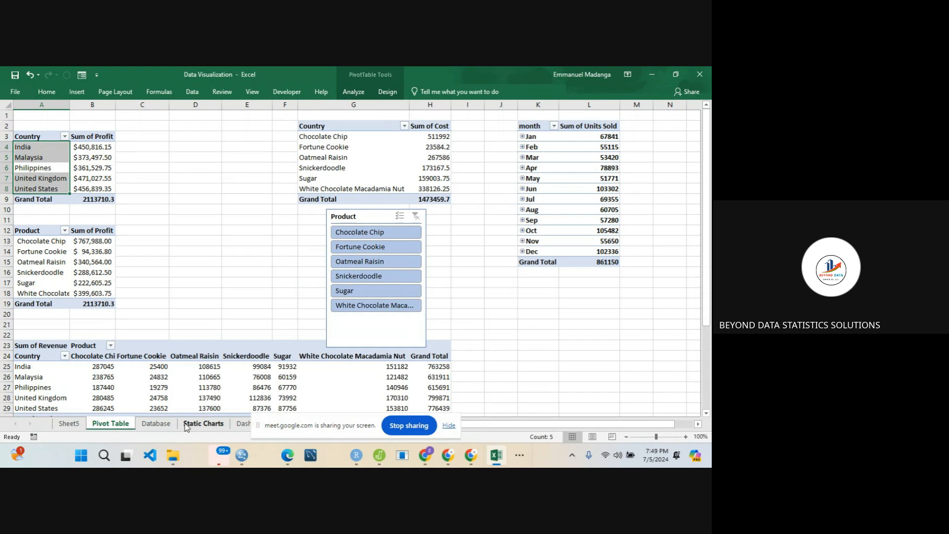
left_click(244, 423)
left_click(47, 239)
key("ctrl+v")
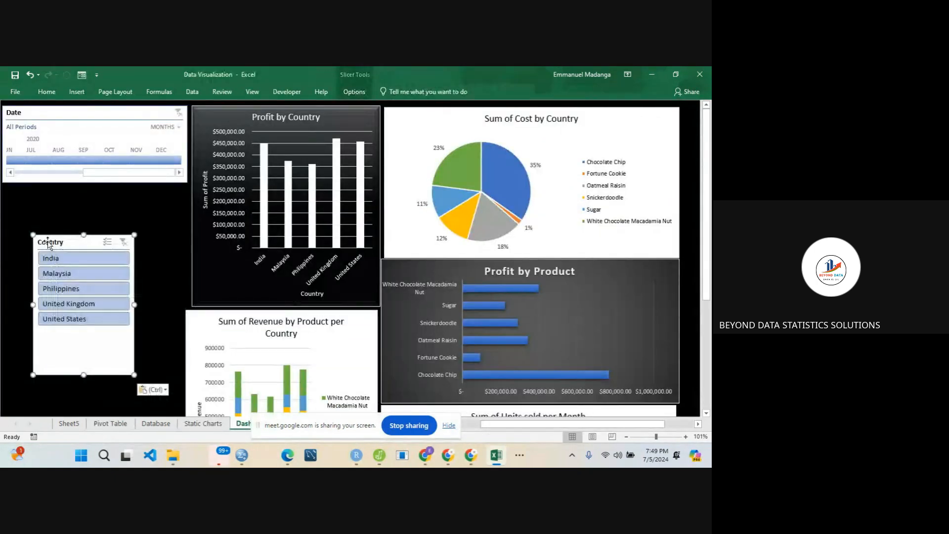
- Place the Country slicer right under the Date timeline, beside the Profit by Country chart, and shorten it to fit its five countries
left_click_drag(80, 243, 128, 190)
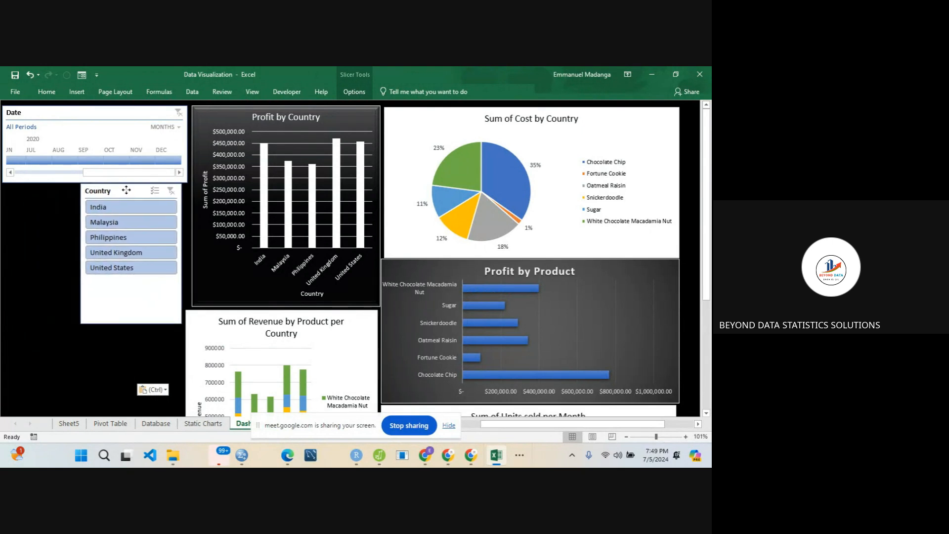
left_click_drag(131, 323, 131, 286)
left_click(99, 312)
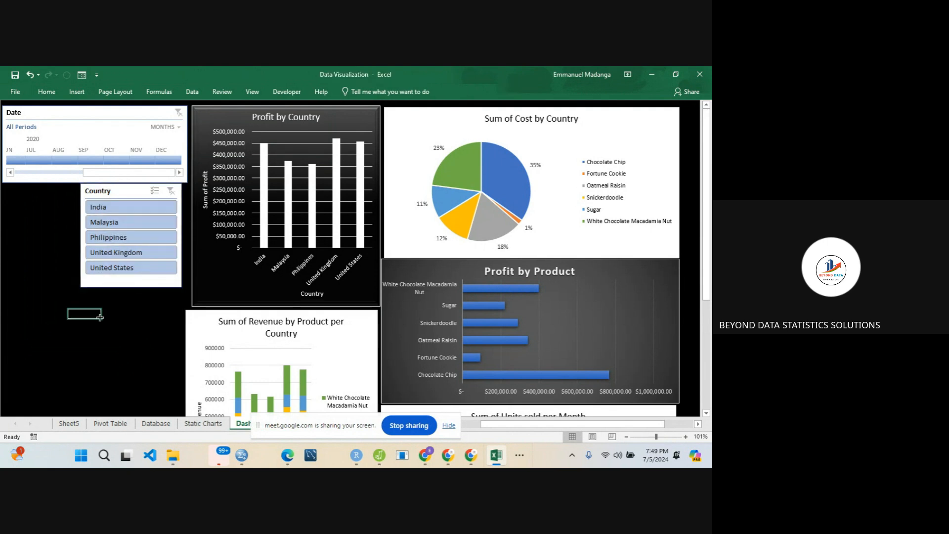
- Try to transfer the Product slicer from the Pivot Table sheet to the Dashboard sheet
left_click(110, 424)
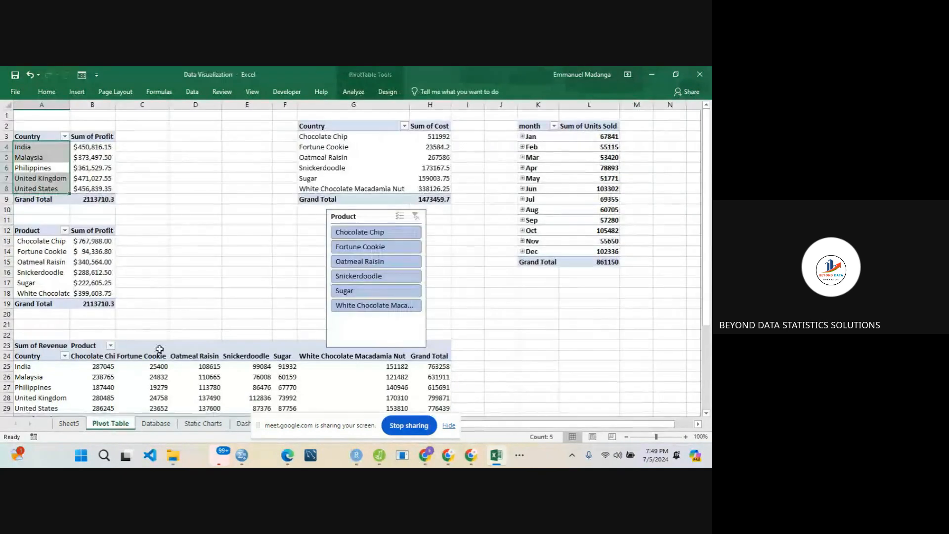
left_click(347, 325)
key("ctrl+c")
left_click(346, 325)
key("Escape")
key("ctrl+c")
key("Escape")
left_click(244, 273)
double_click(243, 273)
left_click(311, 271)
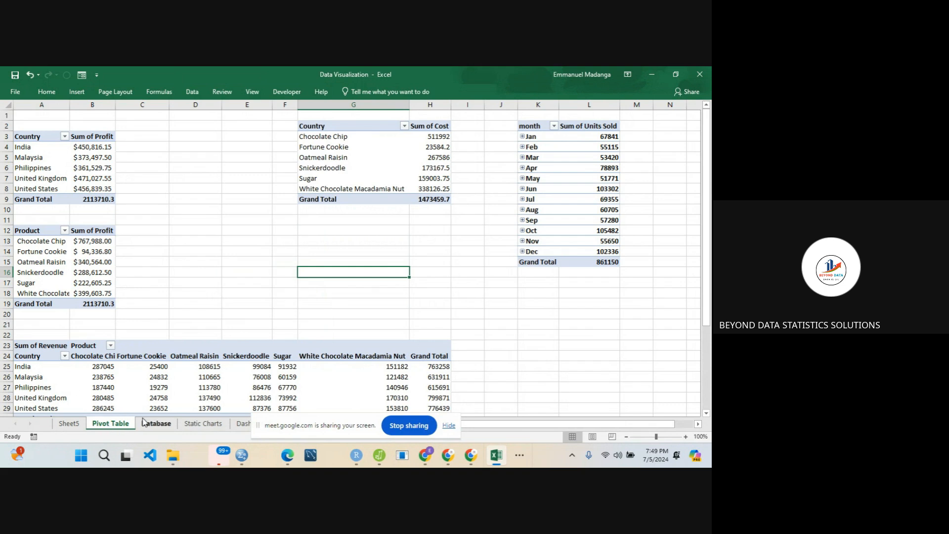
left_click(243, 423)
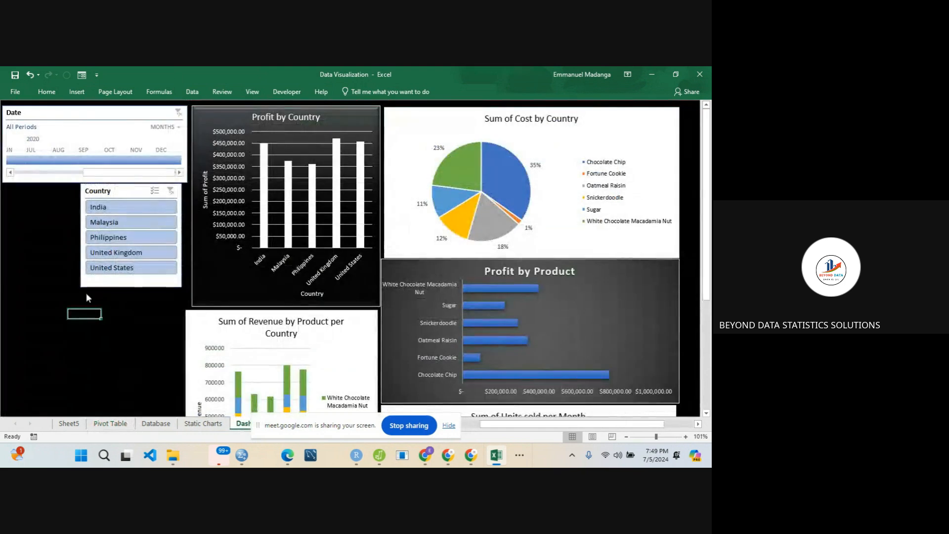
left_click(35, 261)
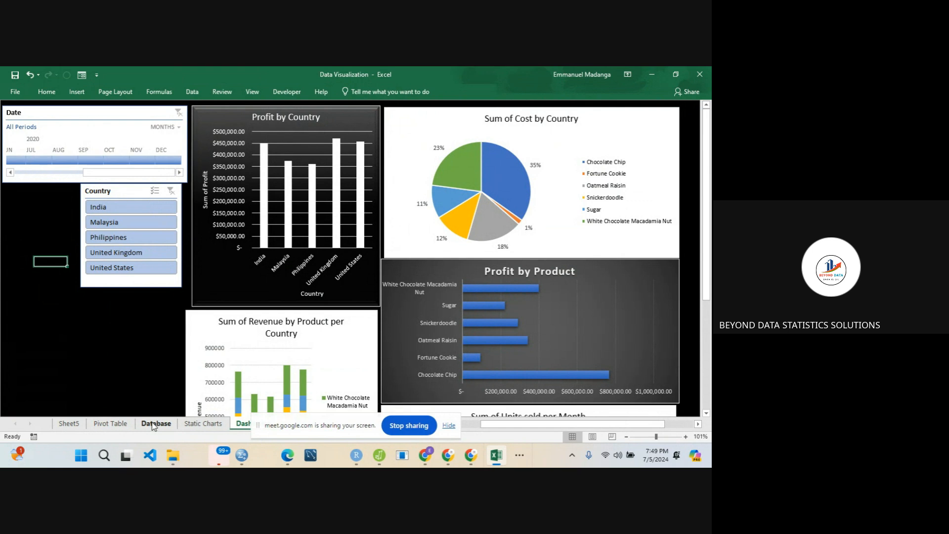
- Insert a new Product slicer for the profit-by-country PivotTable on the Pivot Table sheet
left_click(112, 424)
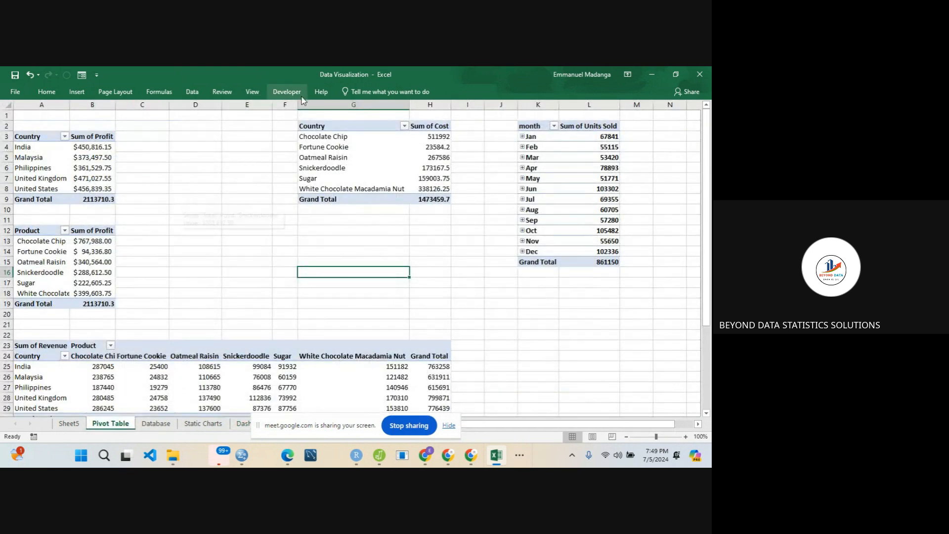
left_click(112, 170)
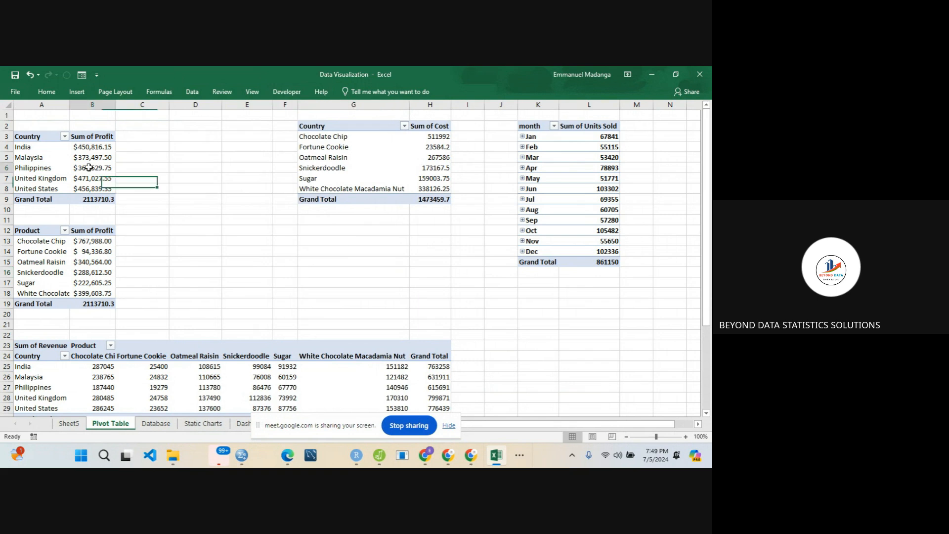
left_click(352, 92)
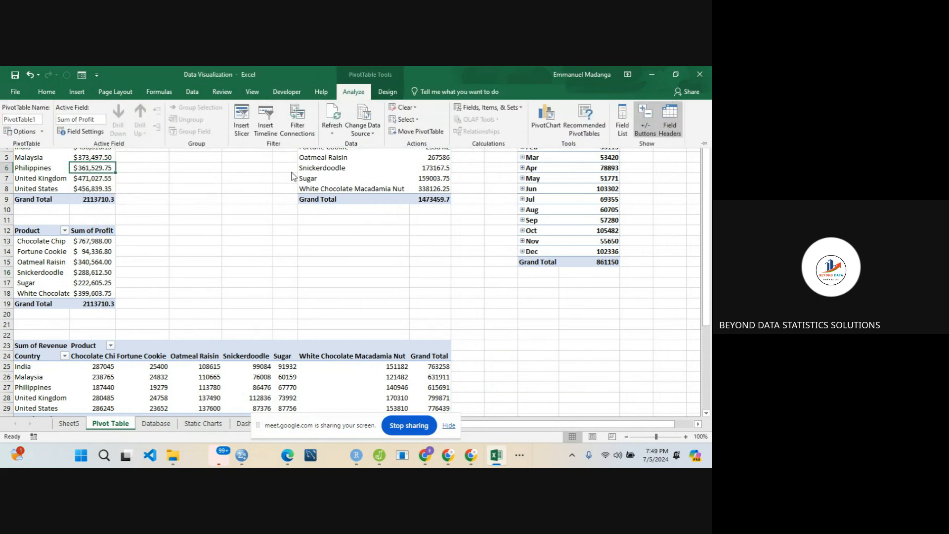
left_click(264, 127)
left_click(525, 213)
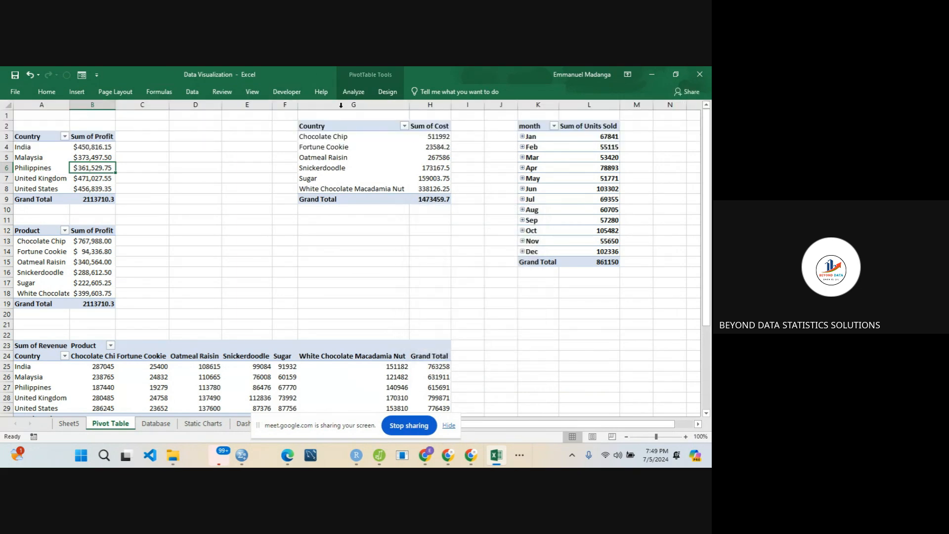
left_click(355, 91)
left_click(248, 117)
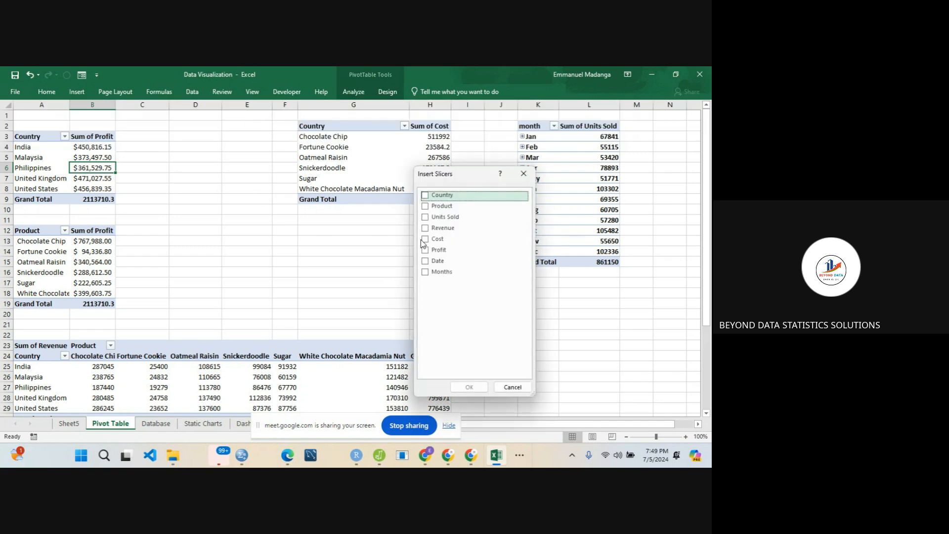
left_click(425, 205)
left_click(472, 383)
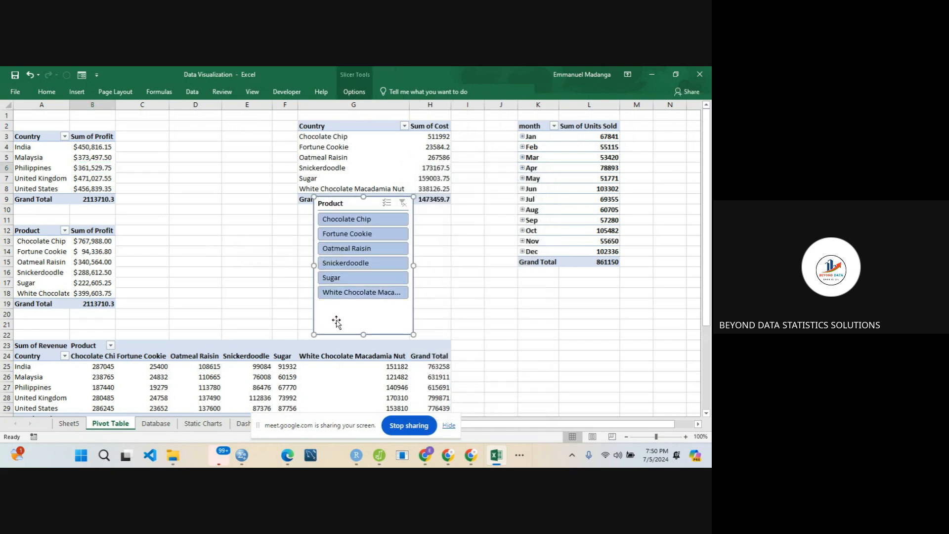
- Try to cut the new Product slicer and paste it into the free area beside the Country slicer on the Dashboard sheet
key("Delete")
left_click(336, 320)
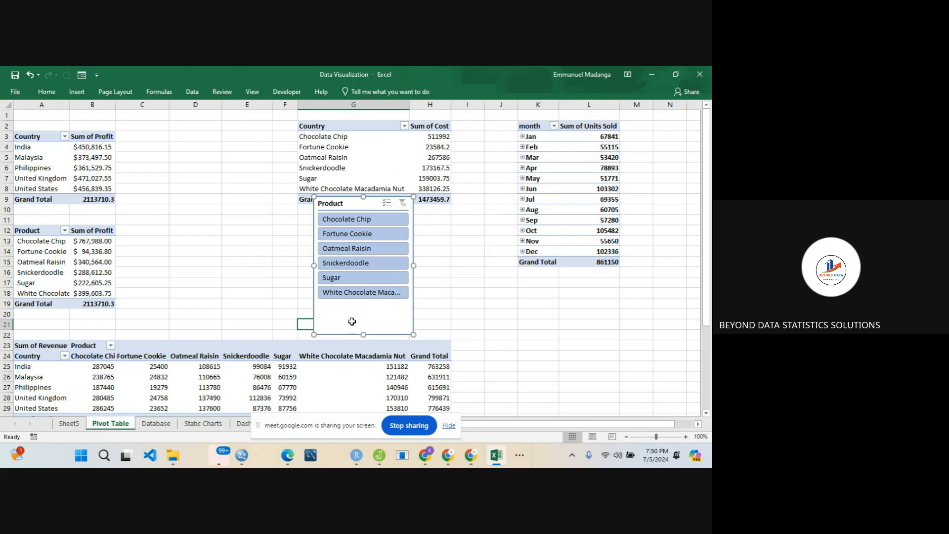
key("ctrl+c")
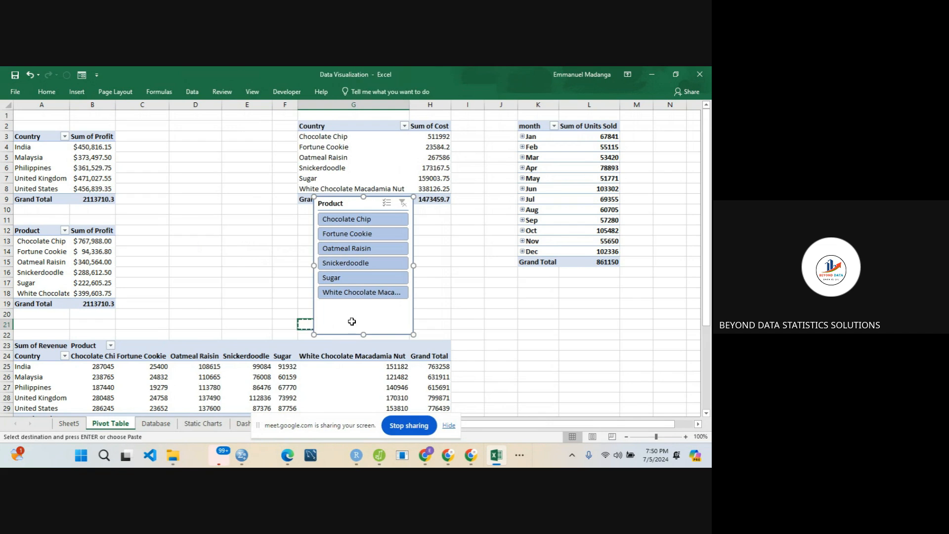
left_click(242, 423)
key("ctrl+v")
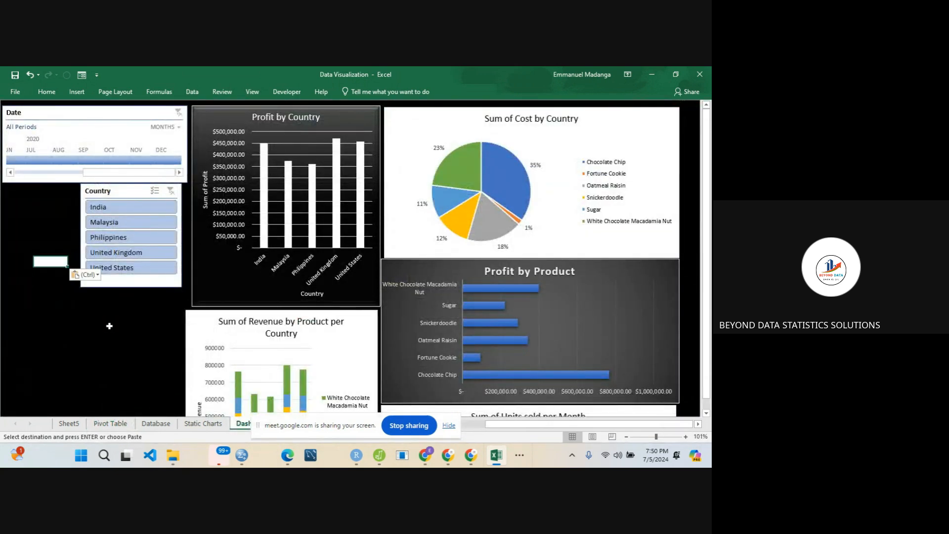
left_click(42, 303)
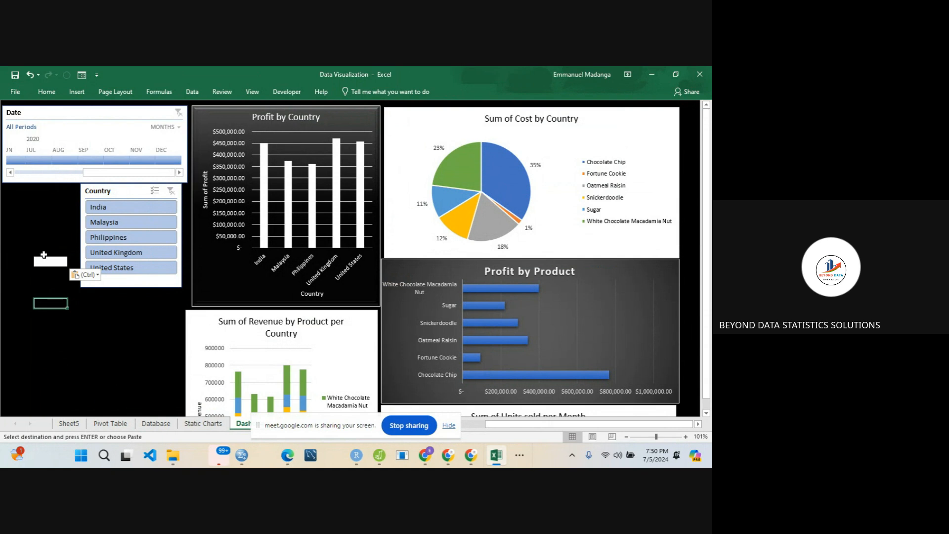
left_click(43, 260)
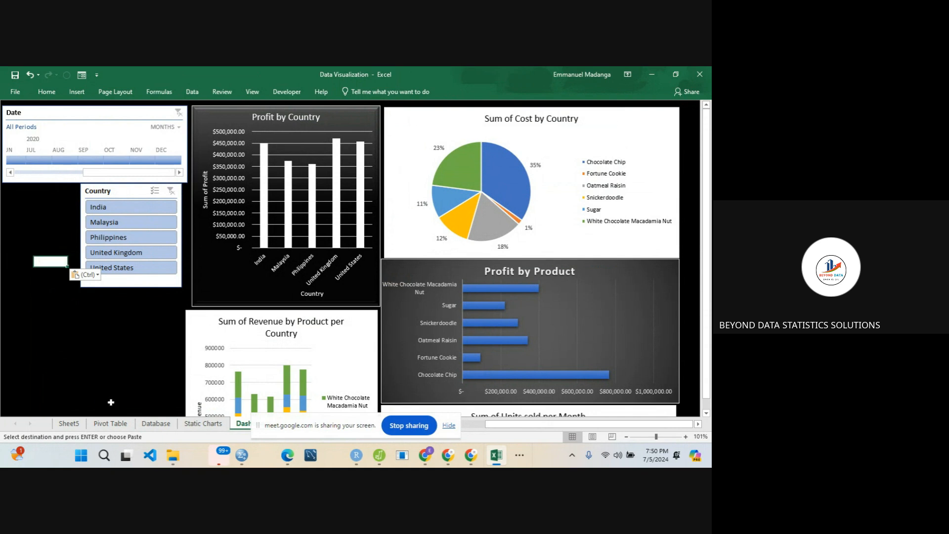
- Undo the removal of the Product slicer on the Pivot Table sheet and deselect it
left_click(109, 427)
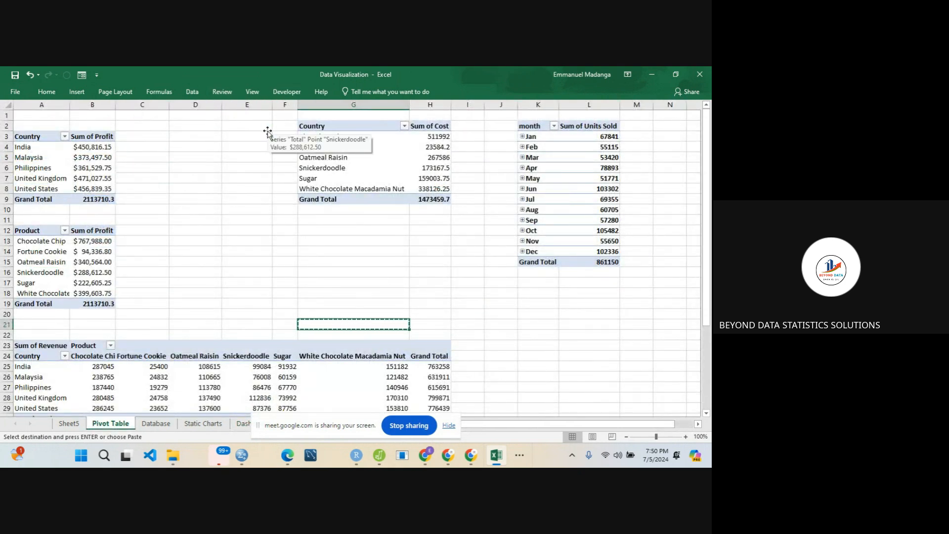
key("ctrl+z")
key("ctrl+y")
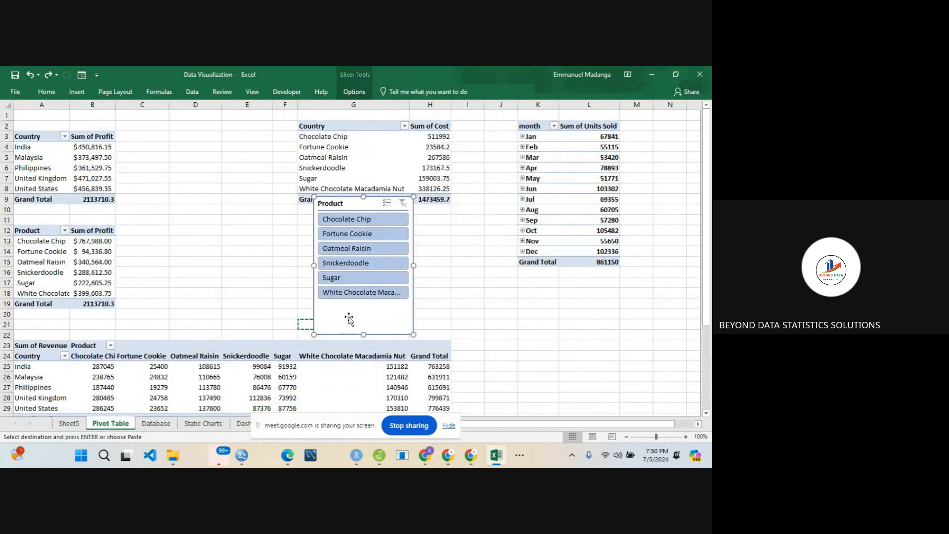
double_click(223, 280)
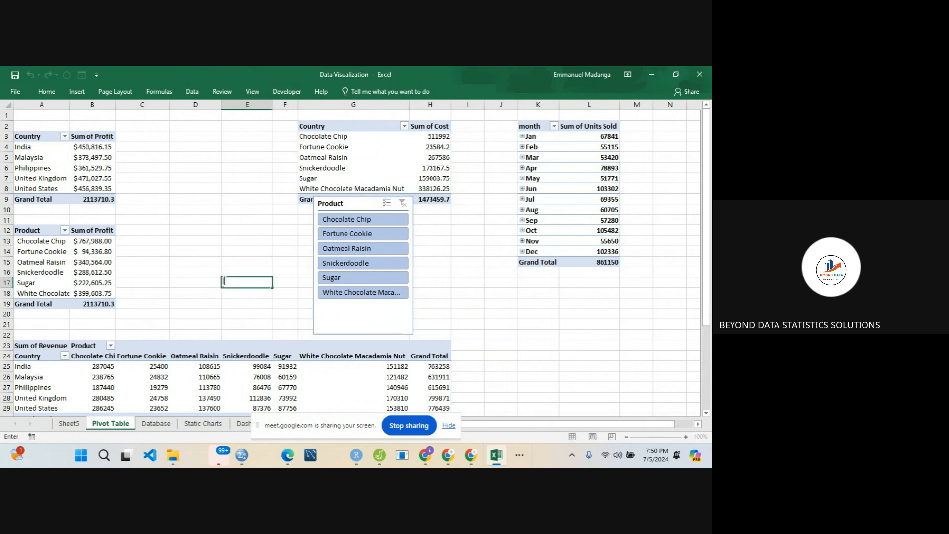
- Paste the Product slicer from the Pivot Table sheet into the free area below the Country slicer on the Dashboard sheet
left_click(334, 311)
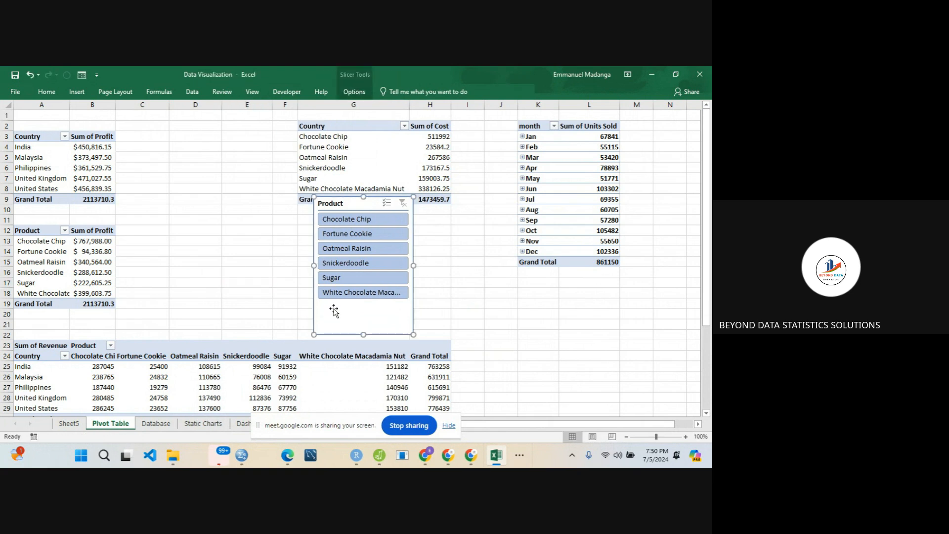
left_click(242, 425)
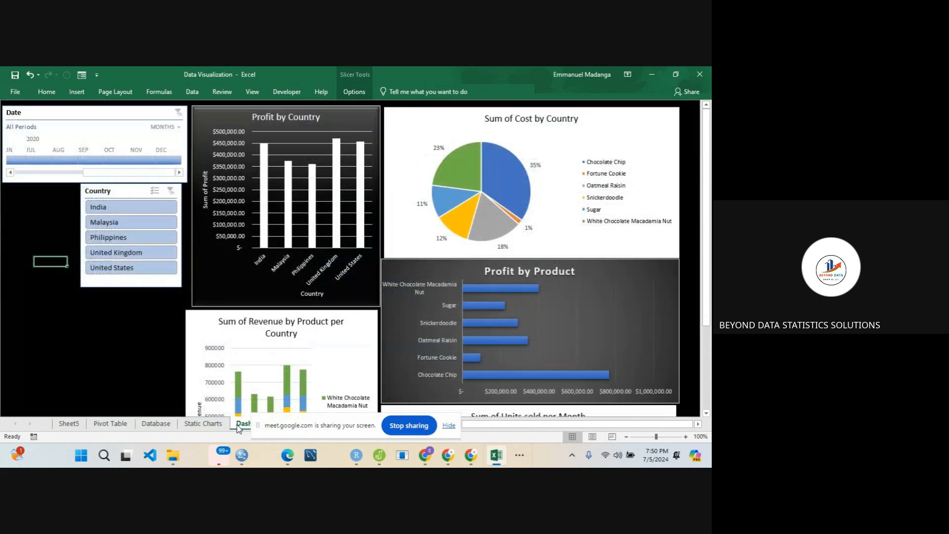
left_click(50, 325)
key("ctrl+v")
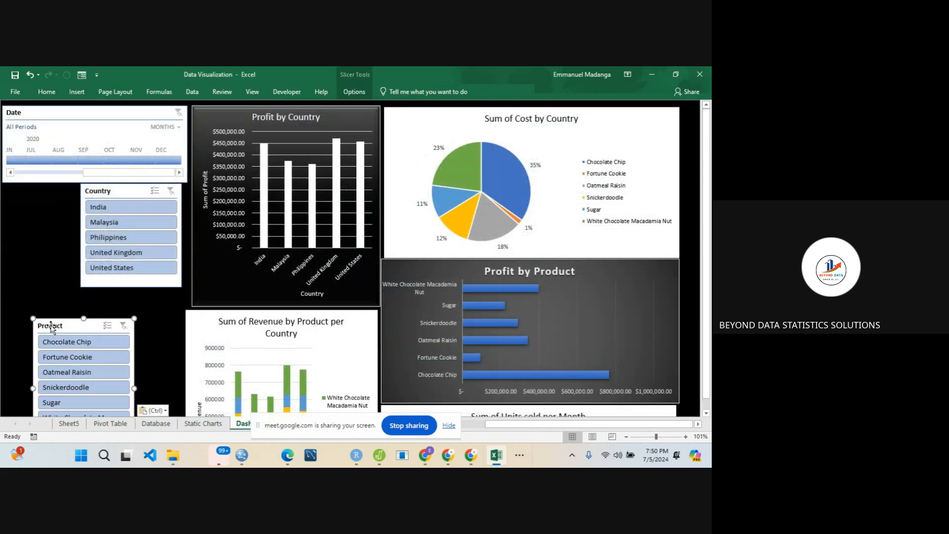
- Fit the Product slicer beneath the Date timeline beside the Country slicer, narrowing it to the gap and shortening it to its last item
left_click_drag(50, 323, 24, 186)
left_click_drag(99, 253, 80, 257)
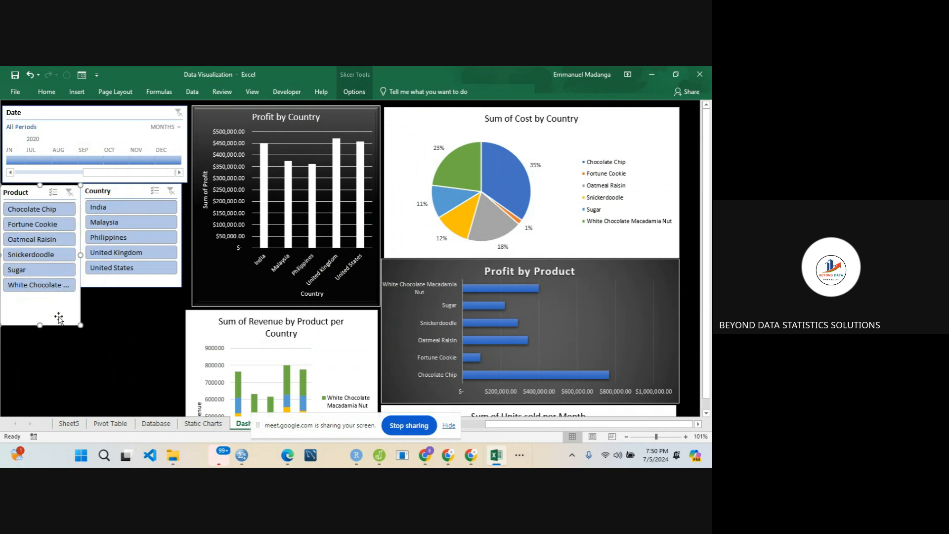
left_click_drag(40, 324, 56, 299)
left_click(105, 355)
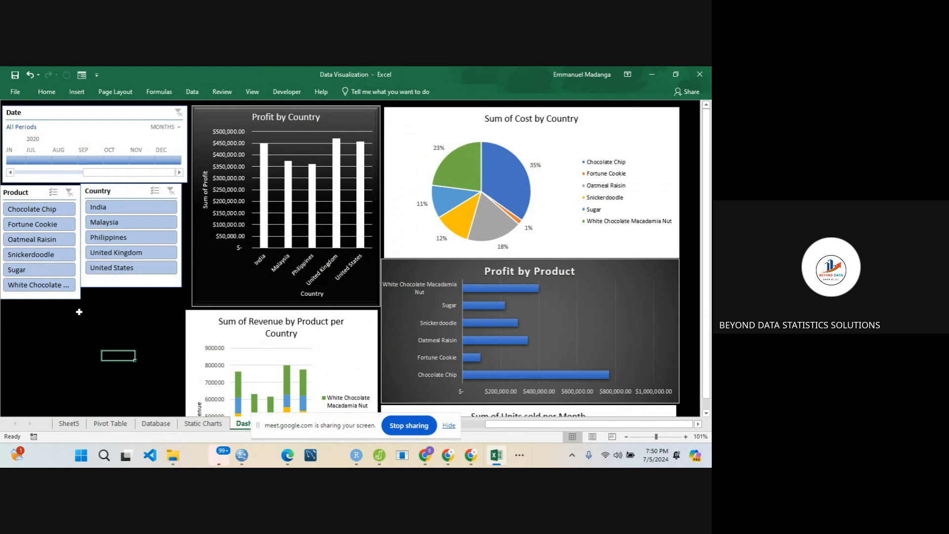
- Move the Product and Country slicers and the Date timeline down the dashboard, leaving free space above the timeline
left_click_drag(74, 299, 78, 366)
left_click_drag(150, 281, 149, 362)
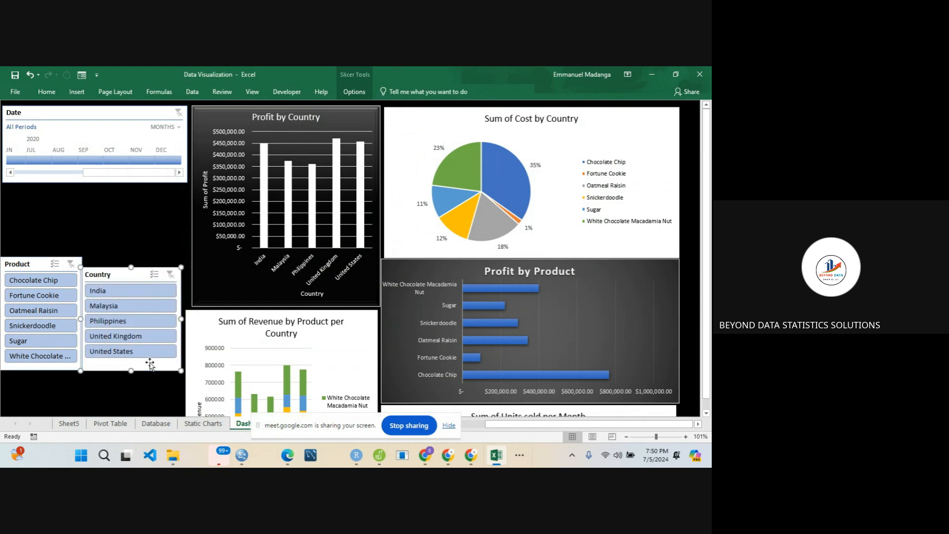
left_click(99, 182)
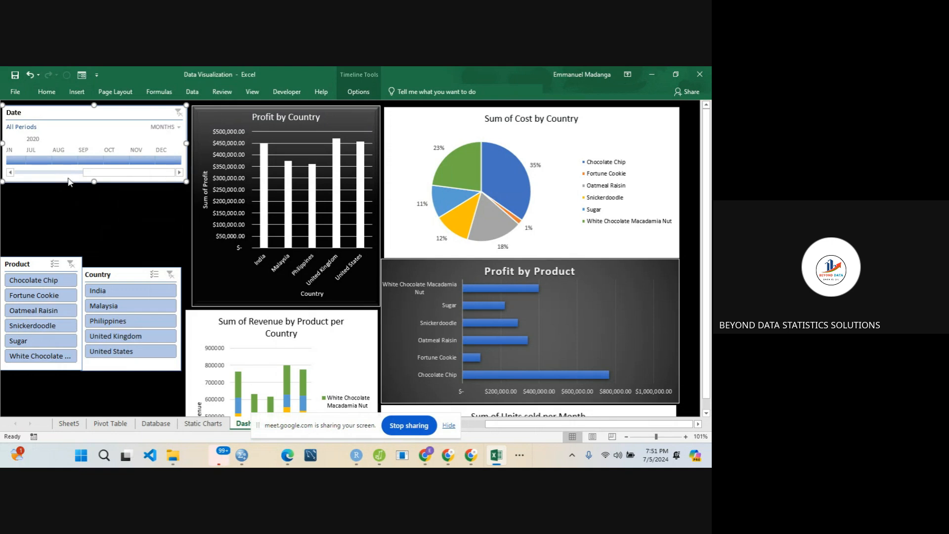
left_click_drag(75, 121, 76, 195)
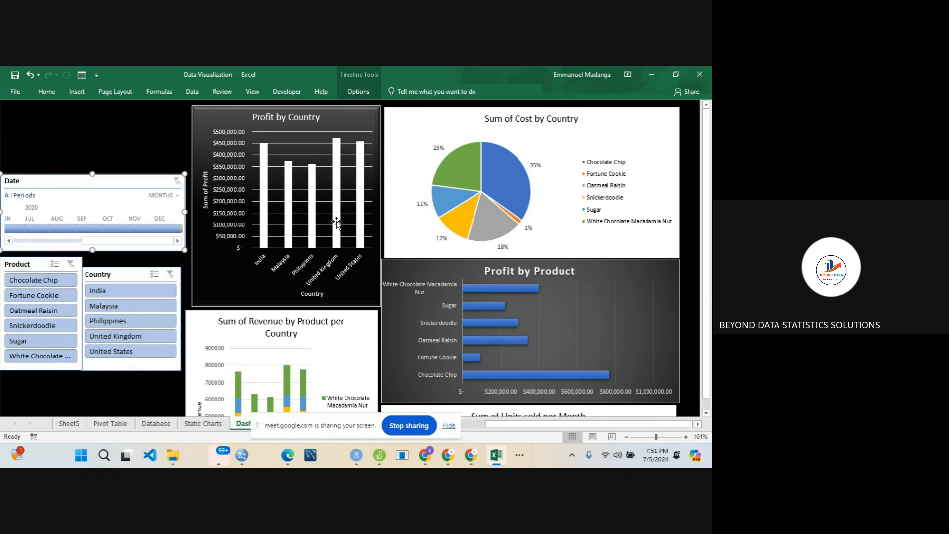